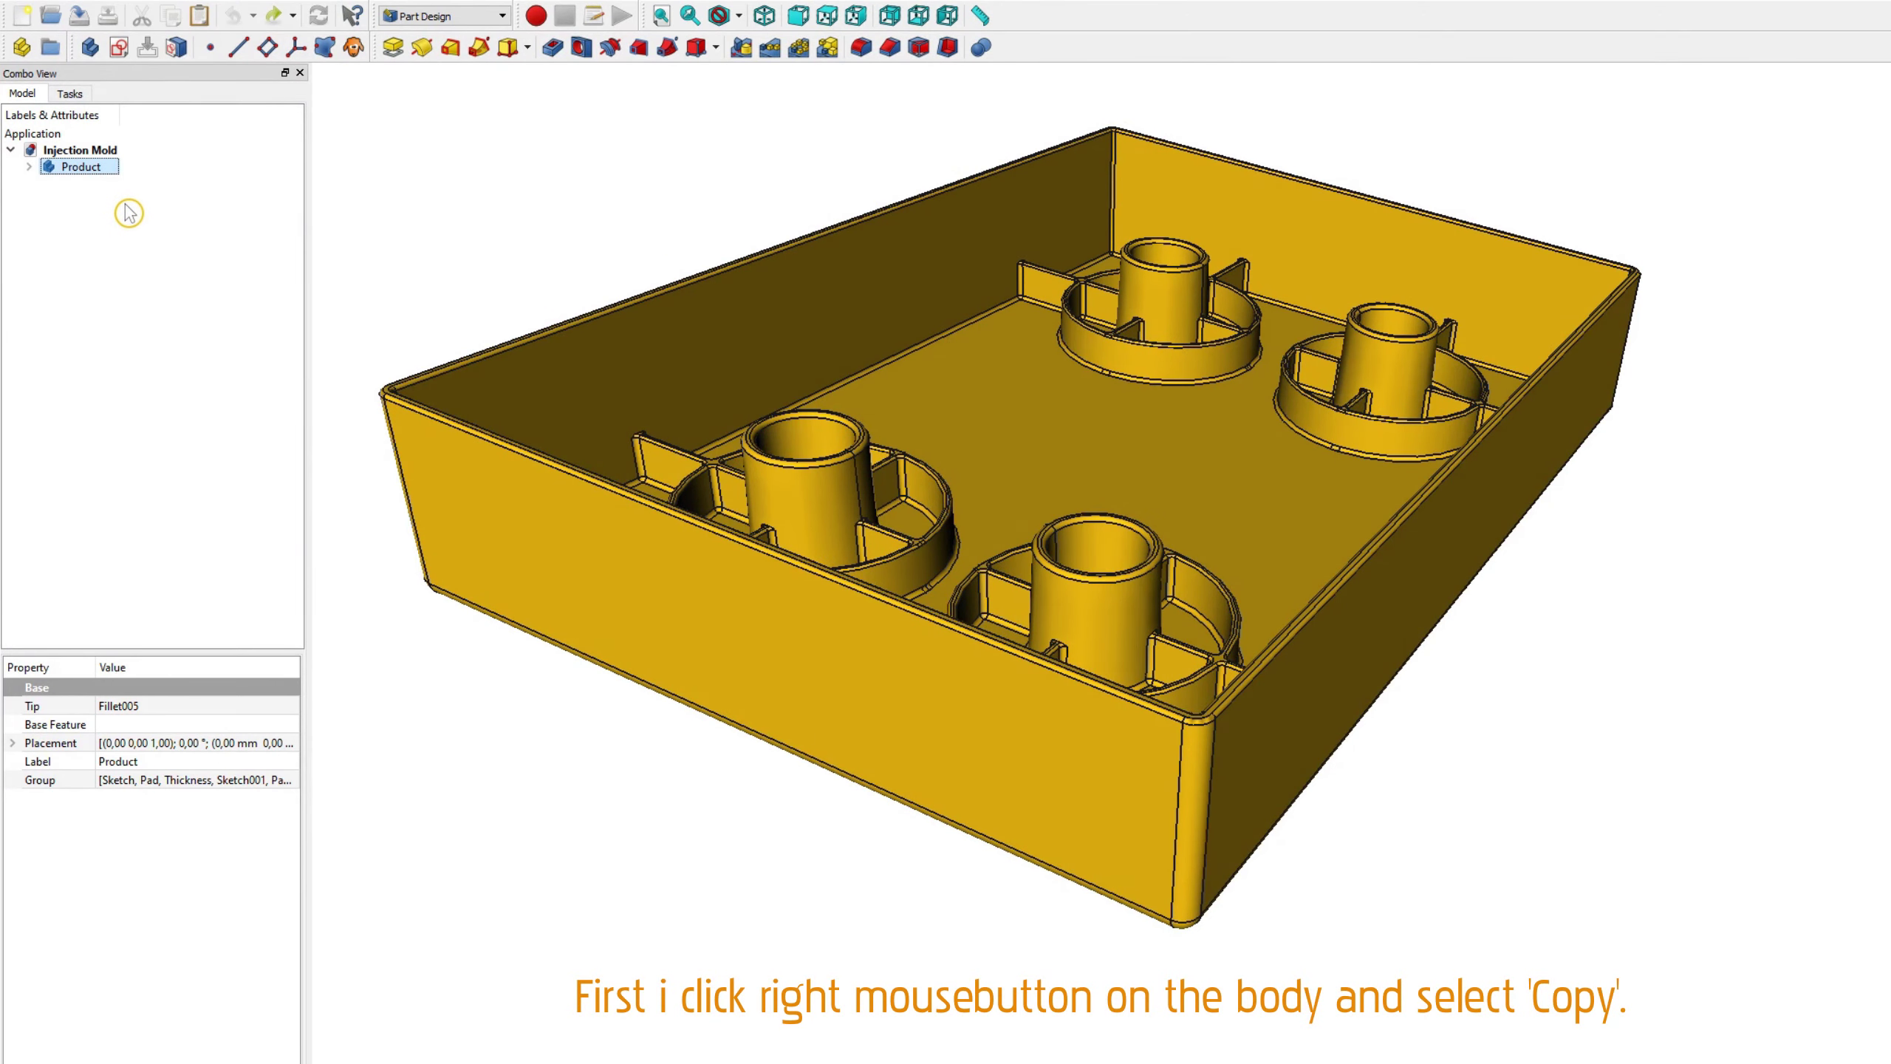
Step: Copy and paste the Product body, then rename the duplicate to Product 2
right_click(78, 177)
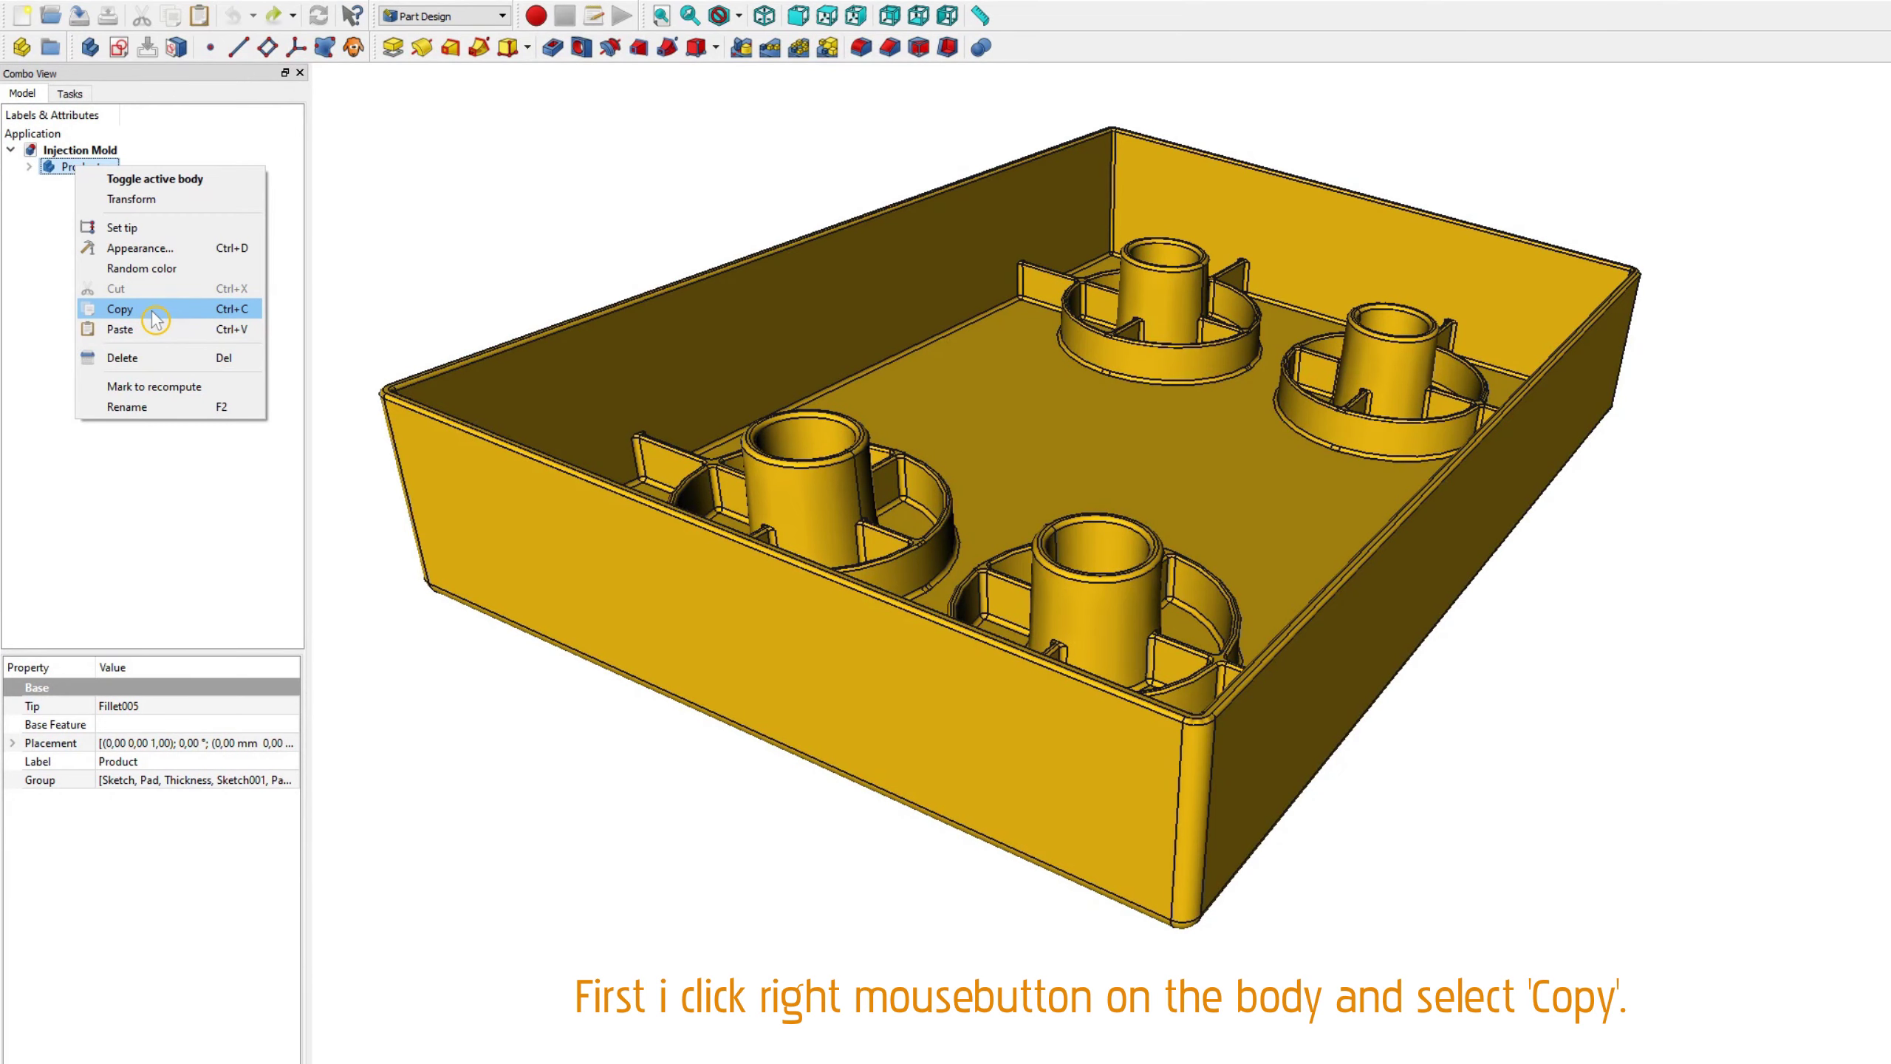
click(153, 313)
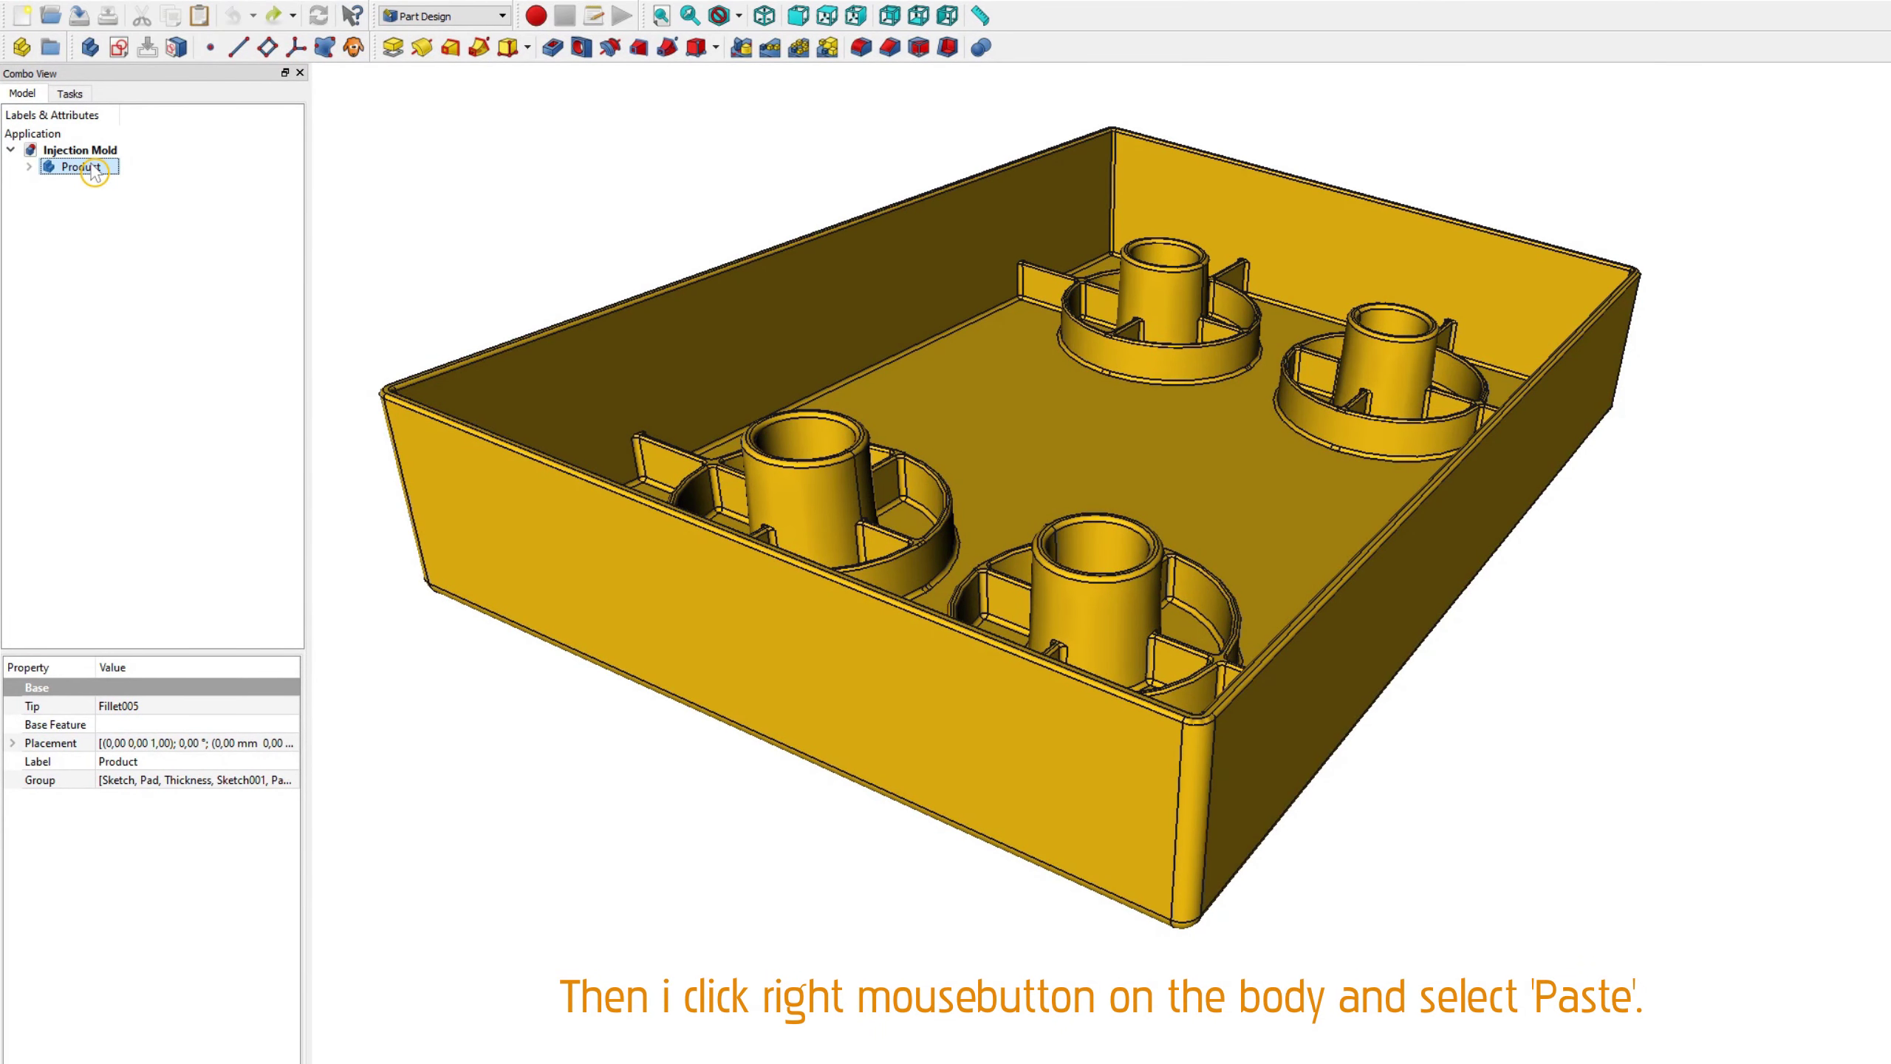
right_click(93, 171)
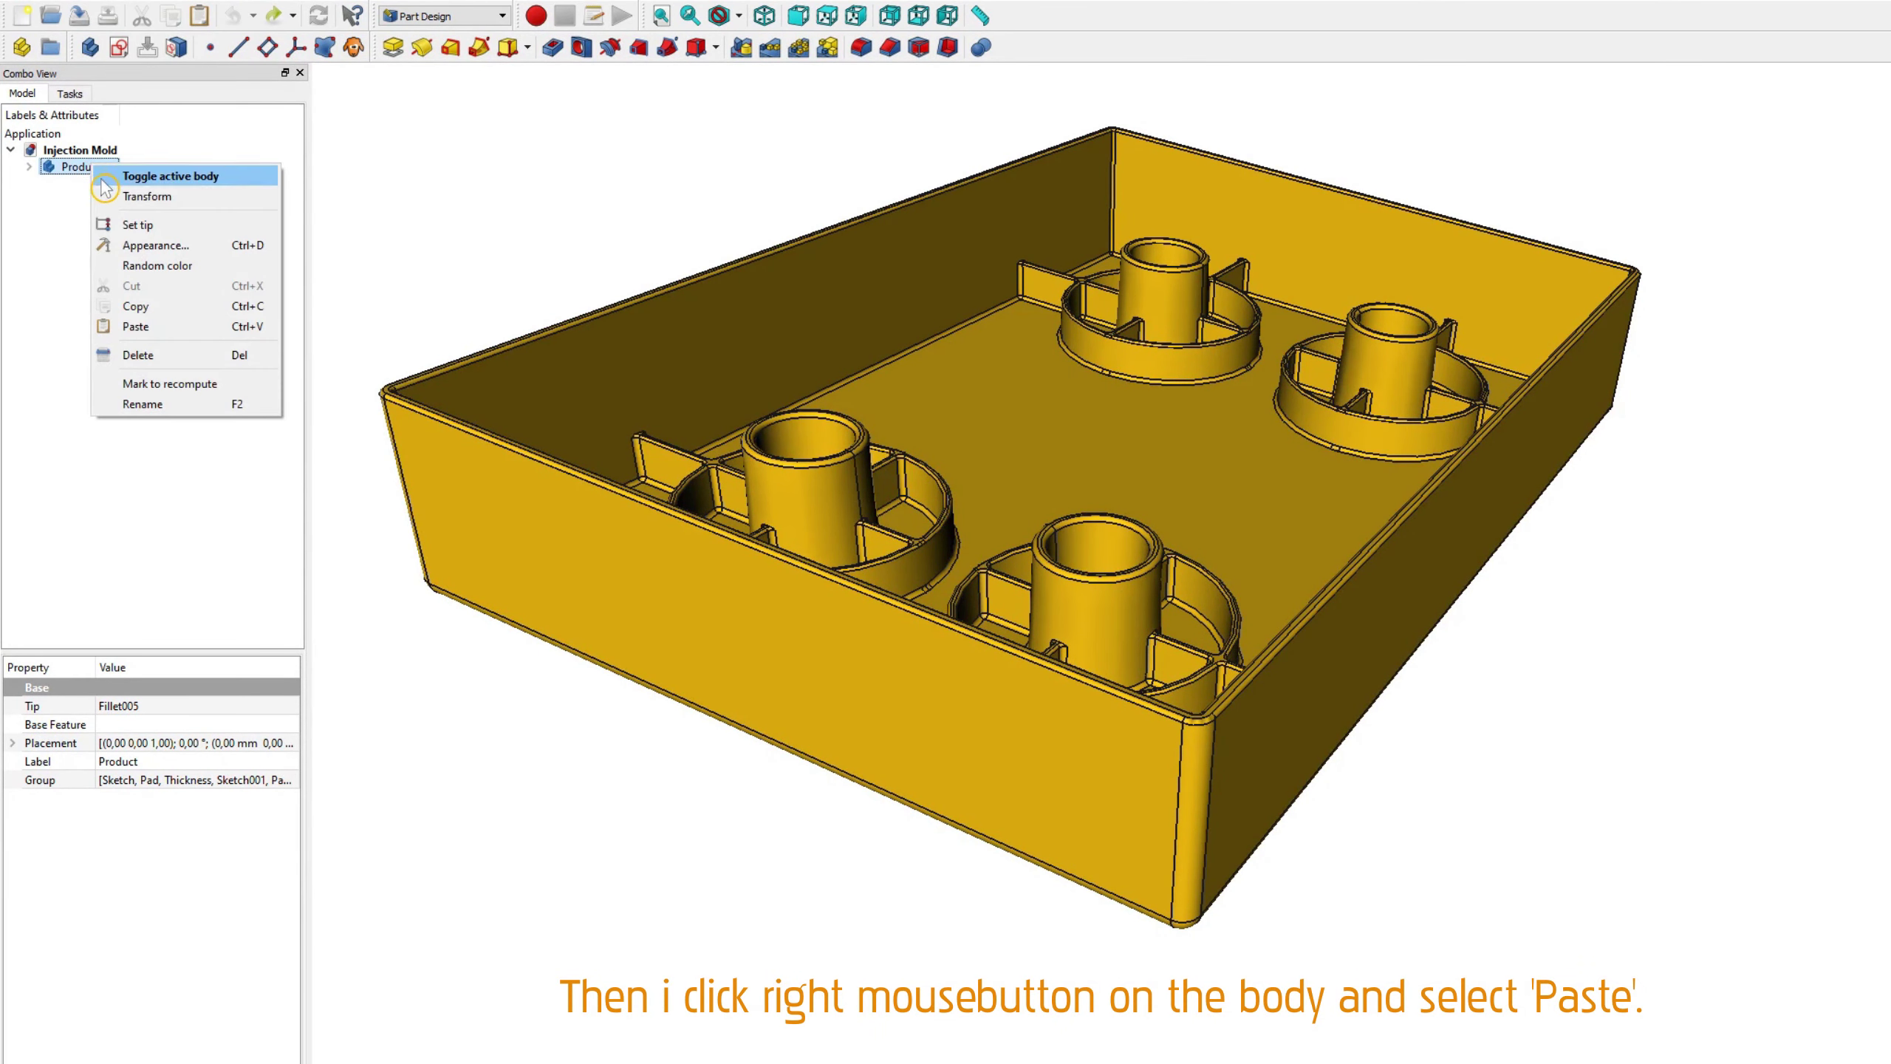
click(191, 335)
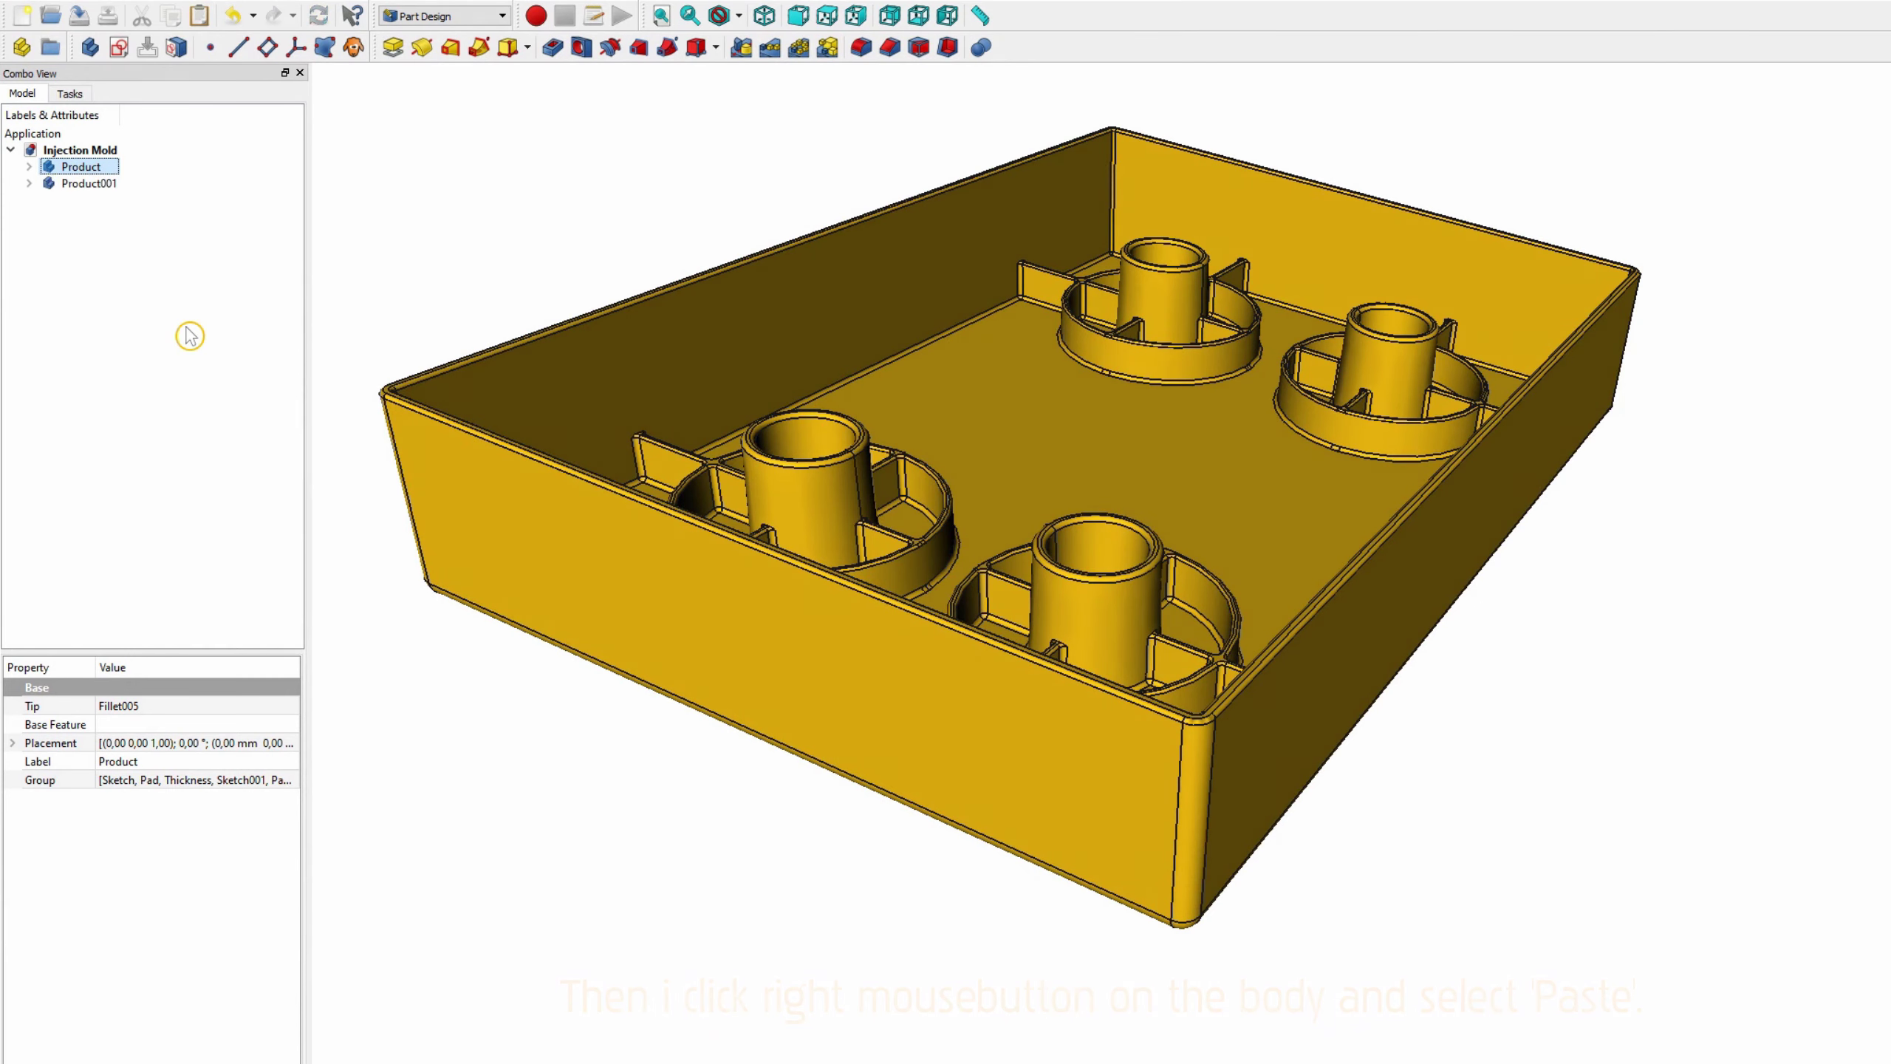
double_click(104, 184)
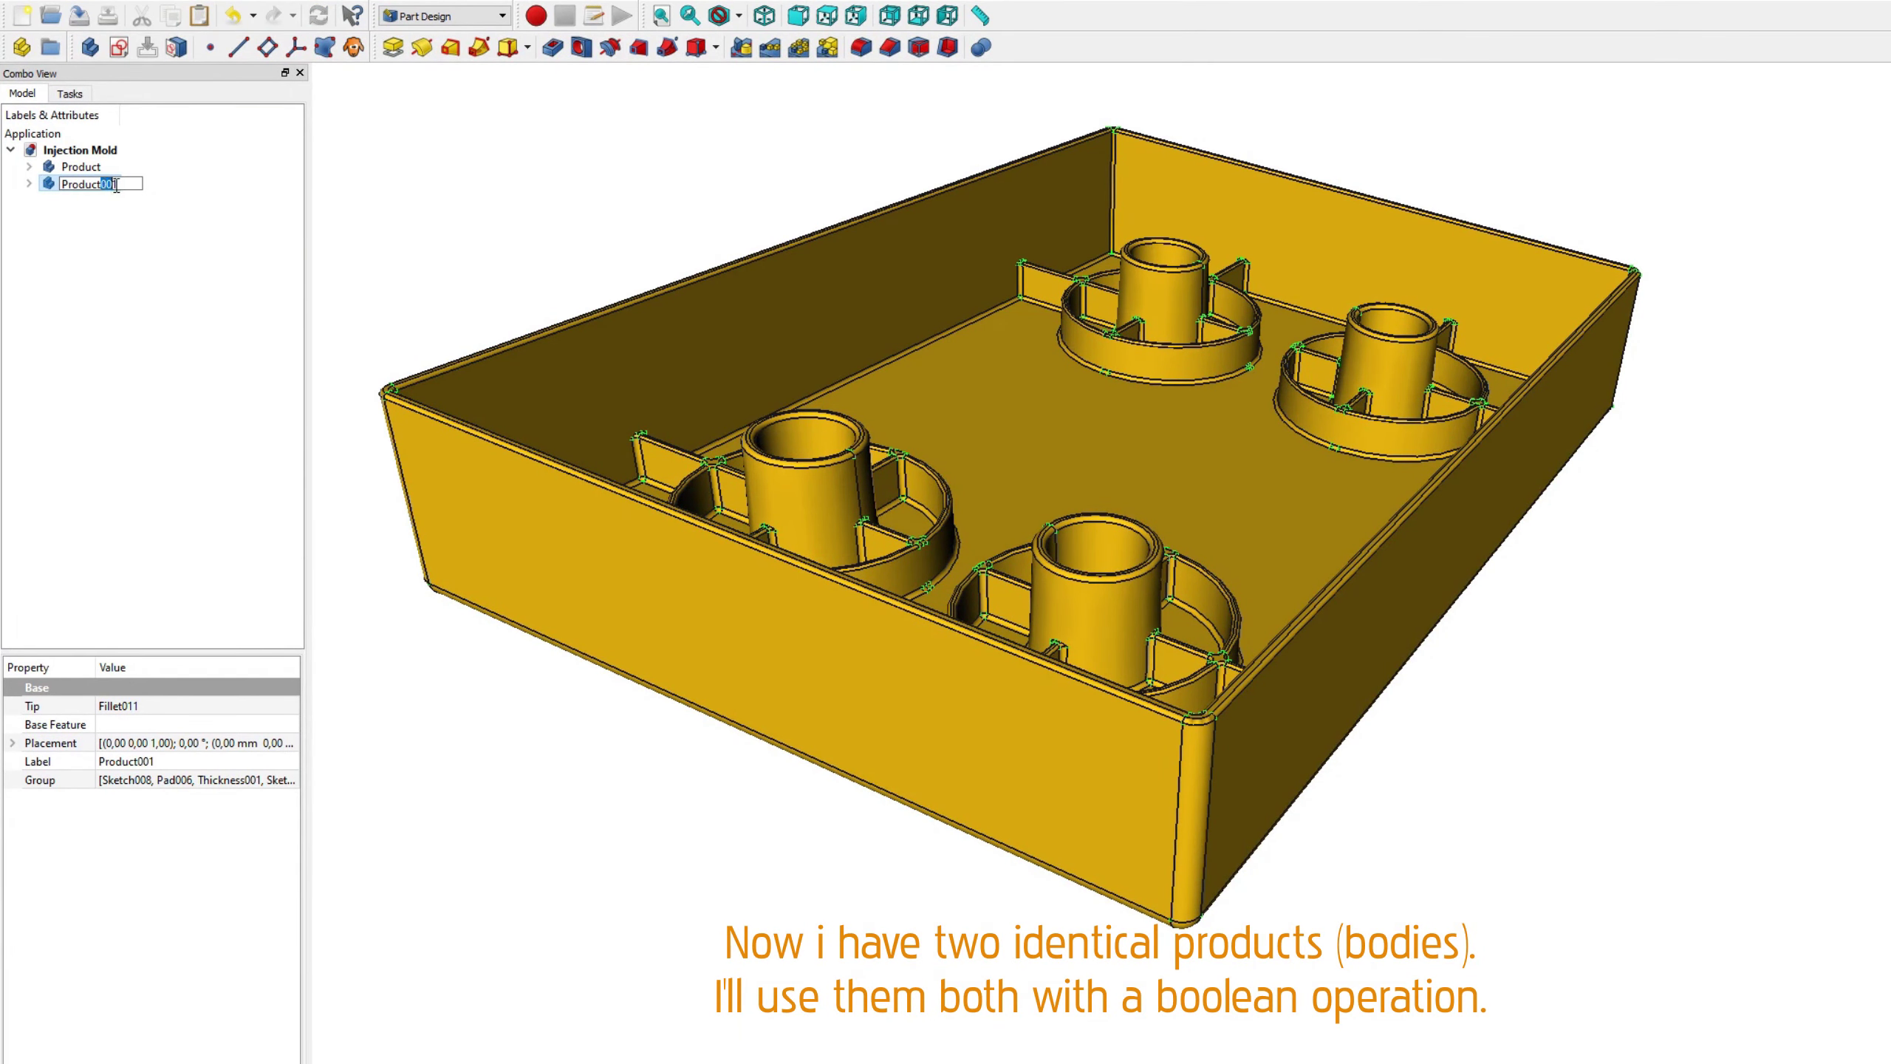
click(112, 251)
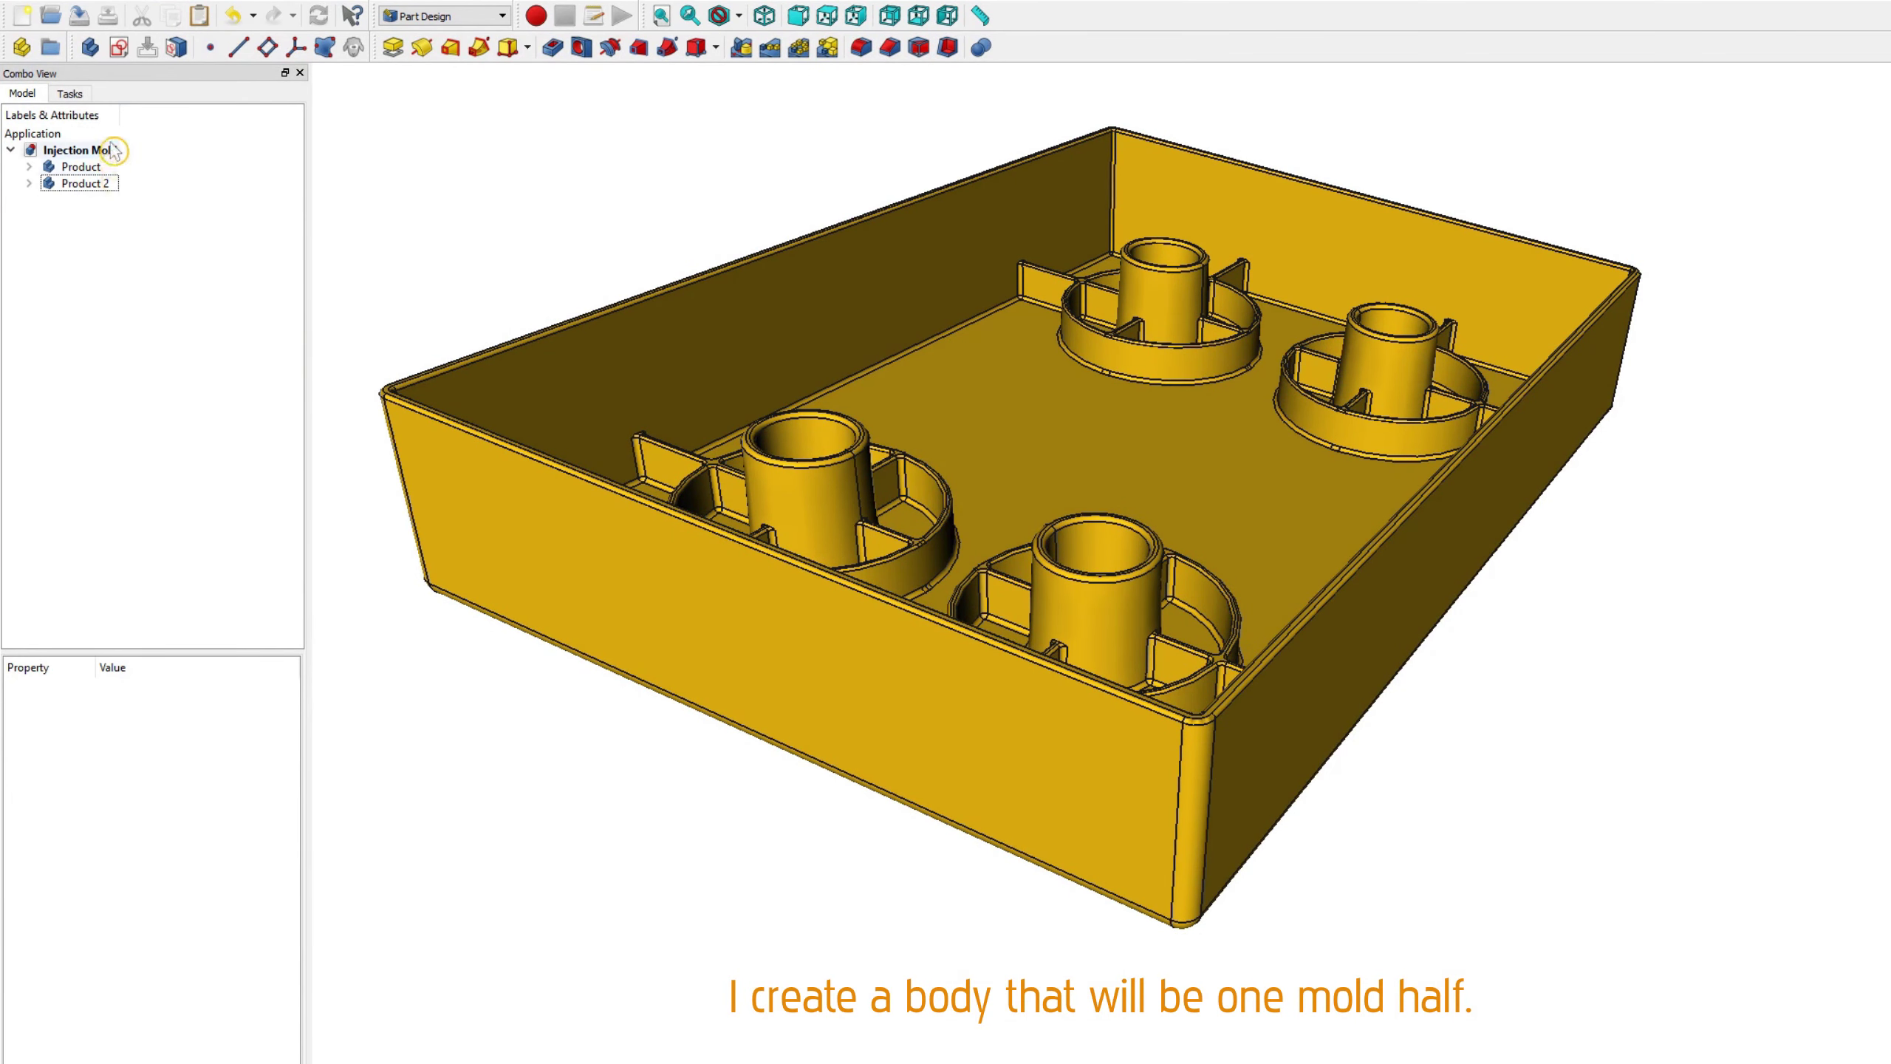
Step: Create a new empty body and rename it Injection Mold 1
click(92, 53)
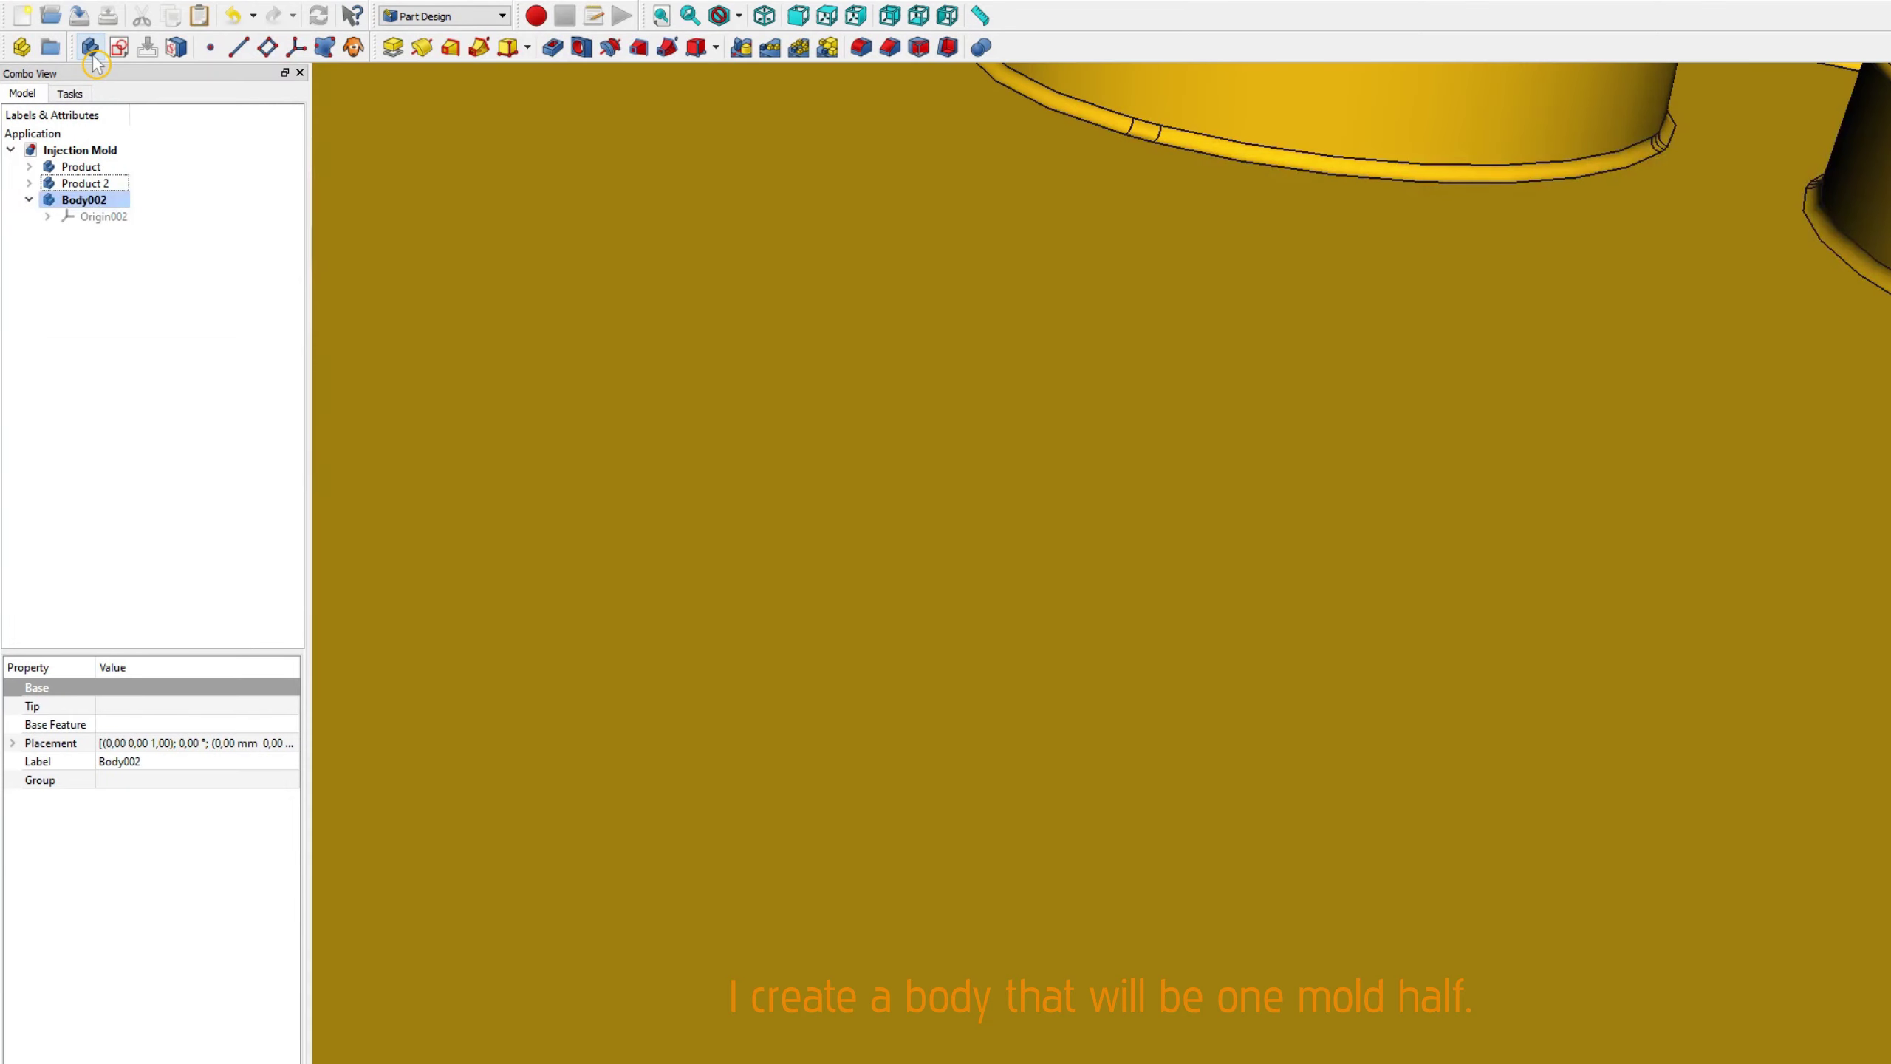
scroll(759, 496, down, 5)
scroll(785, 507, down, 5)
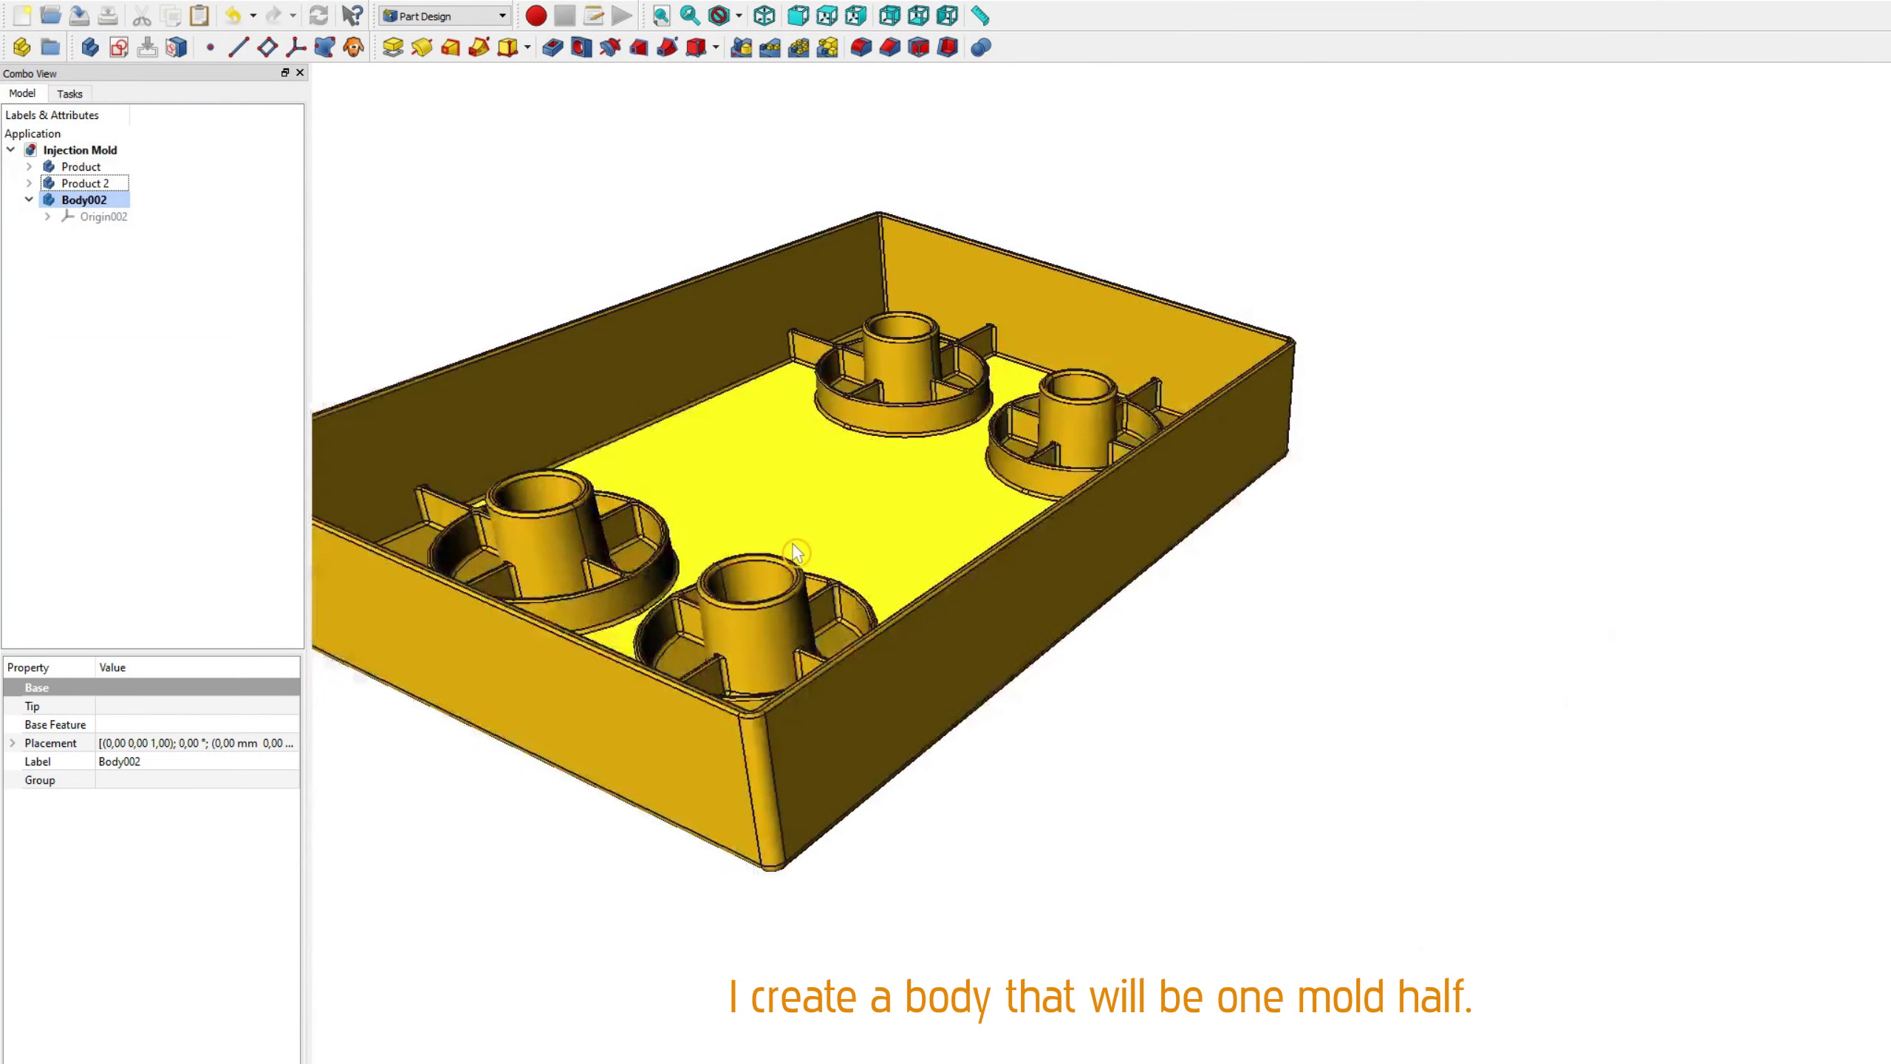
middle_drag(1747, 436, 1489, 418)
click(82, 199)
text(Injection Mold 1)
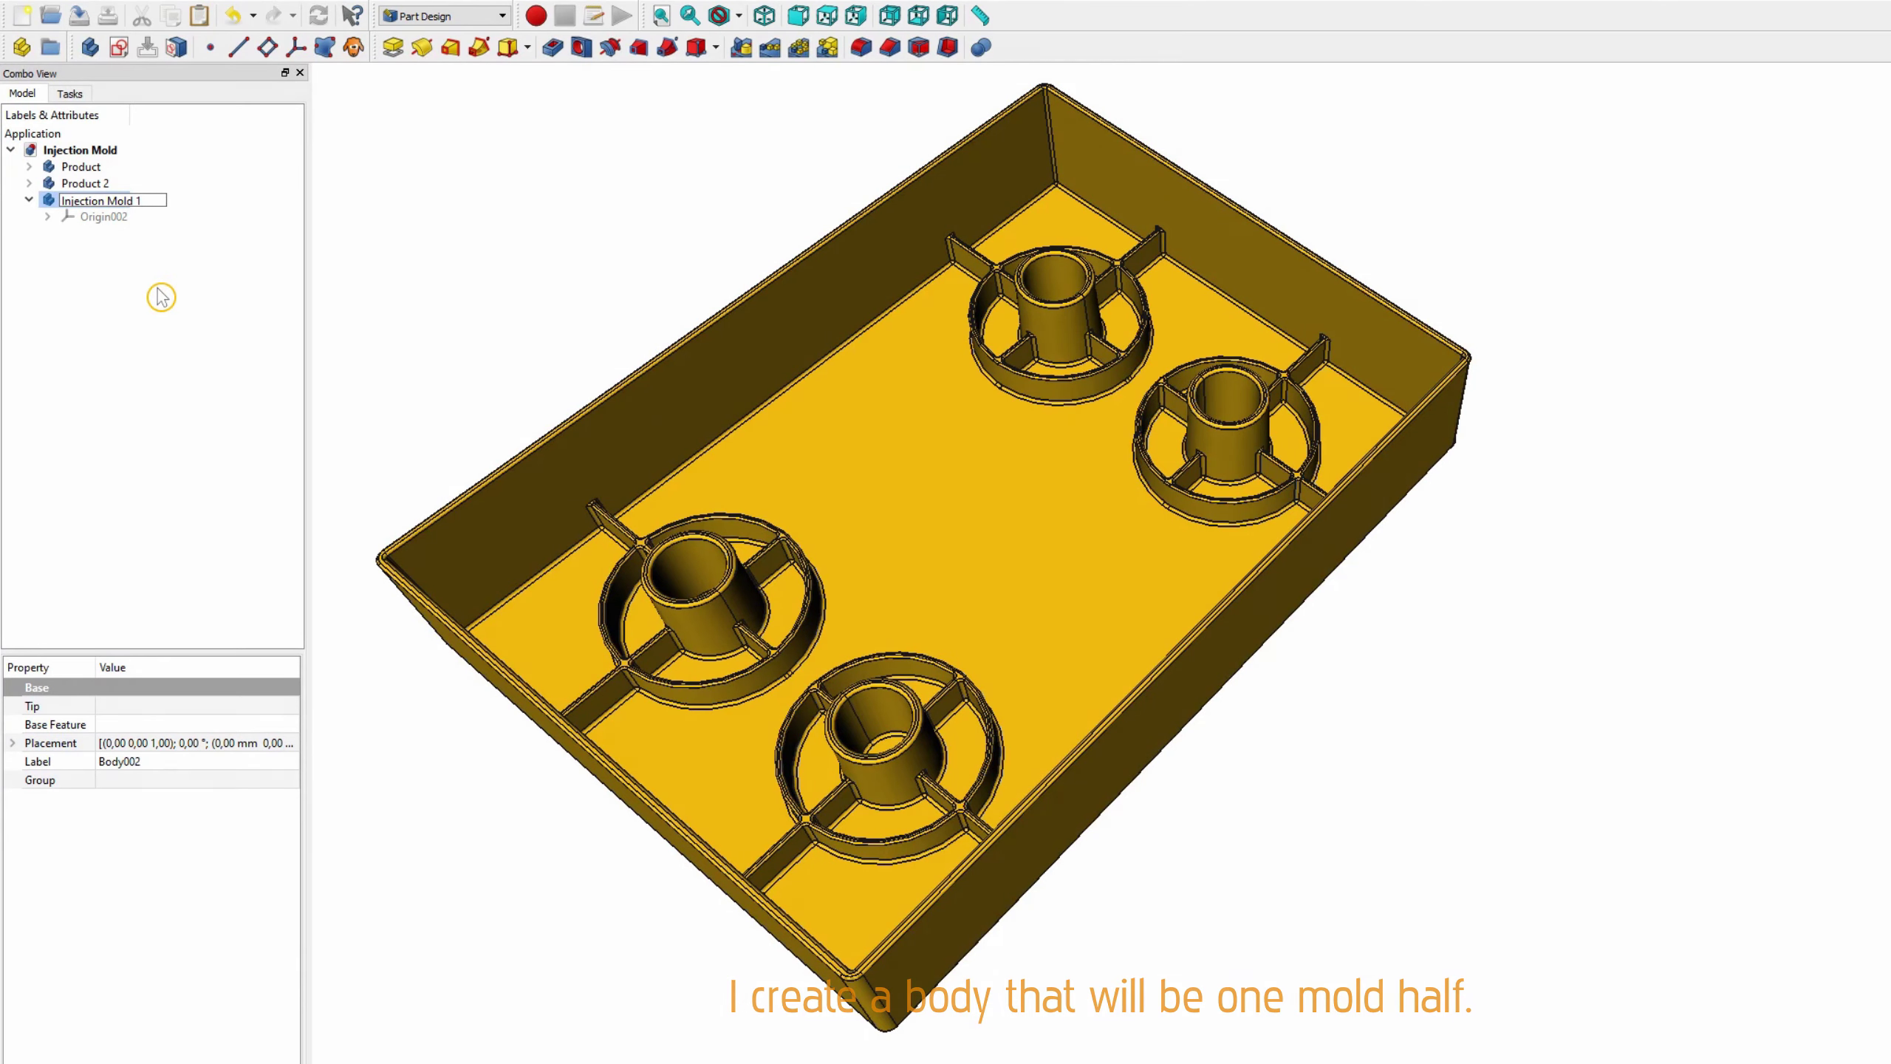
key(Return)
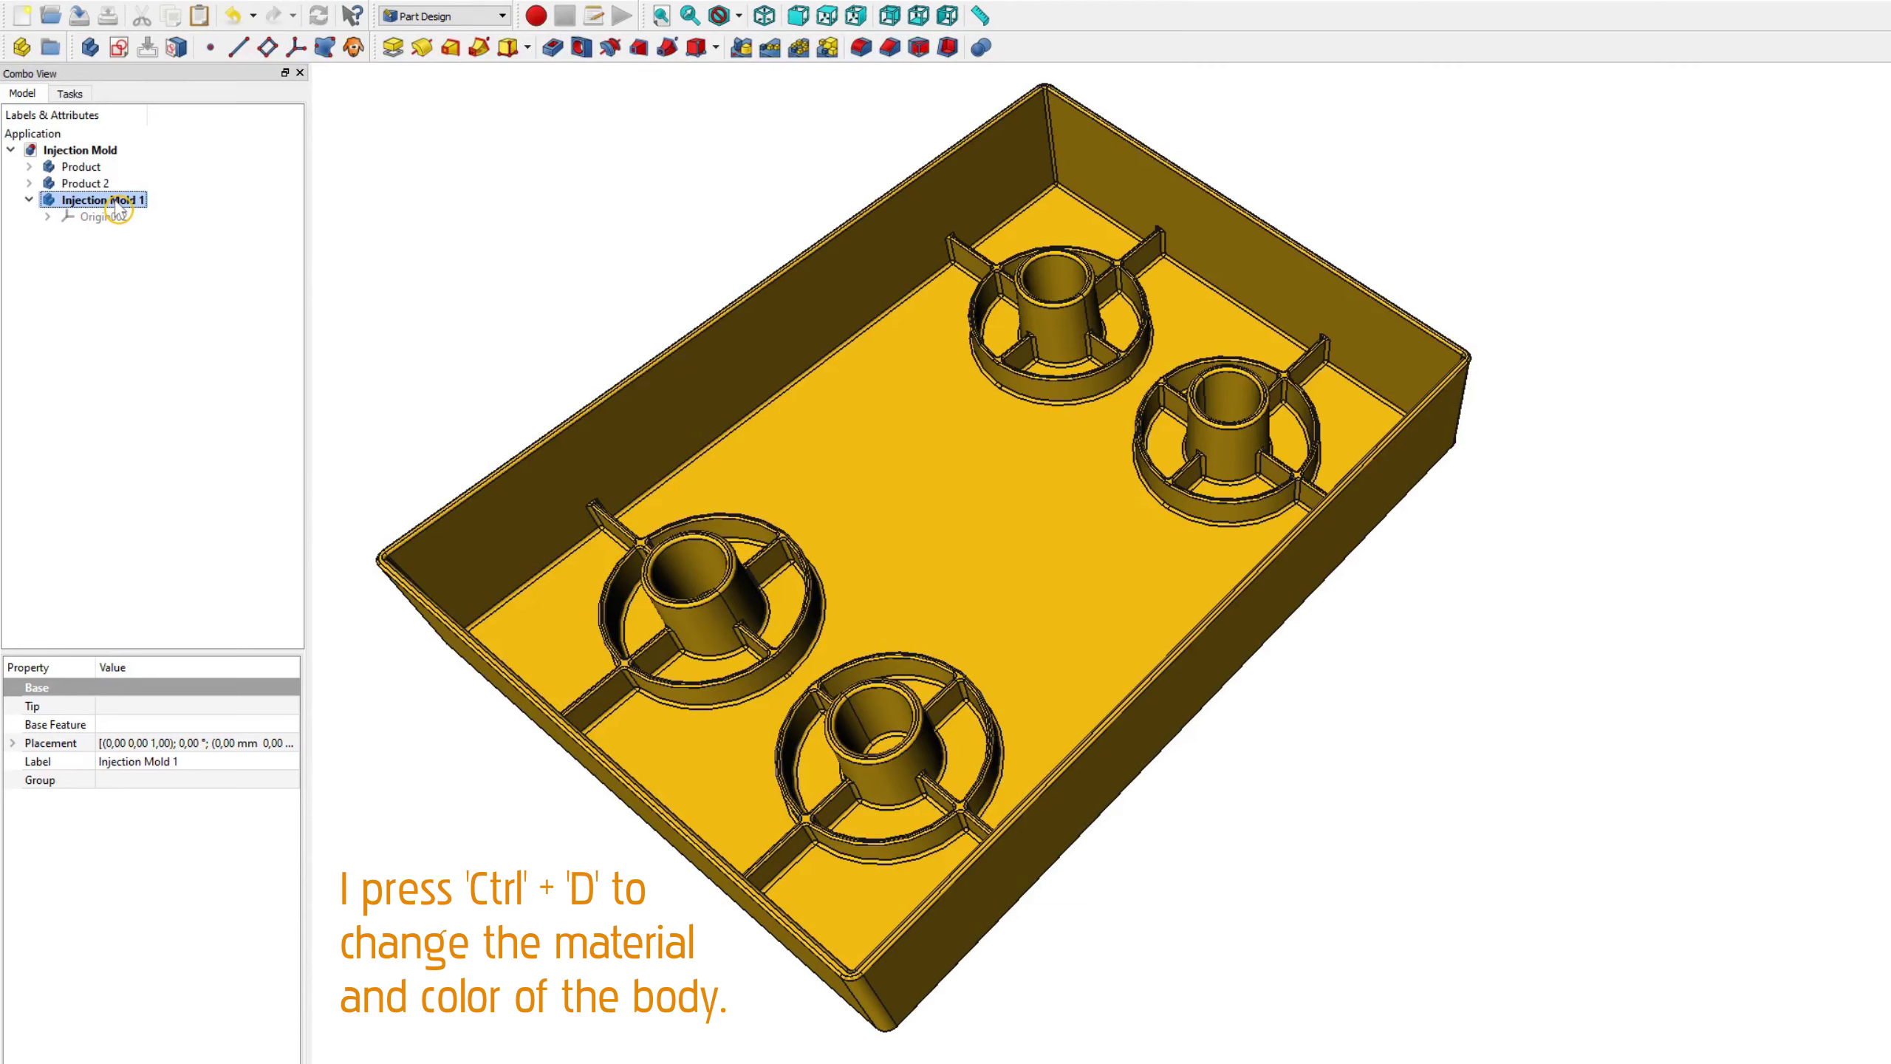
key(ctrl+d)
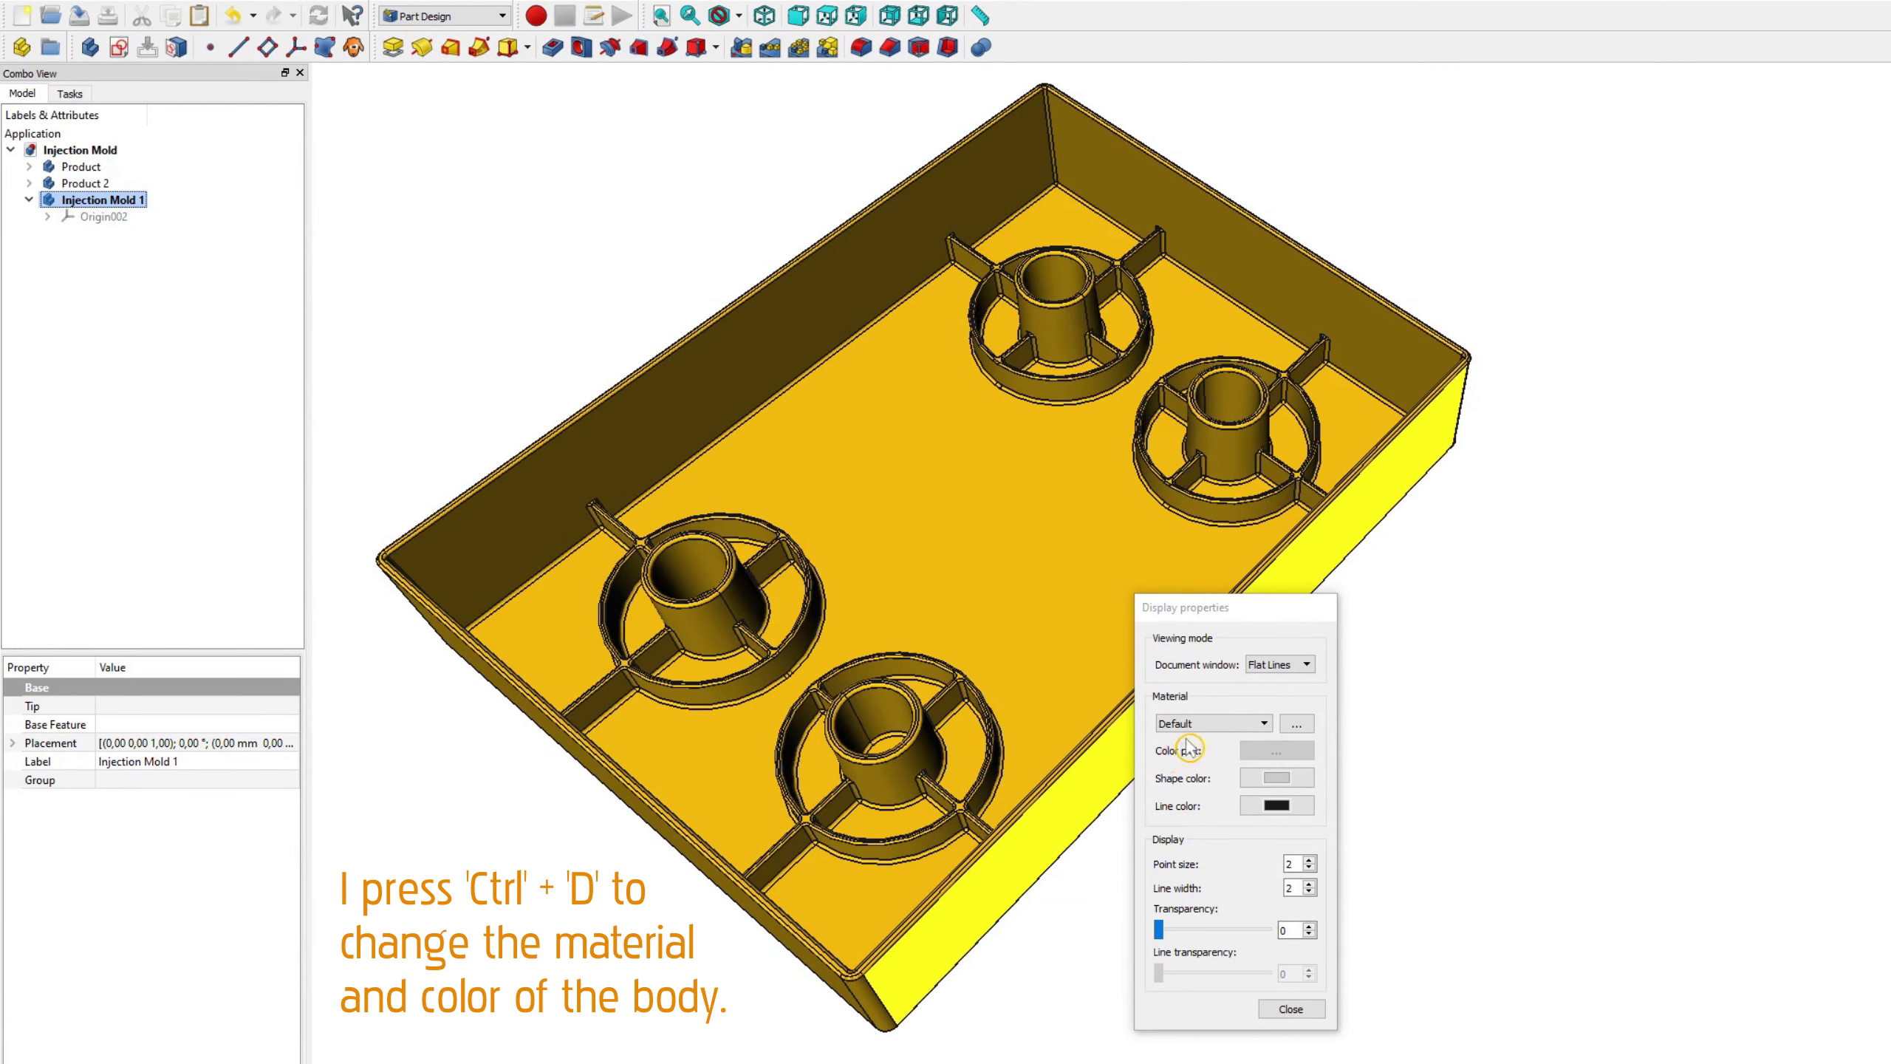
Step: Give Injection Mold 1 the Steel material and a light grey #c8c8c8 shape colour (value 200)
click(1191, 724)
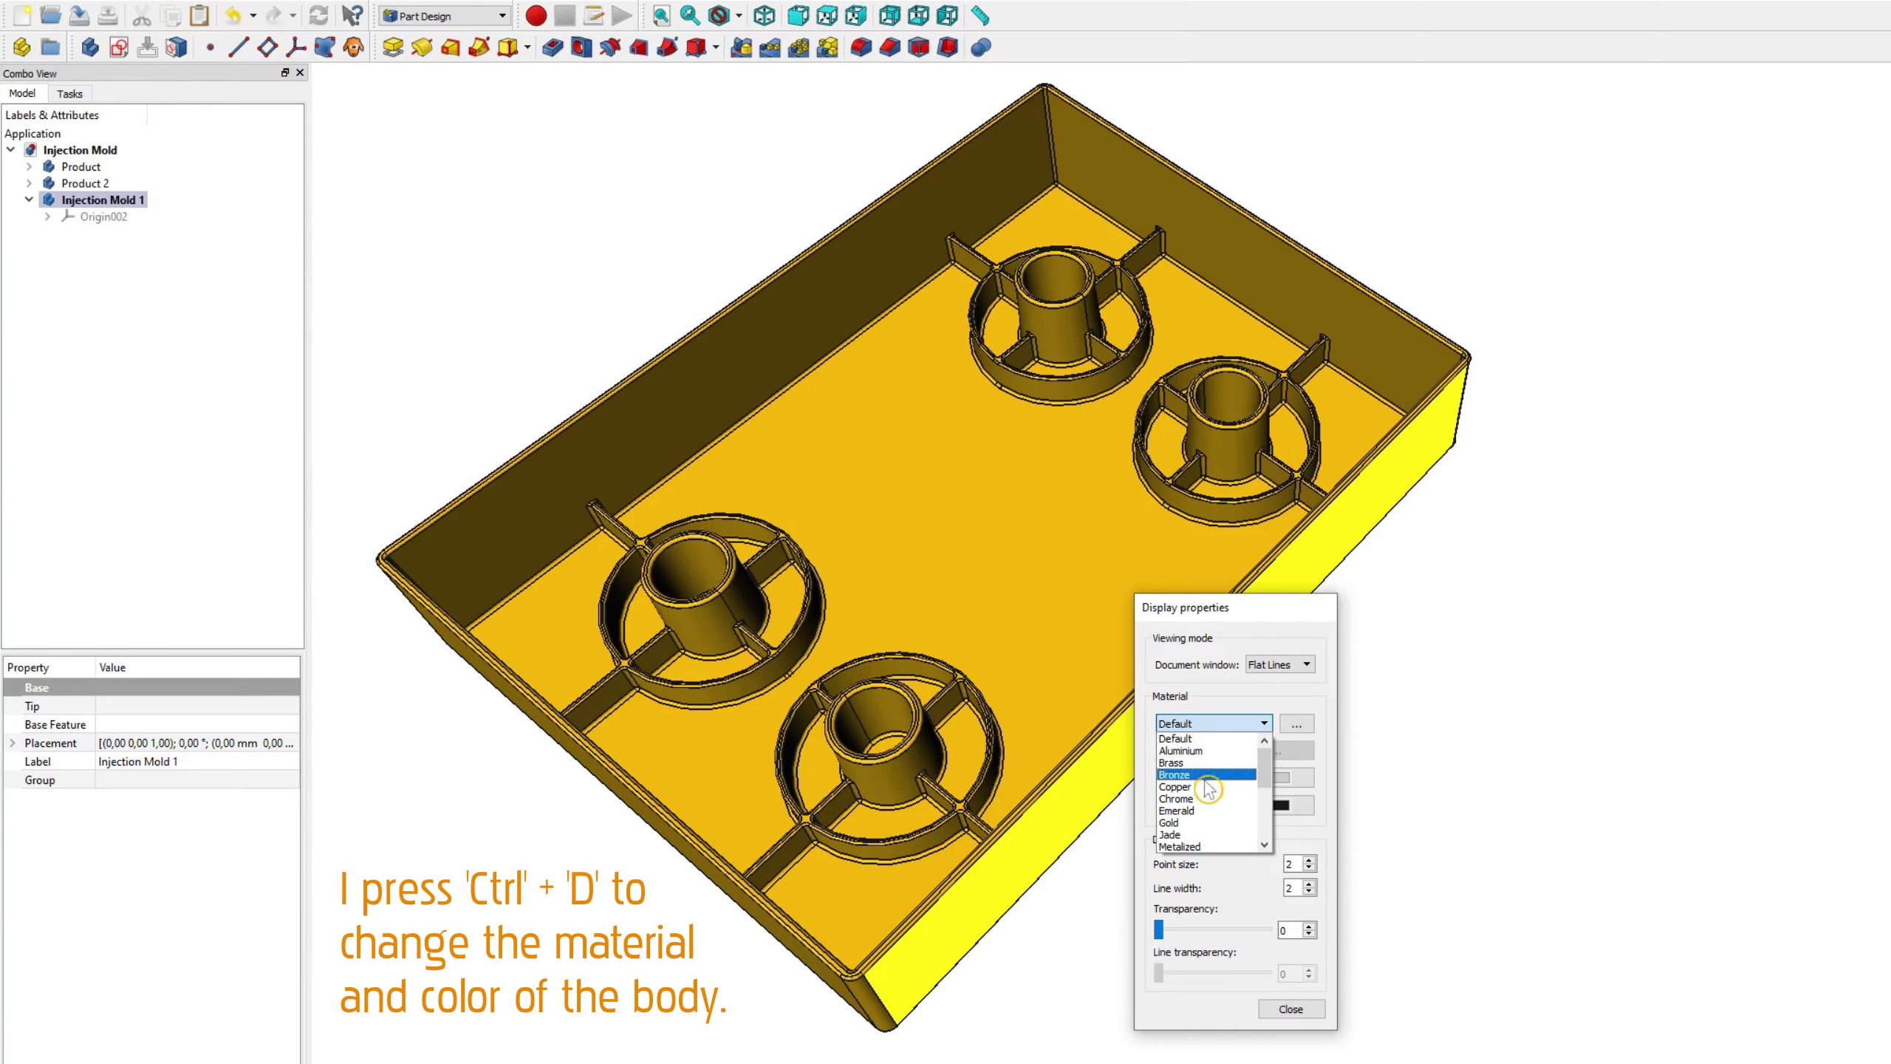
scroll(1209, 791, down, 1)
scroll(1216, 817, down, 2)
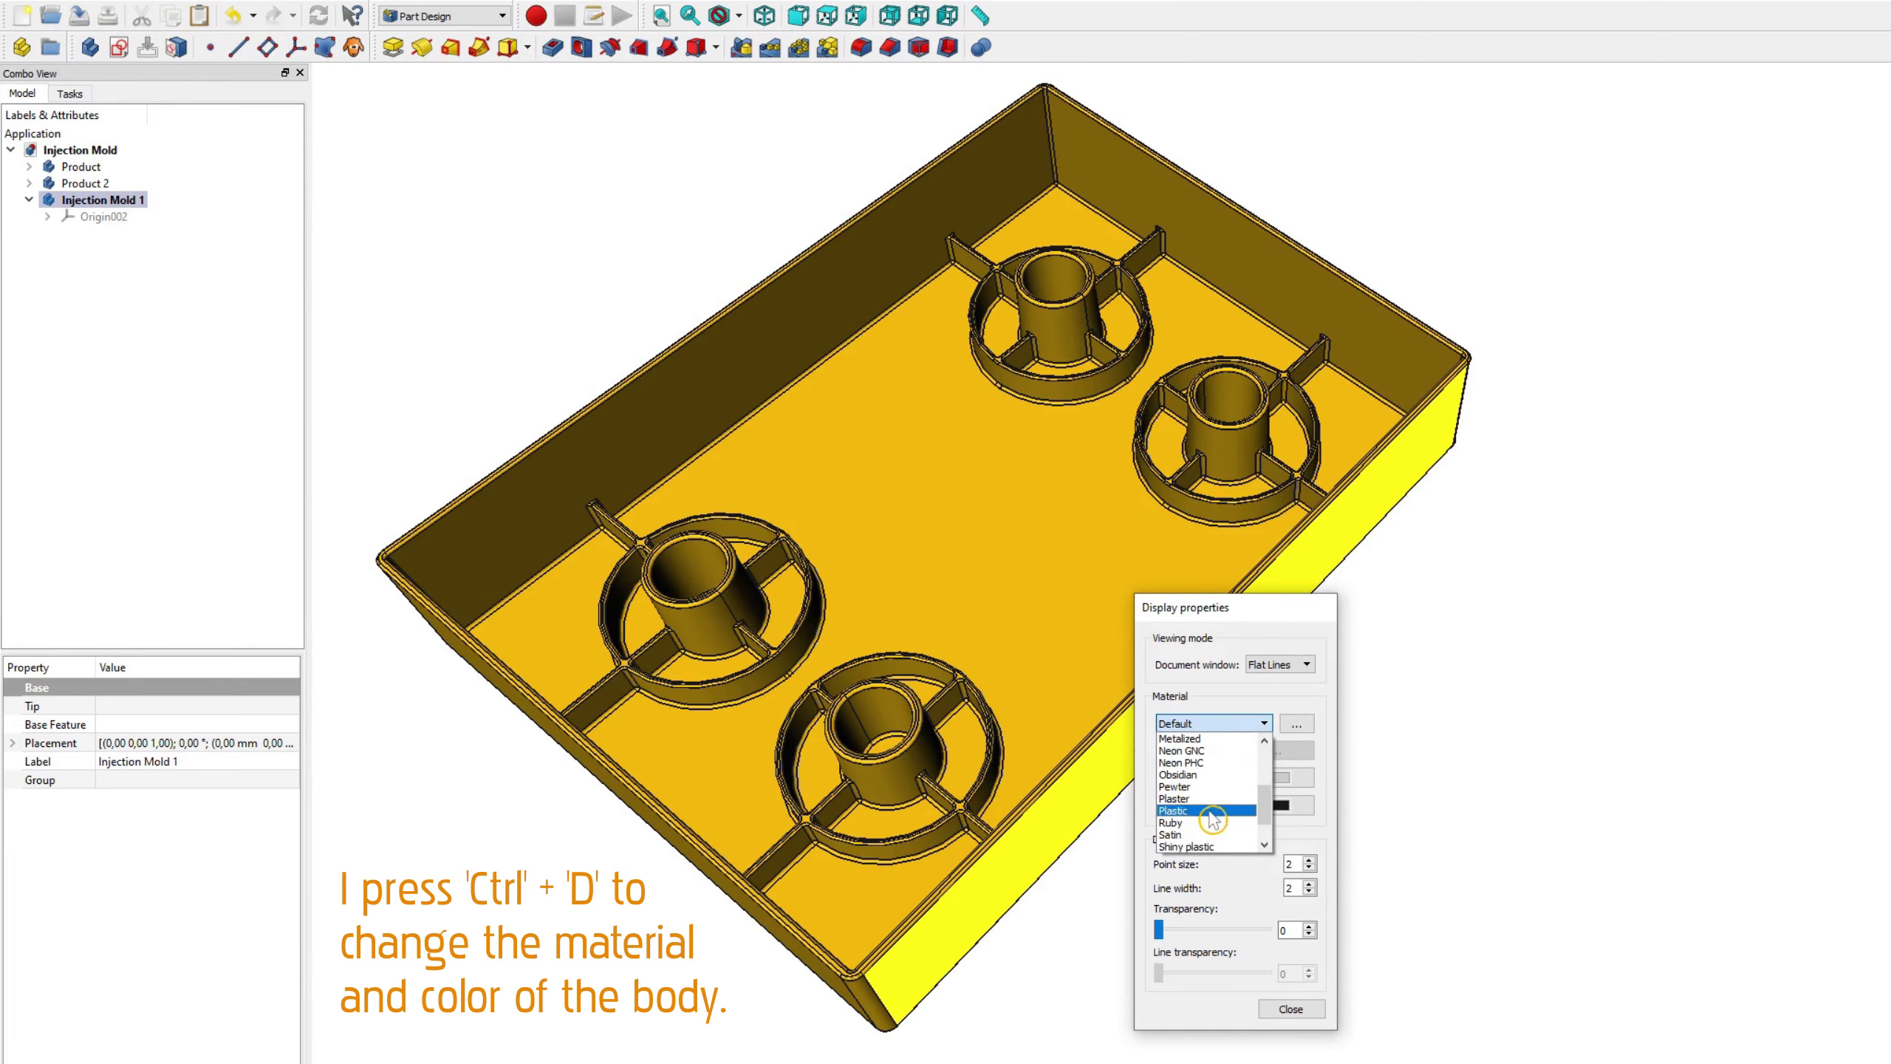
scroll(1212, 819, down, 1)
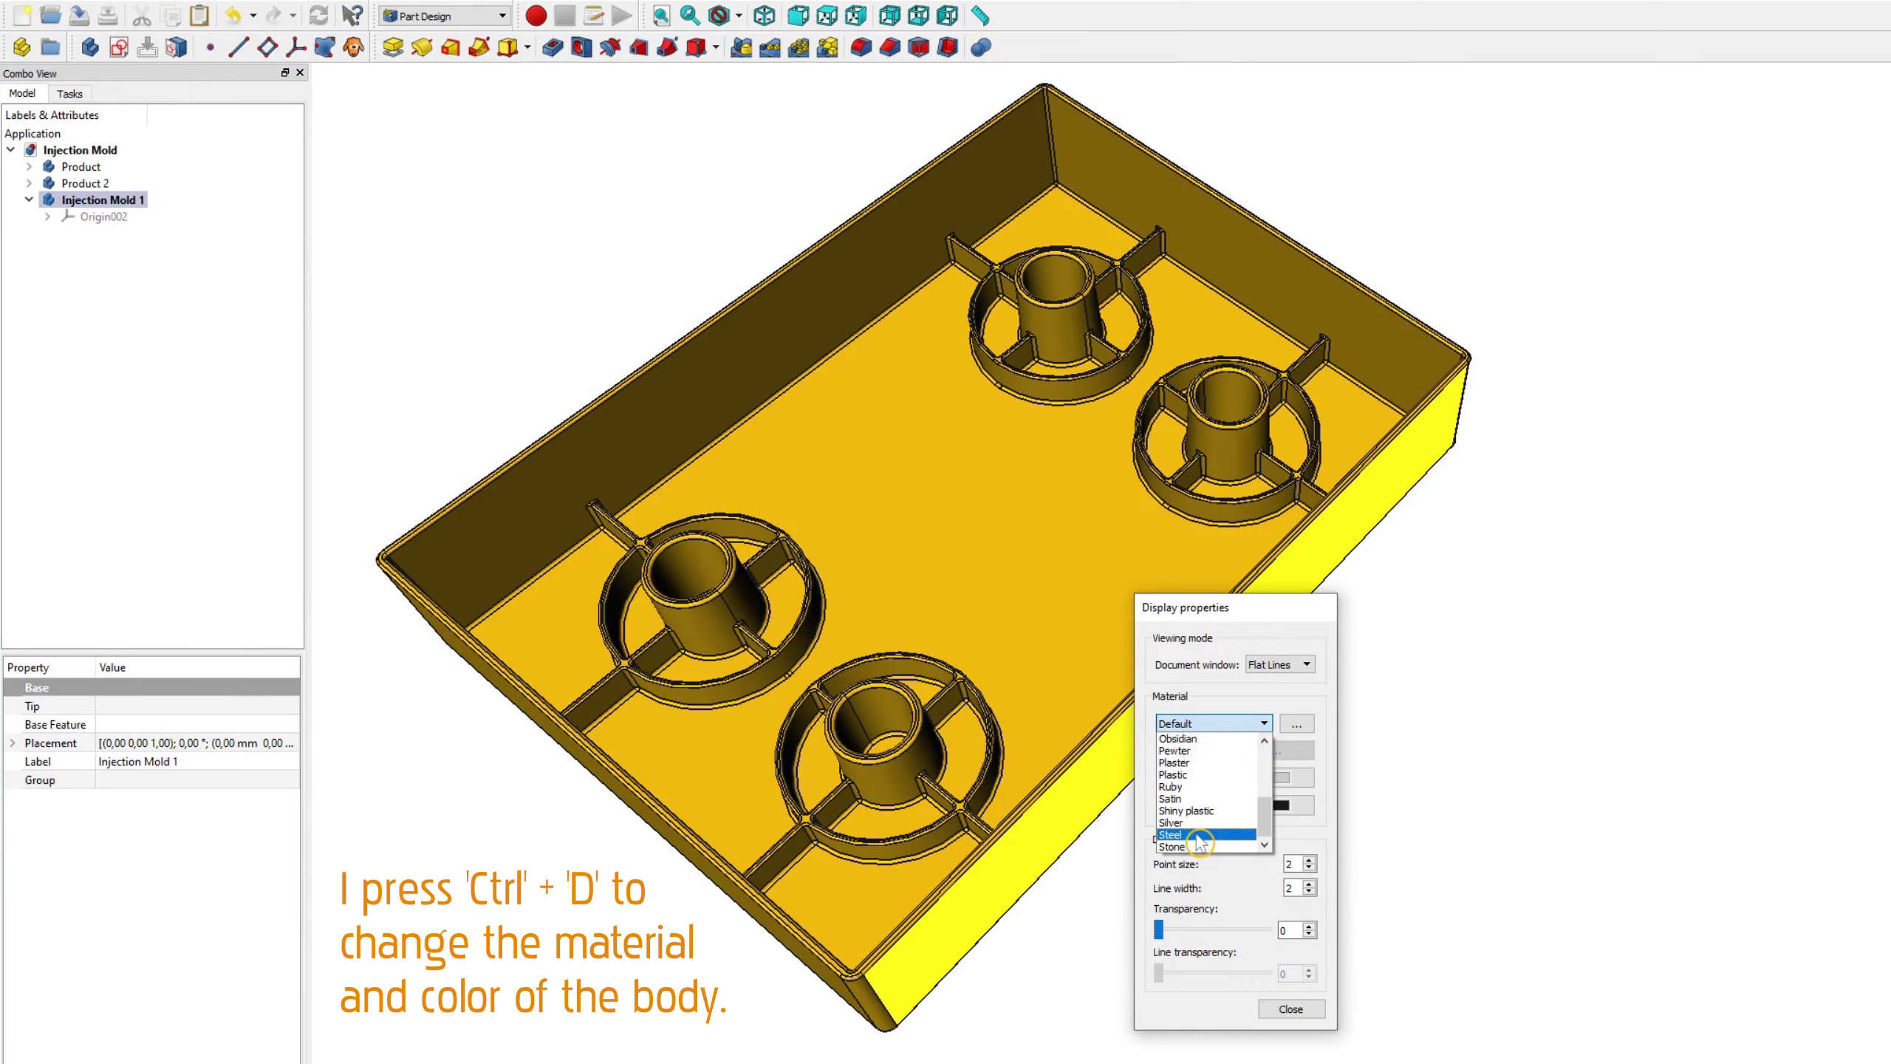
click(1198, 834)
click(1294, 804)
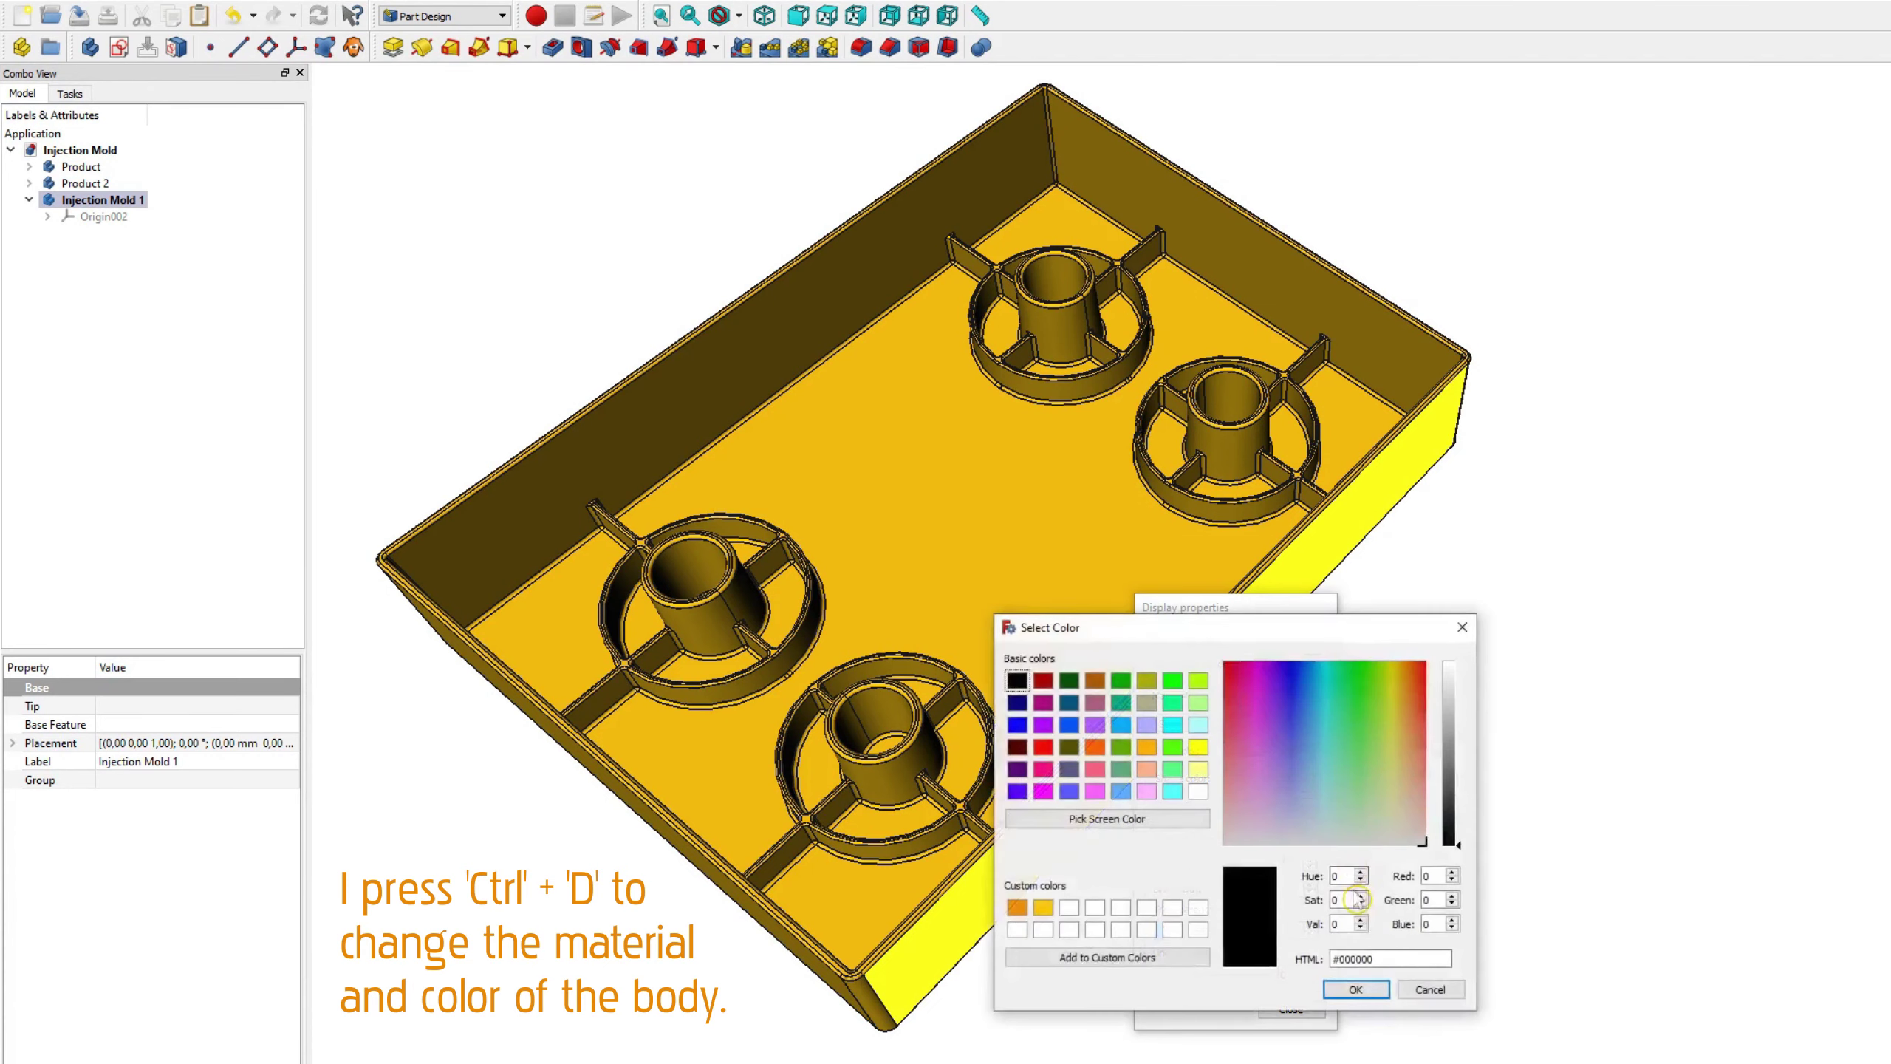
text(200)
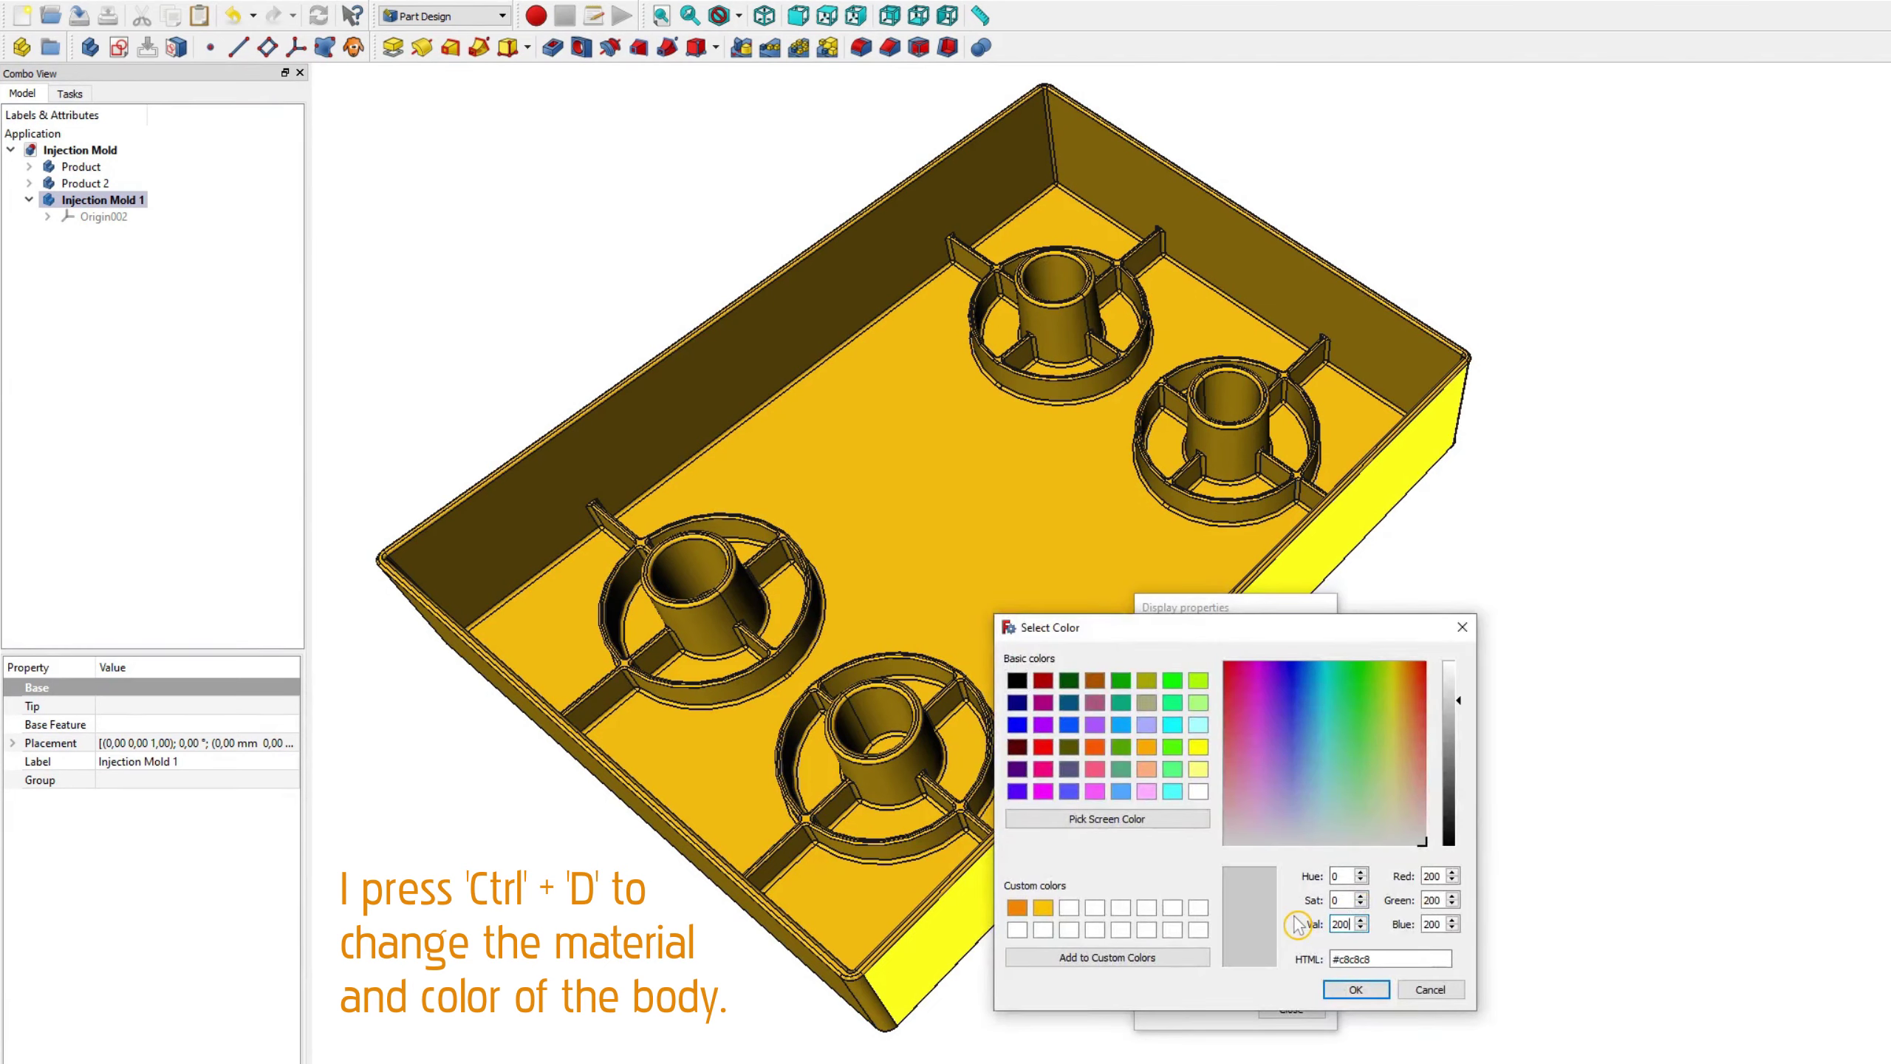
click(1348, 991)
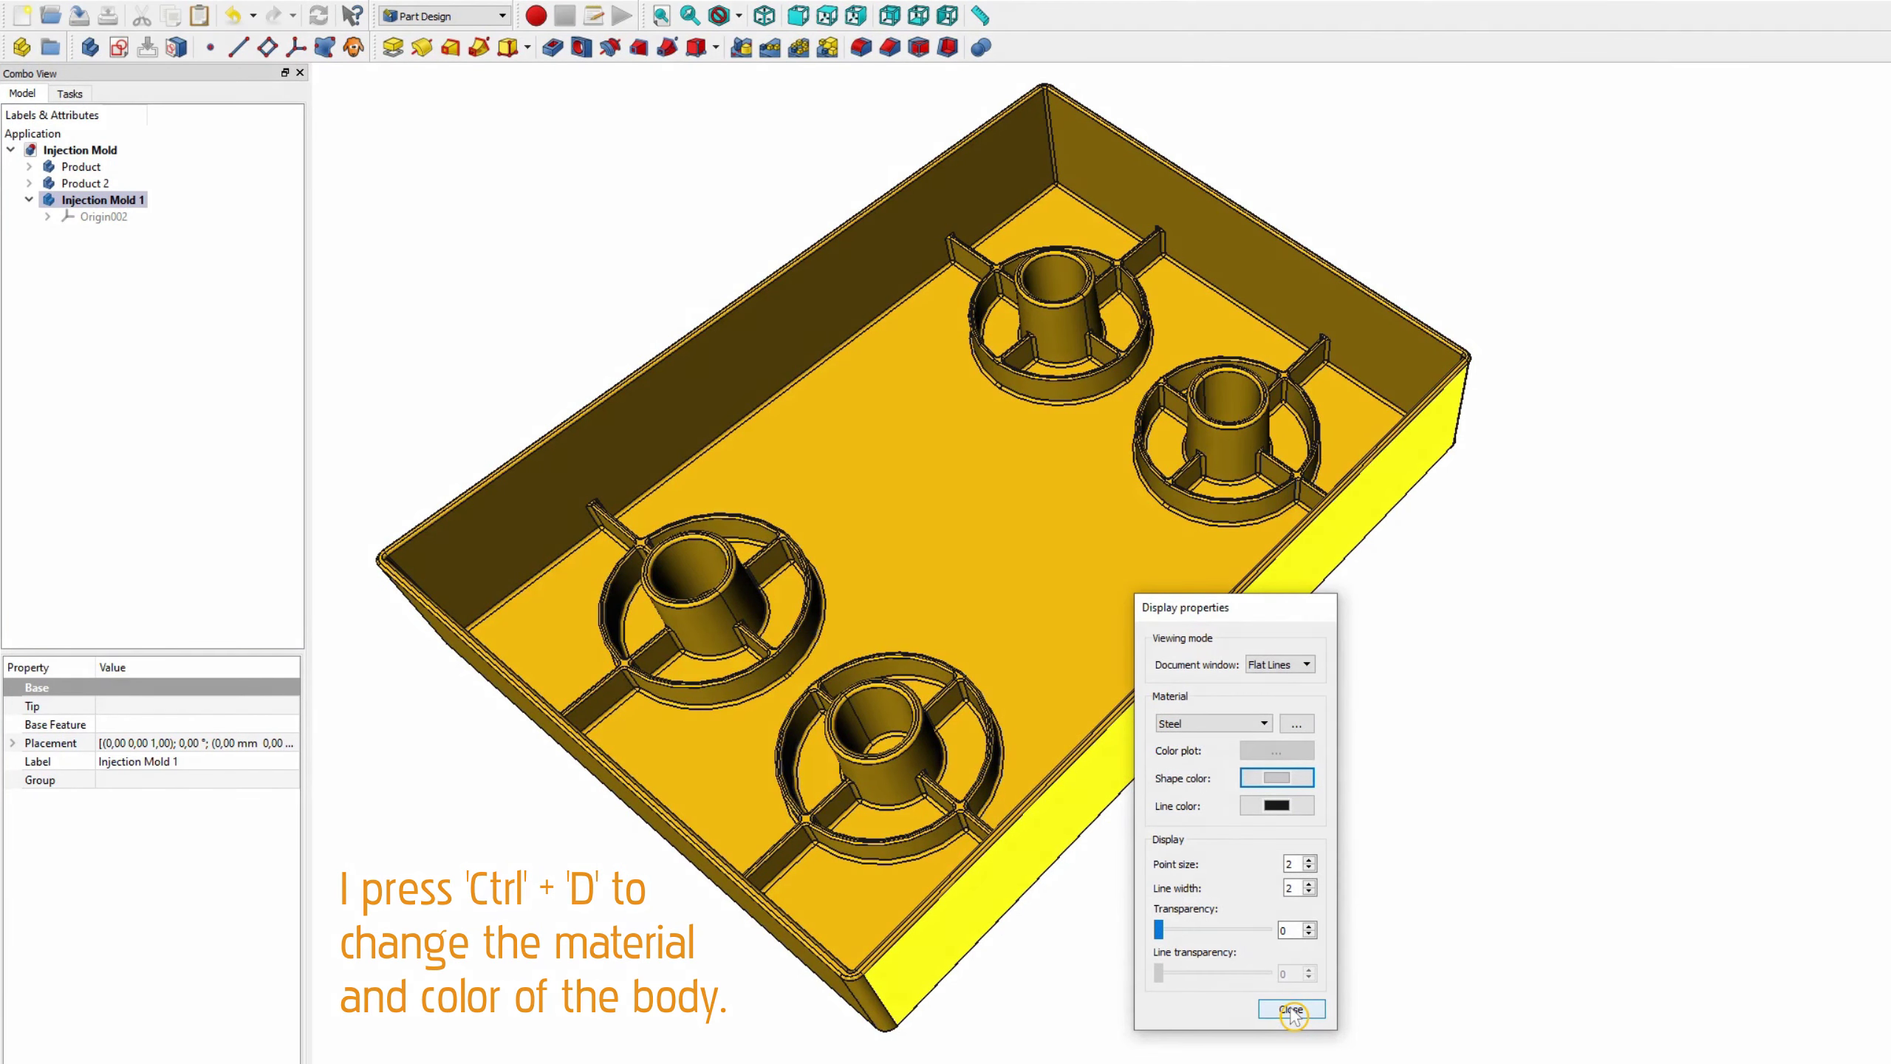
click(1292, 1009)
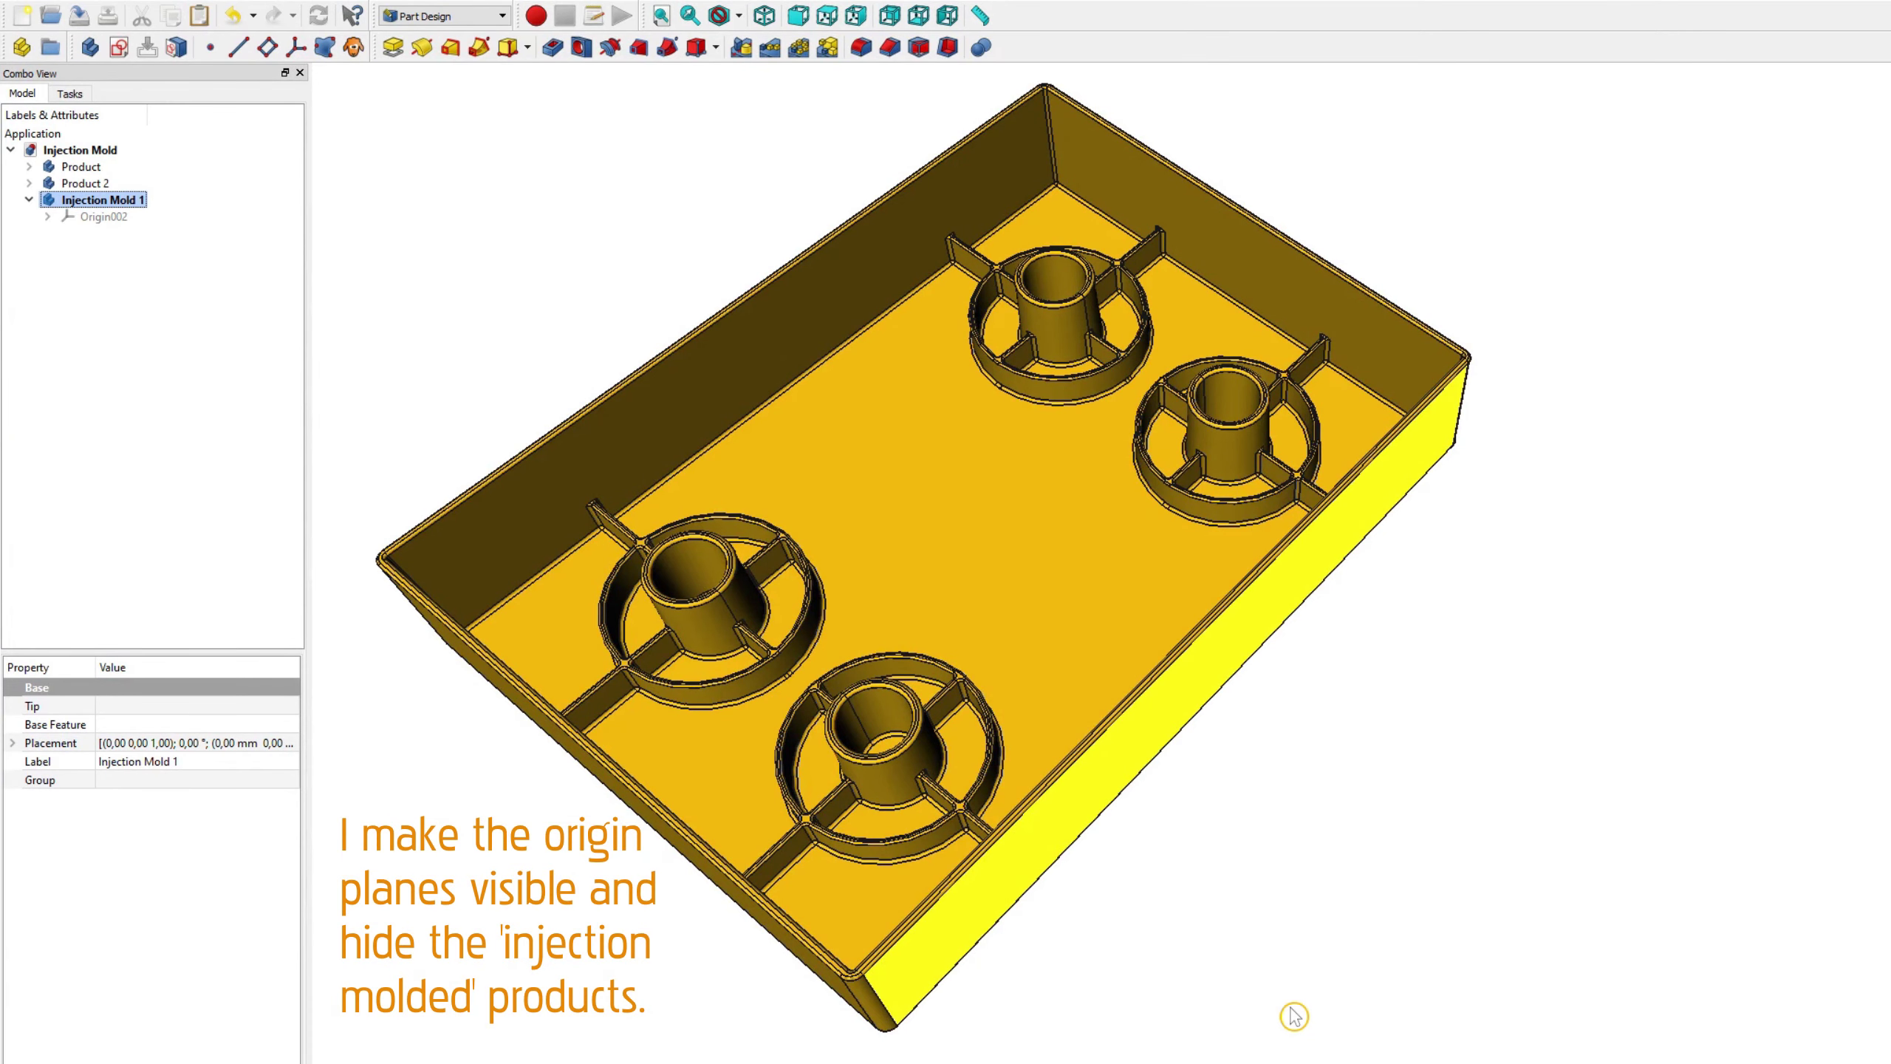
Step: Show Injection Mold 1's origin, hide Product and Product 2, and select the YZ plane
click(1293, 1015)
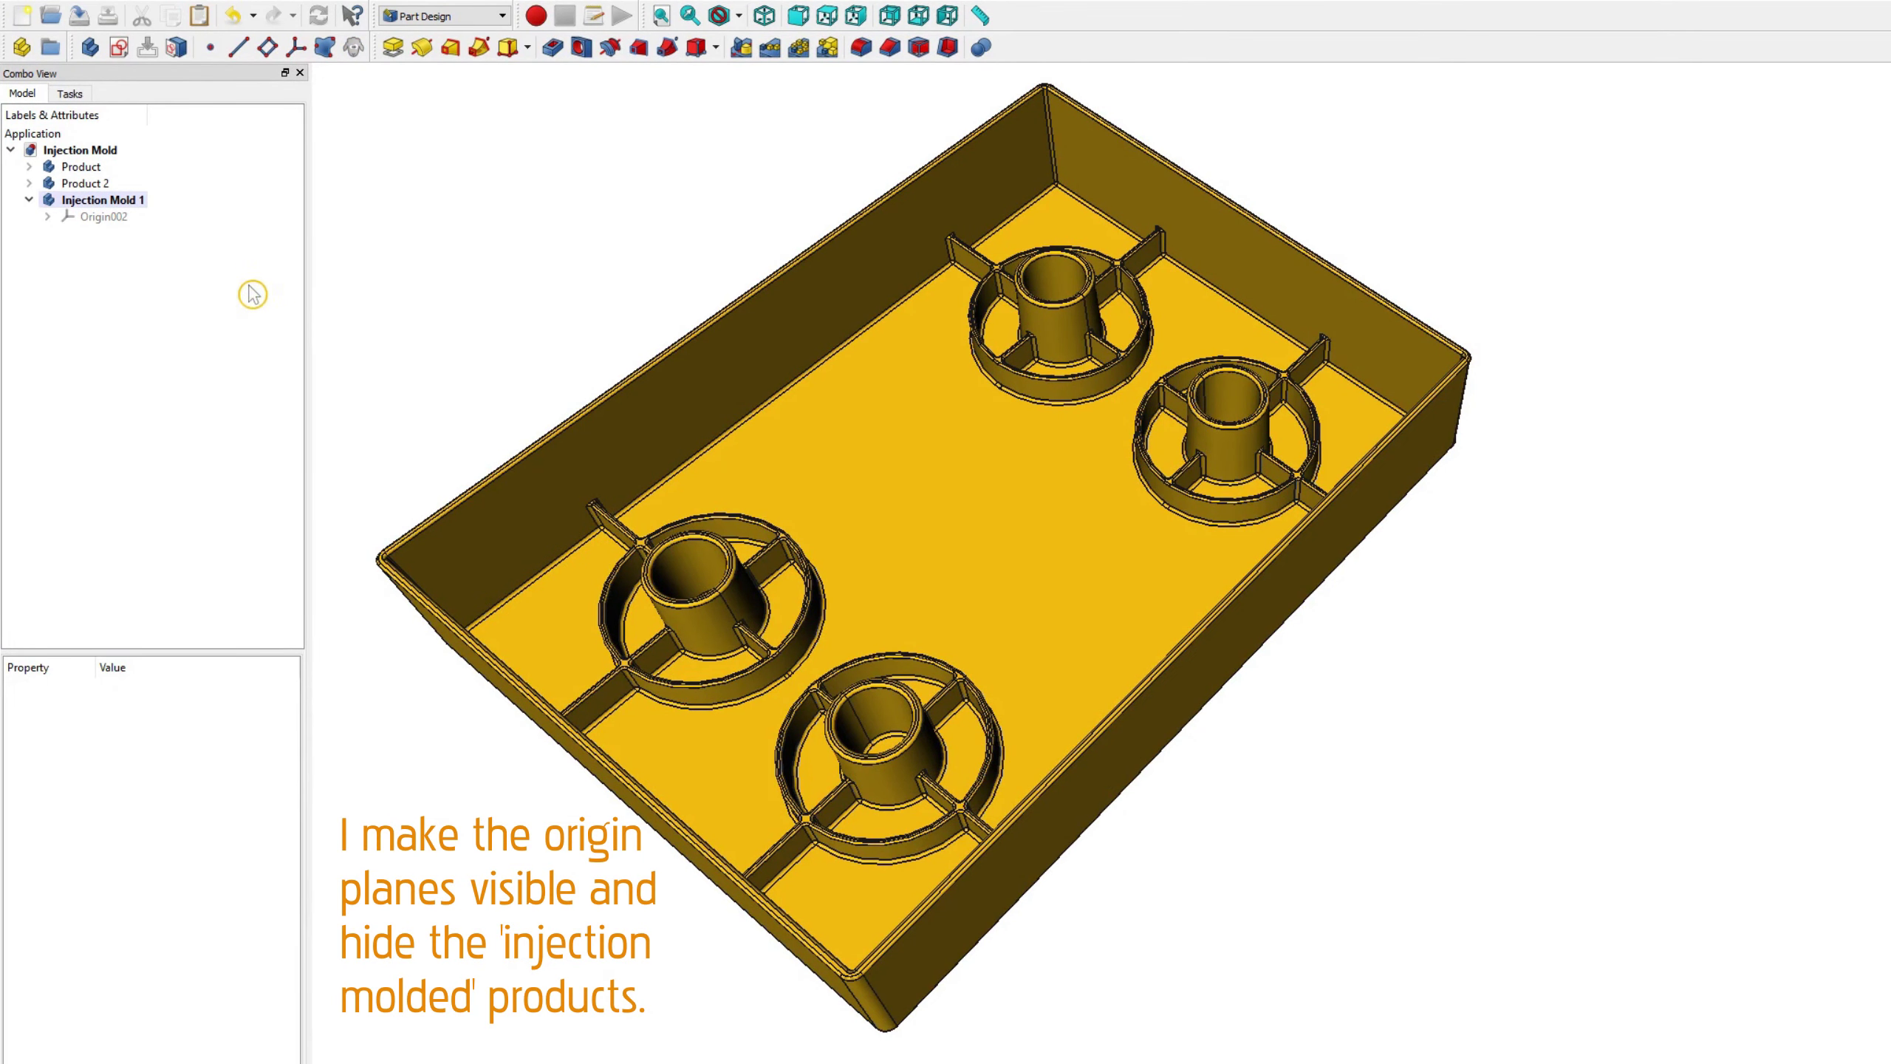
click(112, 217)
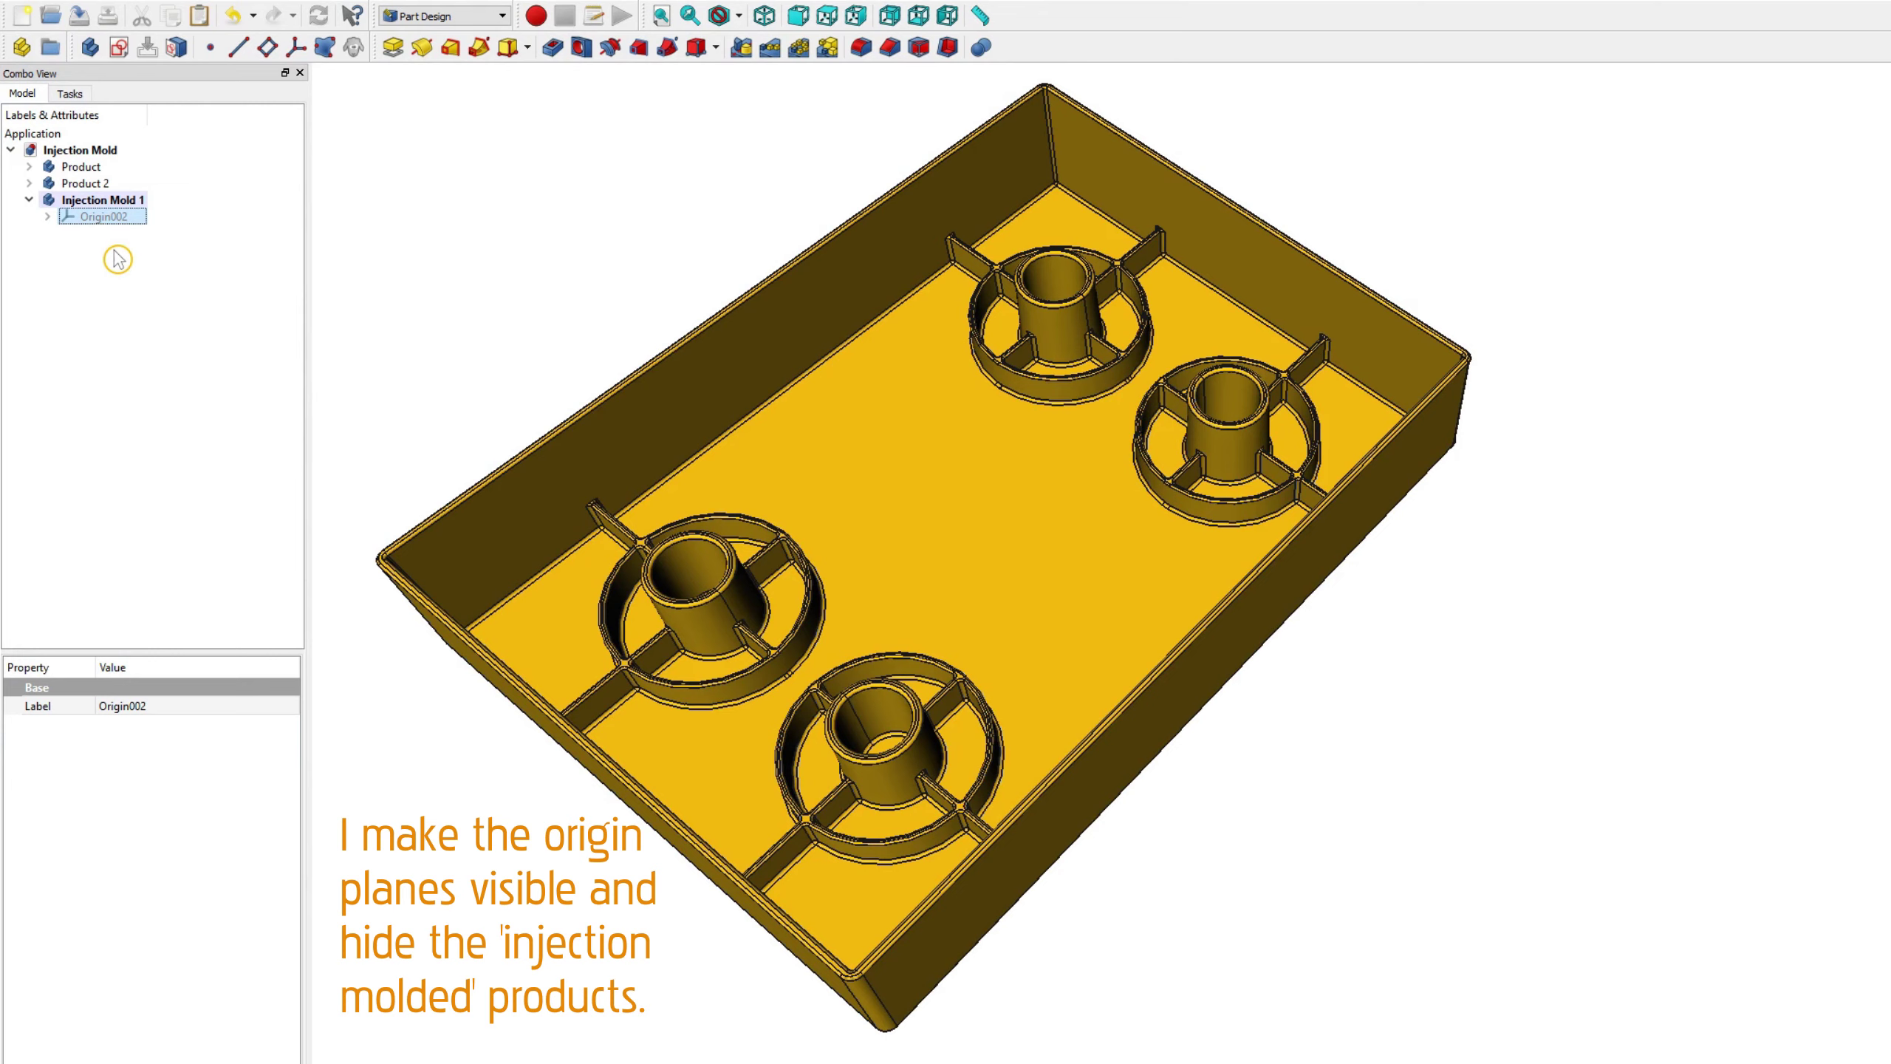
key(space)
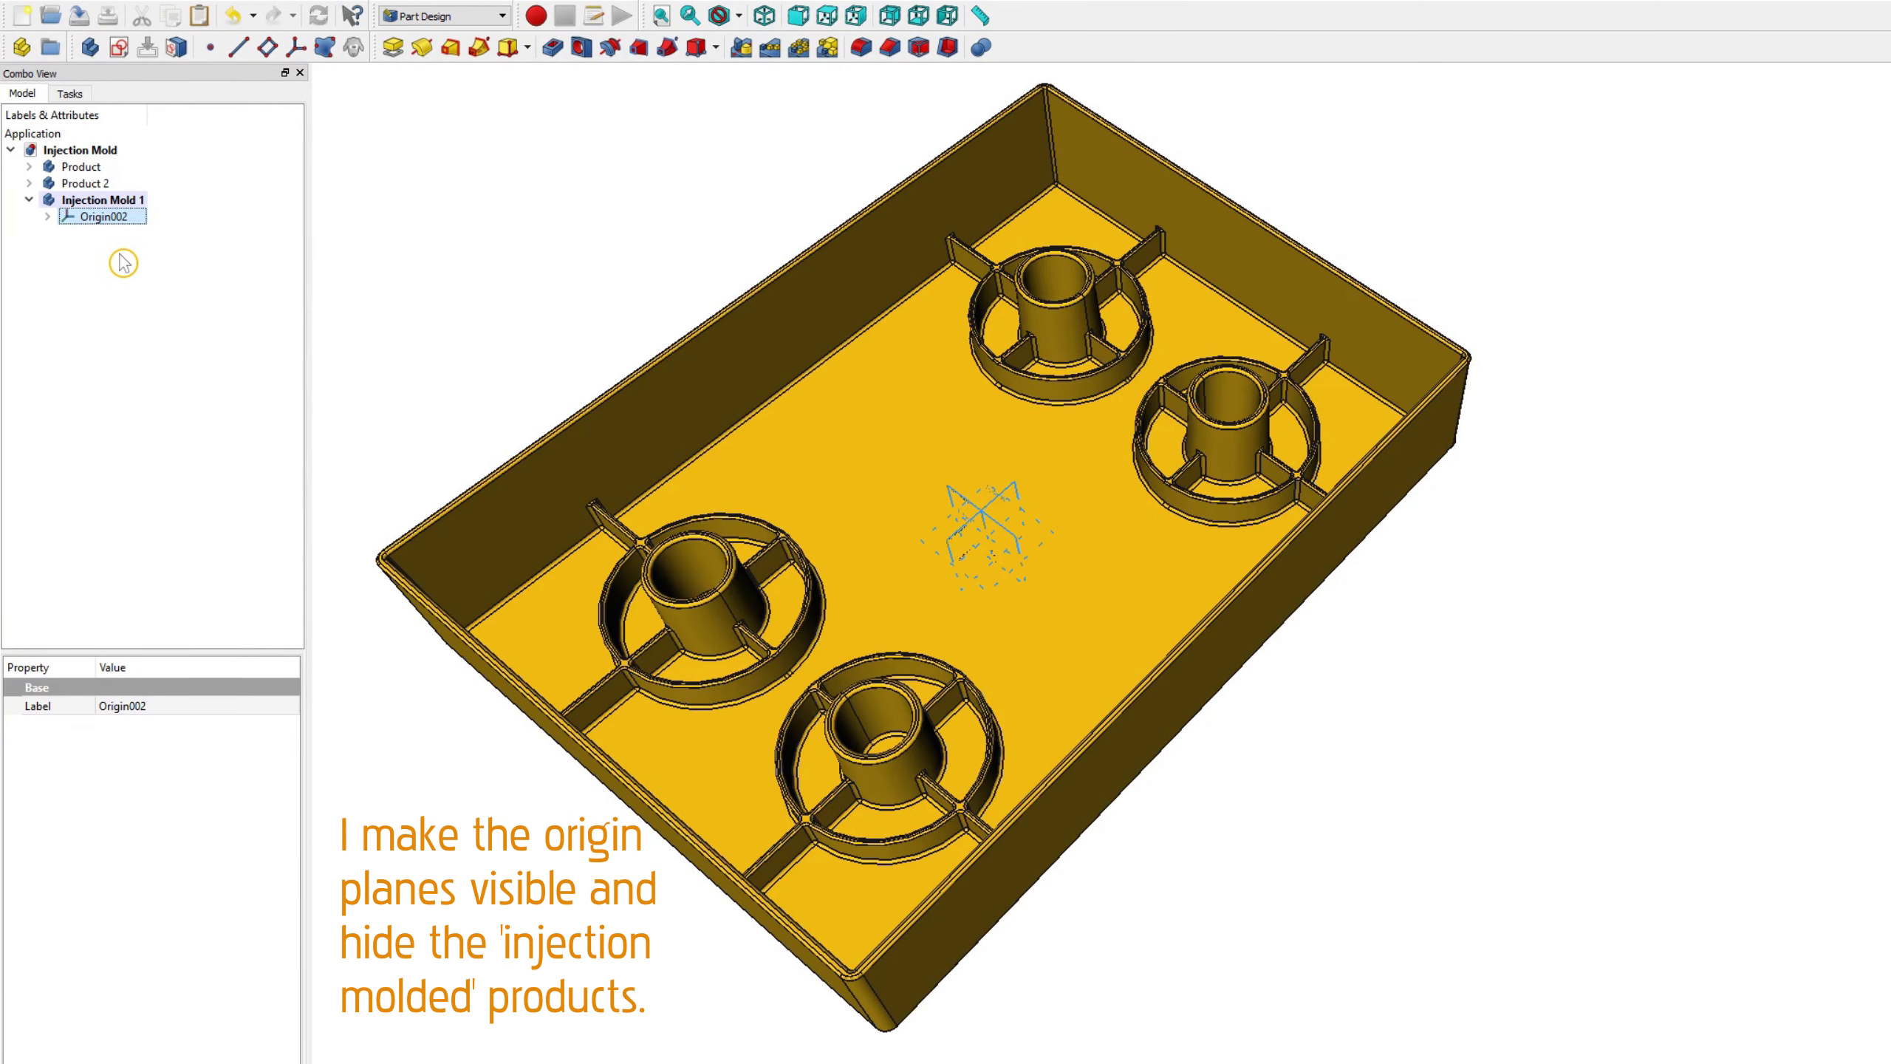
click(82, 183)
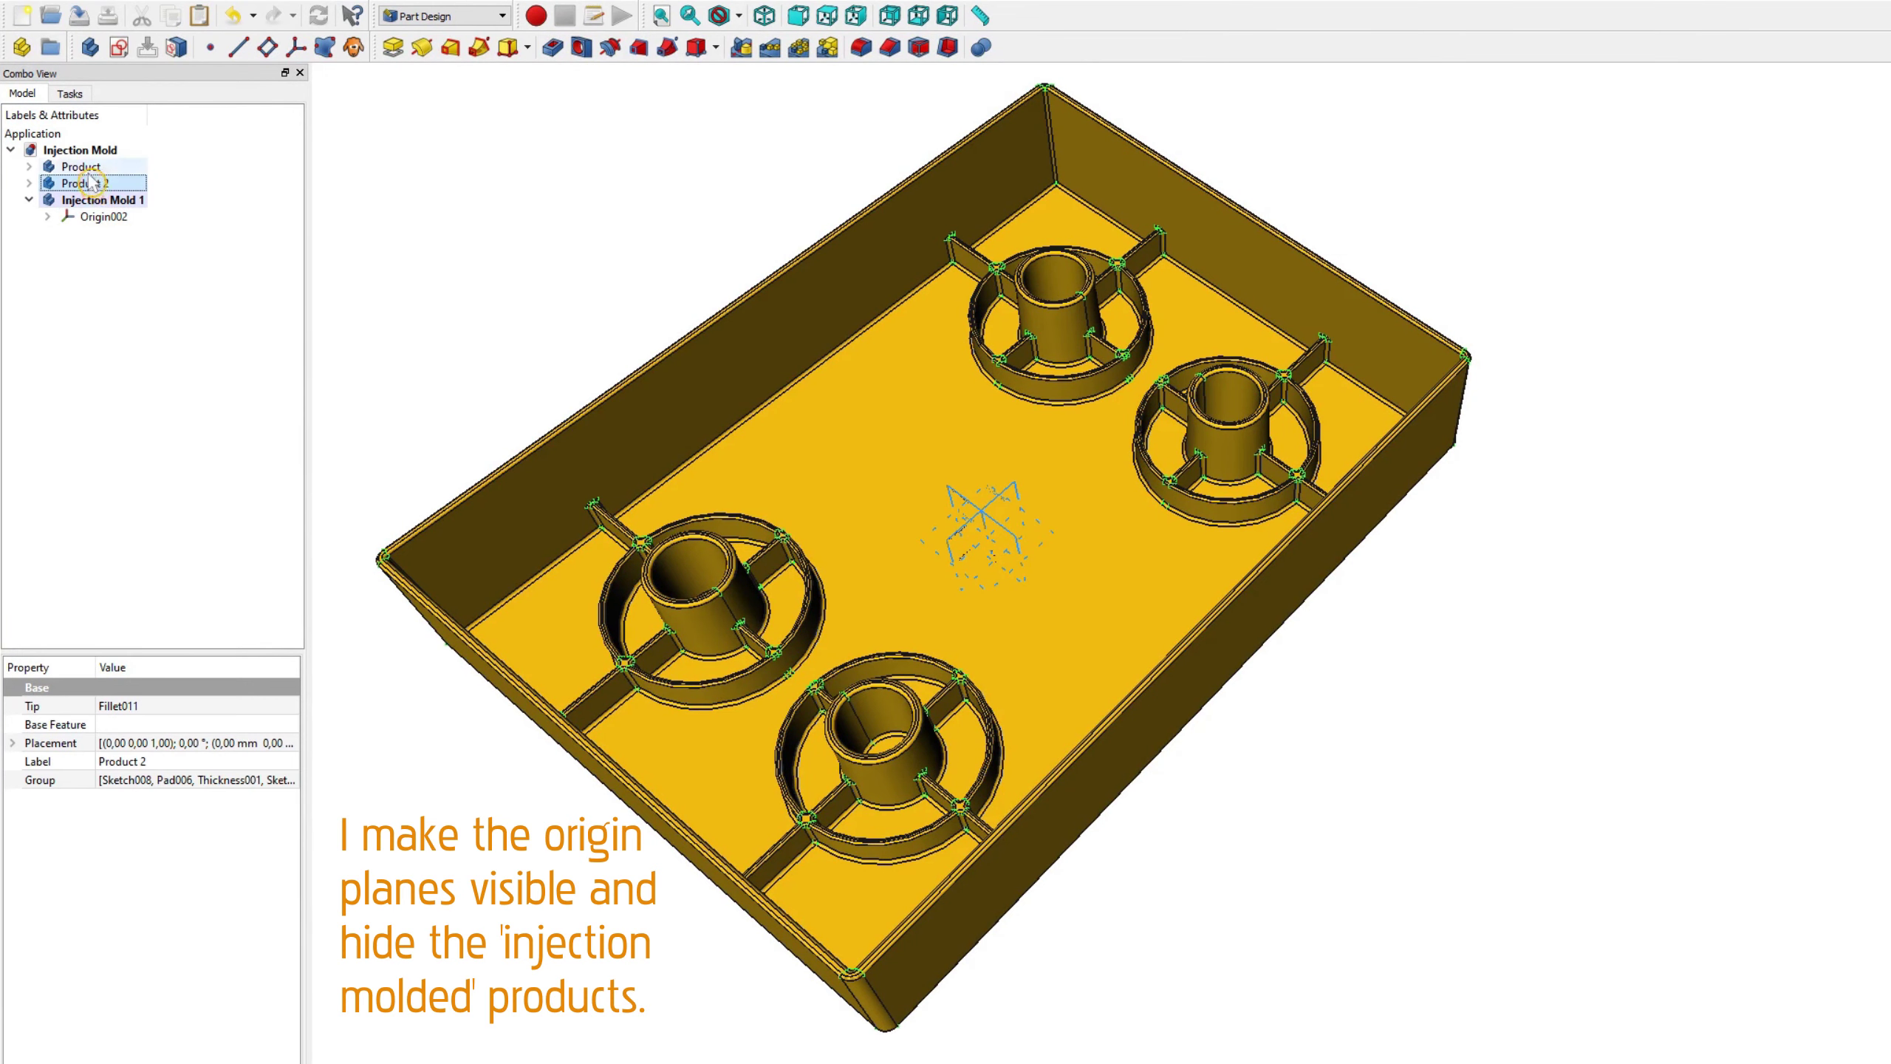
key(space)
click(82, 167)
key(space)
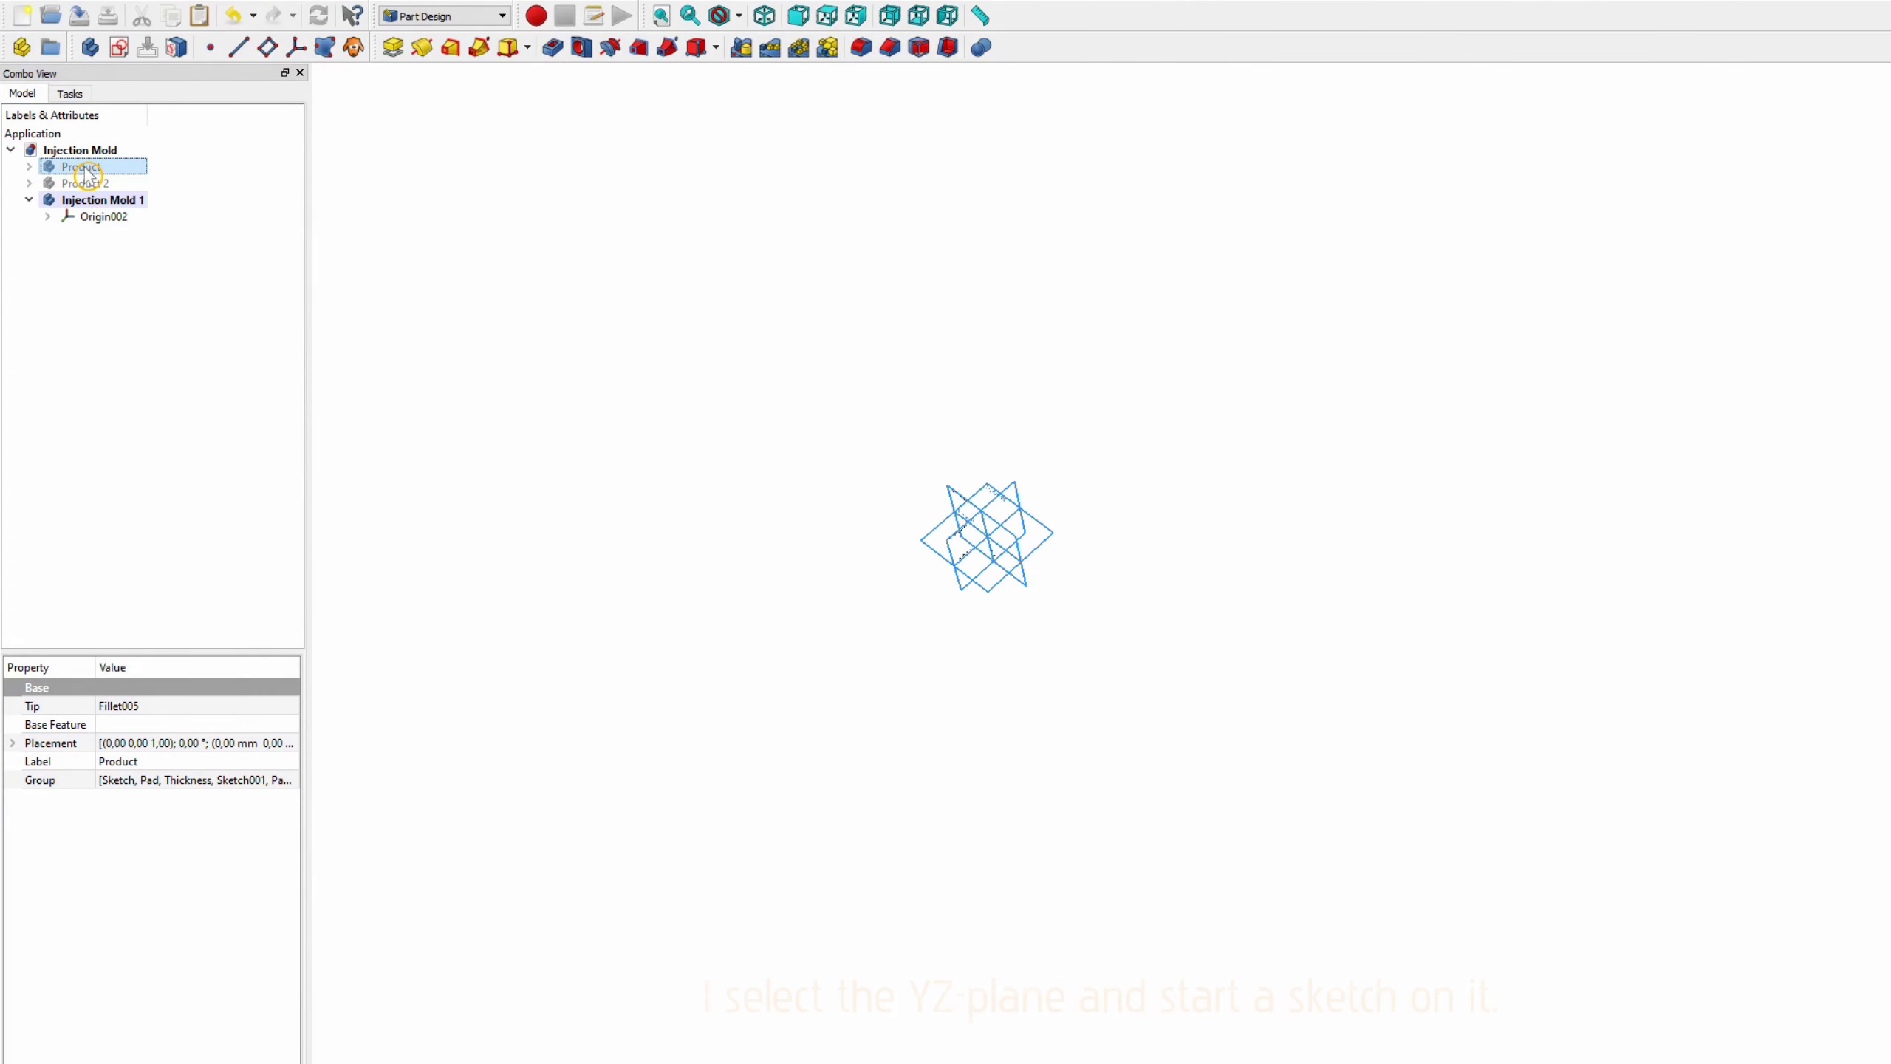
click(660, 15)
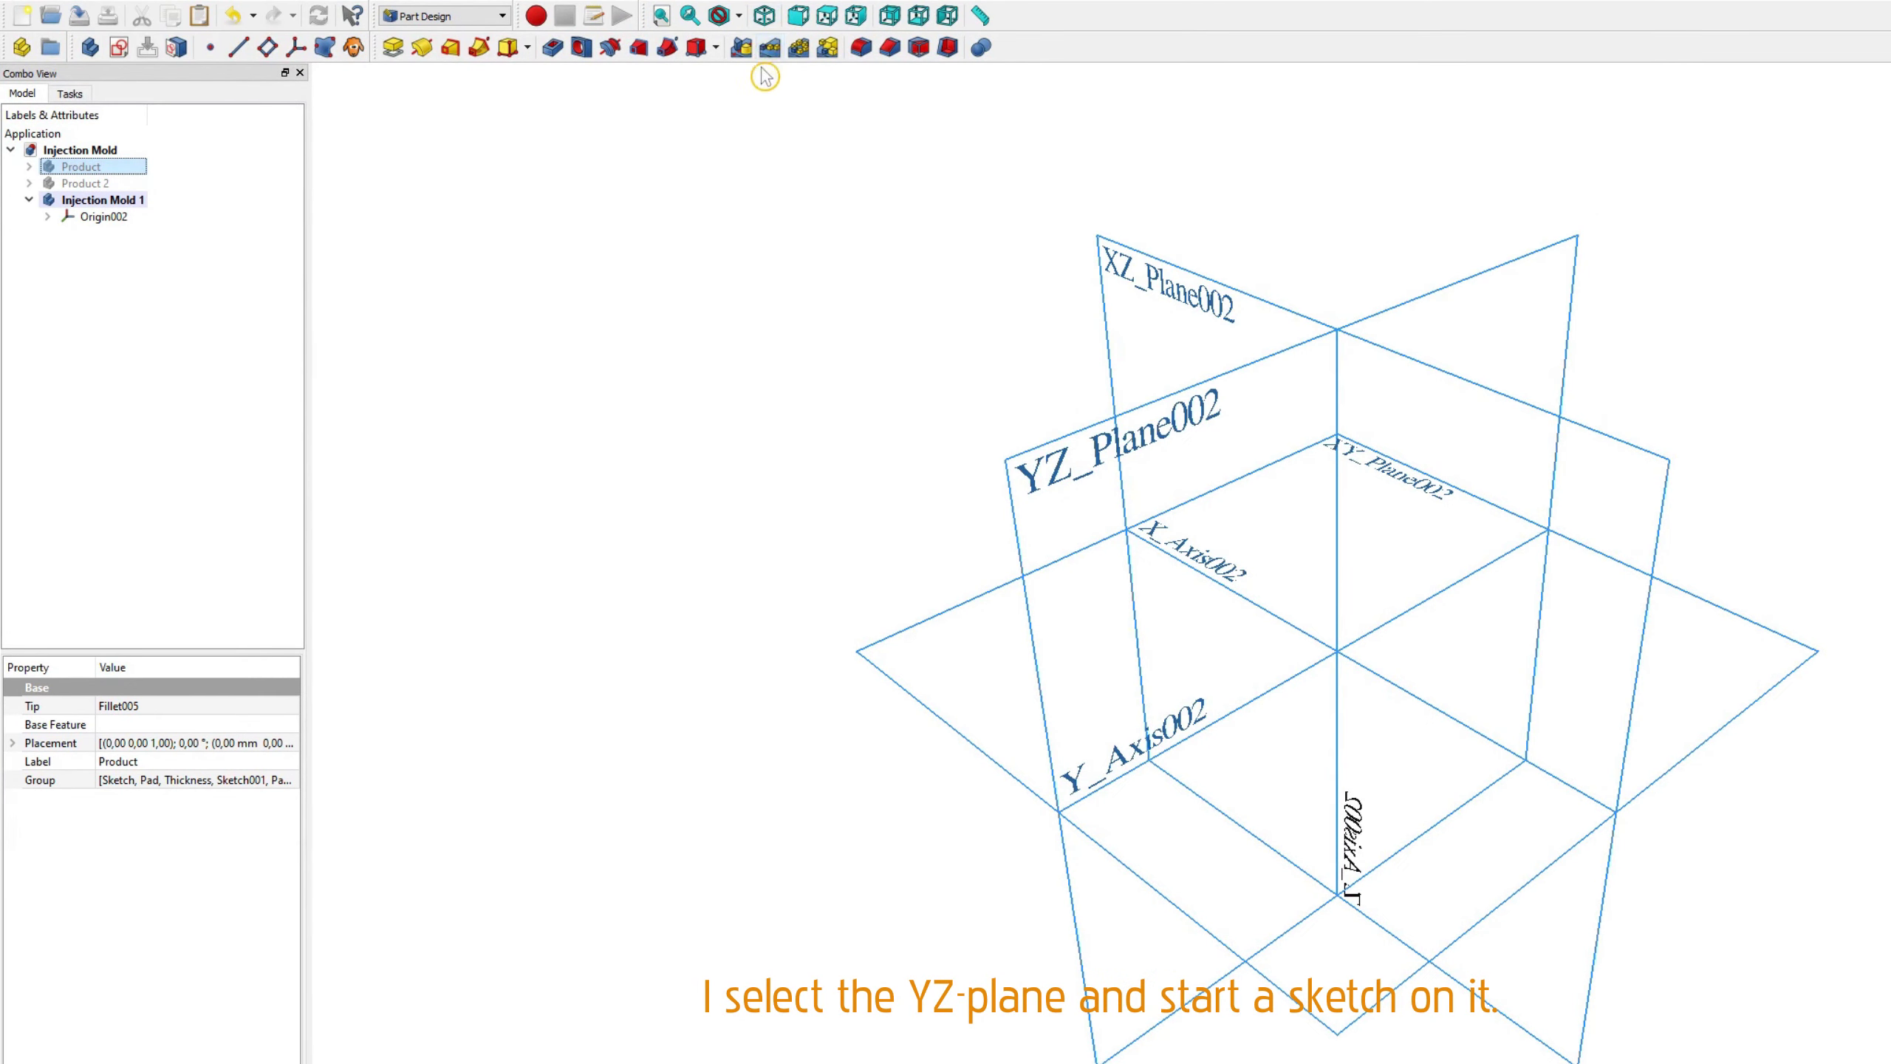
click(1030, 458)
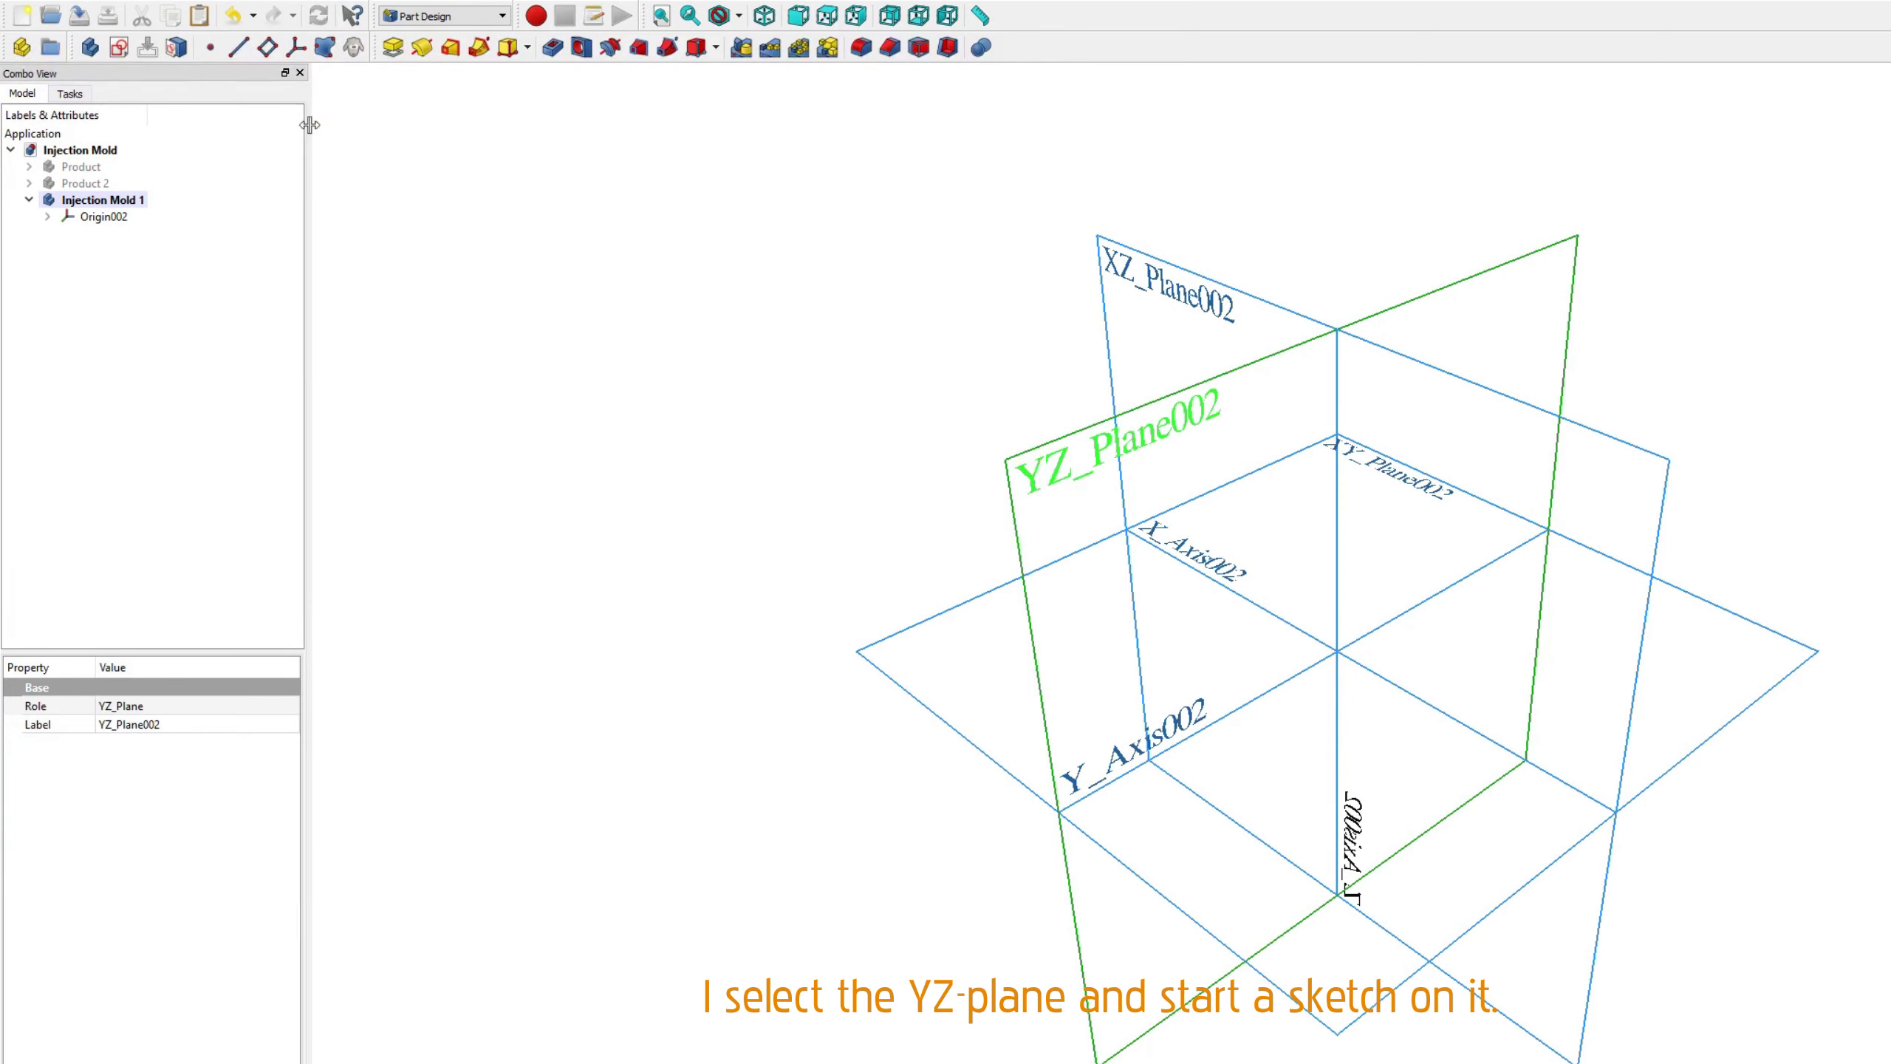
Step: Start Sketch010 on the YZ plane and hide the mold body's origin planes
click(119, 47)
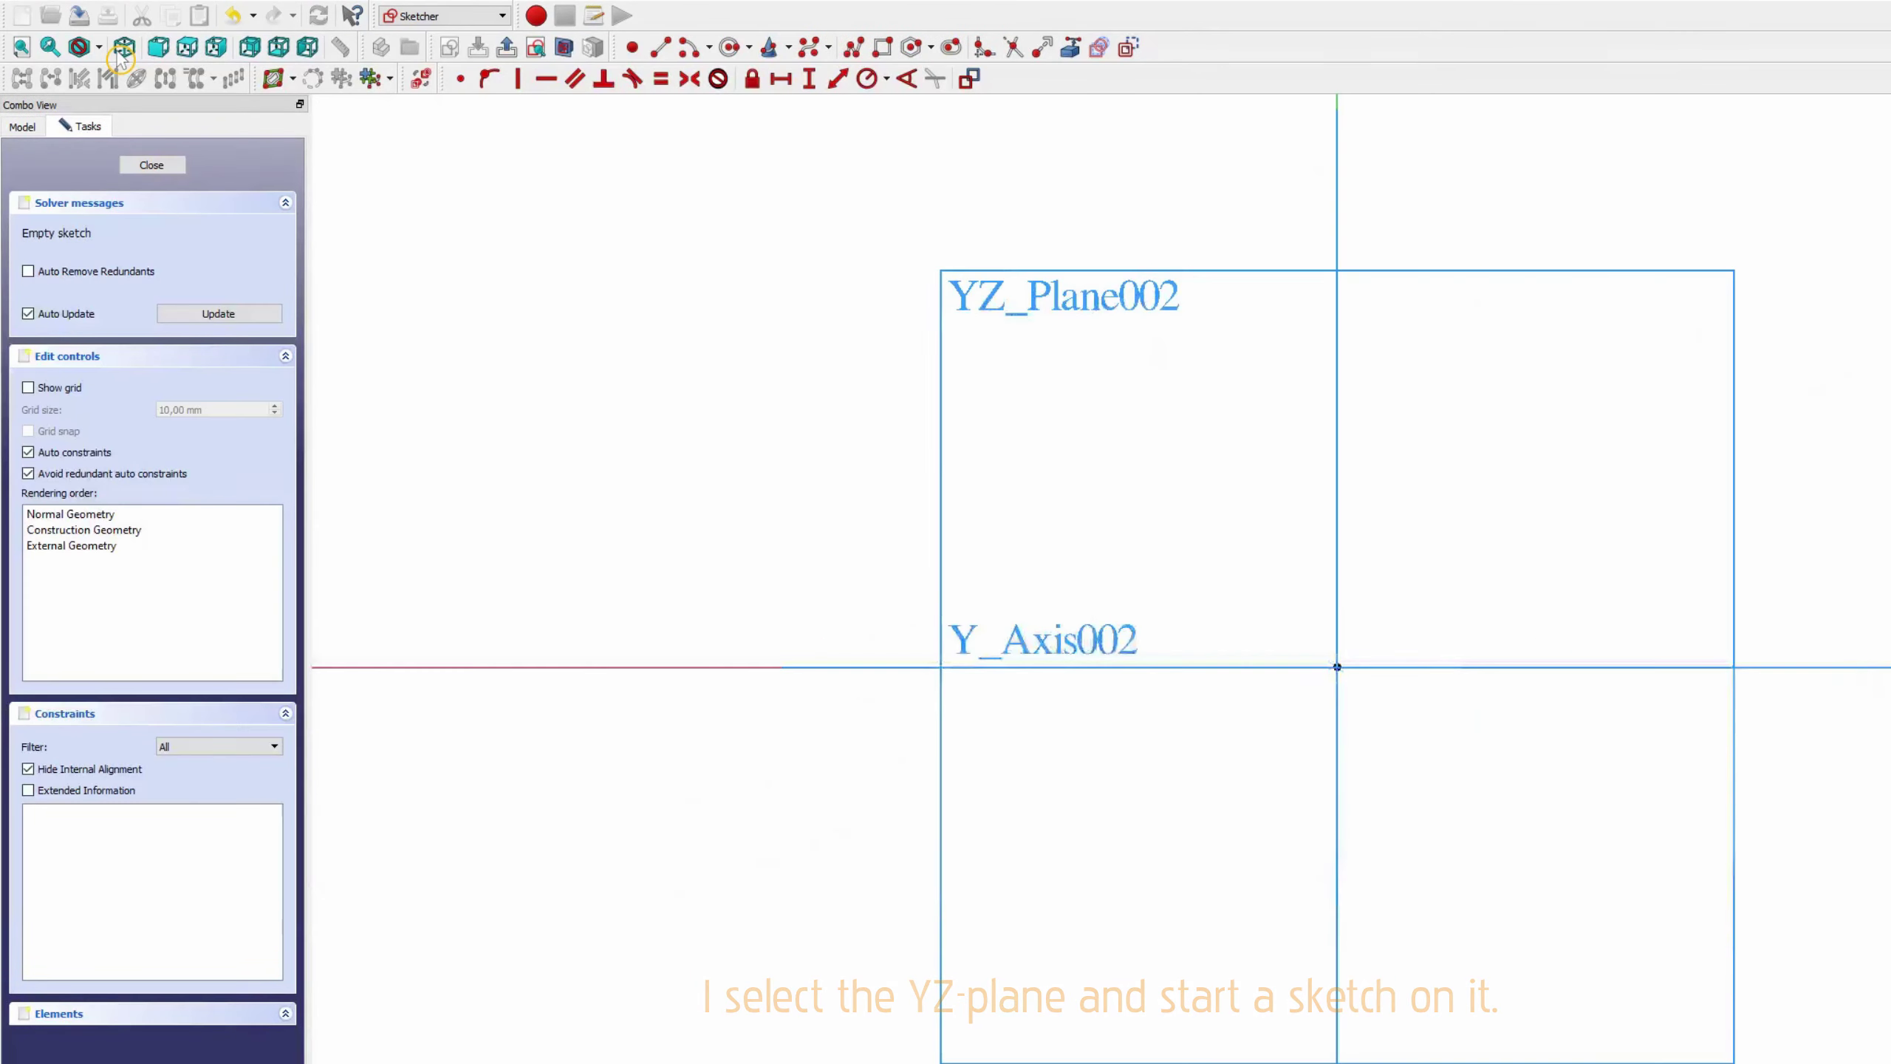
click(31, 127)
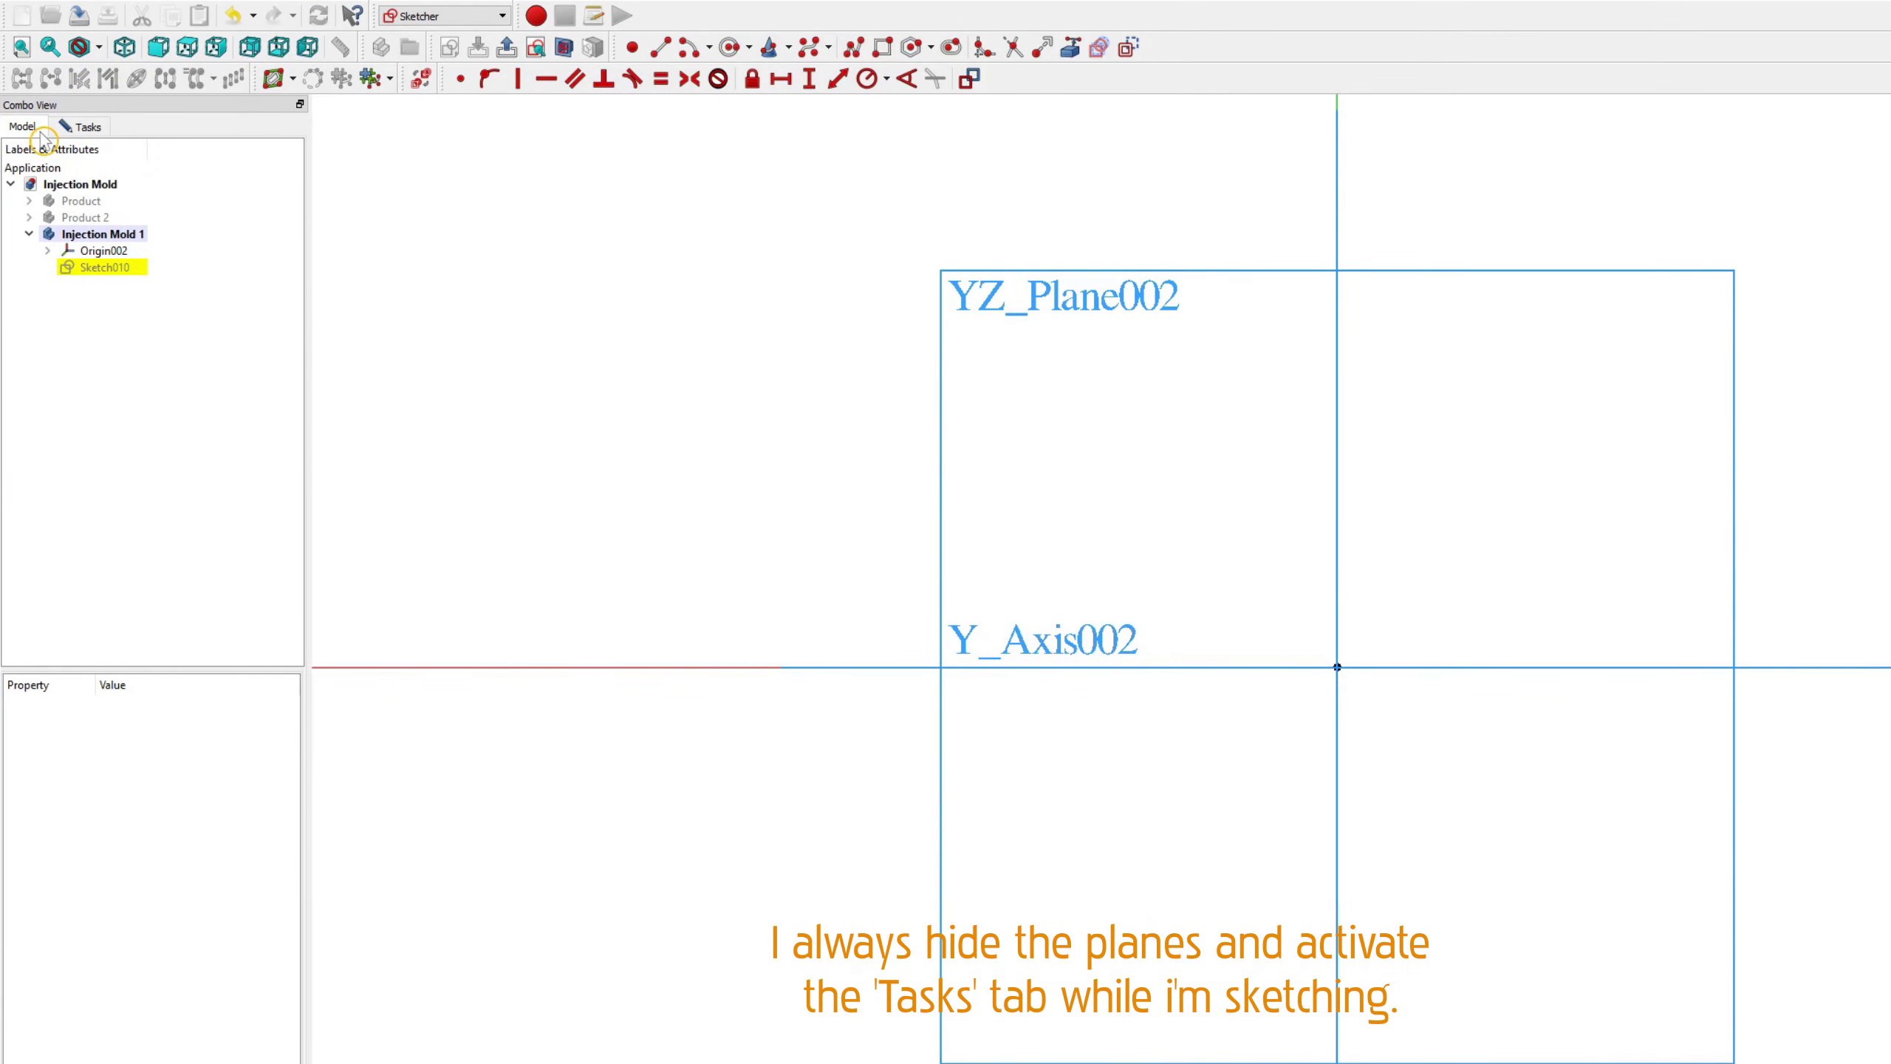
click(113, 250)
key(space)
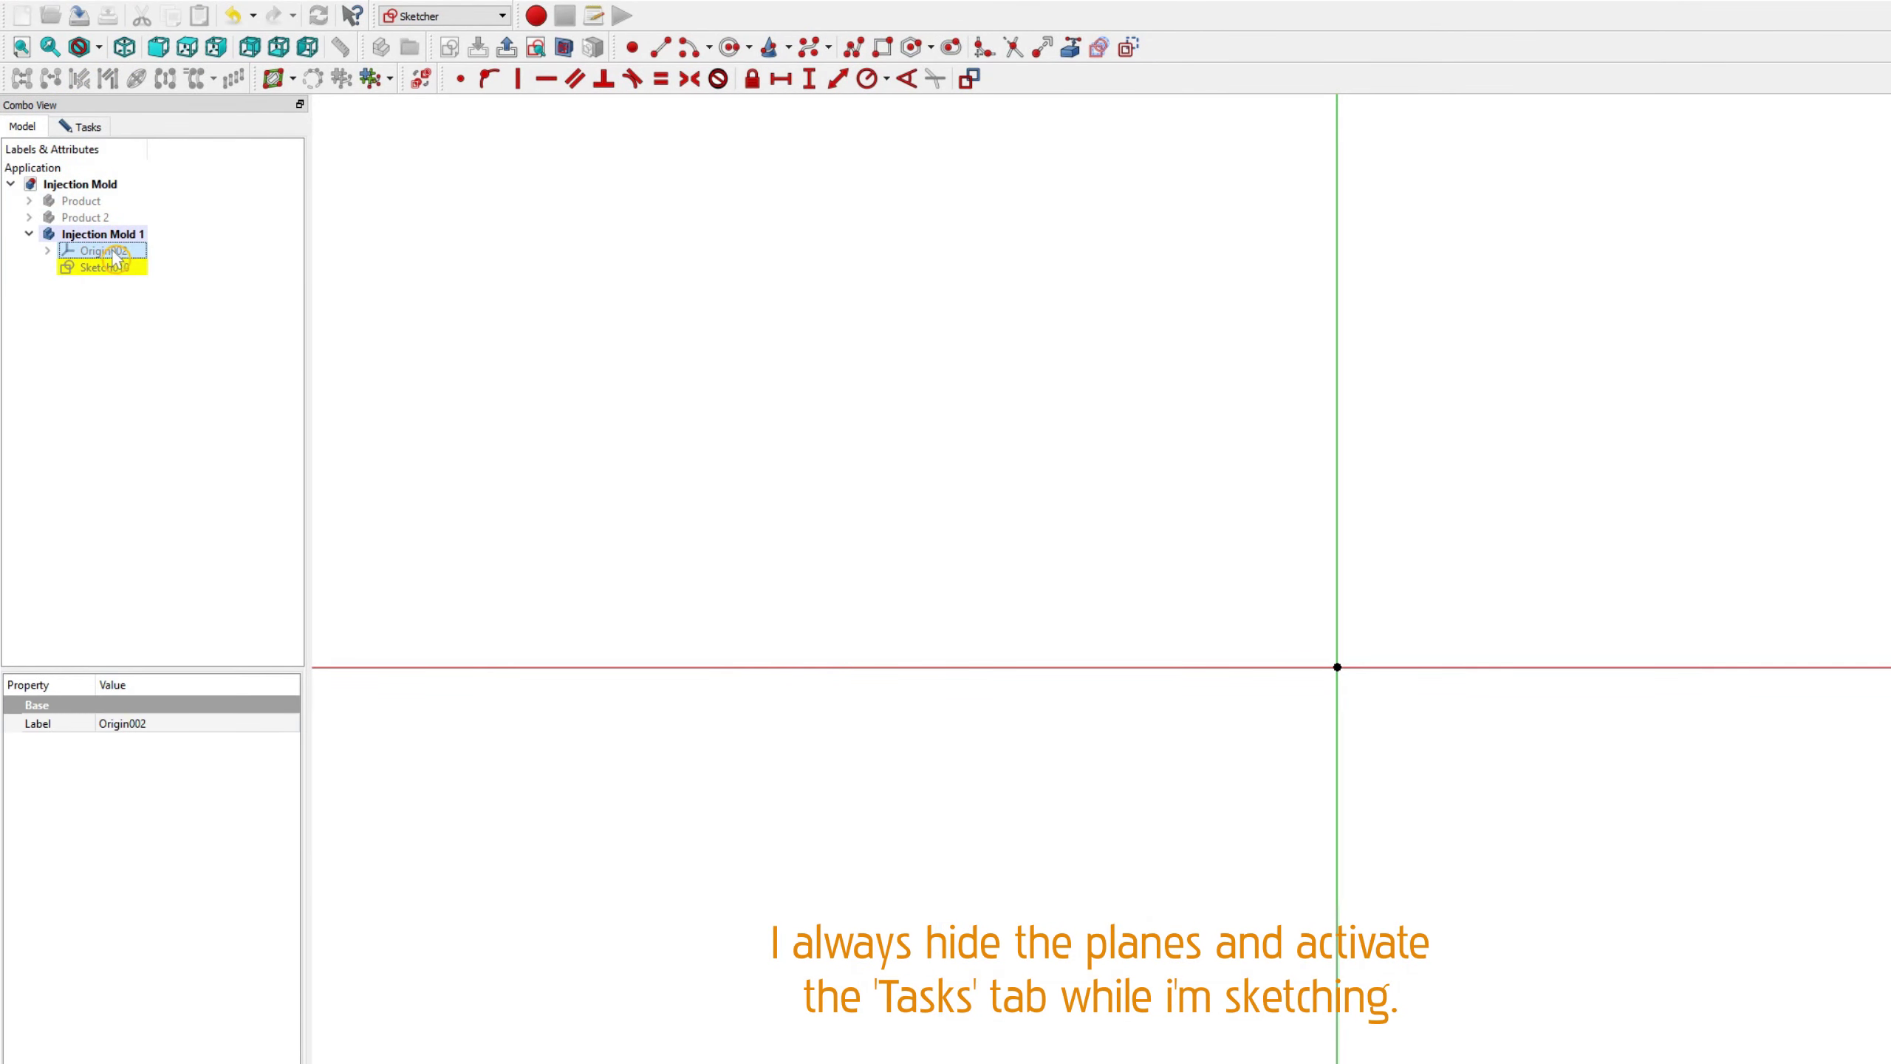
click(81, 127)
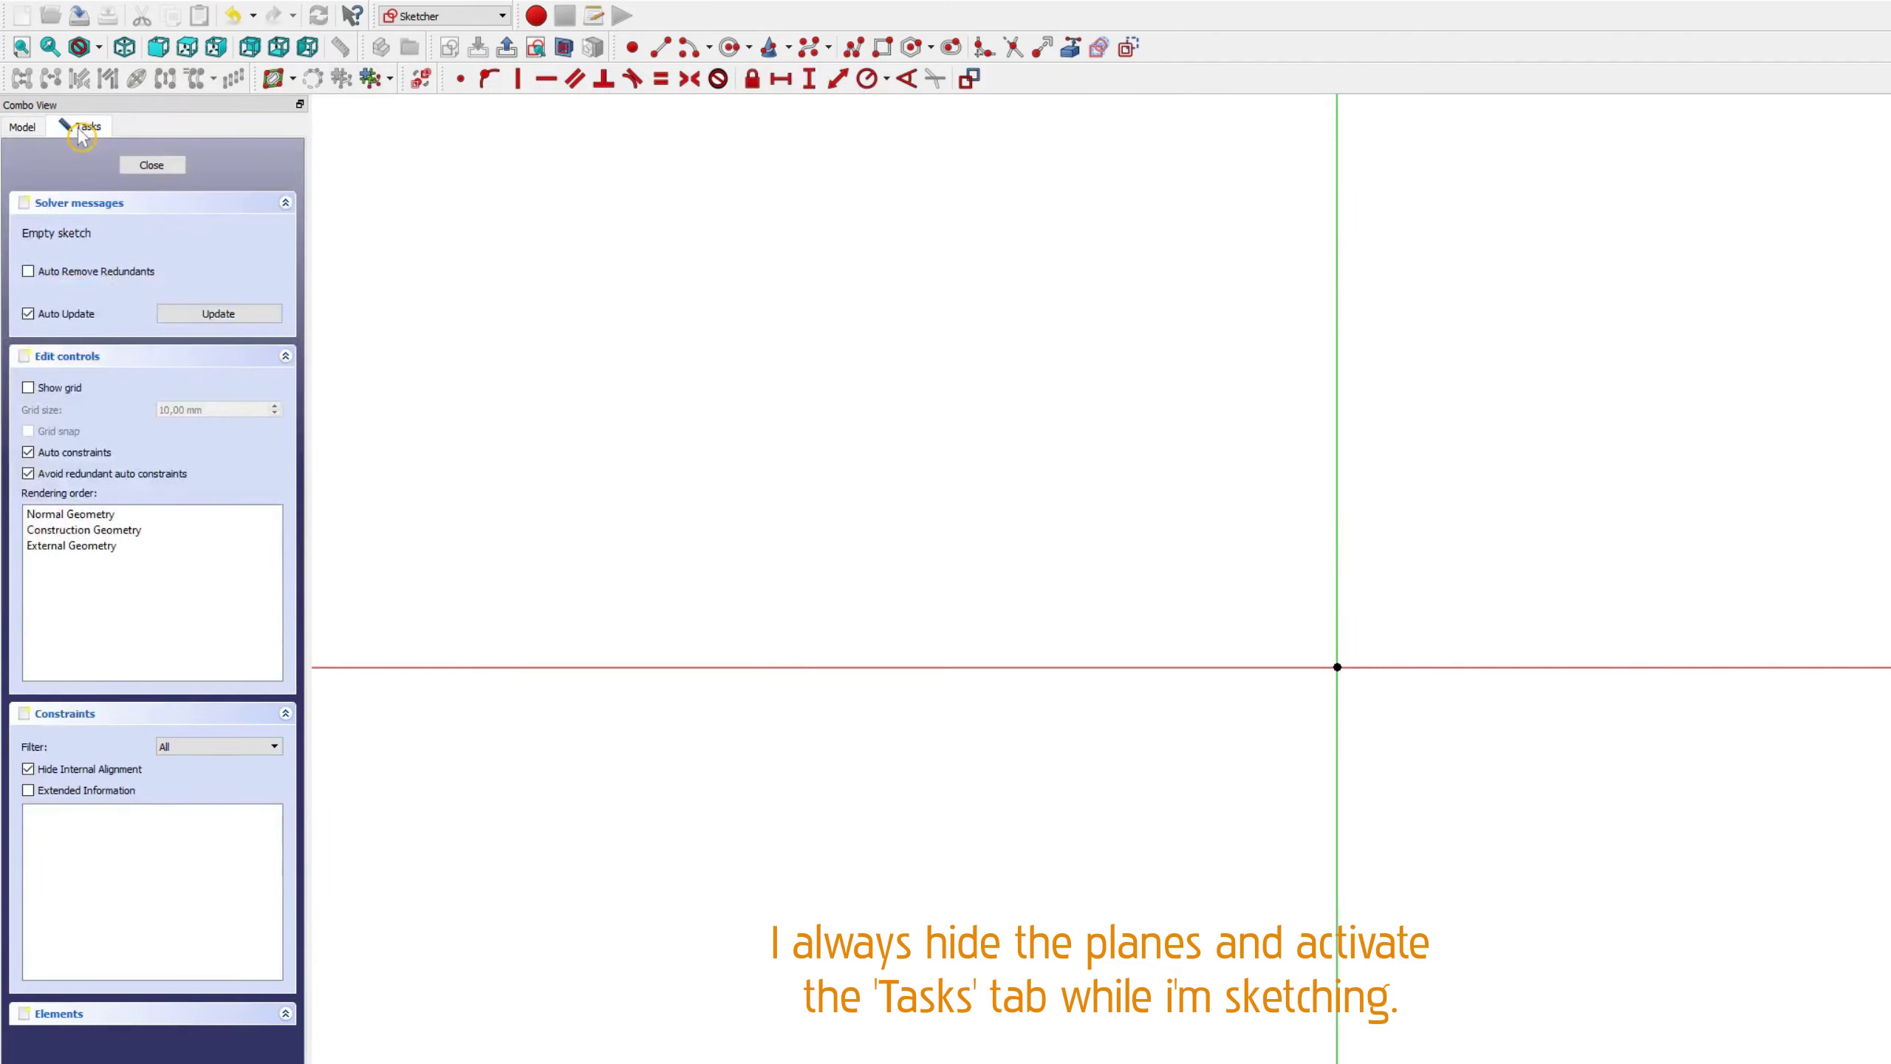
Step: Draw one rectangle in Sketch010 spanning the Y-axis, above the X-axis
click(880, 48)
scroll(624, 540, down, 2)
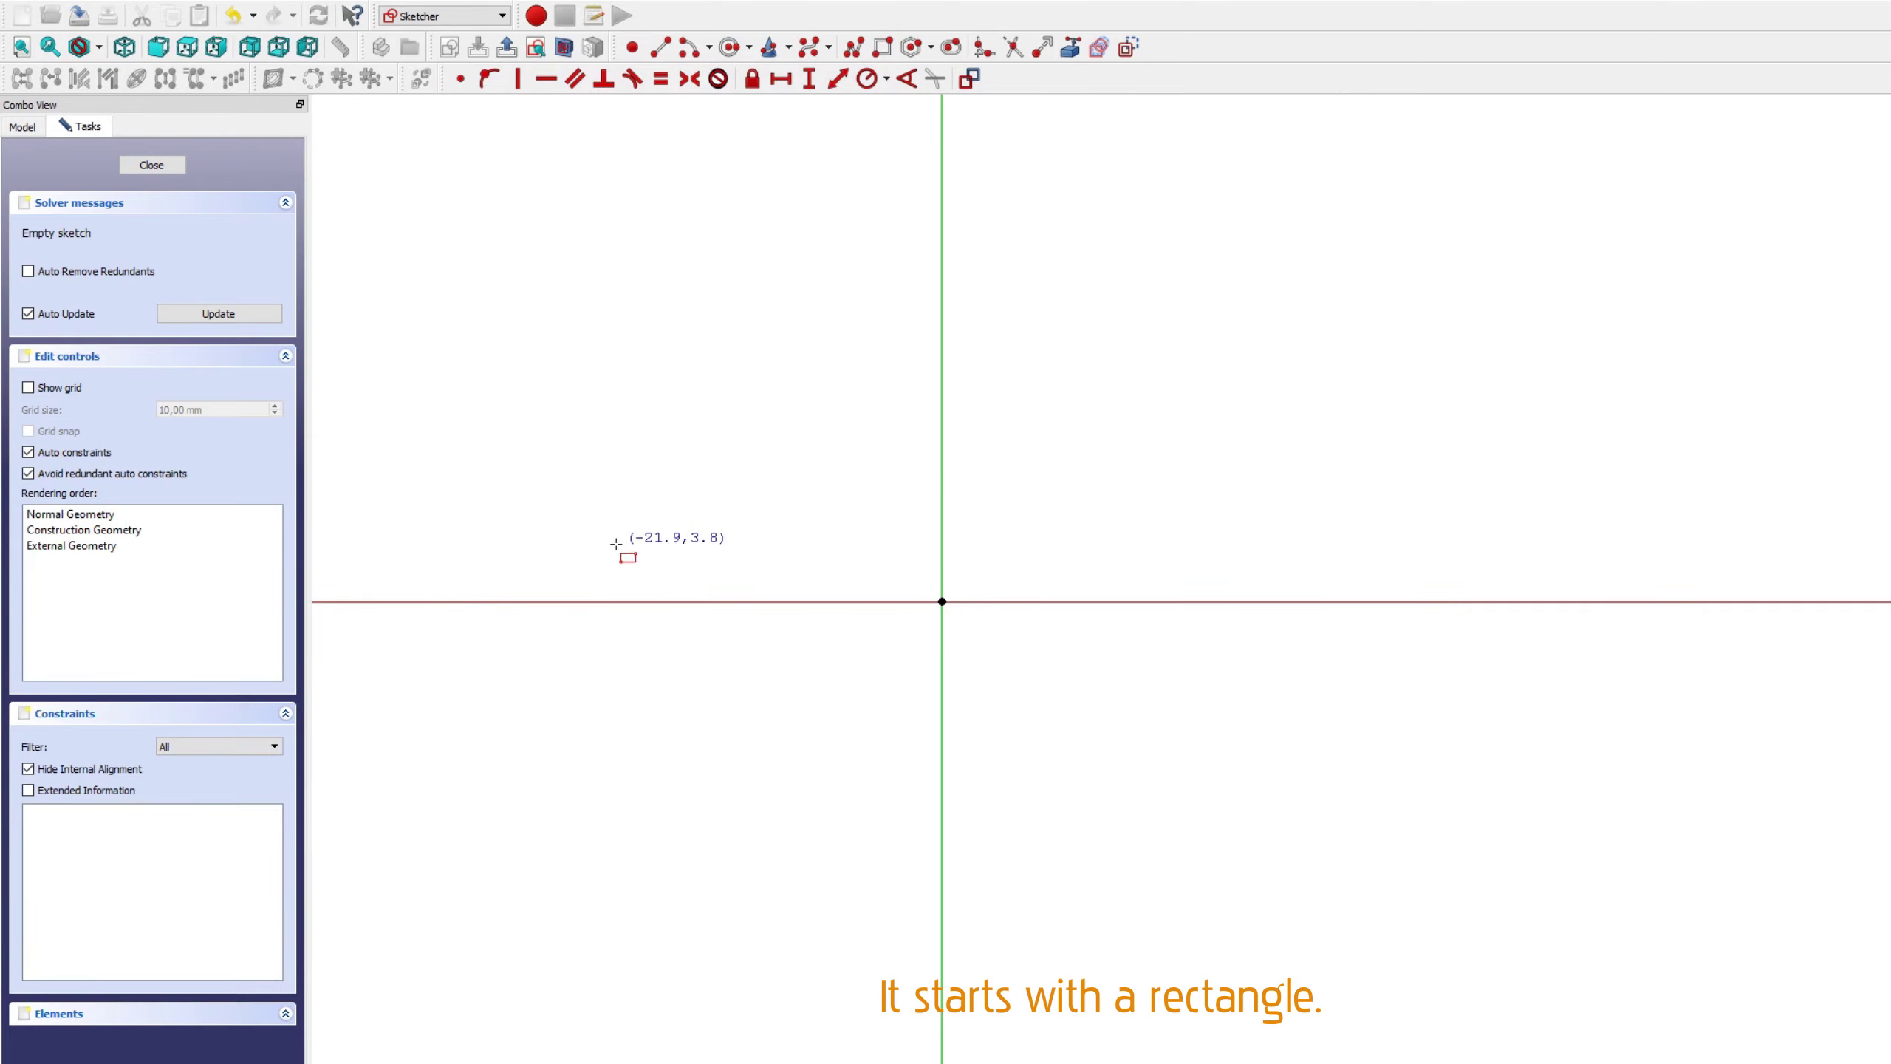
click(611, 737)
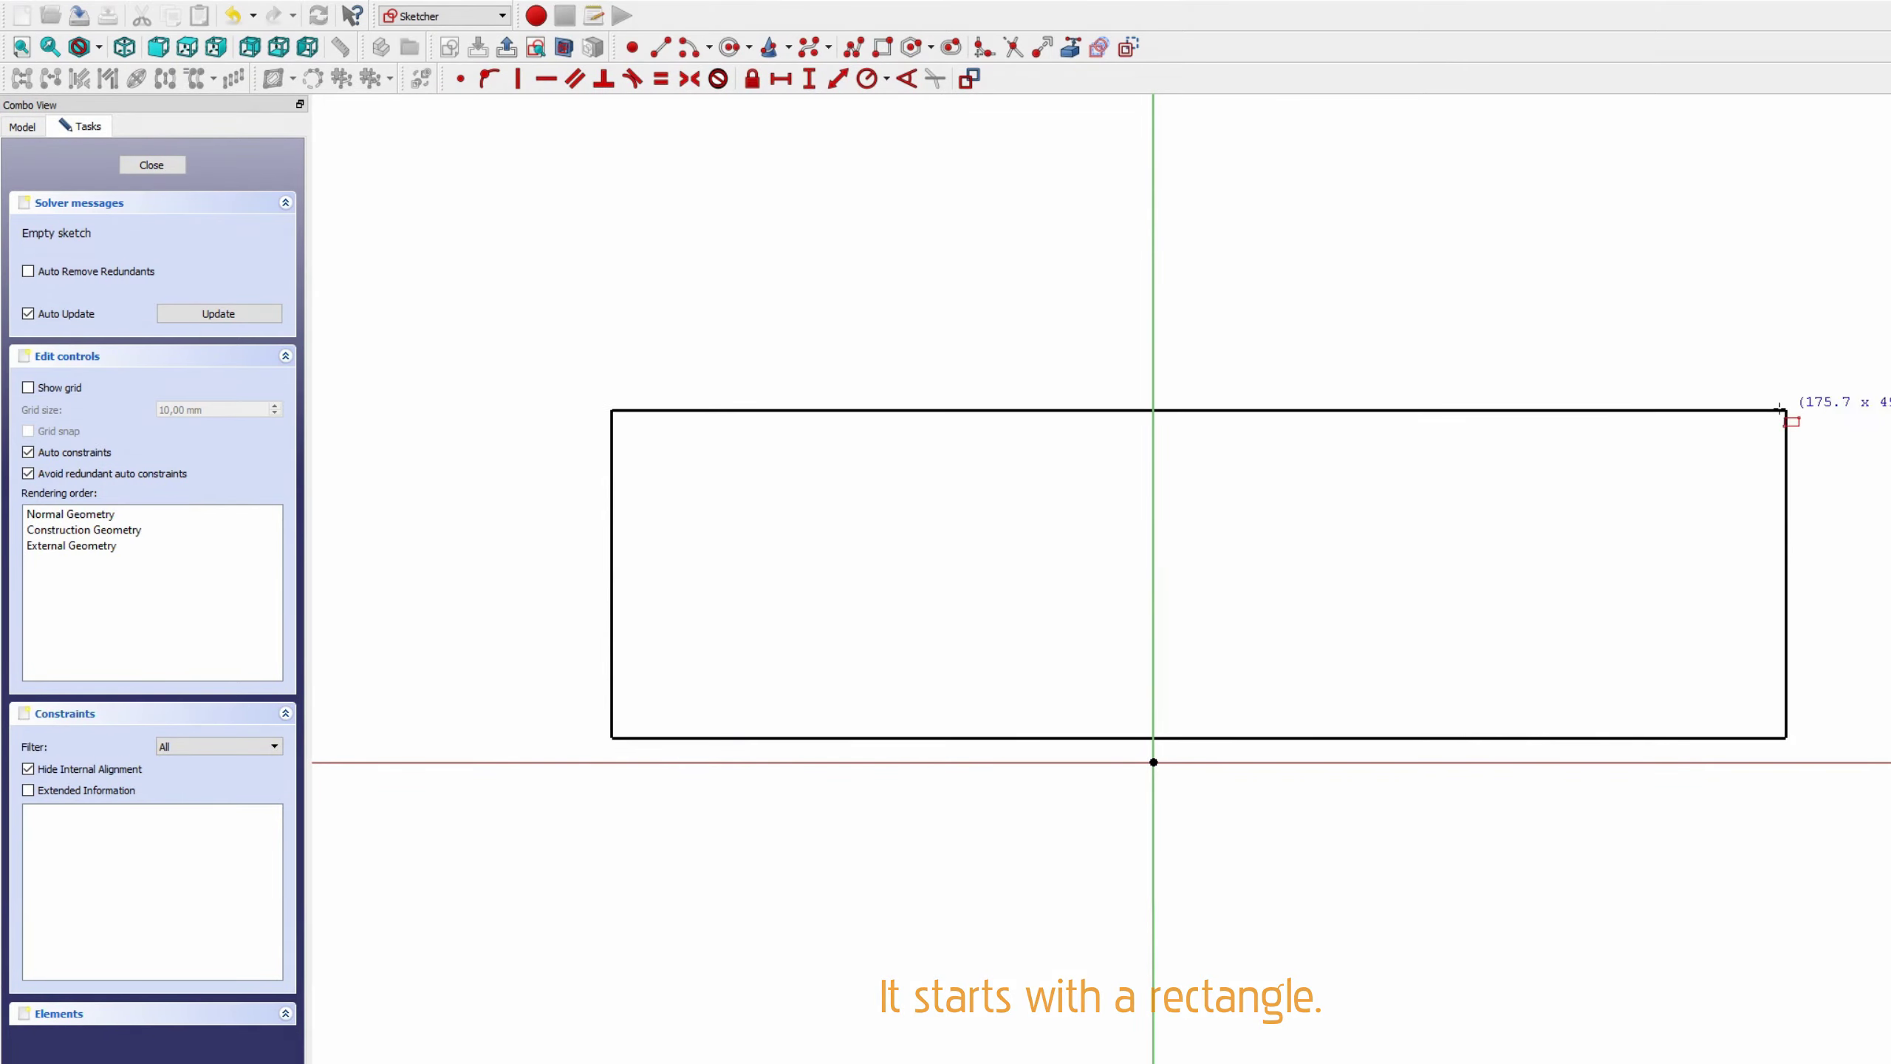
click(1732, 404)
right_click(1540, 354)
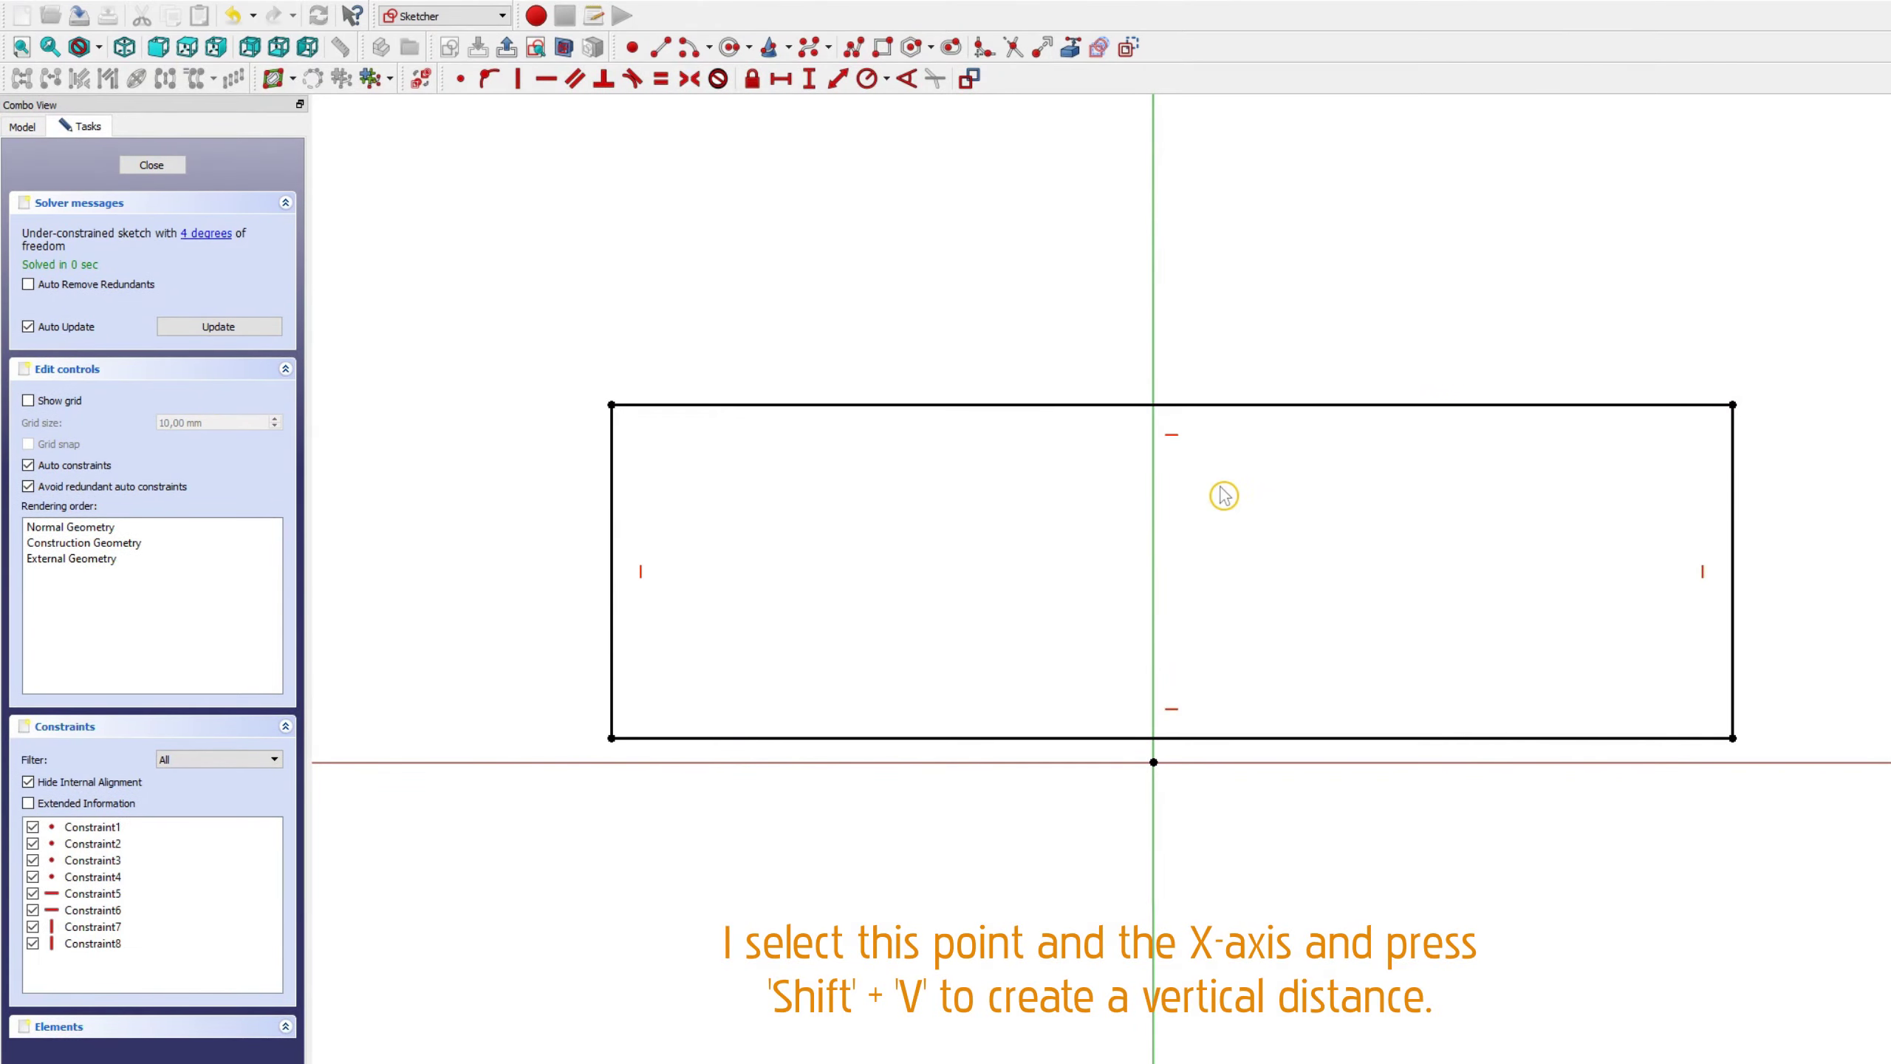
Step: Constrain the rectangle to 3,175 mm above the X-axis, 35 mm tall and 250 mm wide
click(612, 738)
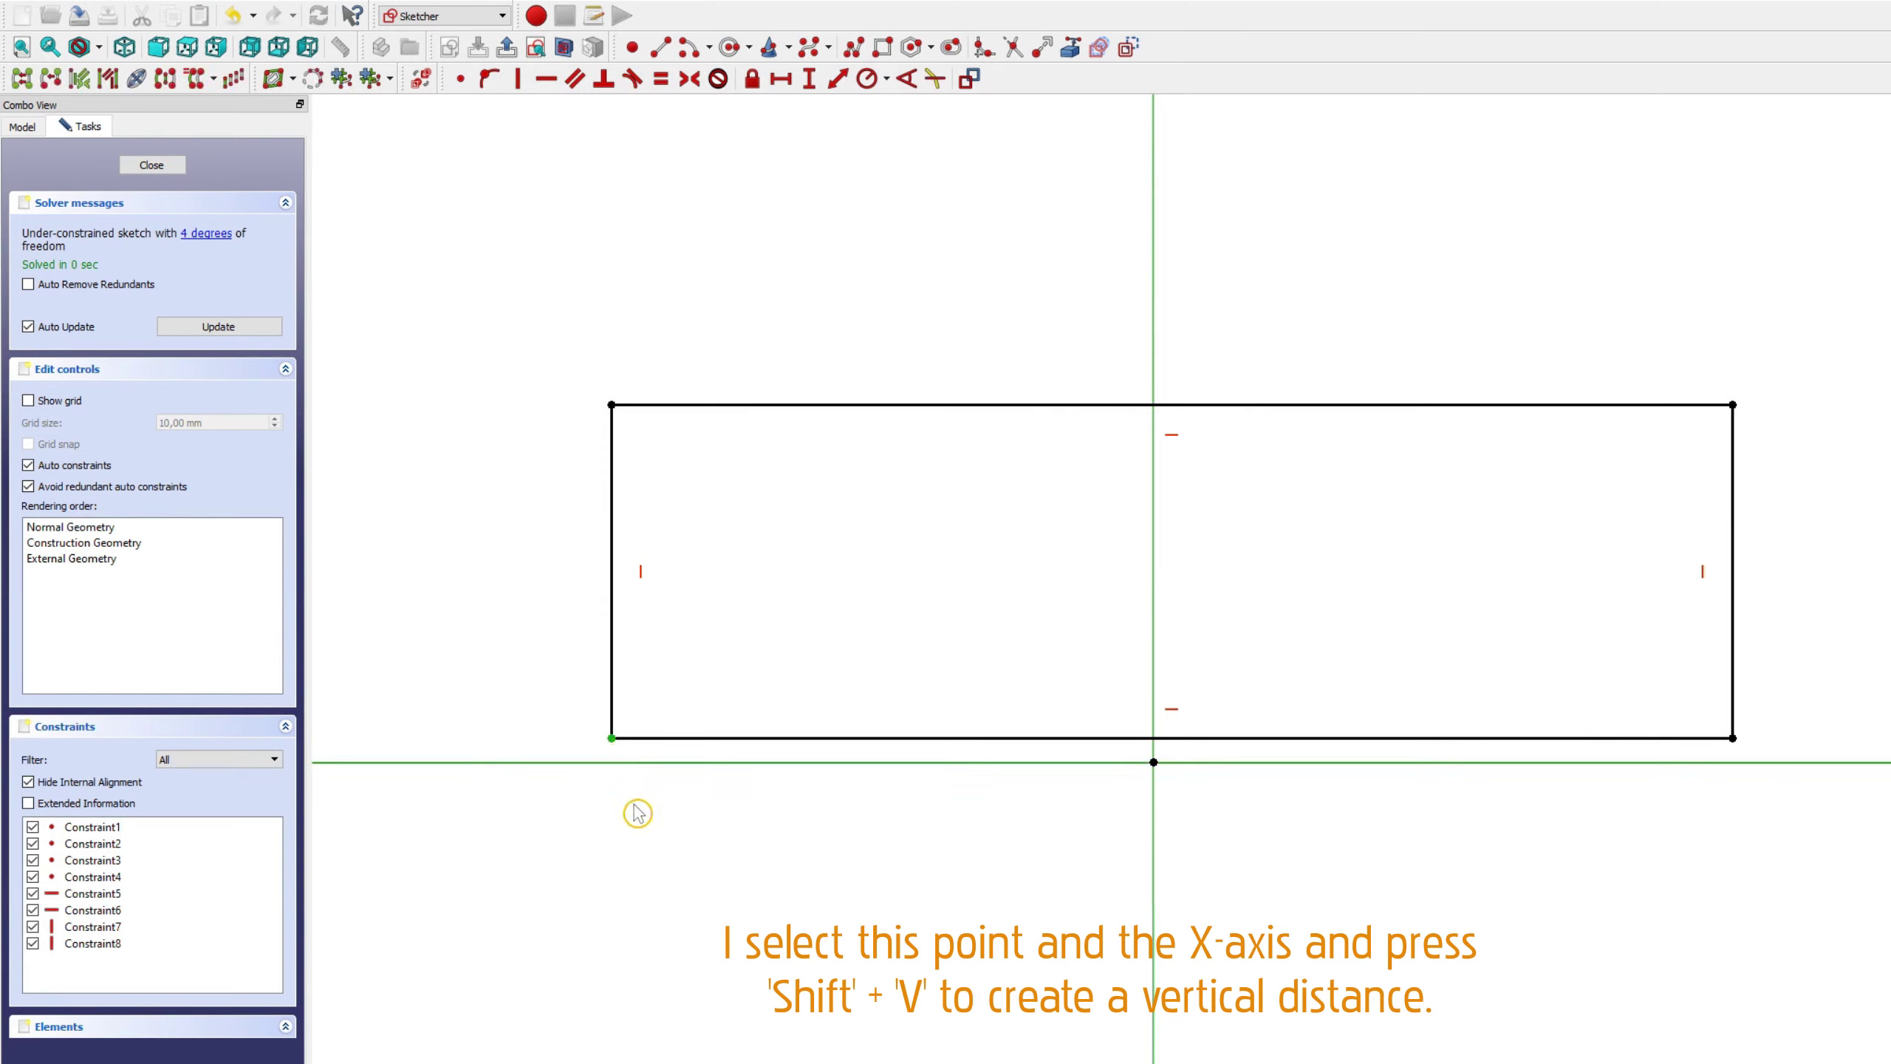
key(shift+v)
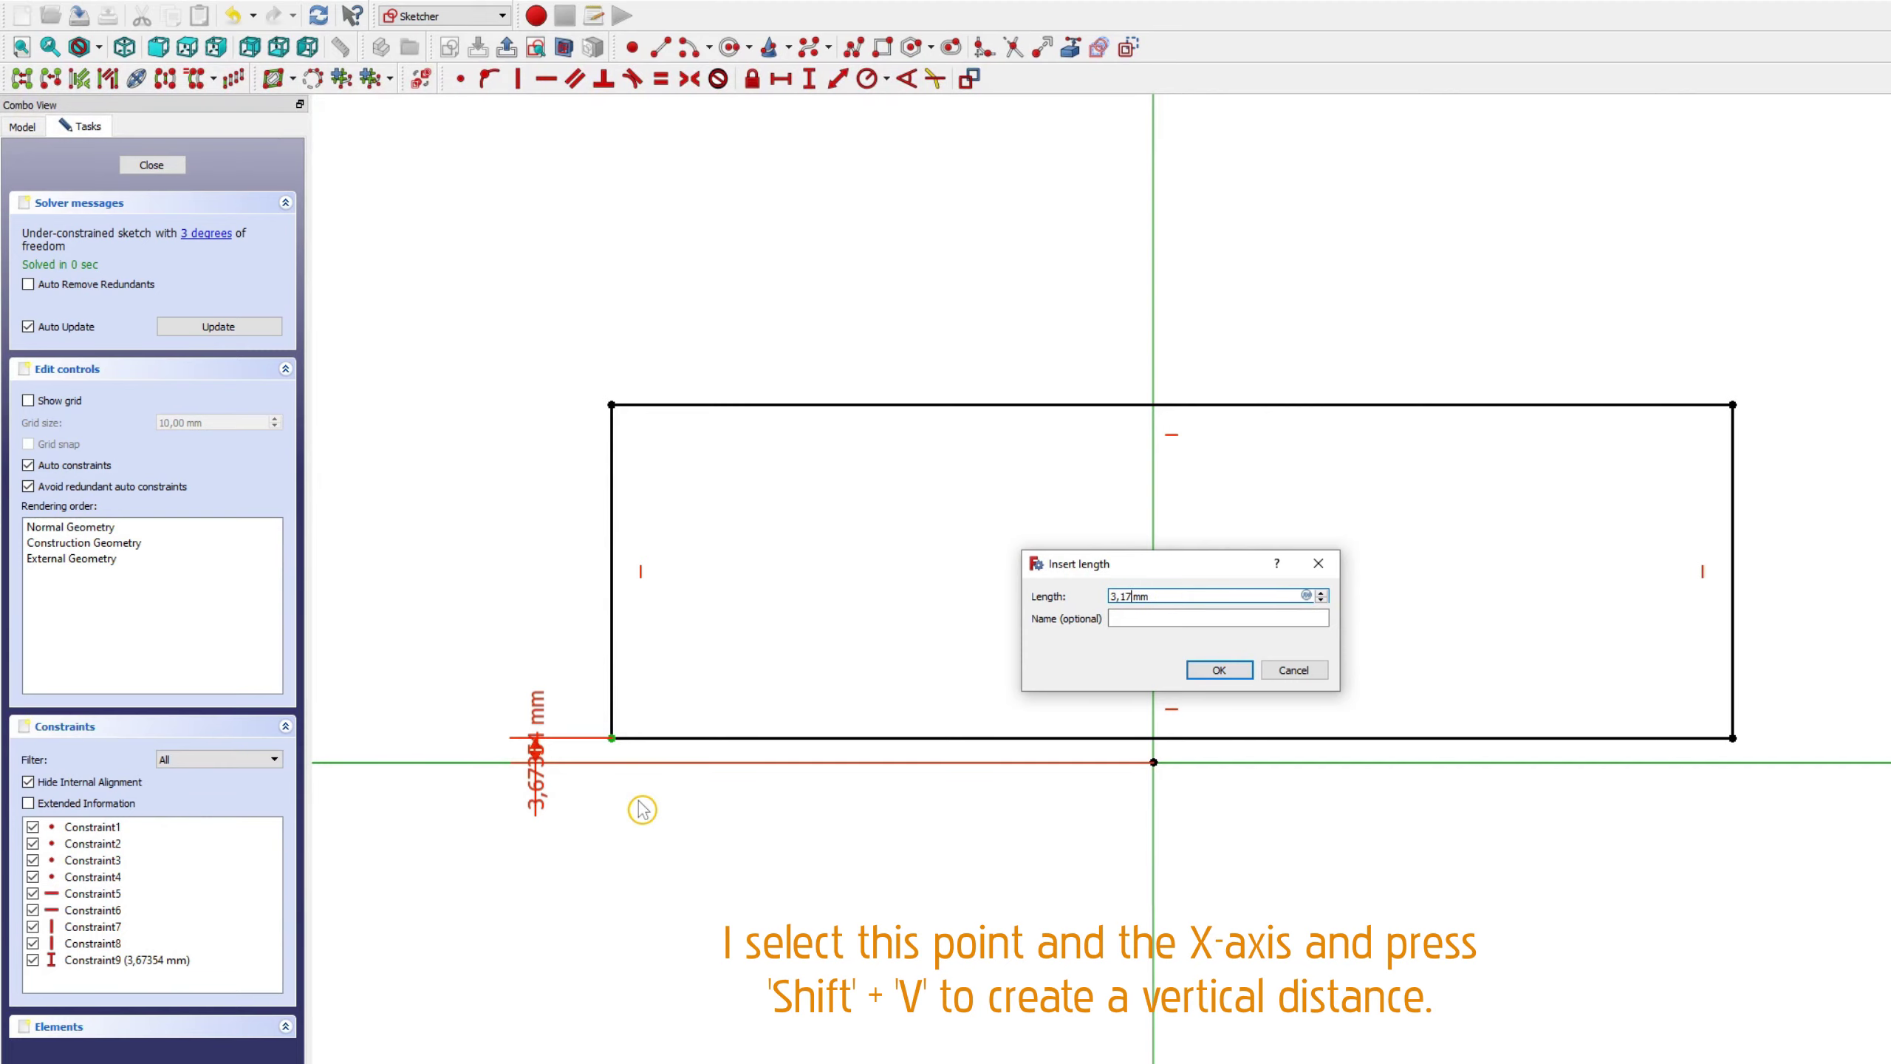
text(5)
key(Return)
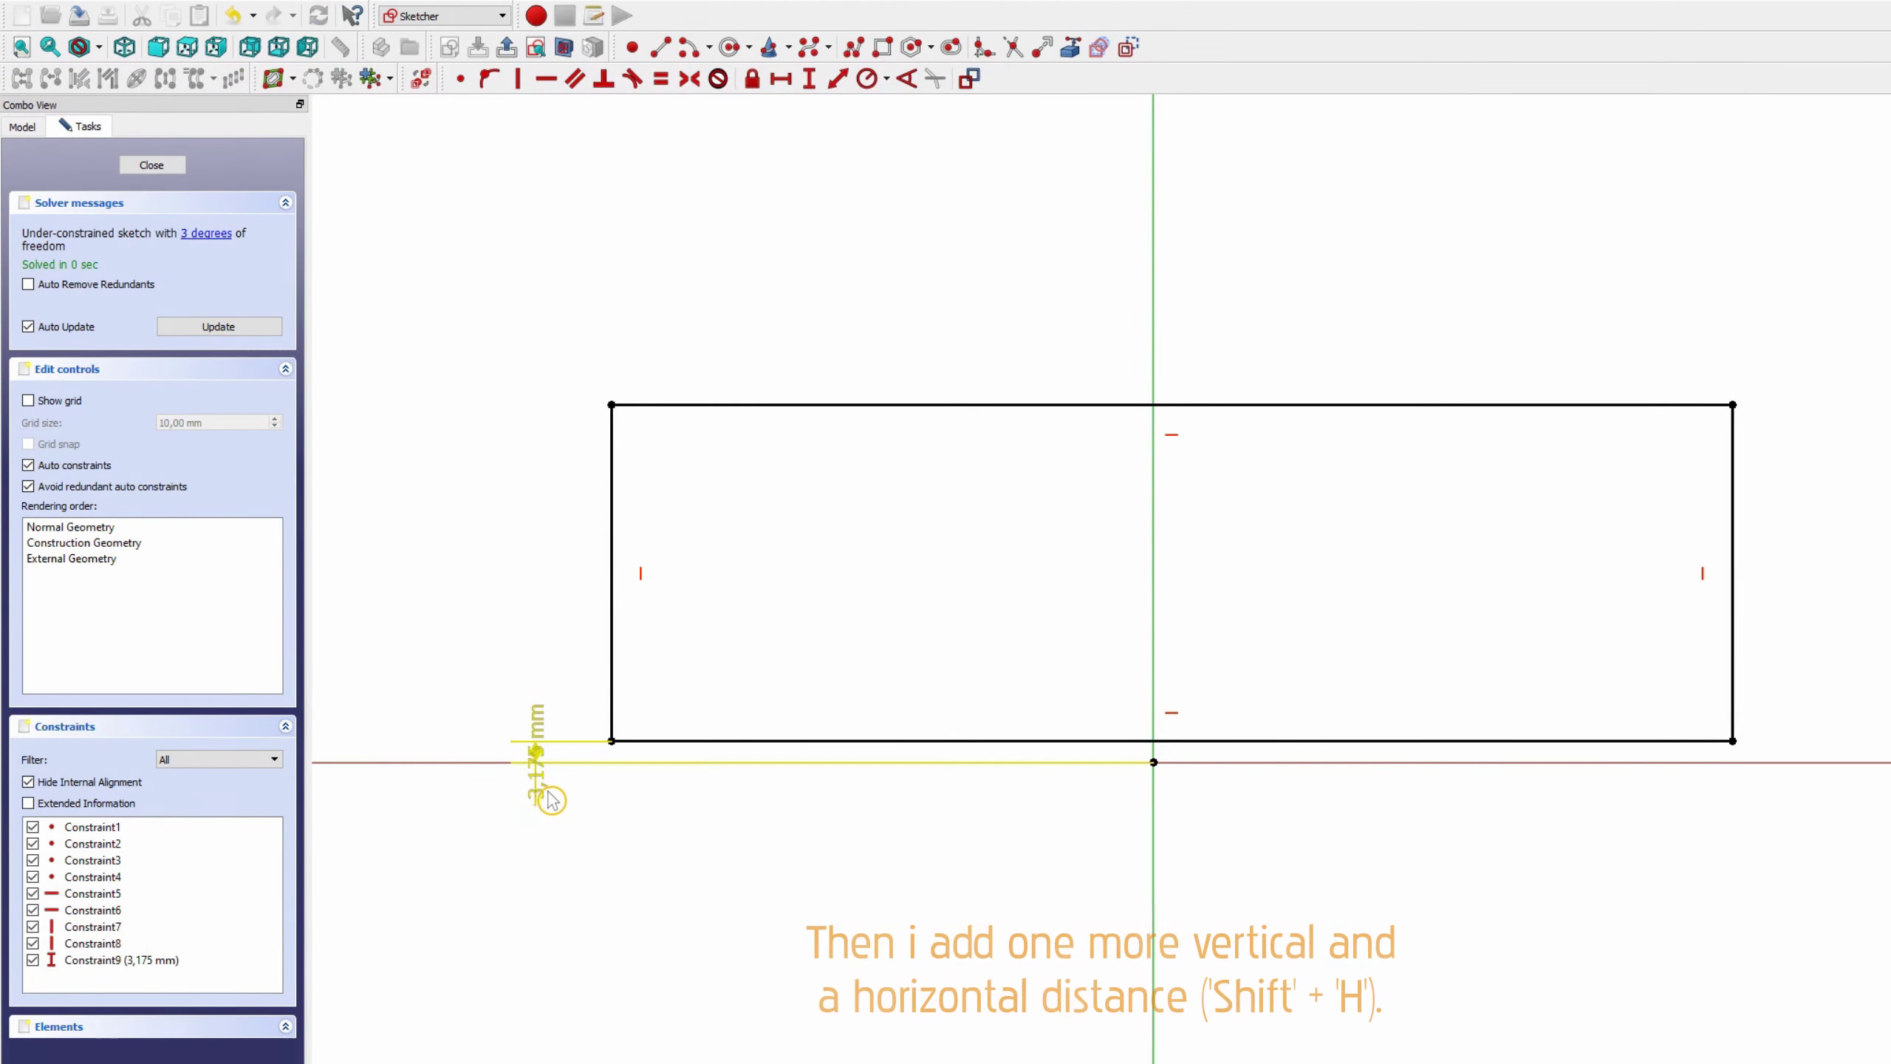
click(616, 661)
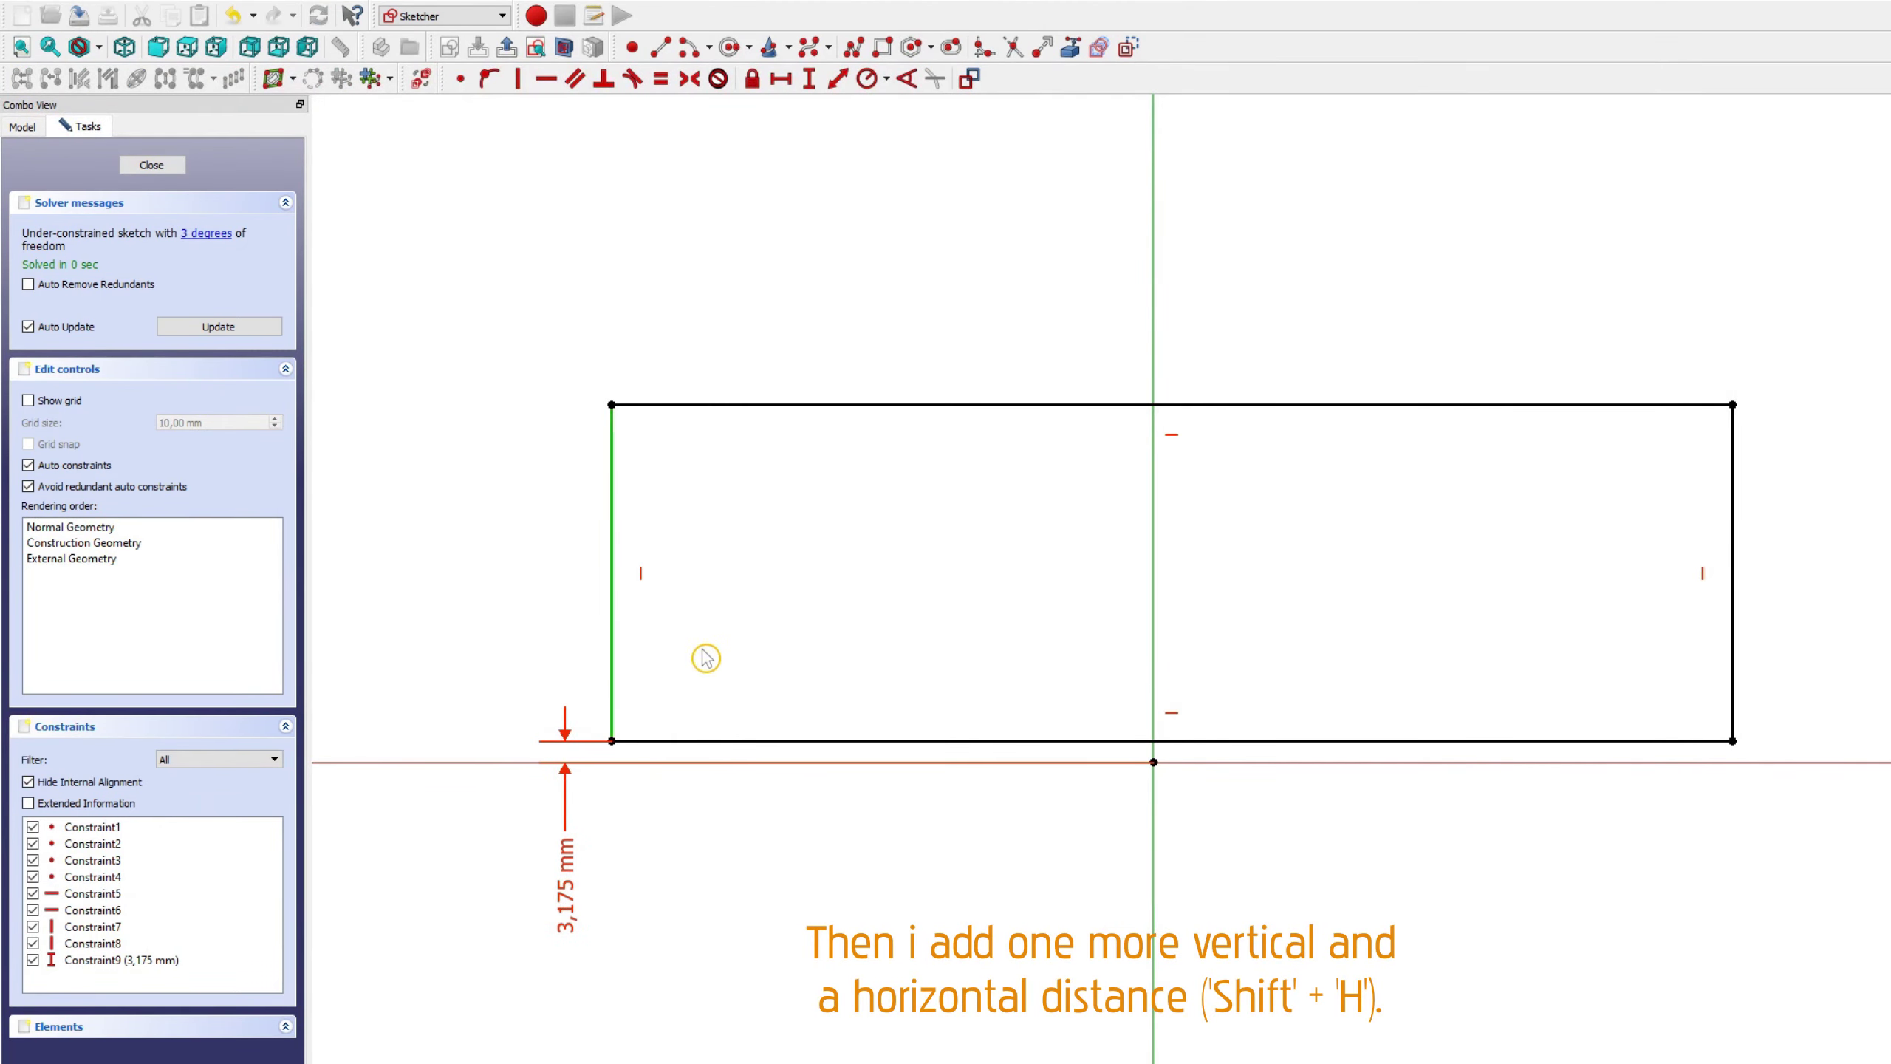
key(shift+v)
text(35)
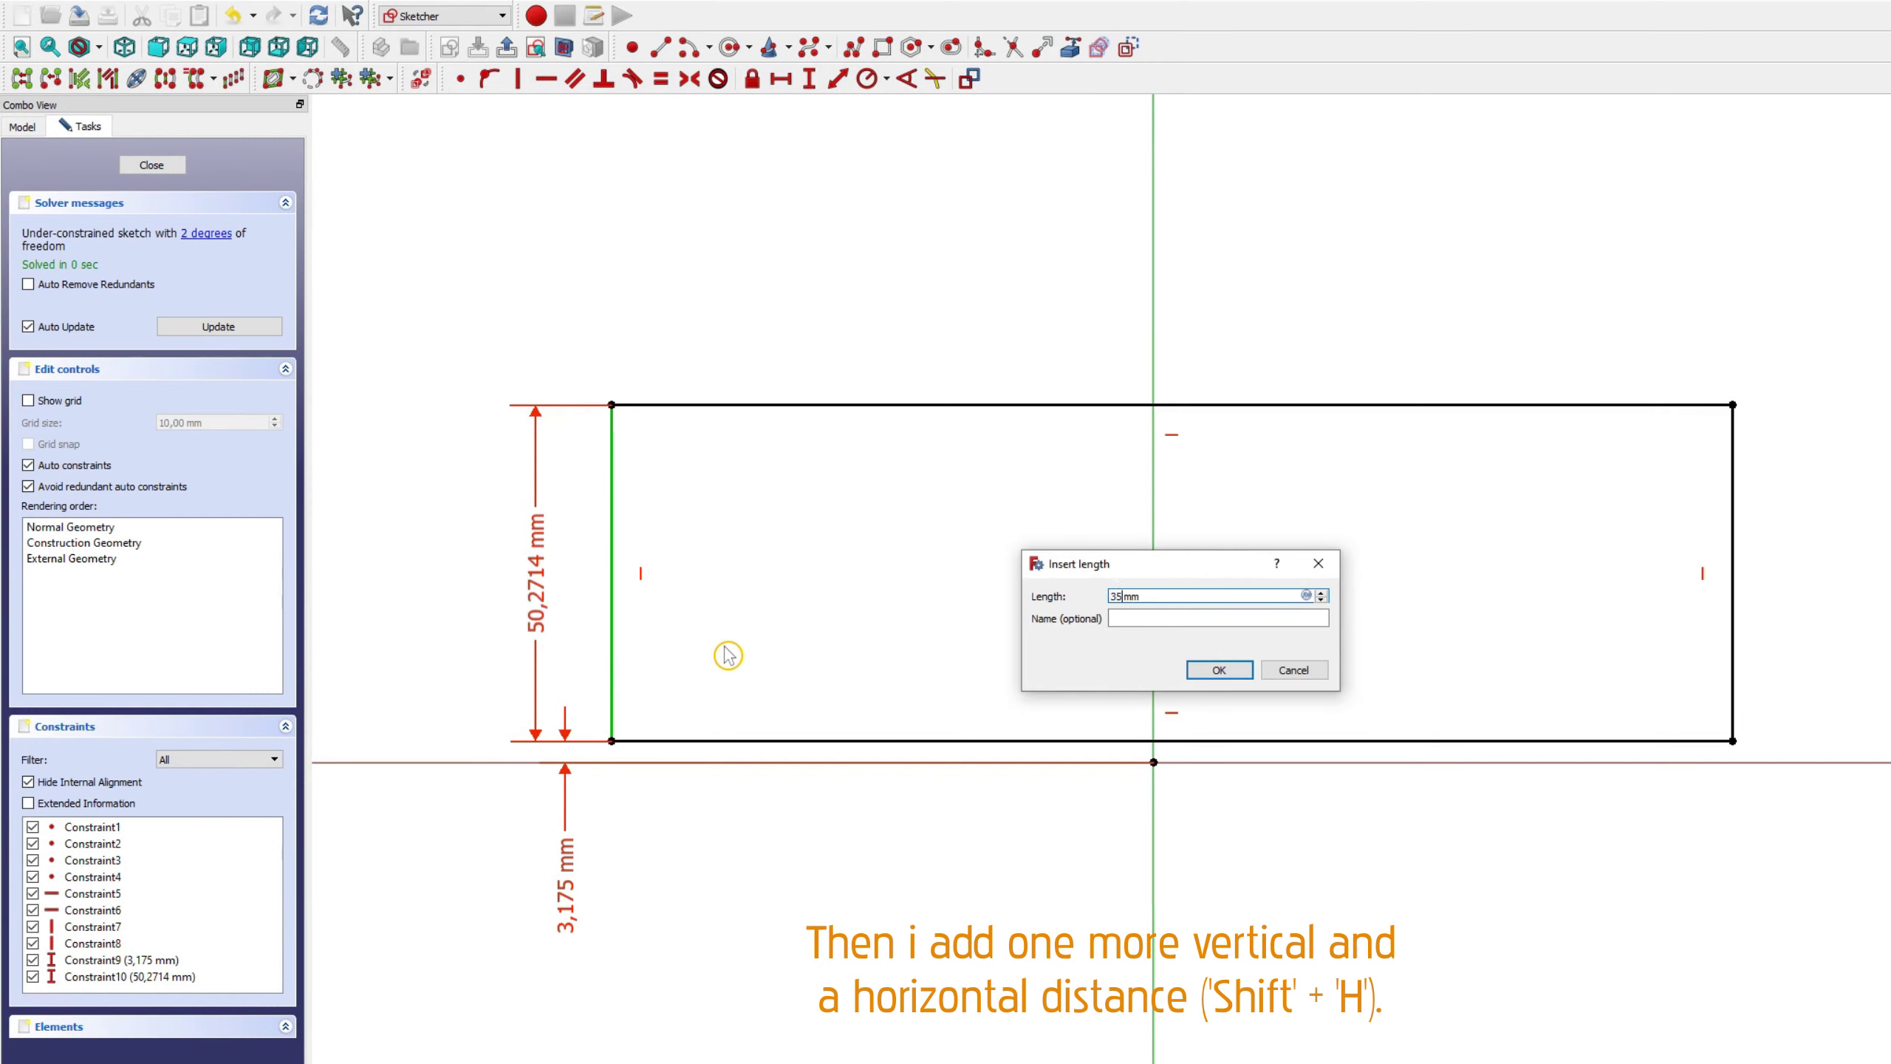
key(Return)
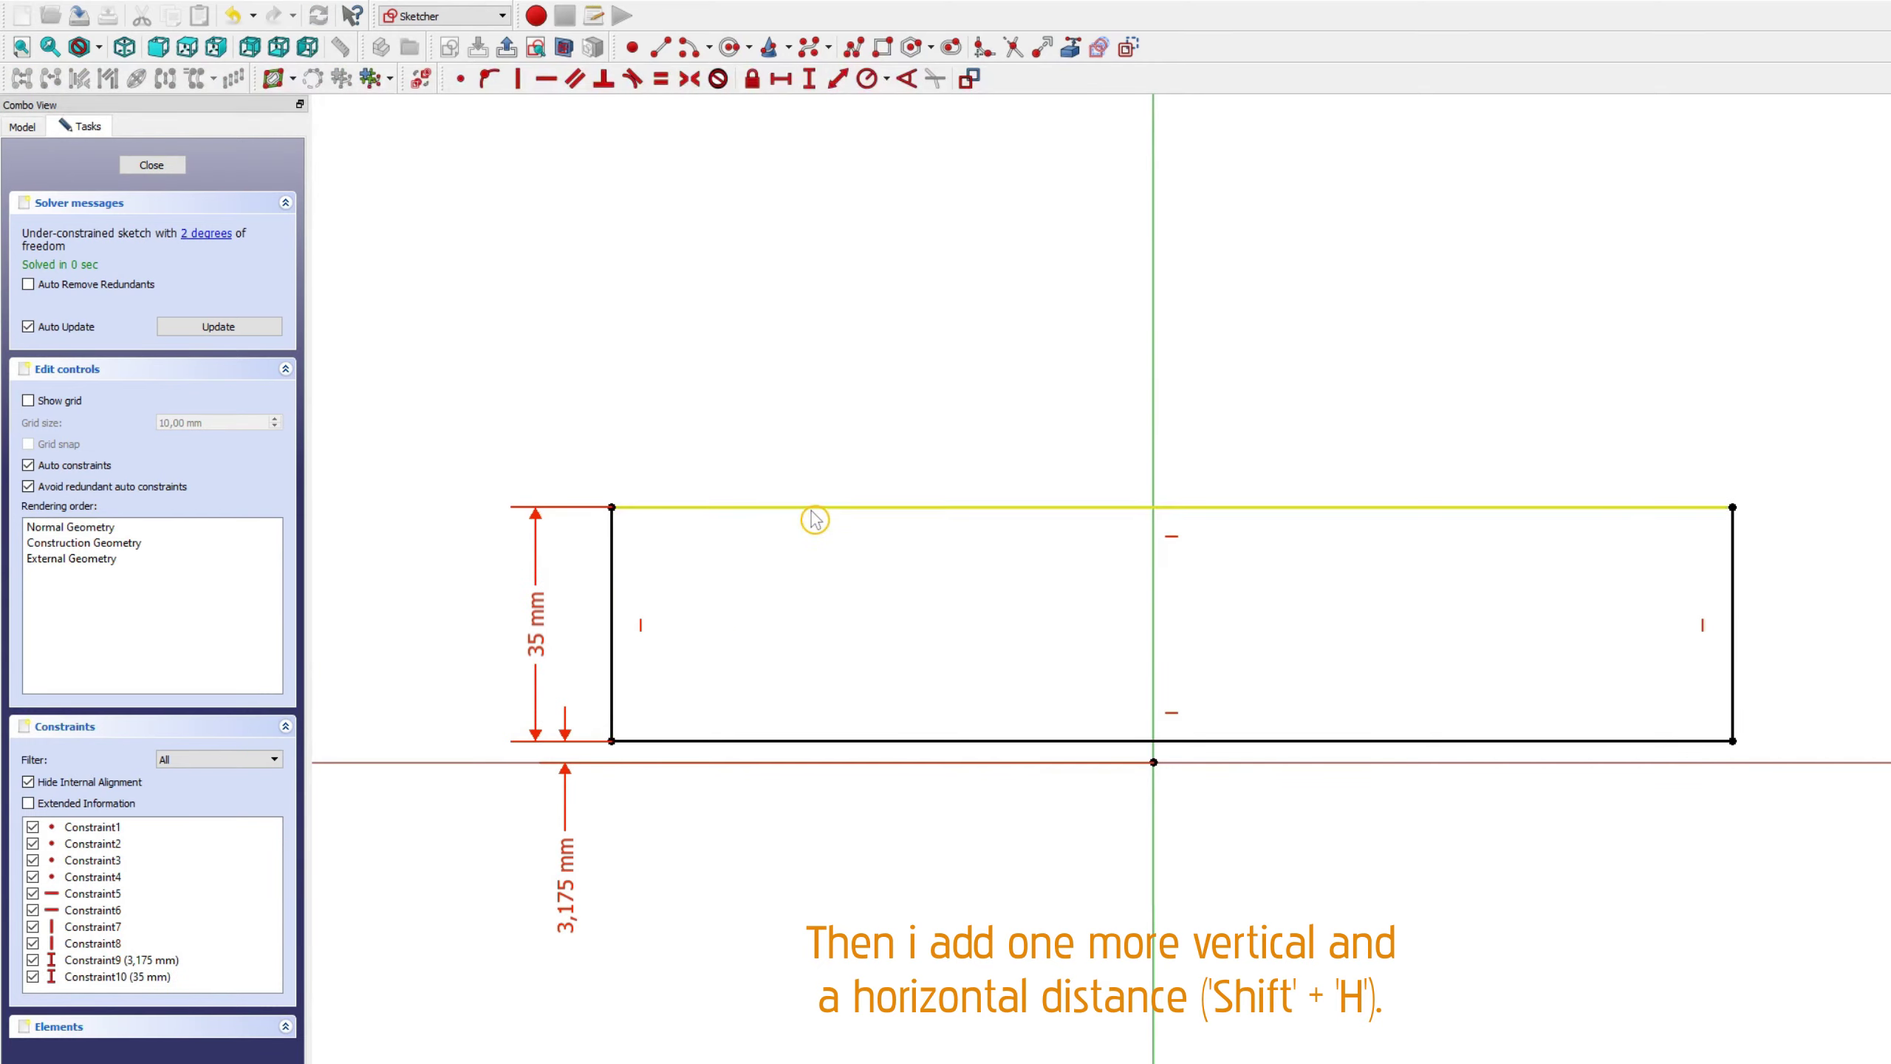
click(814, 513)
key(shift+h)
text(250)
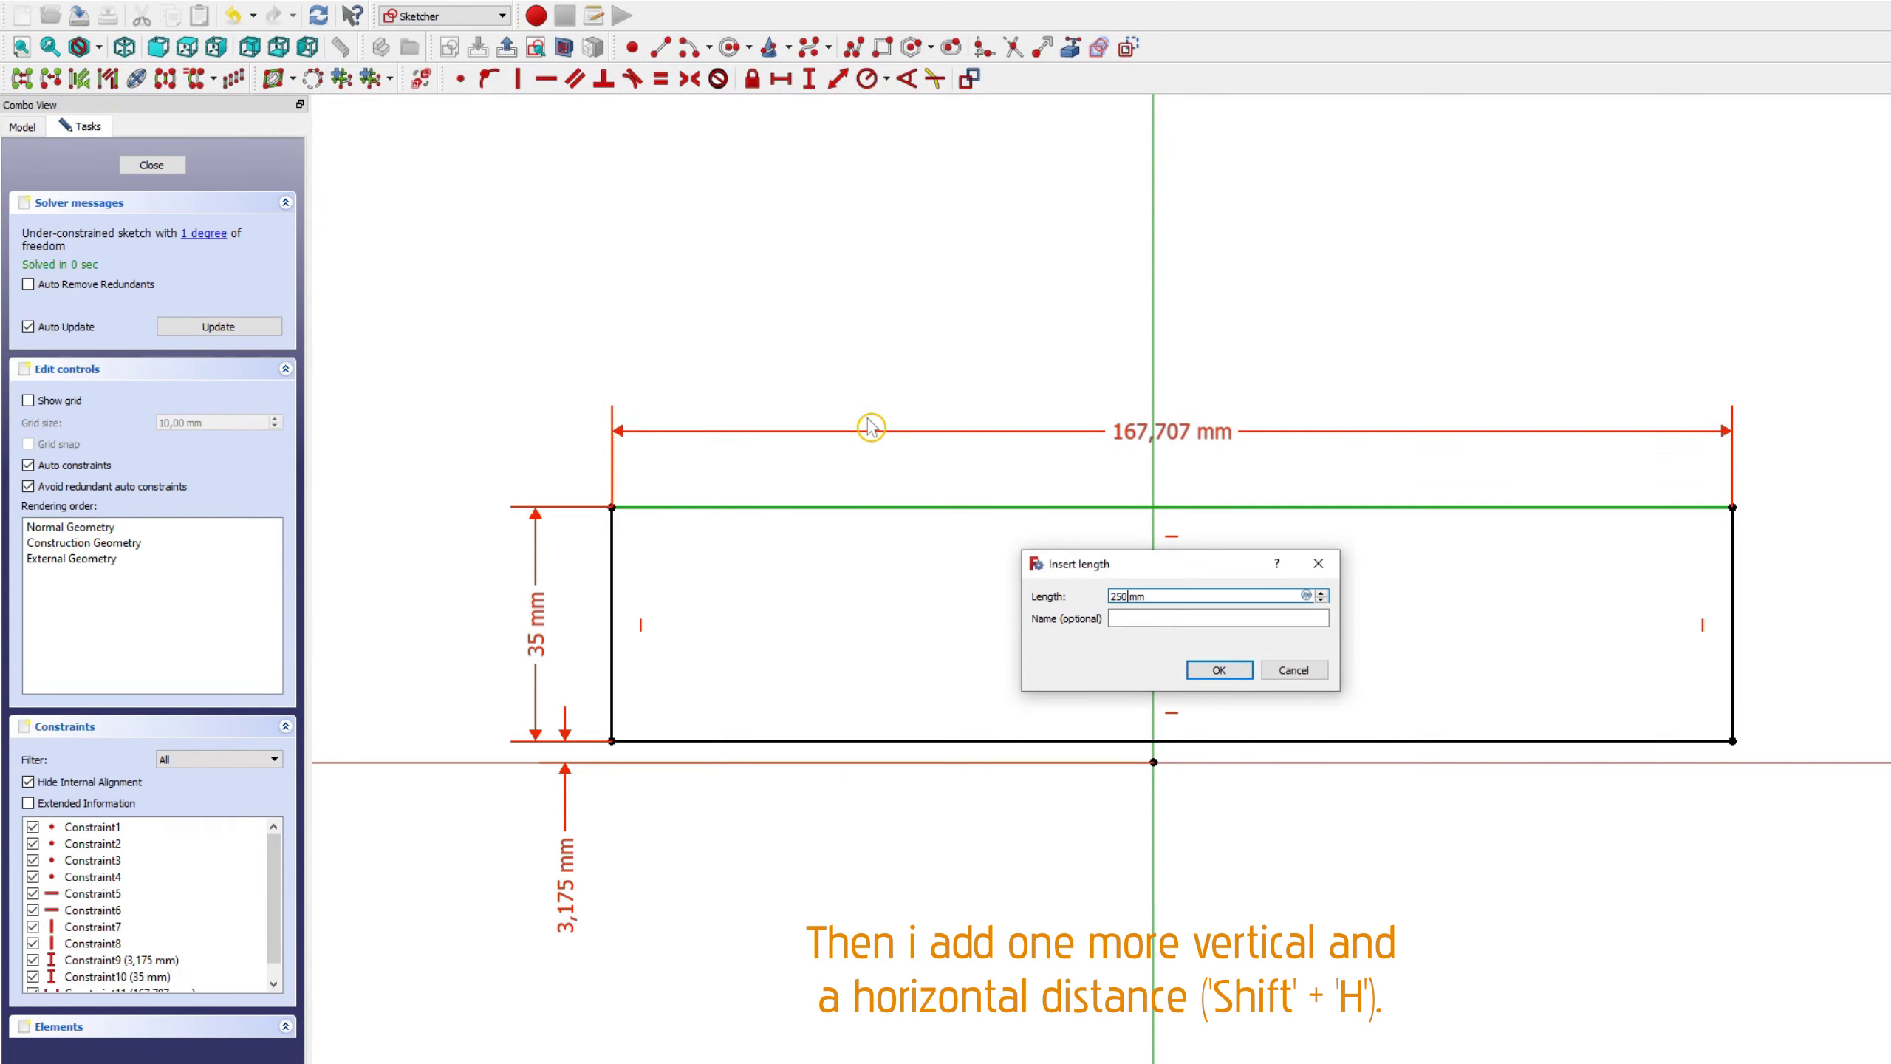
key(Return)
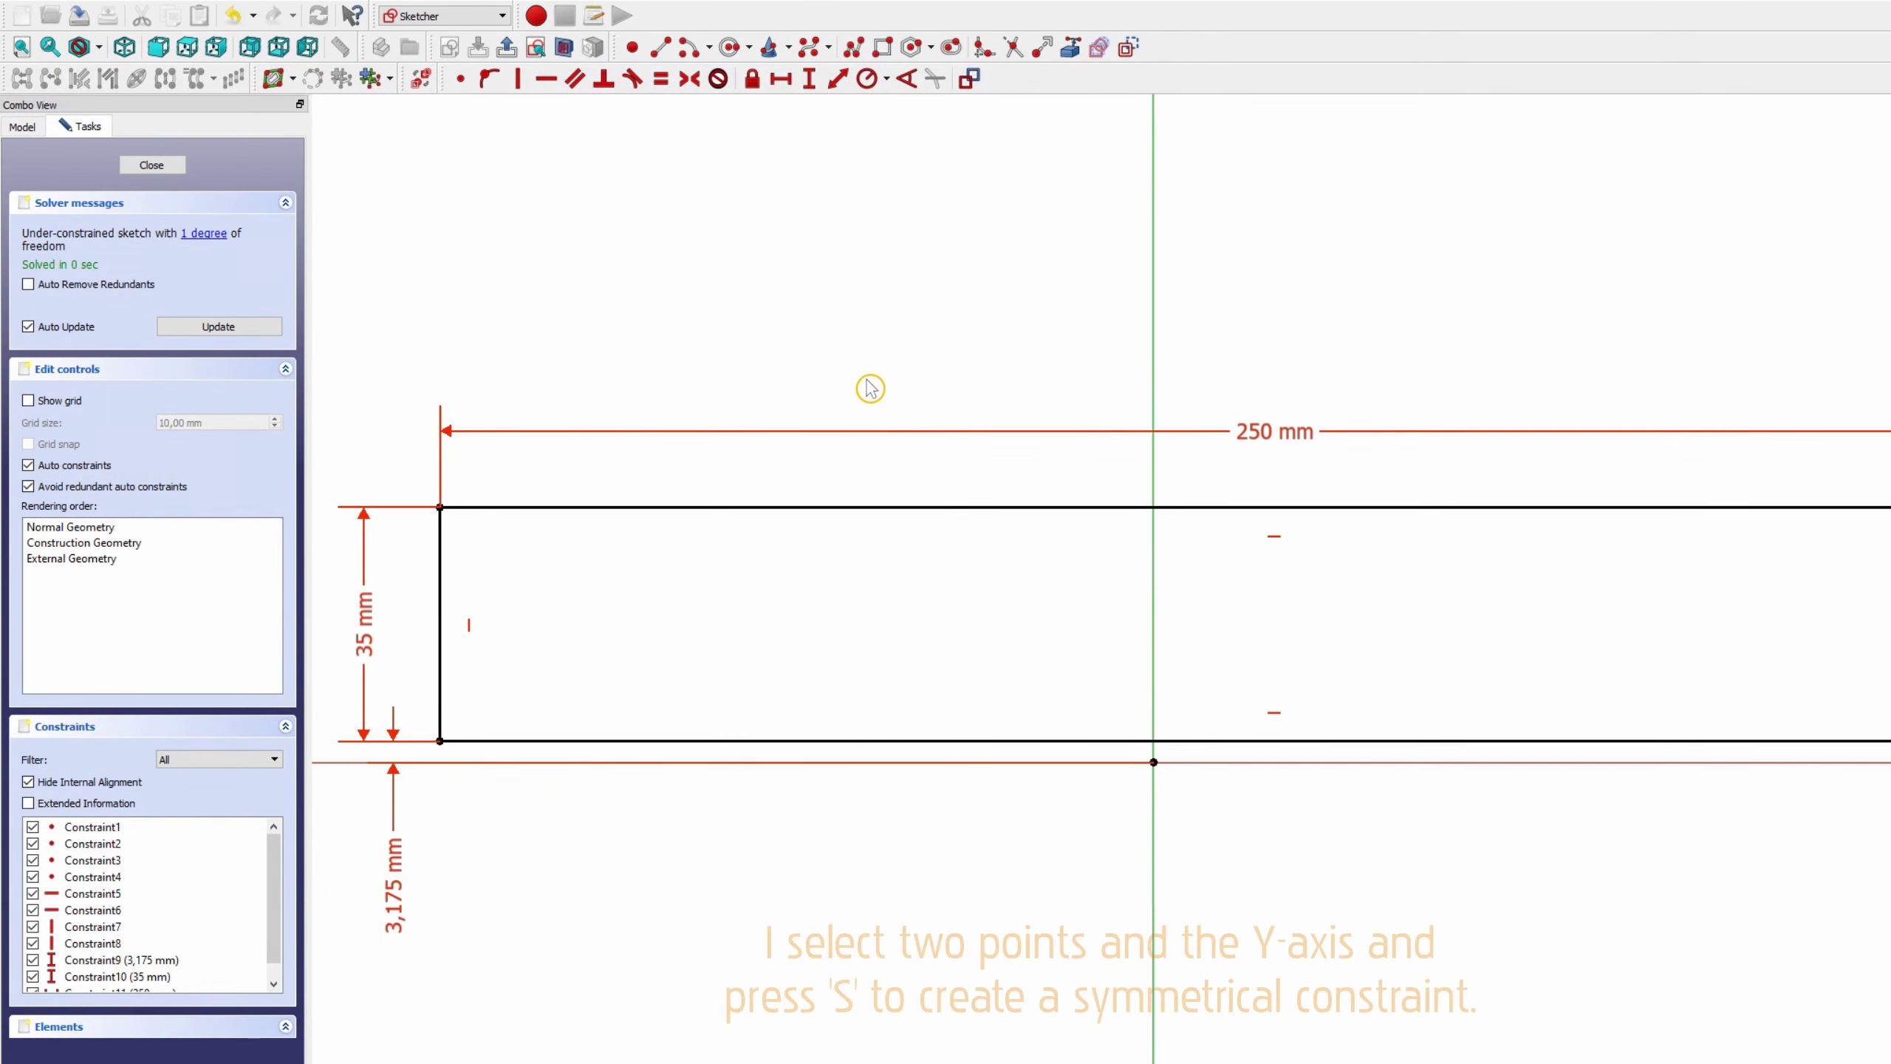
Step: Make the top corners symmetric about the Y-axis, delete redundant Constraint6, and close the sketch
click(441, 508)
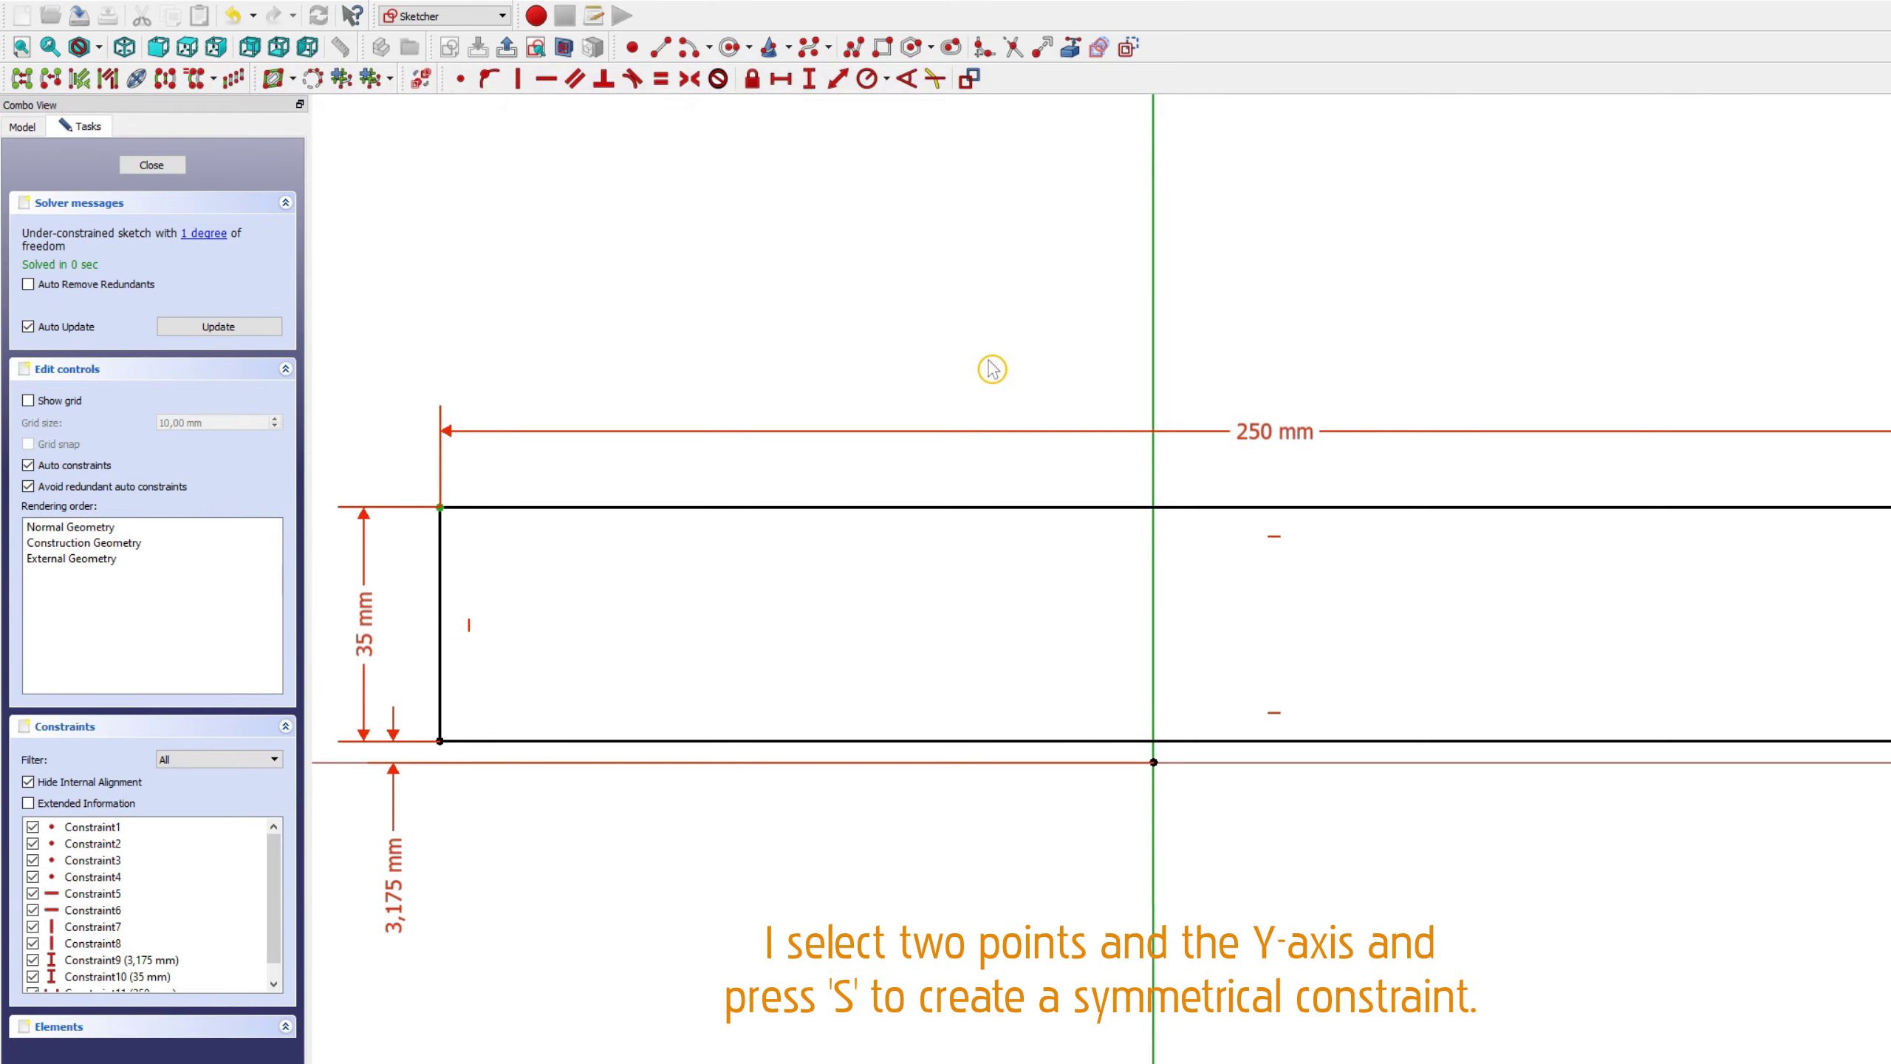
key(s)
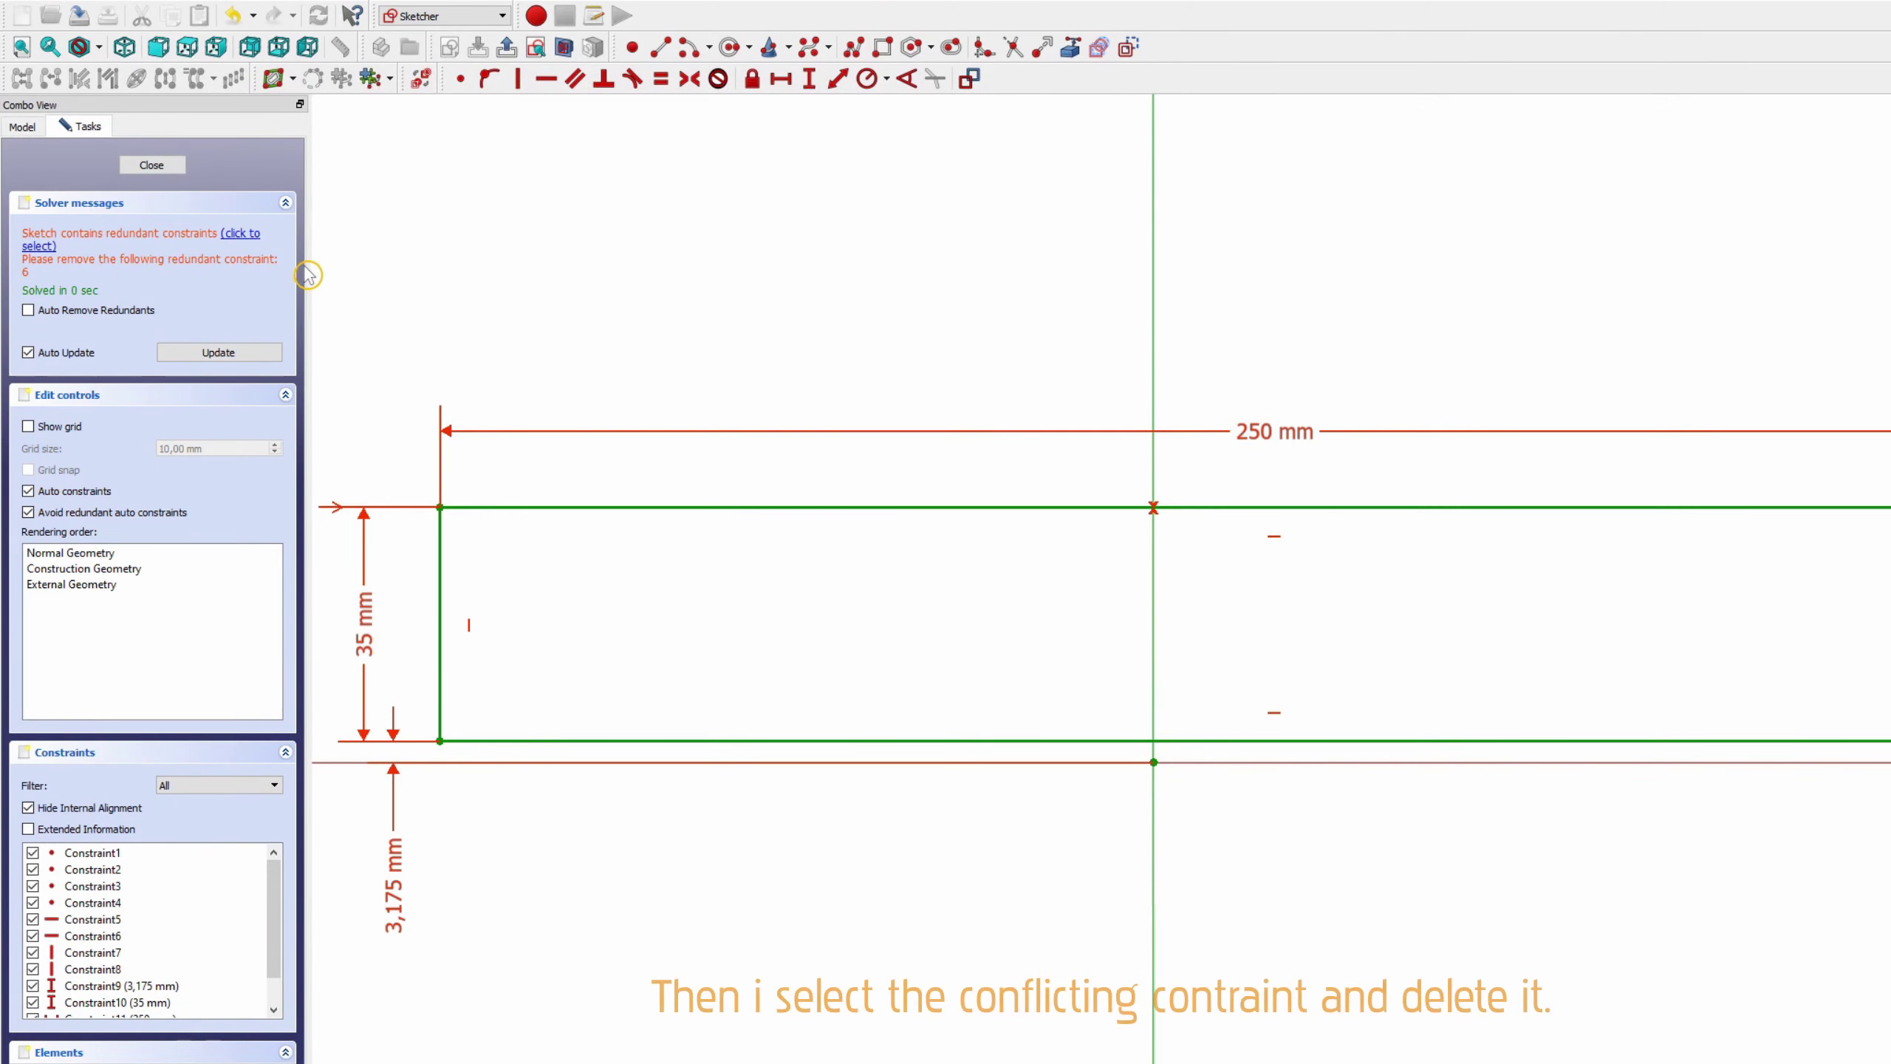
click(241, 234)
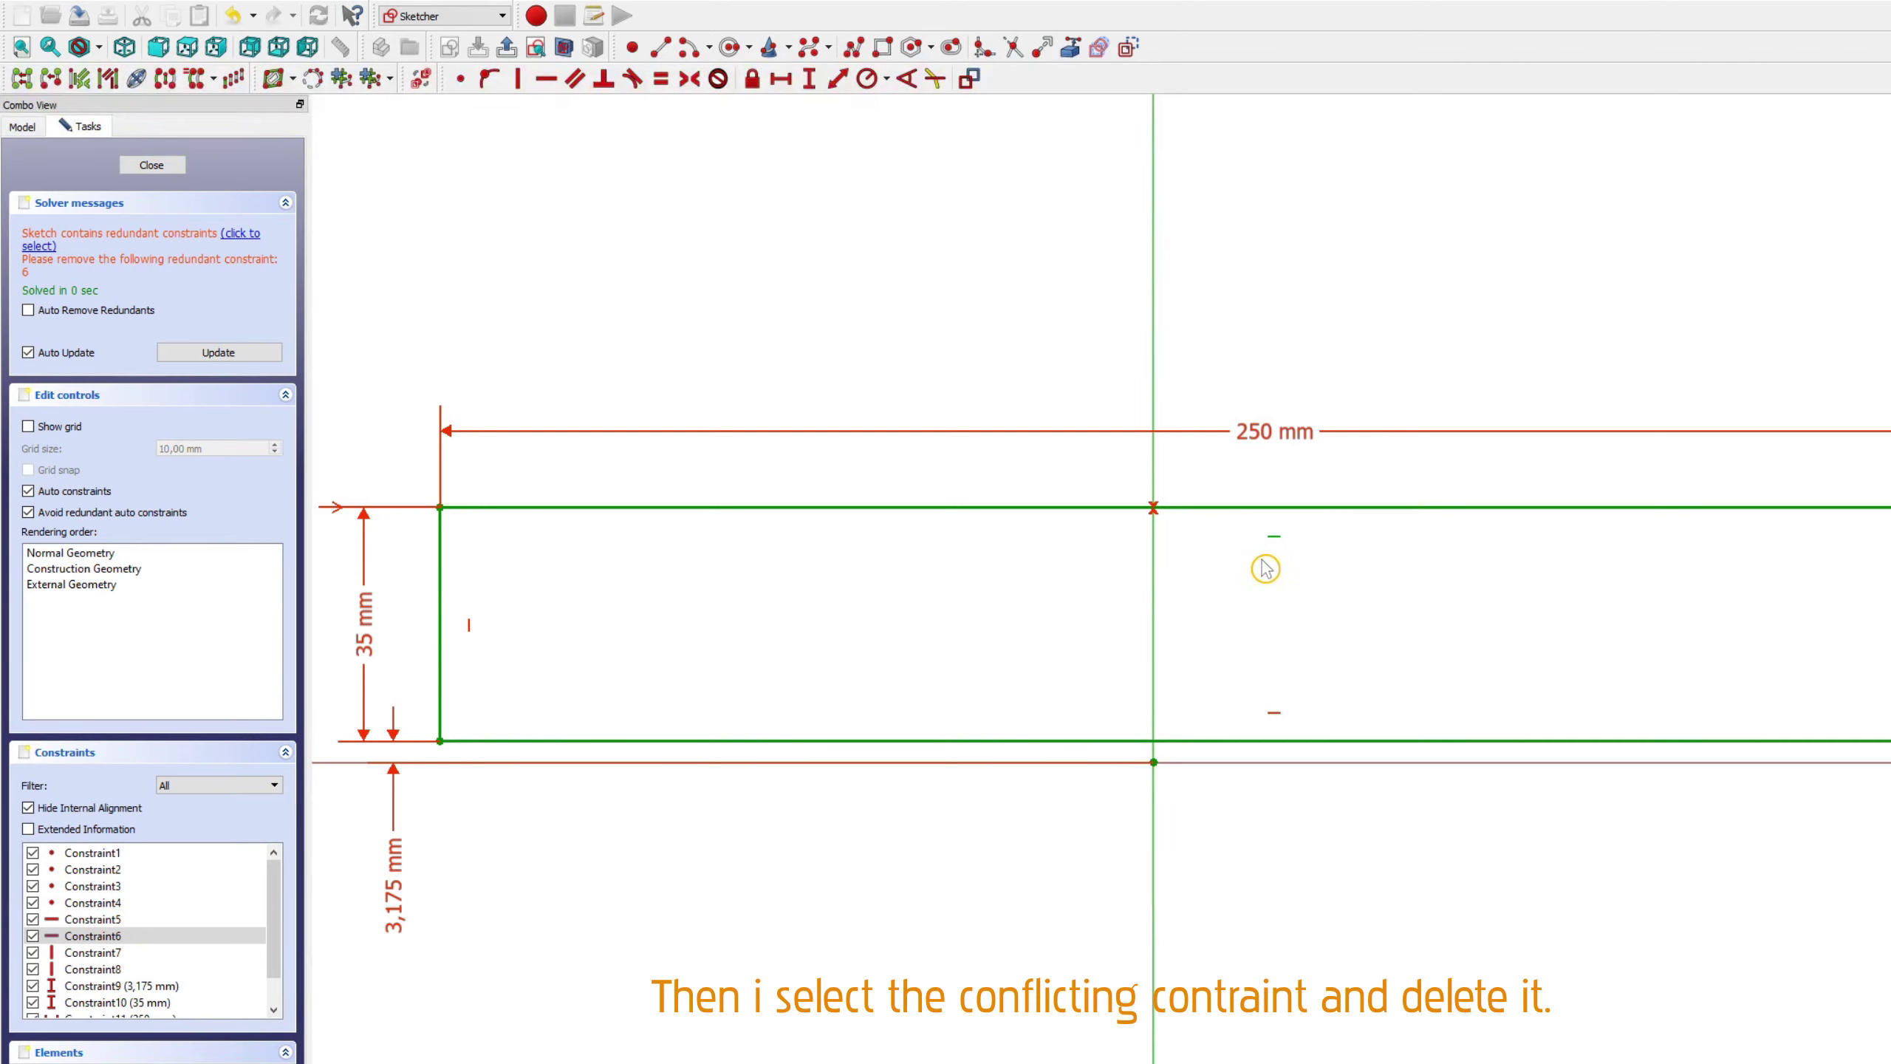
key(Delete)
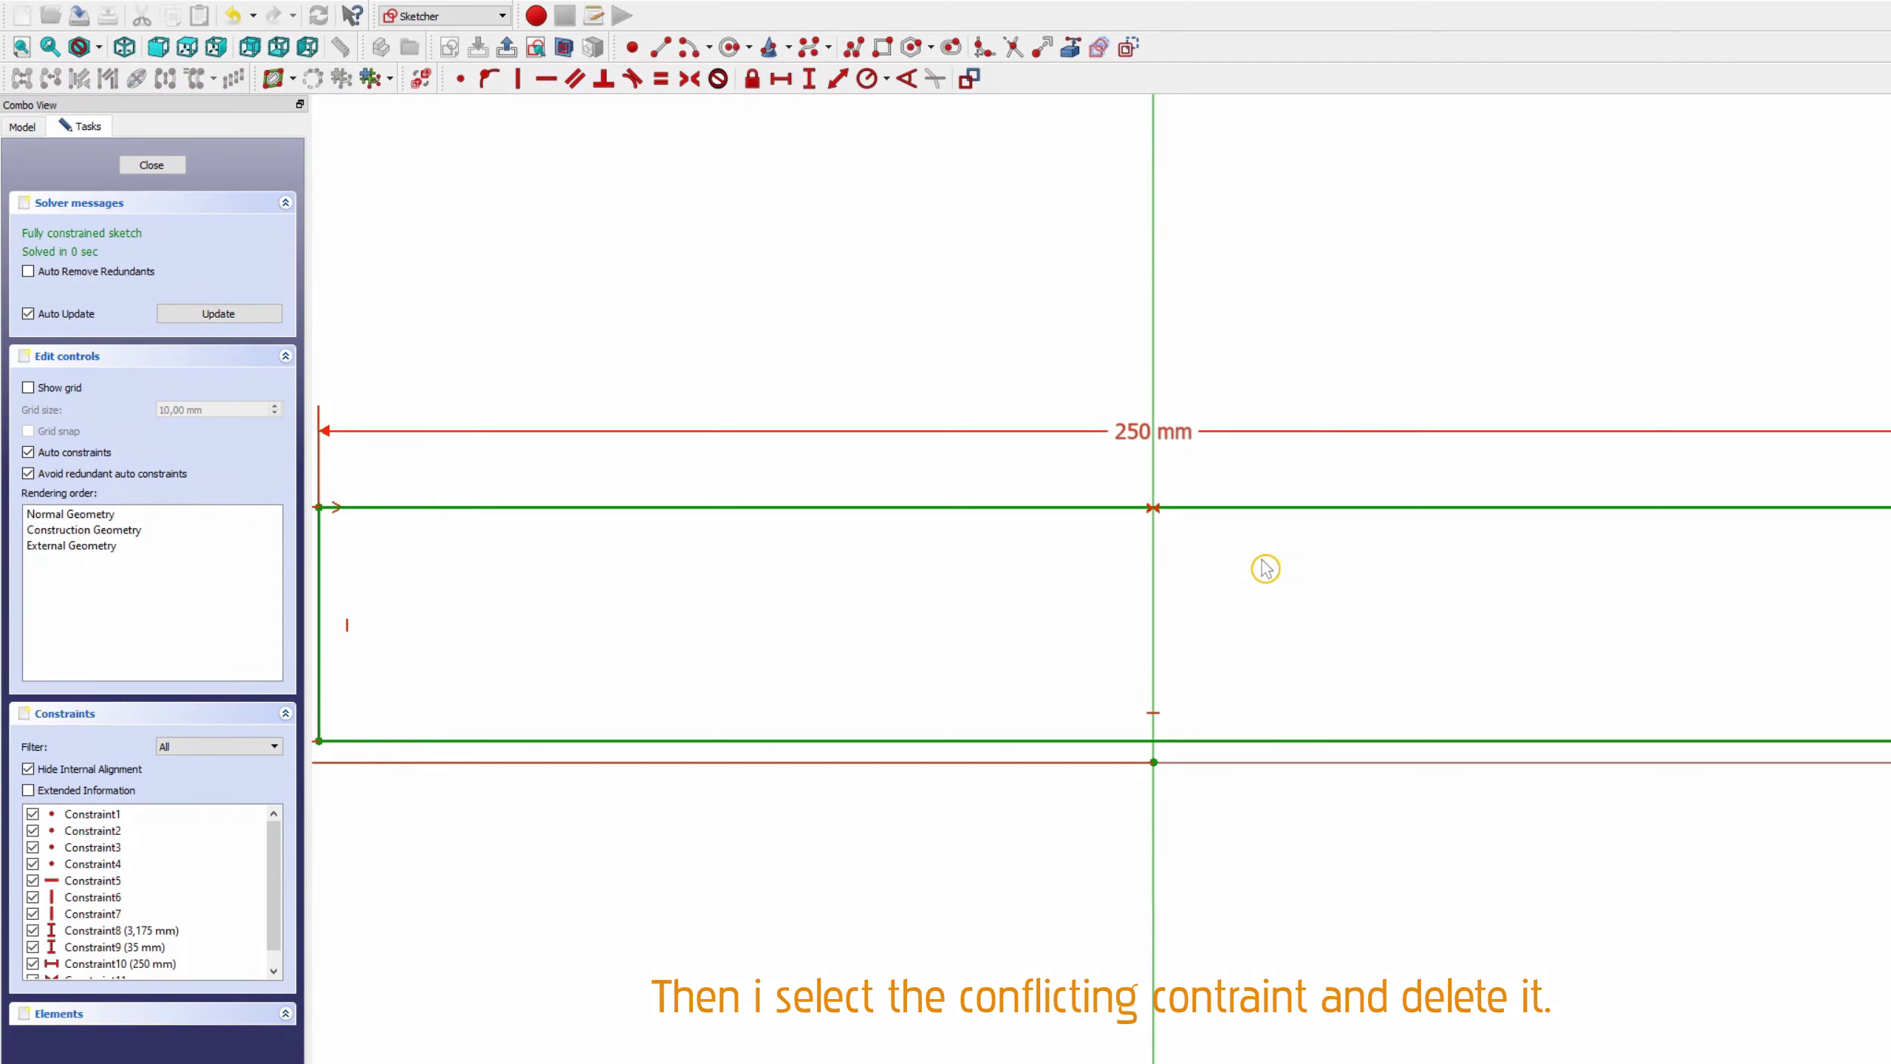
scroll(1258, 565, down, 2)
middle_drag(1254, 561, 1325, 635)
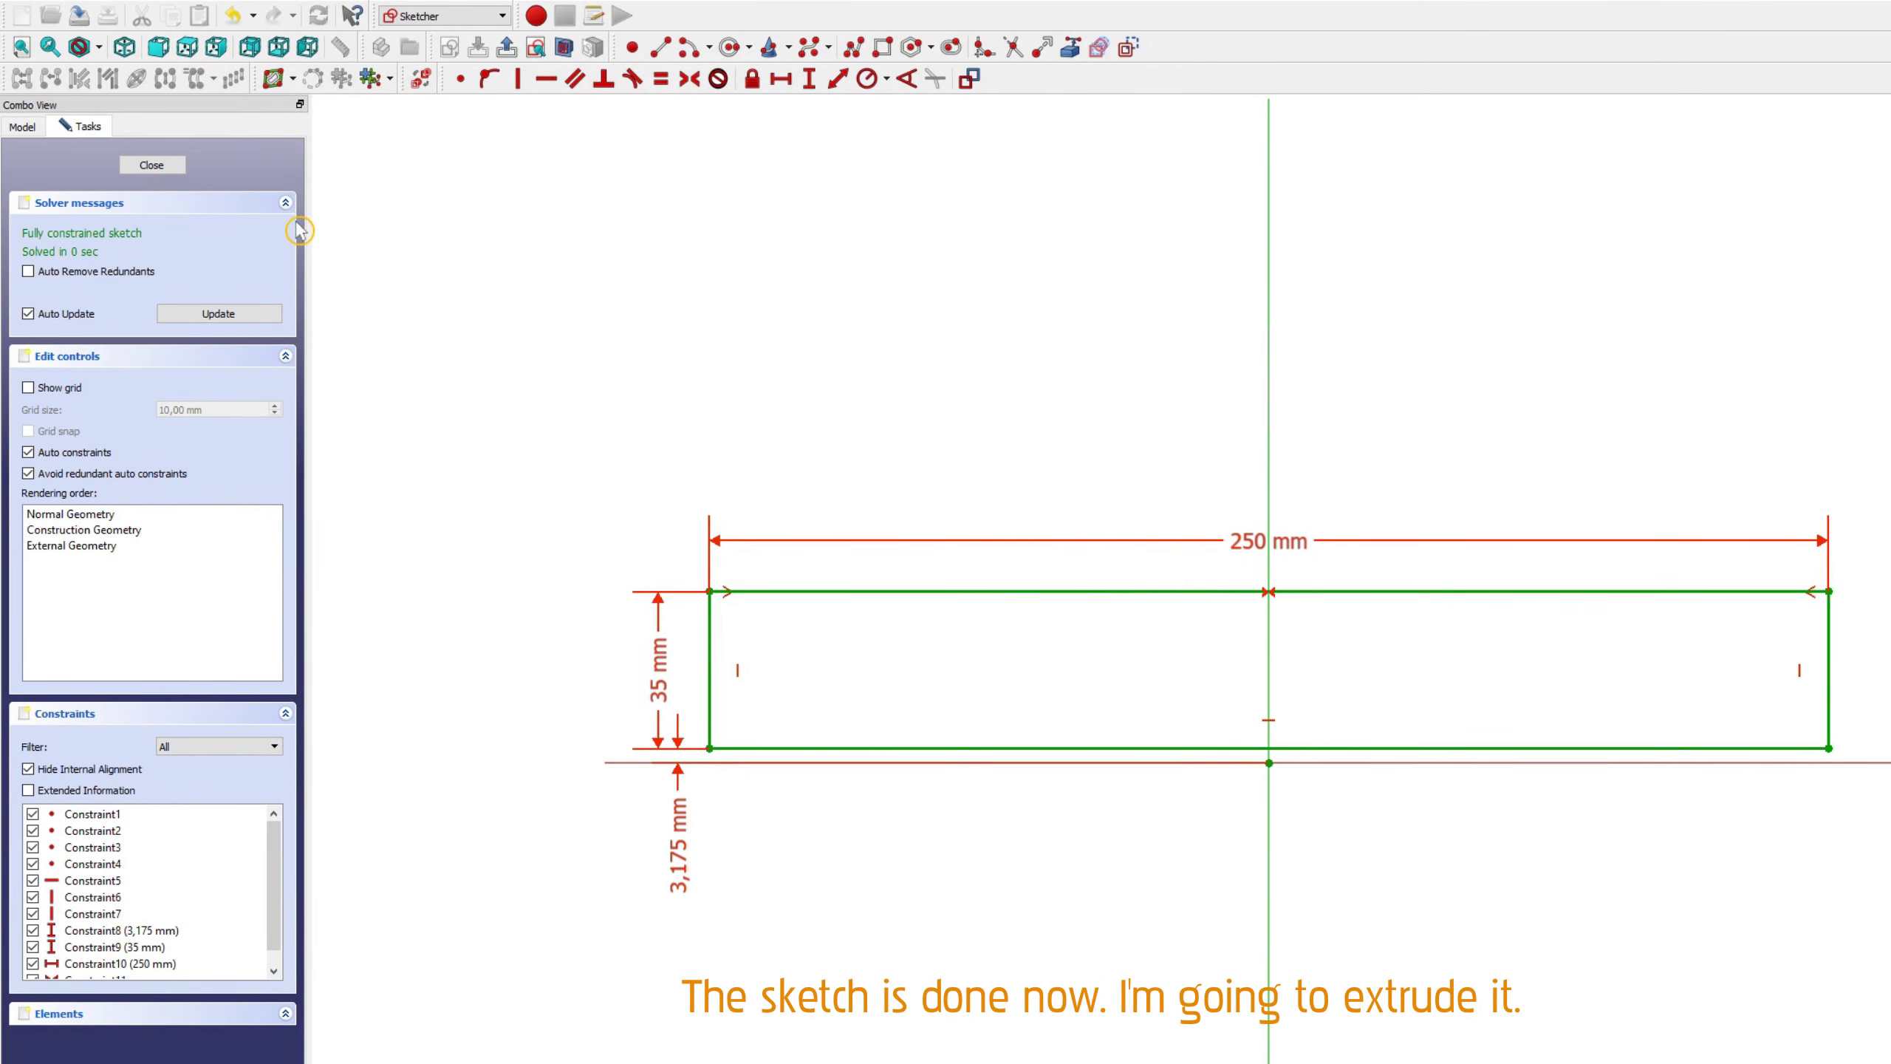
click(182, 172)
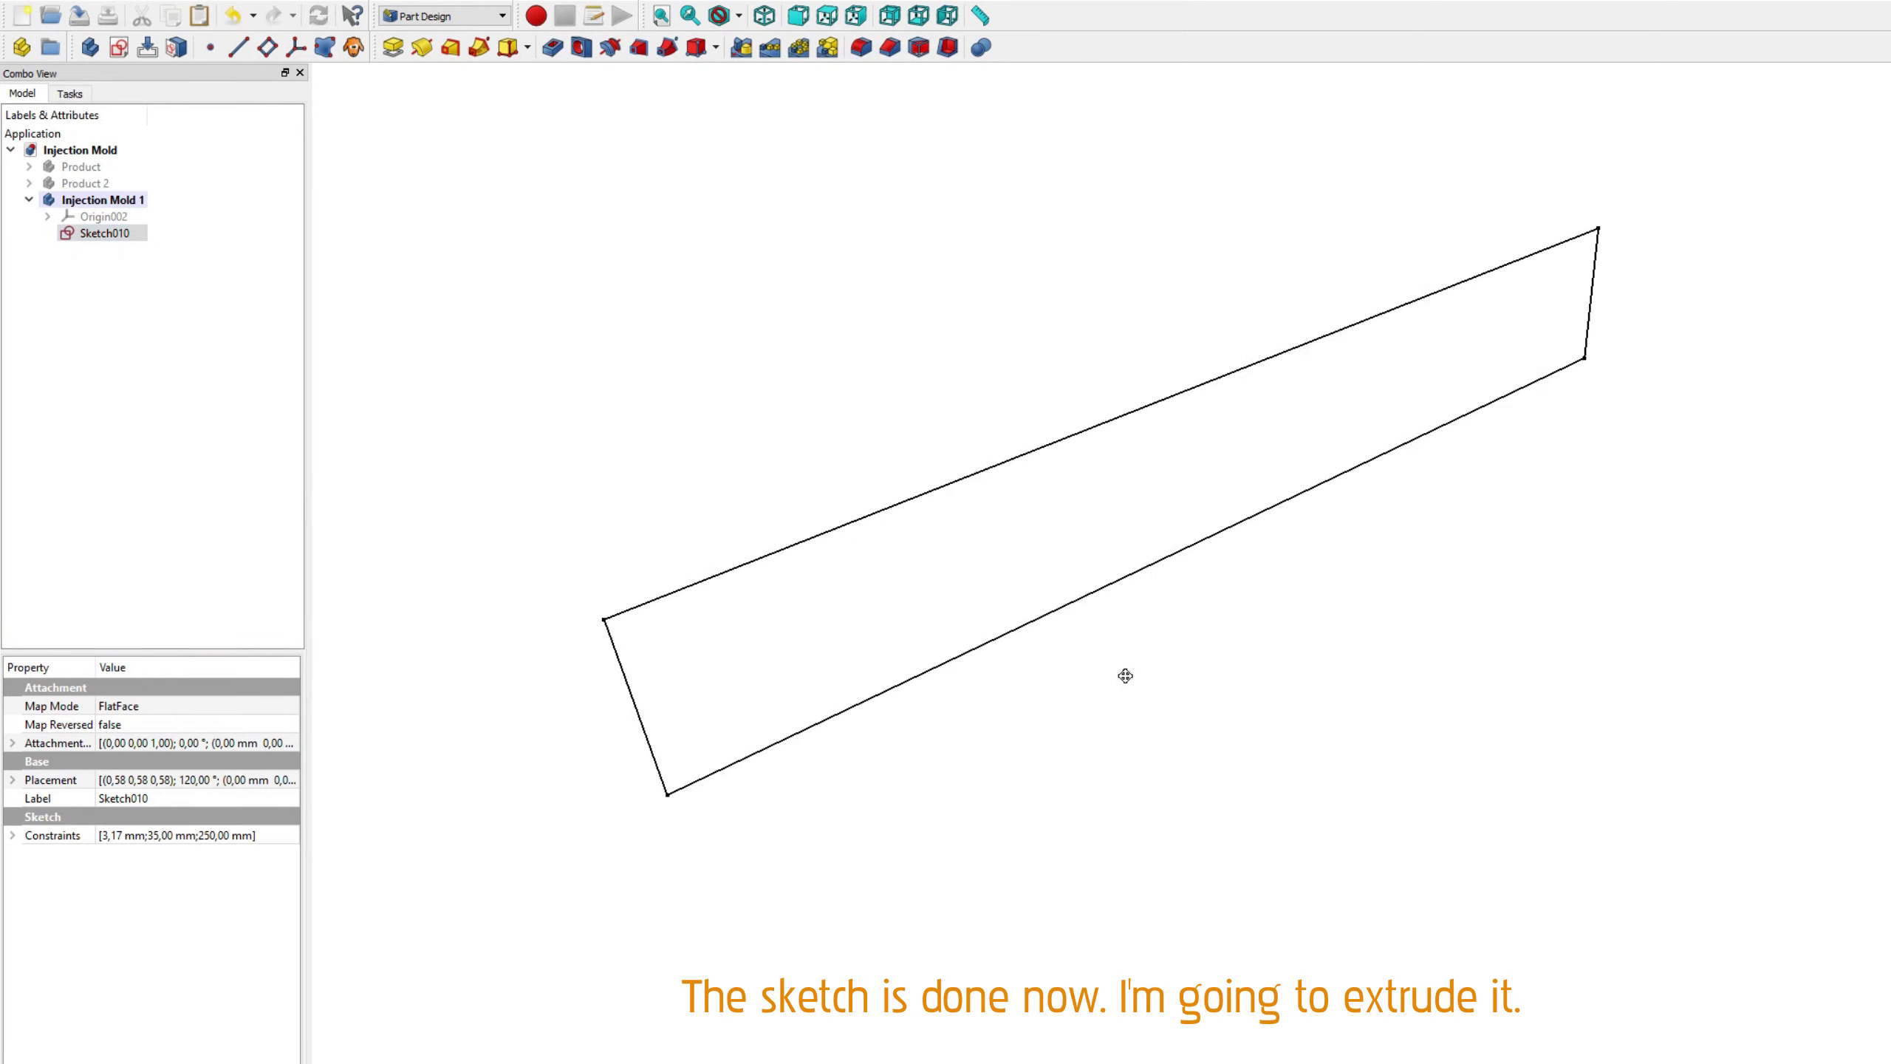
Step: Pad Sketch010 200 mm symmetric to plane into the Pad010 block
click(395, 48)
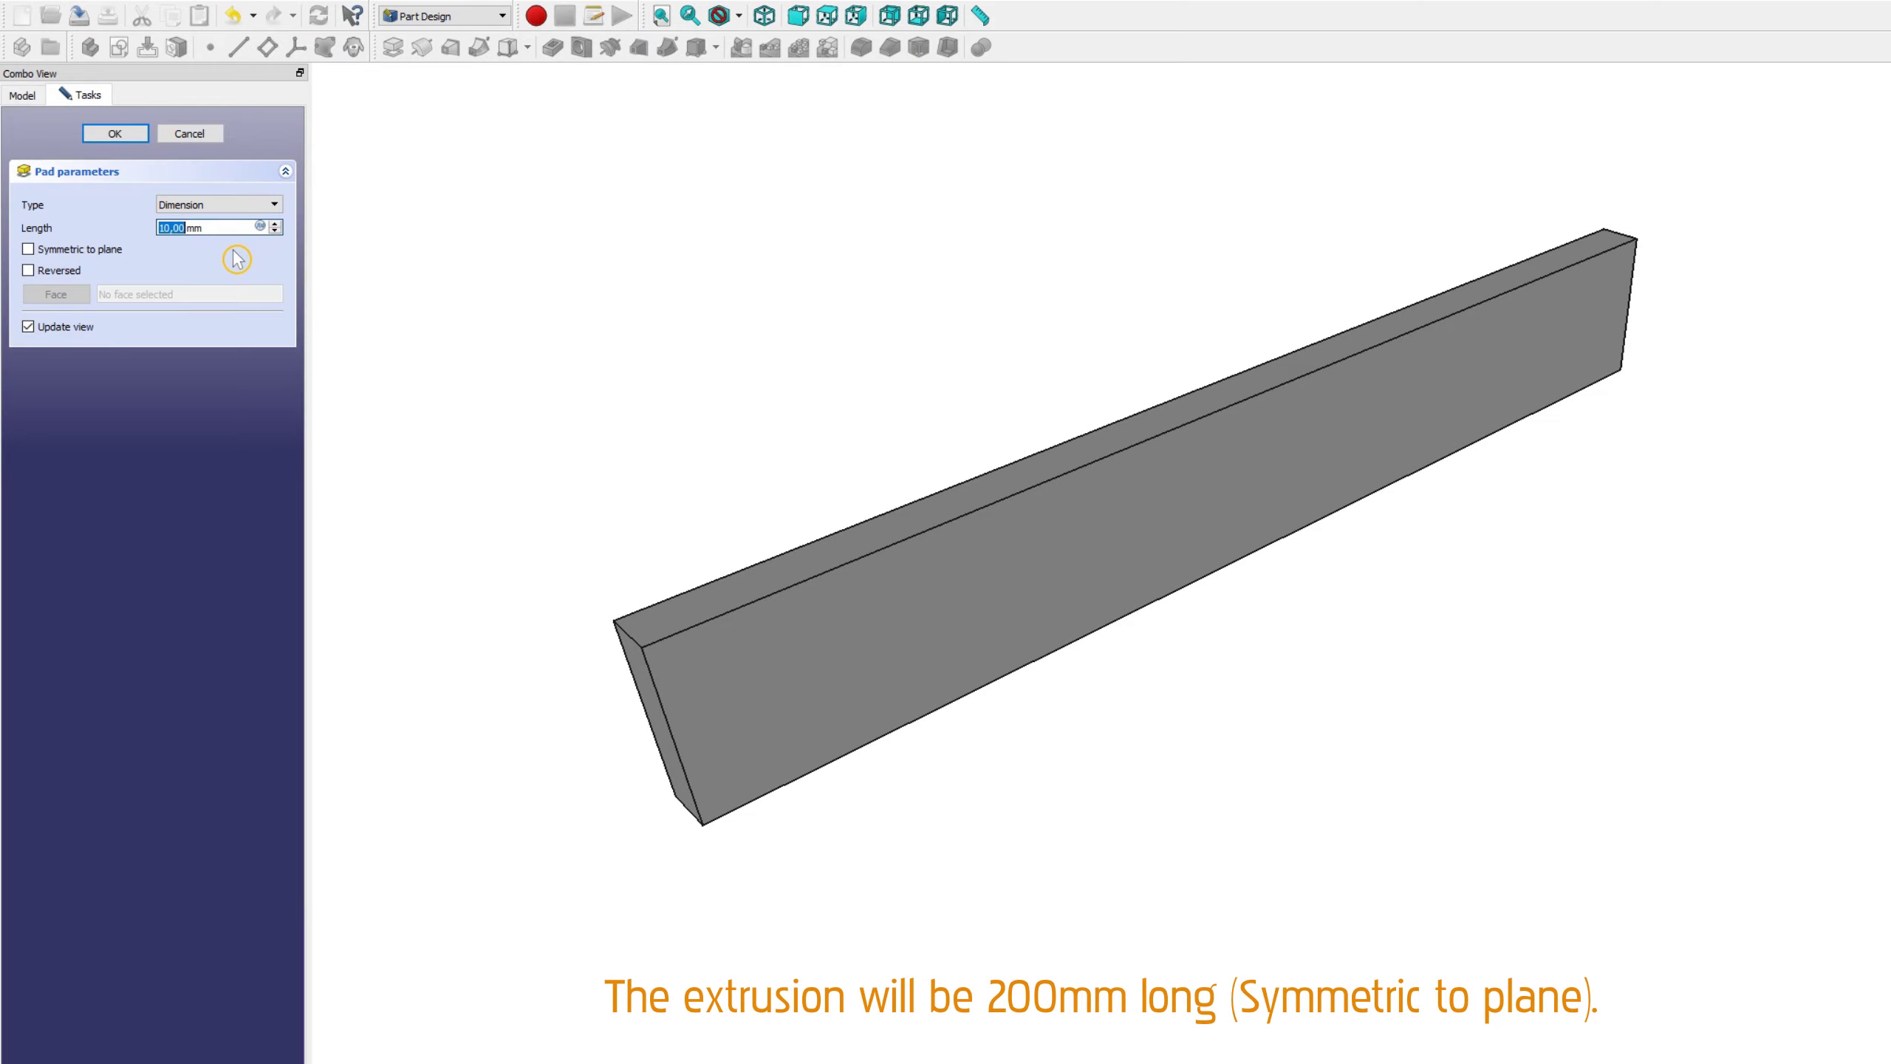
text(200)
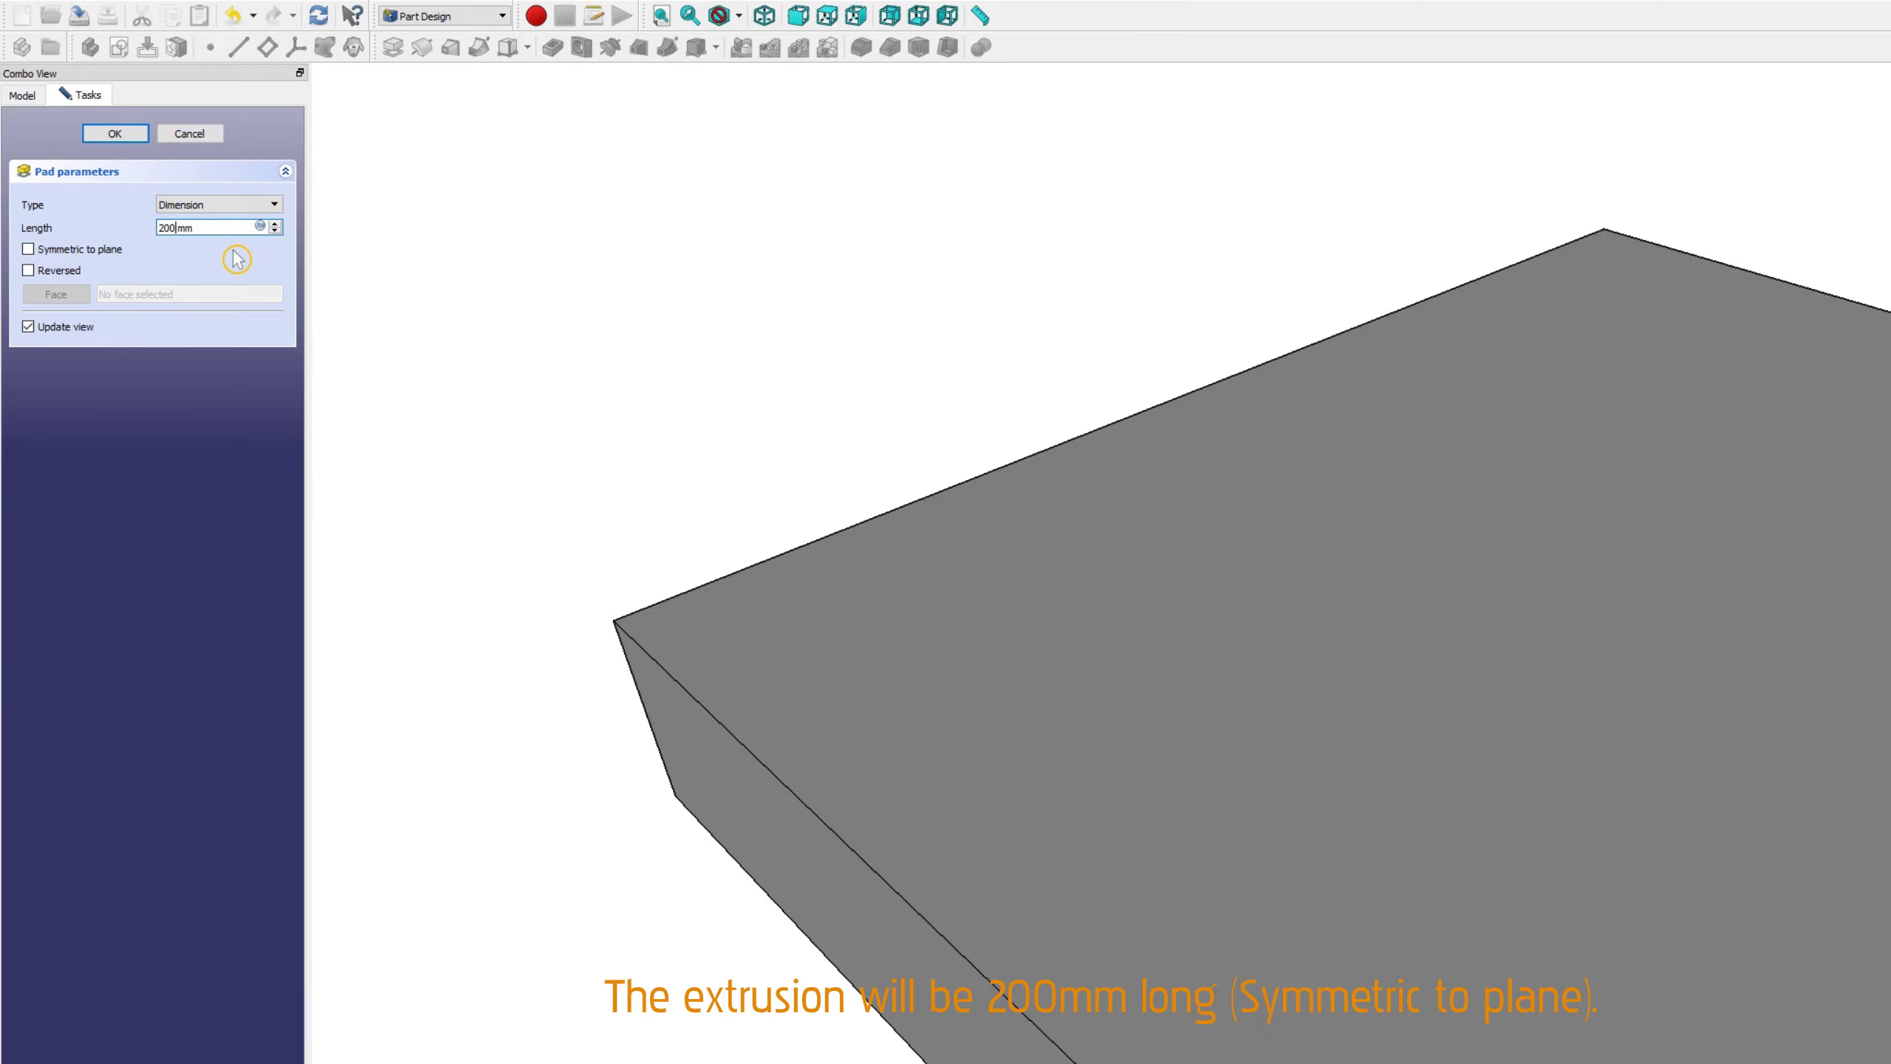
click(92, 260)
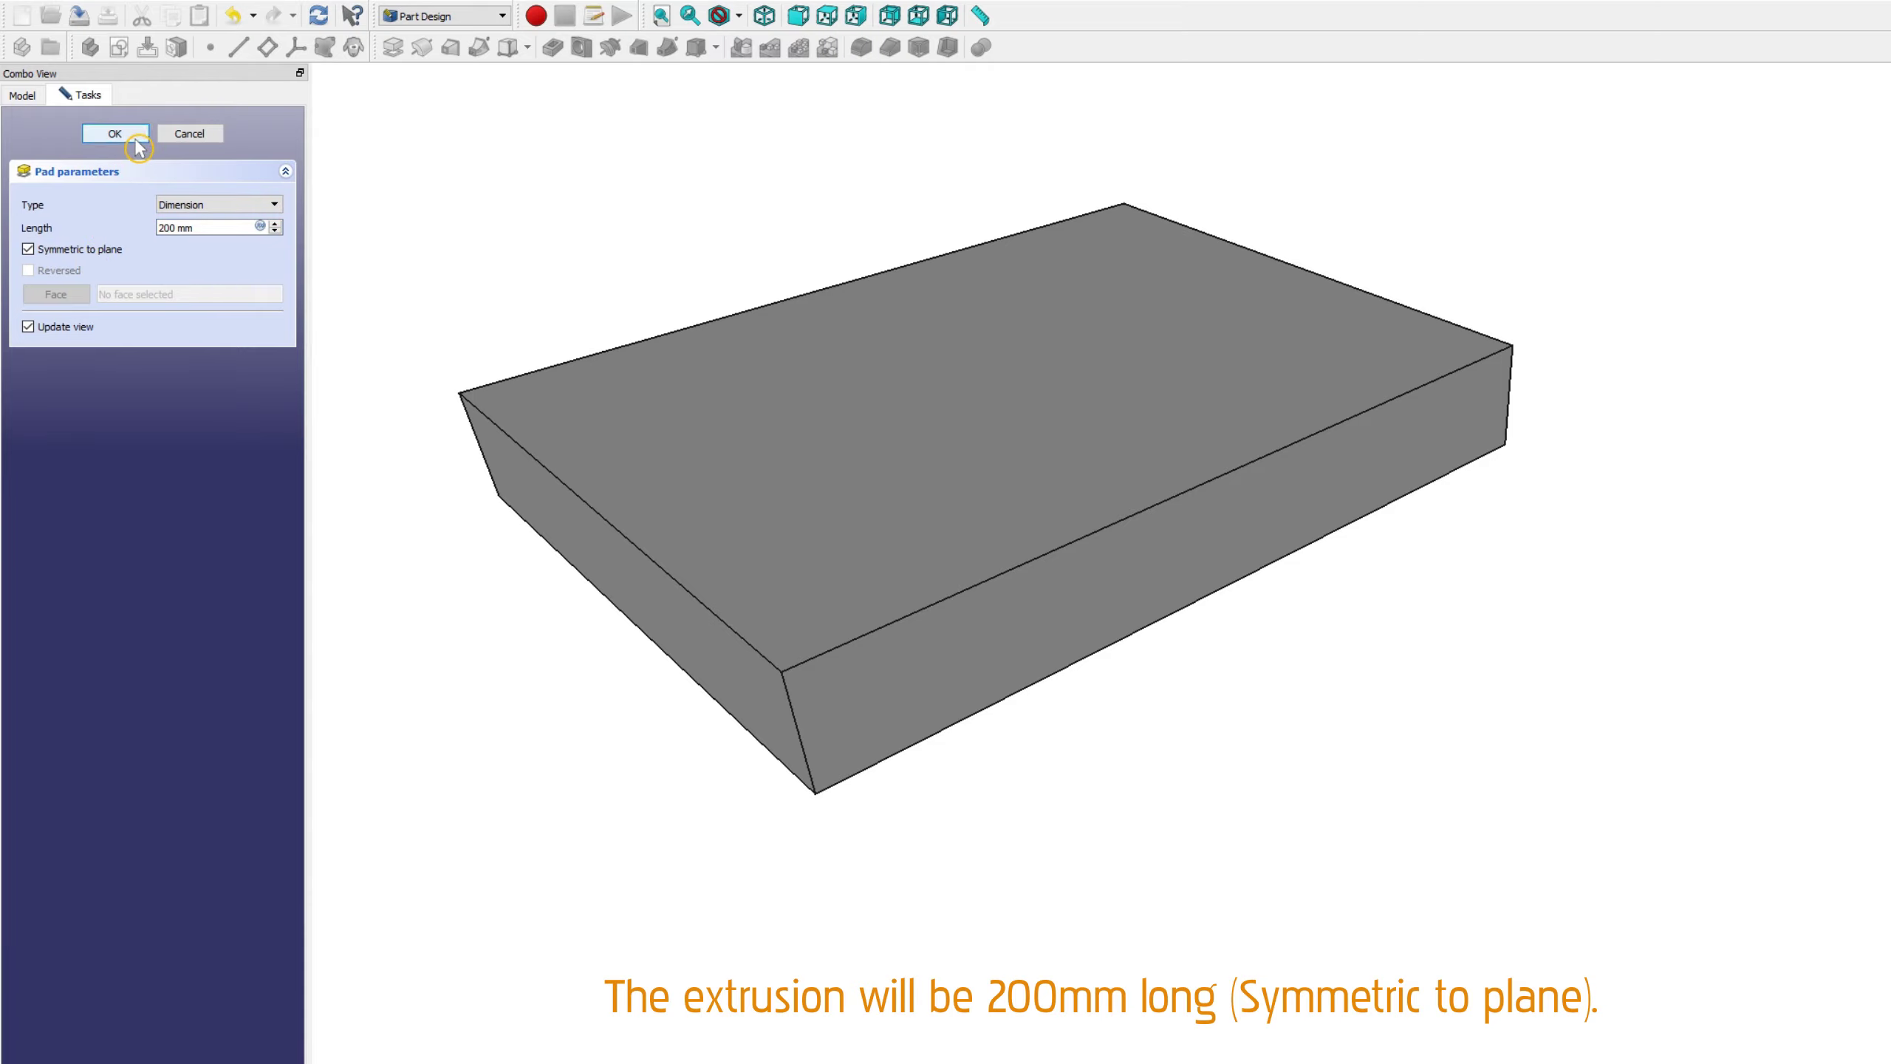
click(115, 133)
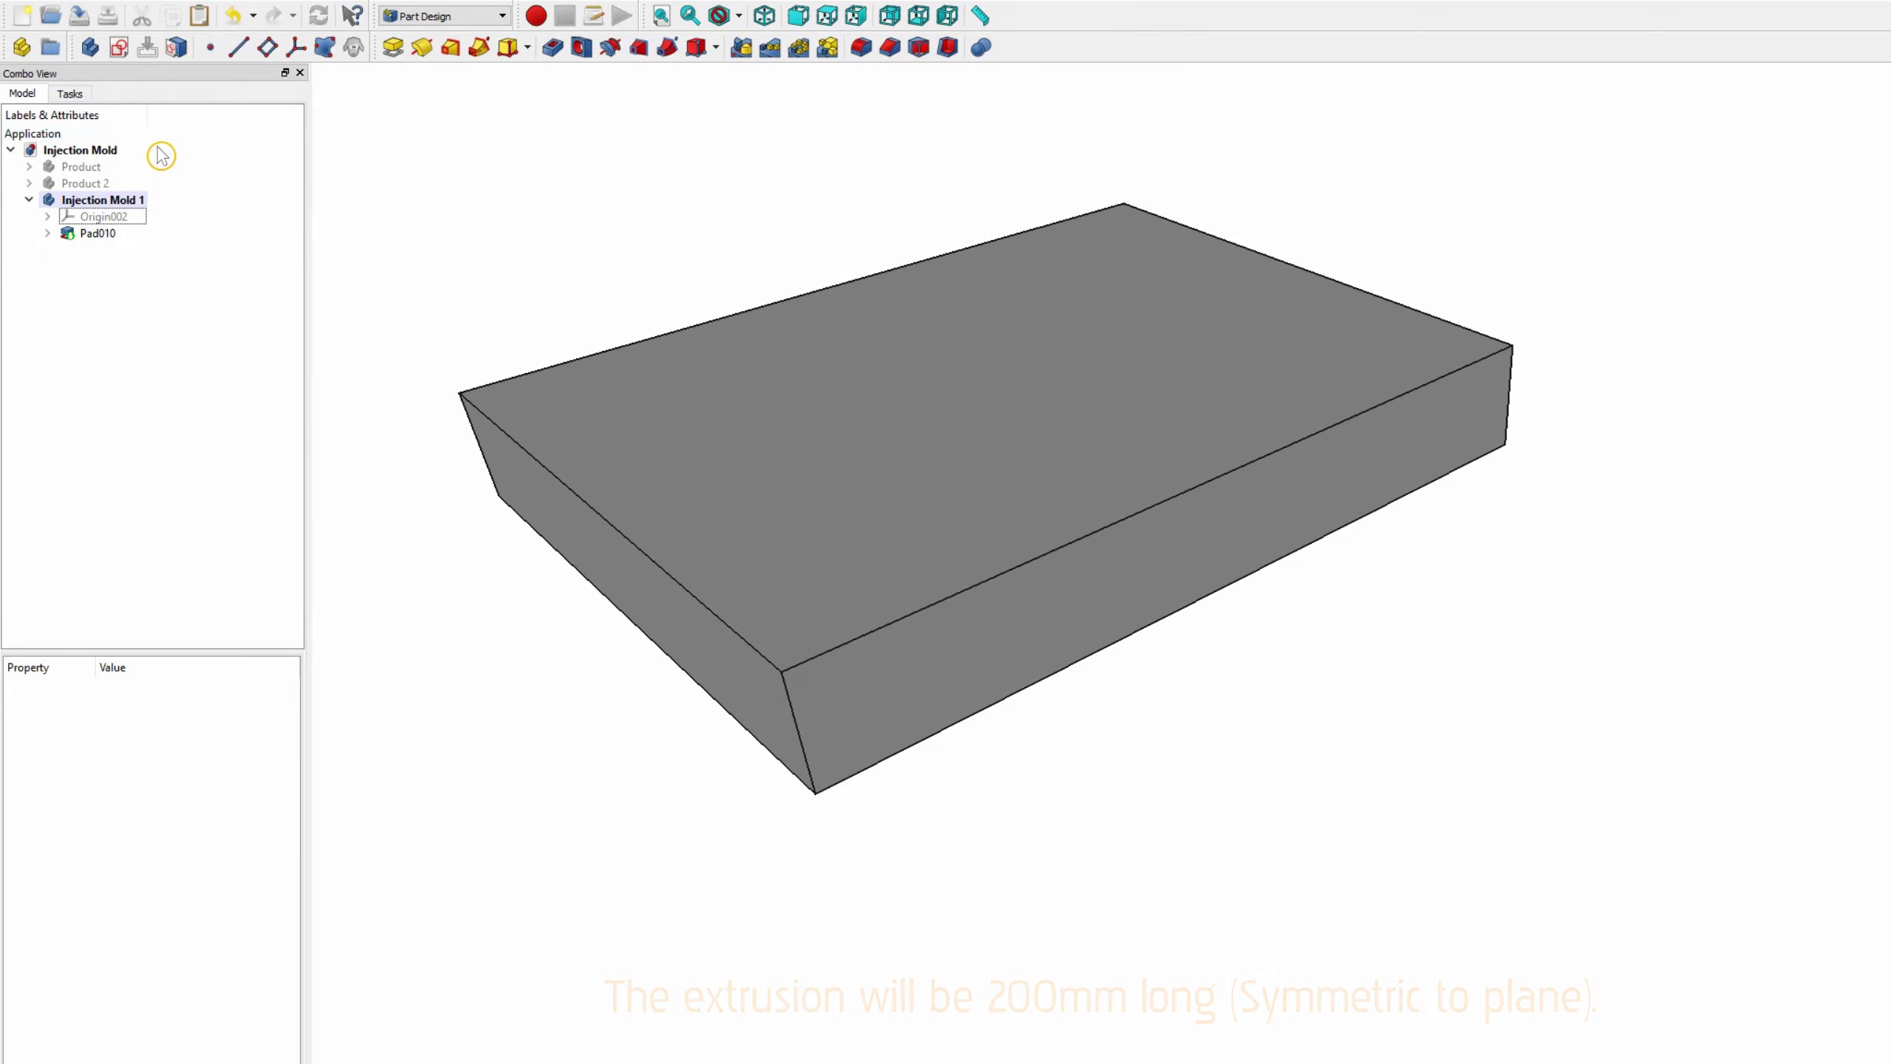
Step: View the block isometrically and briefly show, then hide, Product to check its position
key(0)
mouse_move(1482, 646)
middle_down()
mouse_move(1304, 634)
mouse_move(1095, 560)
mouse_move(1027, 485)
middle_up()
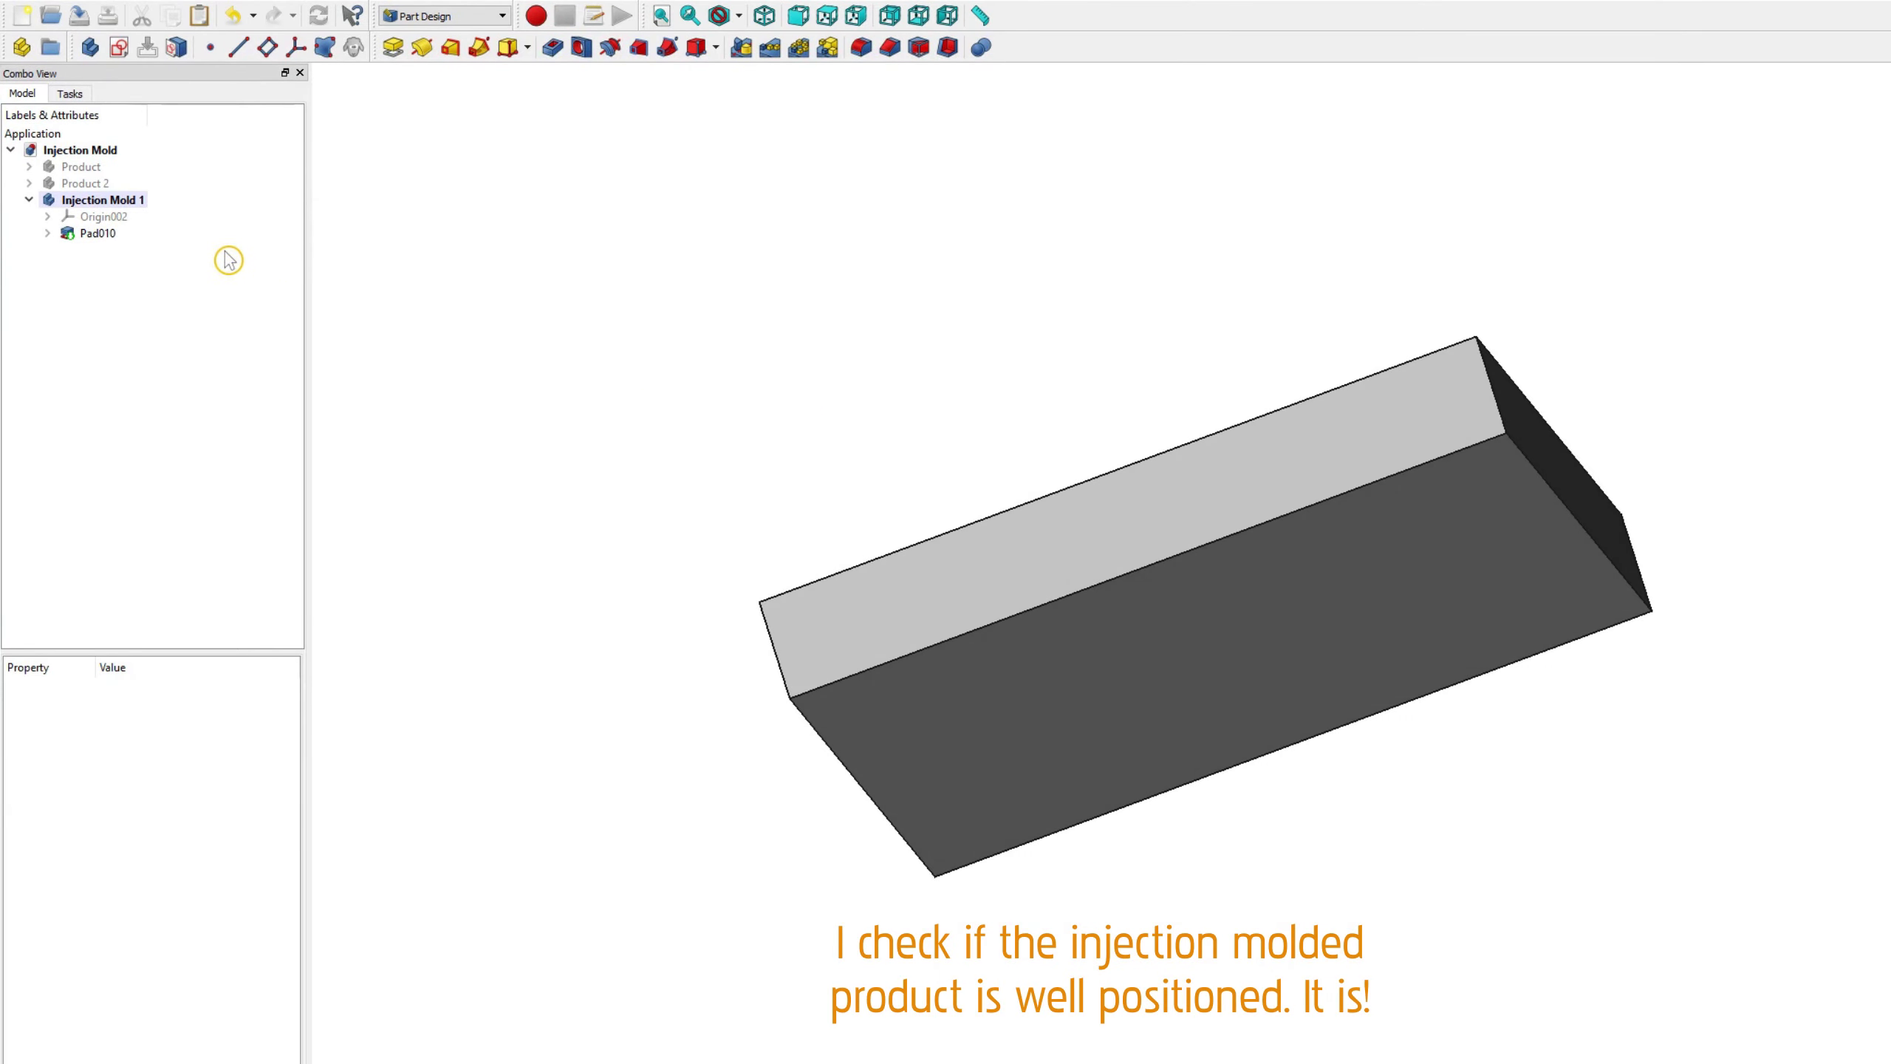
click(82, 168)
key(space)
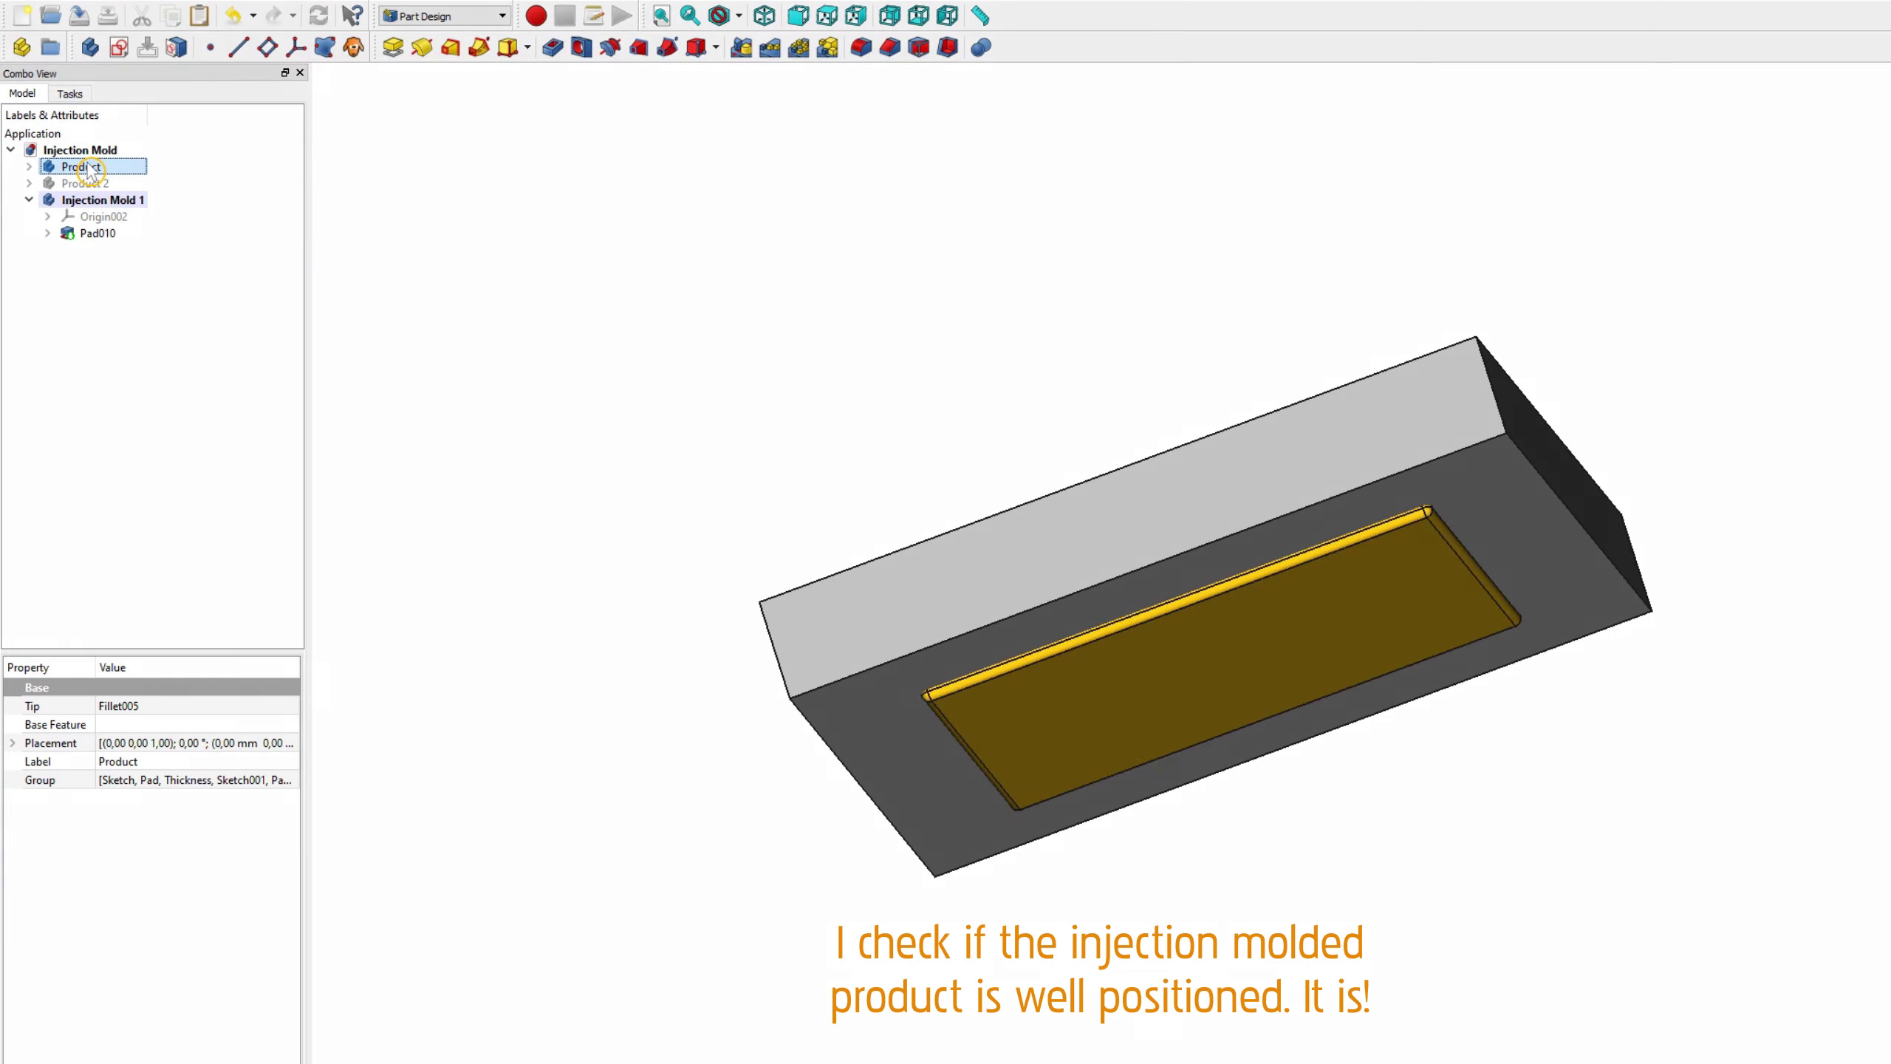
key(space)
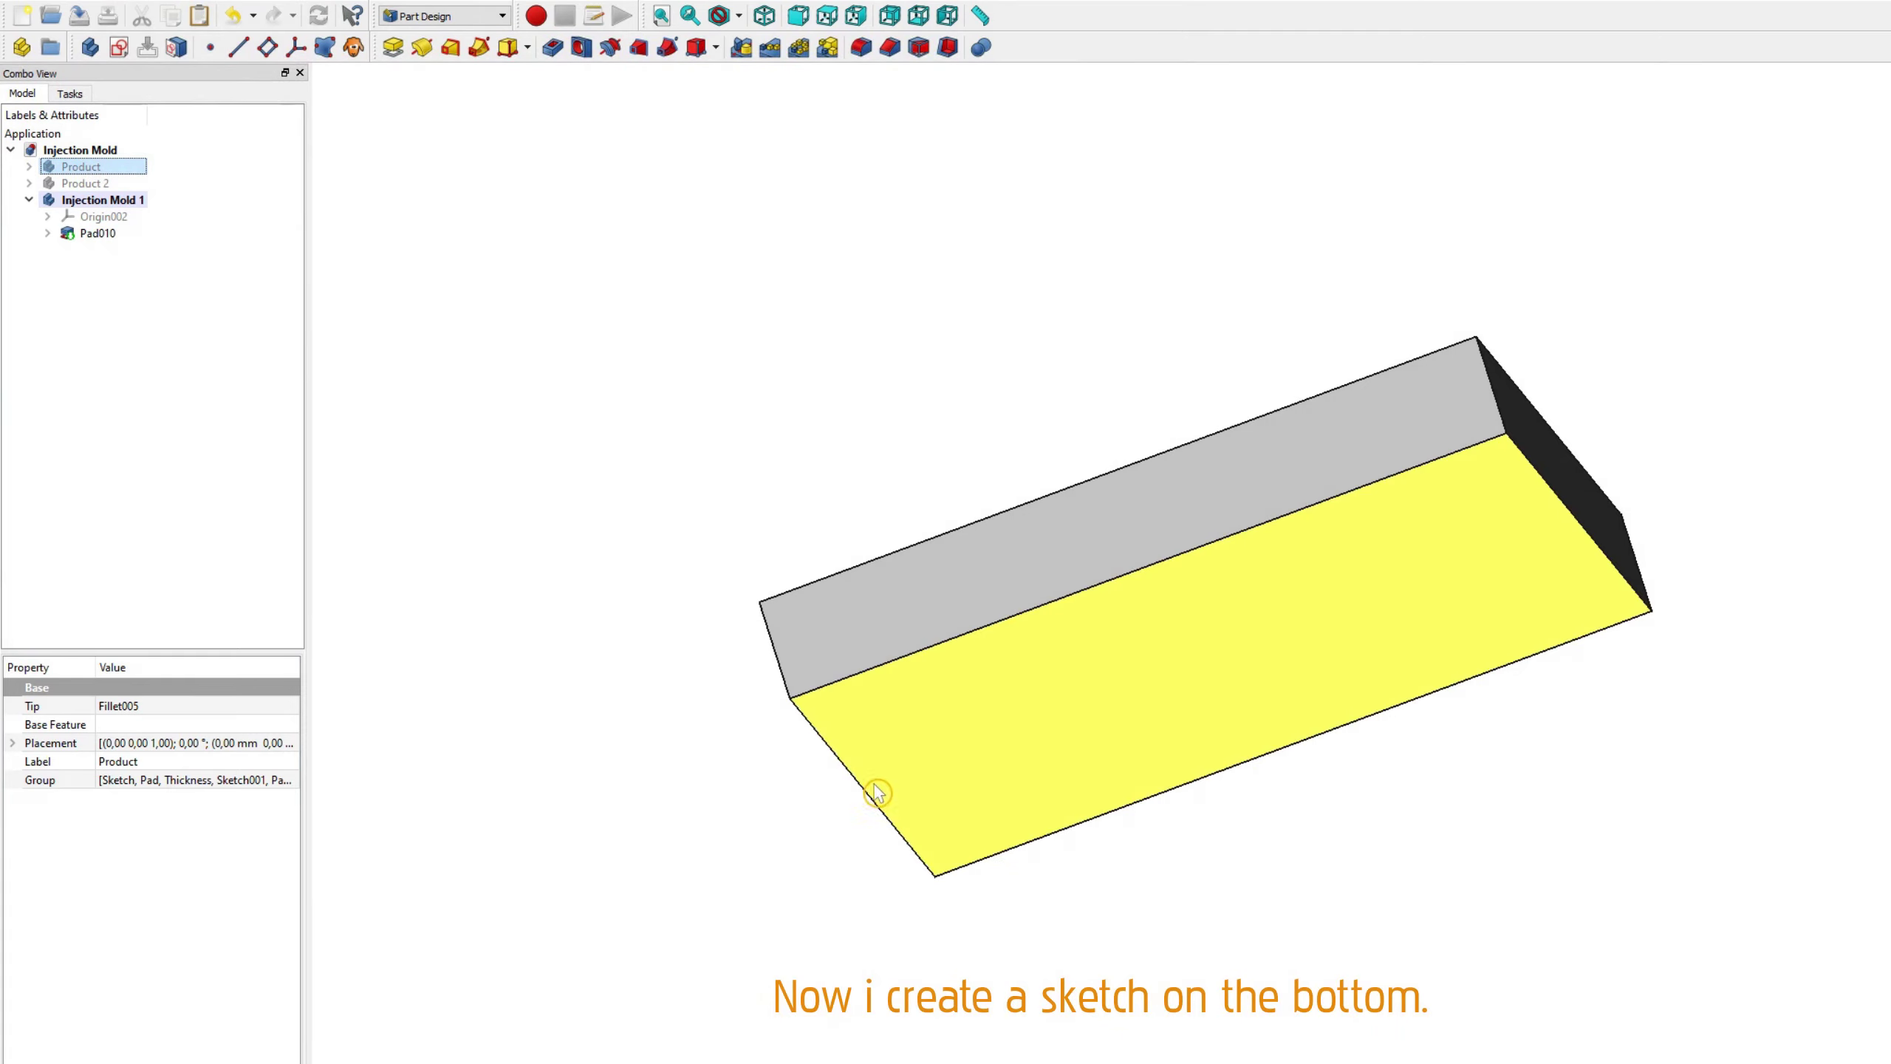
Step: Start a new sketch on the block's bottom face
click(906, 783)
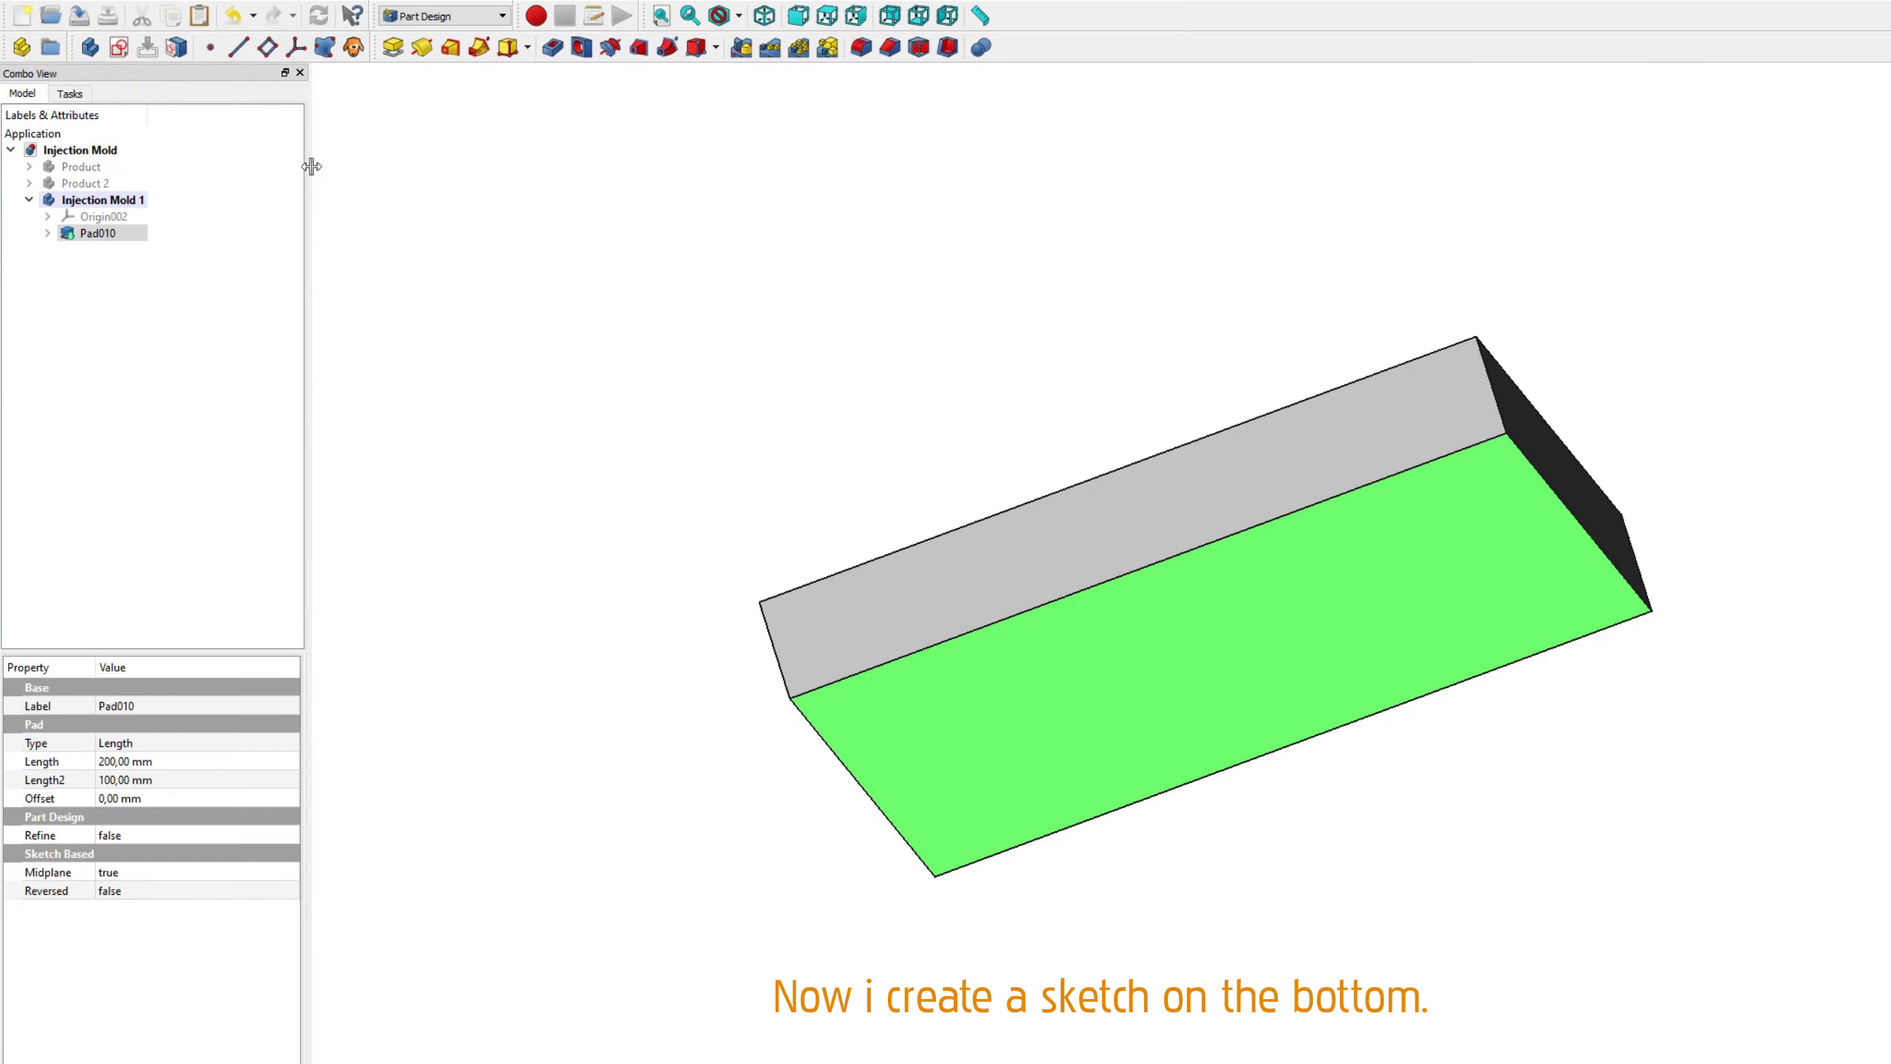
click(123, 54)
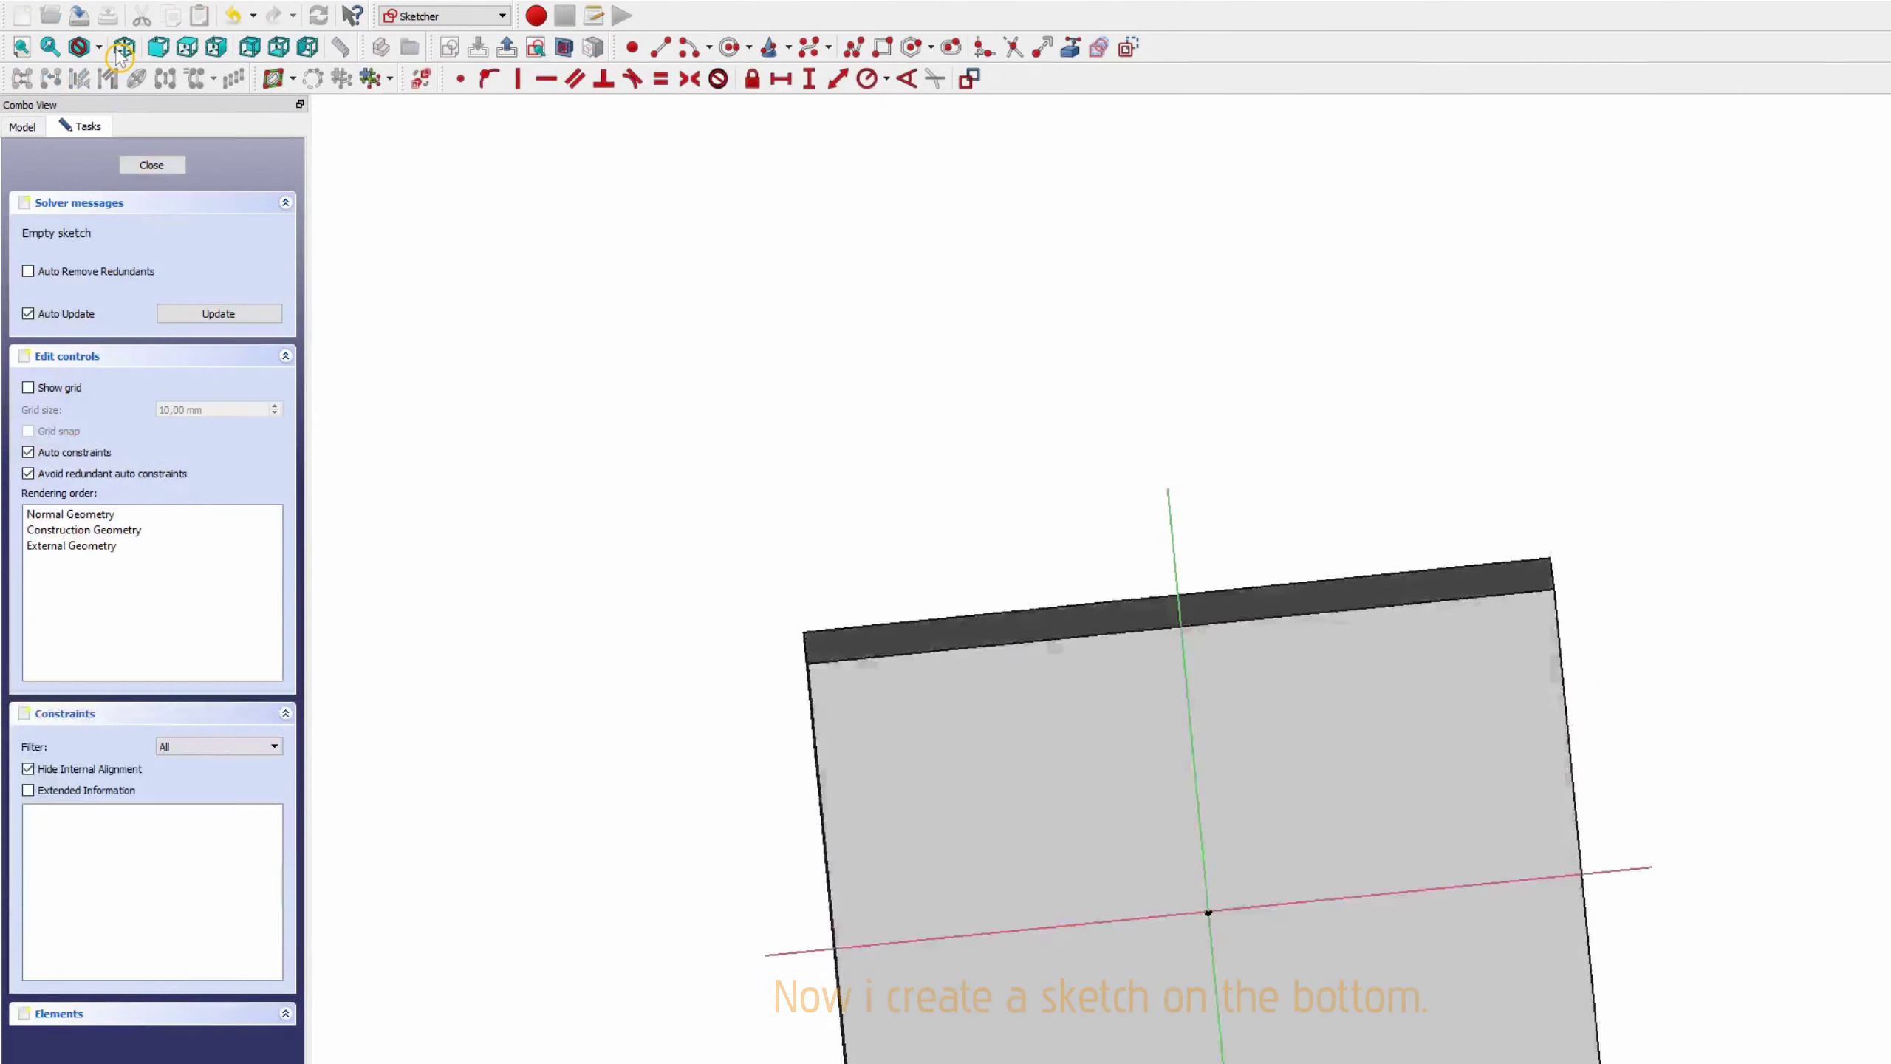
middle_drag(675, 713, 515, 430)
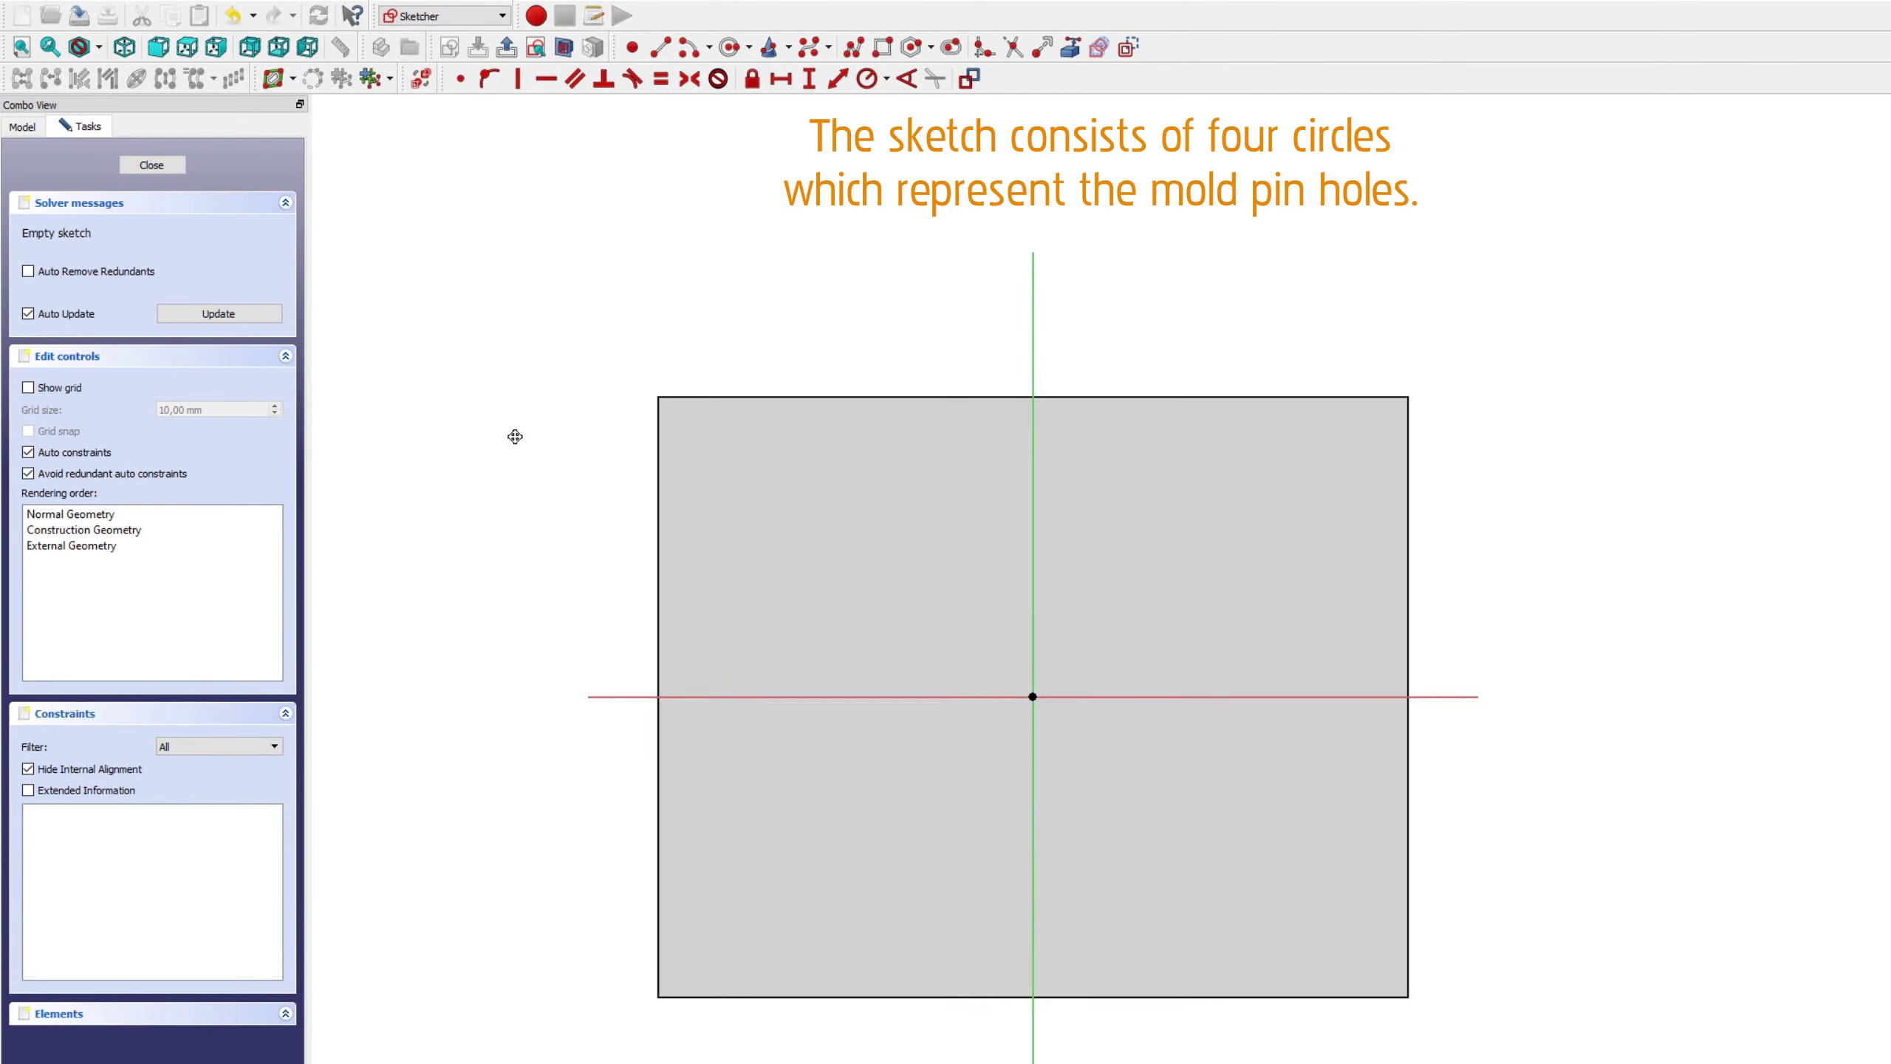
Step: Draw four equal pin-hole circles near the face corners and select the right-hand pair
click(730, 47)
click(719, 471)
click(724, 905)
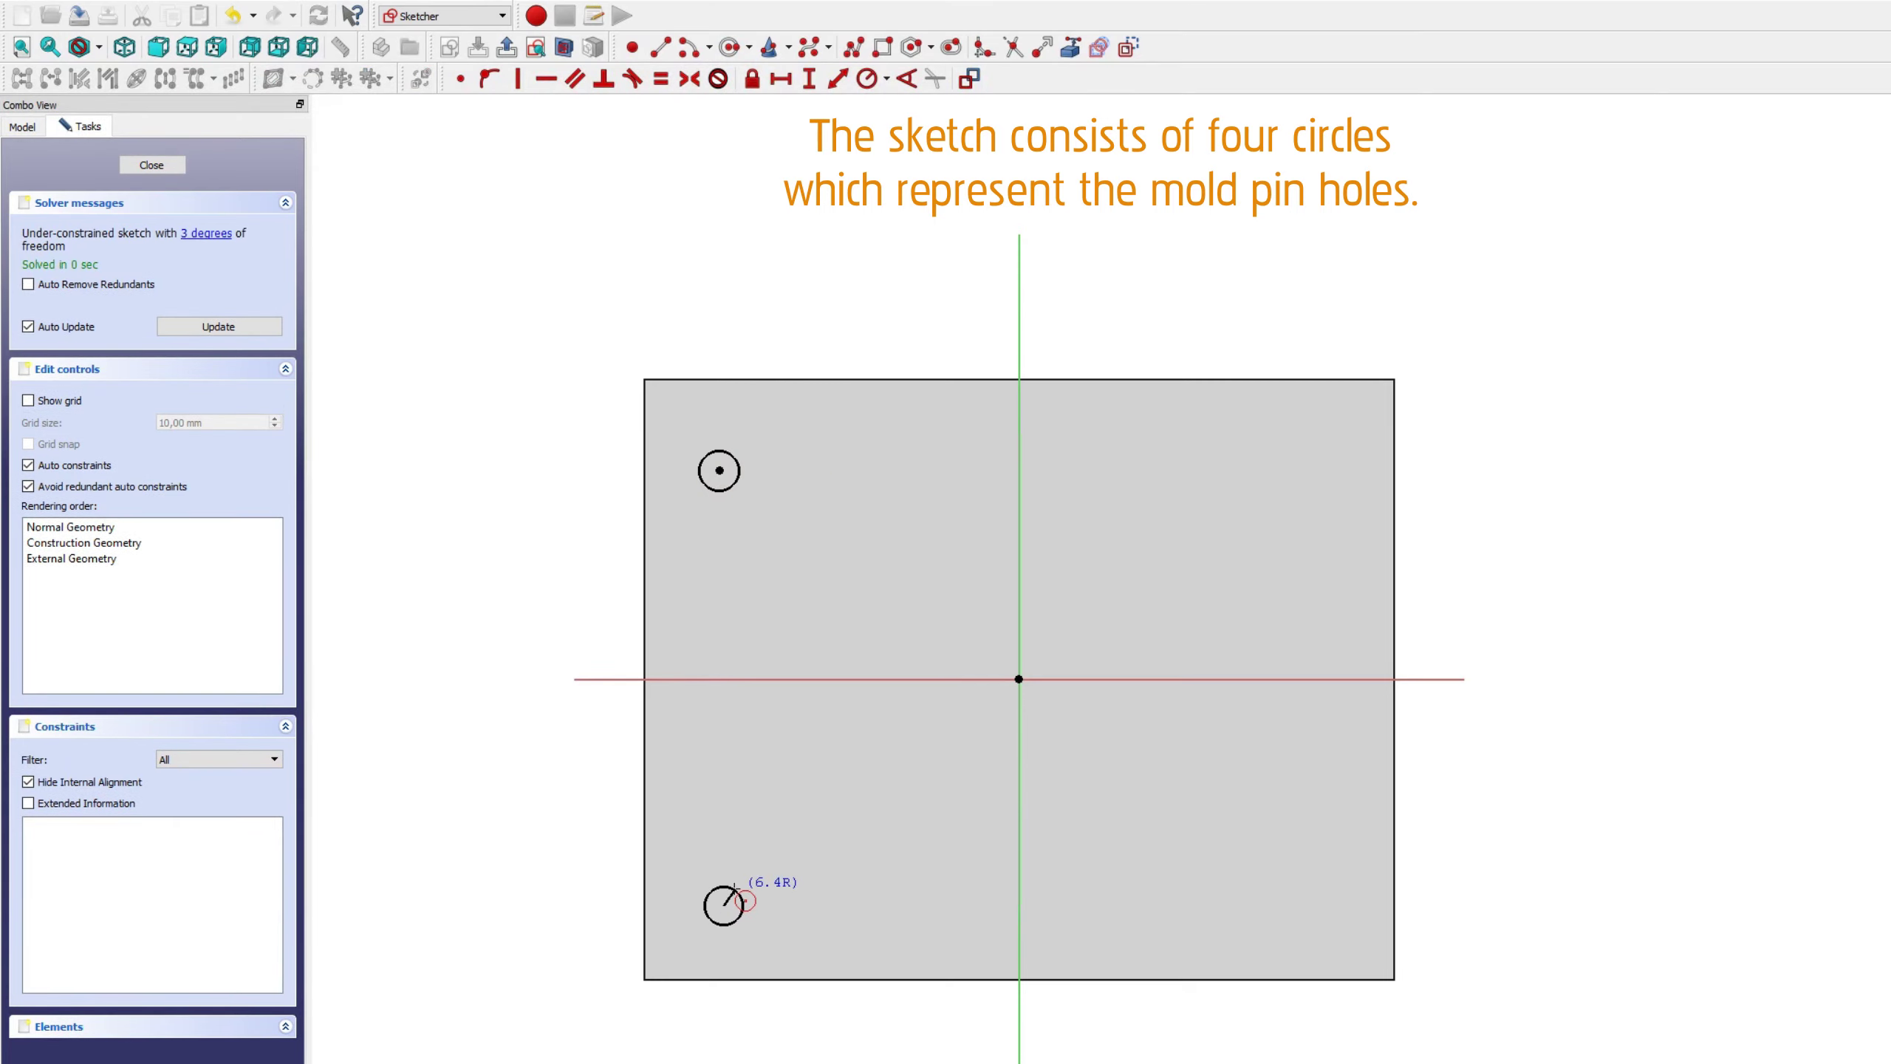
click(1303, 913)
click(1314, 486)
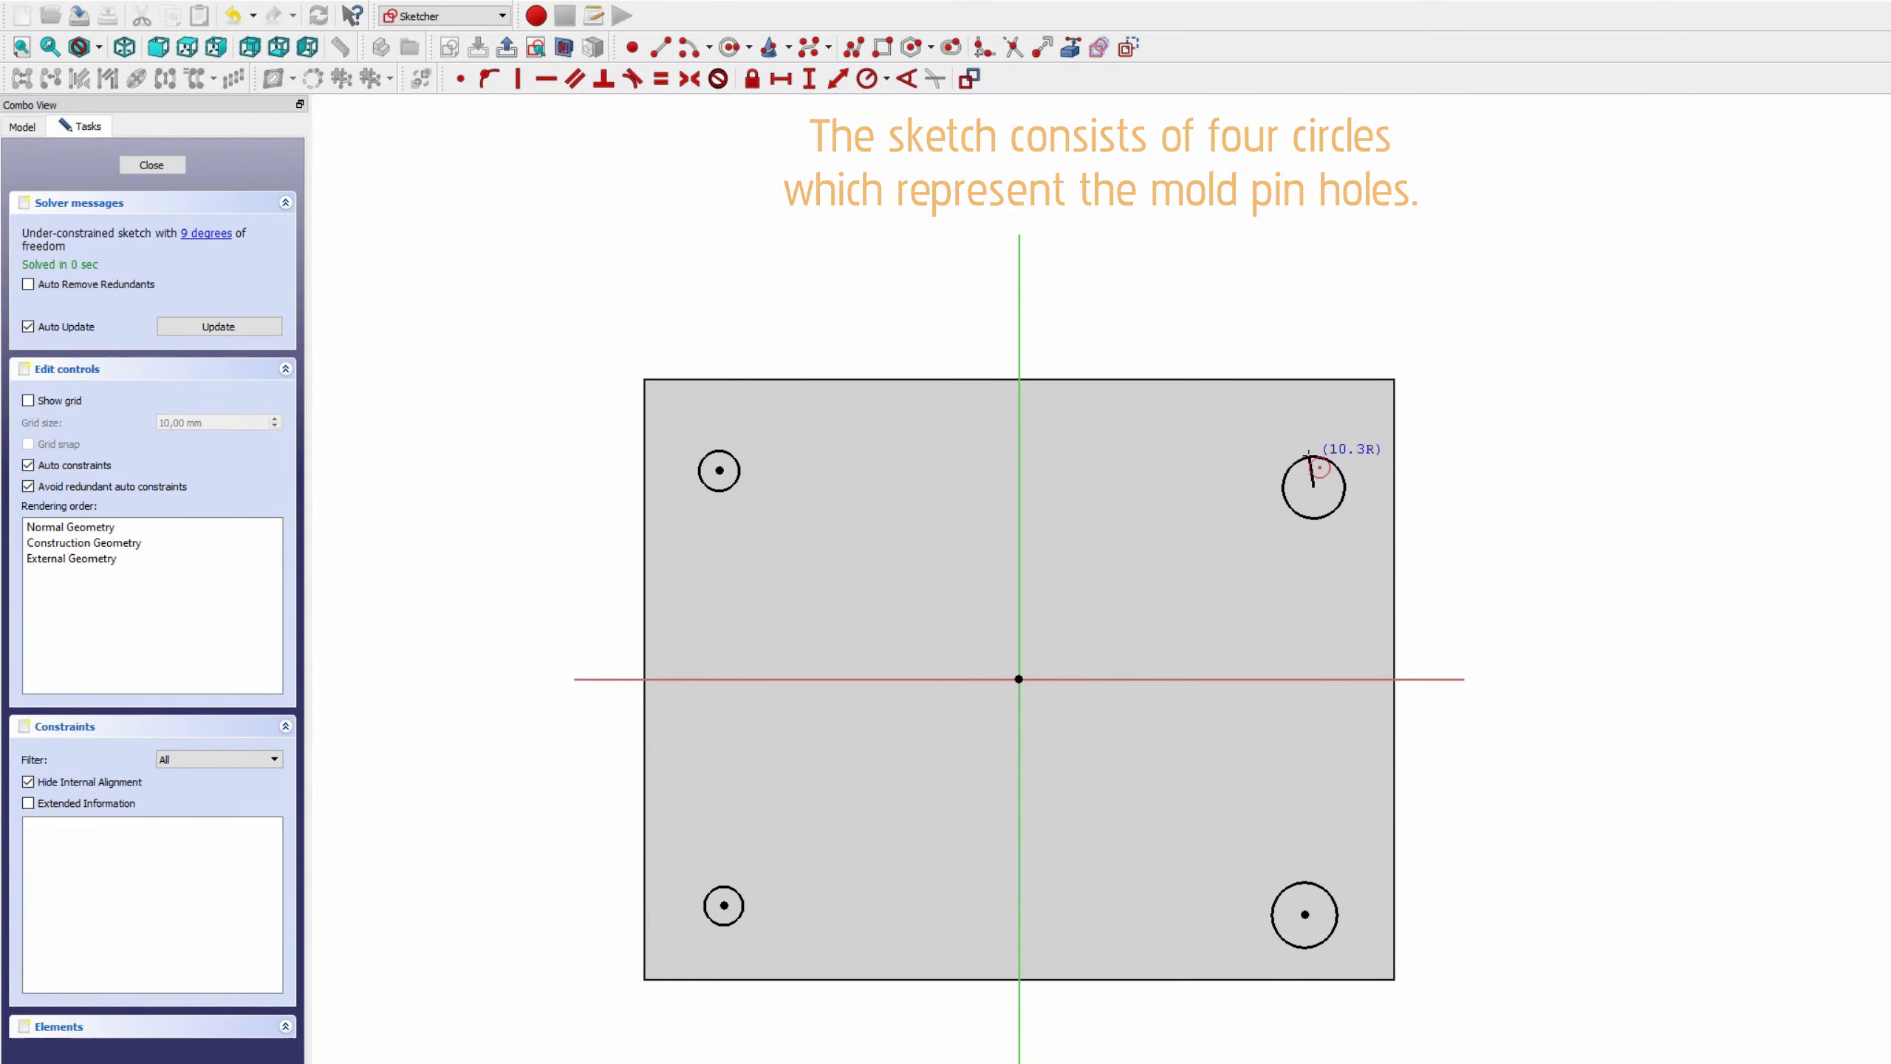
click(1283, 488)
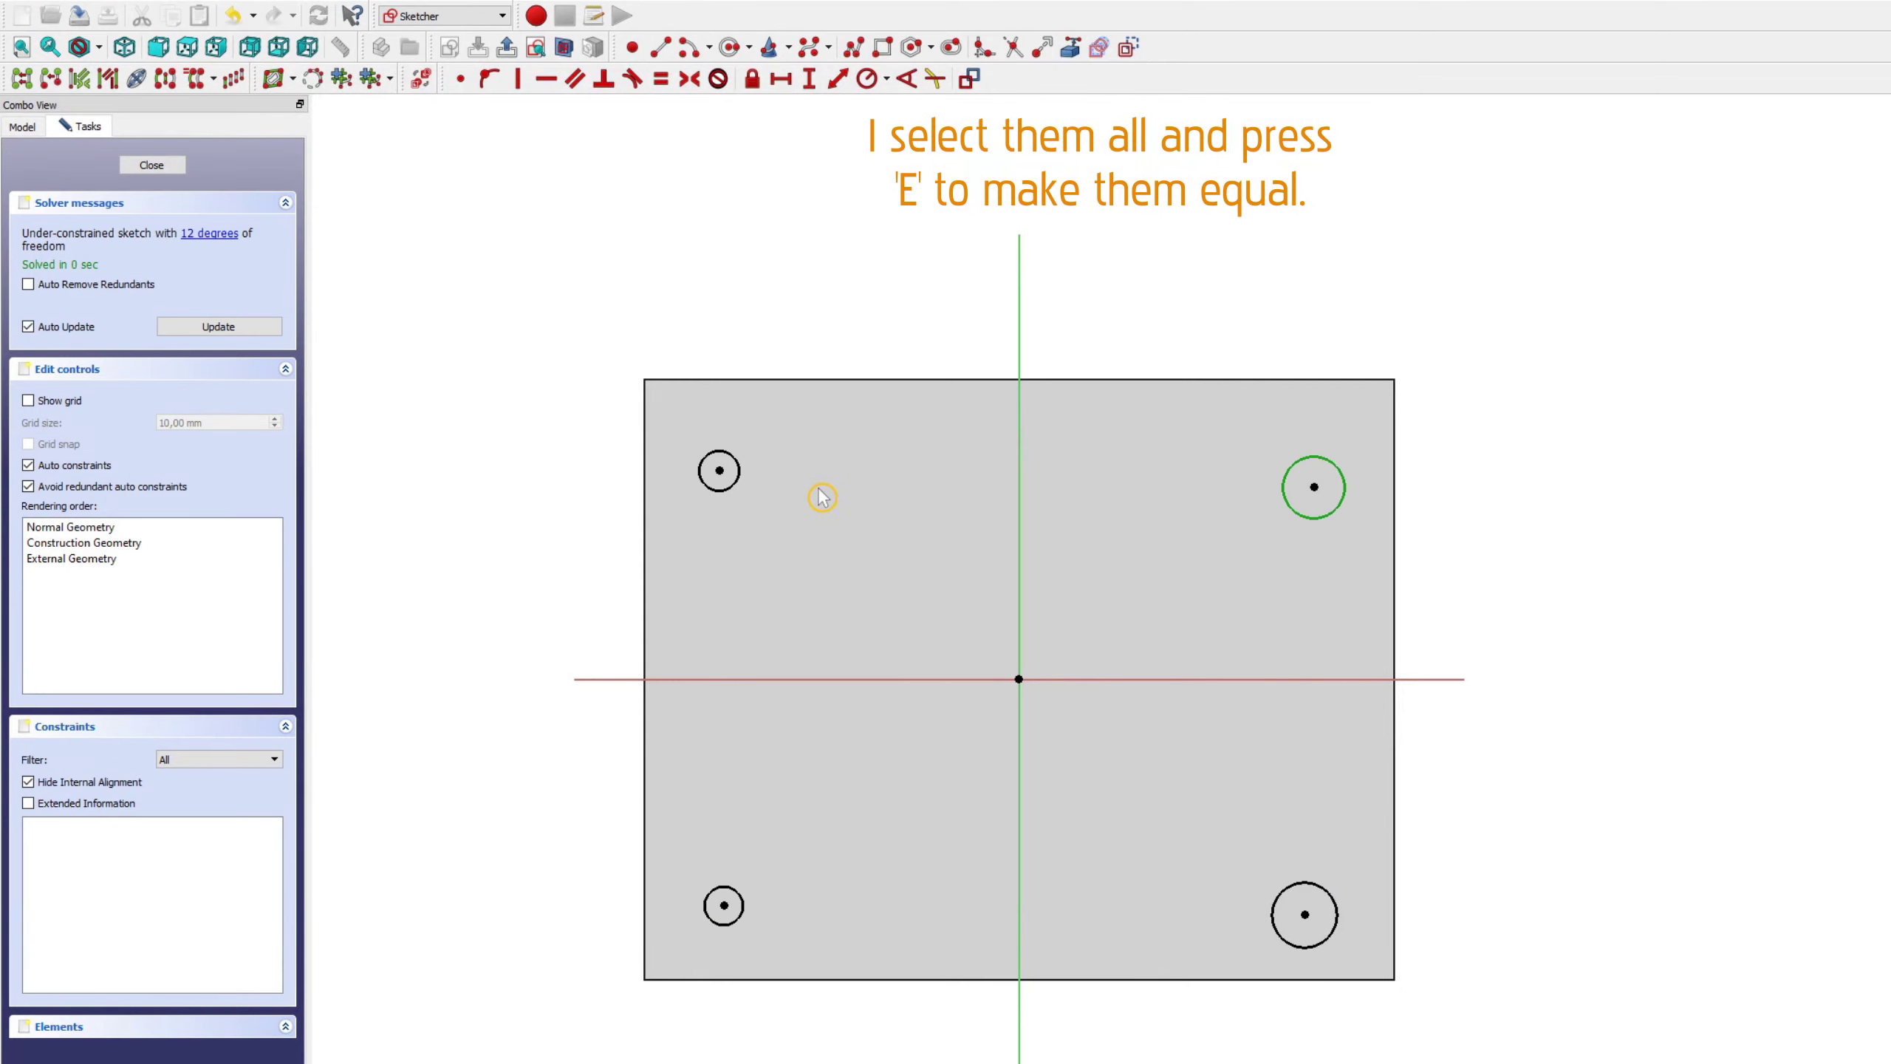
click(1290, 903)
Step: Make the four pin circles equal and place the top-left centre 70 mm above the origin
key(e)
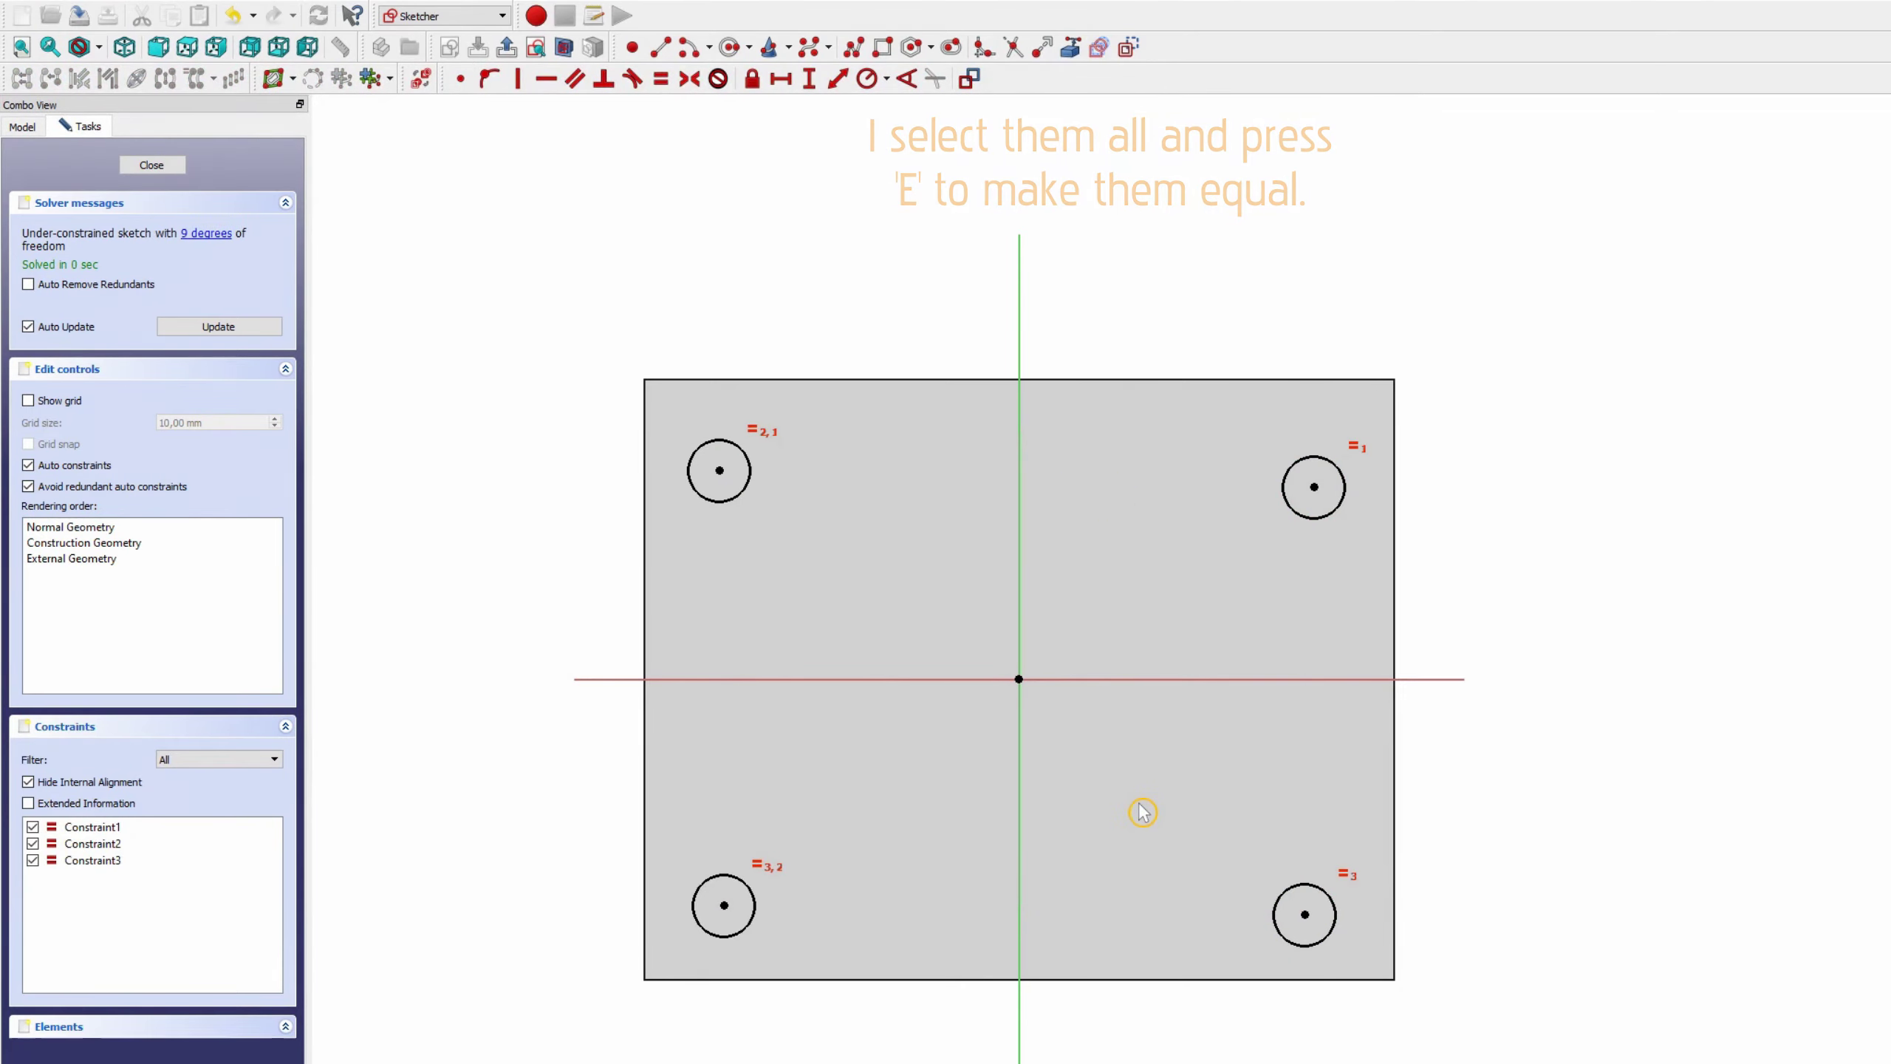
click(719, 472)
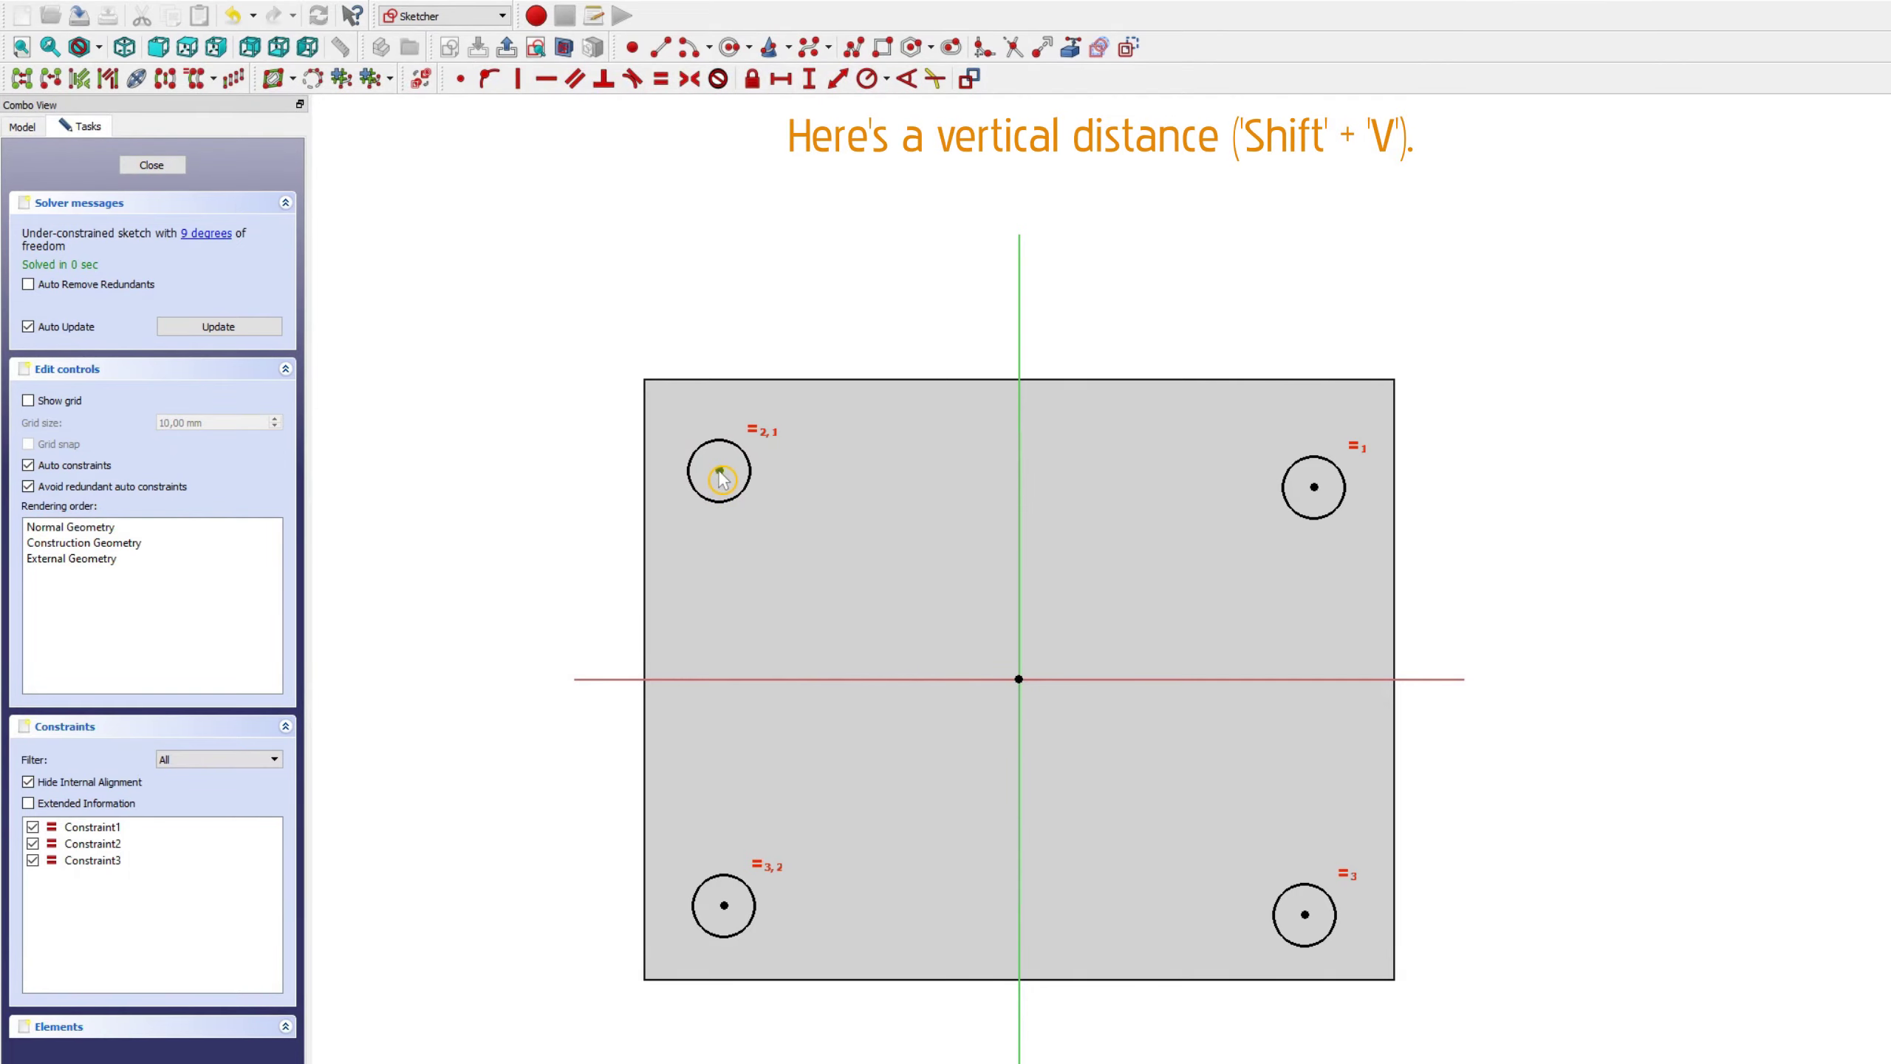
click(726, 679)
key(shift+v)
text(7)
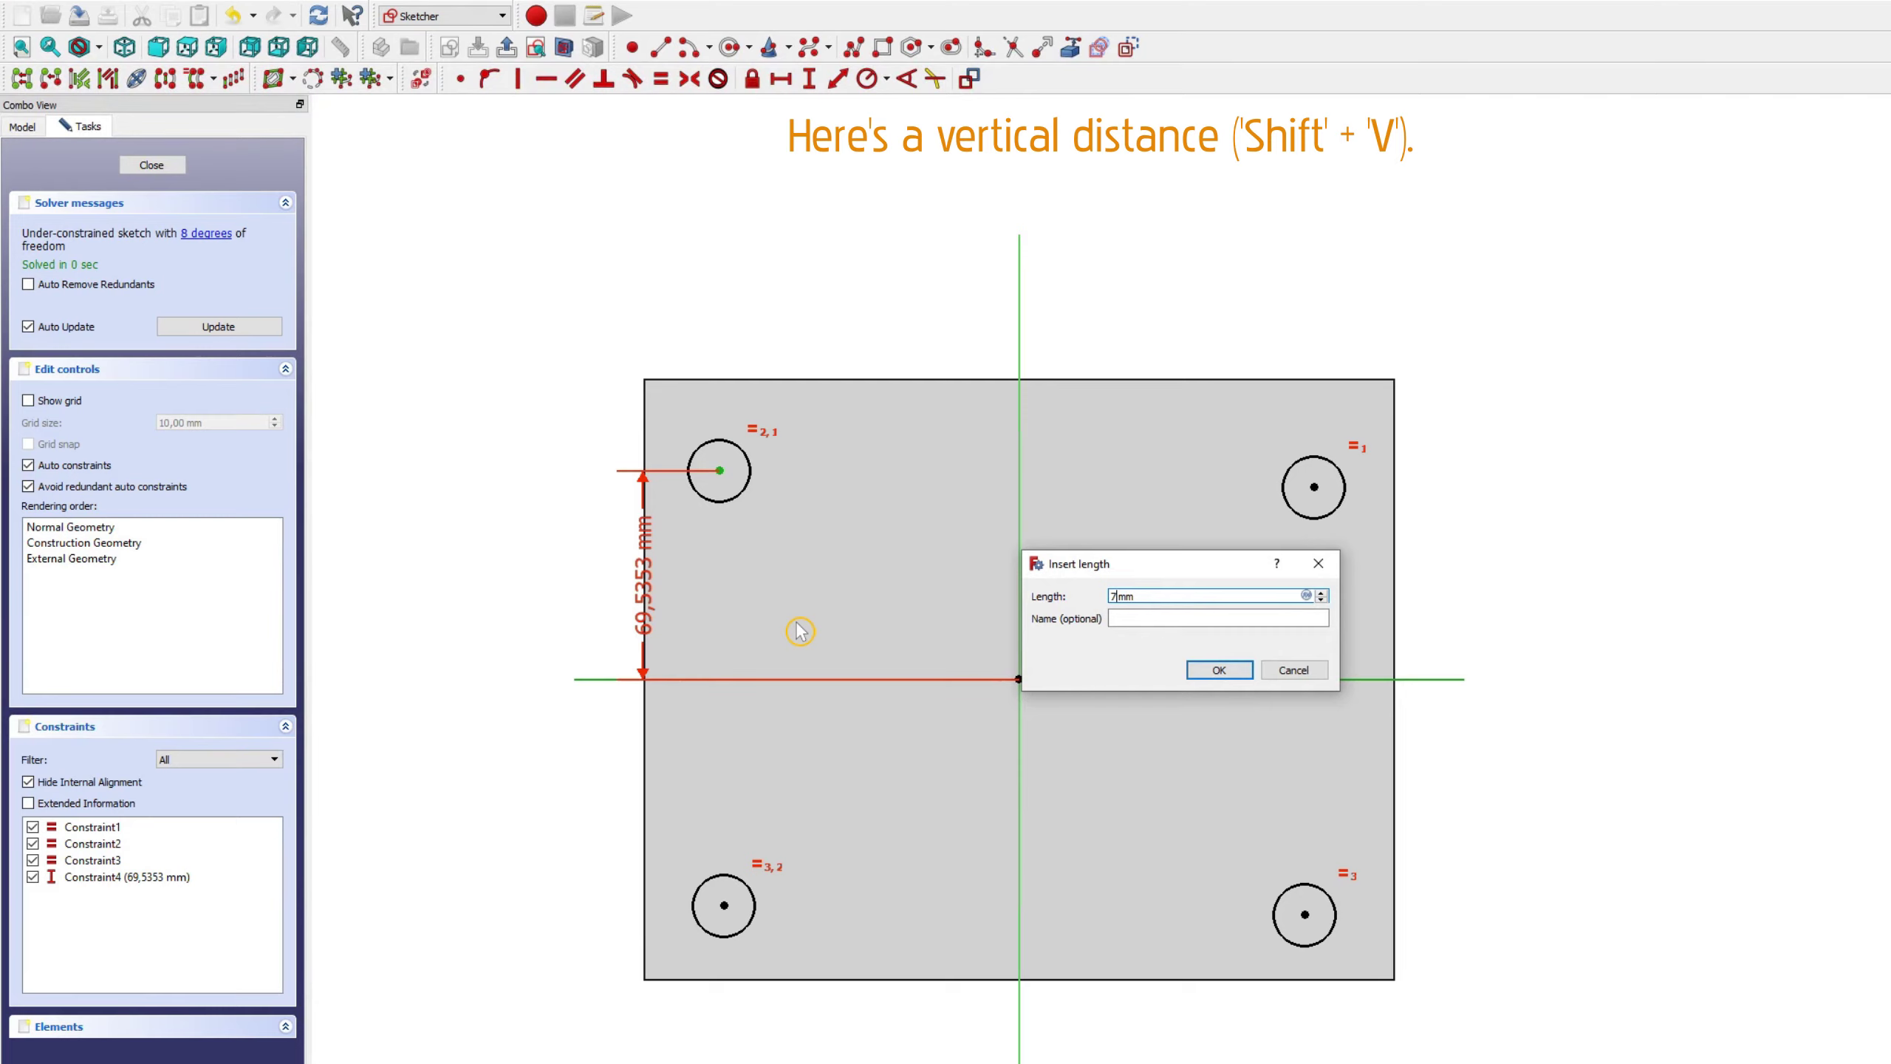
text(0)
key(Return)
drag(642, 592, 590, 581)
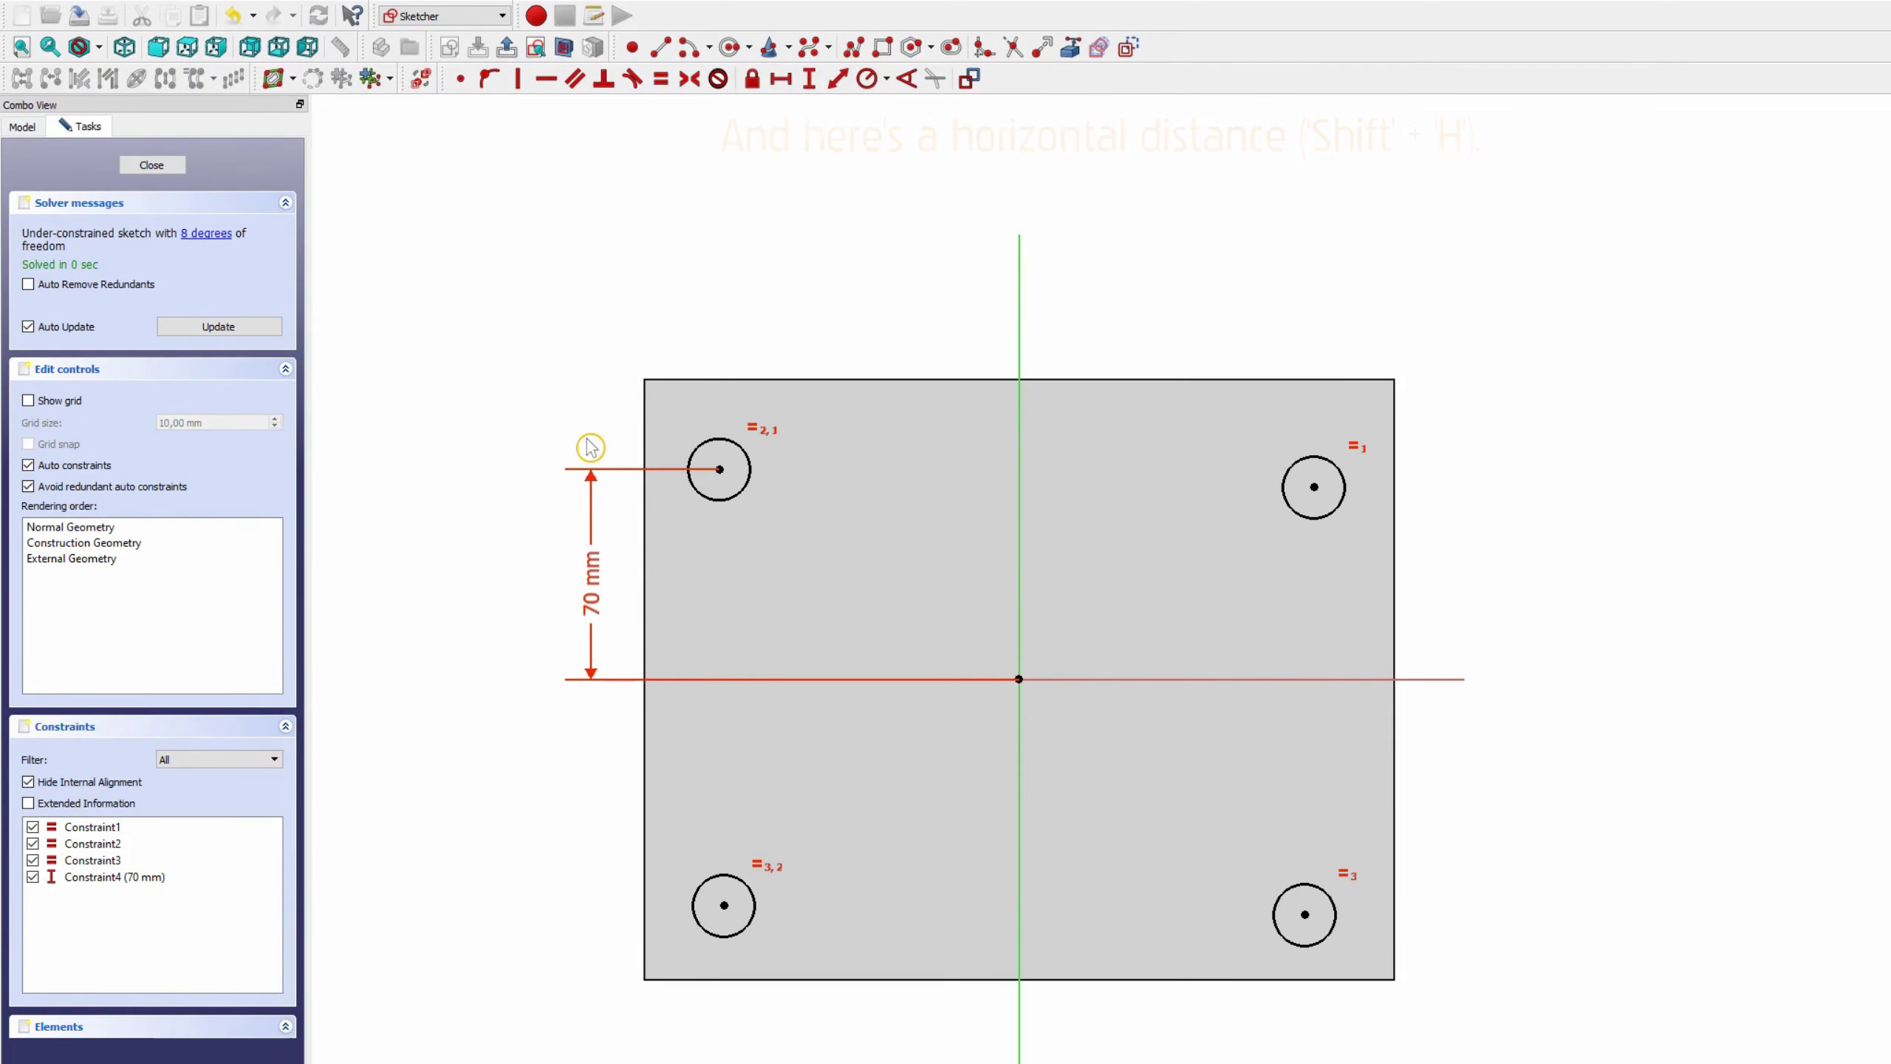
Step: Place the top-left circle centre 110 mm left of the origin with radius 8,1 mm
click(720, 469)
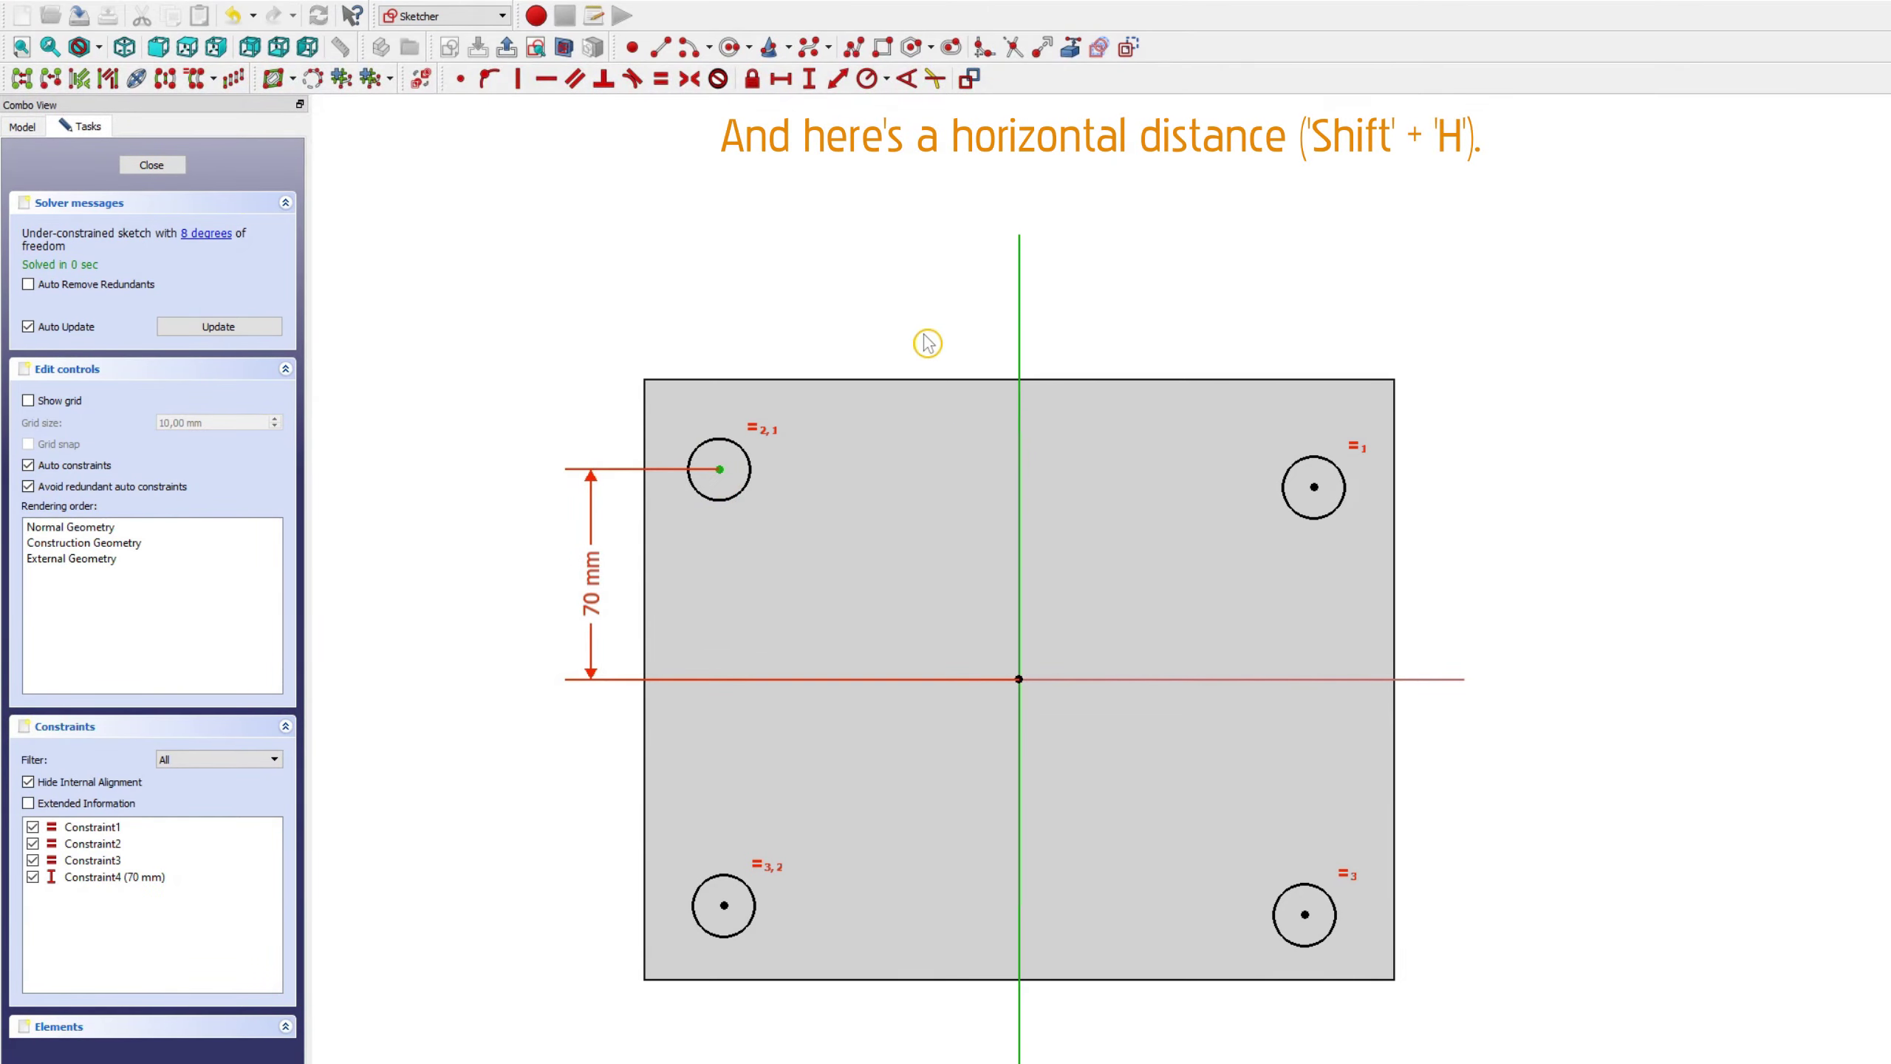
key(shift+h)
text(110)
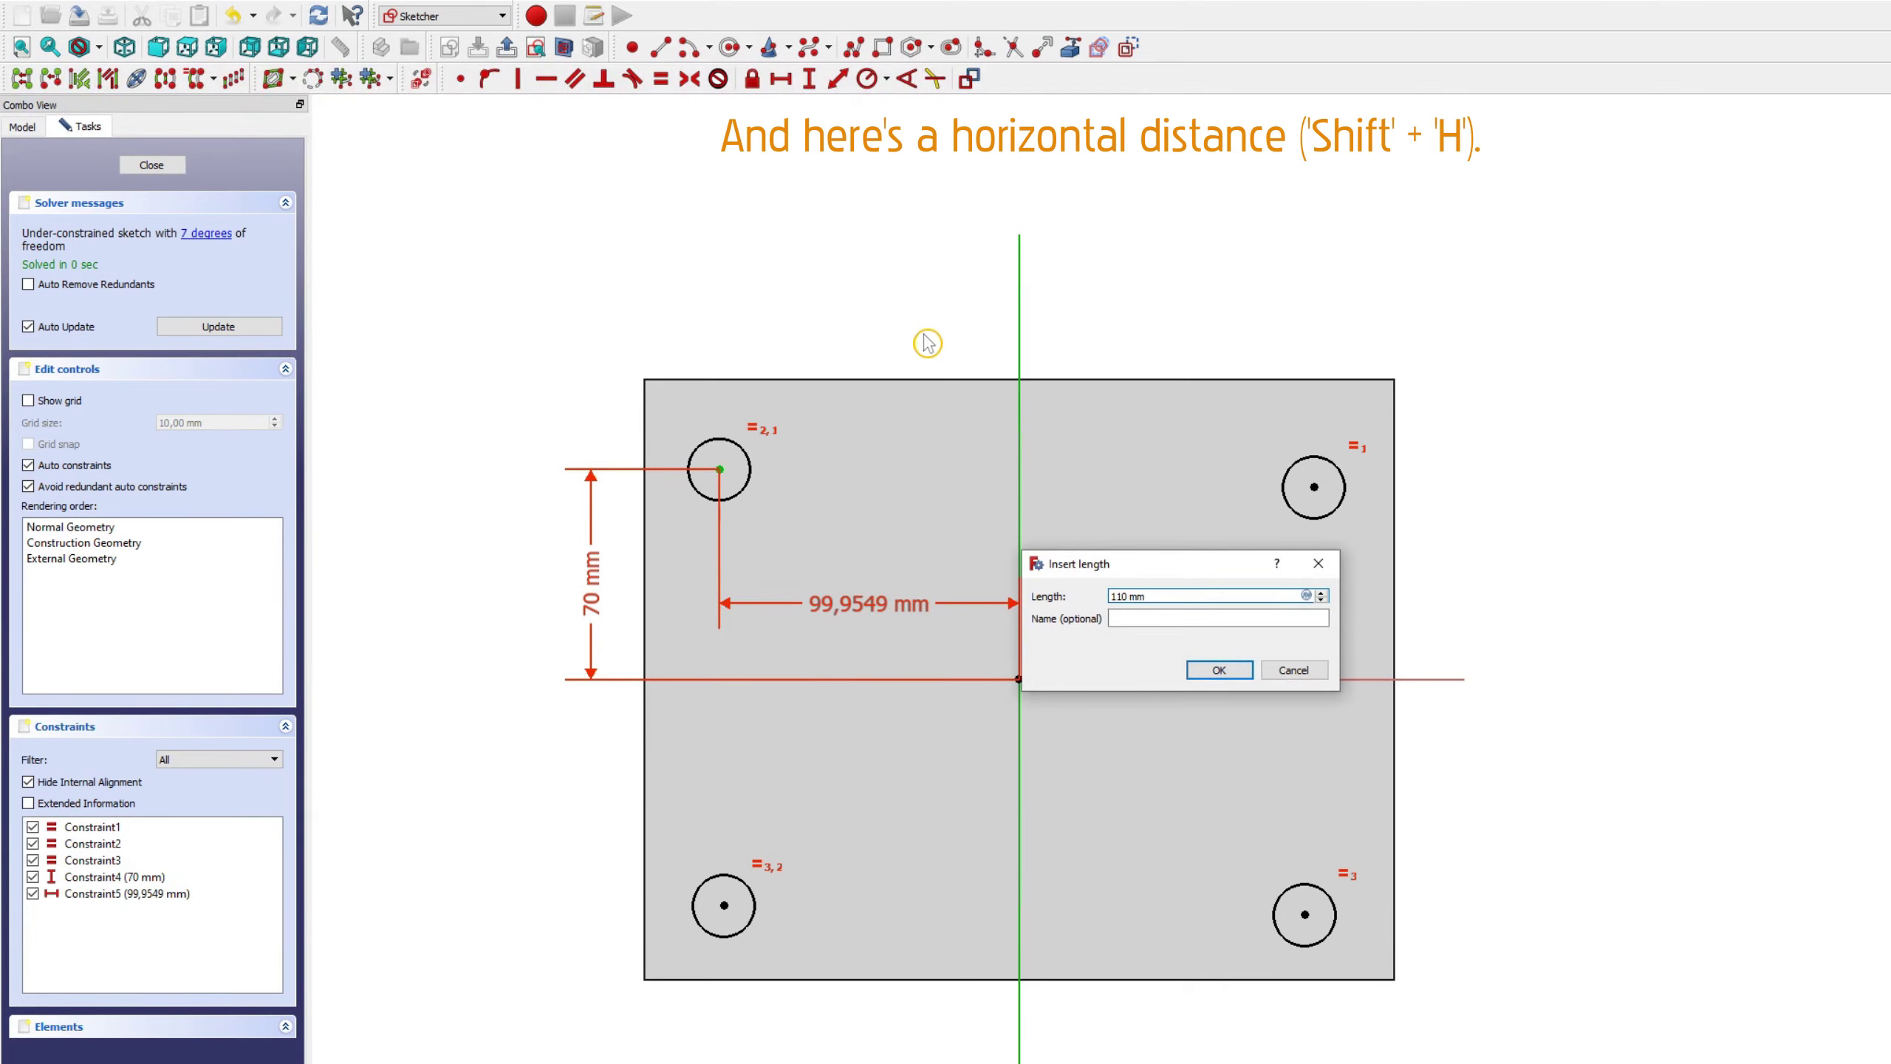
key(Return)
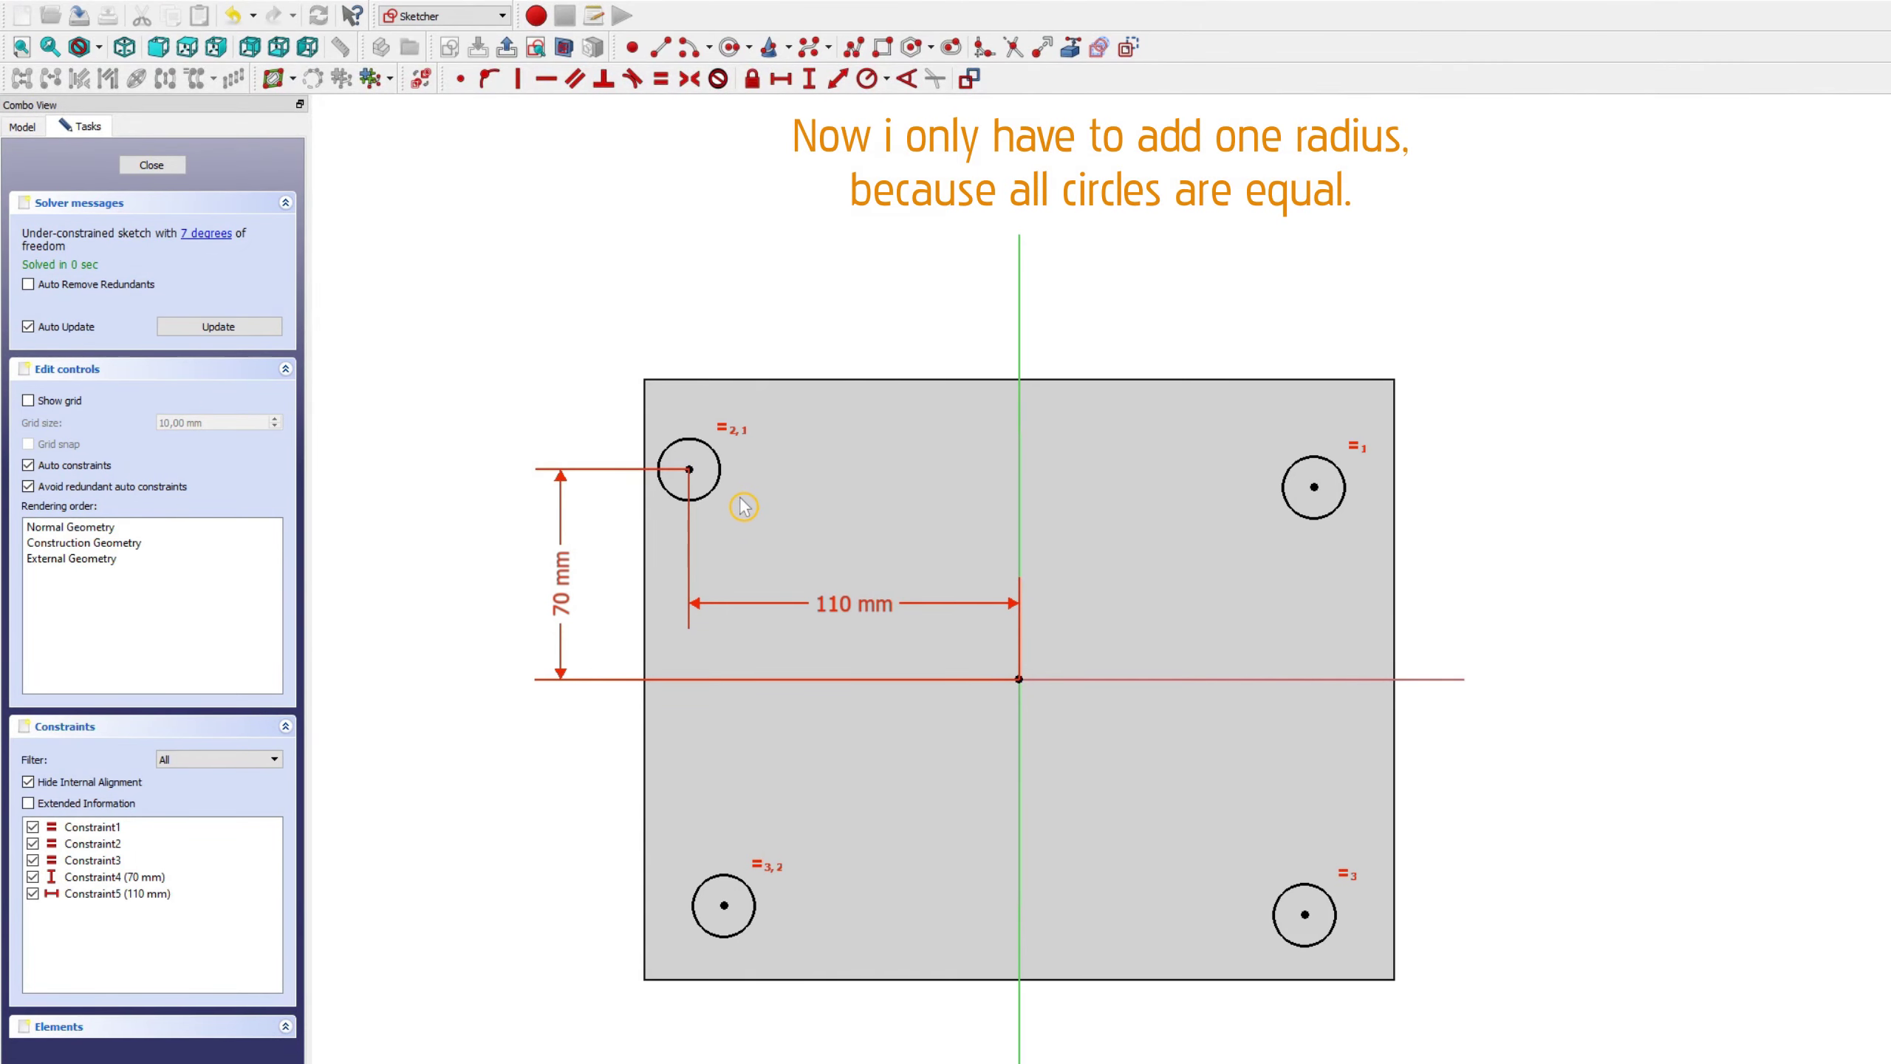
click(712, 491)
click(867, 78)
text(8,1)
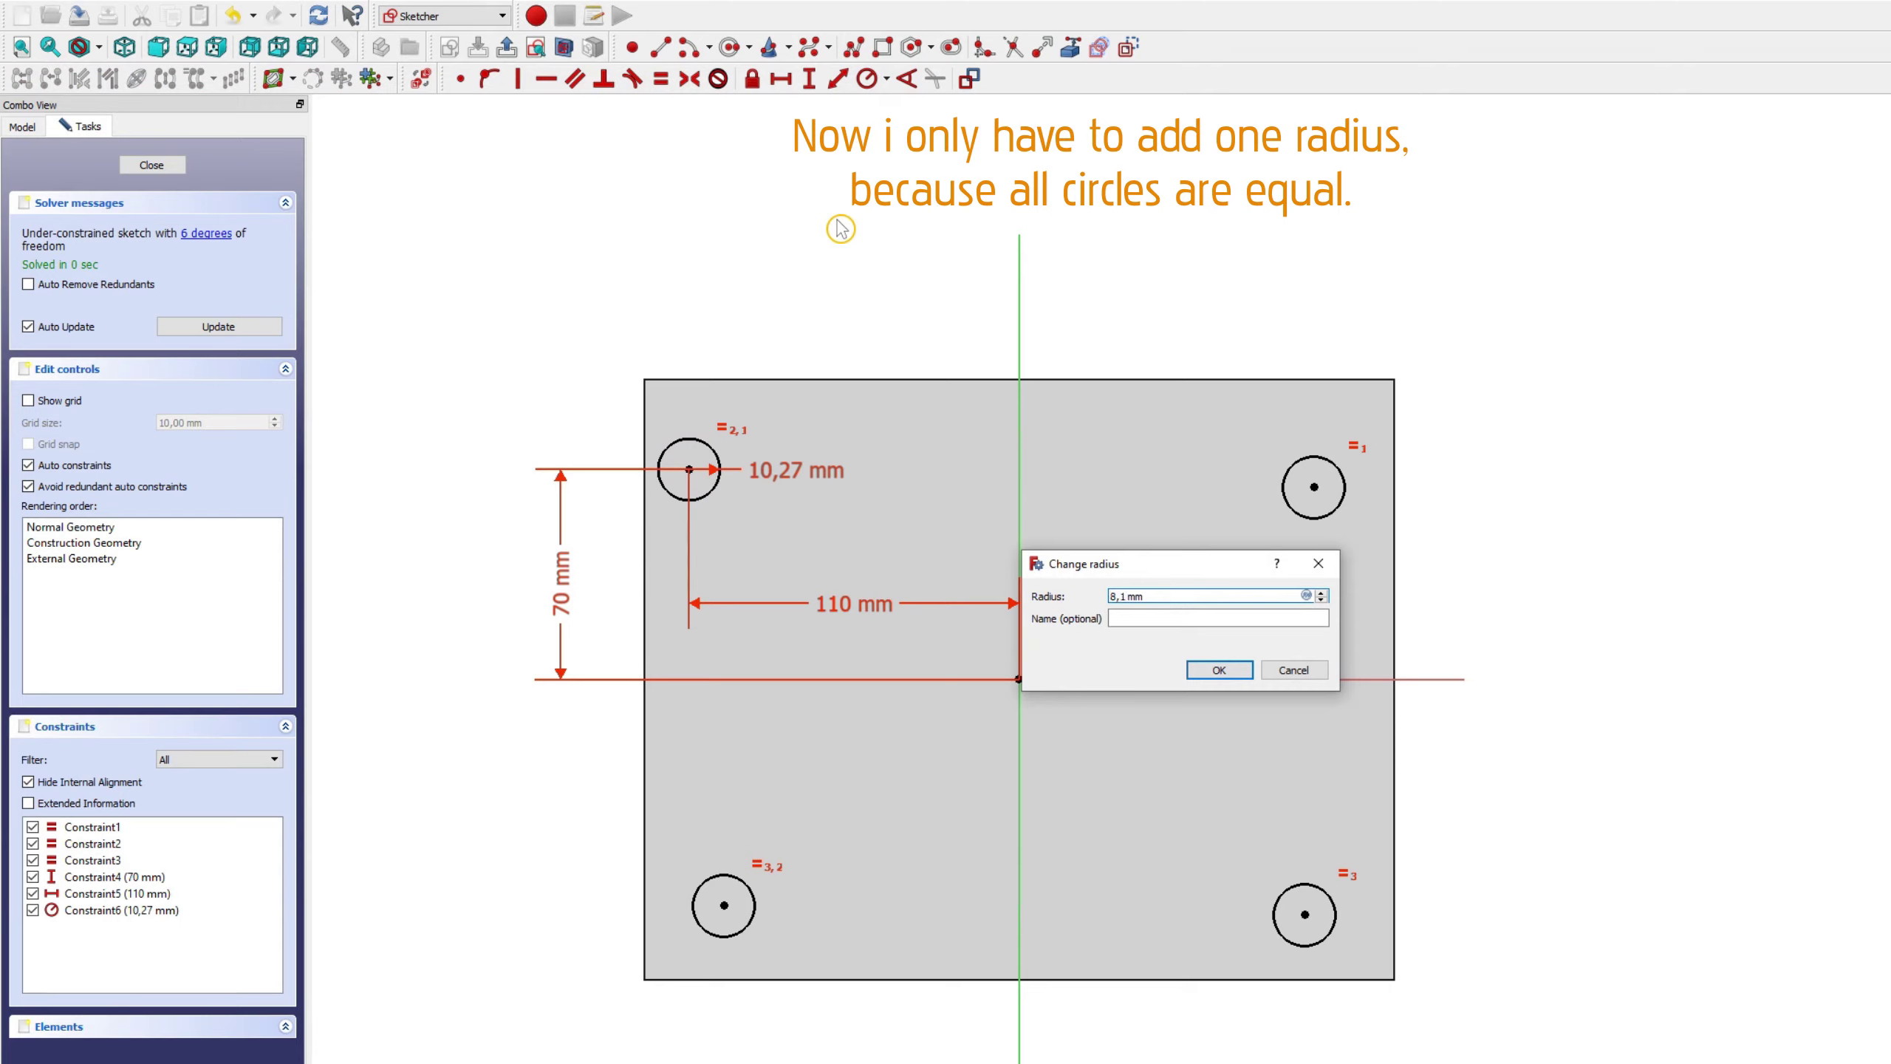
key(Return)
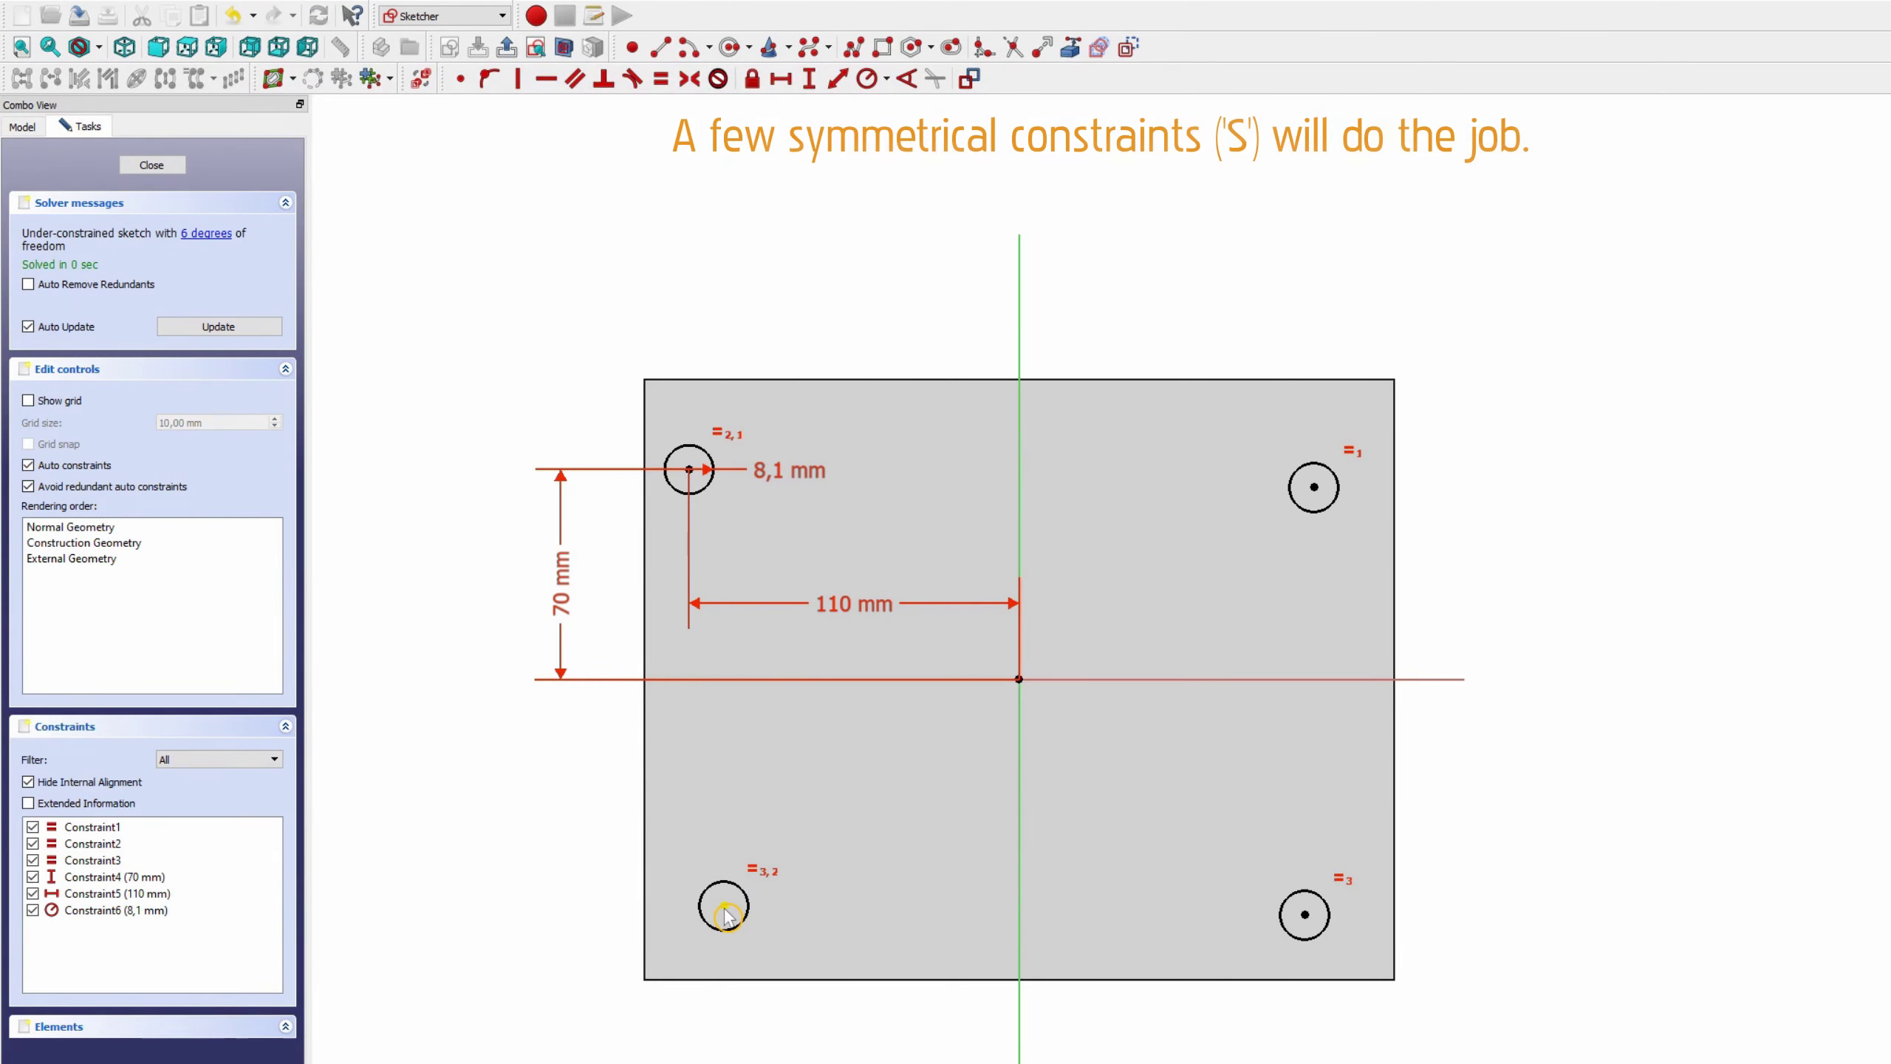
Step: Make the left circles symmetric about the horizontal axis and the top circles about the vertical axis
drag(726, 894, 637, 894)
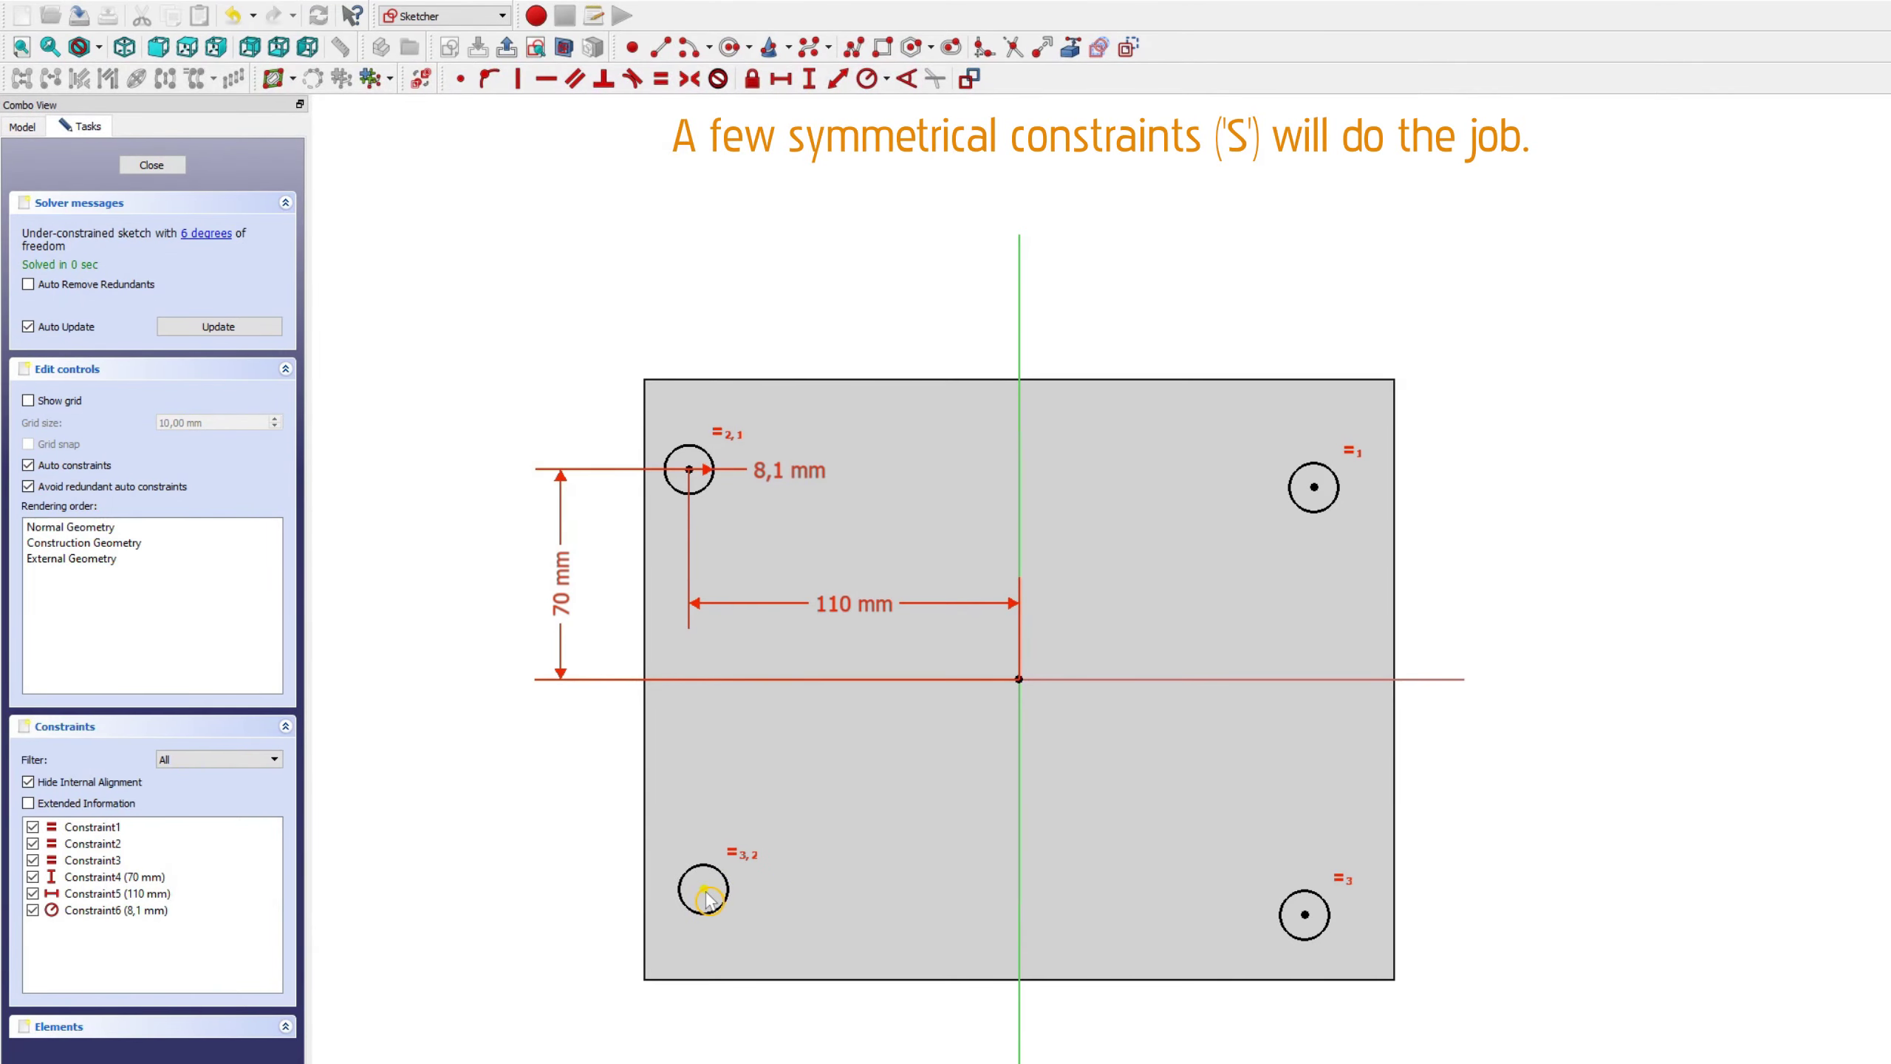
click(703, 889)
click(1126, 680)
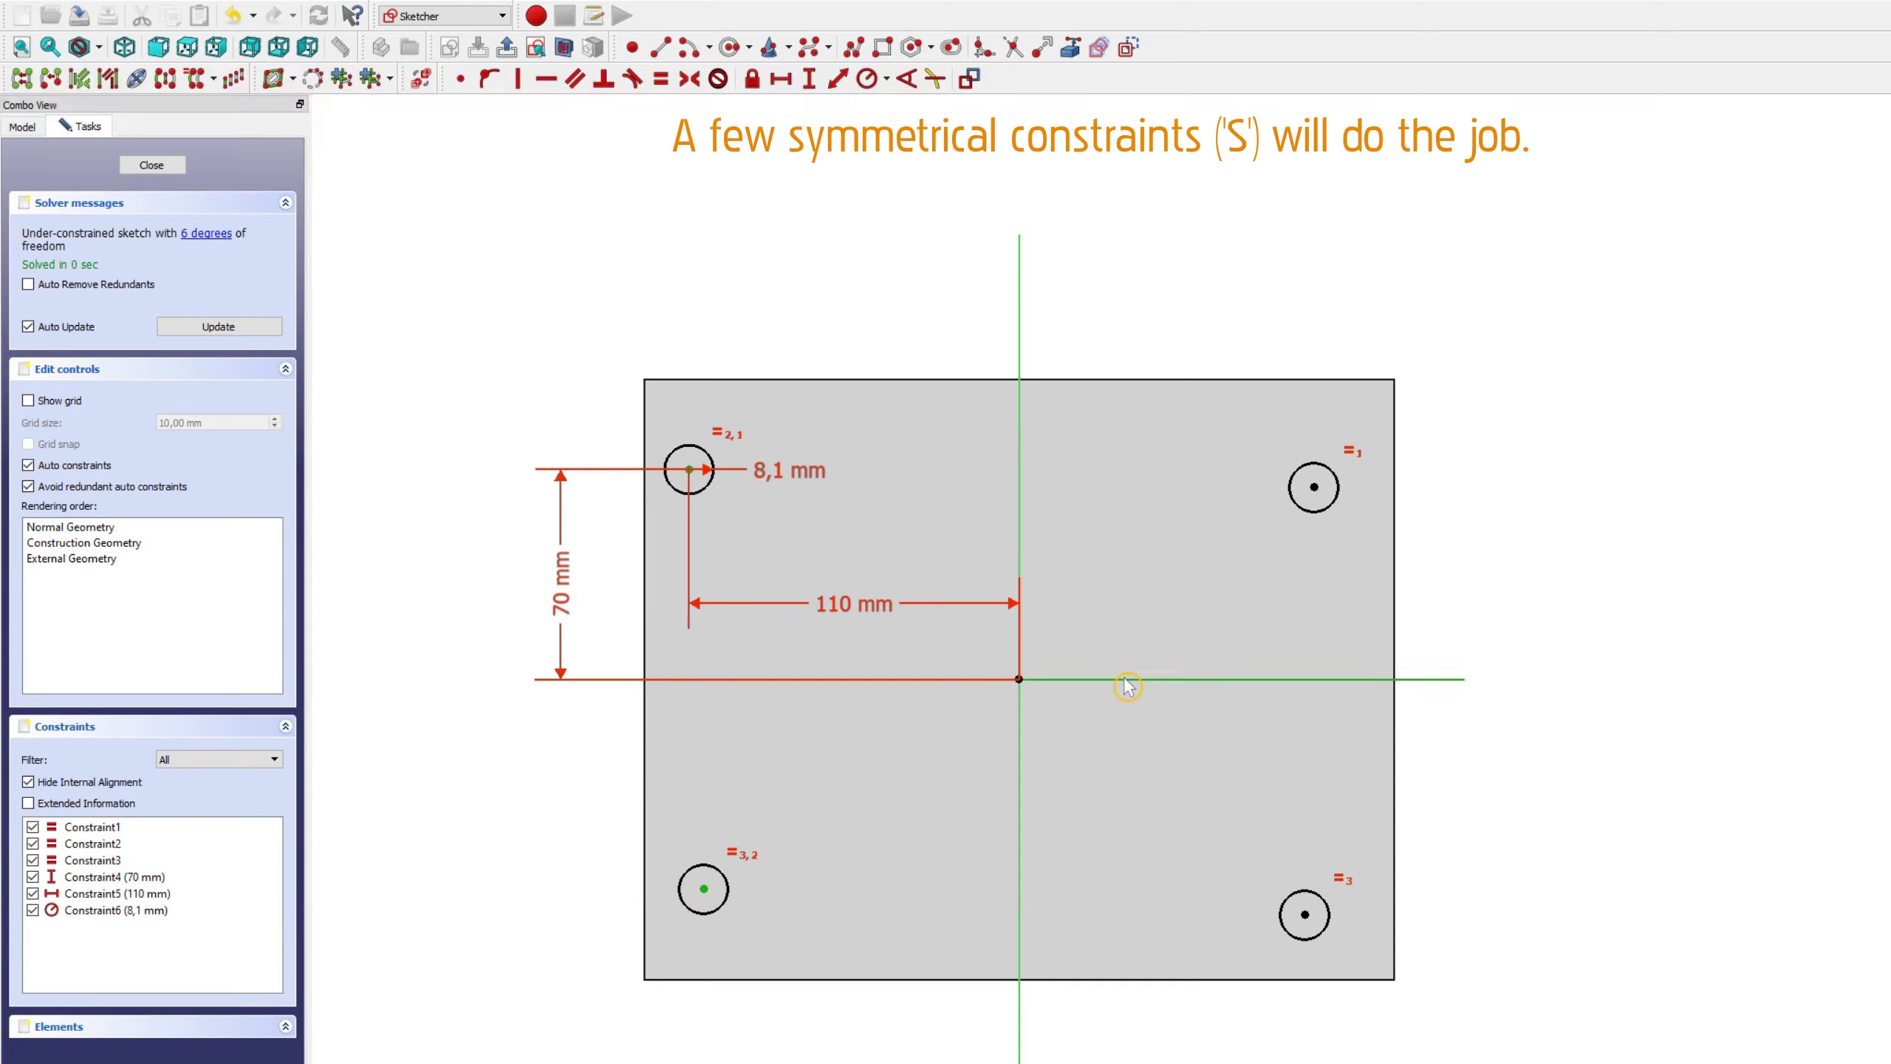
key(s)
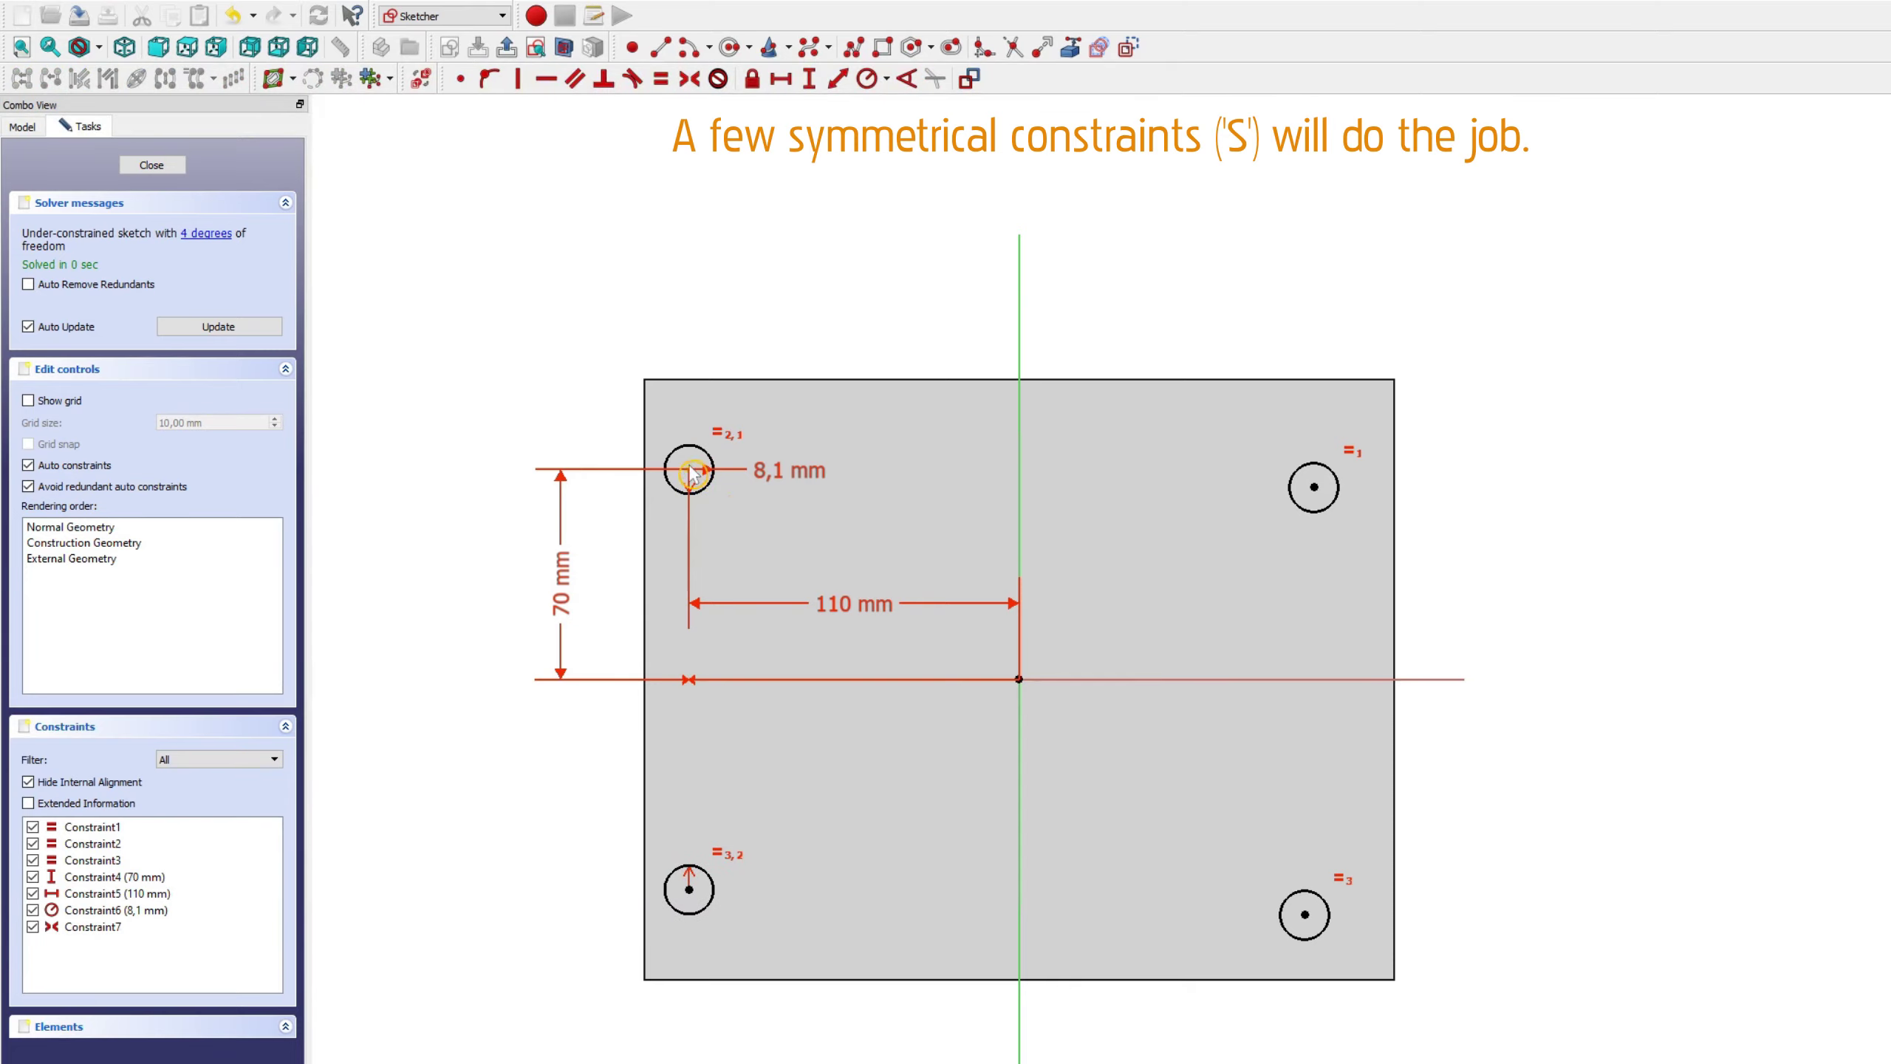
click(689, 470)
click(1314, 489)
click(1019, 492)
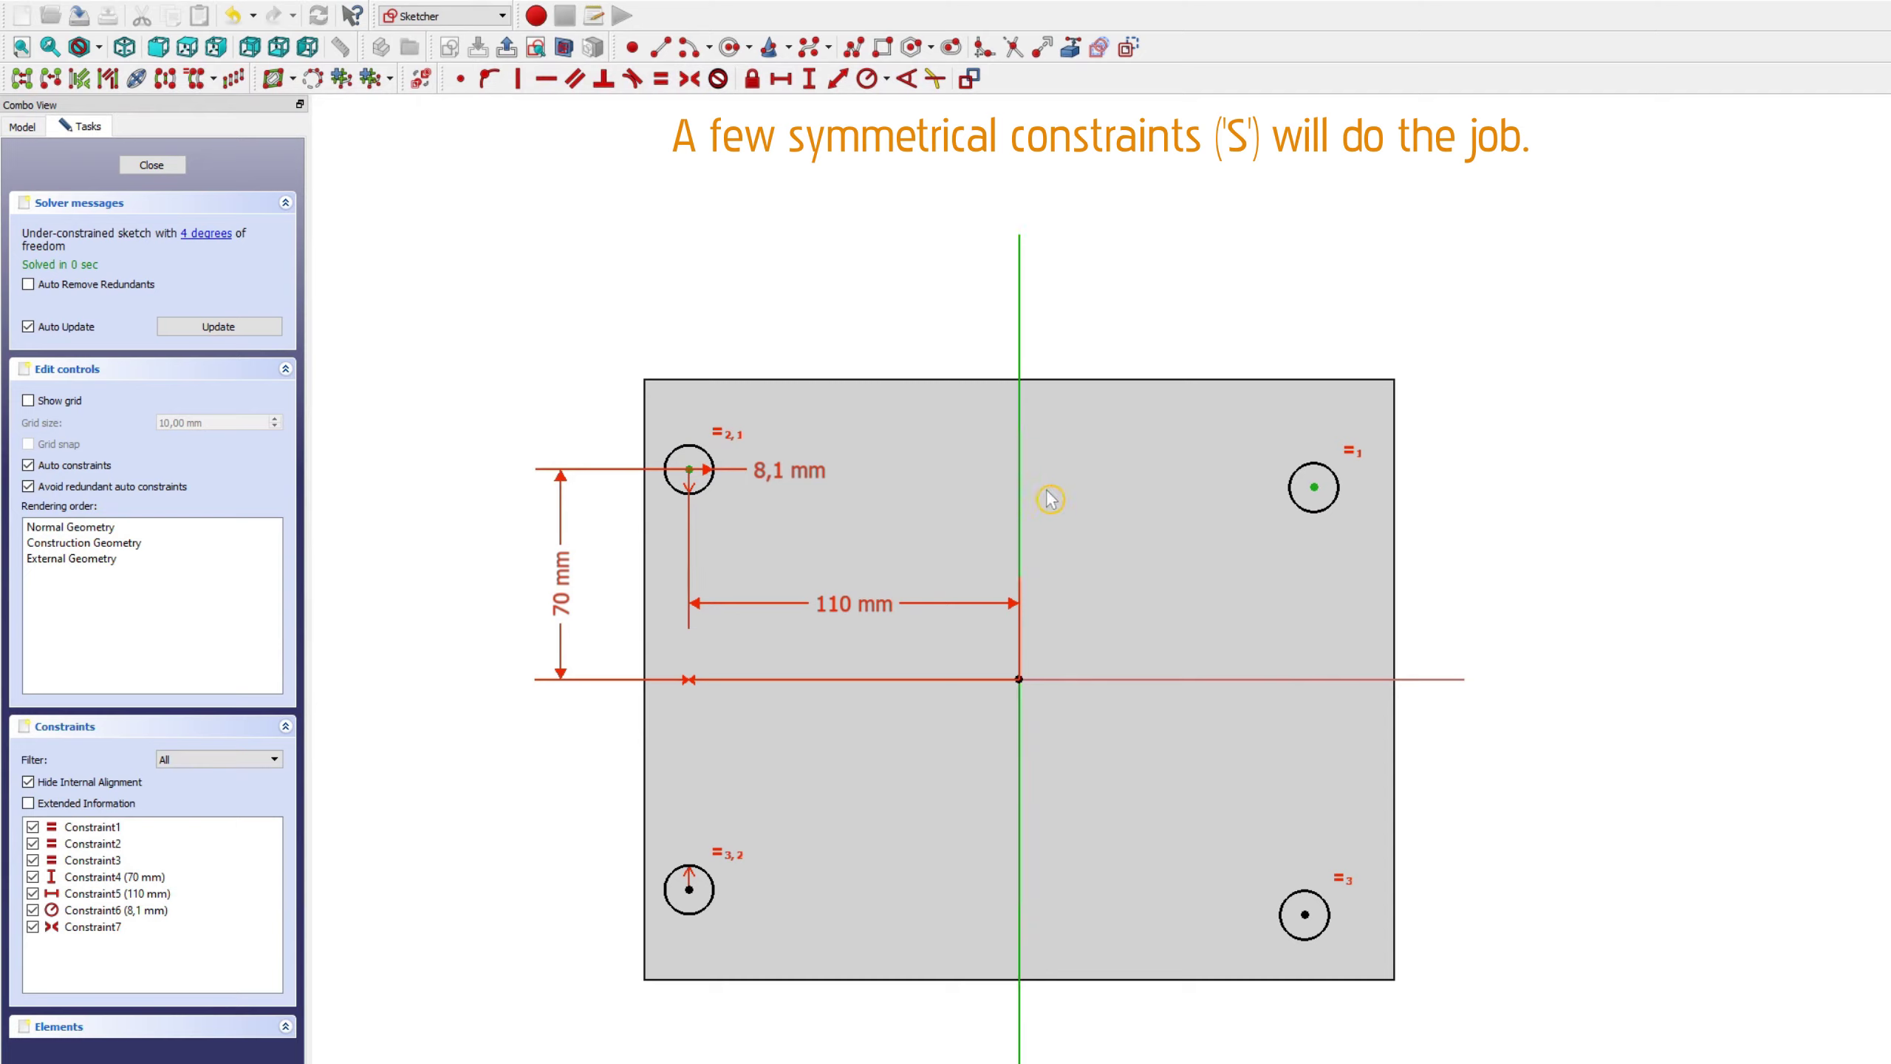
key(s)
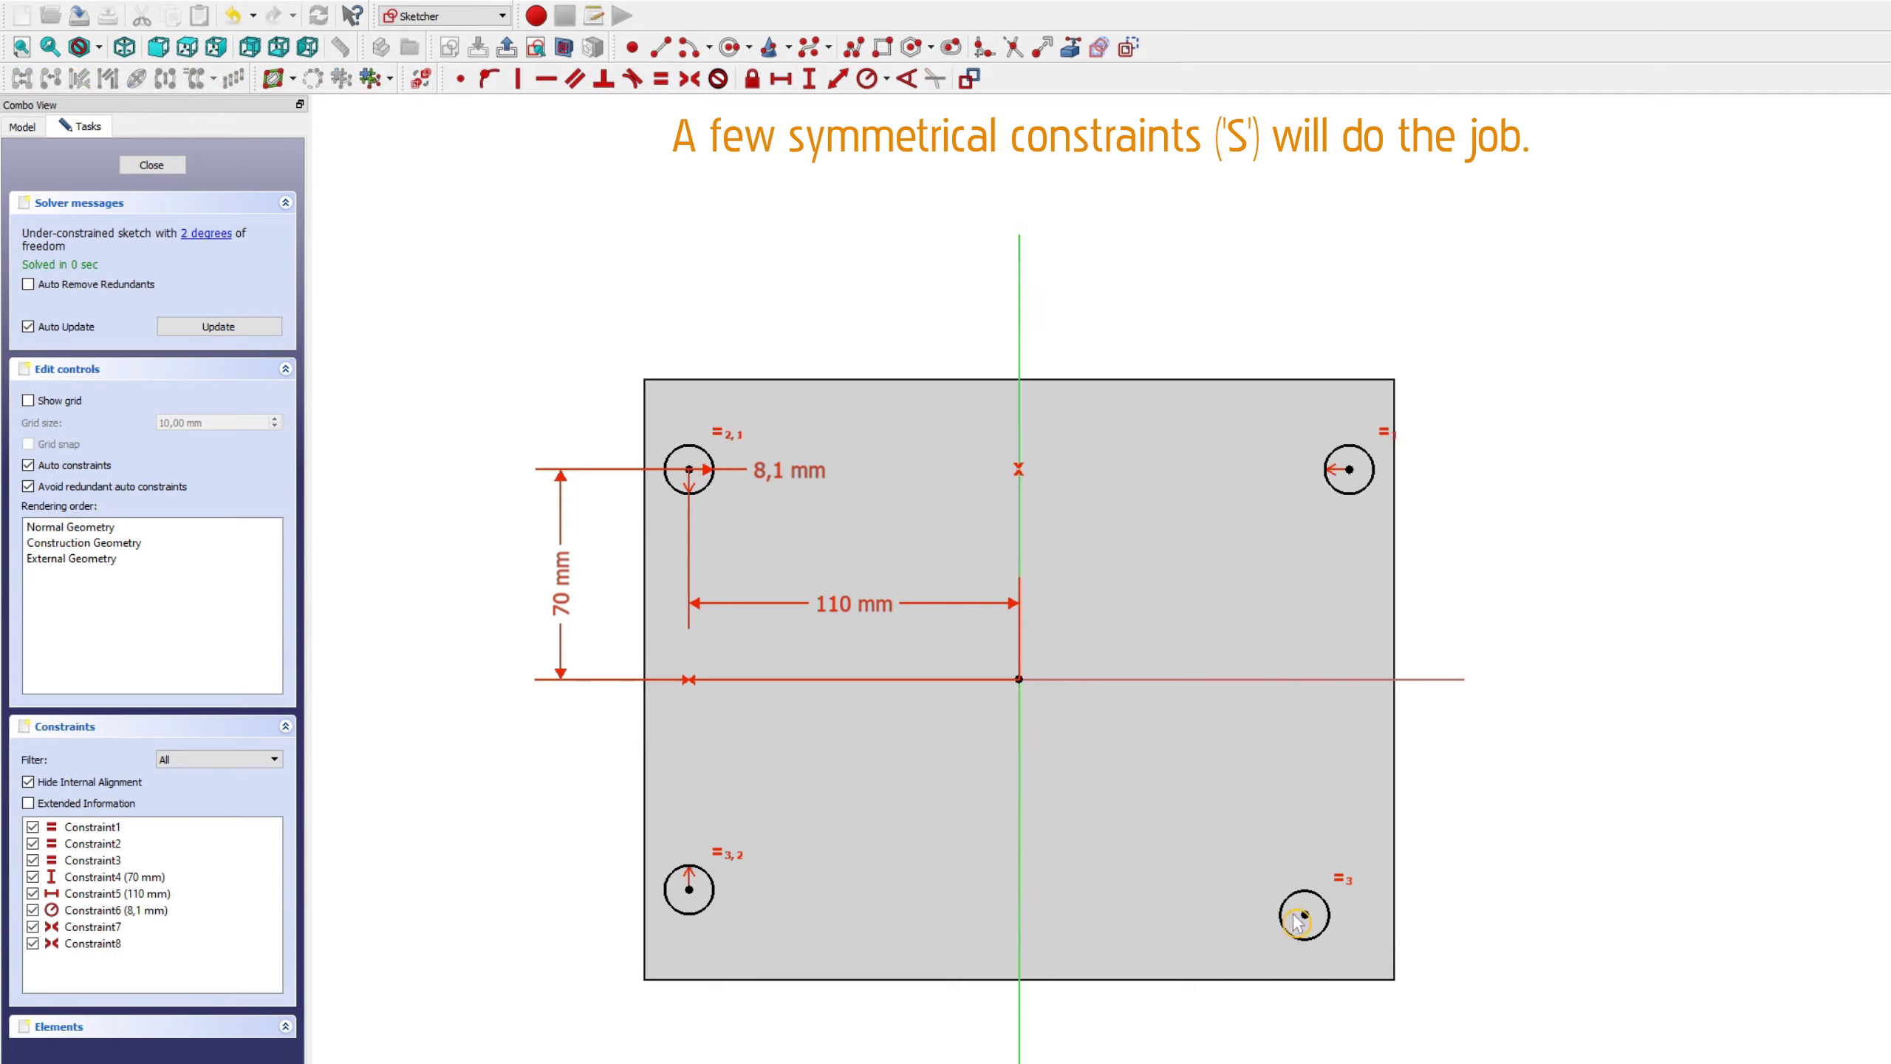
Step: Make the bottom circles symmetric to fully constrain the sketch, then close it
click(1305, 915)
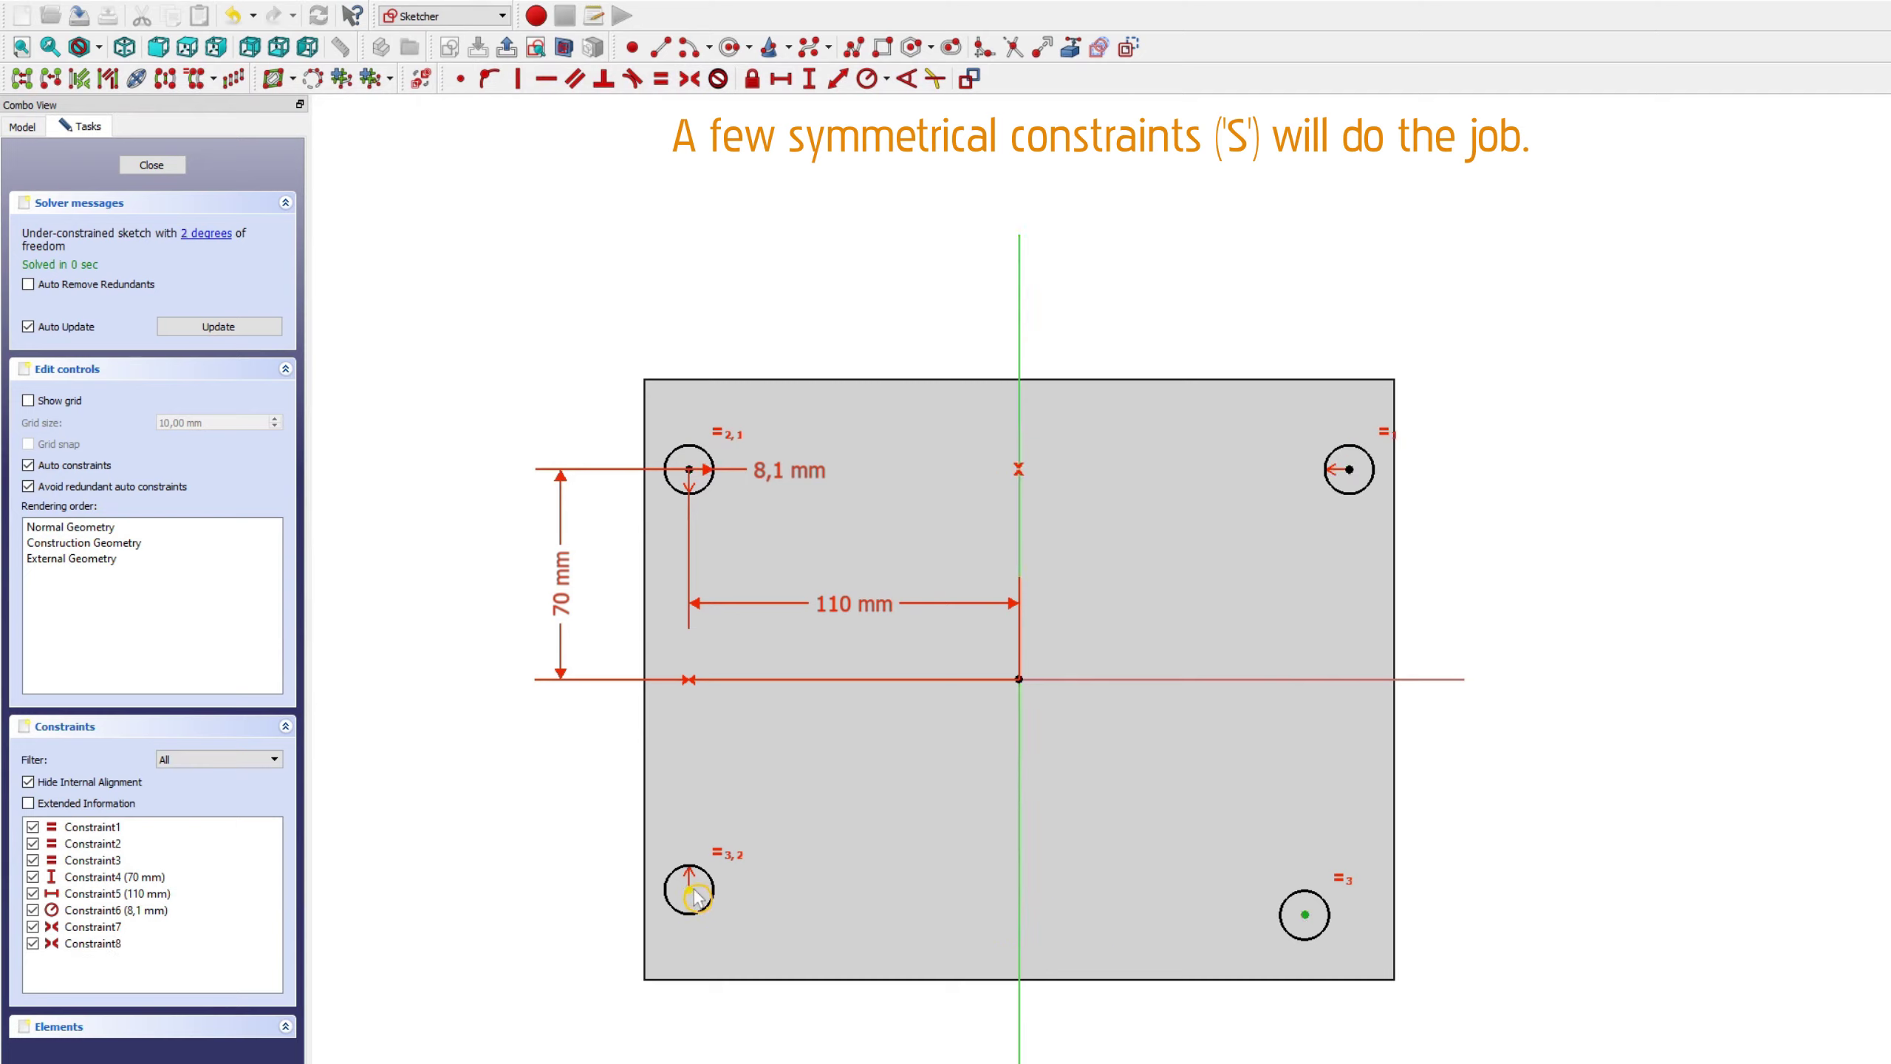
click(1015, 902)
key(s)
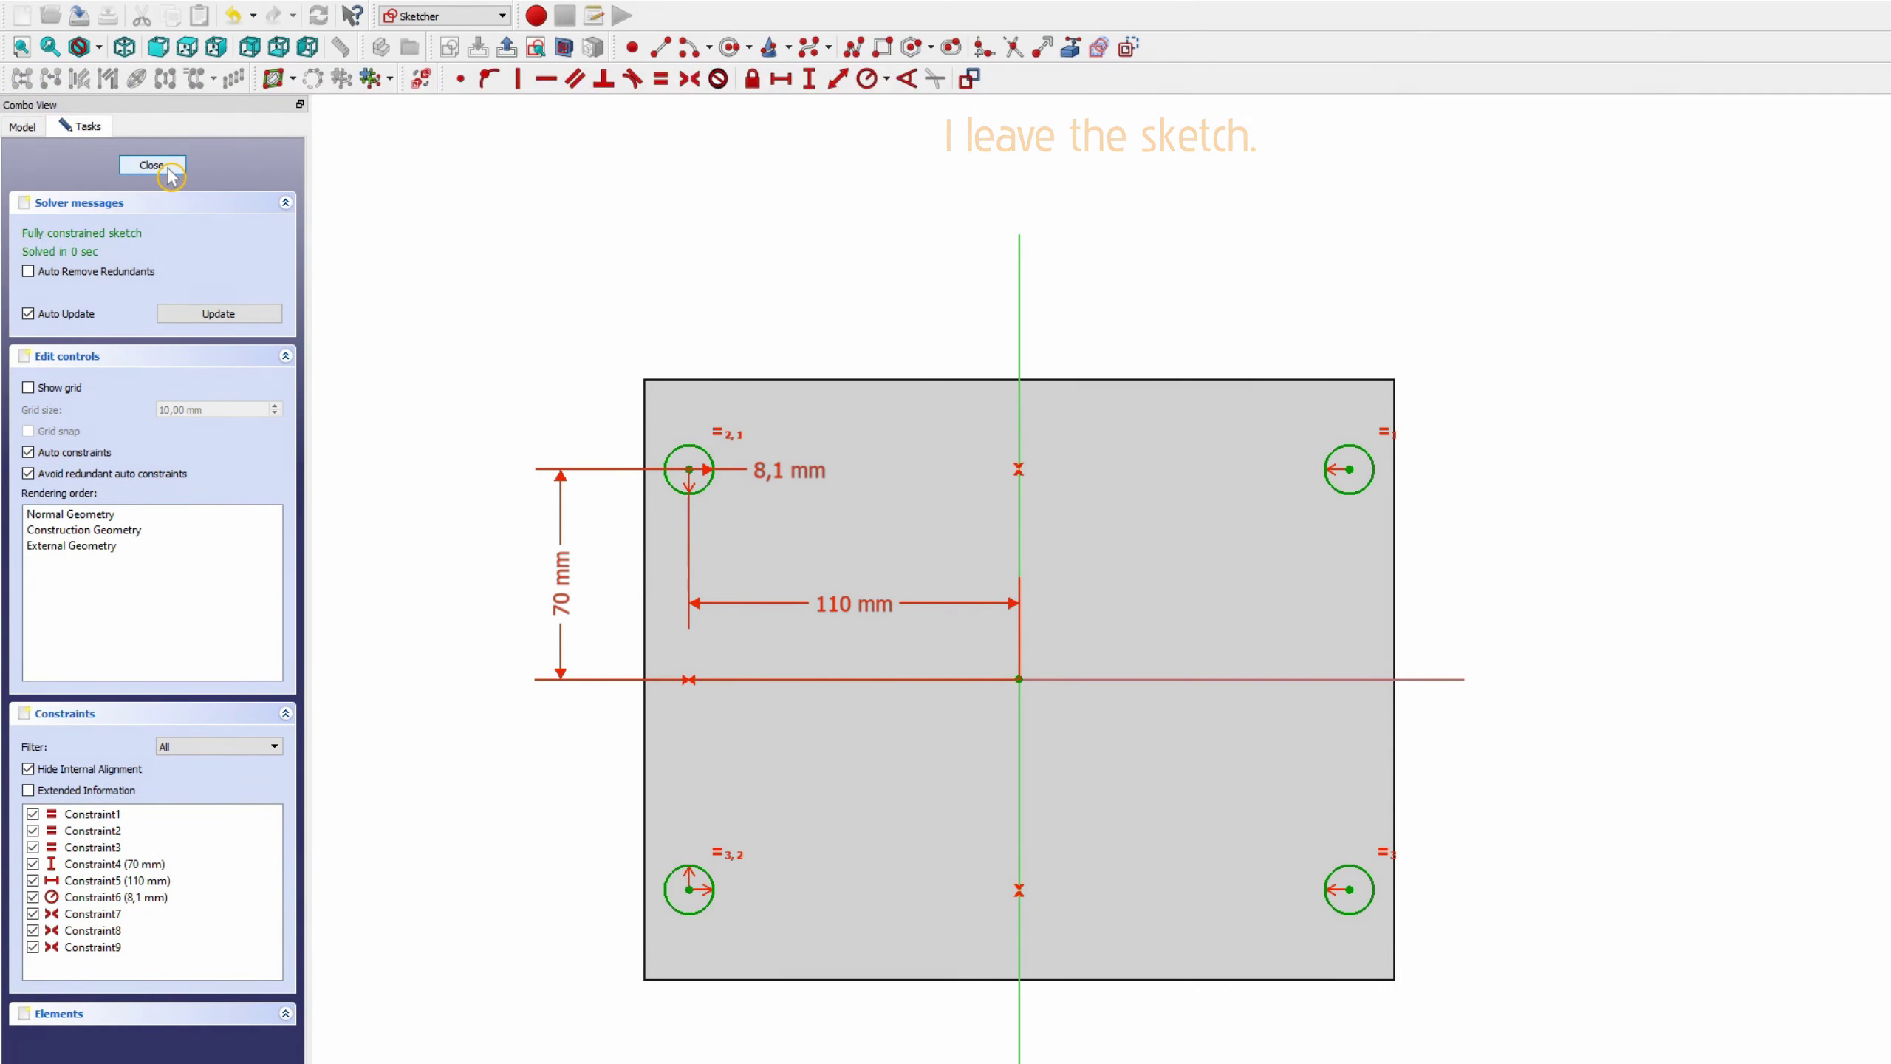
click(151, 165)
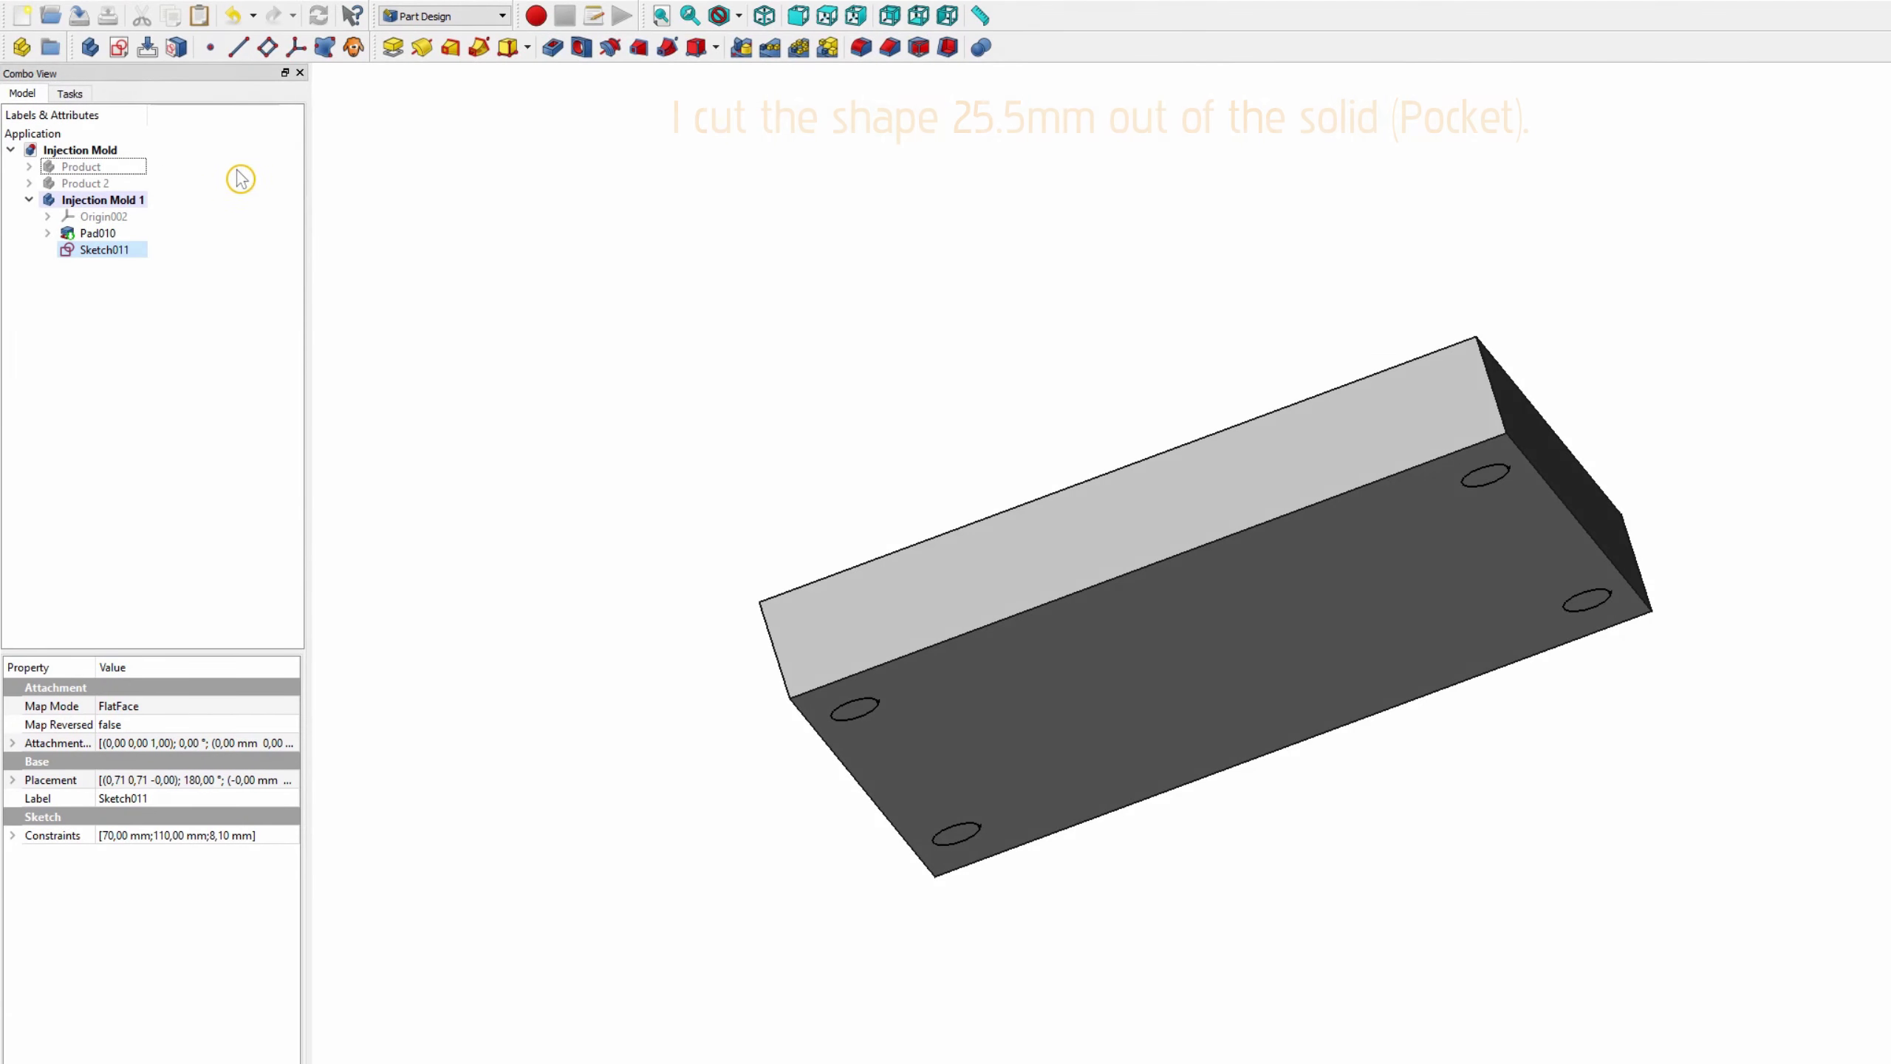
Step: Pocket the pin-hole sketch 25,5 mm deep into the mold plate
click(552, 49)
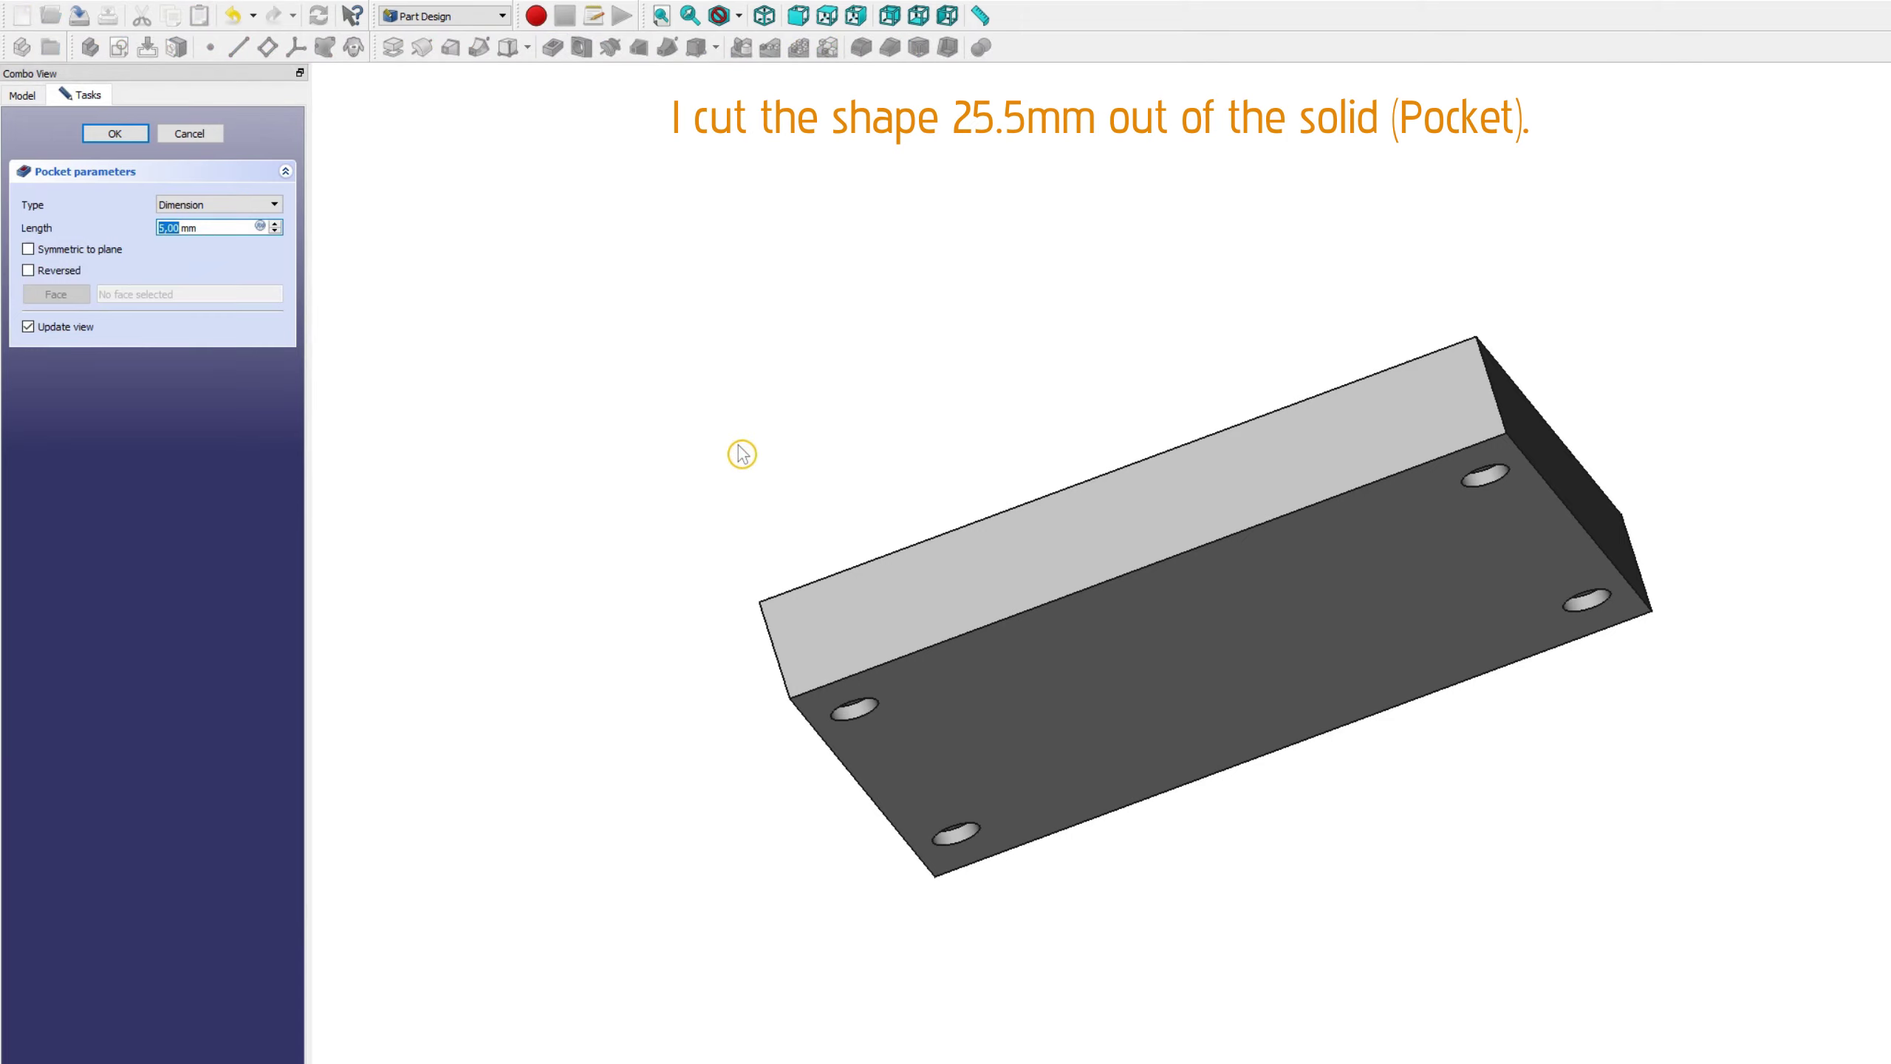
mouse_move(742, 453)
middle_down()
mouse_move(718, 371)
mouse_move(508, 236)
middle_up()
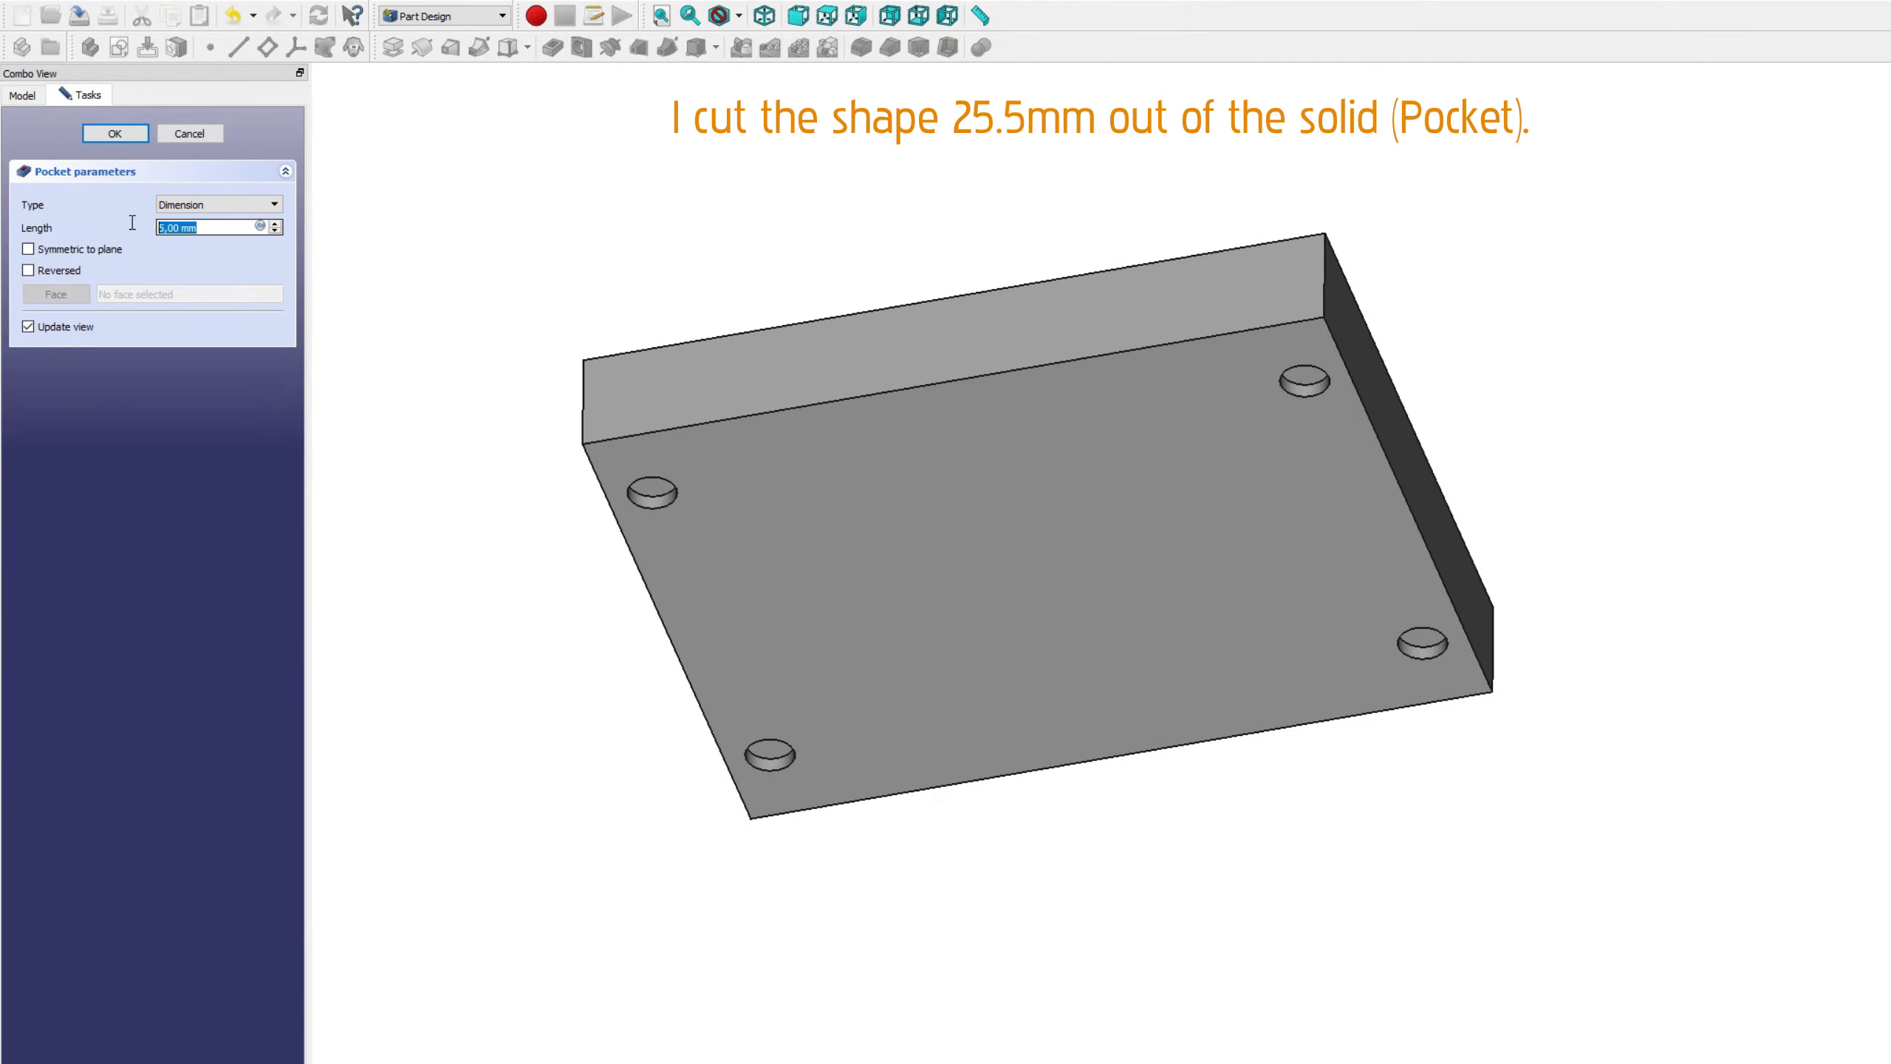
text(25)
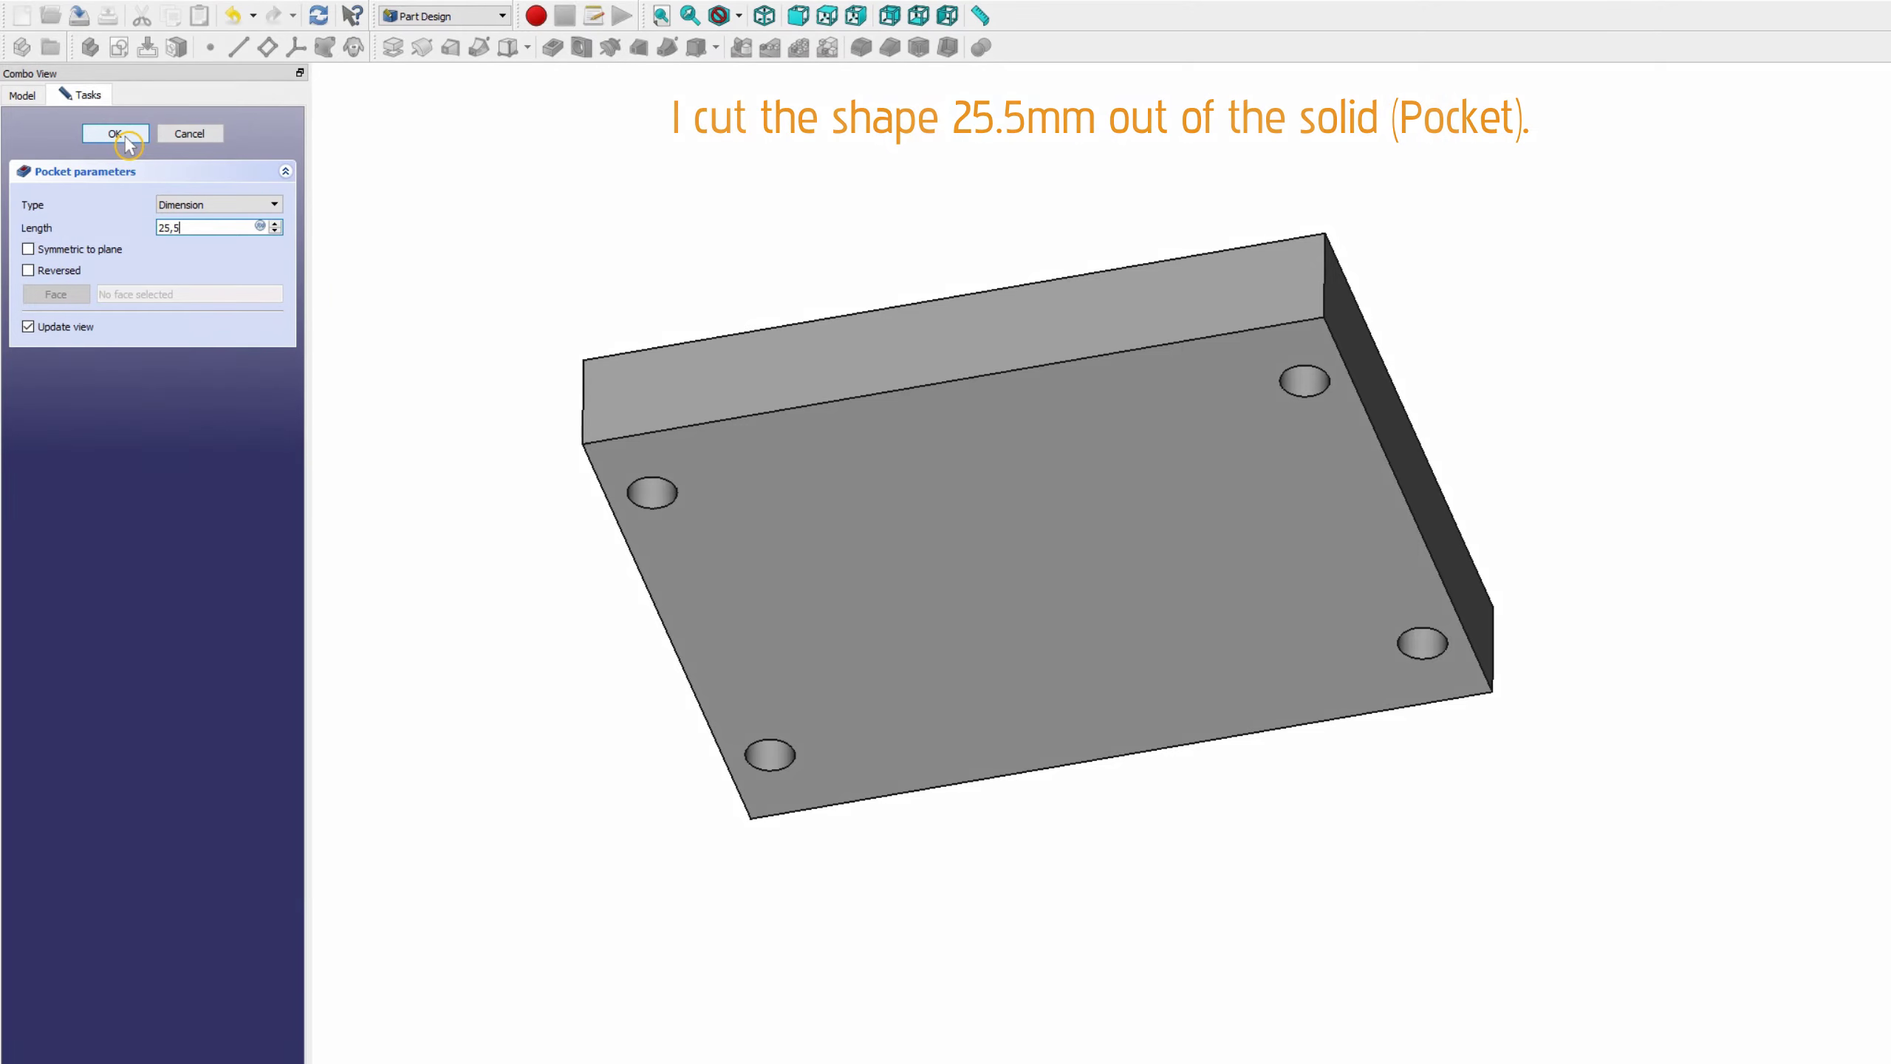
click(115, 135)
middle_drag(1029, 847, 506, 457)
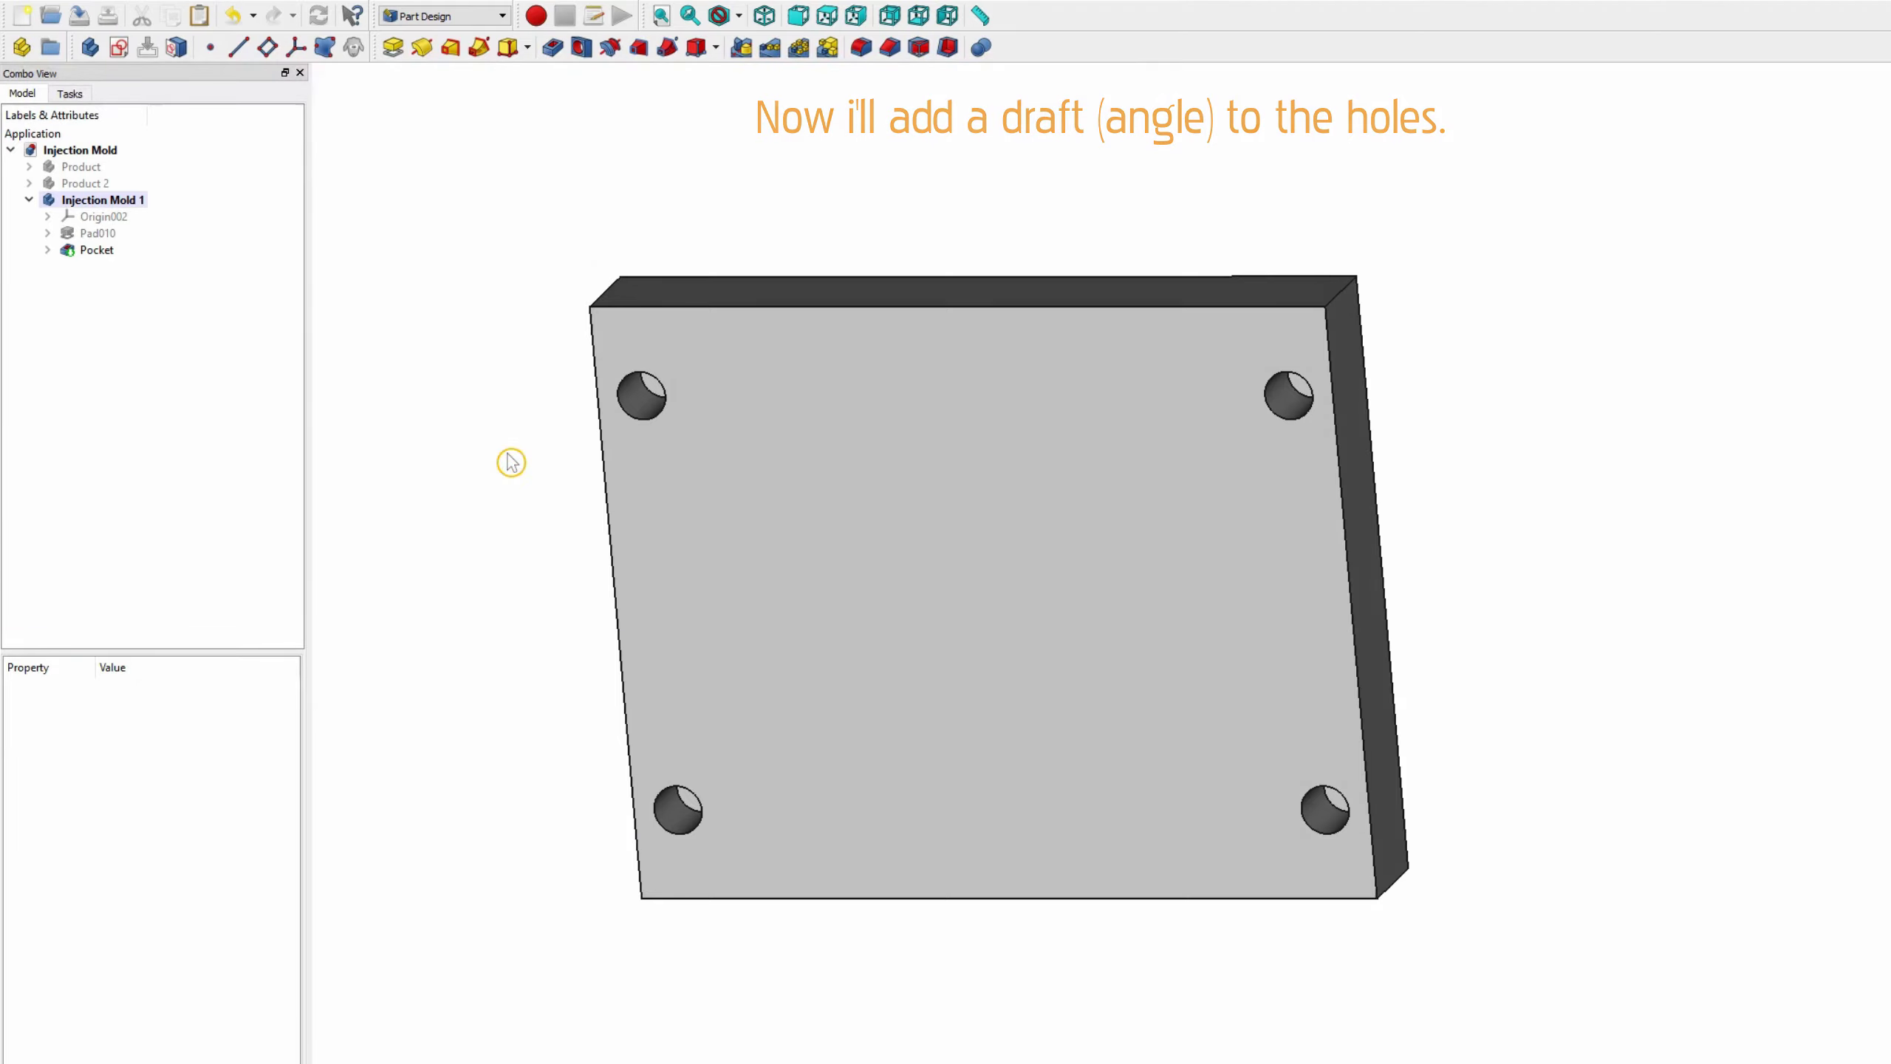
Step: Set up a 3° draft on the top-left hole wall, using the mold's bottom face as neutral plane
click(638, 412)
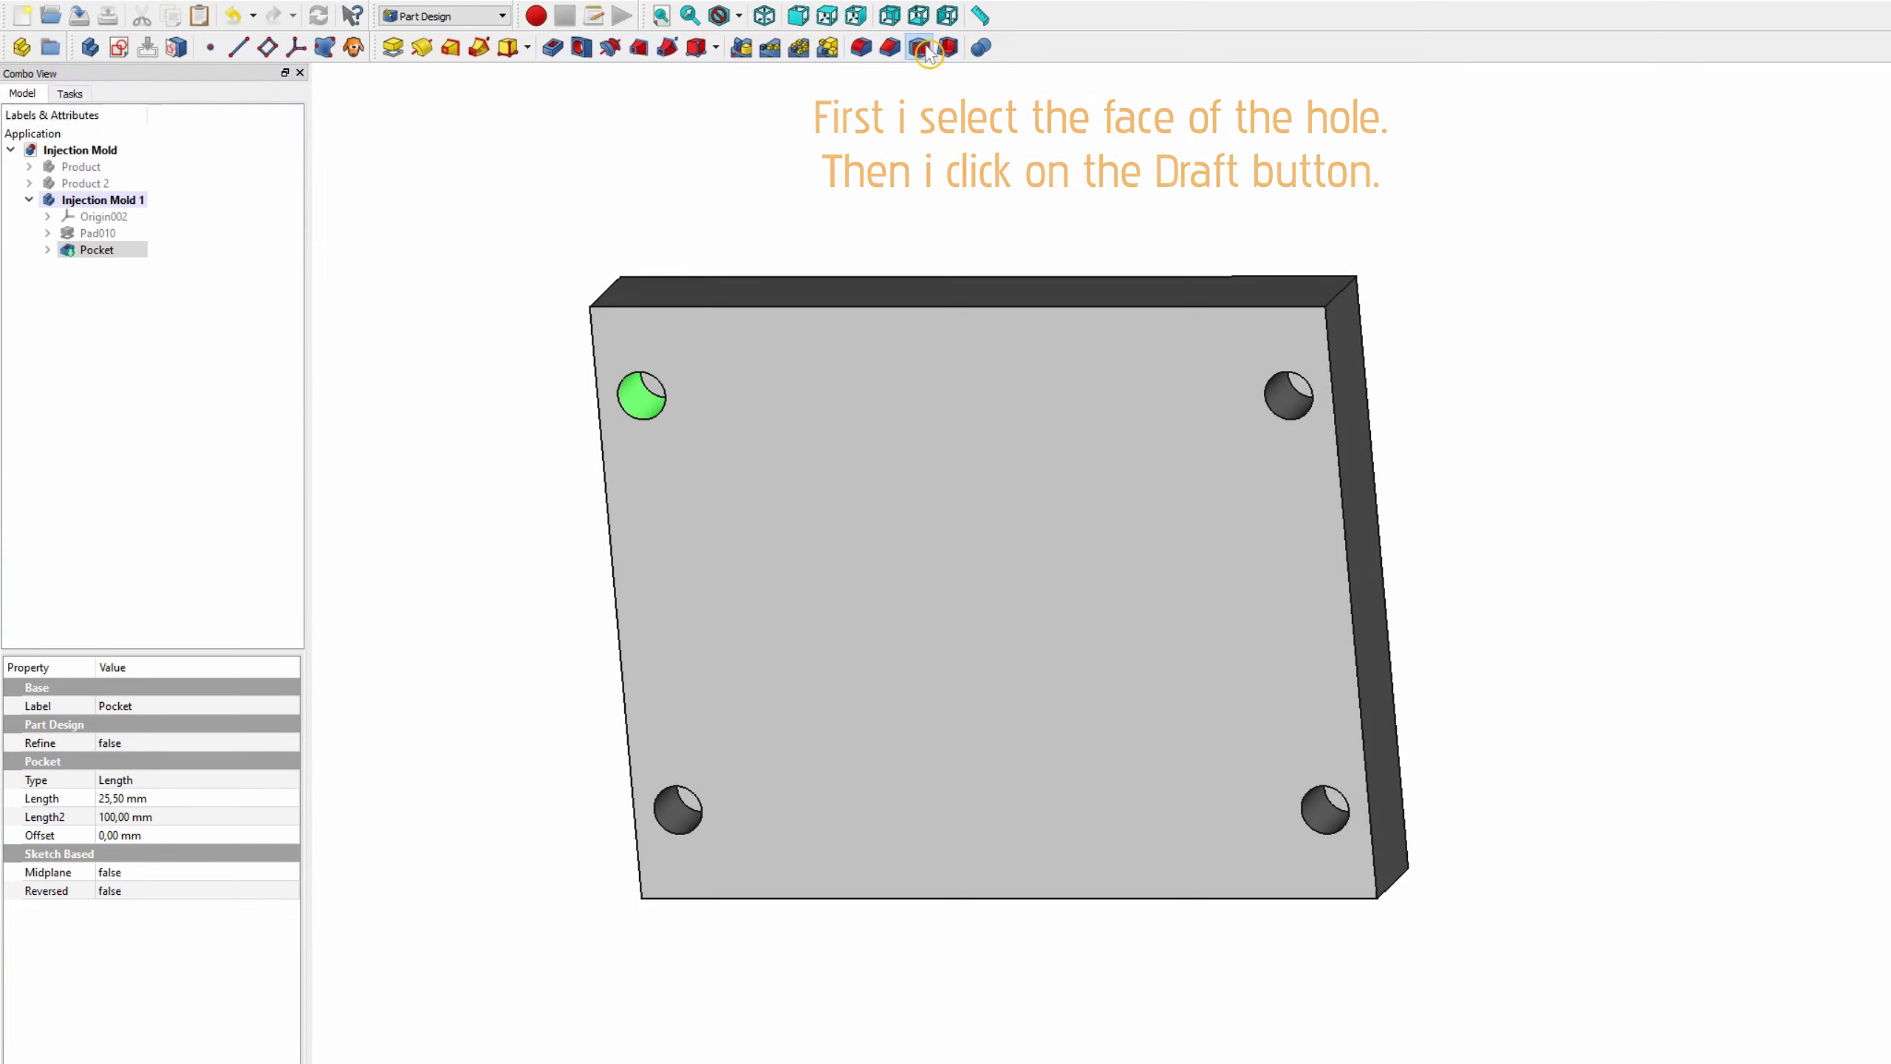
click(921, 49)
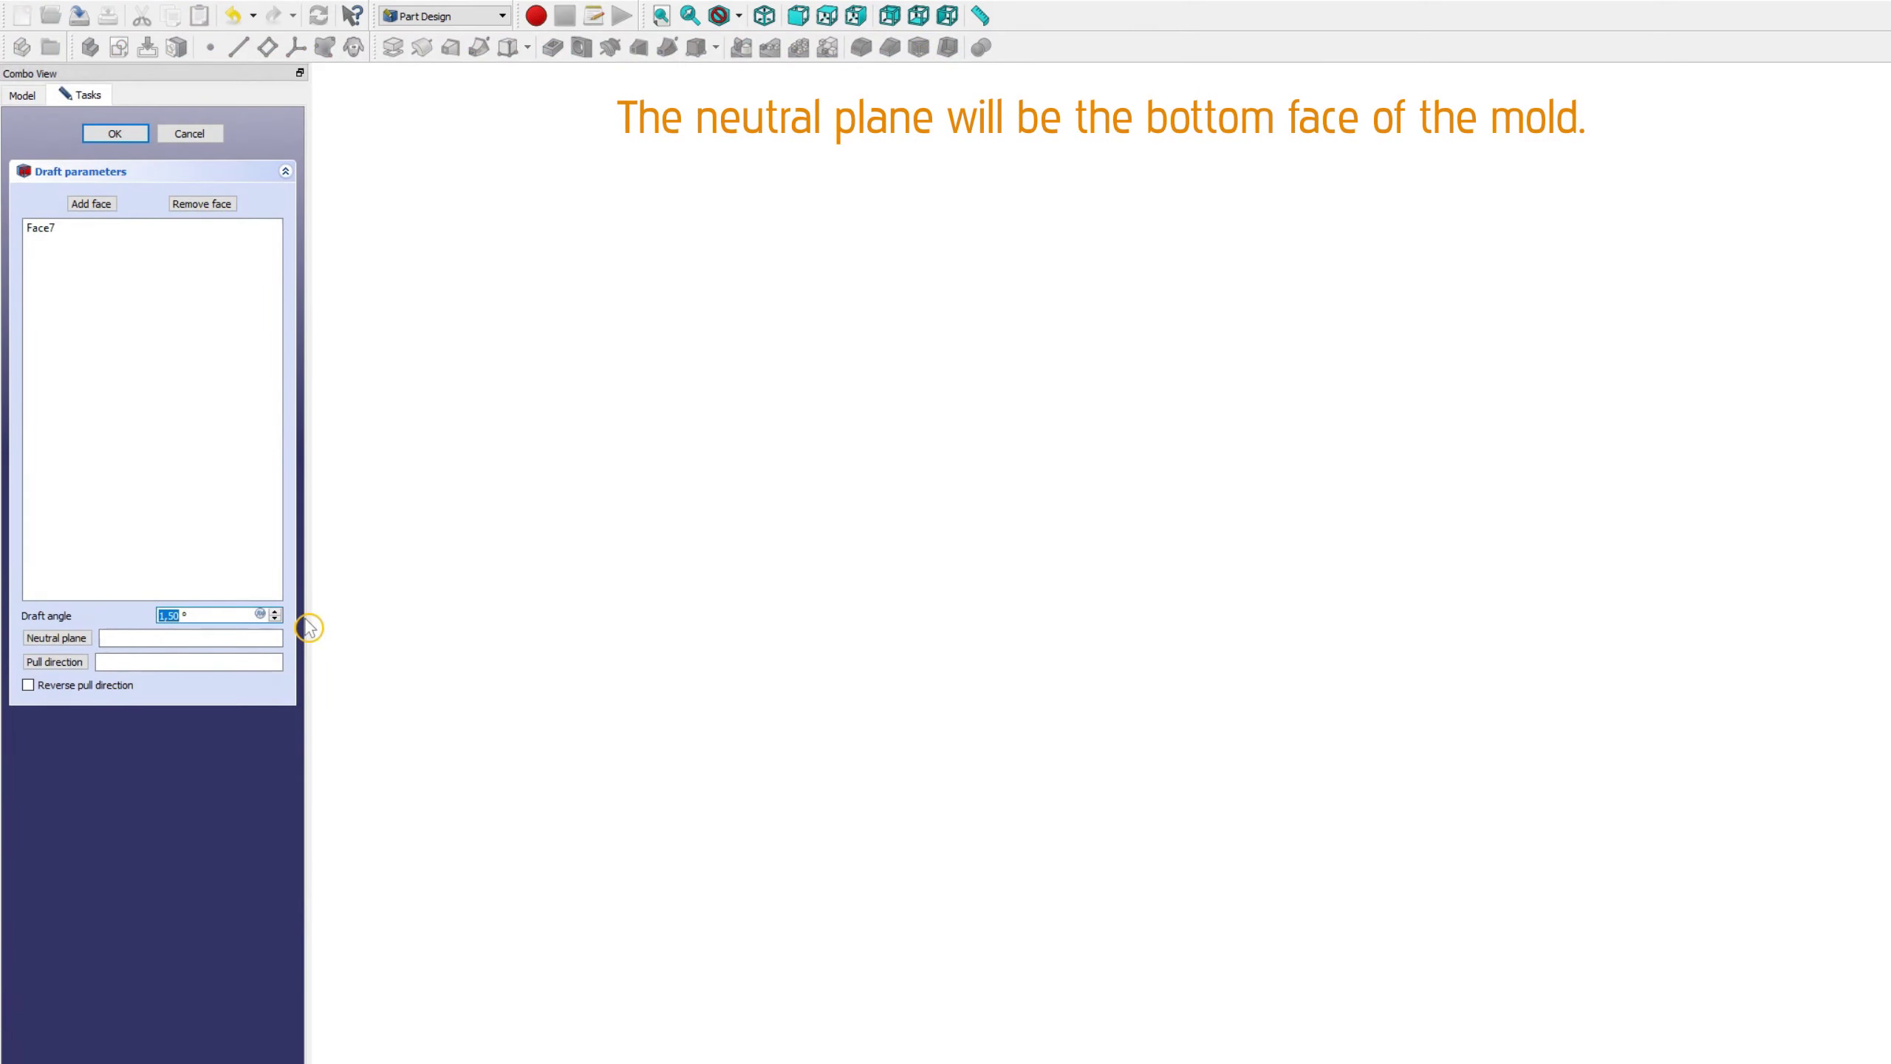
text(1)
click(57, 638)
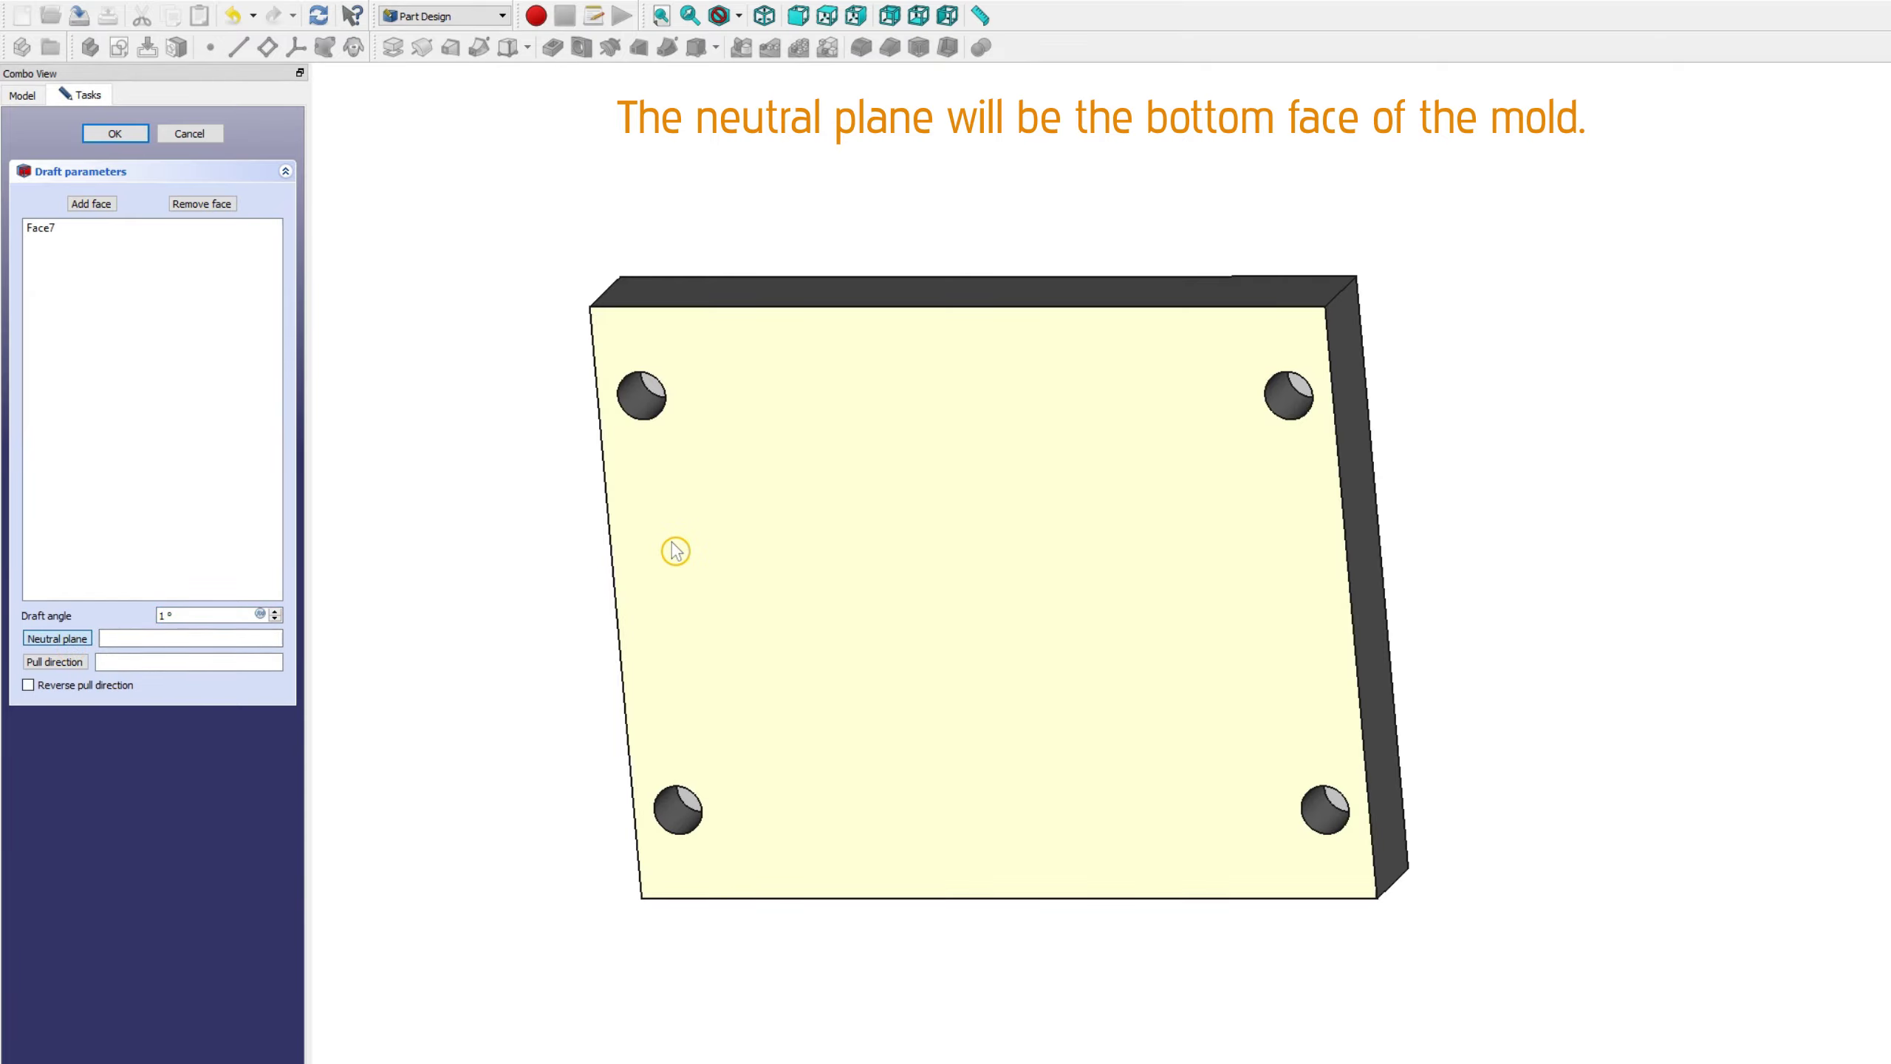
click(675, 550)
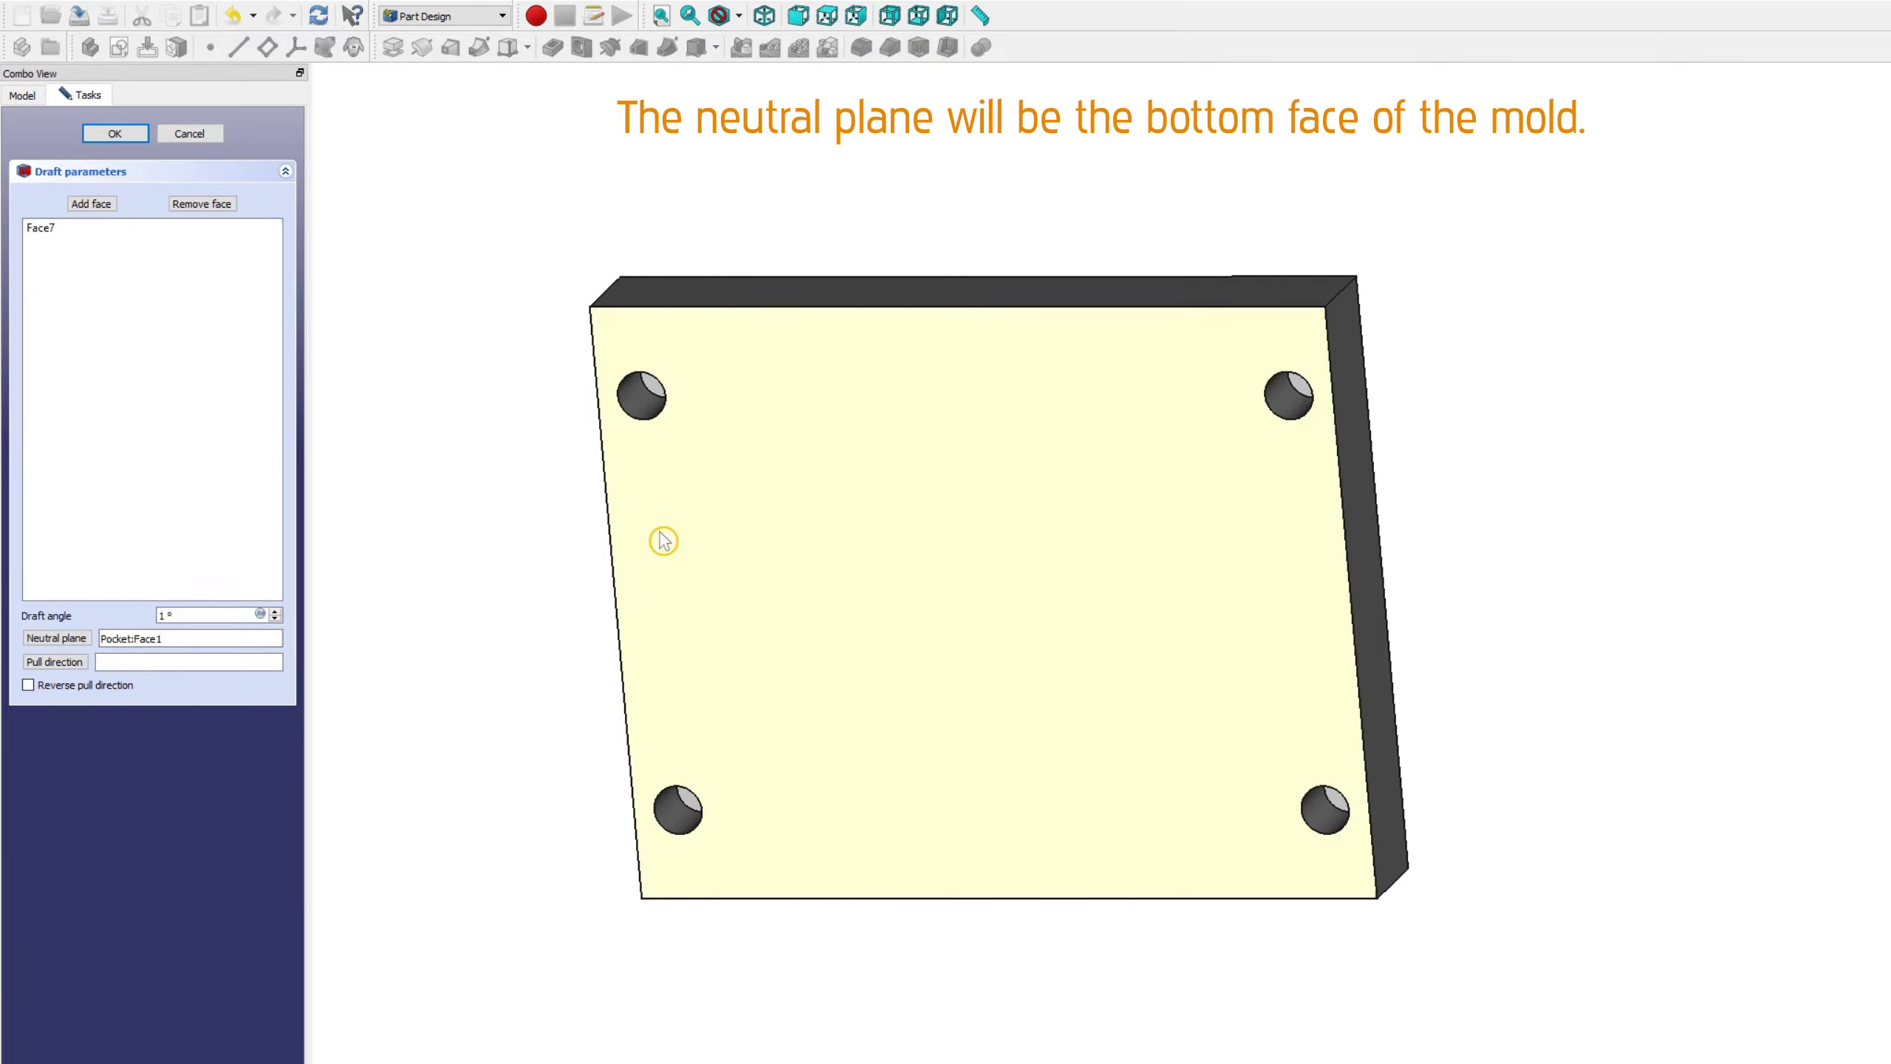
scroll(559, 380, up, 3)
scroll(164, 614, up, 1)
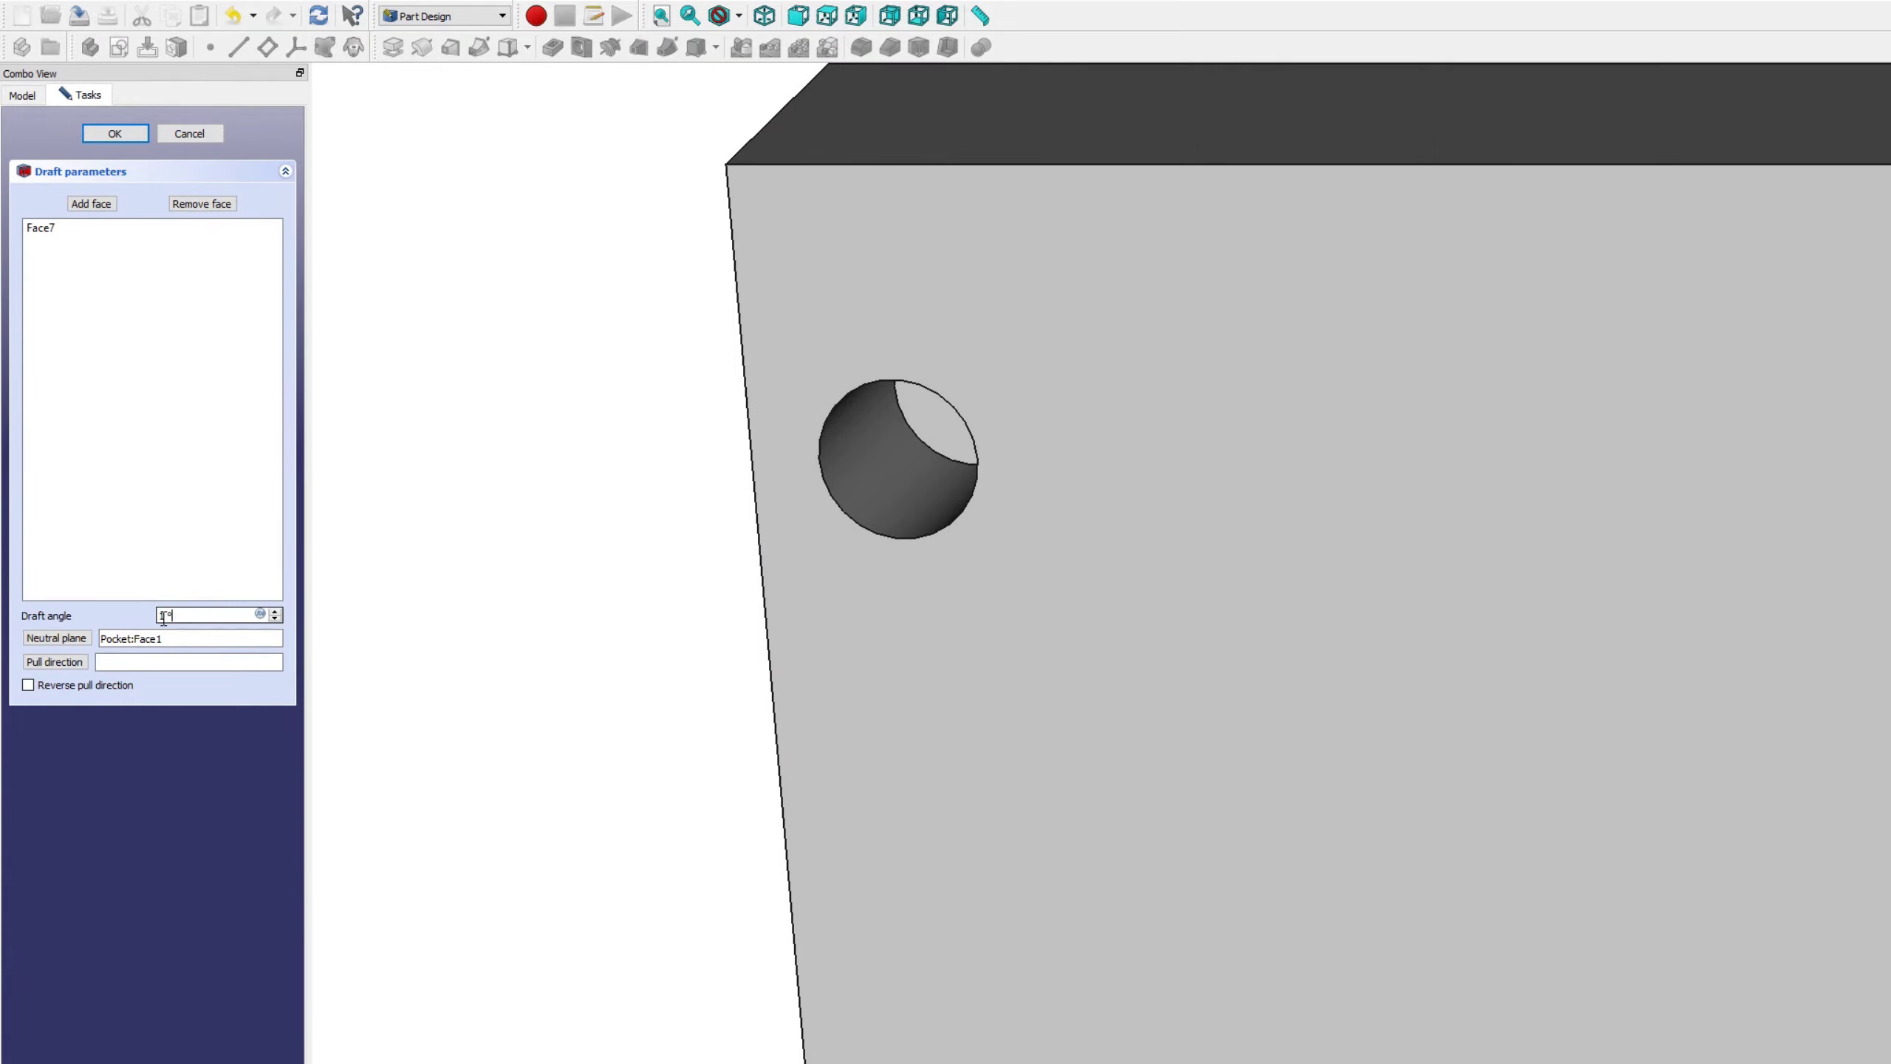
text(2)
key(ctrl+a)
key(BackSpace)
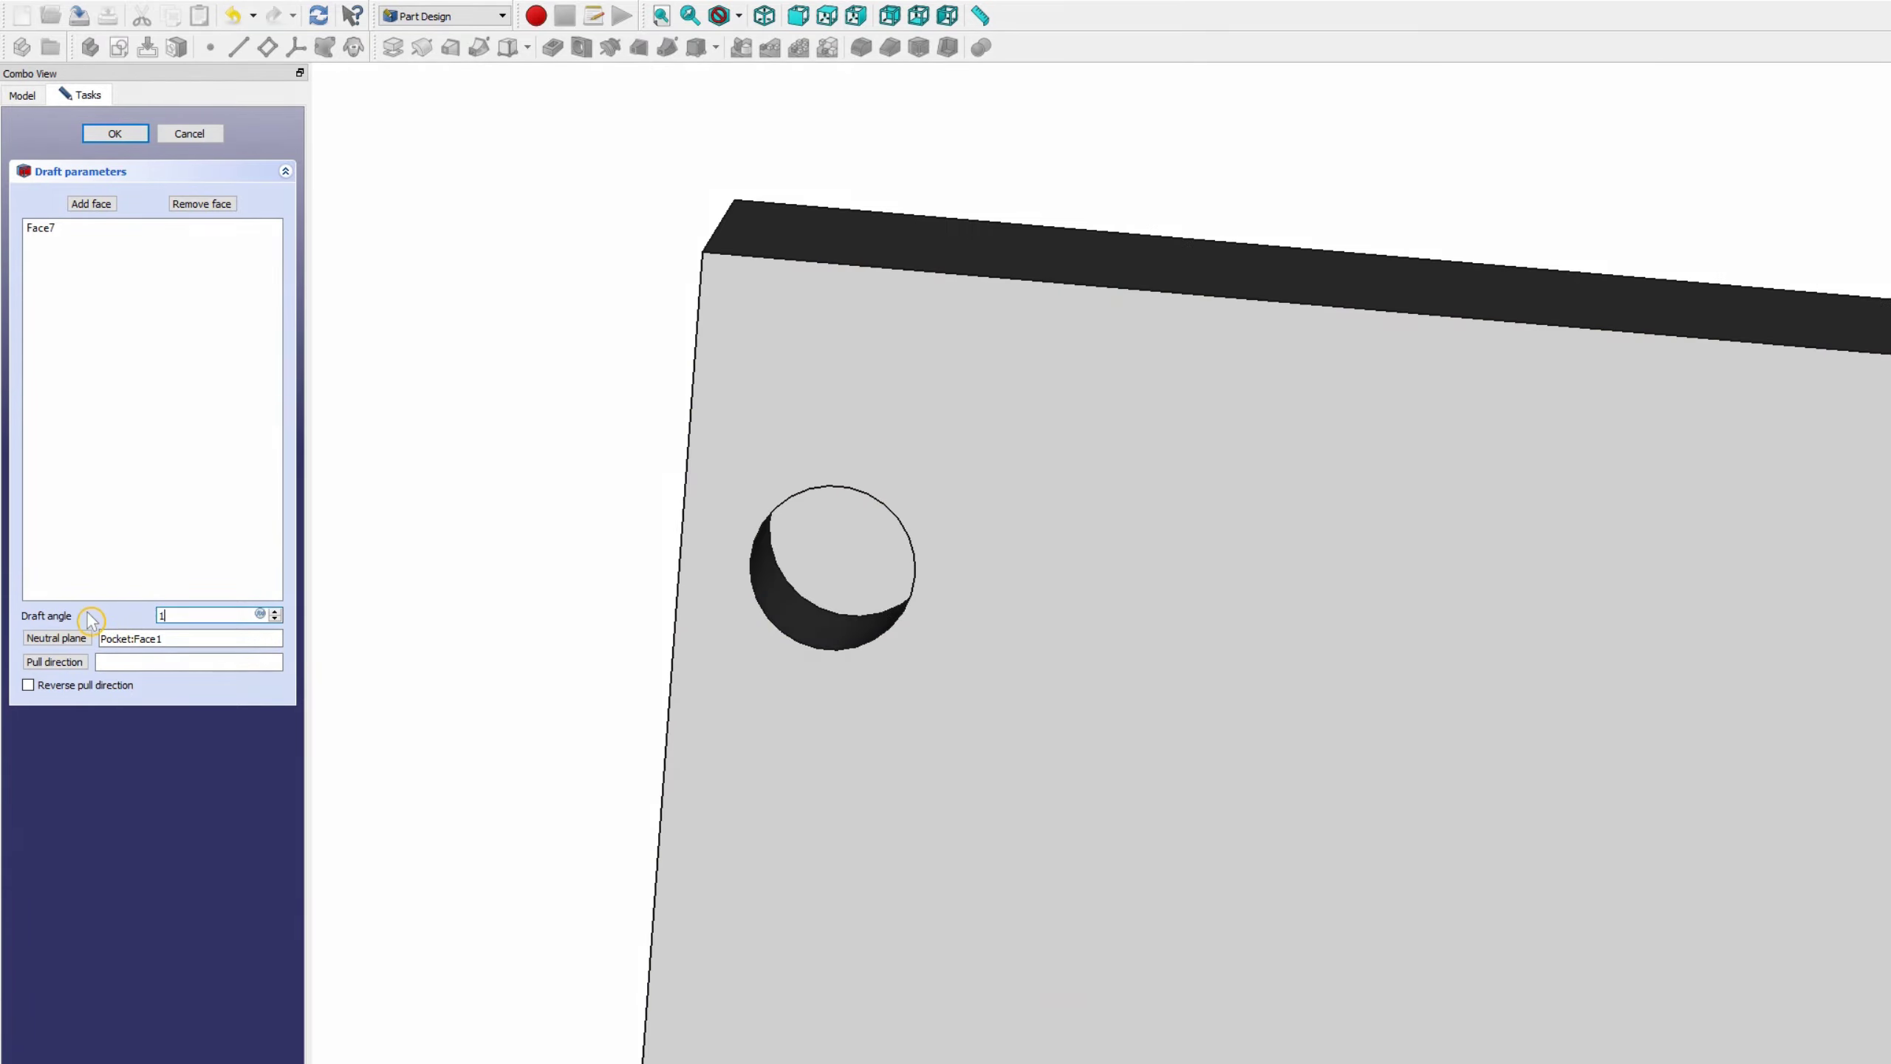
text(3)
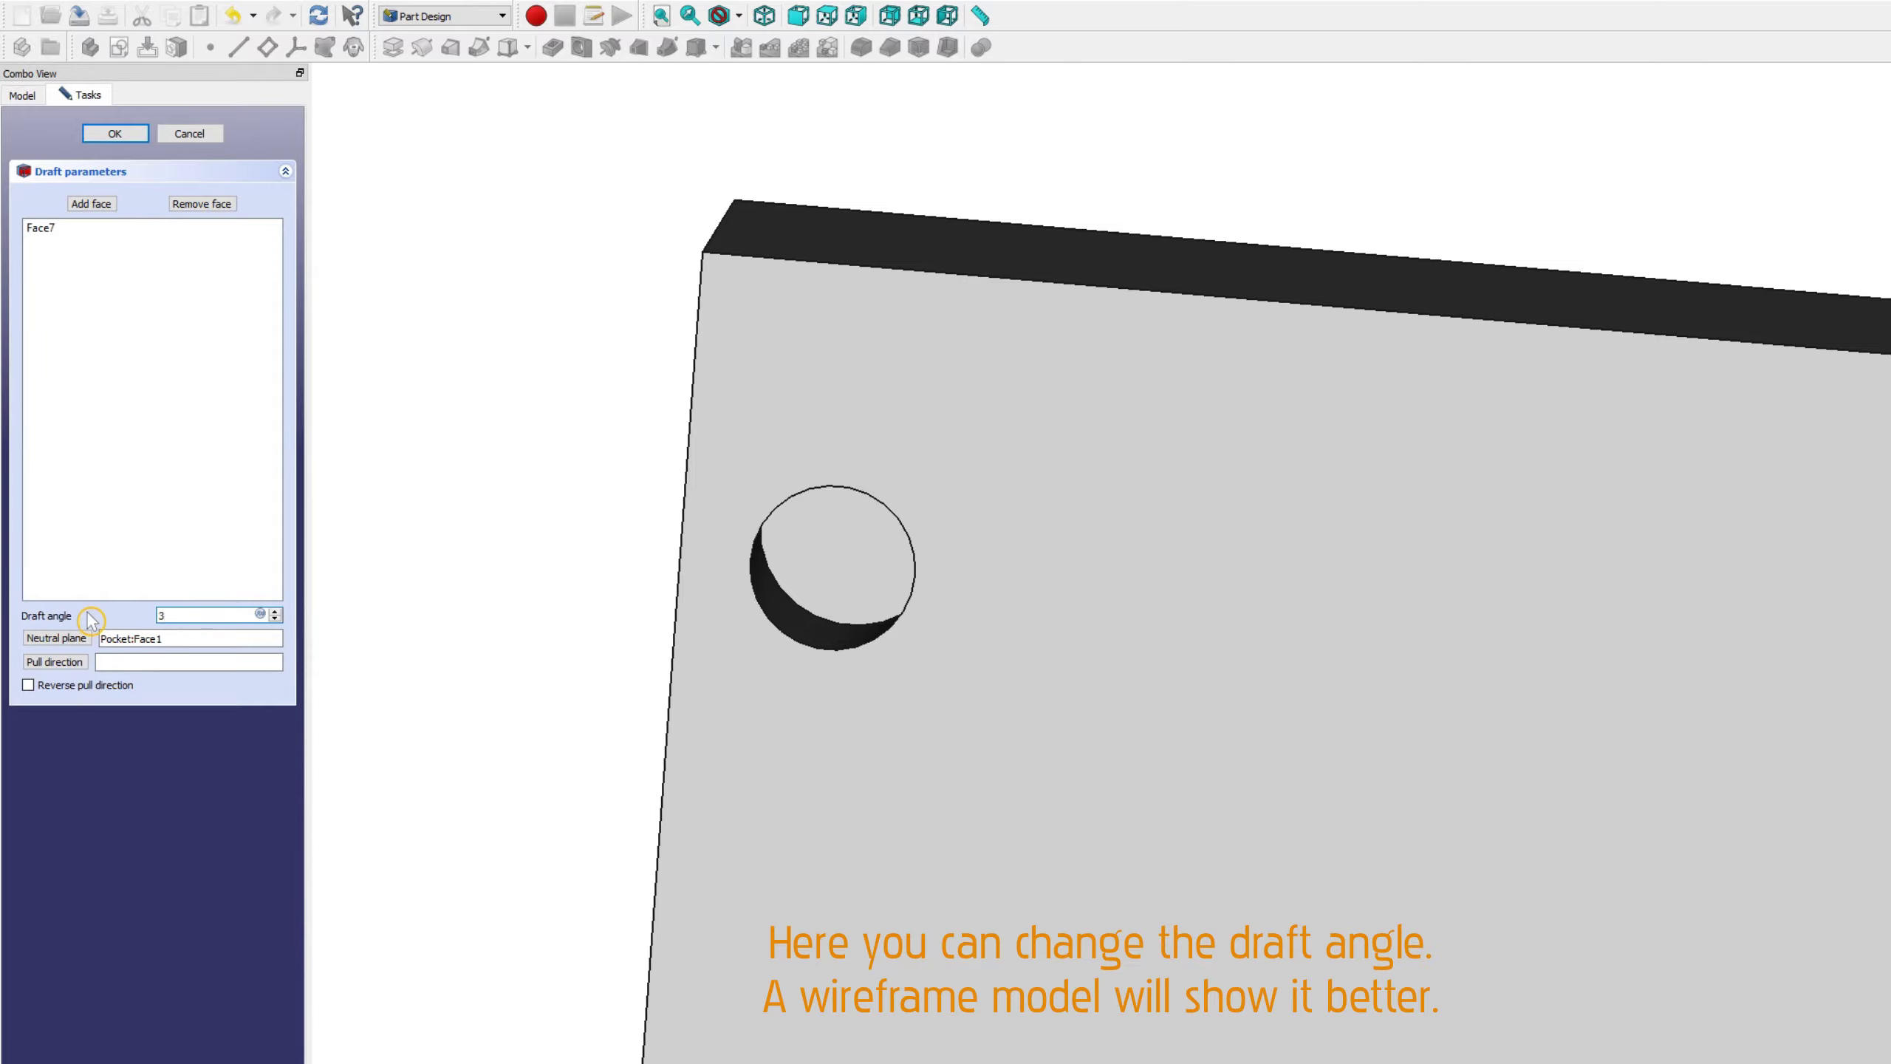
Step: In wireframe view, reverse the draft's pull direction and set its angle to 1°
click(739, 15)
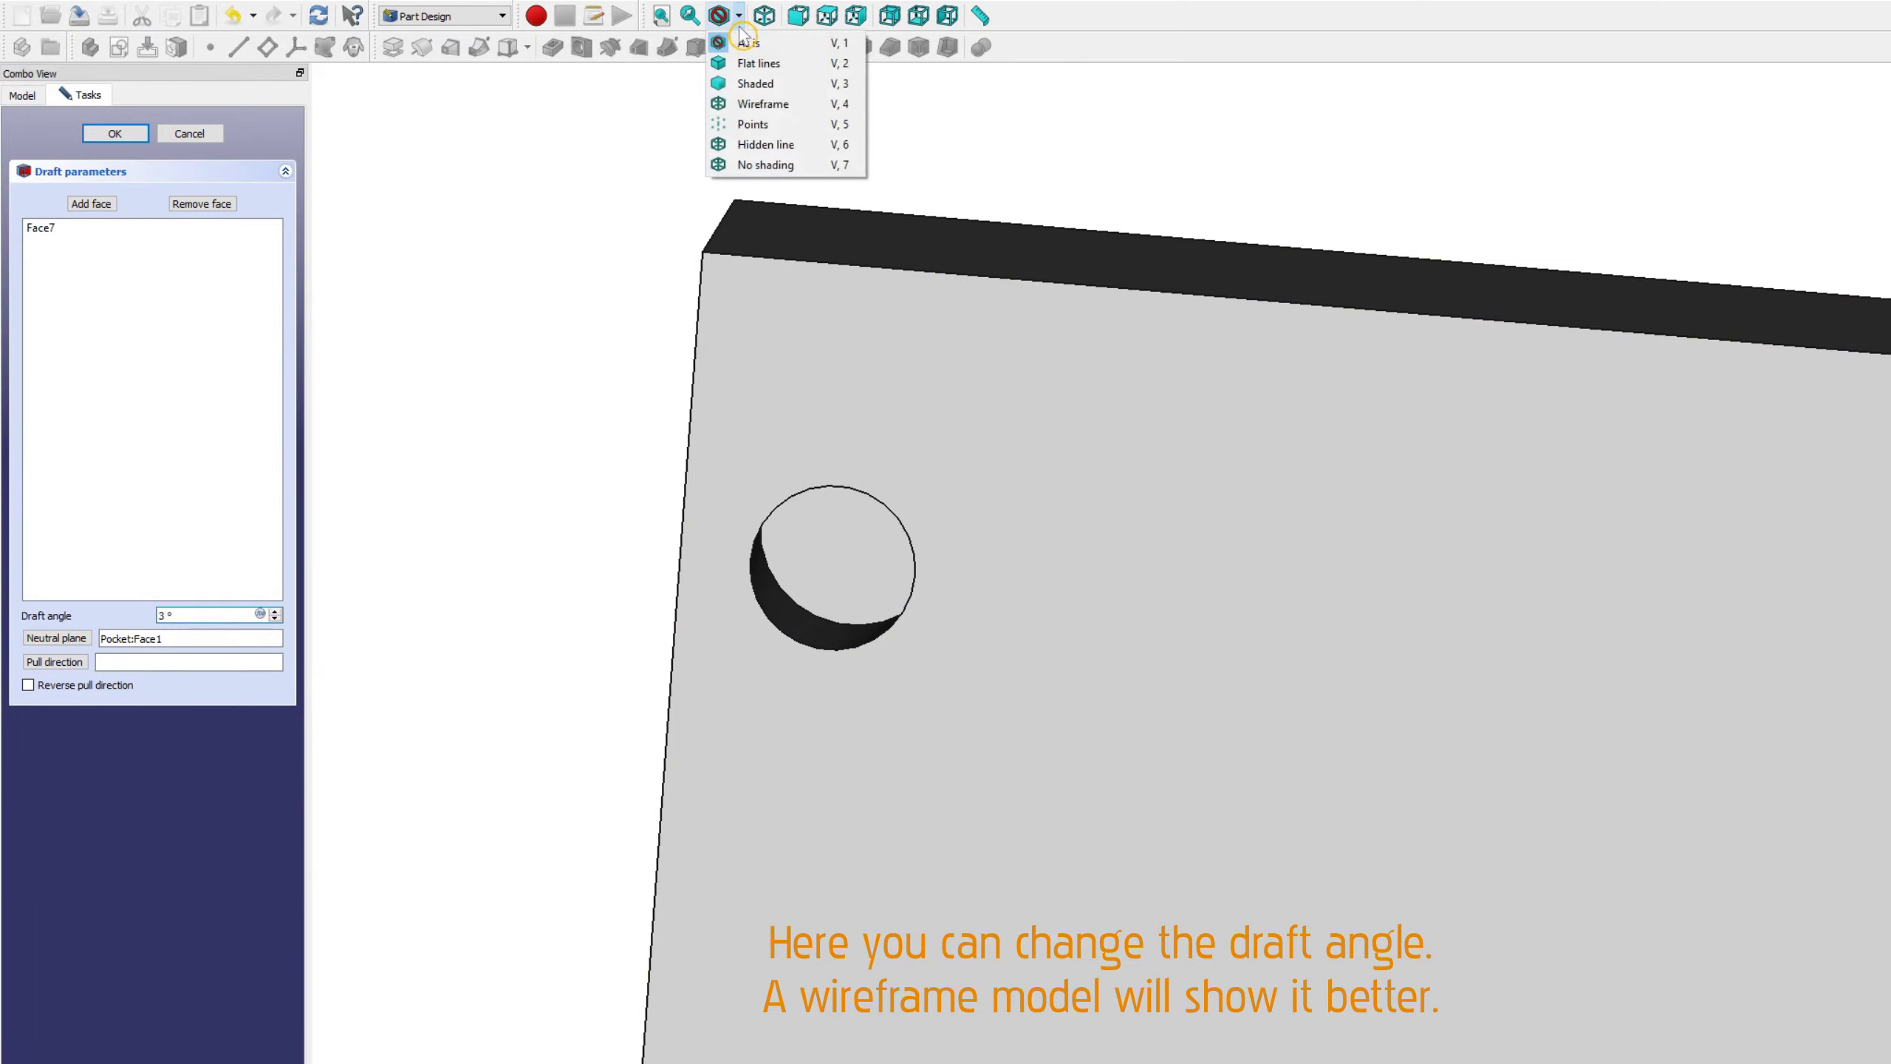
click(774, 123)
scroll(1191, 372, down, 3)
mouse_move(1287, 357)
middle_down()
mouse_move(1253, 566)
mouse_move(1281, 726)
middle_up()
mouse_move(1171, 422)
middle_down()
mouse_move(1236, 587)
mouse_move(1192, 562)
middle_up()
scroll(886, 423, up, 5)
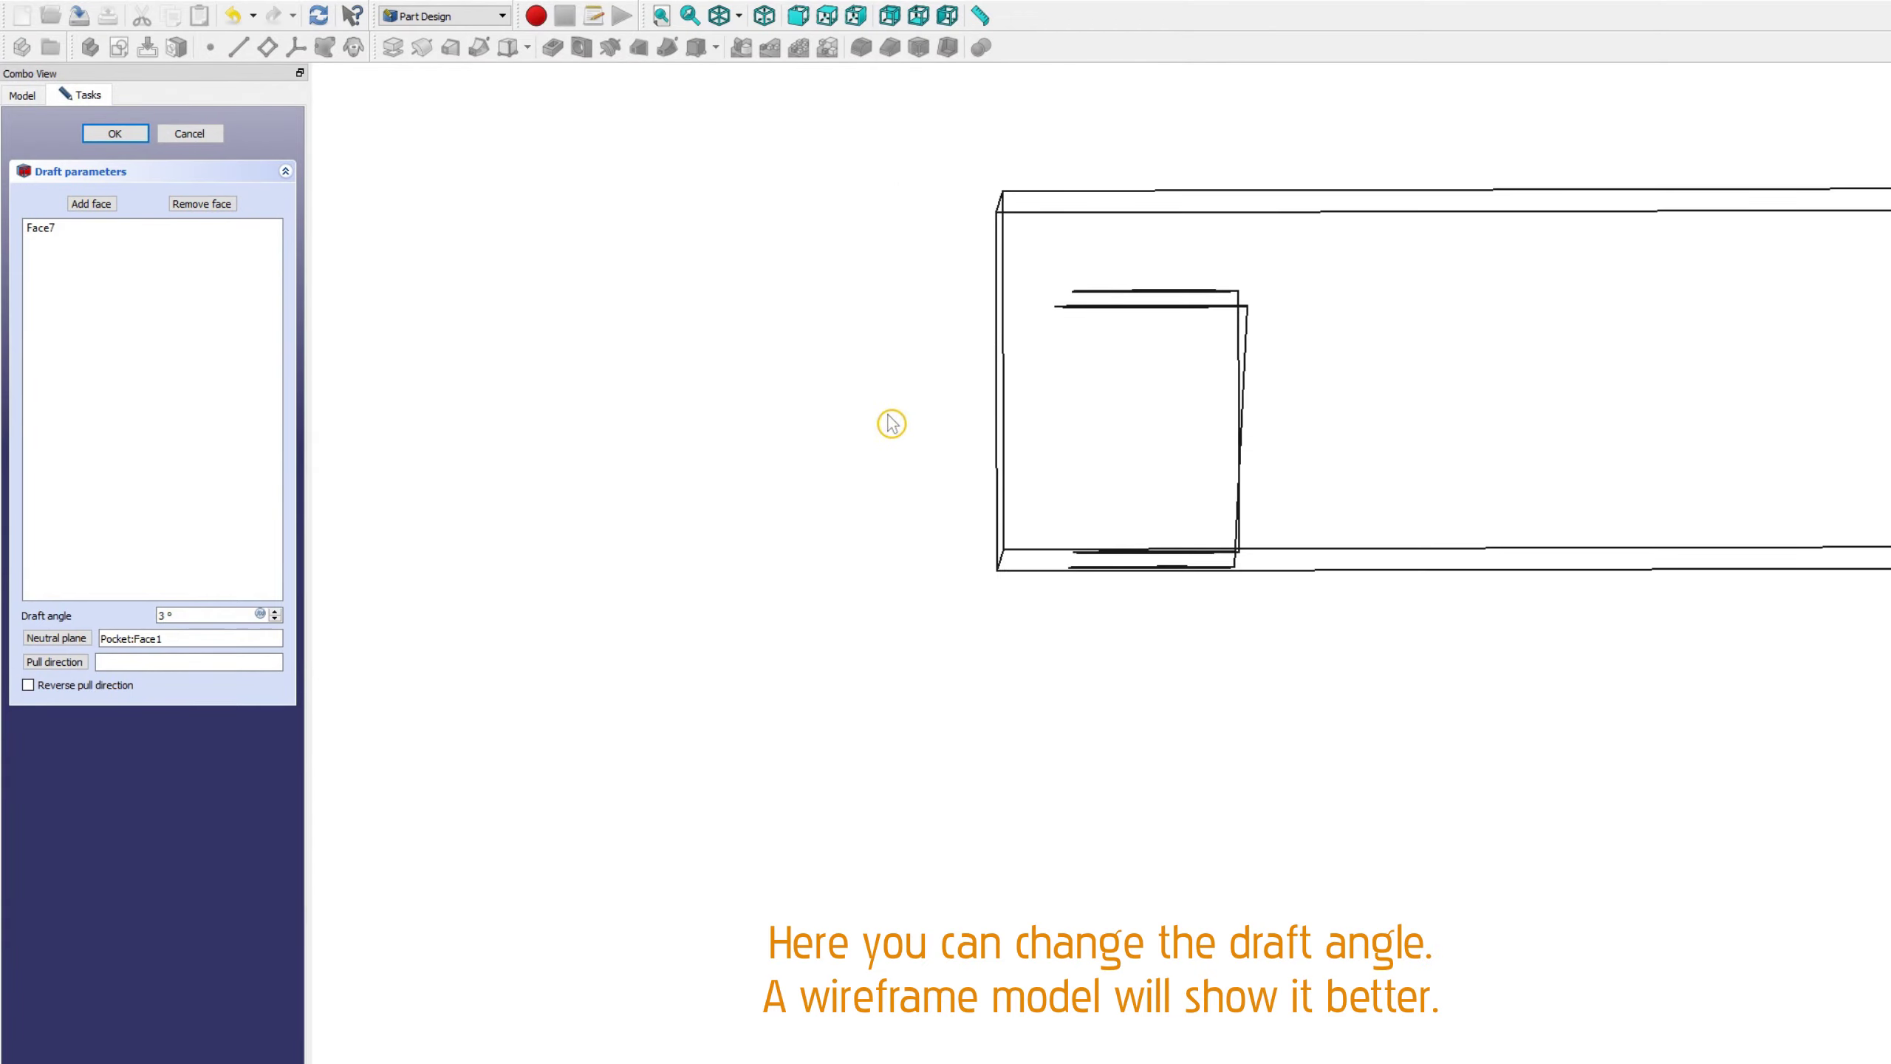
middle_drag(886, 422, 836, 406)
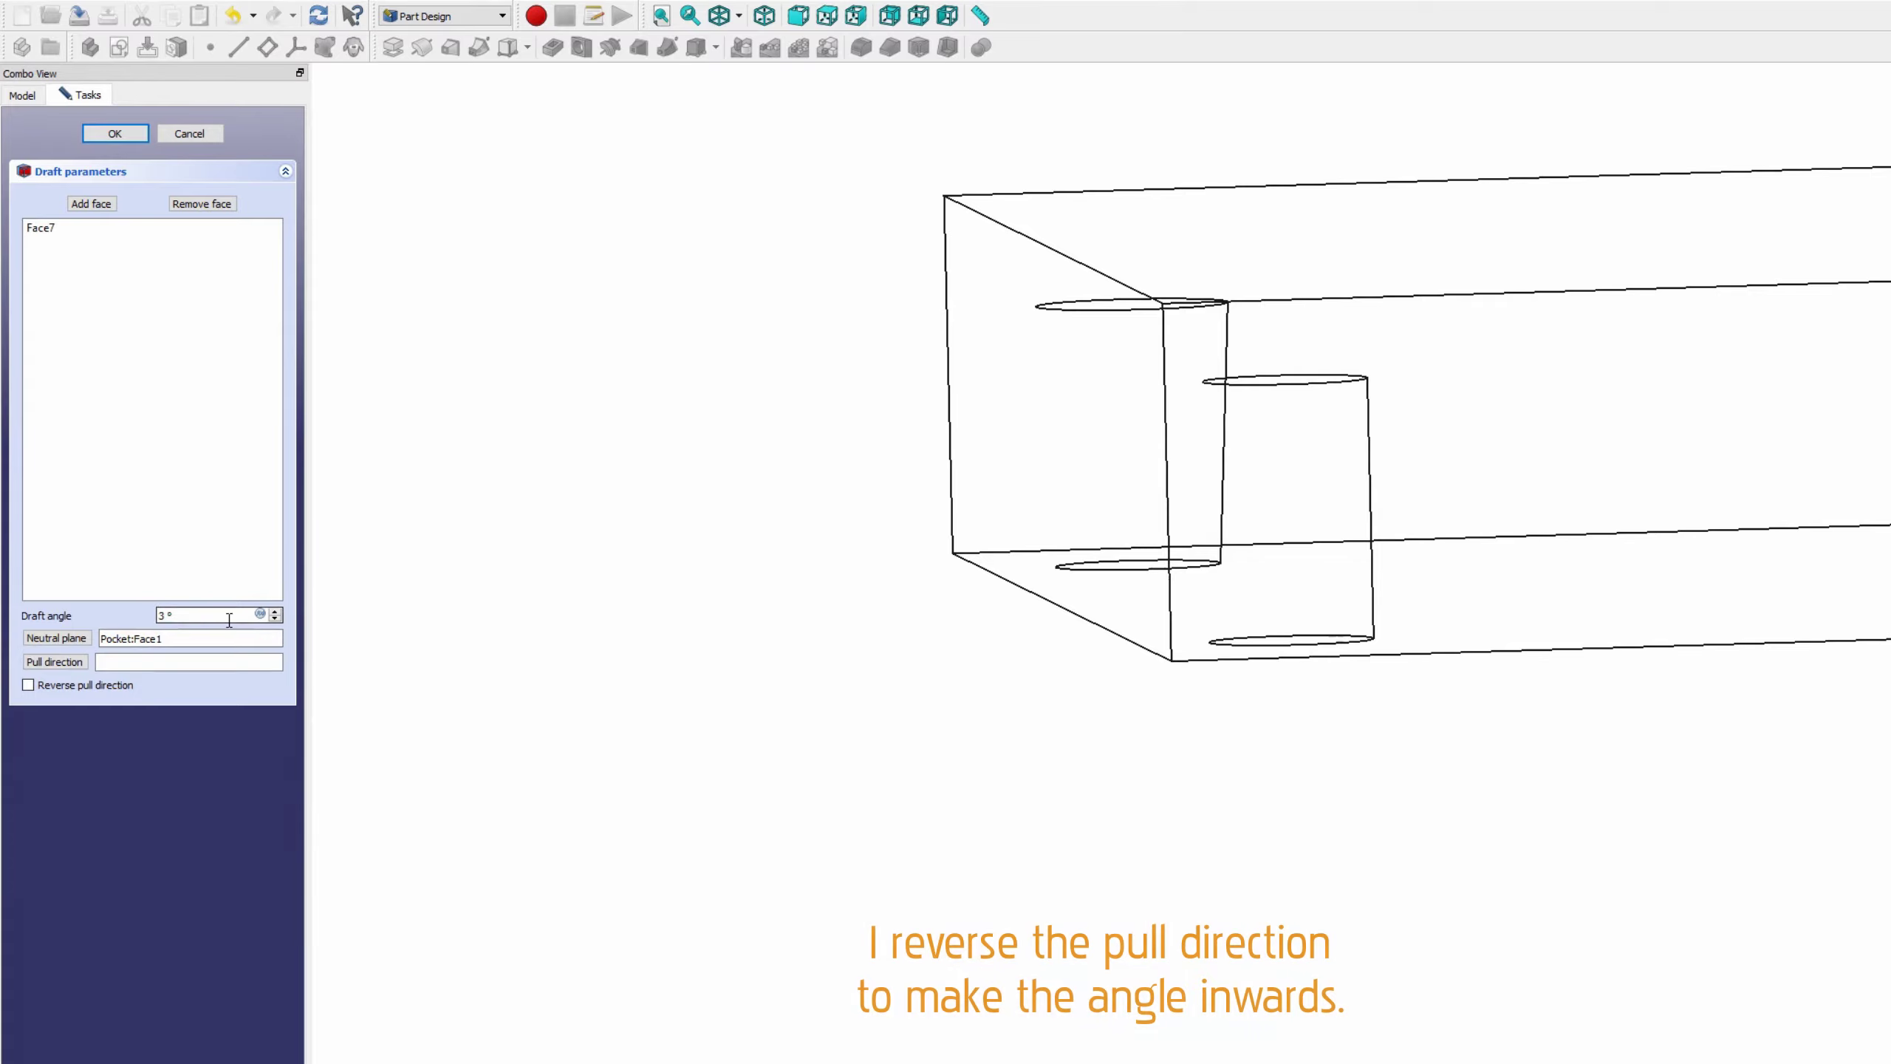
click(30, 684)
middle_drag(713, 415, 735, 425)
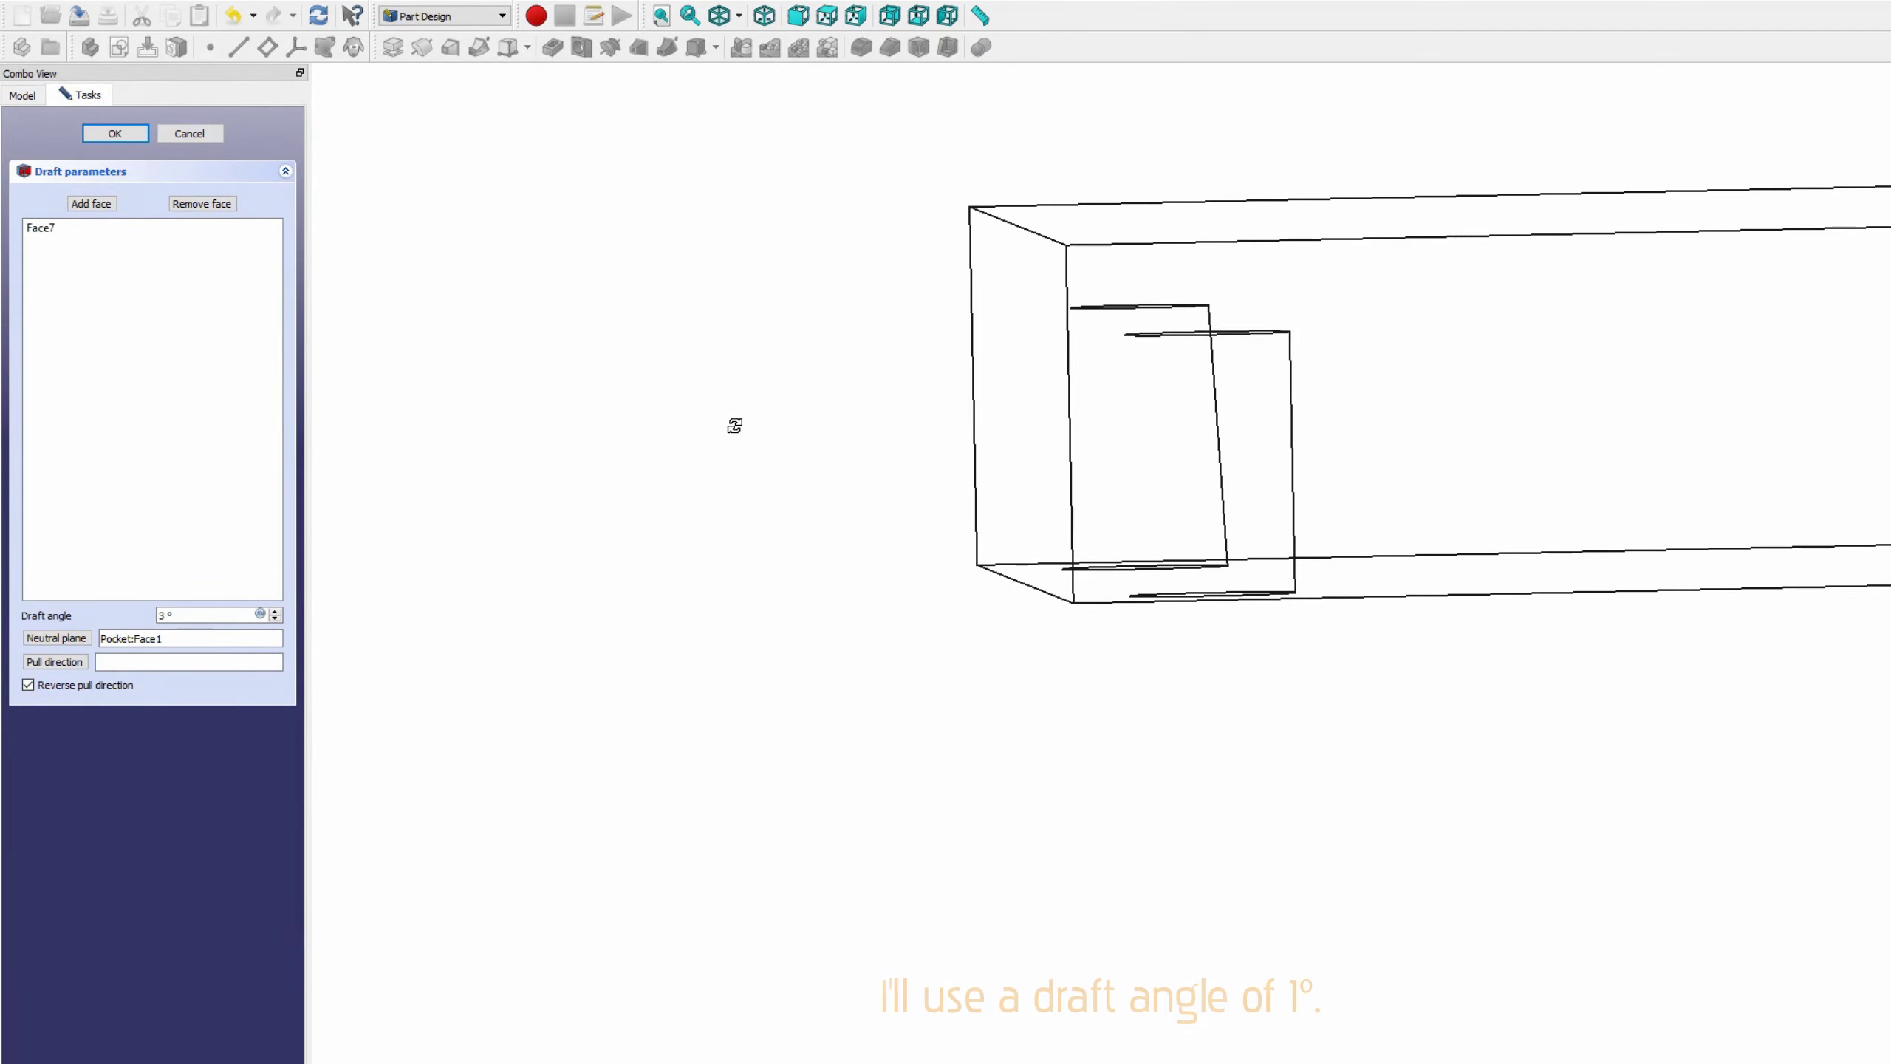
text(5)
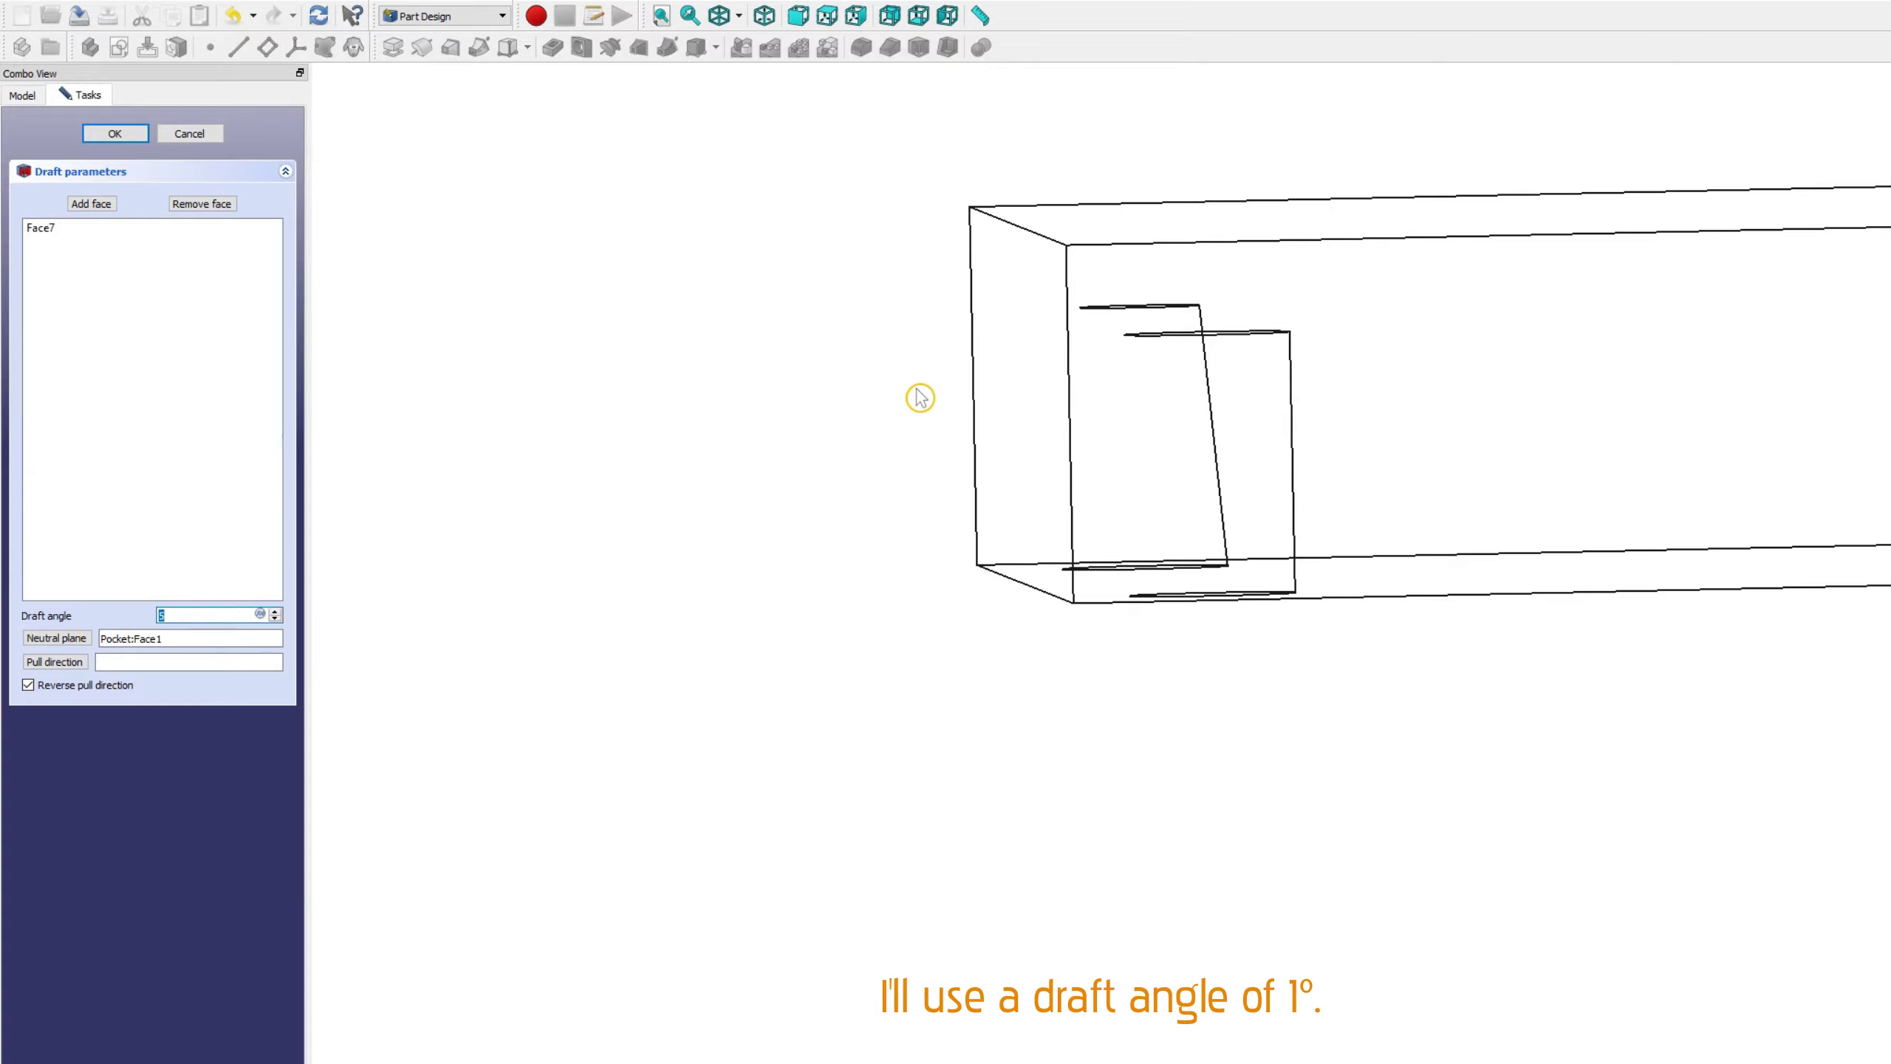
text(1)
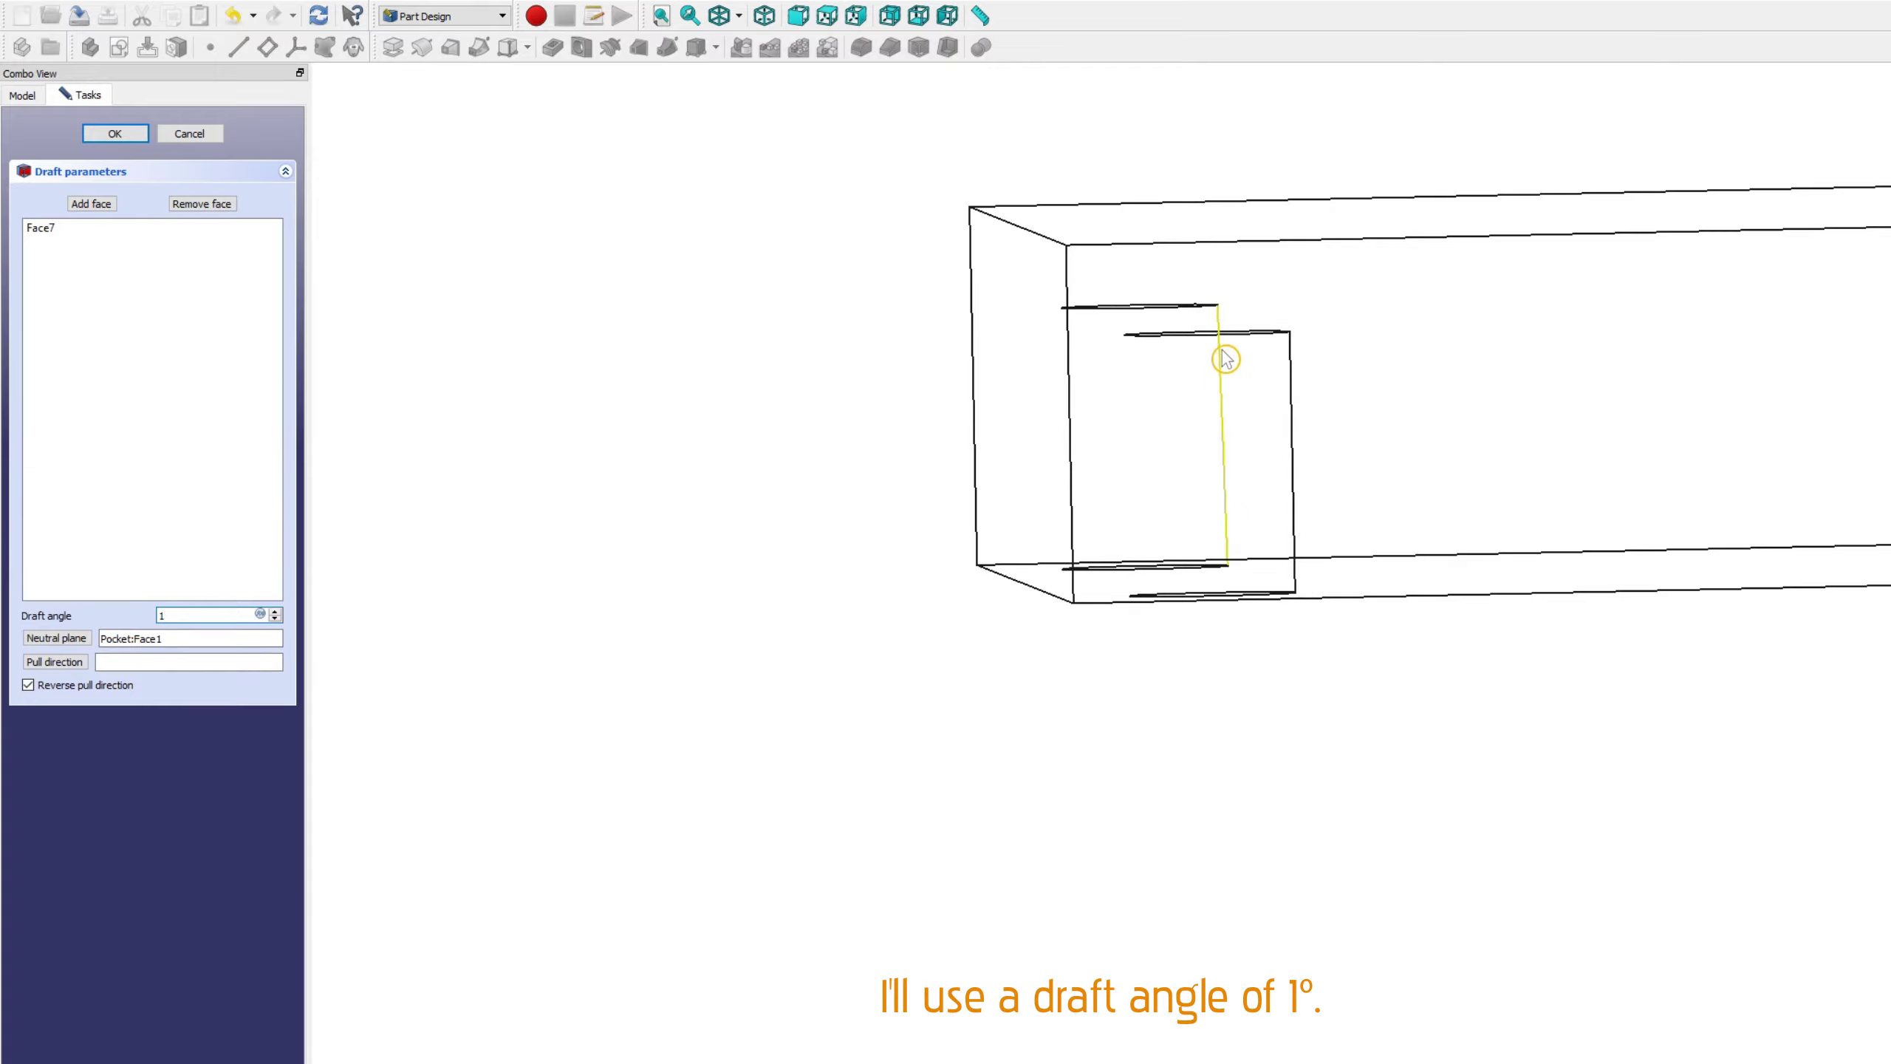
scroll(1224, 337, down, 2)
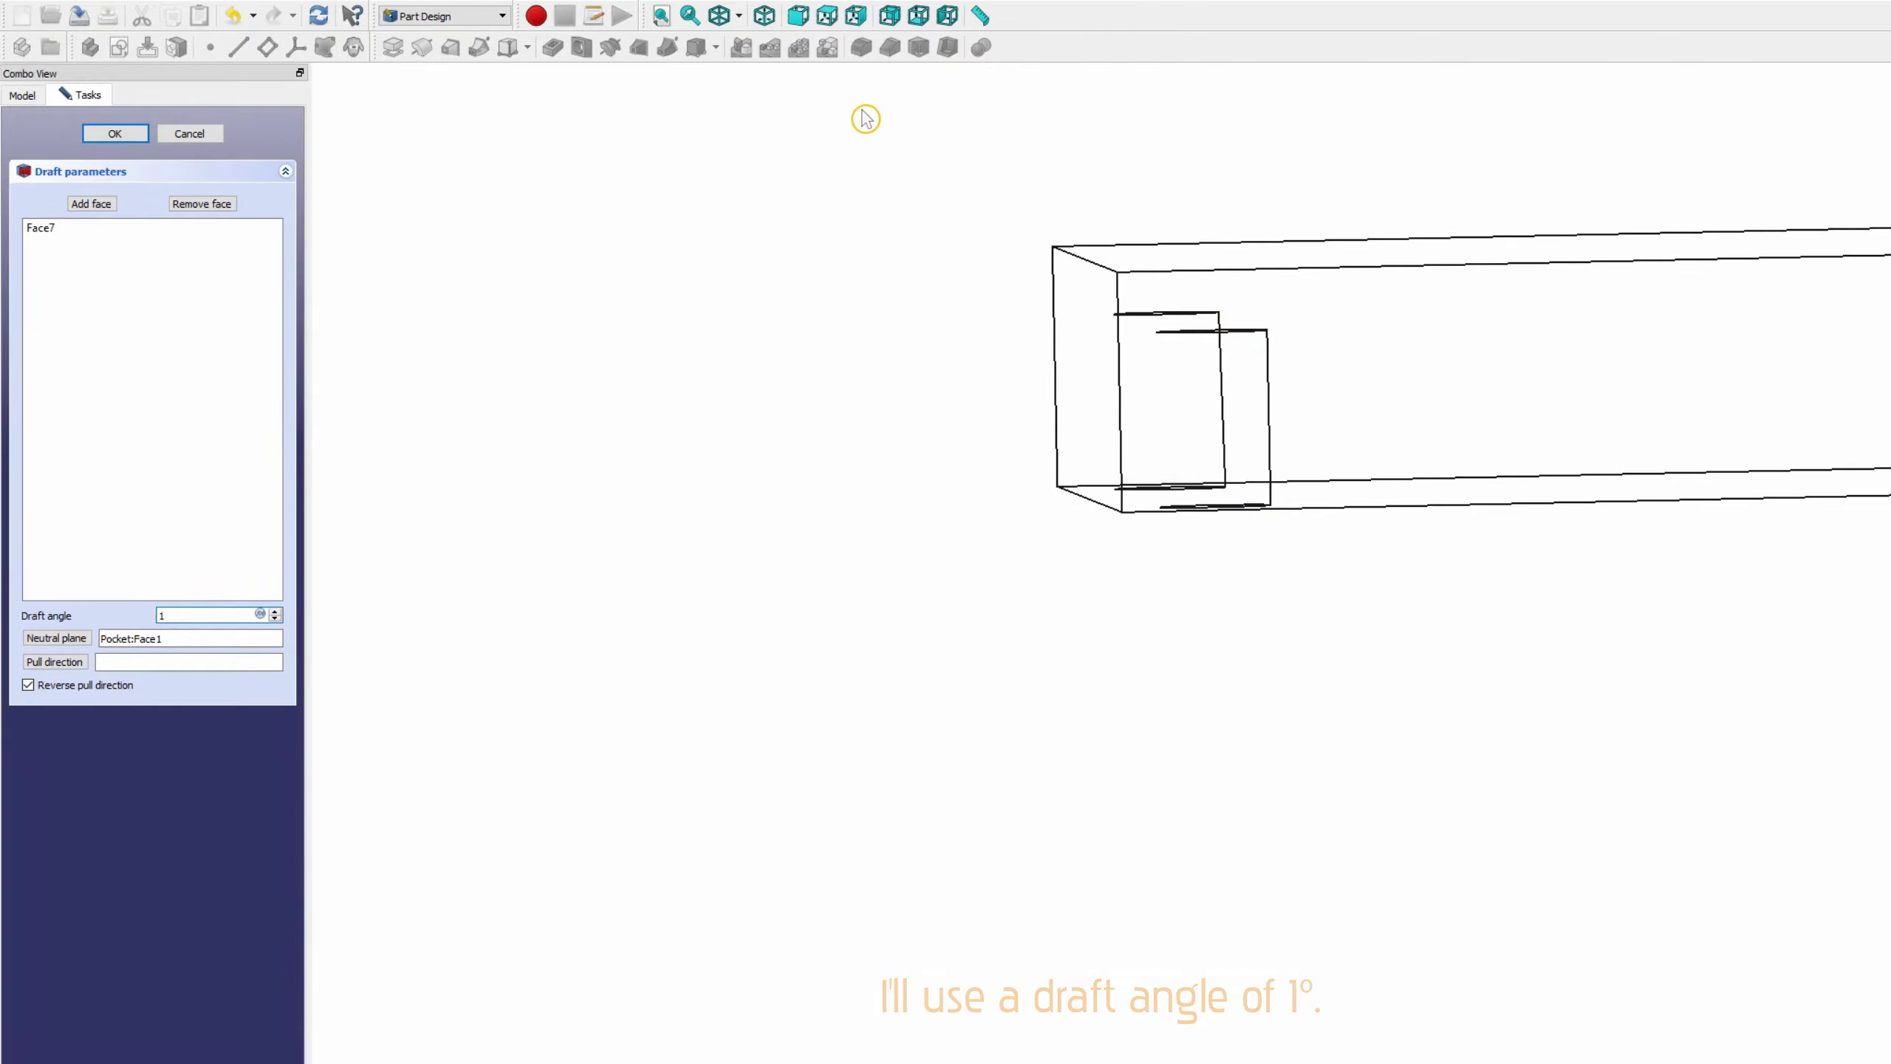
Step: In shaded view, add the other three hole faces to the draft and confirm it
click(738, 15)
middle_drag(781, 739, 624, 669)
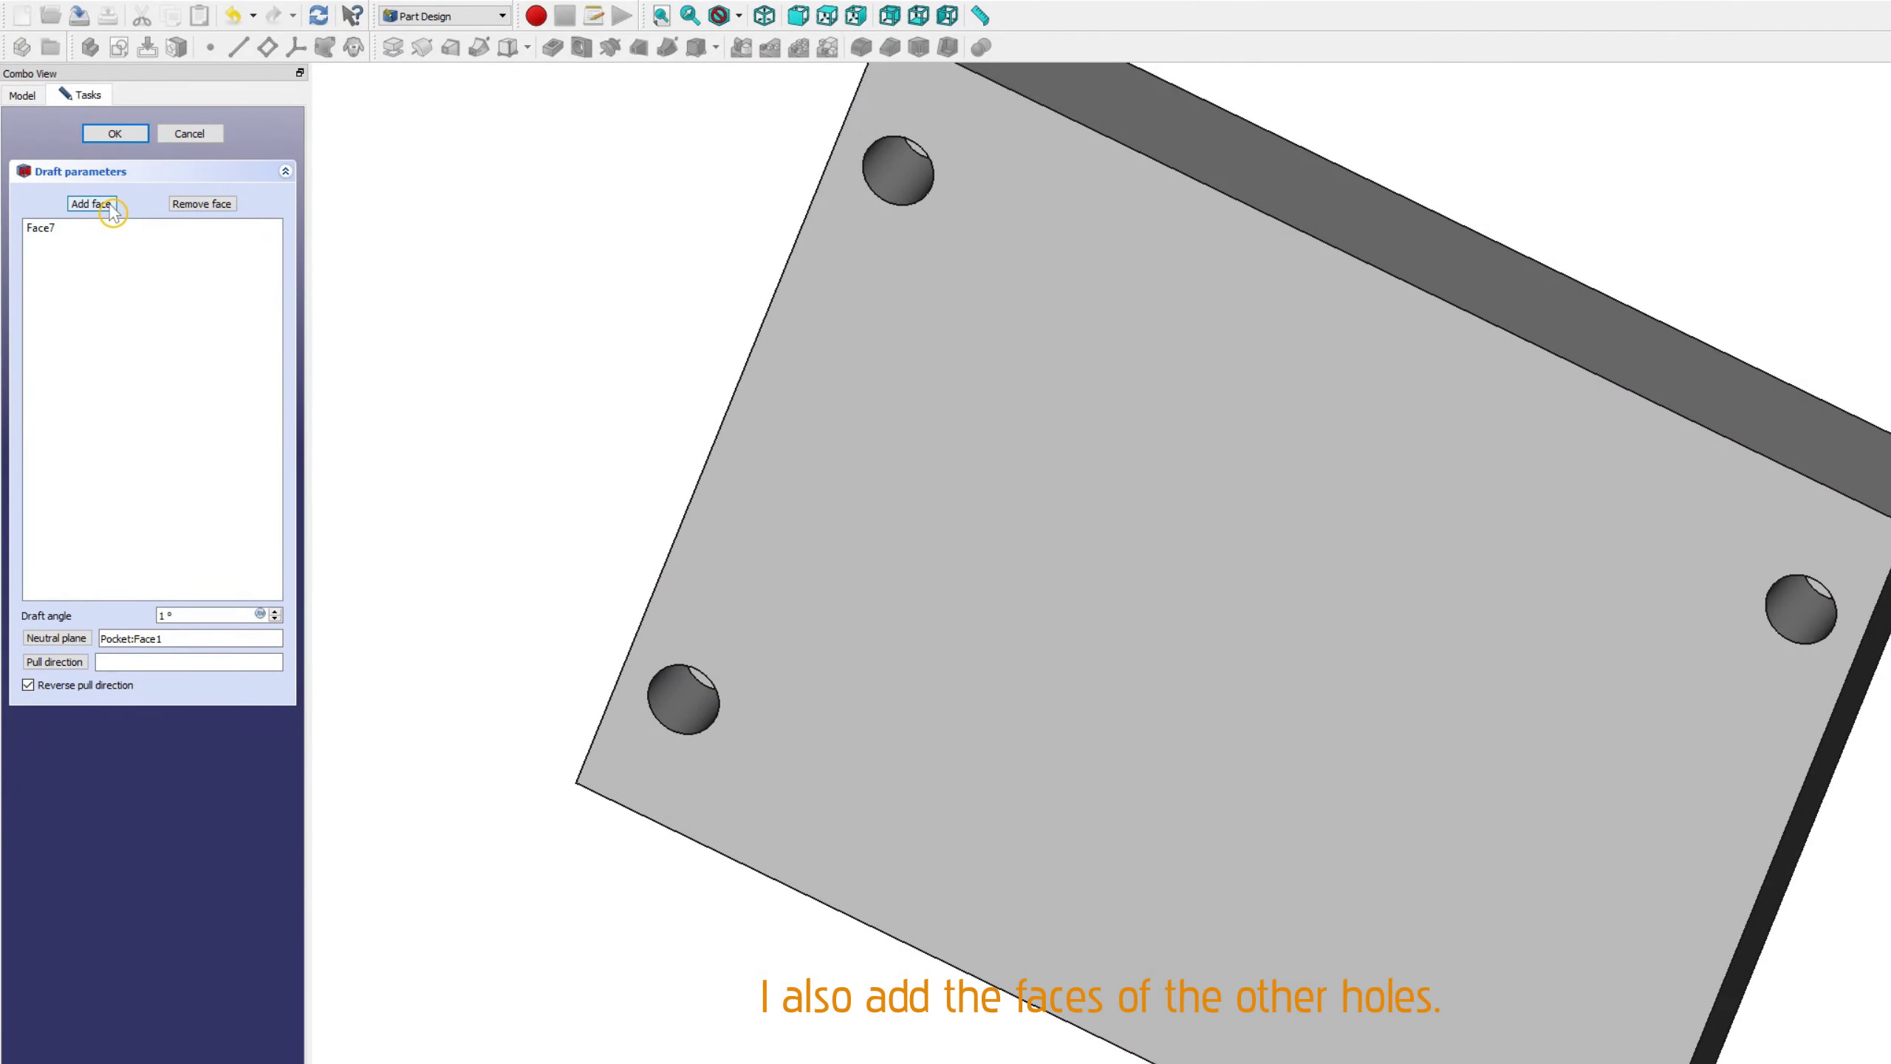
click(91, 203)
click(673, 711)
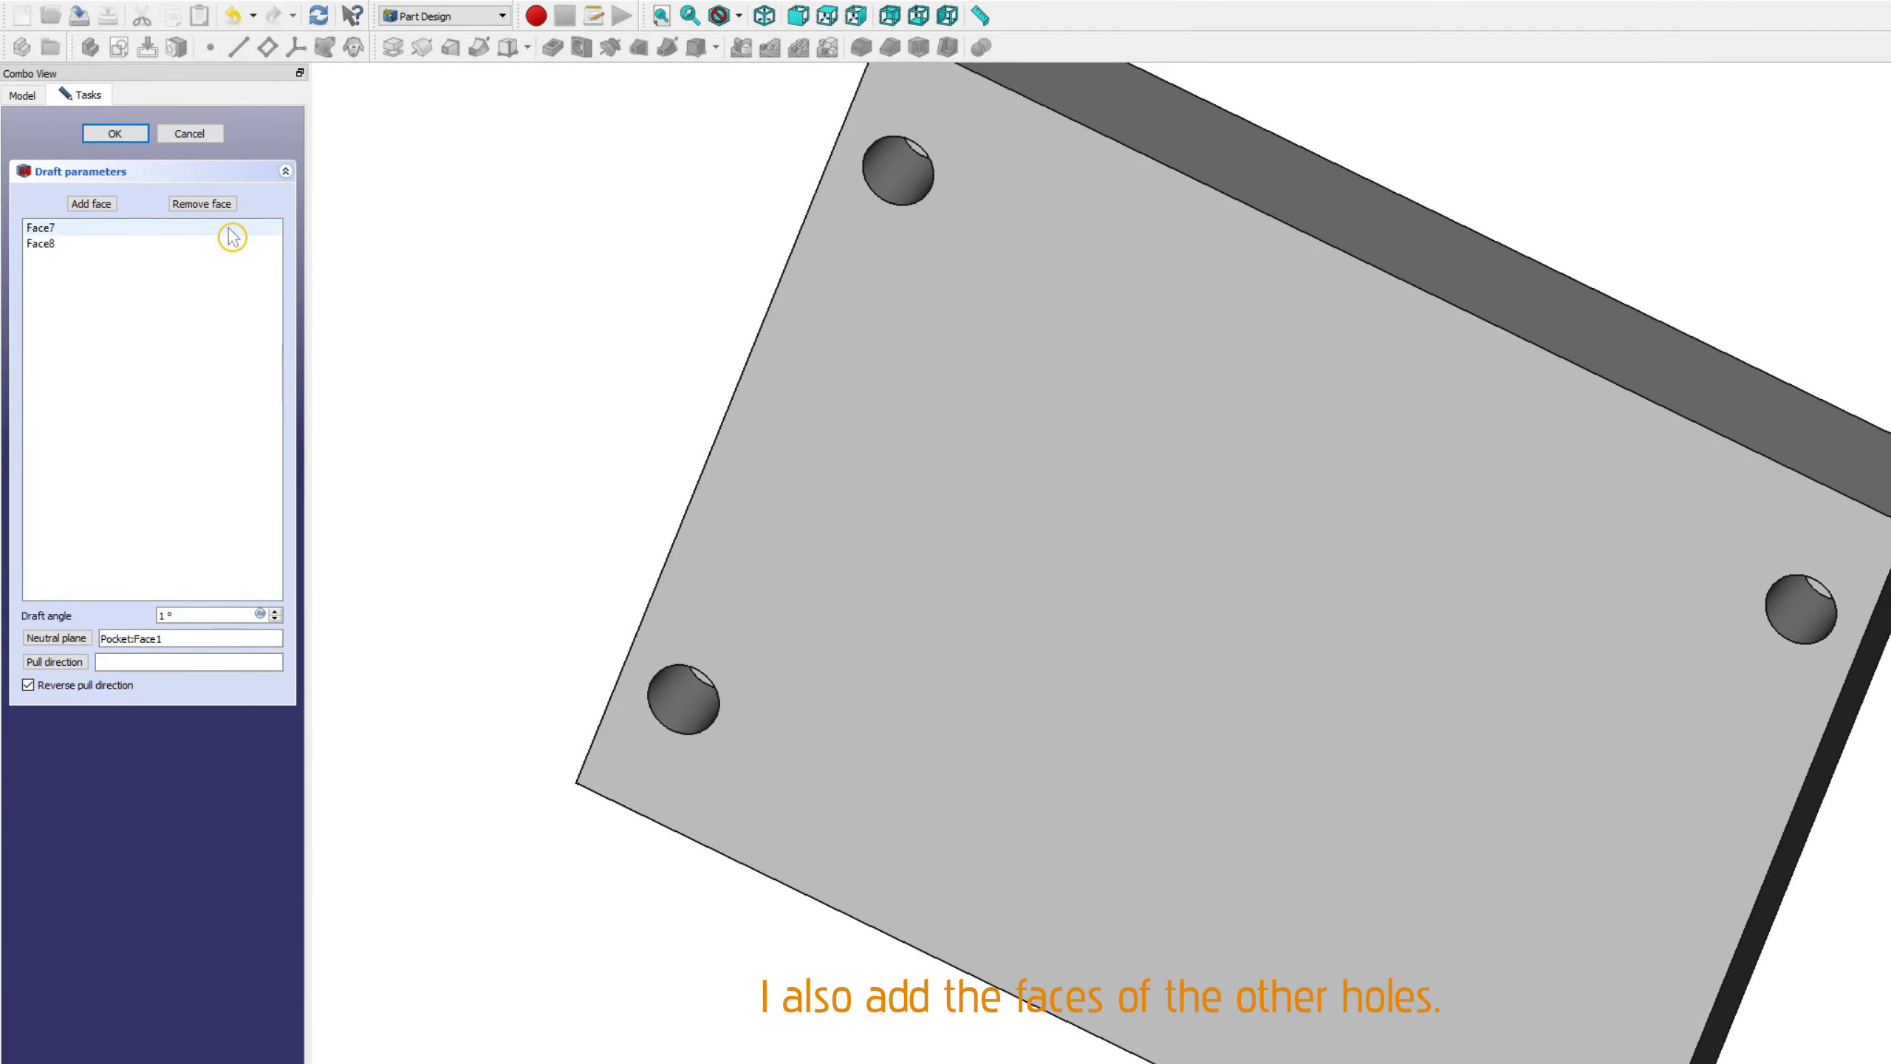
click(91, 204)
click(1802, 609)
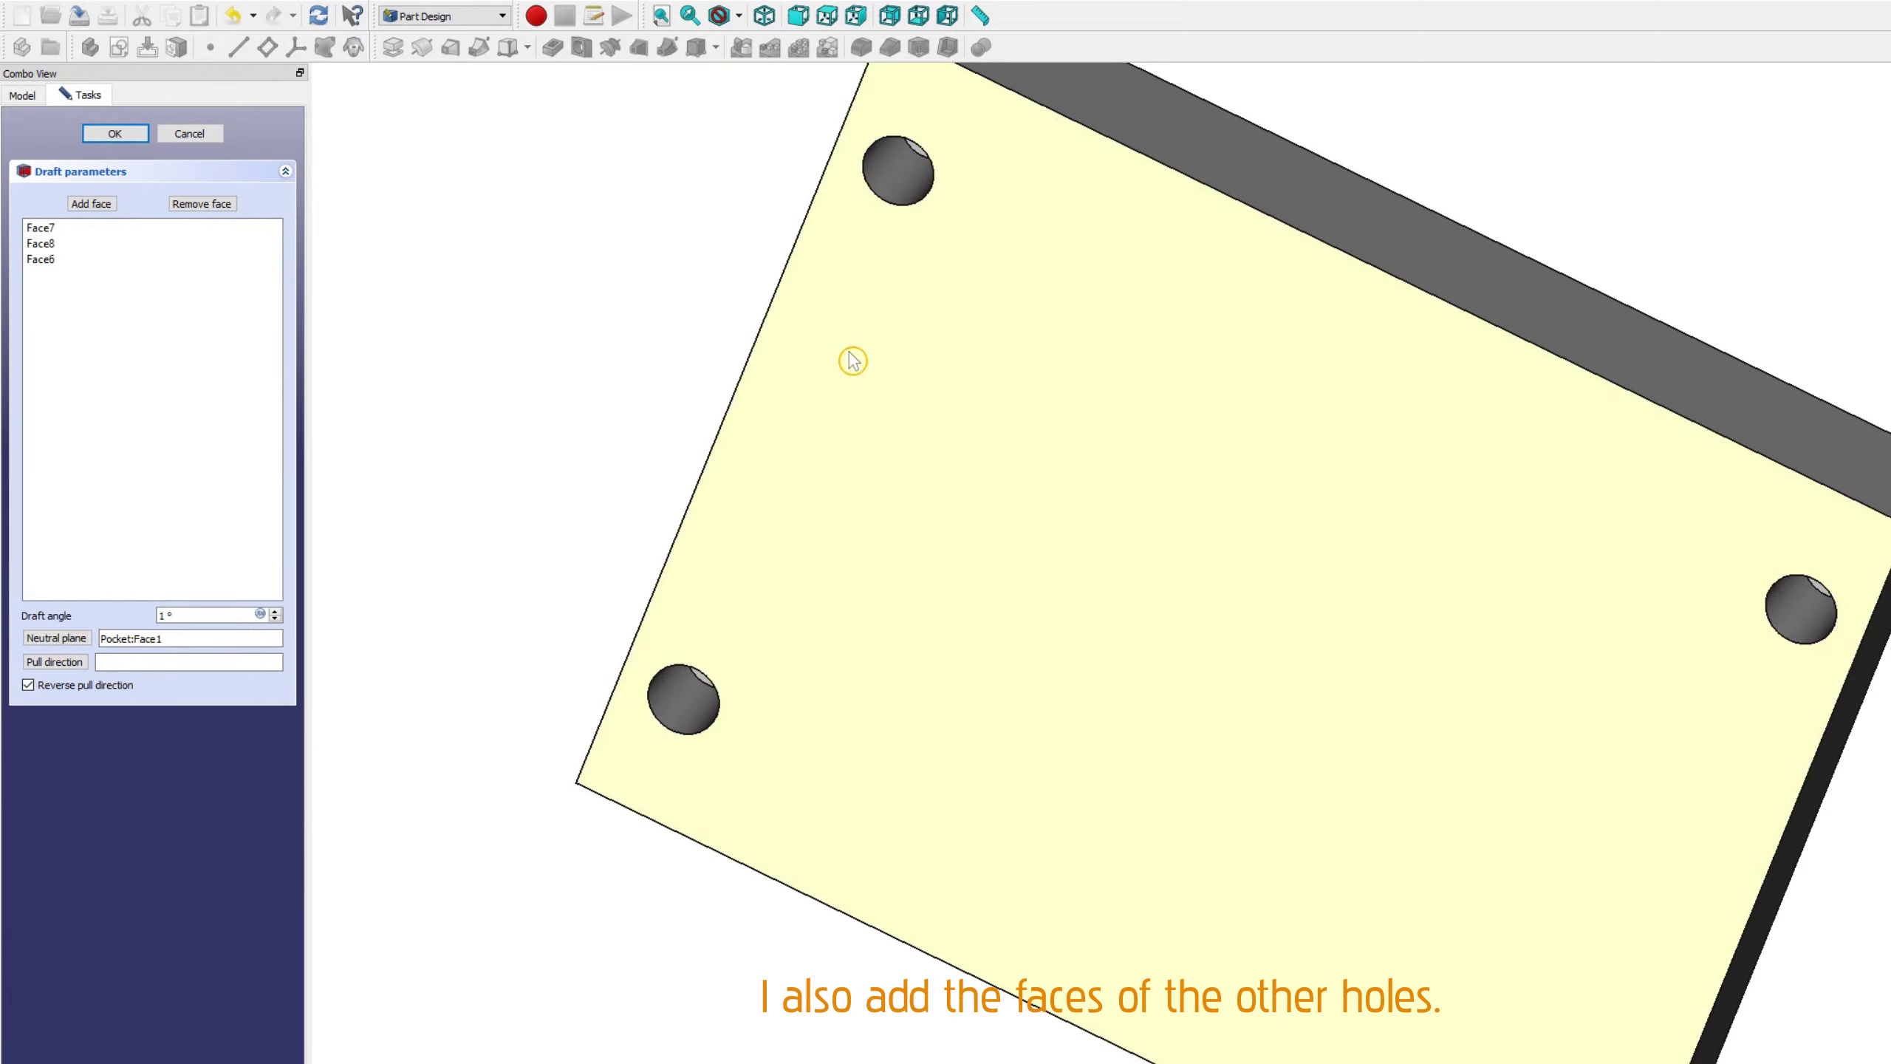
click(91, 203)
scroll(1638, 707, up, 3)
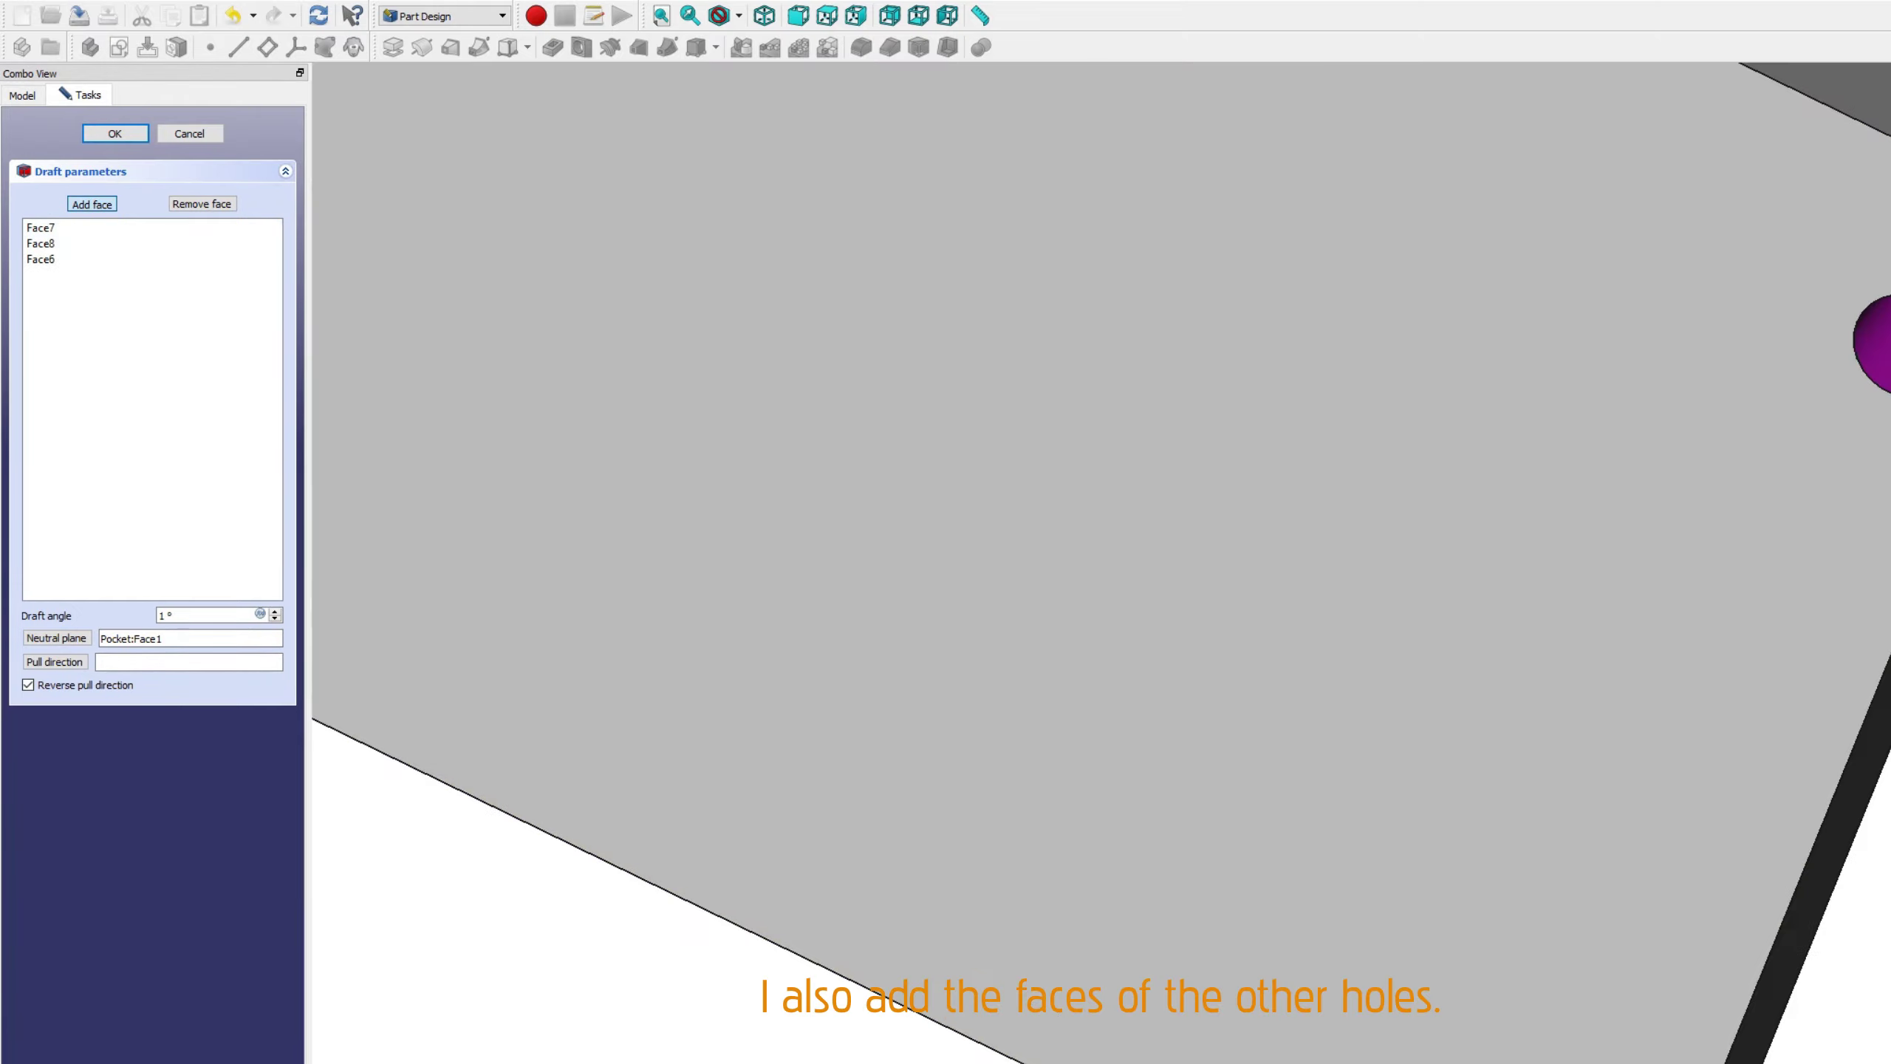
scroll(1413, 866, down, 3)
click(1414, 868)
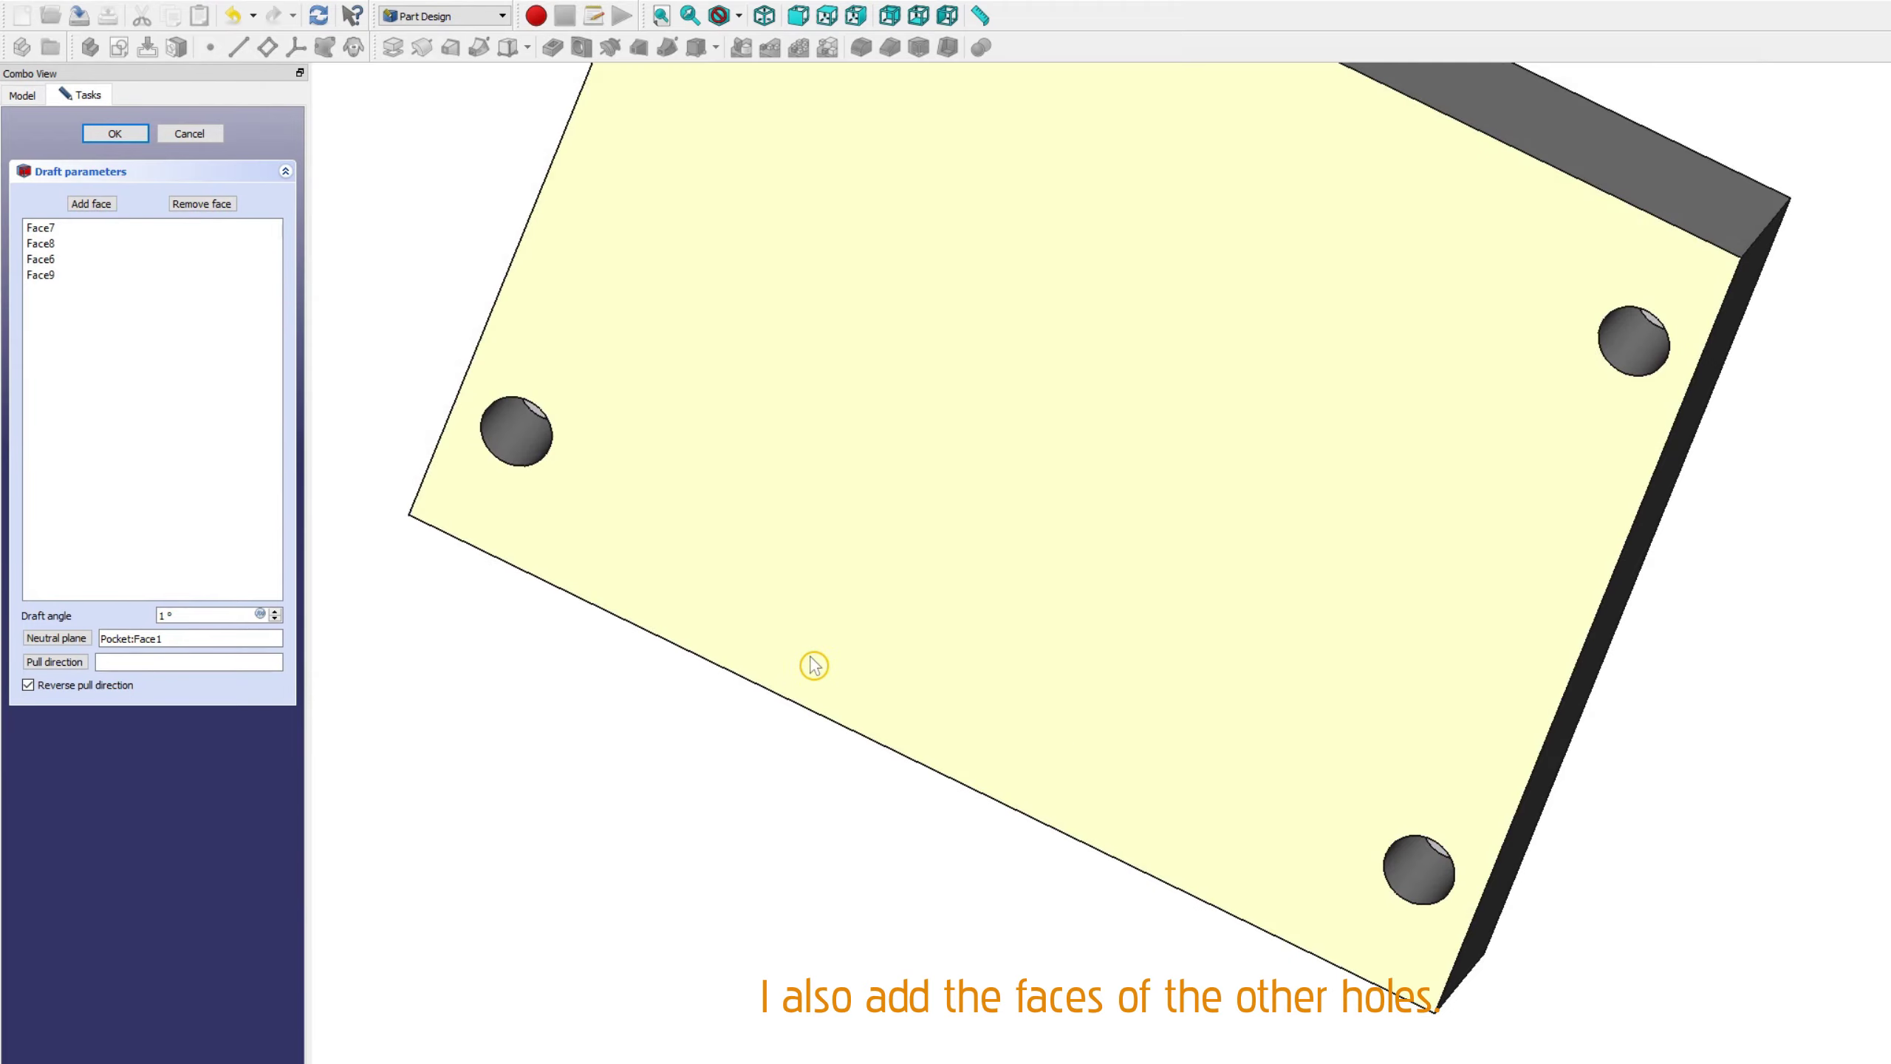
middle_drag(840, 785, 1089, 920)
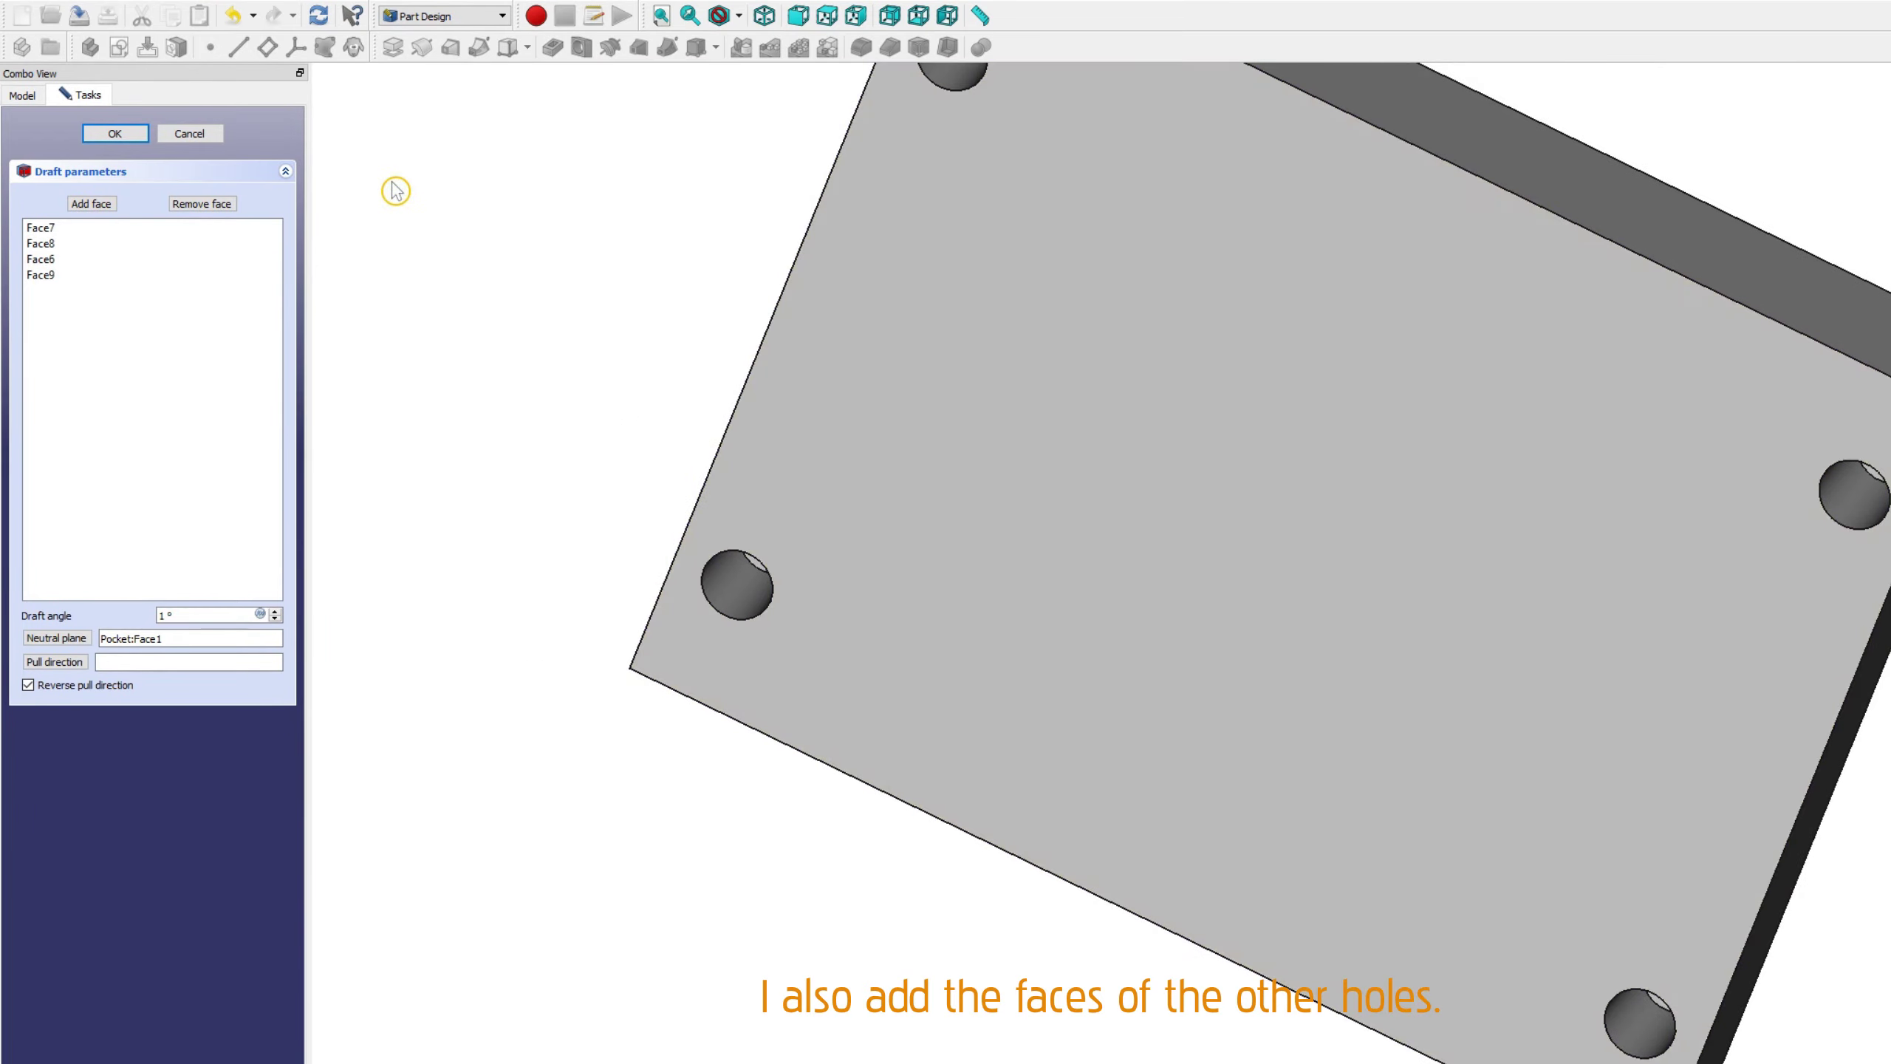
click(131, 134)
scroll(918, 520, down, 3)
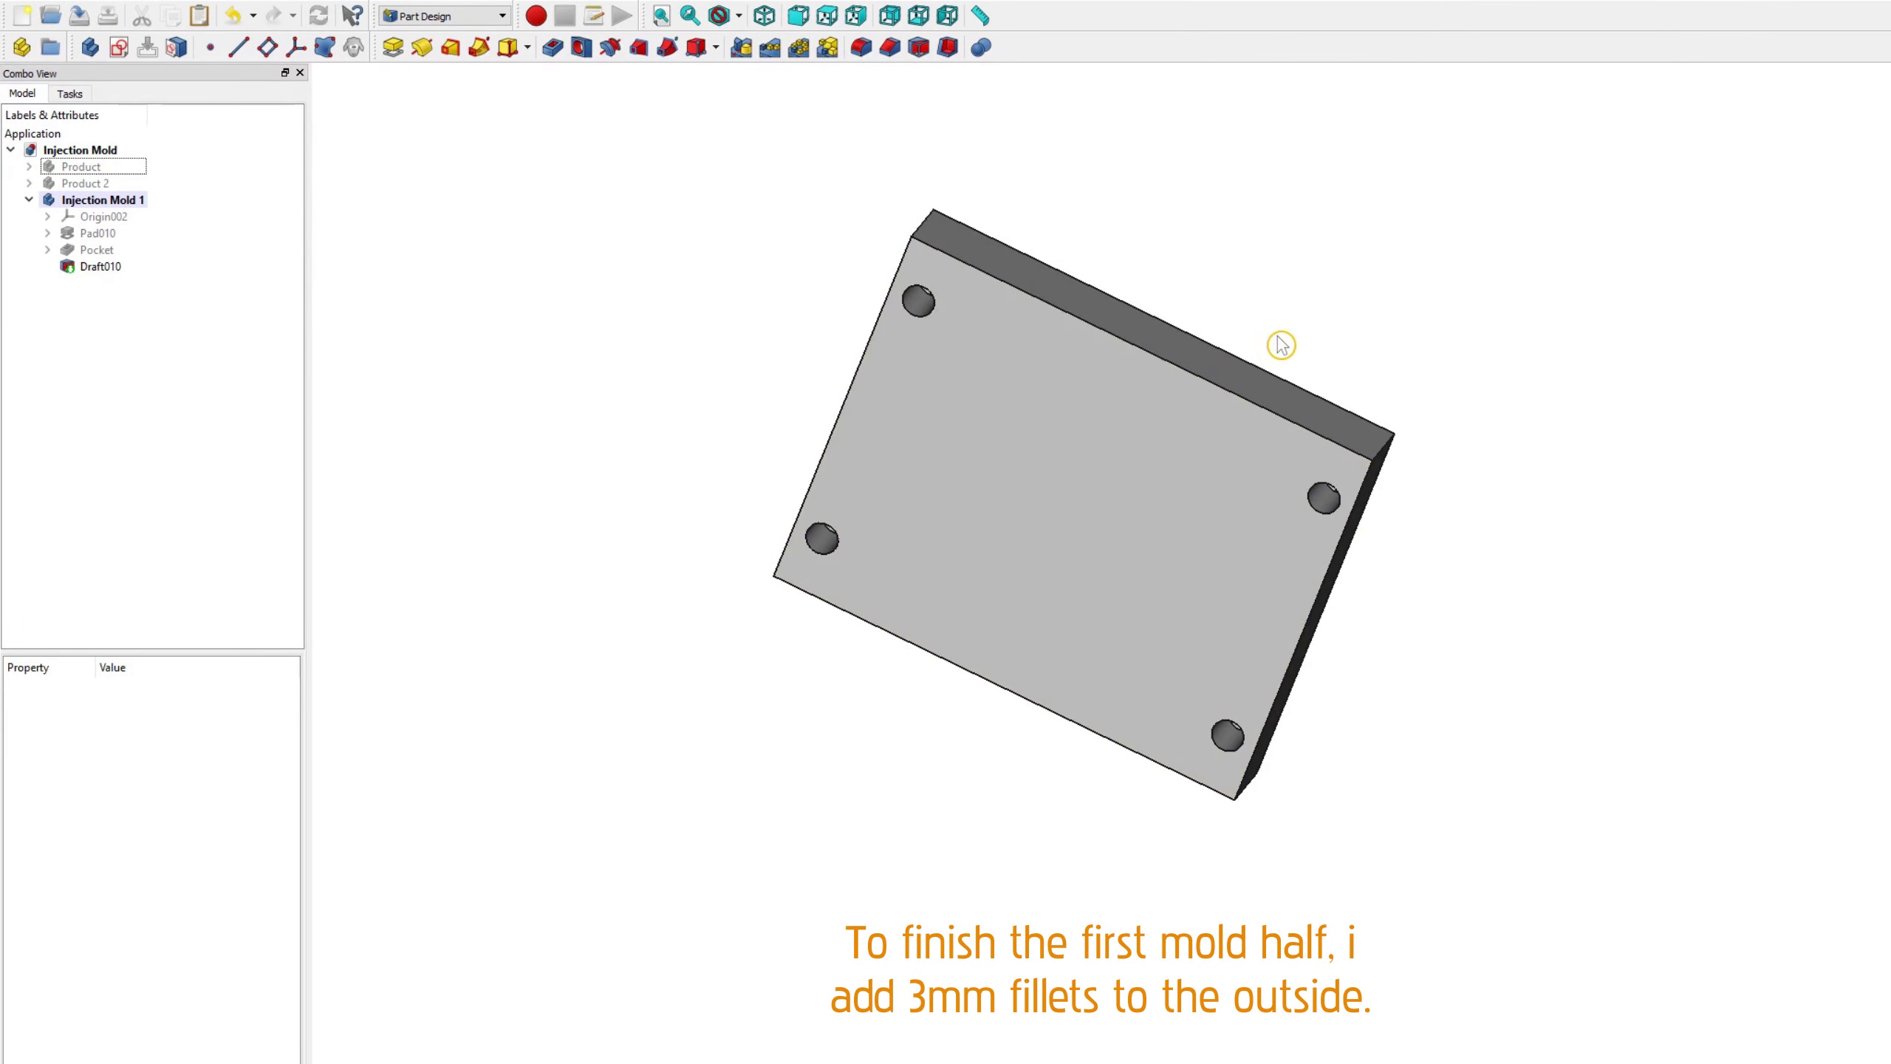
Step: Apply a 3 mm fillet to the plate's top face and outer vertical edges
middle_drag(1280, 342, 909, 792)
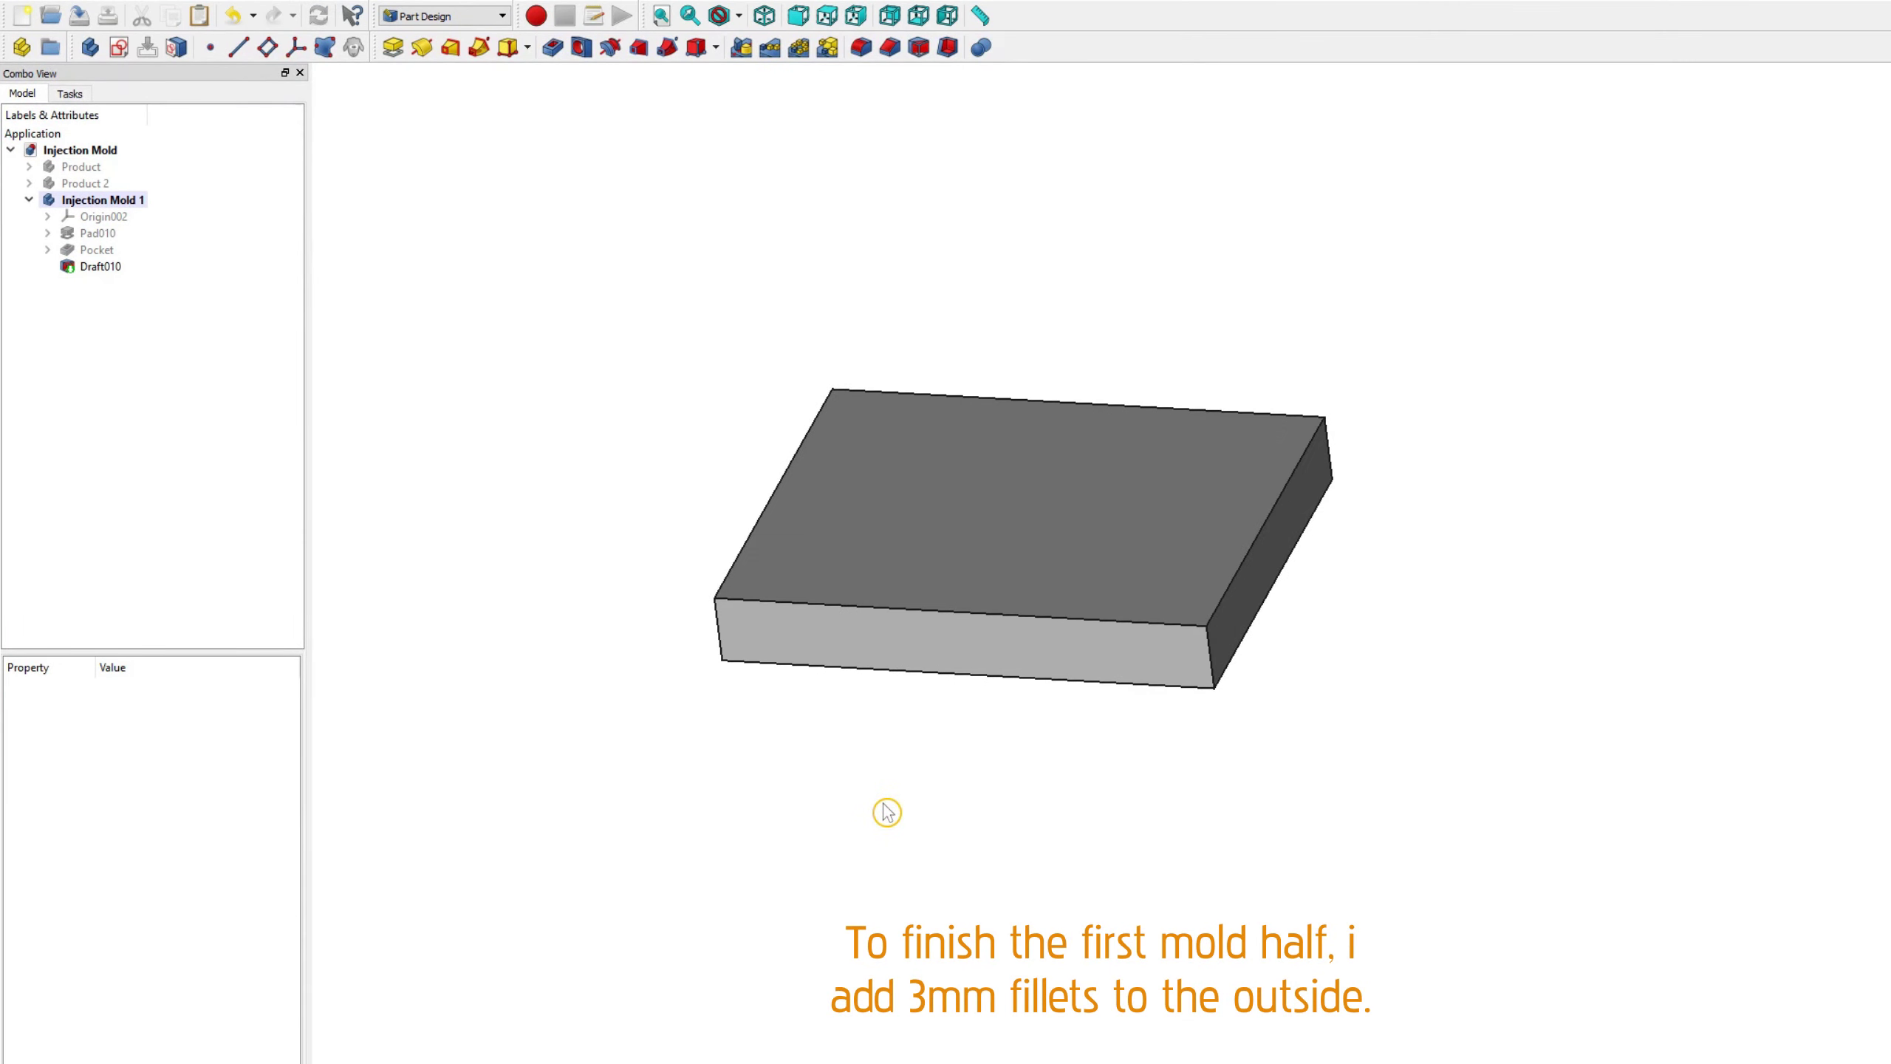
scroll(885, 805, up, 2)
click(953, 534)
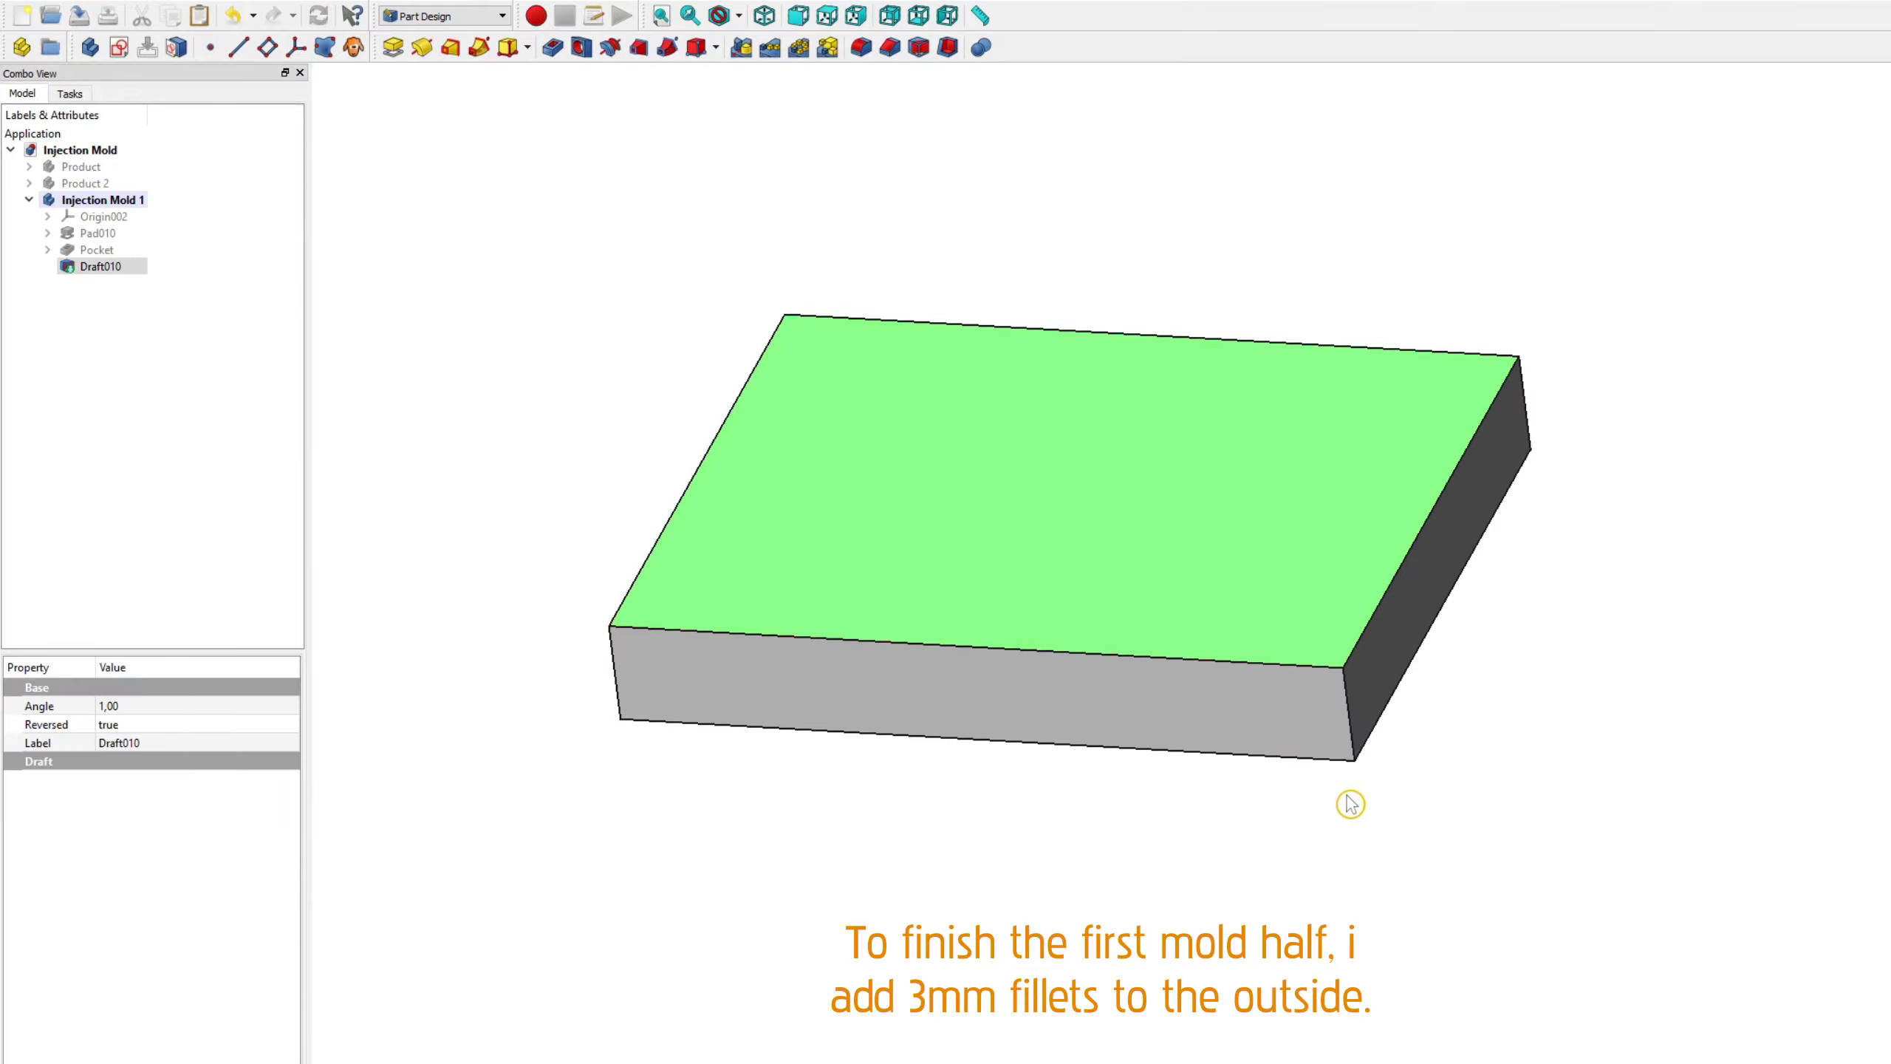
ctrl+click(1353, 730)
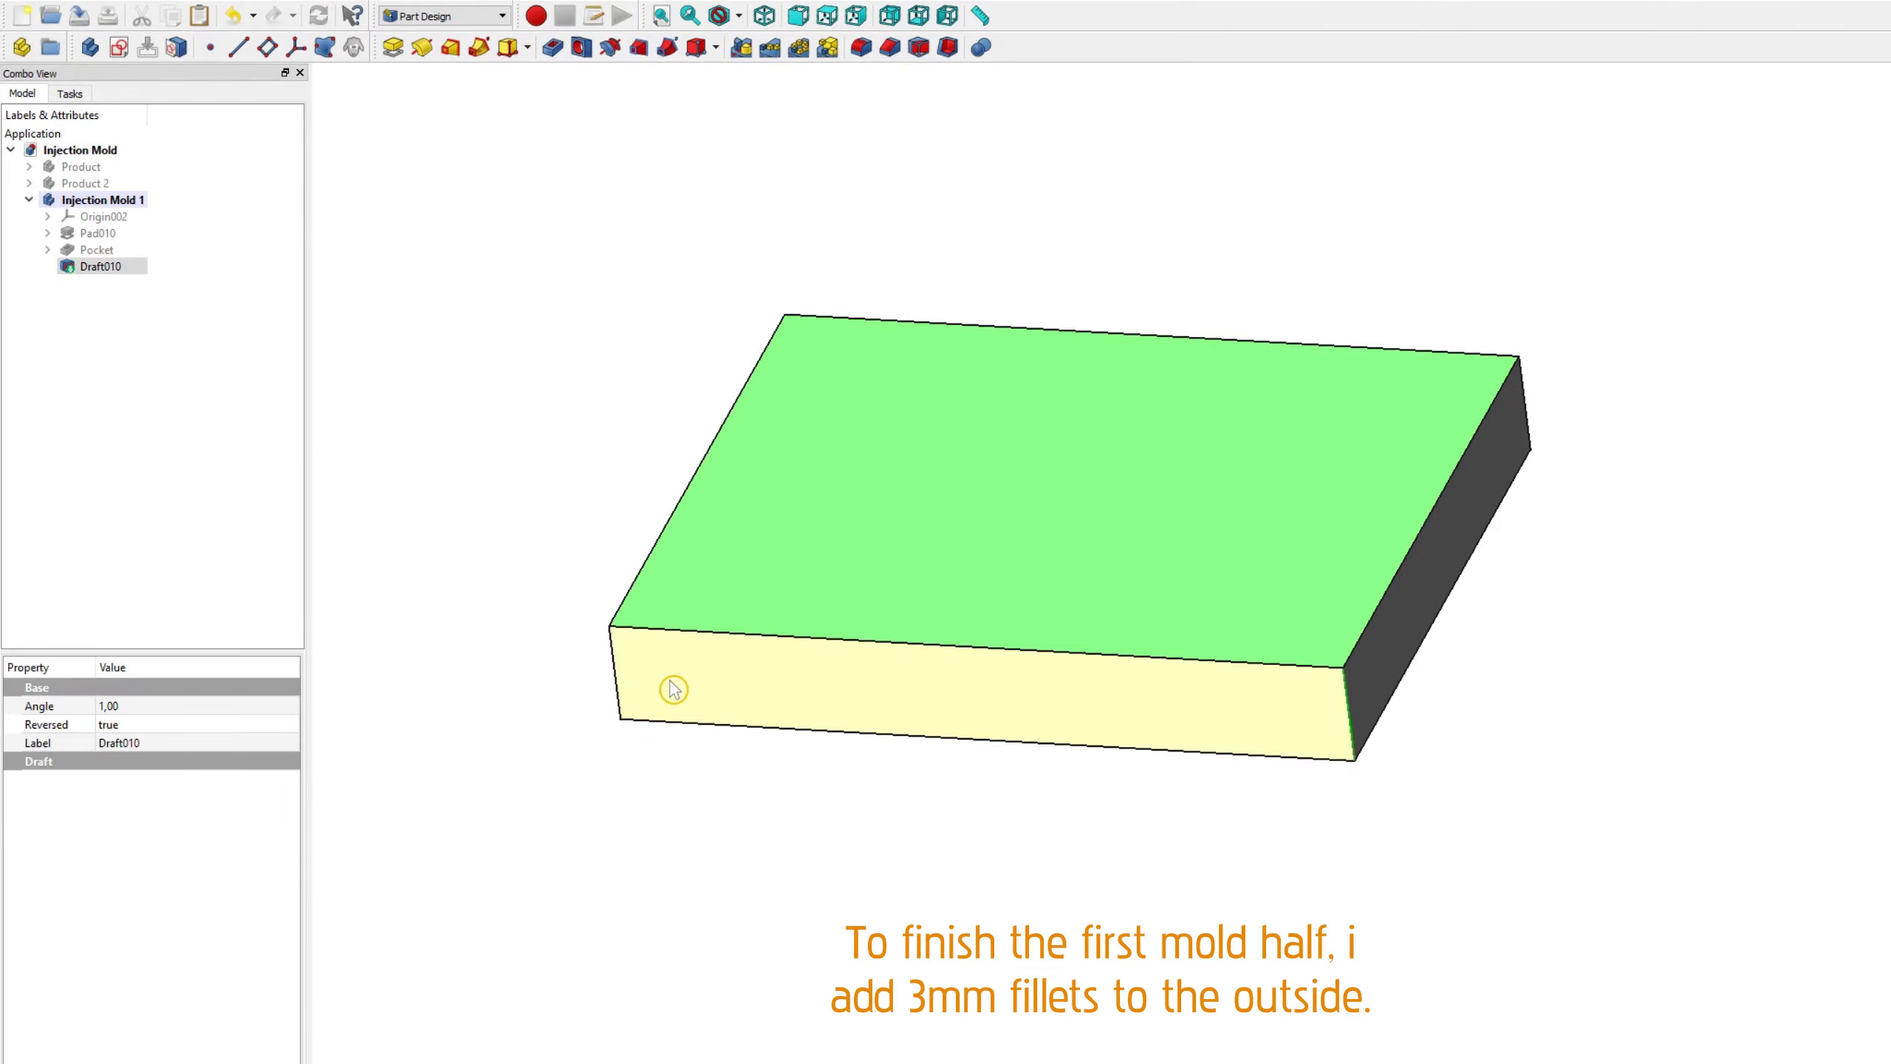
ctrl+click(614, 679)
mouse_move(1670, 785)
middle_down()
mouse_move(1304, 839)
mouse_move(1528, 737)
middle_up()
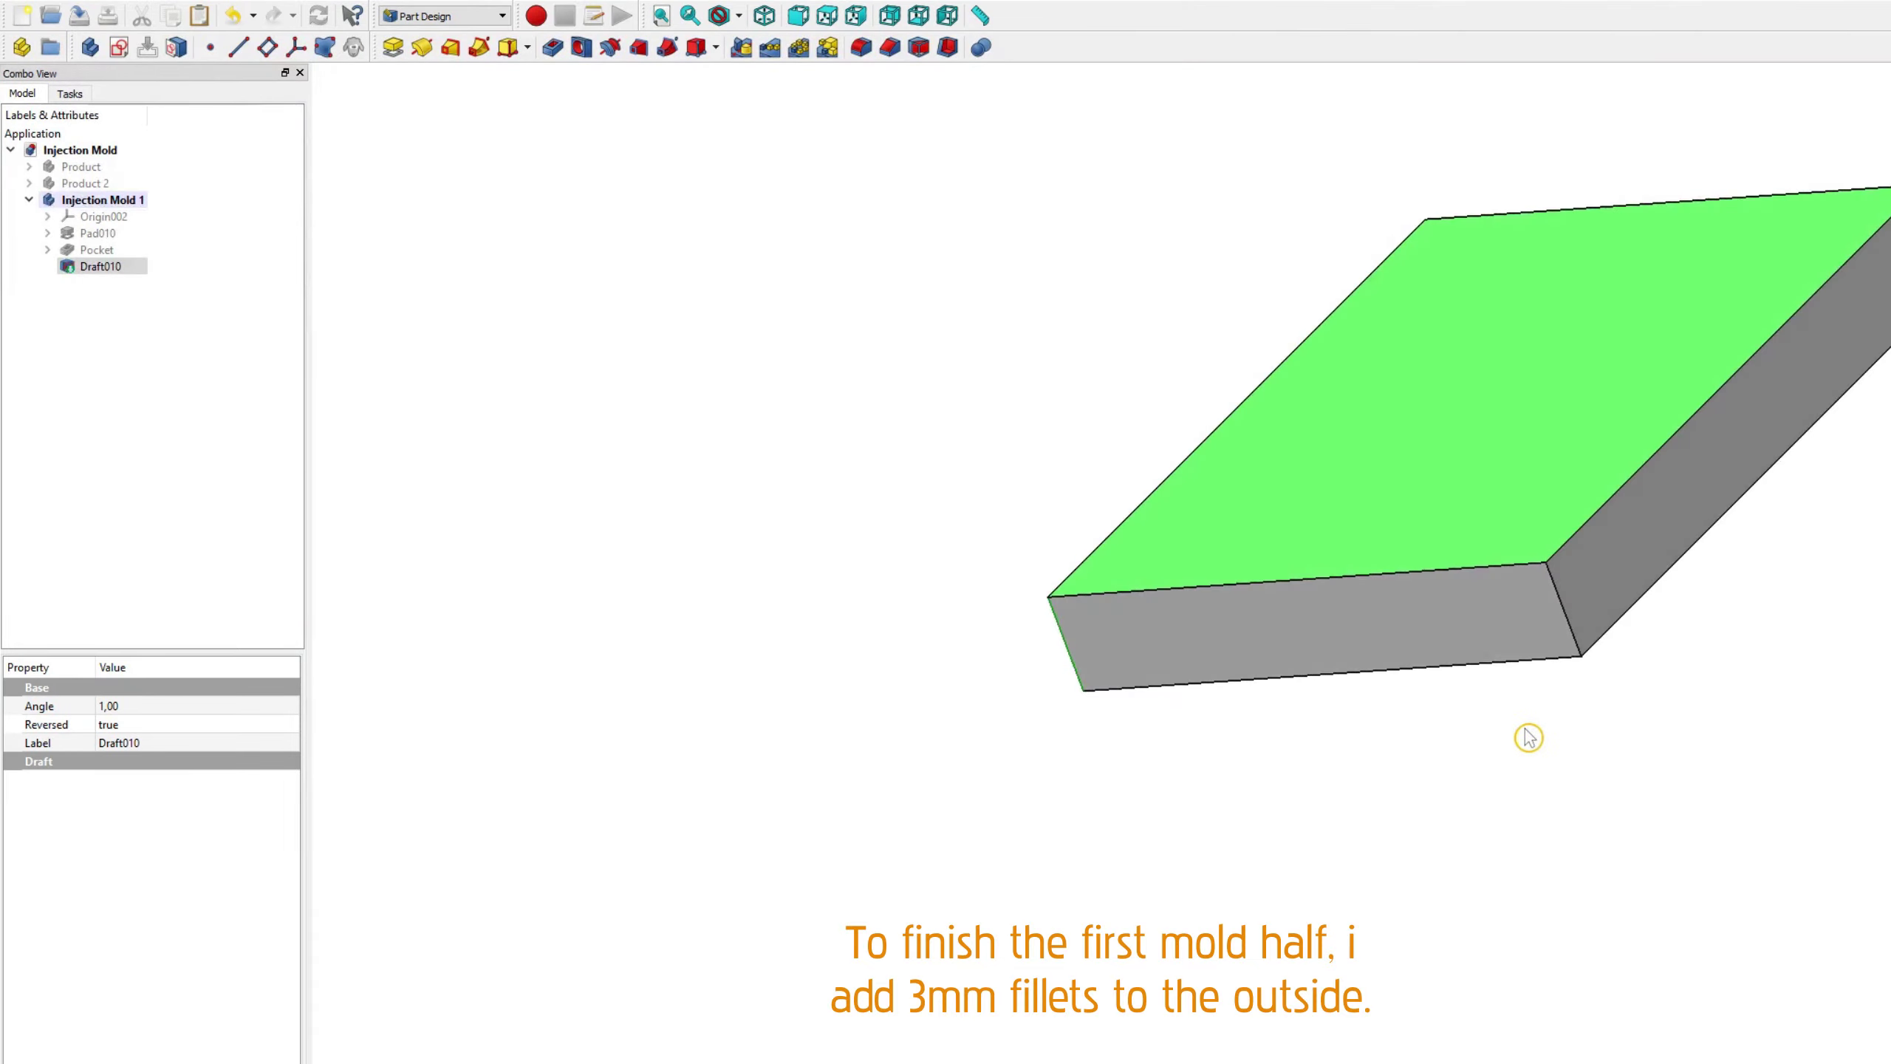
mouse_move(1604, 633)
middle_down()
mouse_move(1490, 820)
mouse_move(1249, 857)
mouse_move(1191, 802)
middle_up()
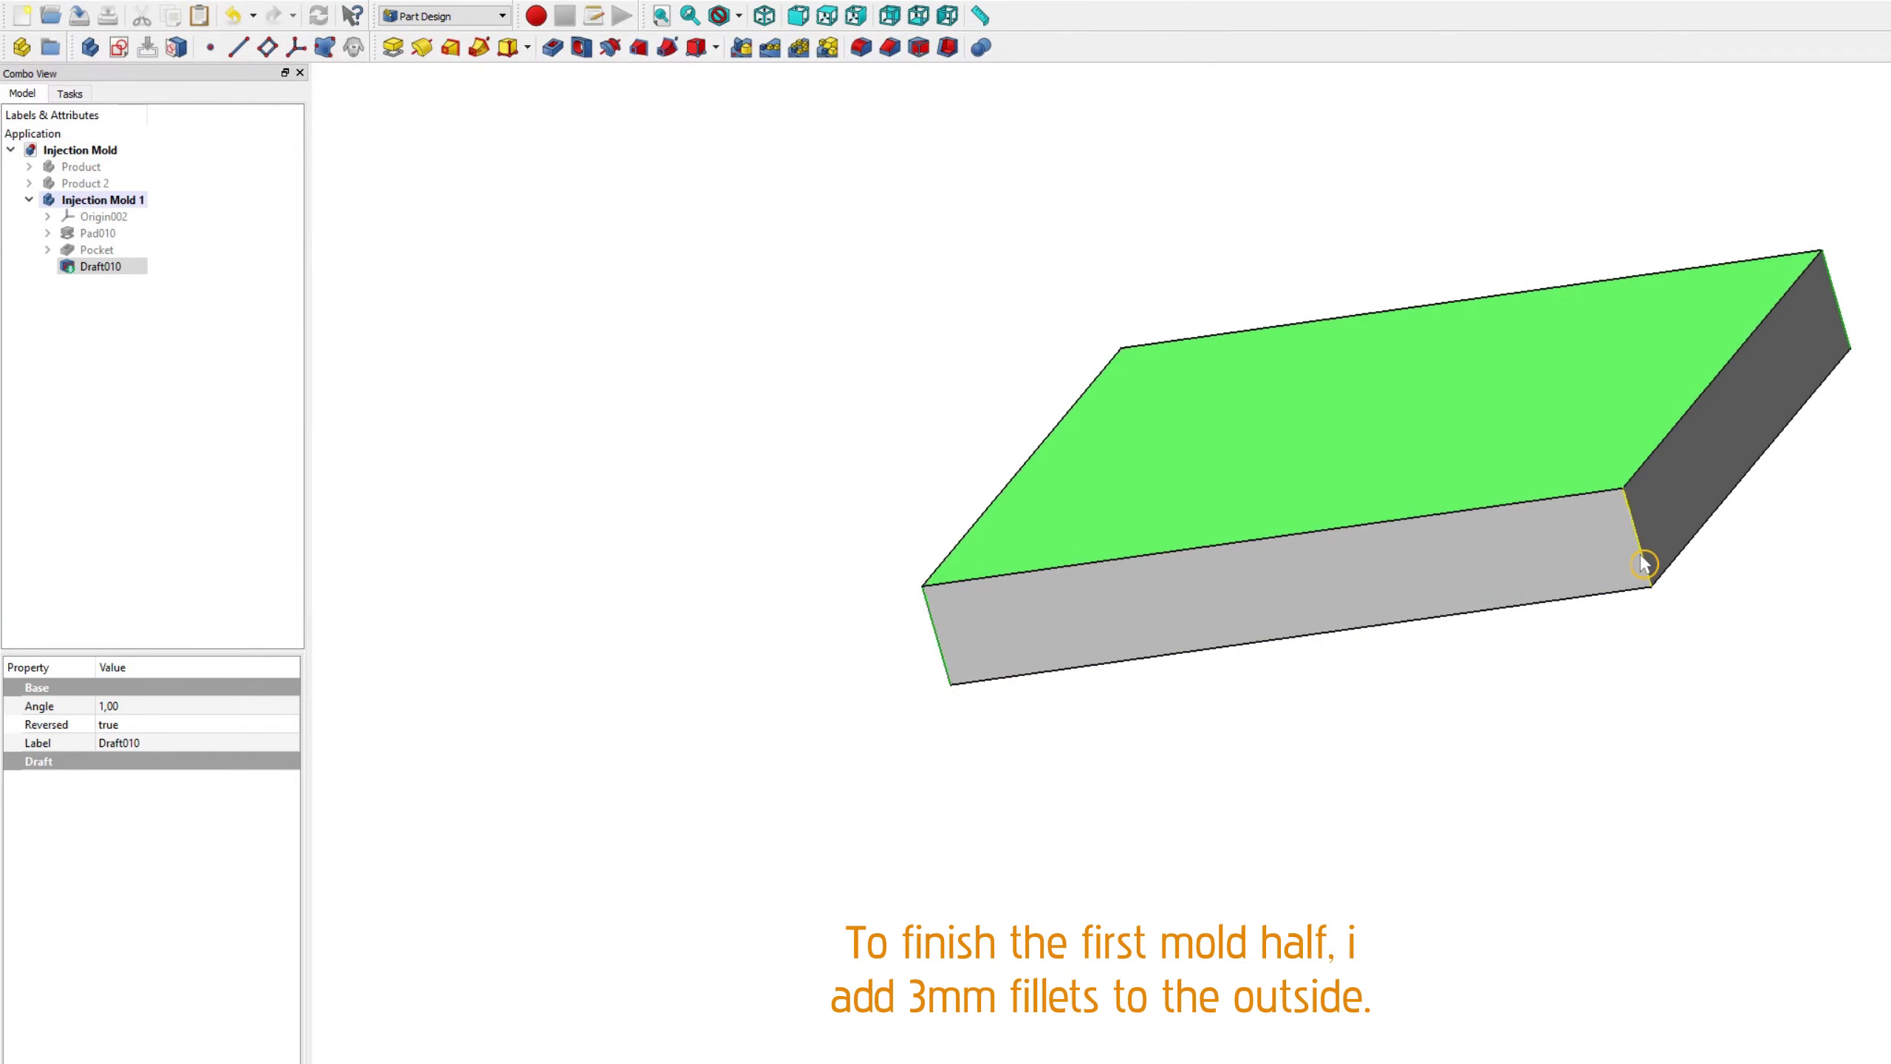
click(861, 48)
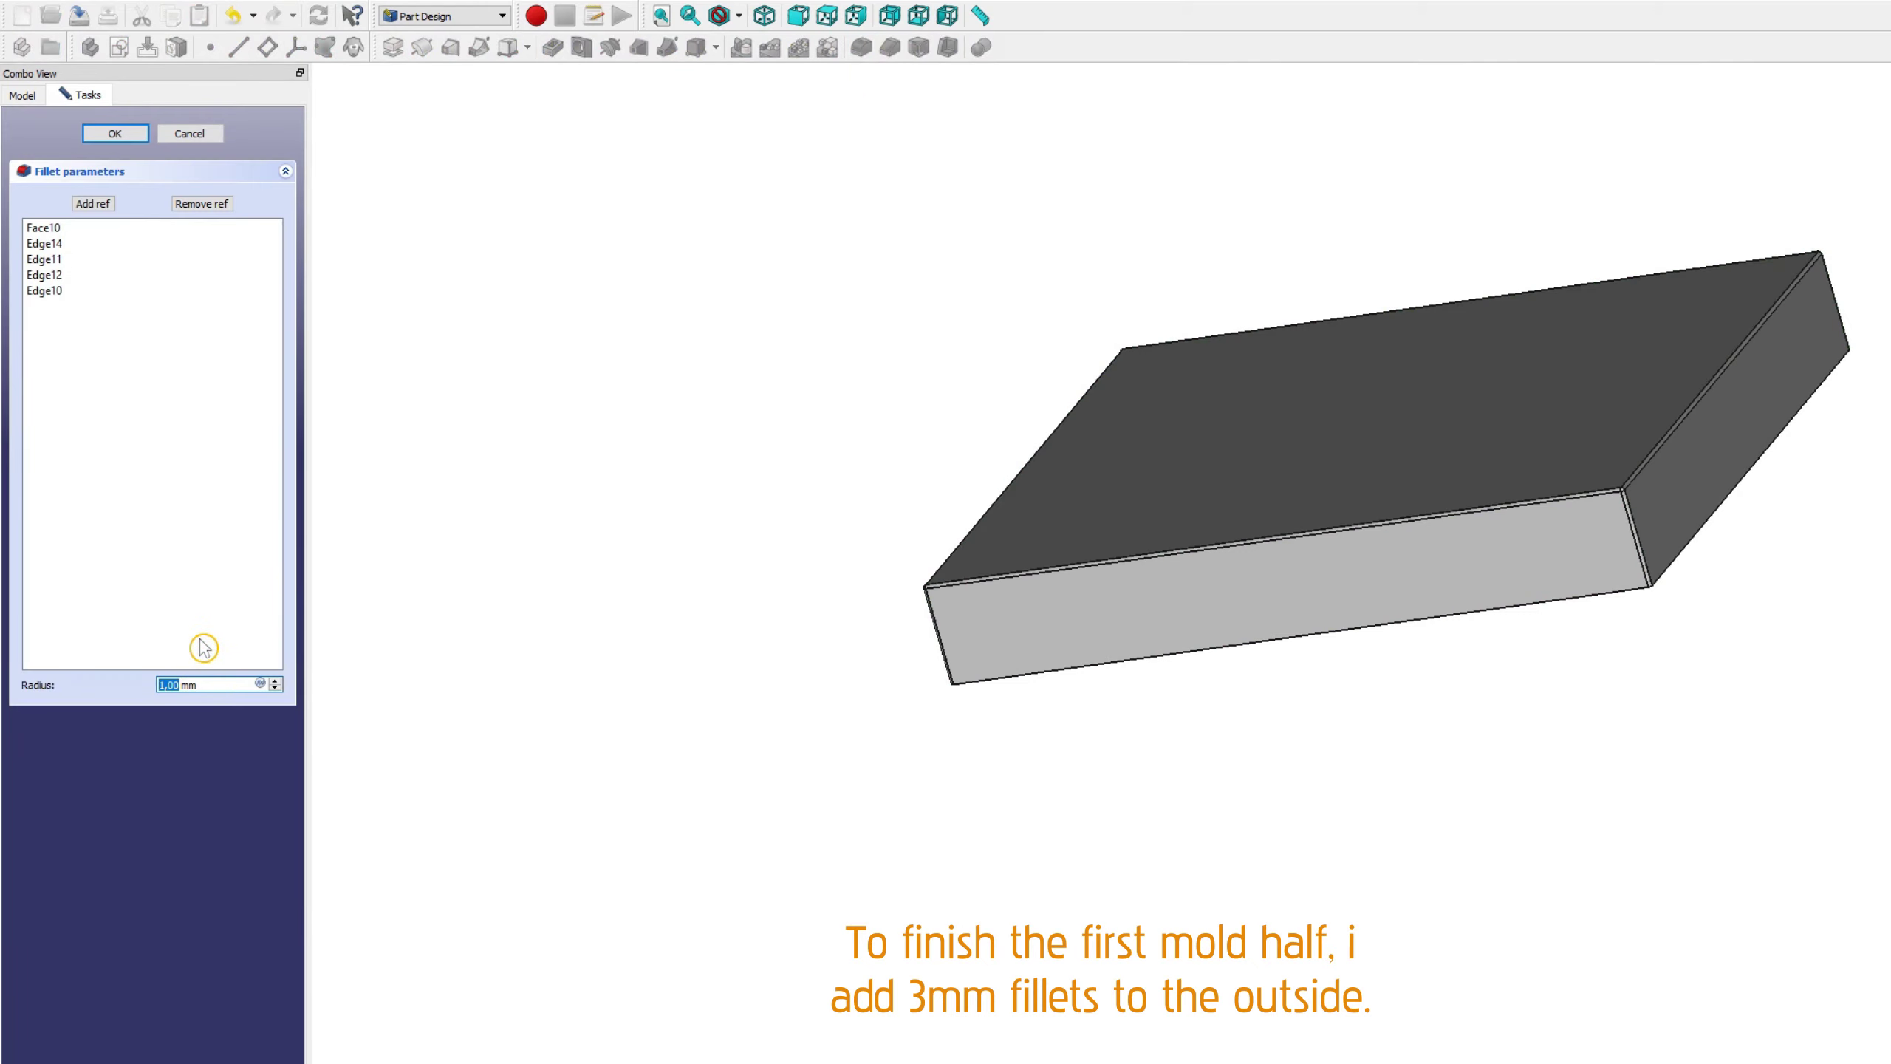
text(3)
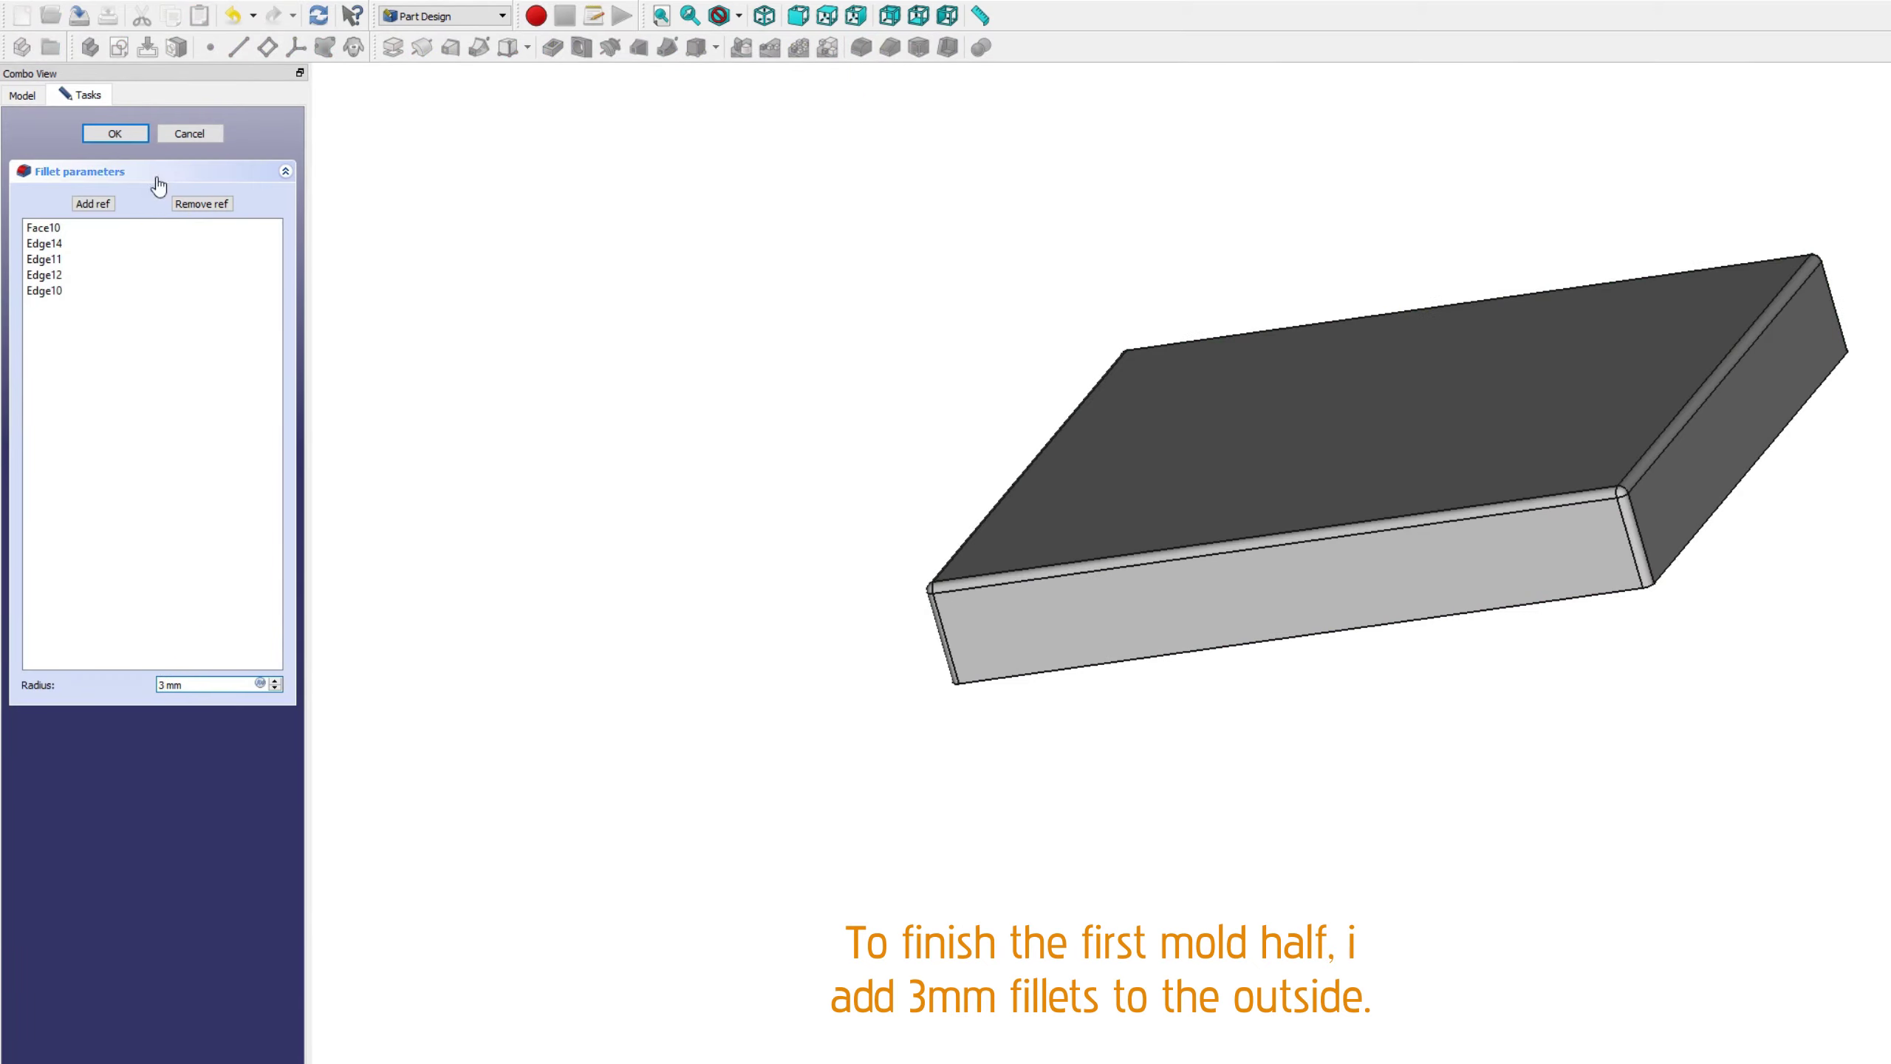
Step: Confirm the 3 mm fillet, unhide Product, and select Injection Mold 1 together with Product
click(114, 134)
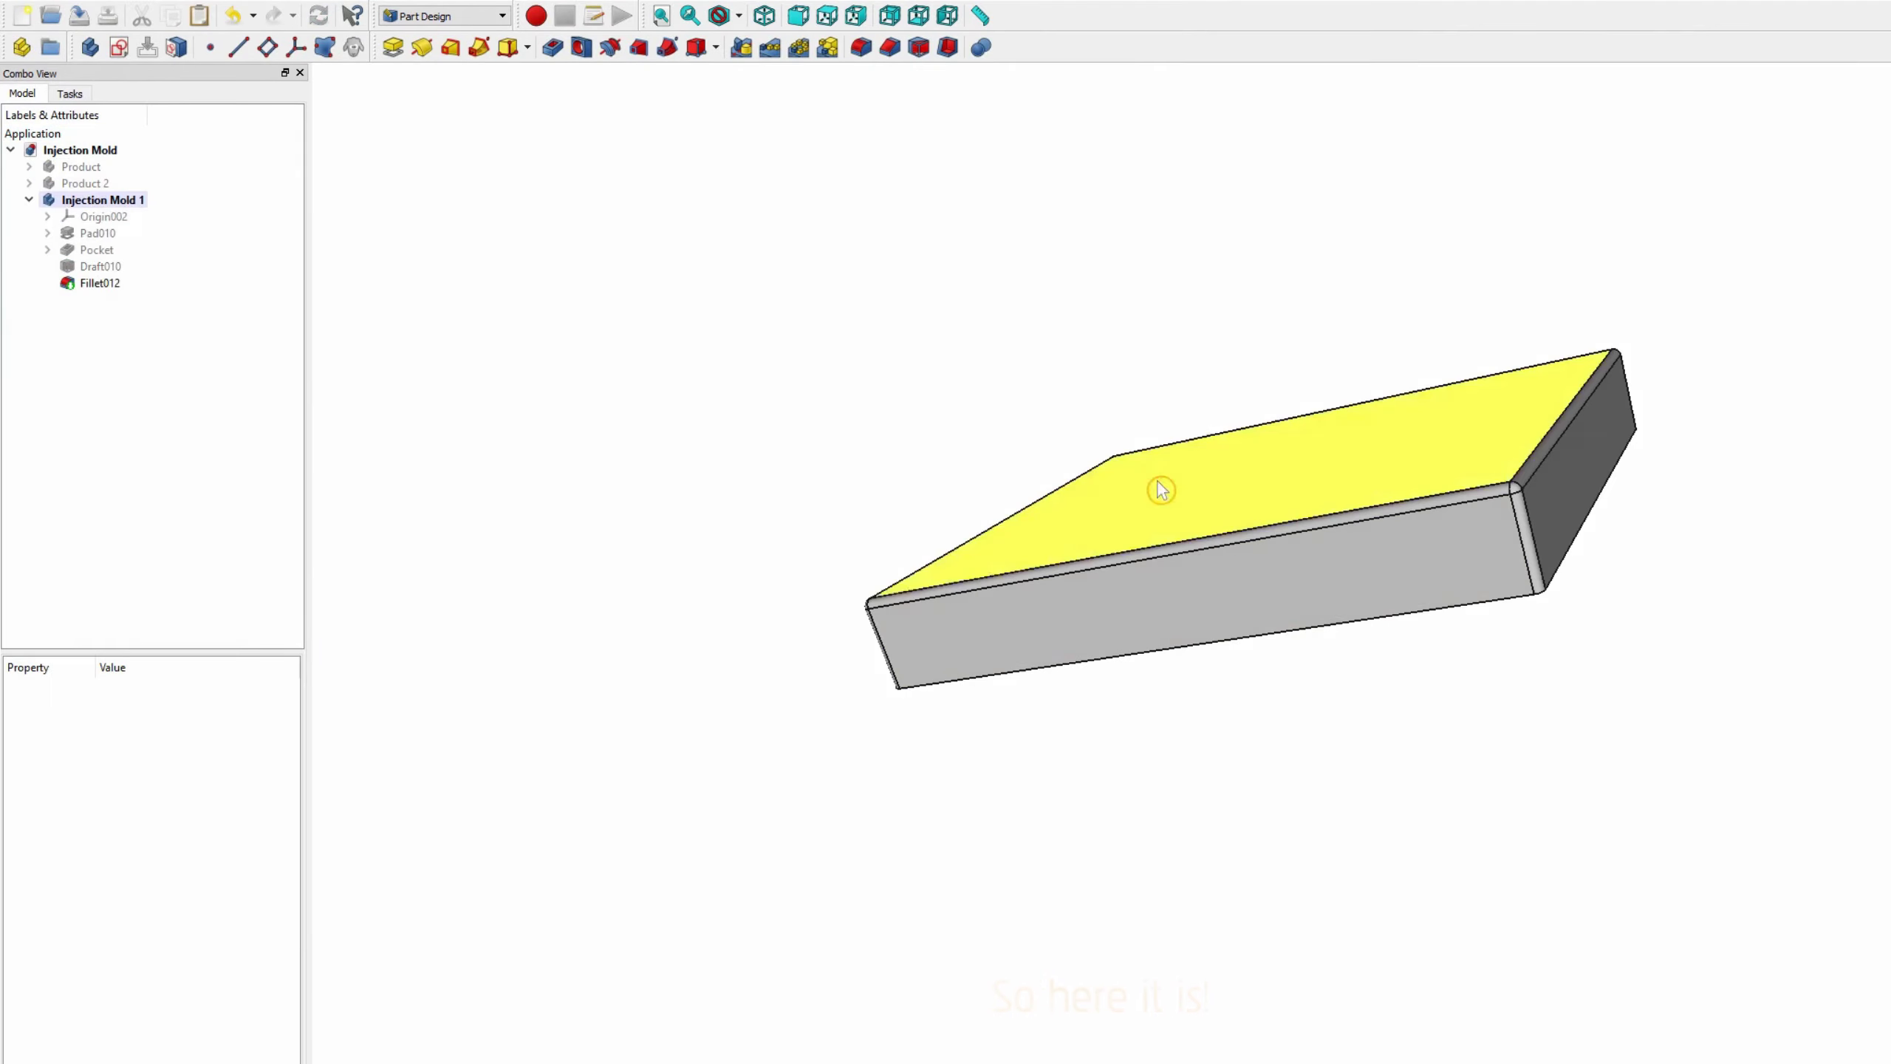
mouse_move(1614, 988)
mouse_down()
mouse_move(1435, 777)
mouse_move(1393, 676)
mouse_up()
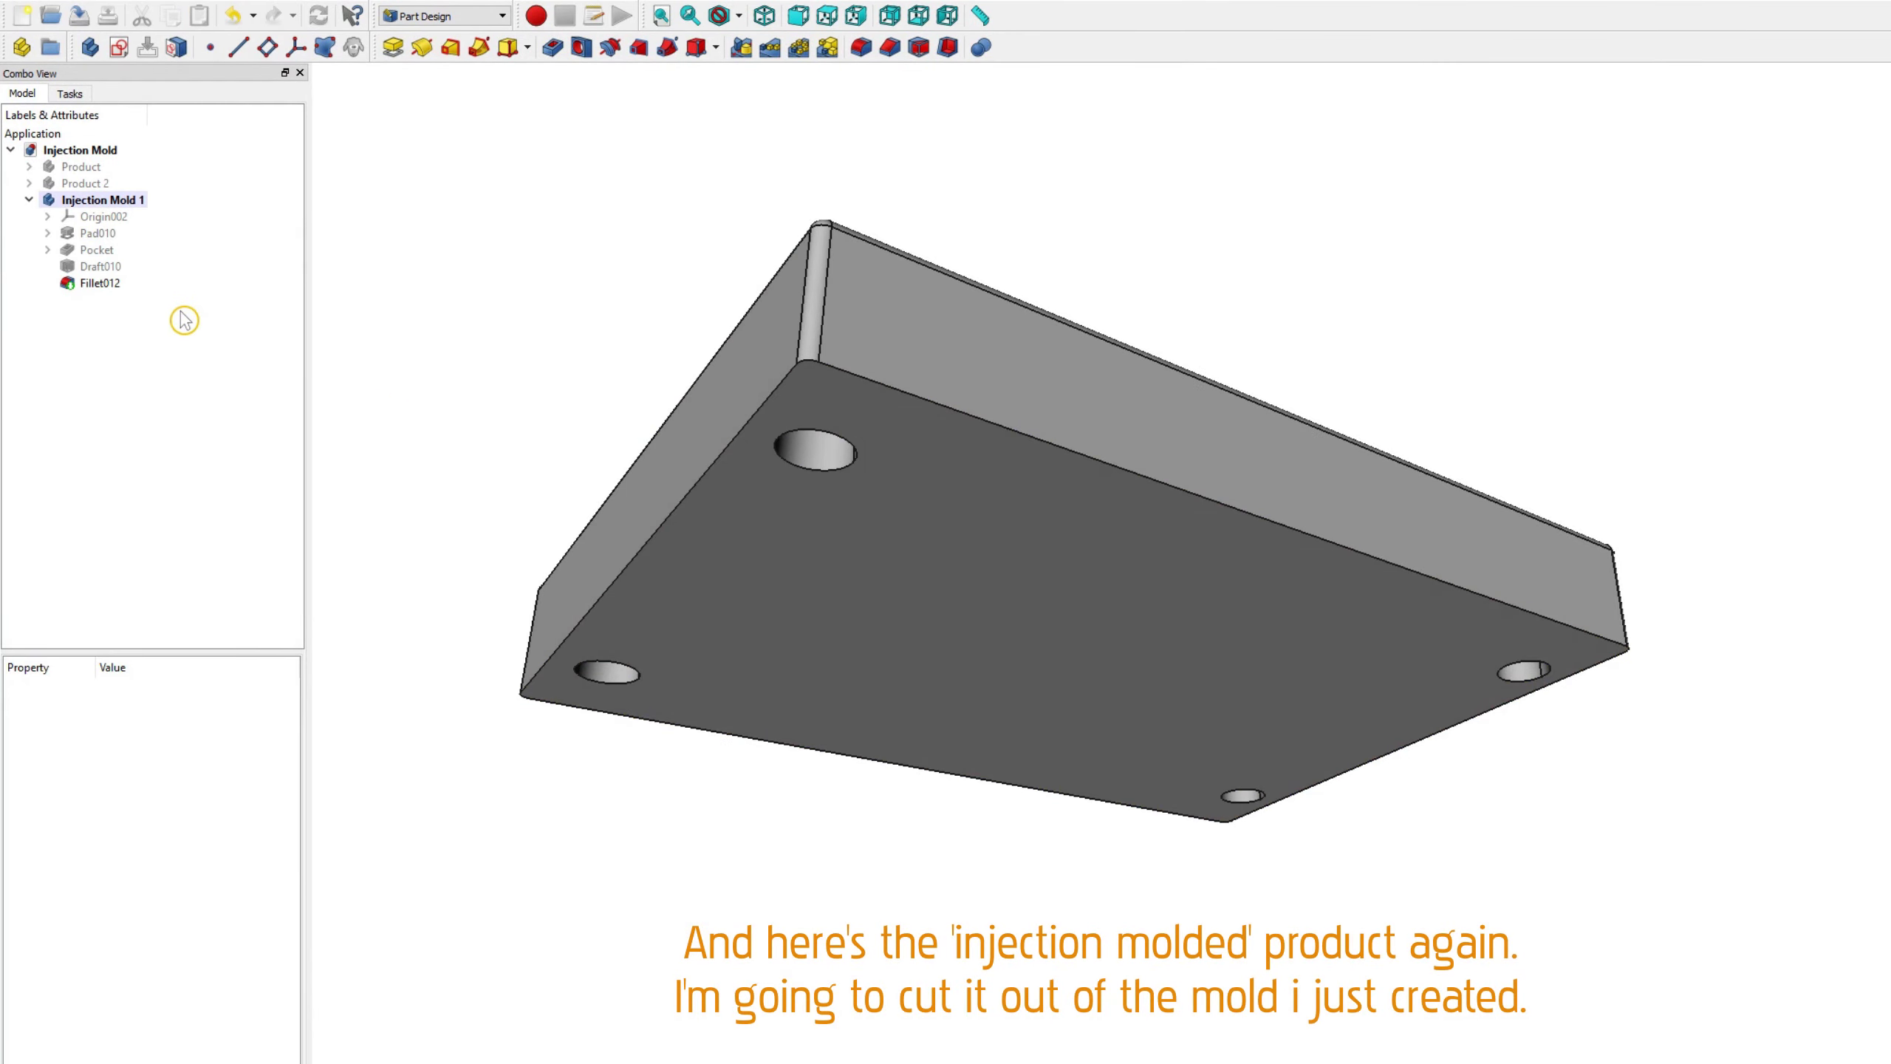
click(82, 167)
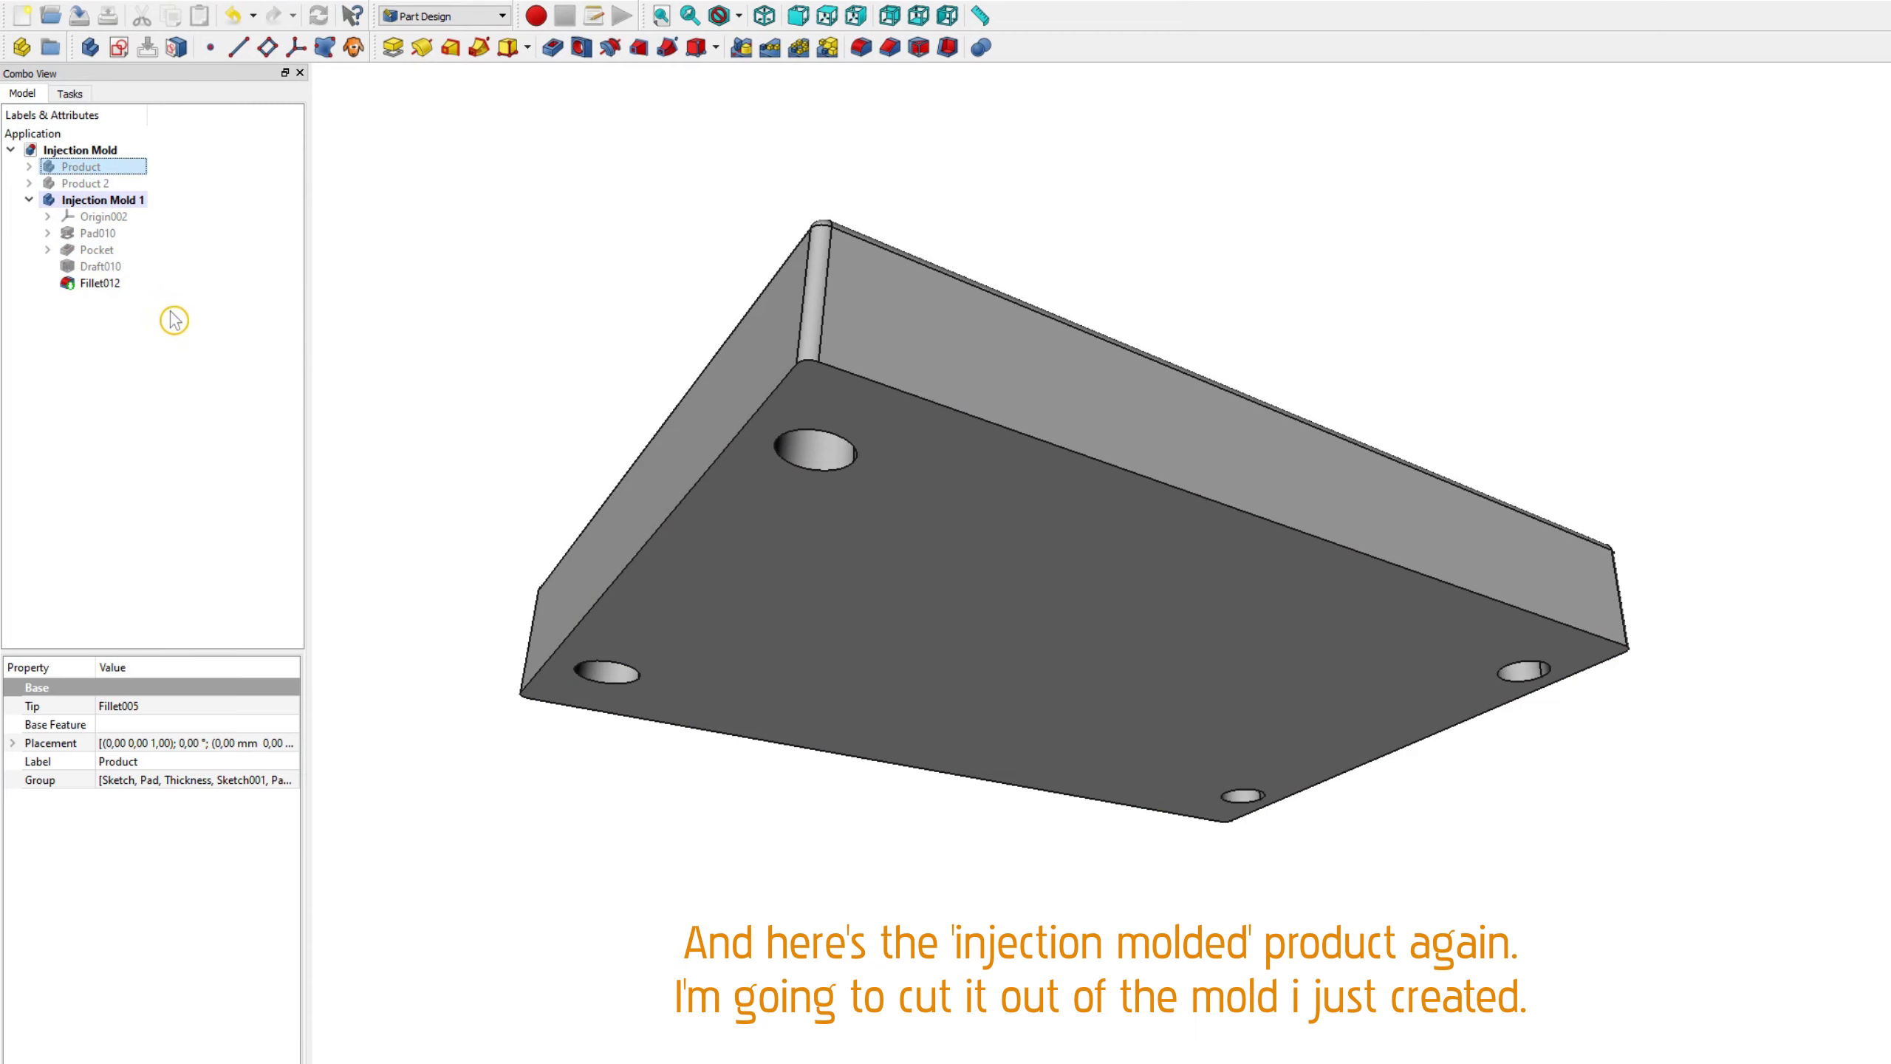
key(space)
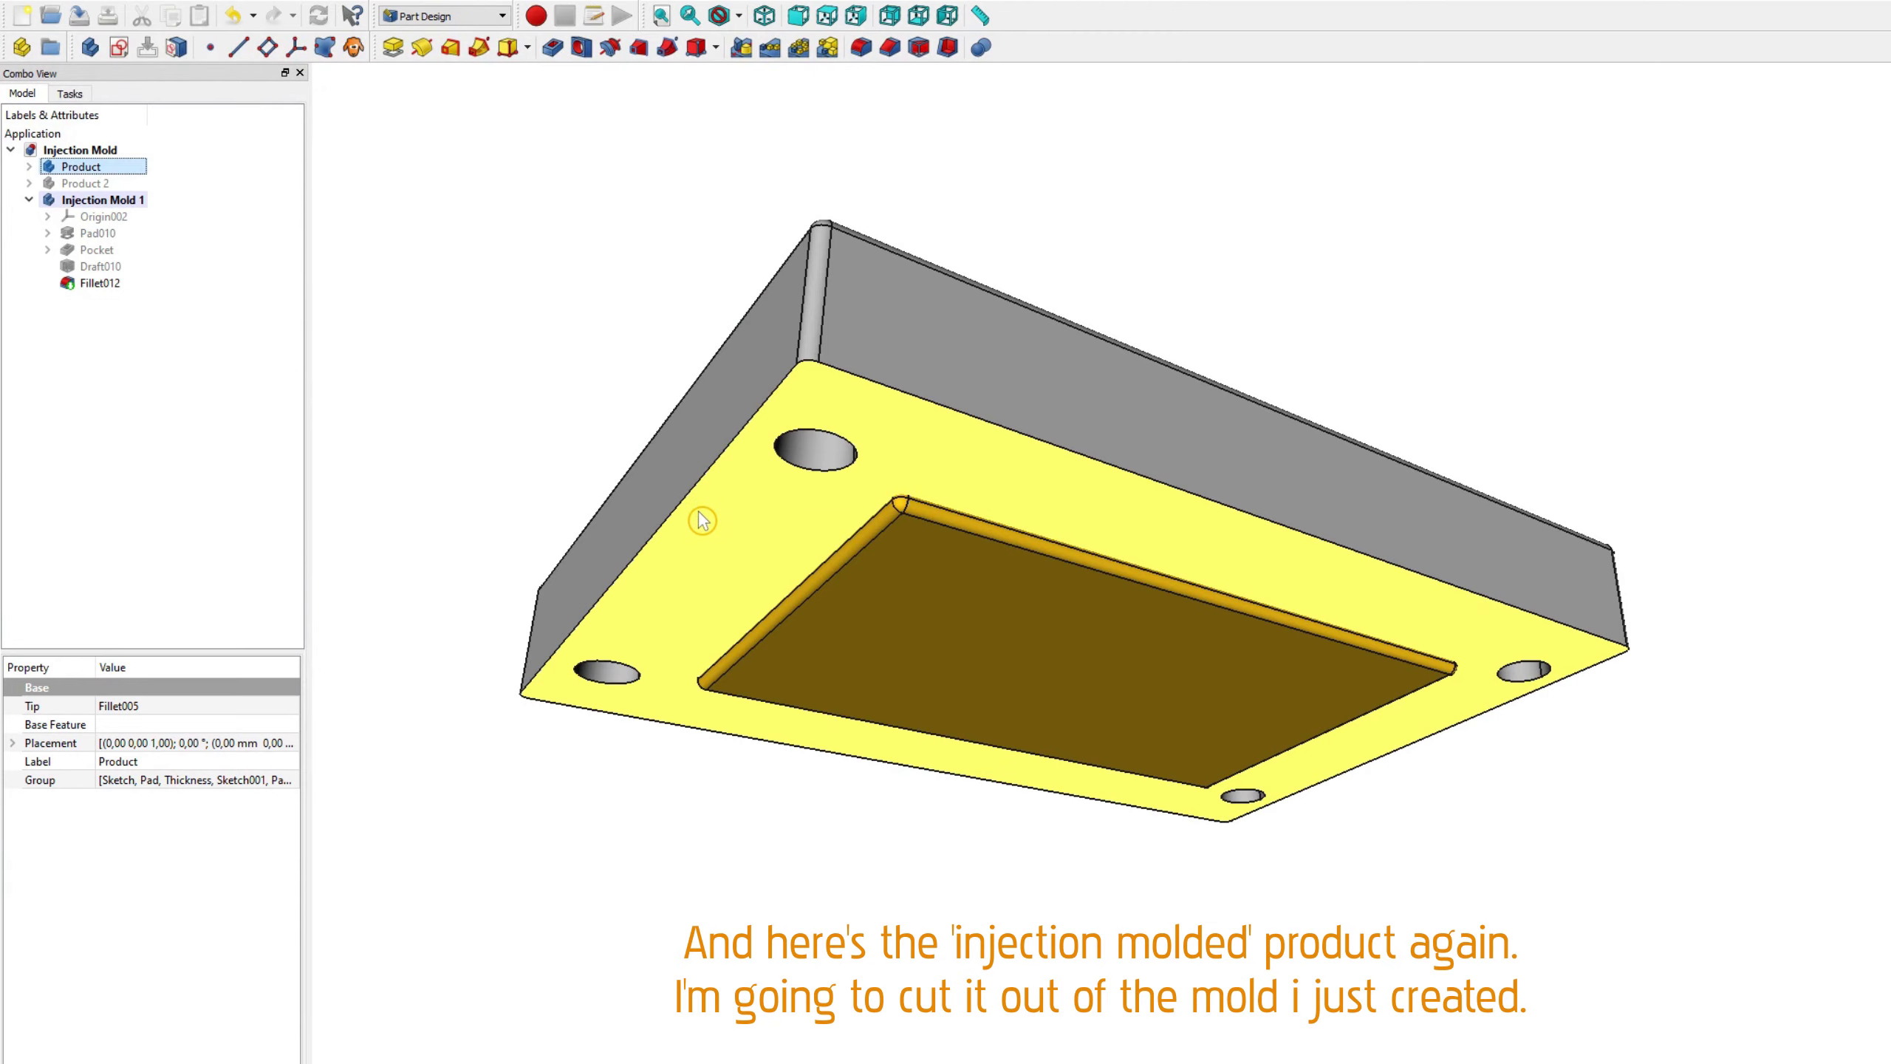
click(290, 409)
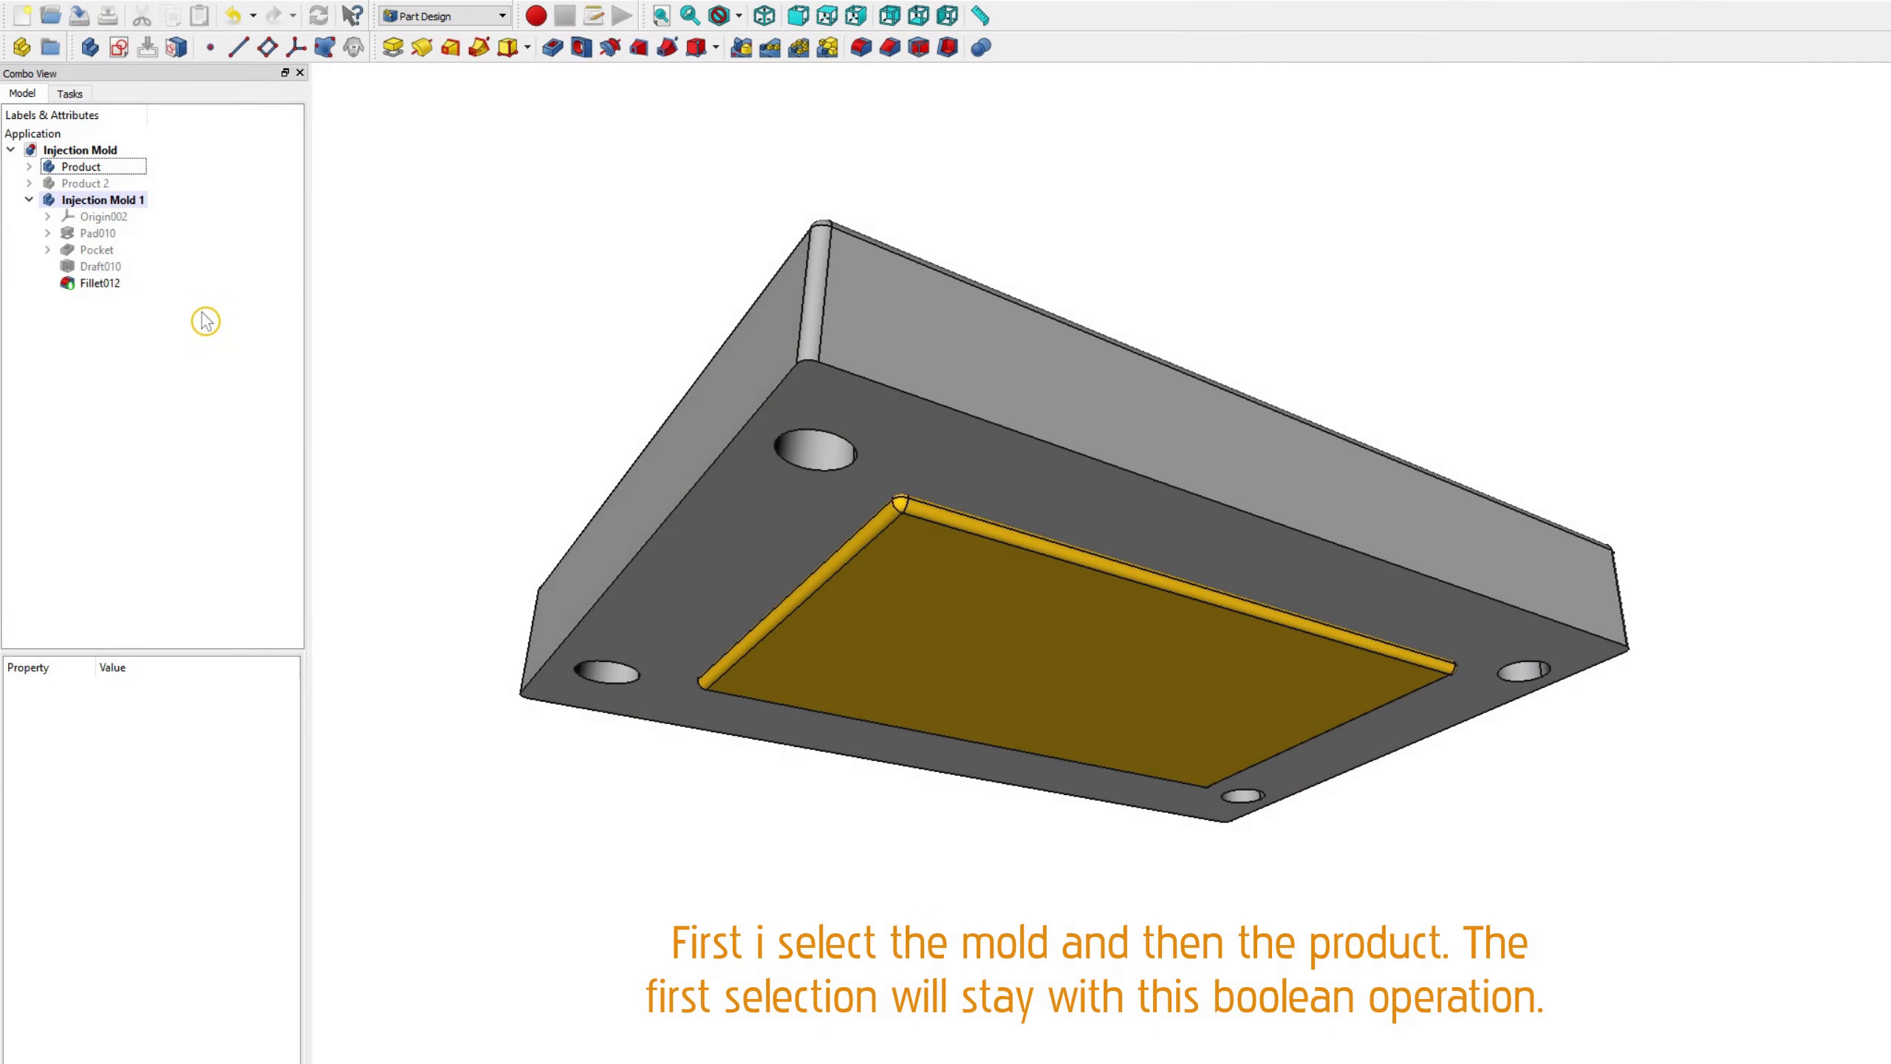
click(104, 201)
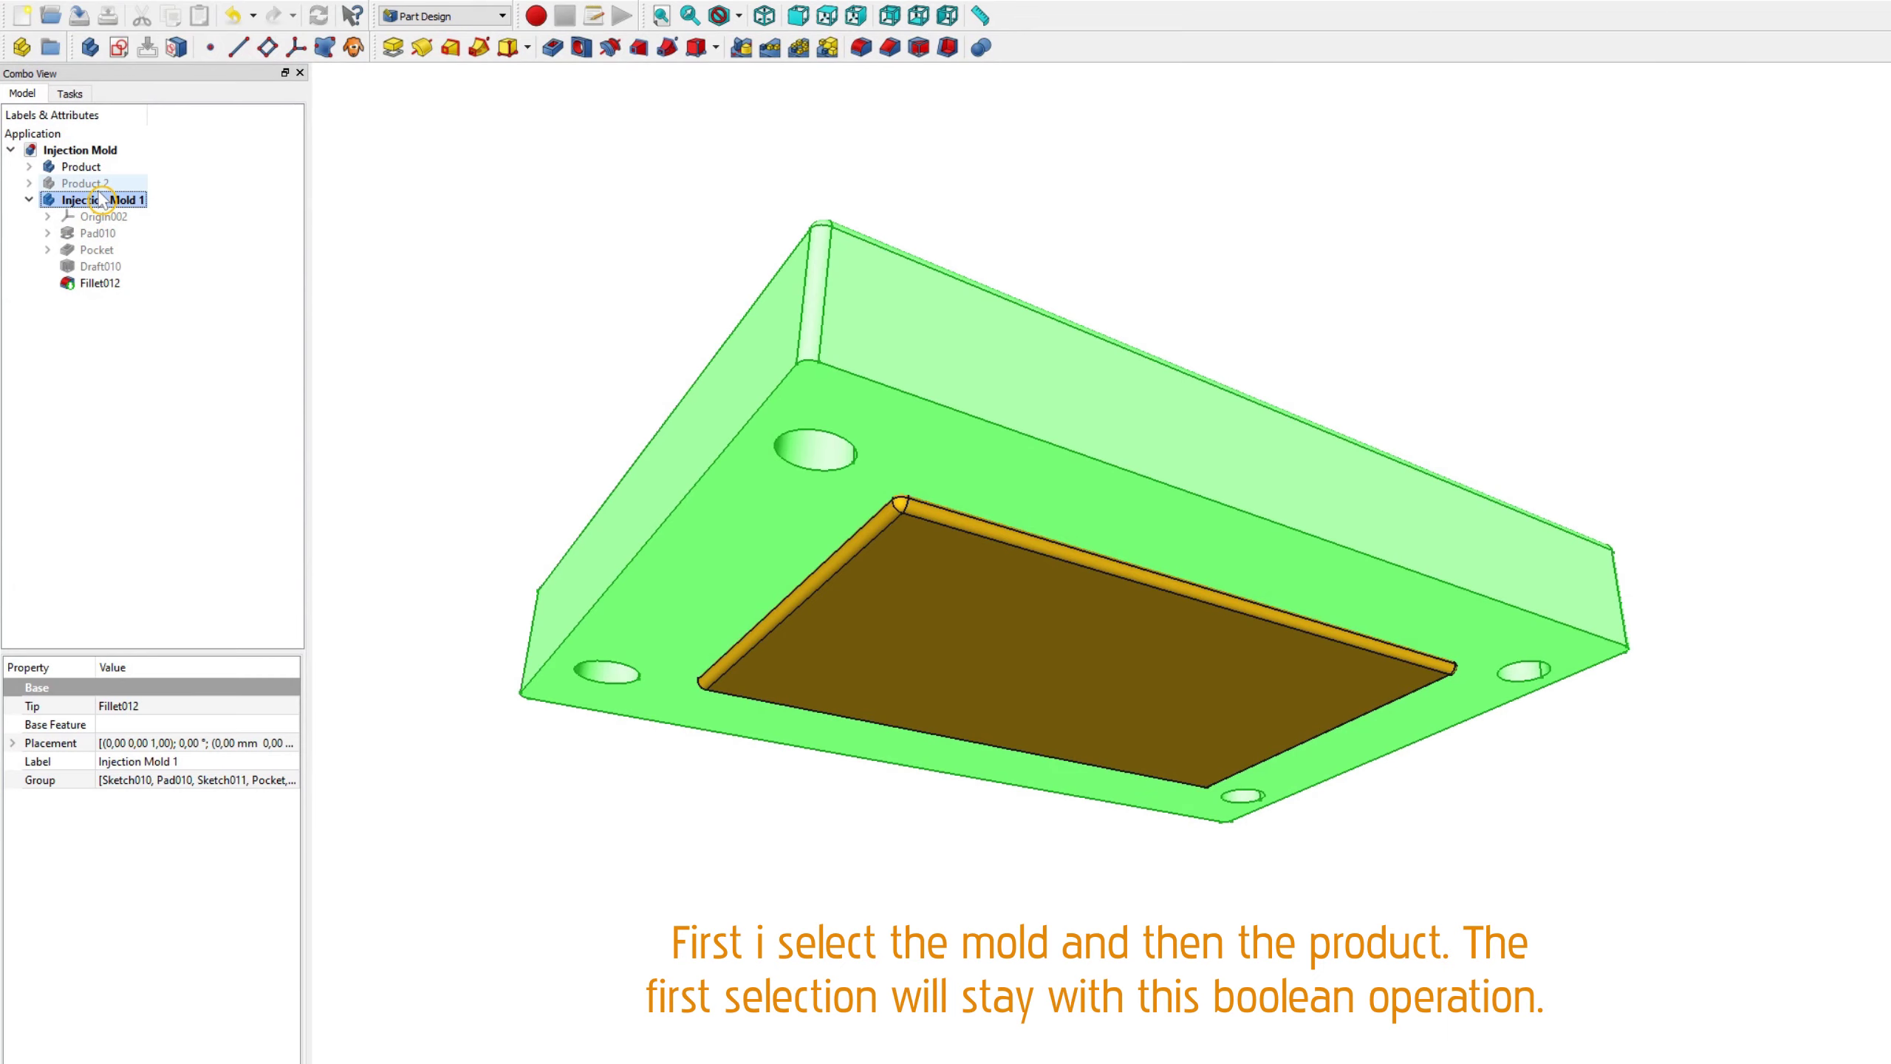
ctrl+click(94, 167)
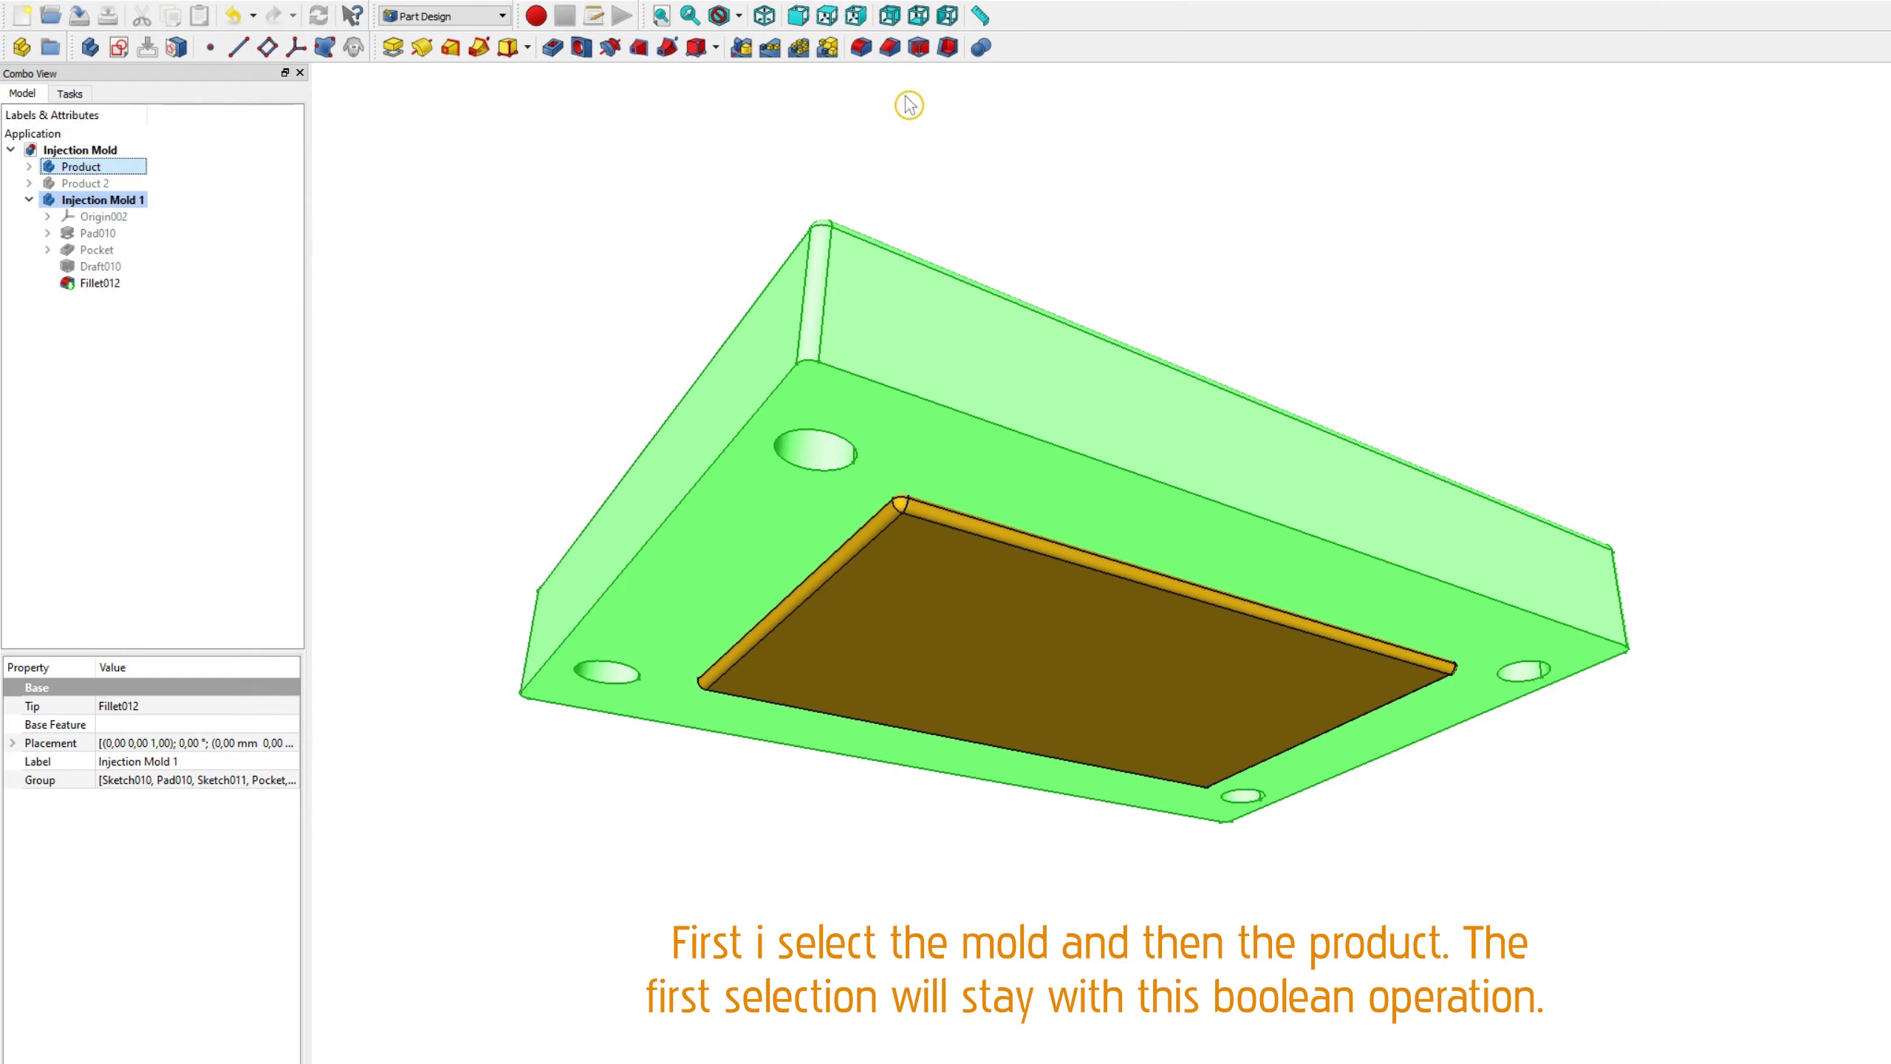
Step: Apply a Boolean Cut subtracting the Product body from Injection Mold 1
click(989, 56)
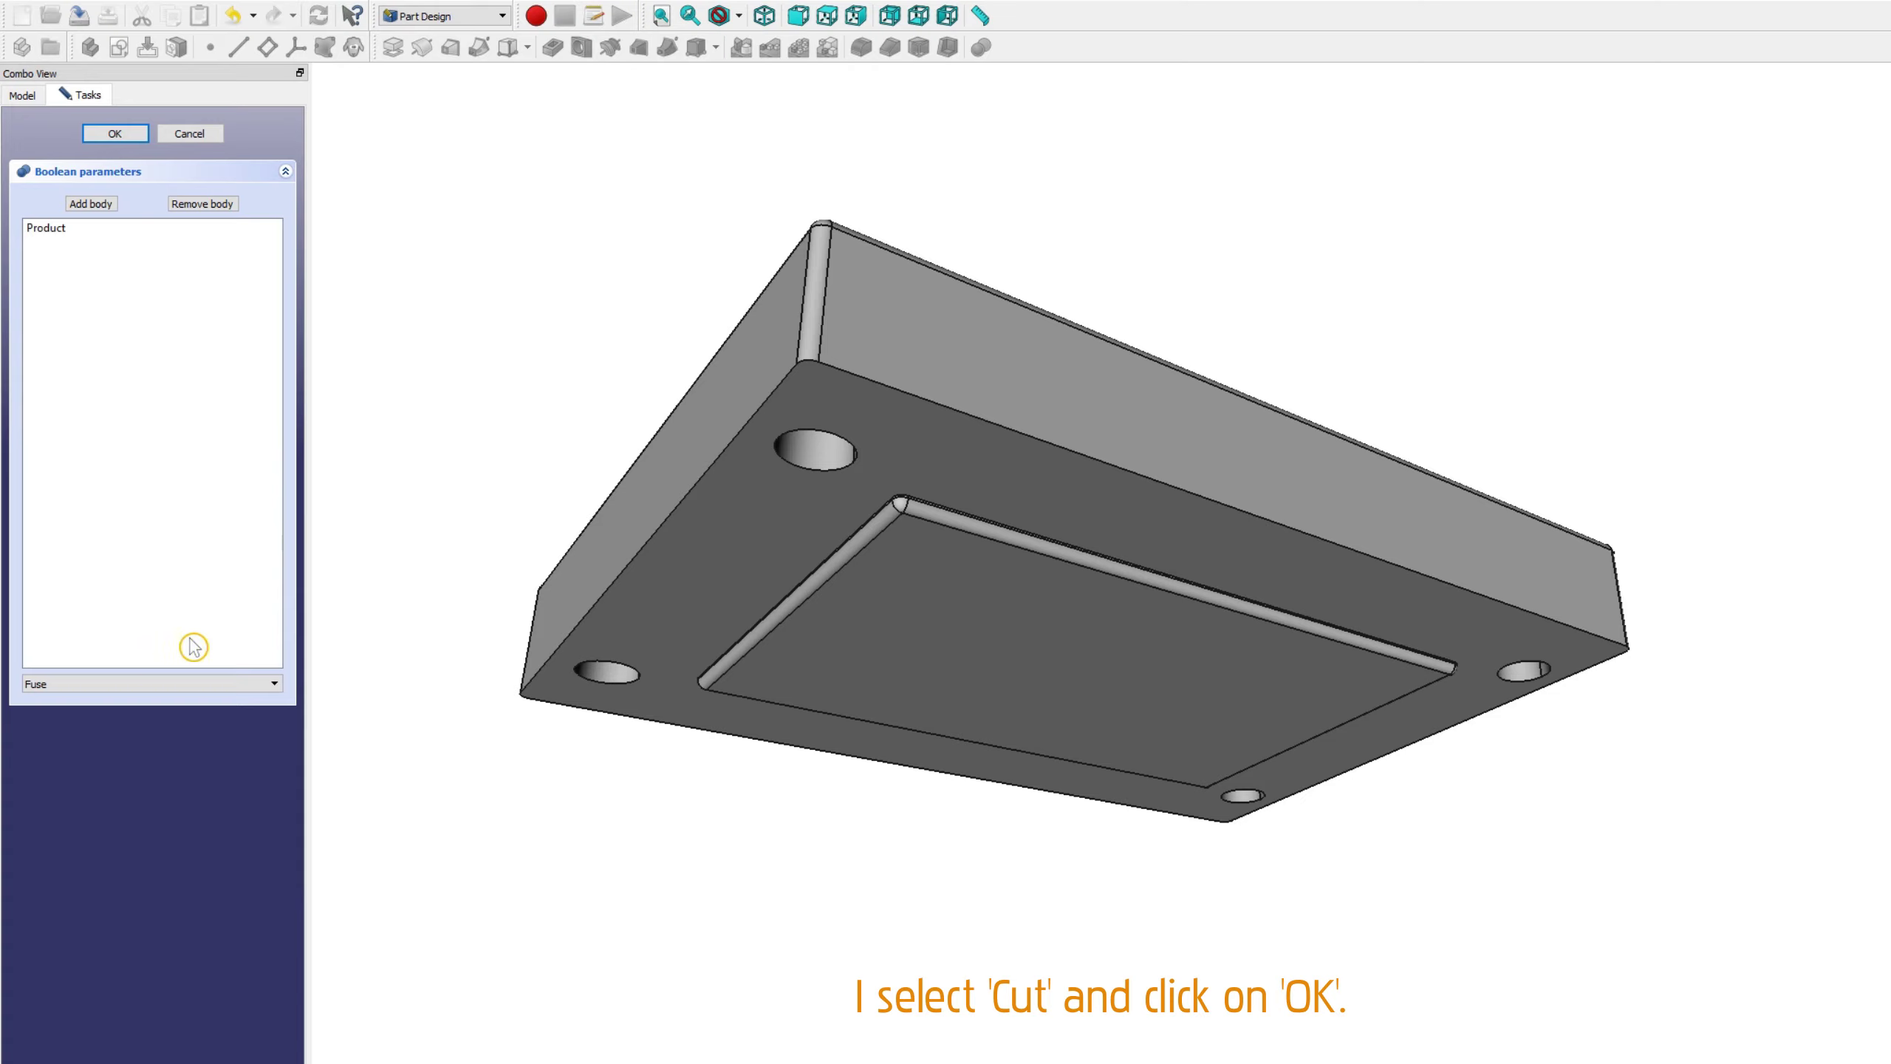
click(141, 686)
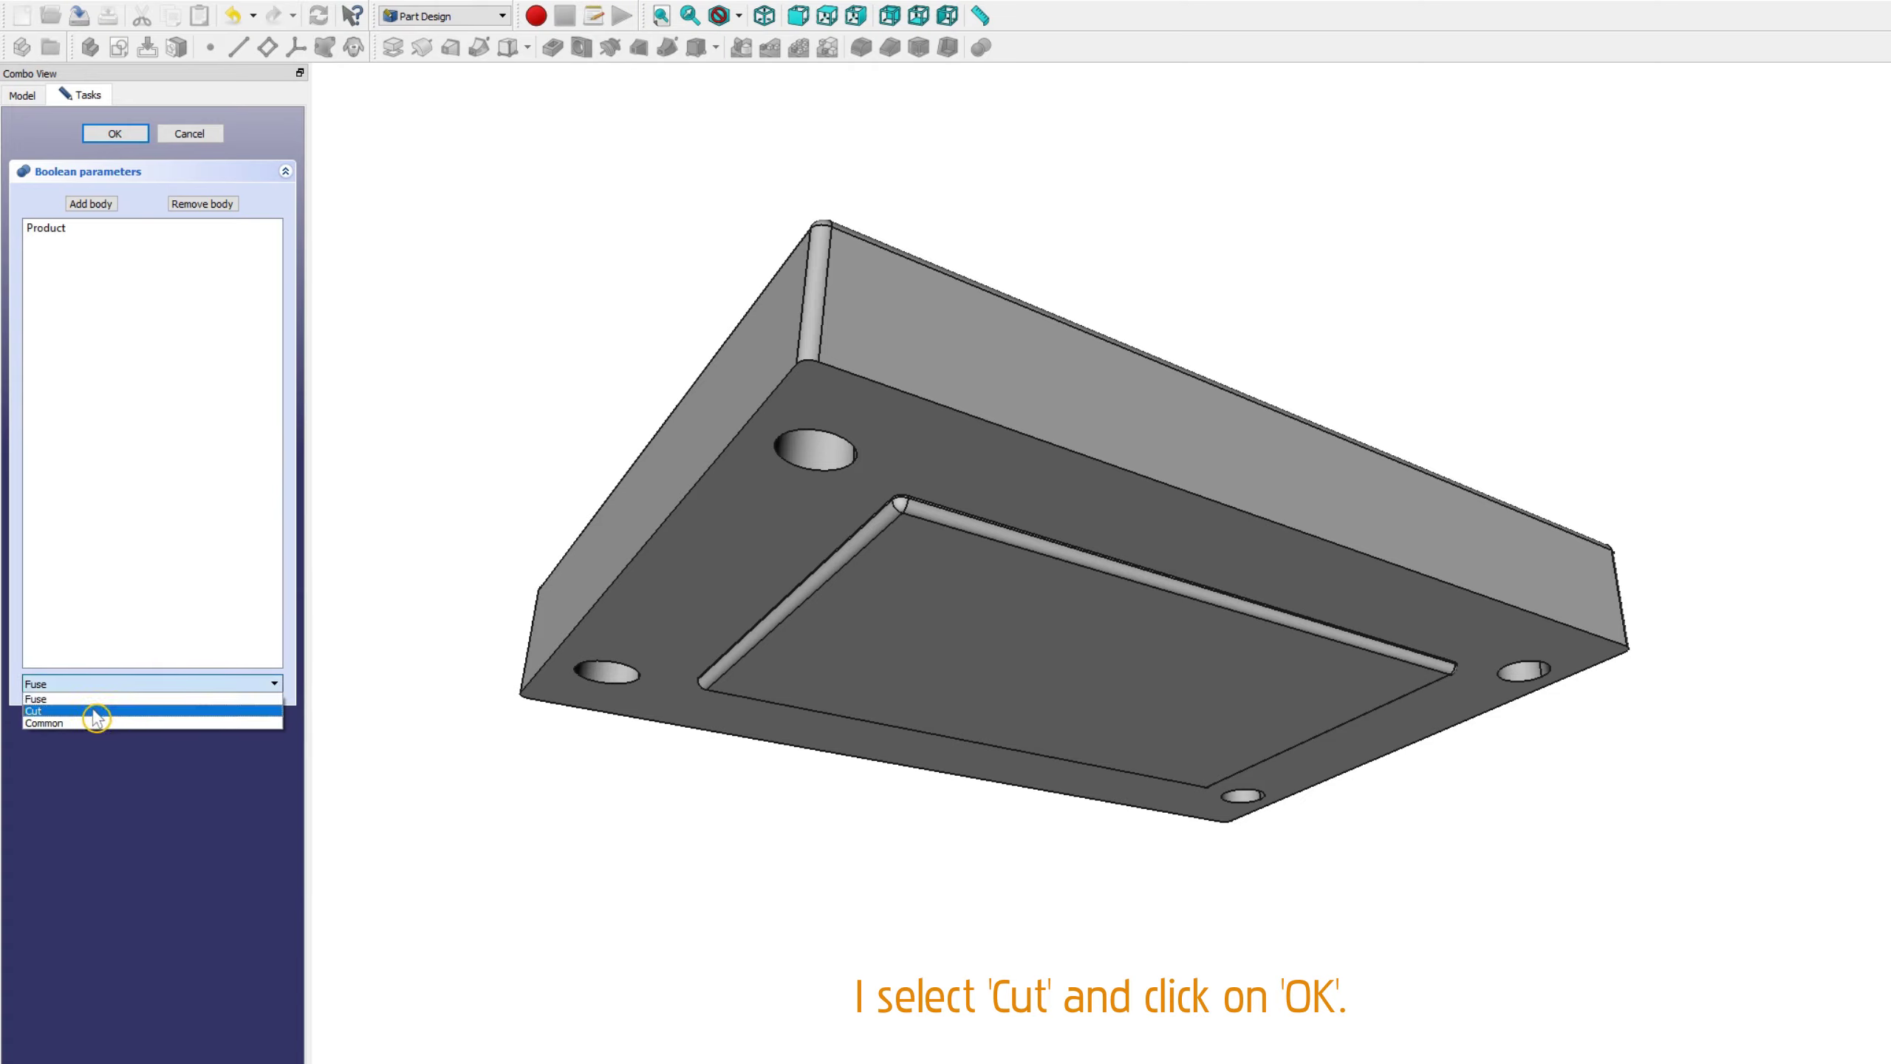
click(95, 711)
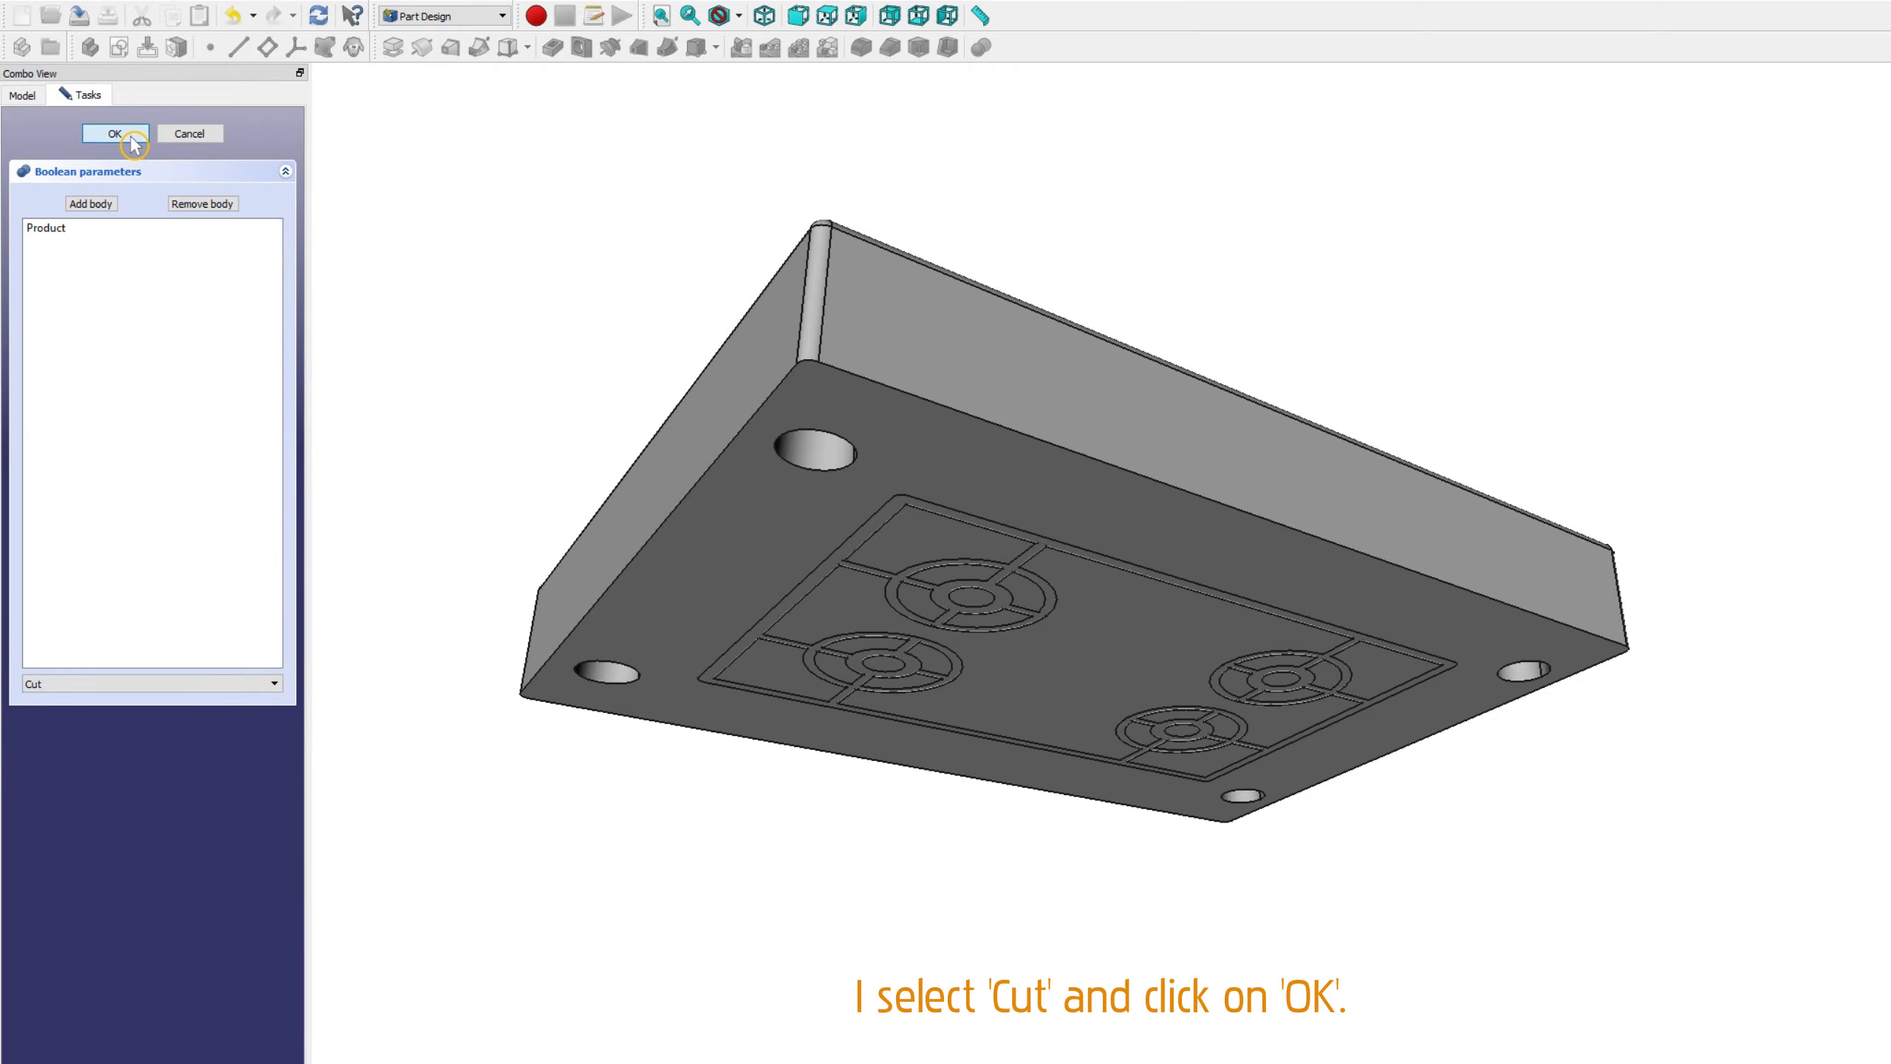
click(116, 134)
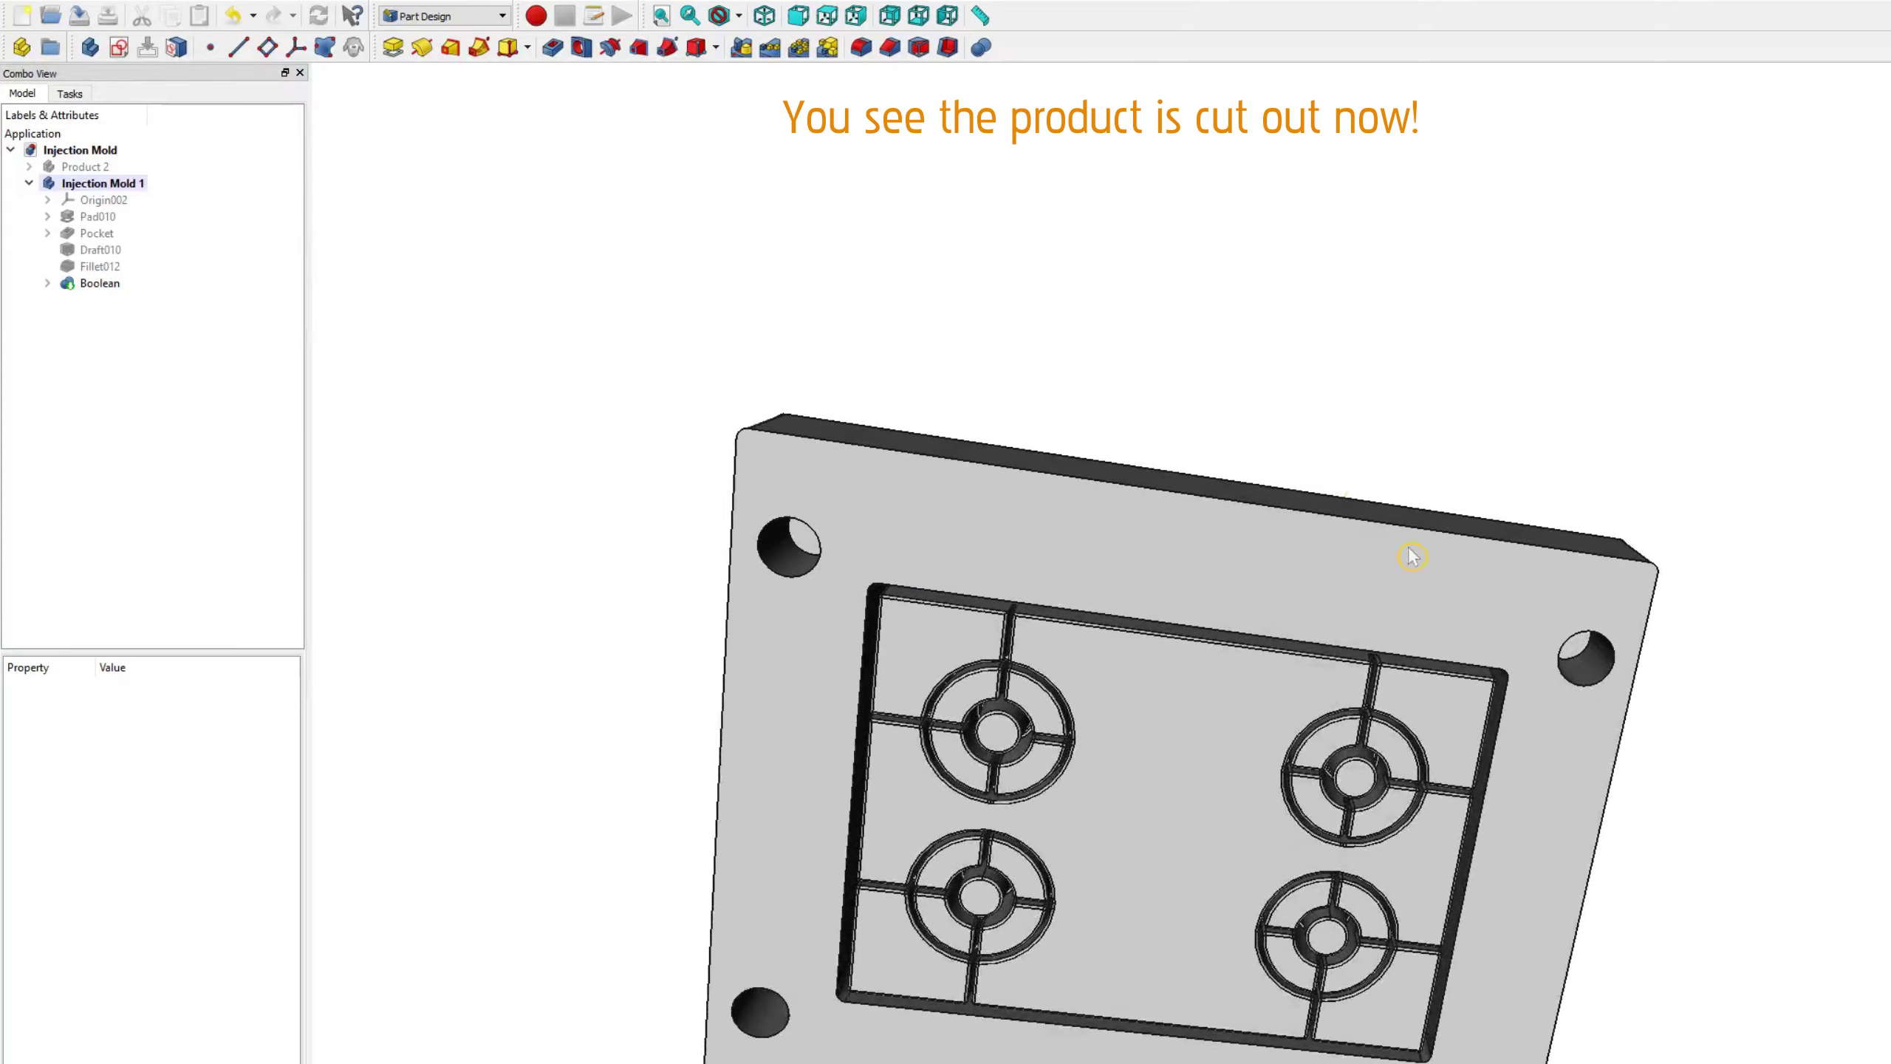
mouse_move(1415, 549)
middle_down()
mouse_move(1688, 802)
mouse_move(1608, 769)
mouse_move(1561, 689)
mouse_move(1587, 794)
middle_up()
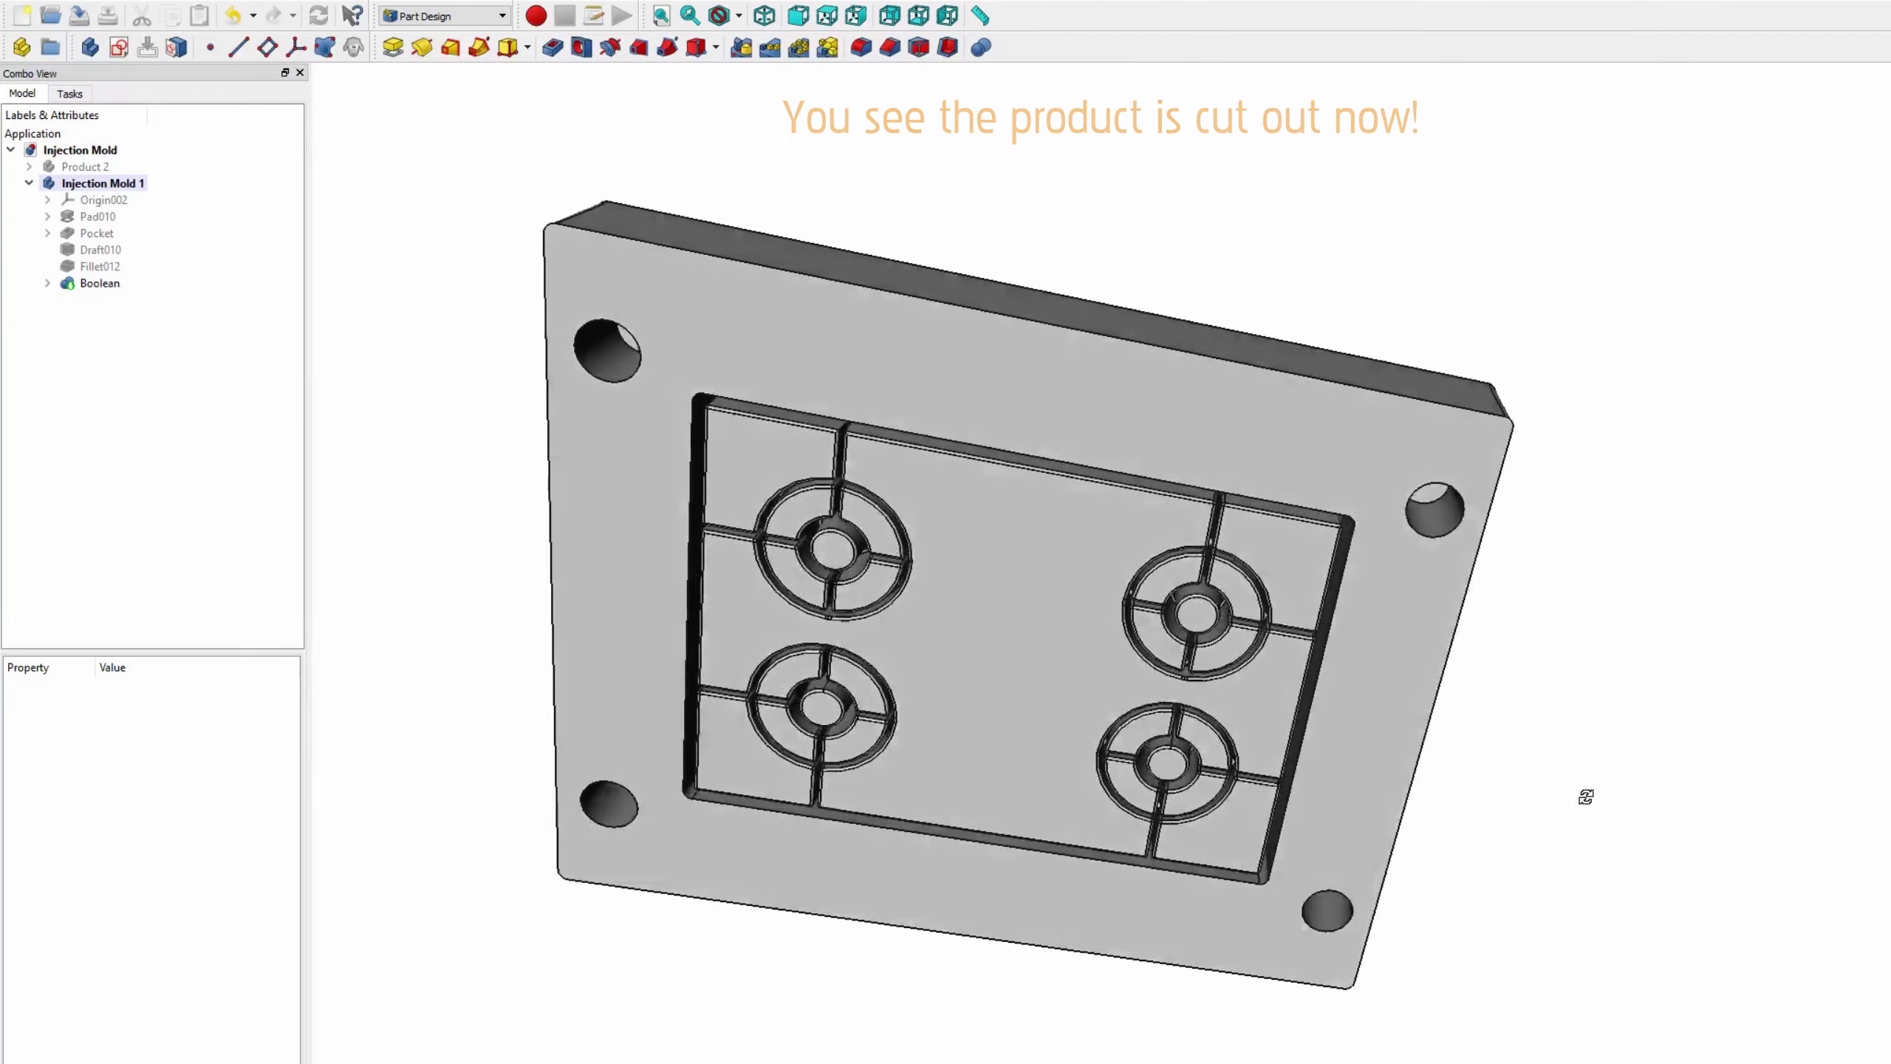
click(740, 18)
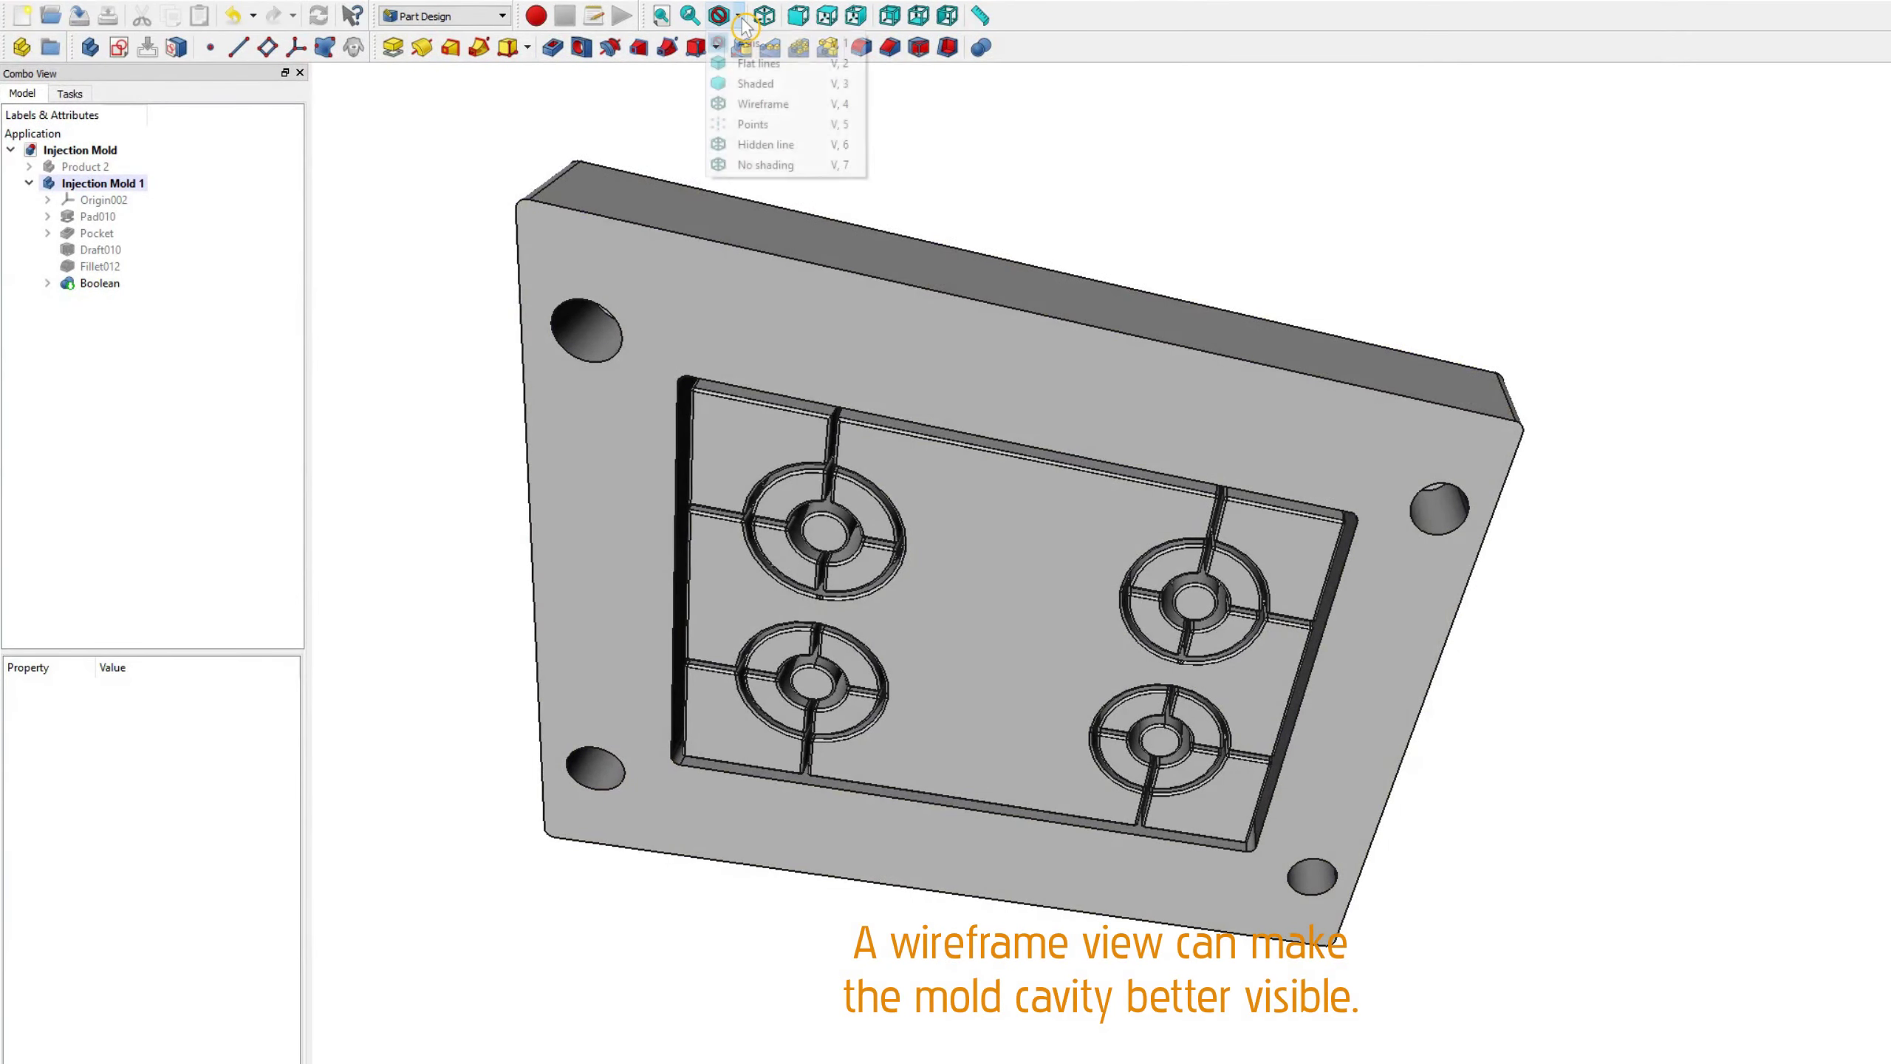
click(762, 103)
mouse_move(1418, 781)
middle_down()
mouse_move(1216, 911)
mouse_move(1359, 912)
mouse_move(1448, 849)
mouse_move(1490, 676)
middle_up()
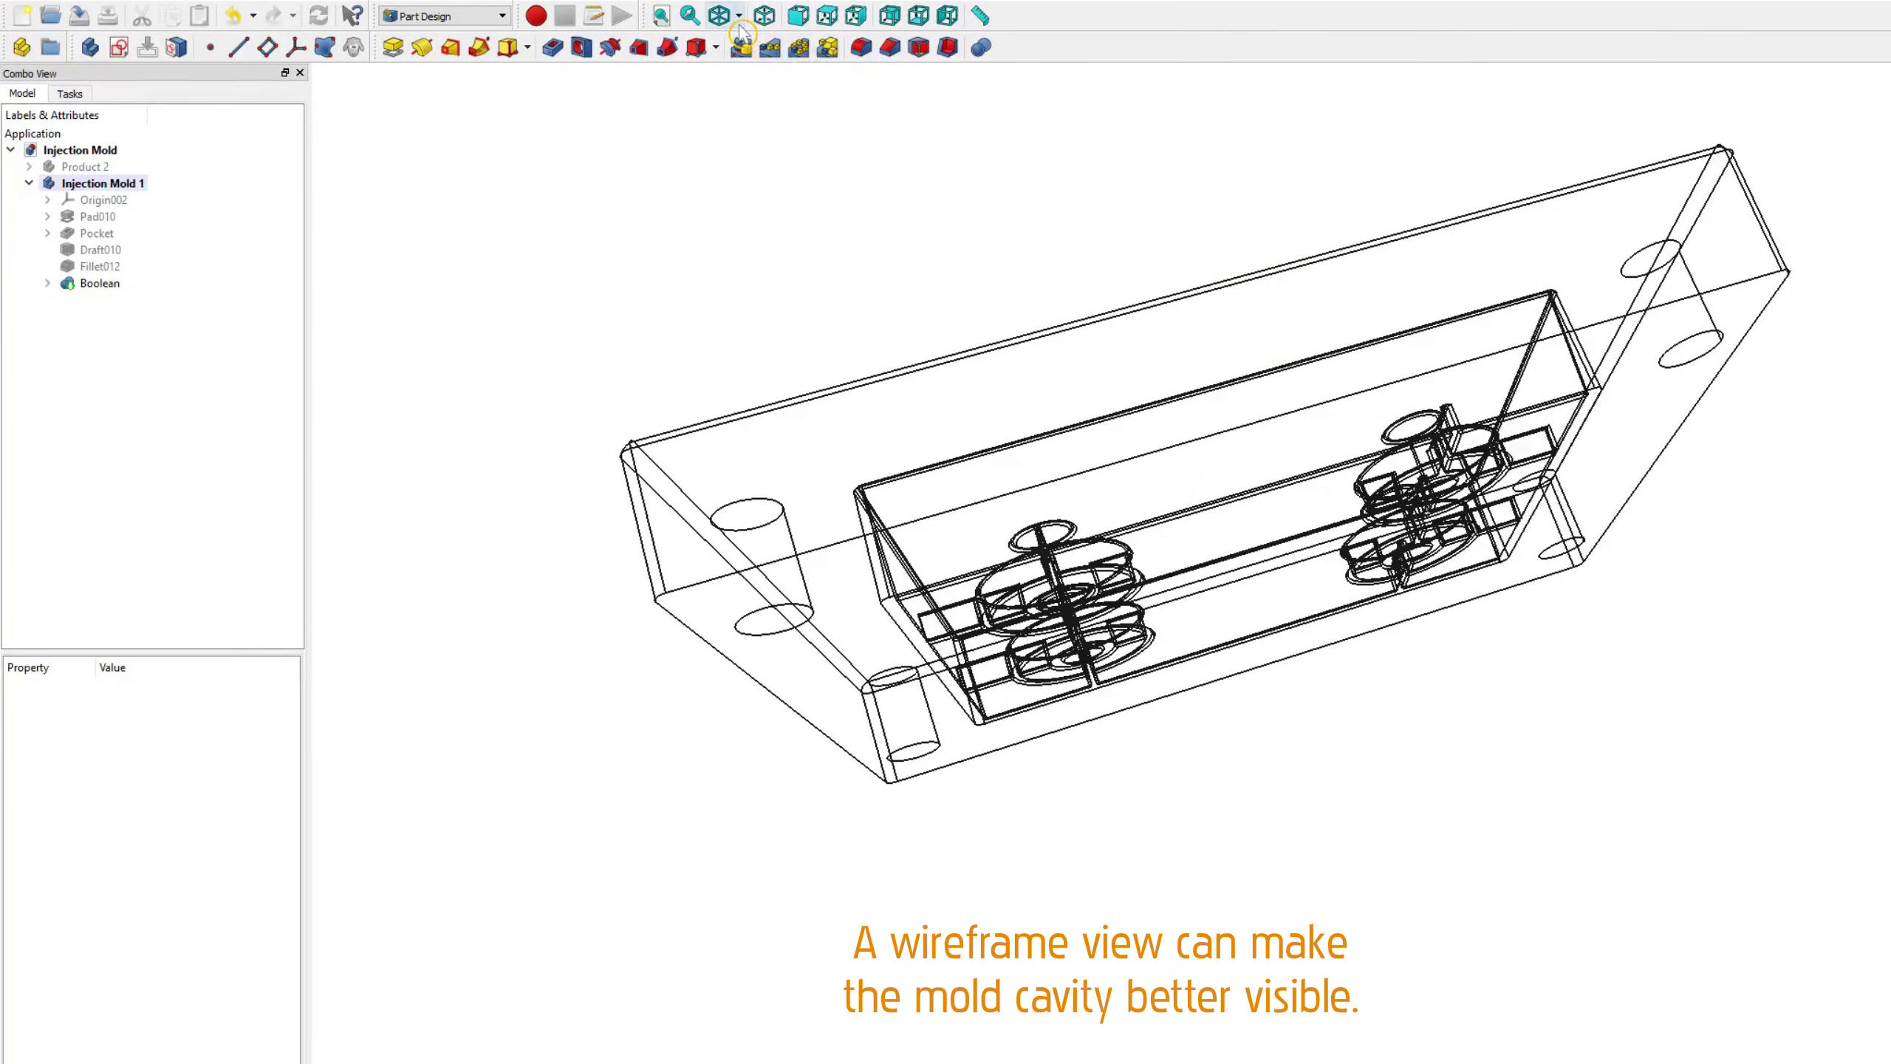
click(739, 16)
click(741, 45)
mouse_move(1507, 726)
middle_down()
mouse_move(1528, 920)
mouse_move(1460, 928)
middle_up()
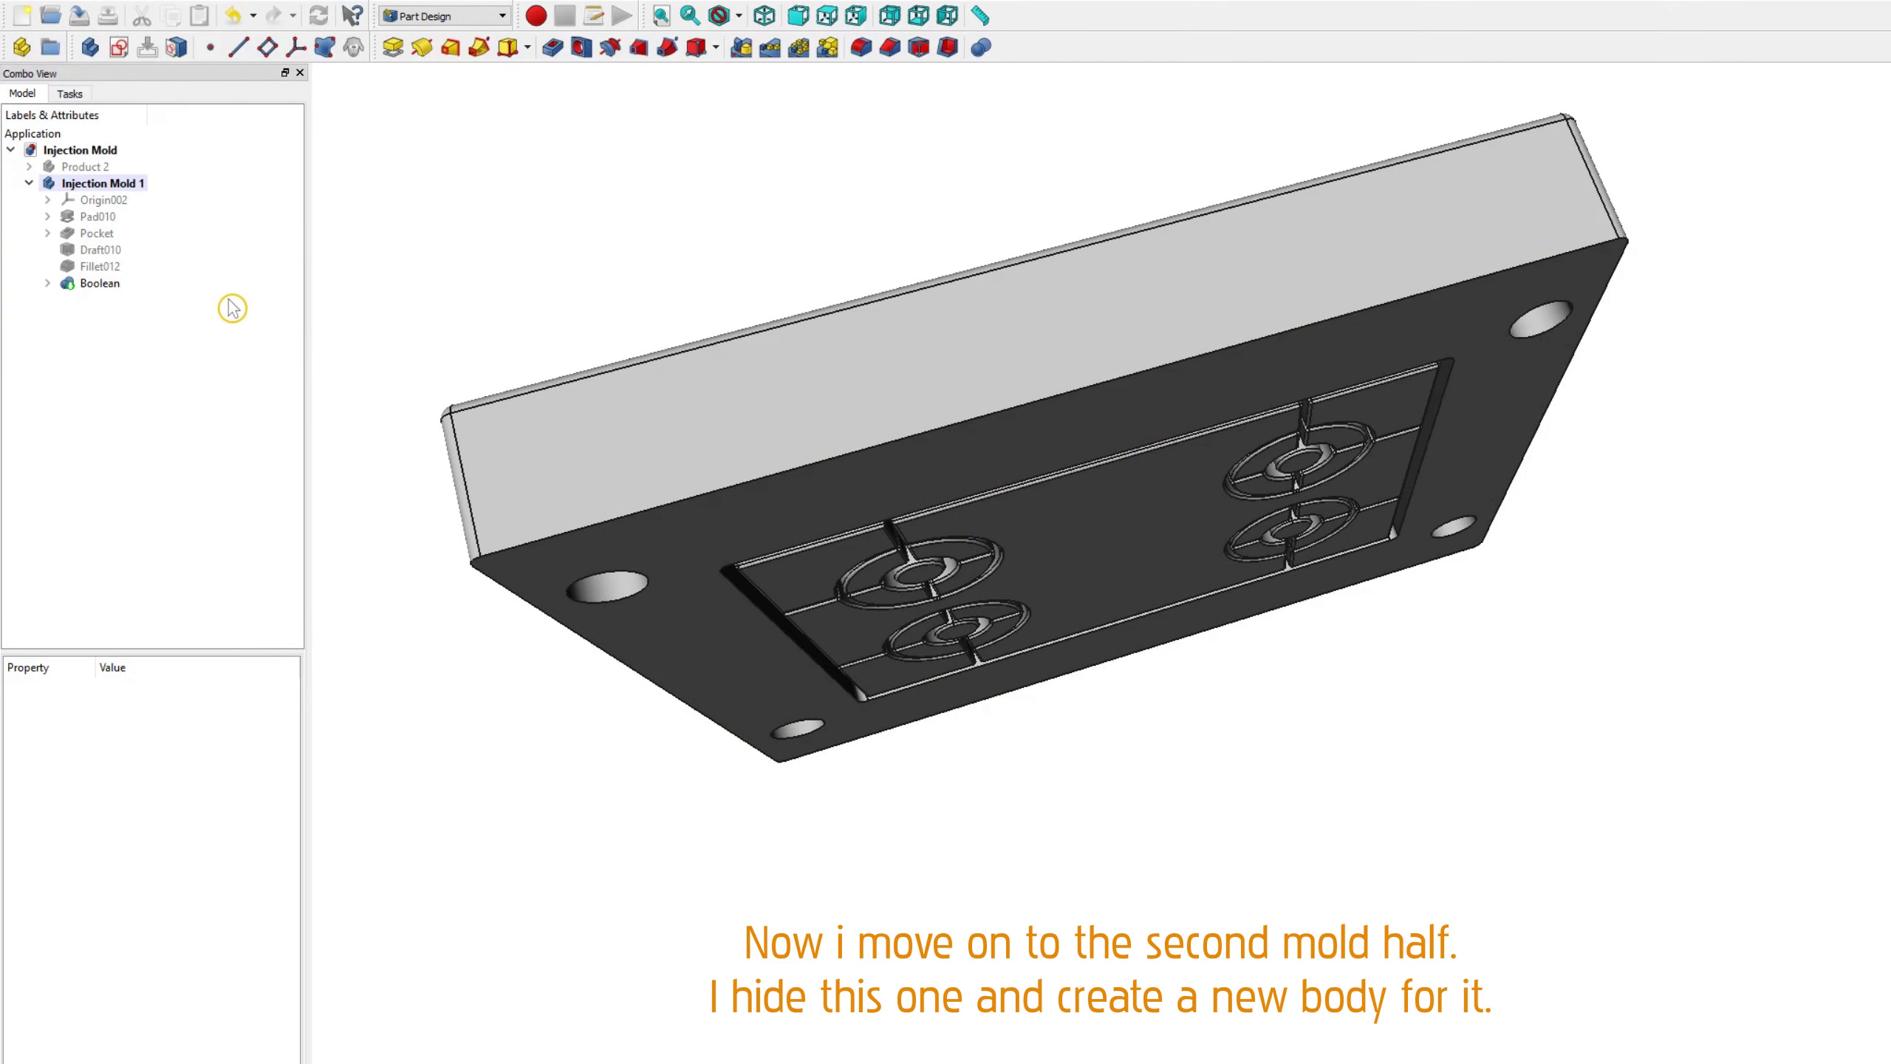
Step: Hide Injection Mold 1 and create a new body named Injection Mold 2
click(85, 184)
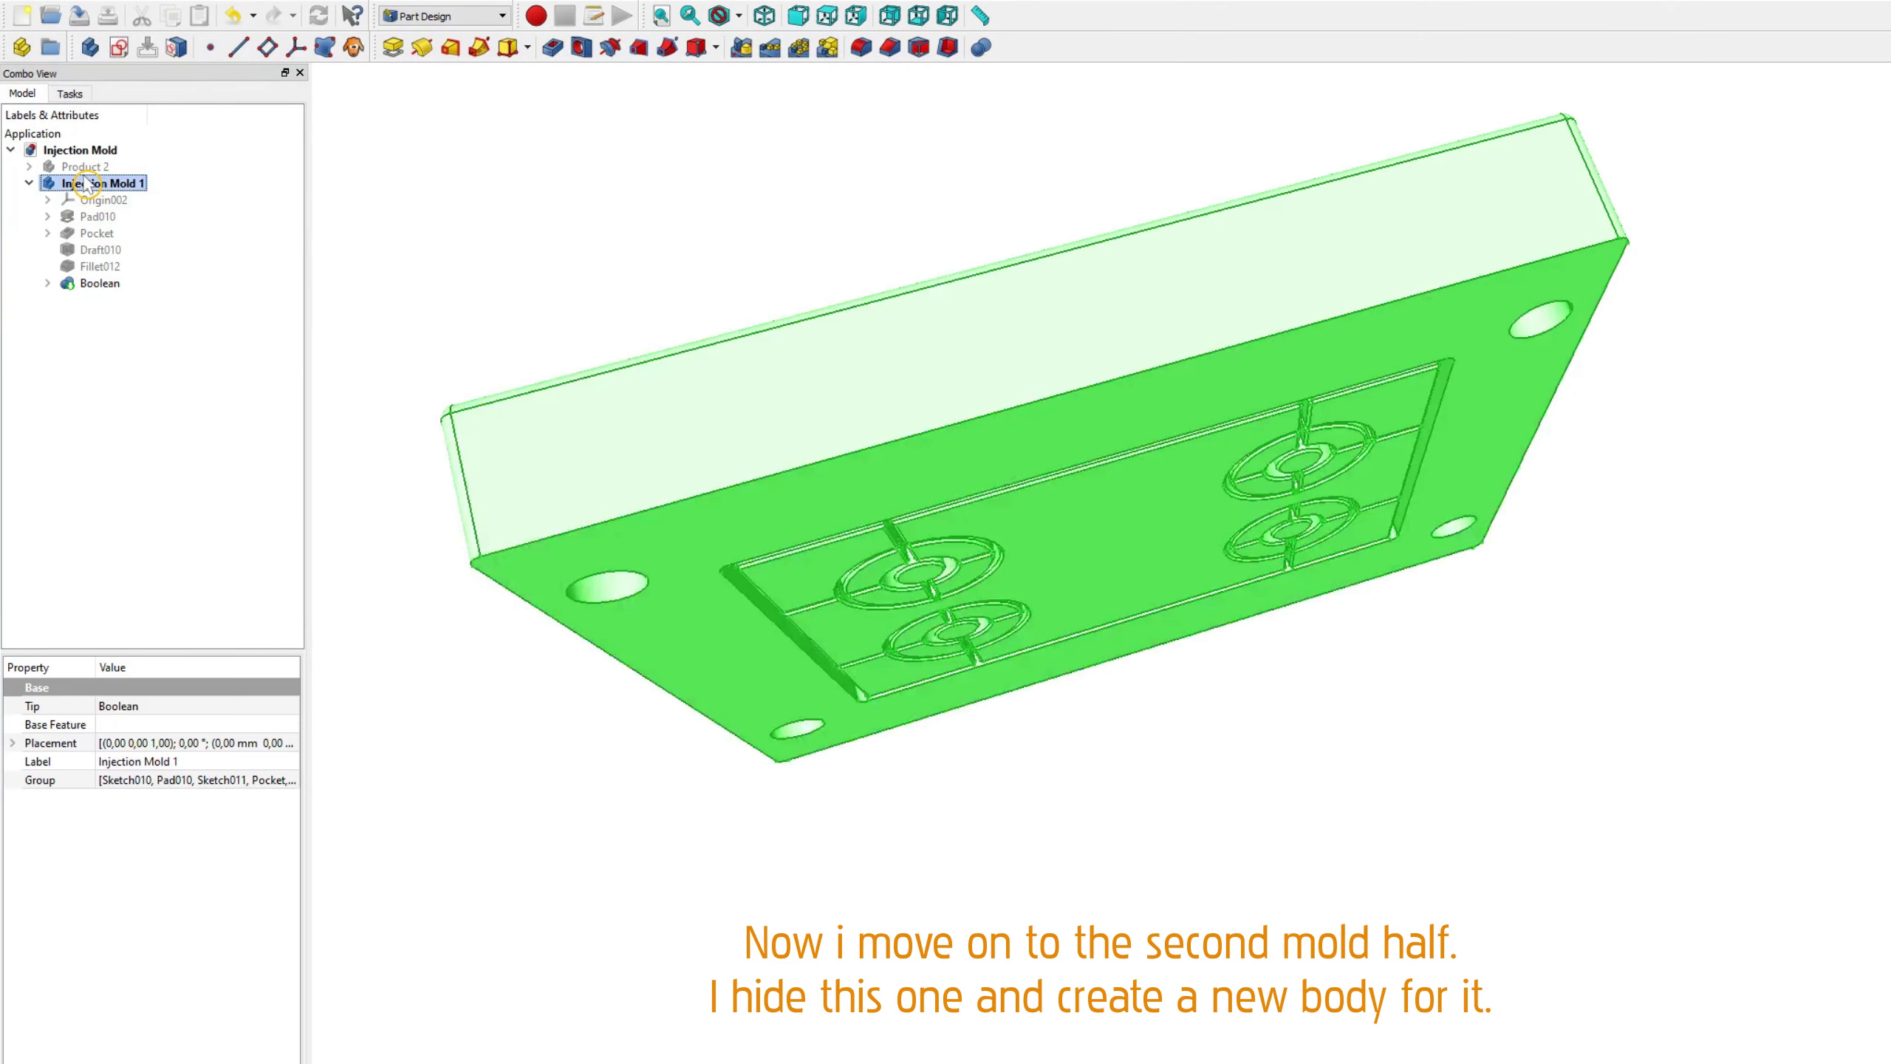
click(30, 182)
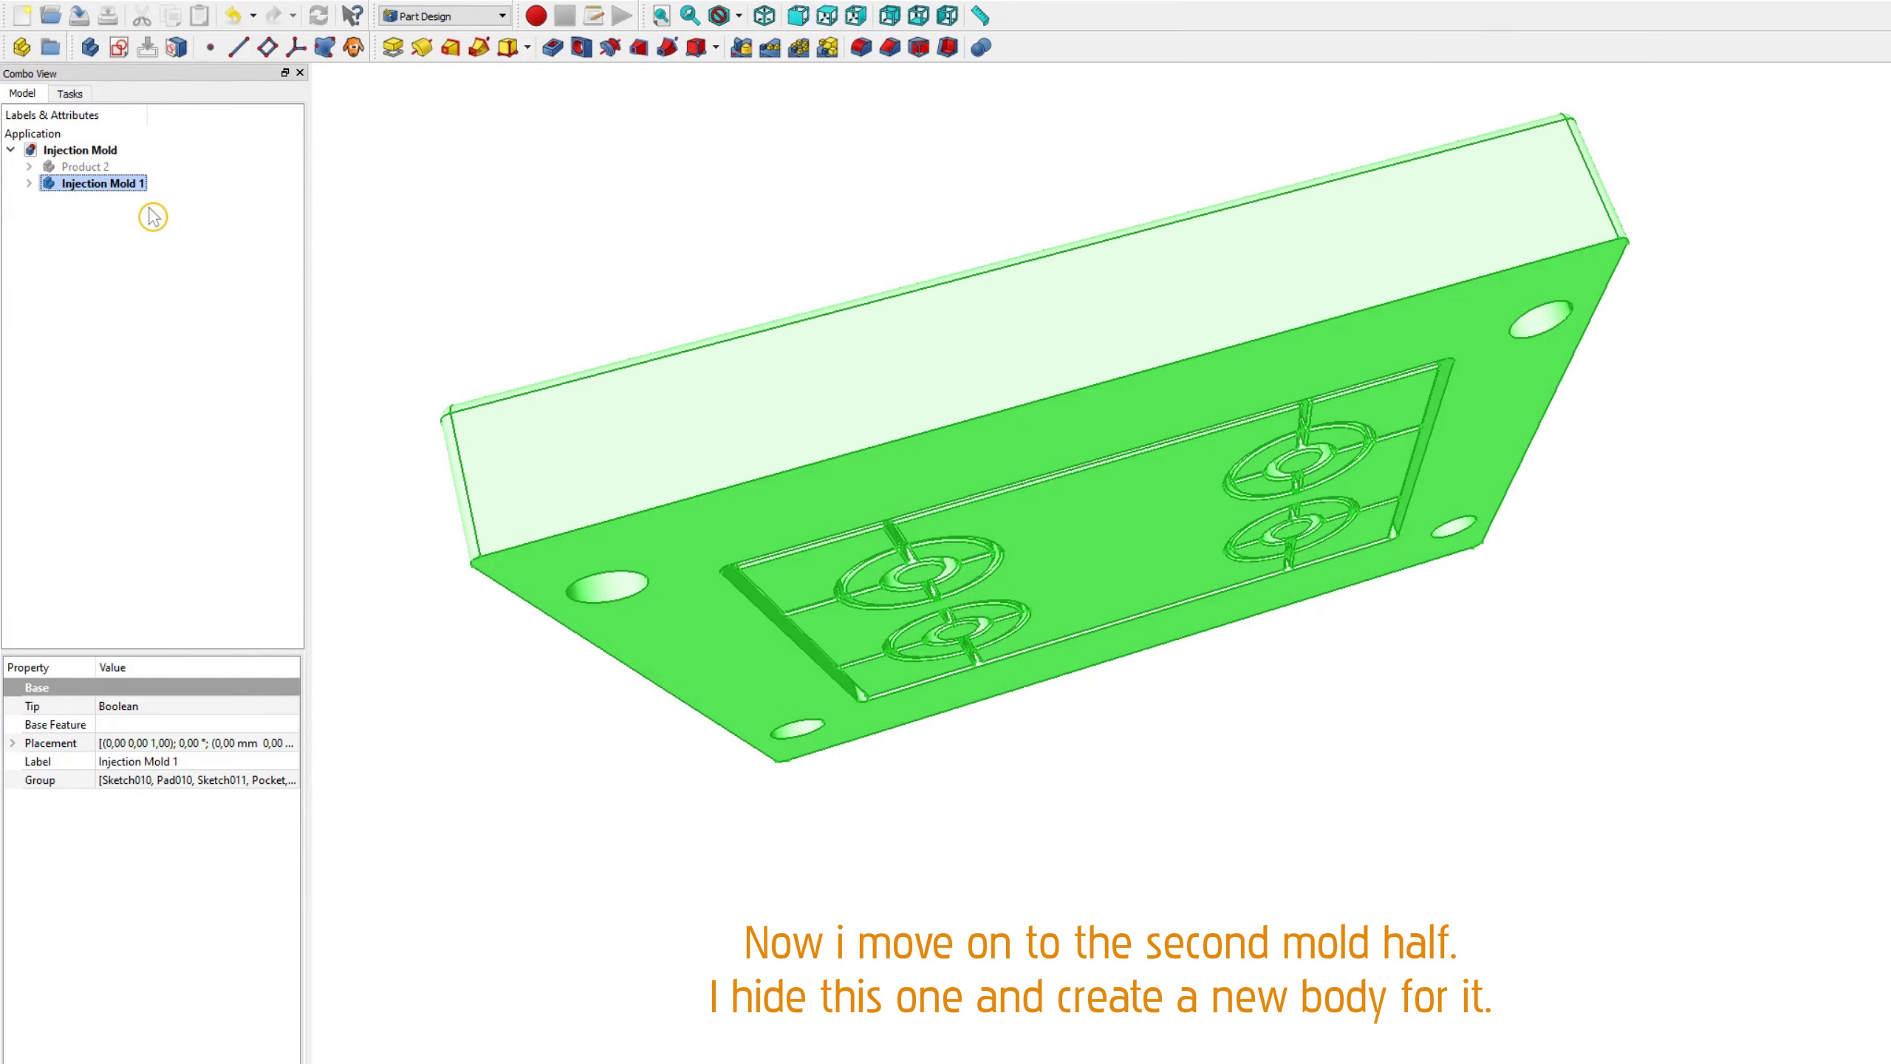
key(space)
click(132, 207)
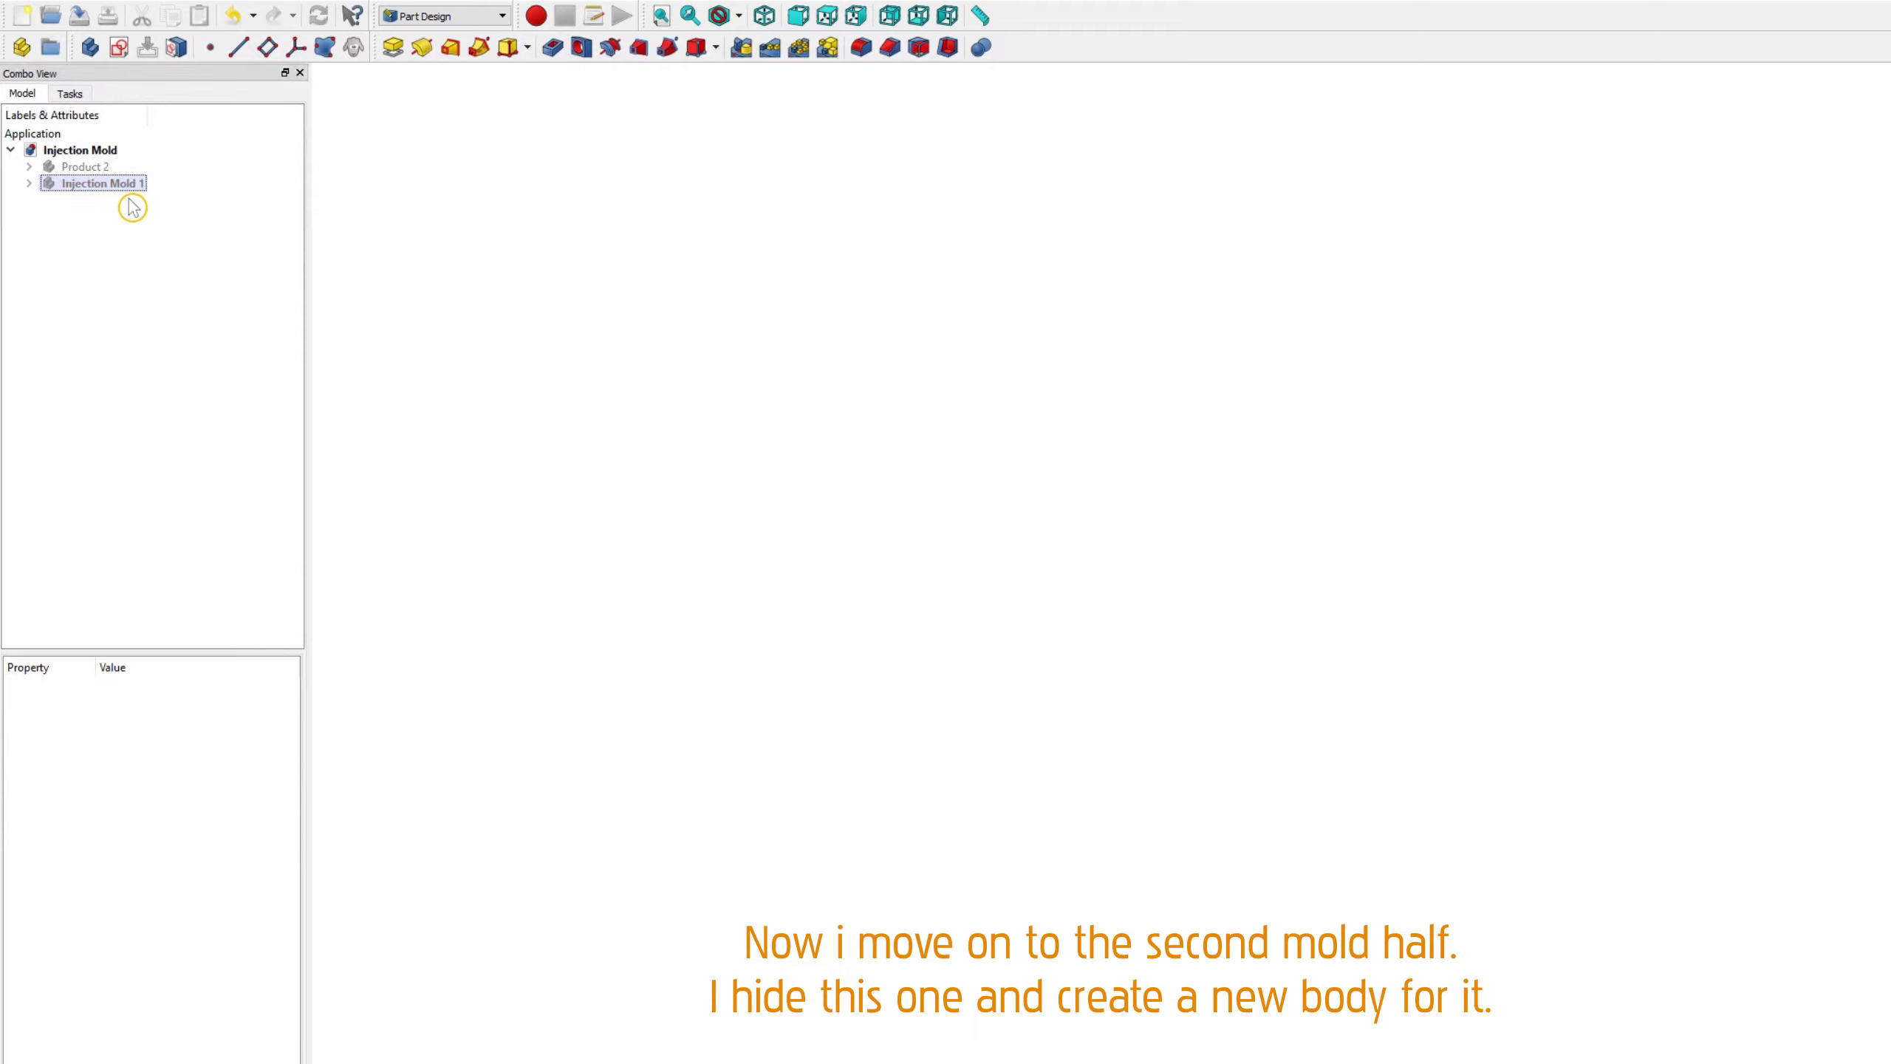
click(90, 49)
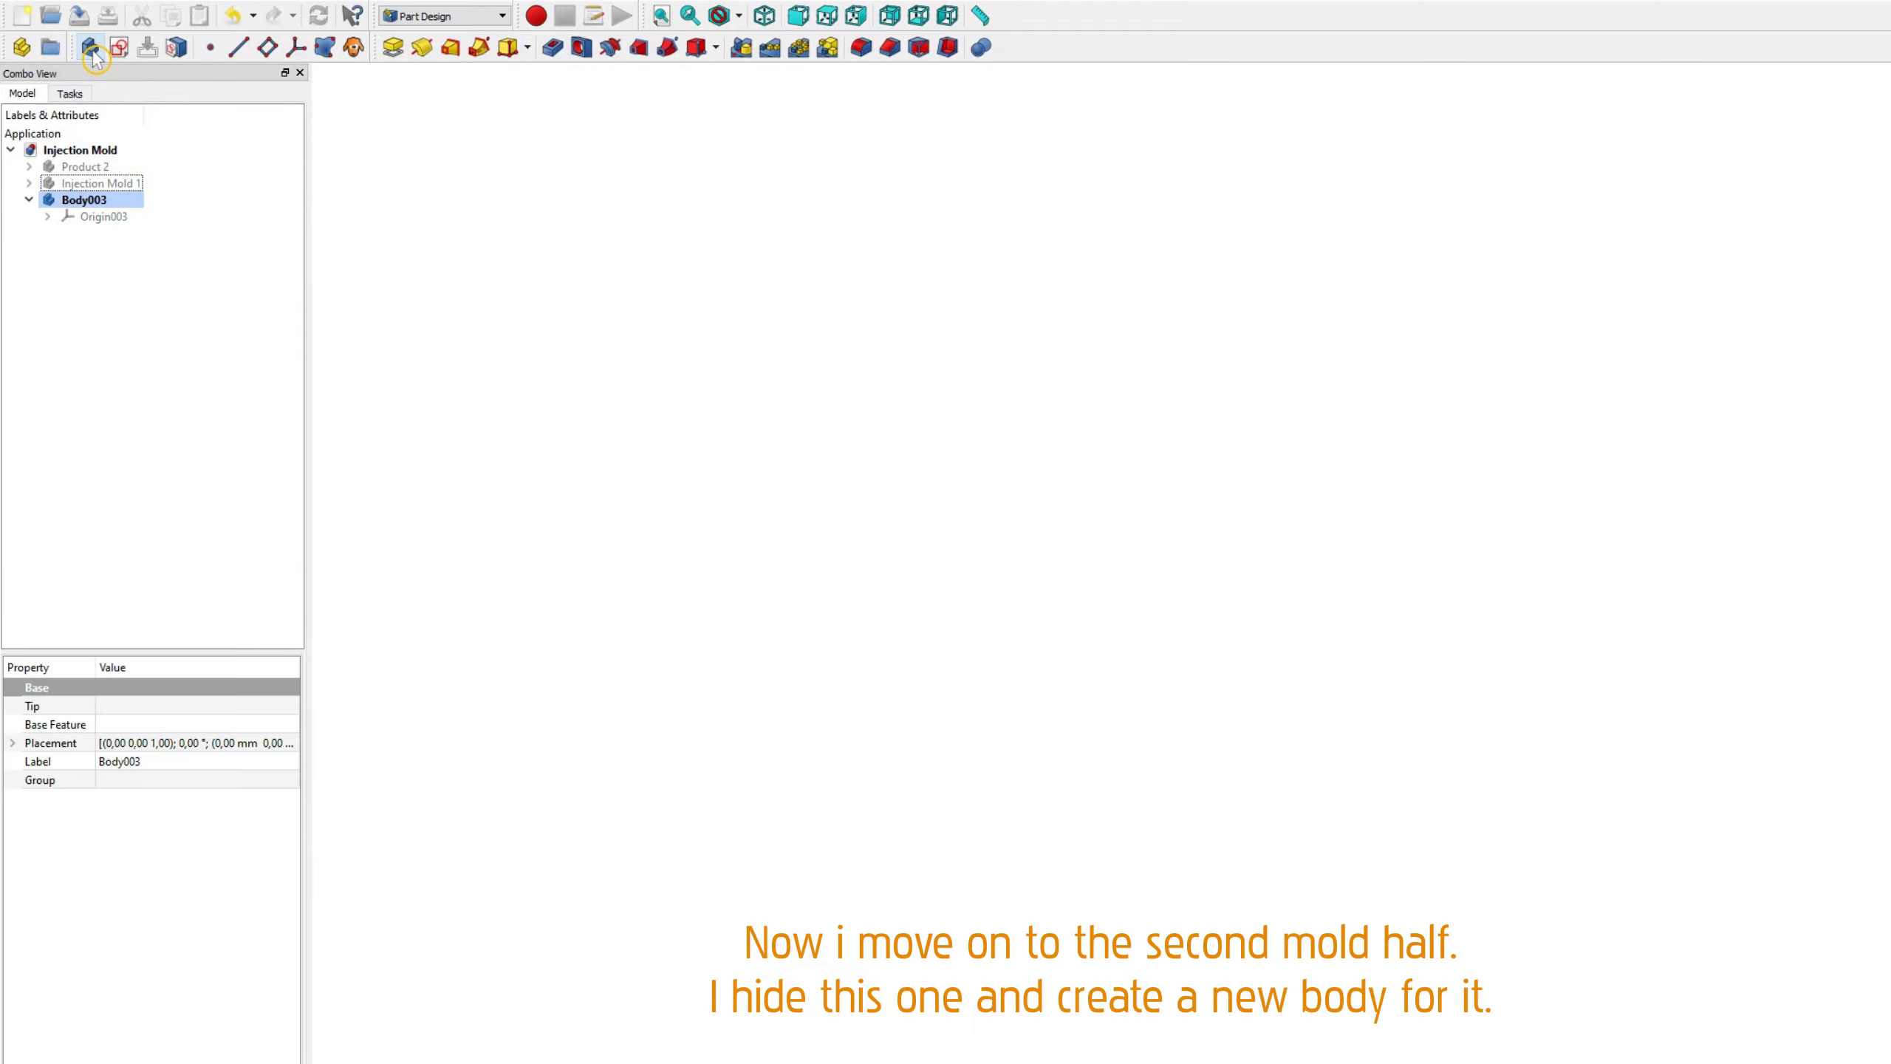
click(101, 183)
text(Injection Mold 2)
click(121, 206)
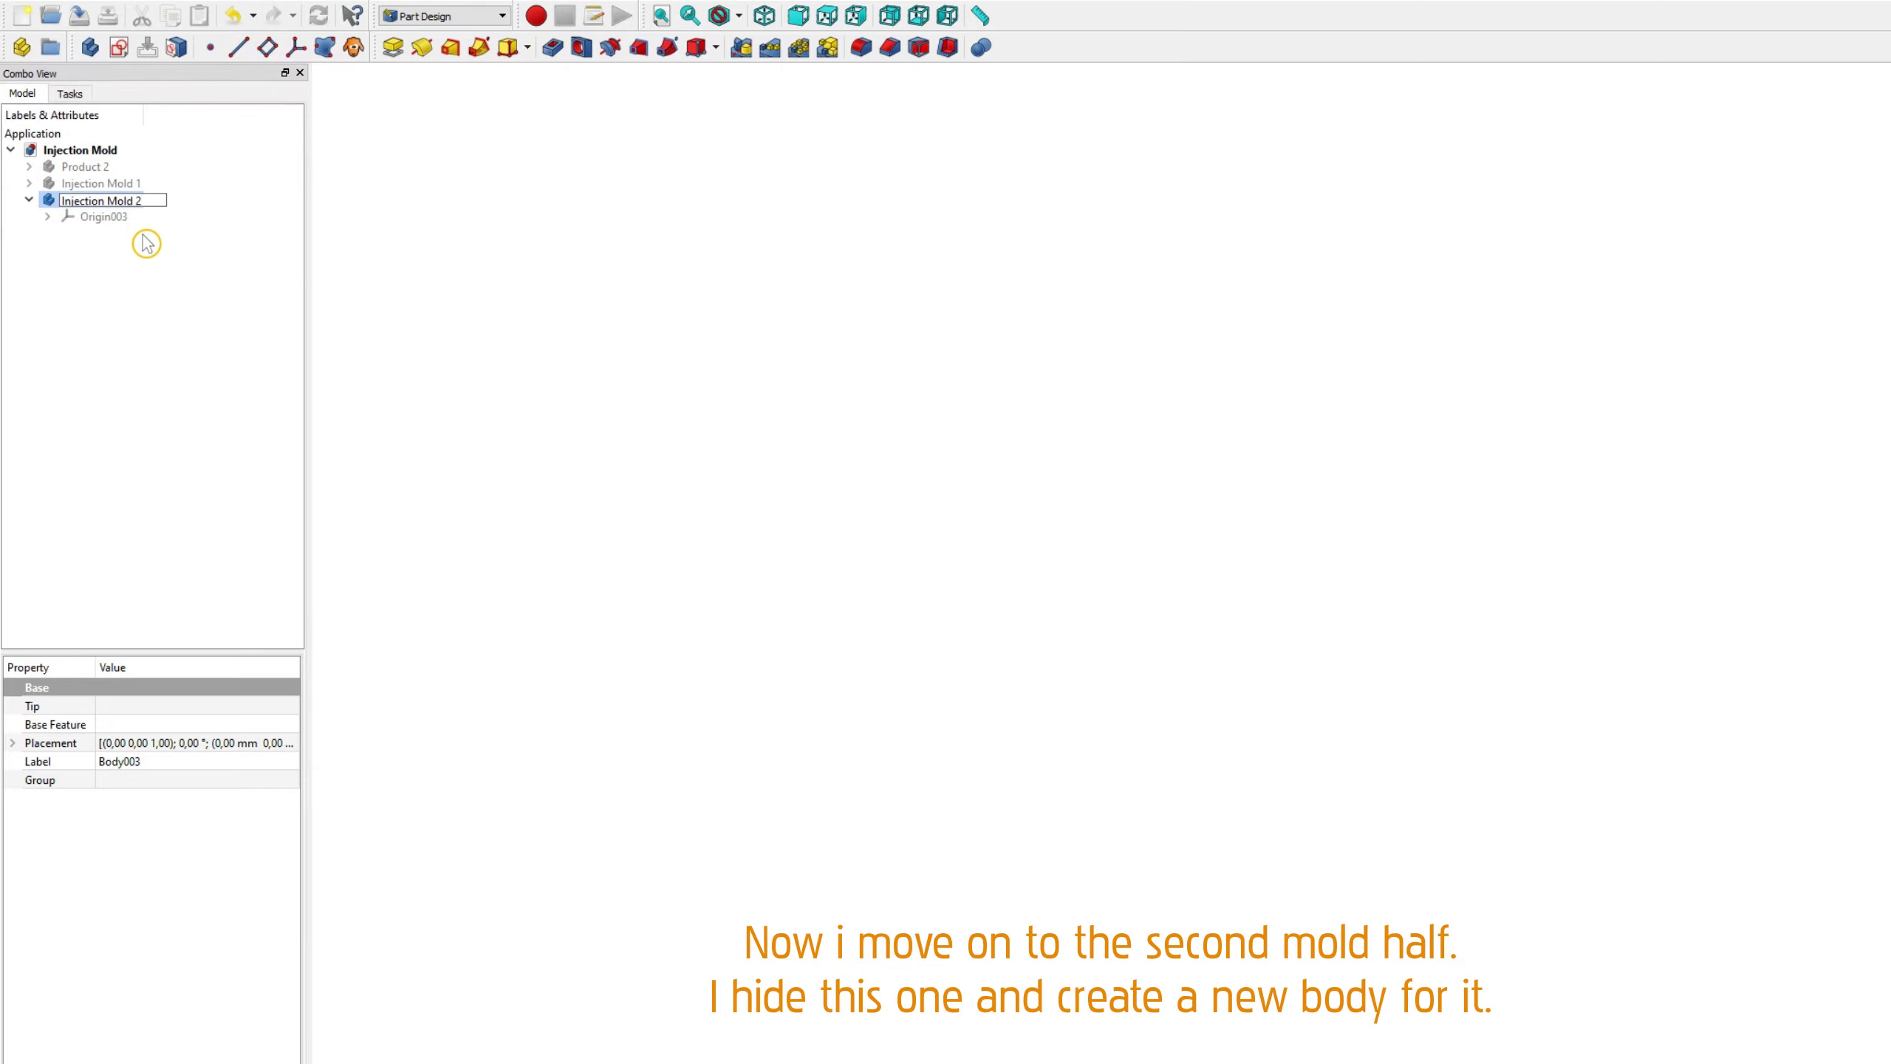
key(Return)
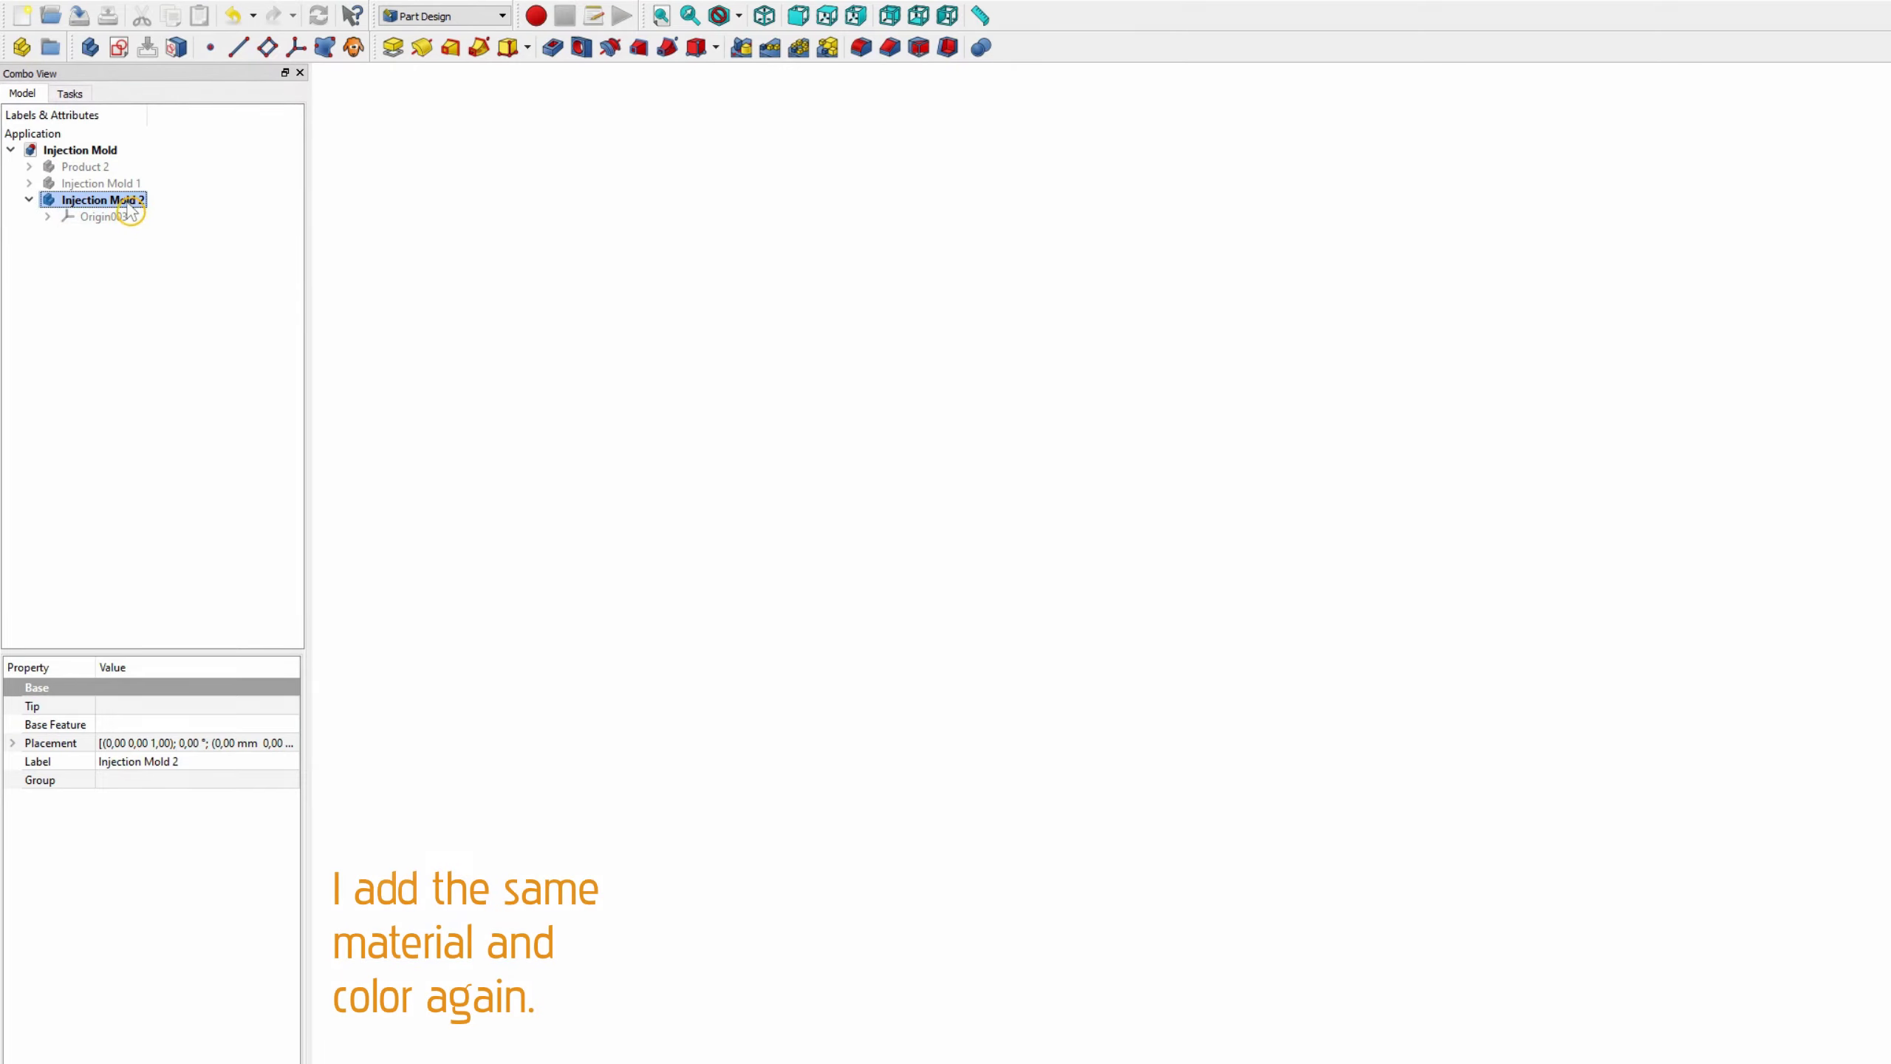
Step: Give Injection Mold 2 Steel material and a light grey shape colour
key(ctrl+d)
click(1210, 723)
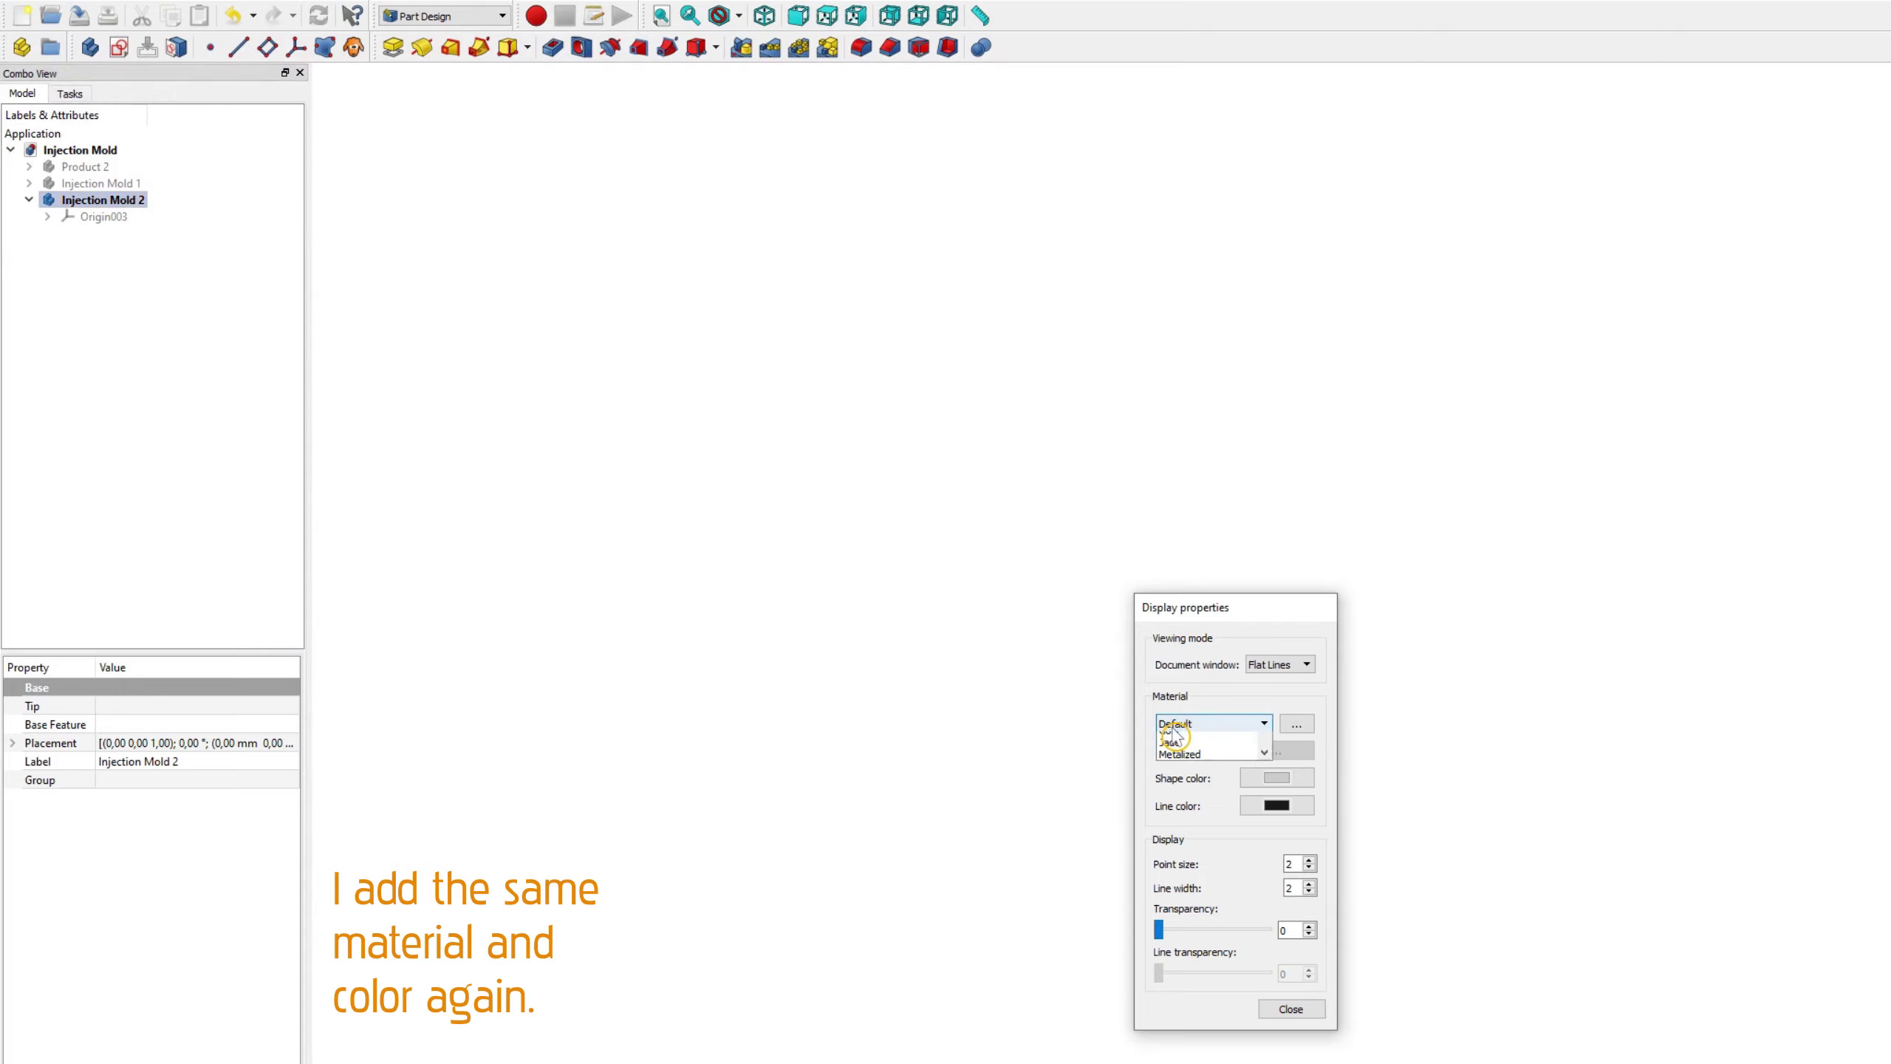
click(1201, 839)
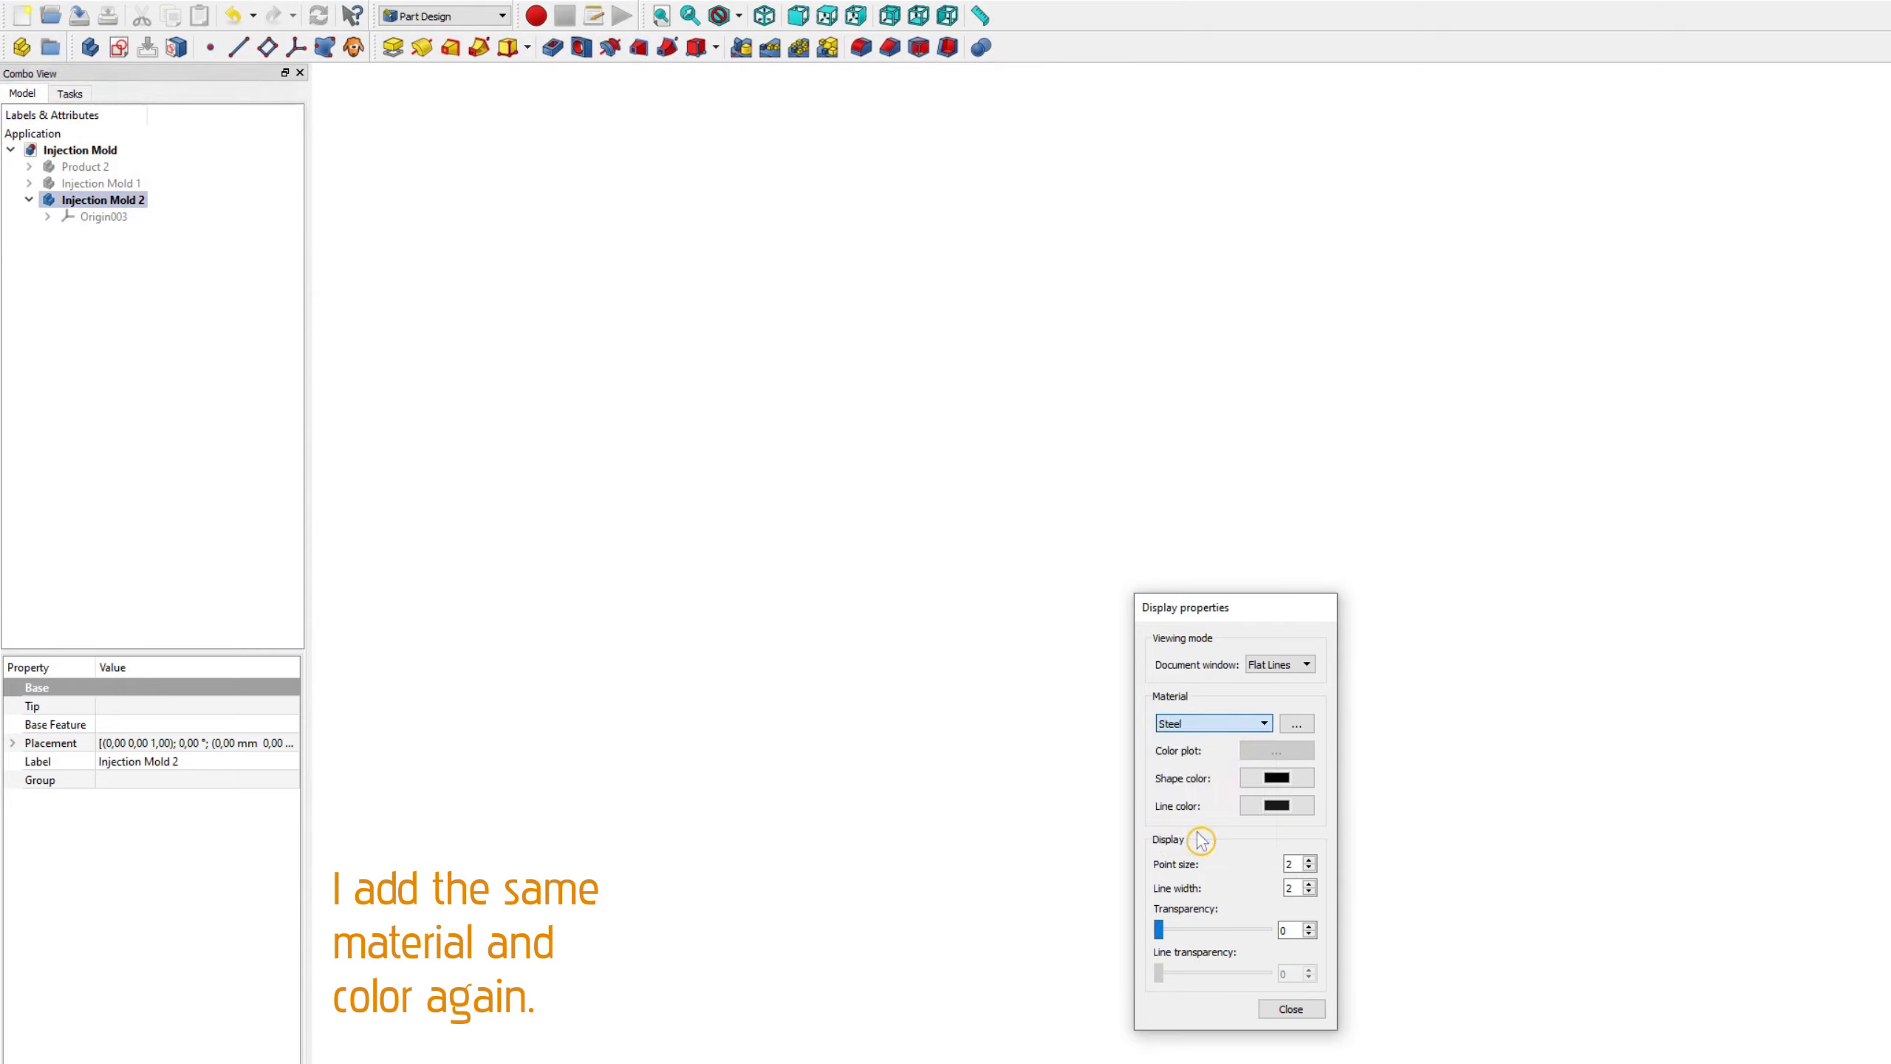
click(1276, 777)
text(00)
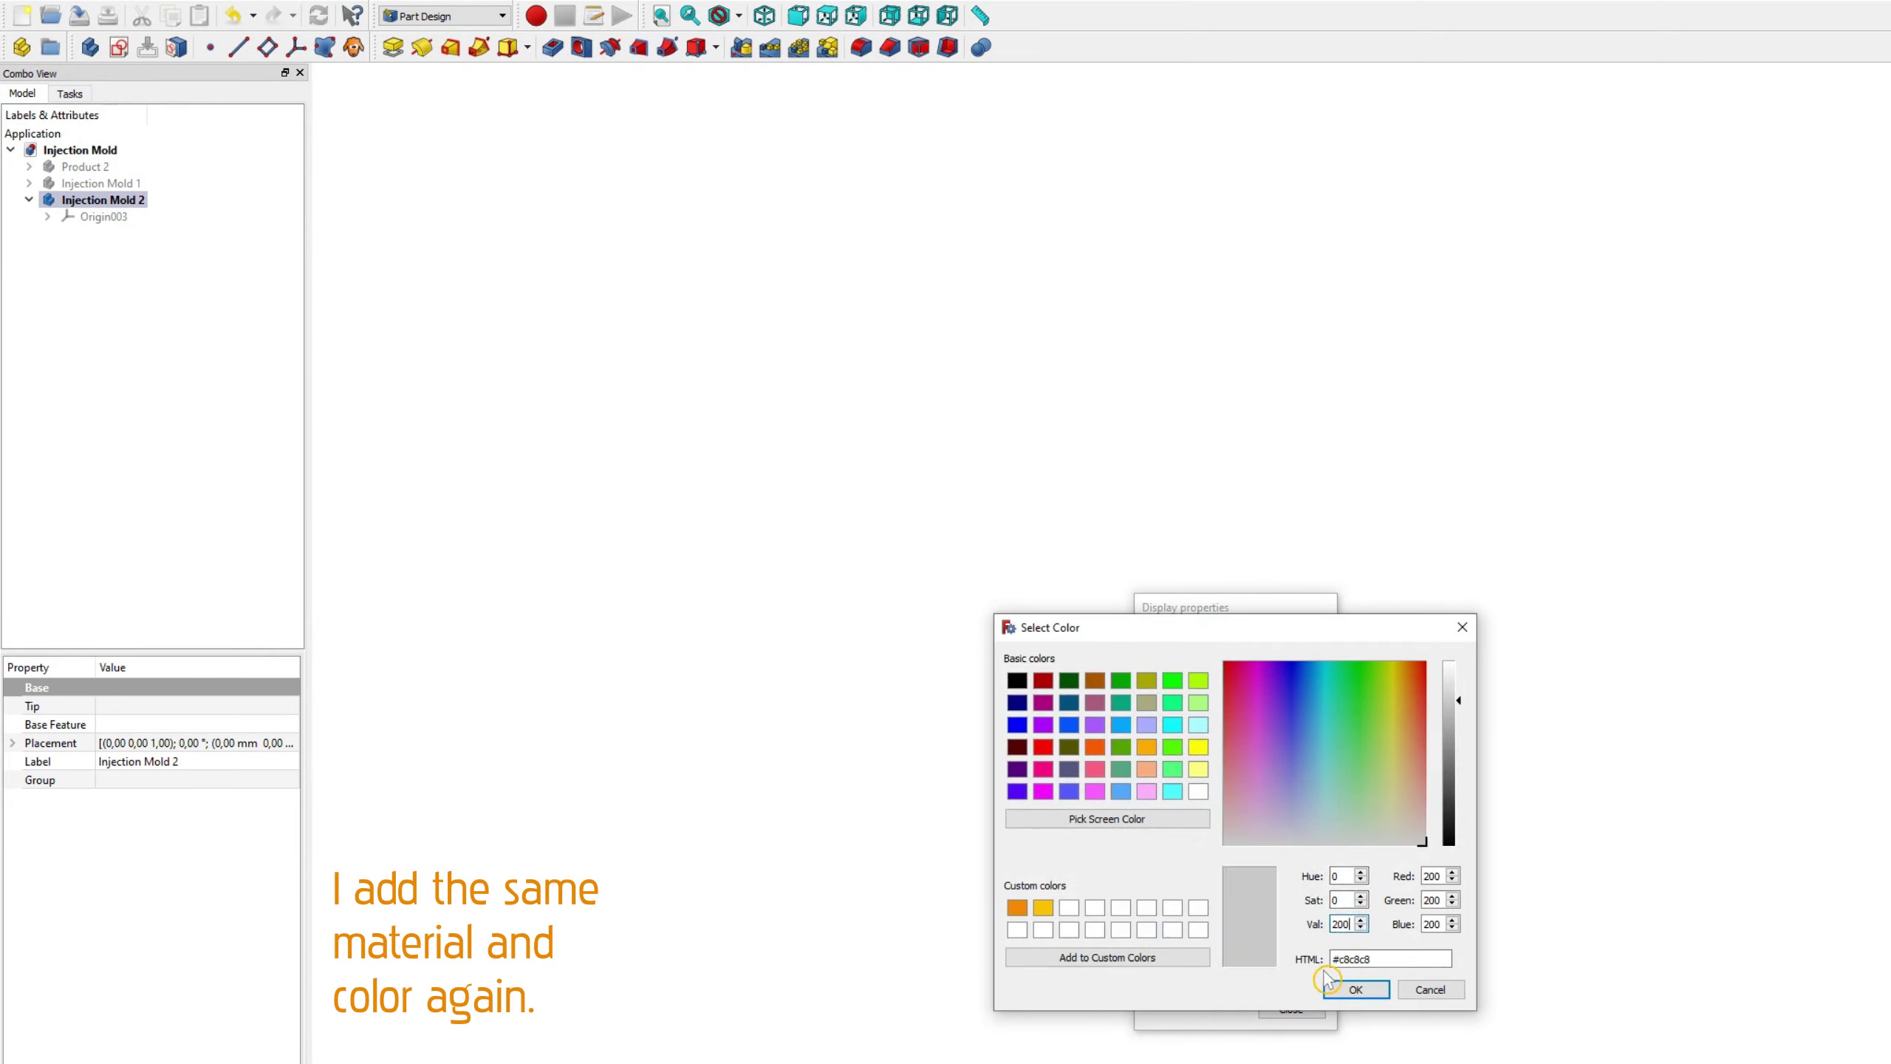
click(1356, 989)
click(1292, 1008)
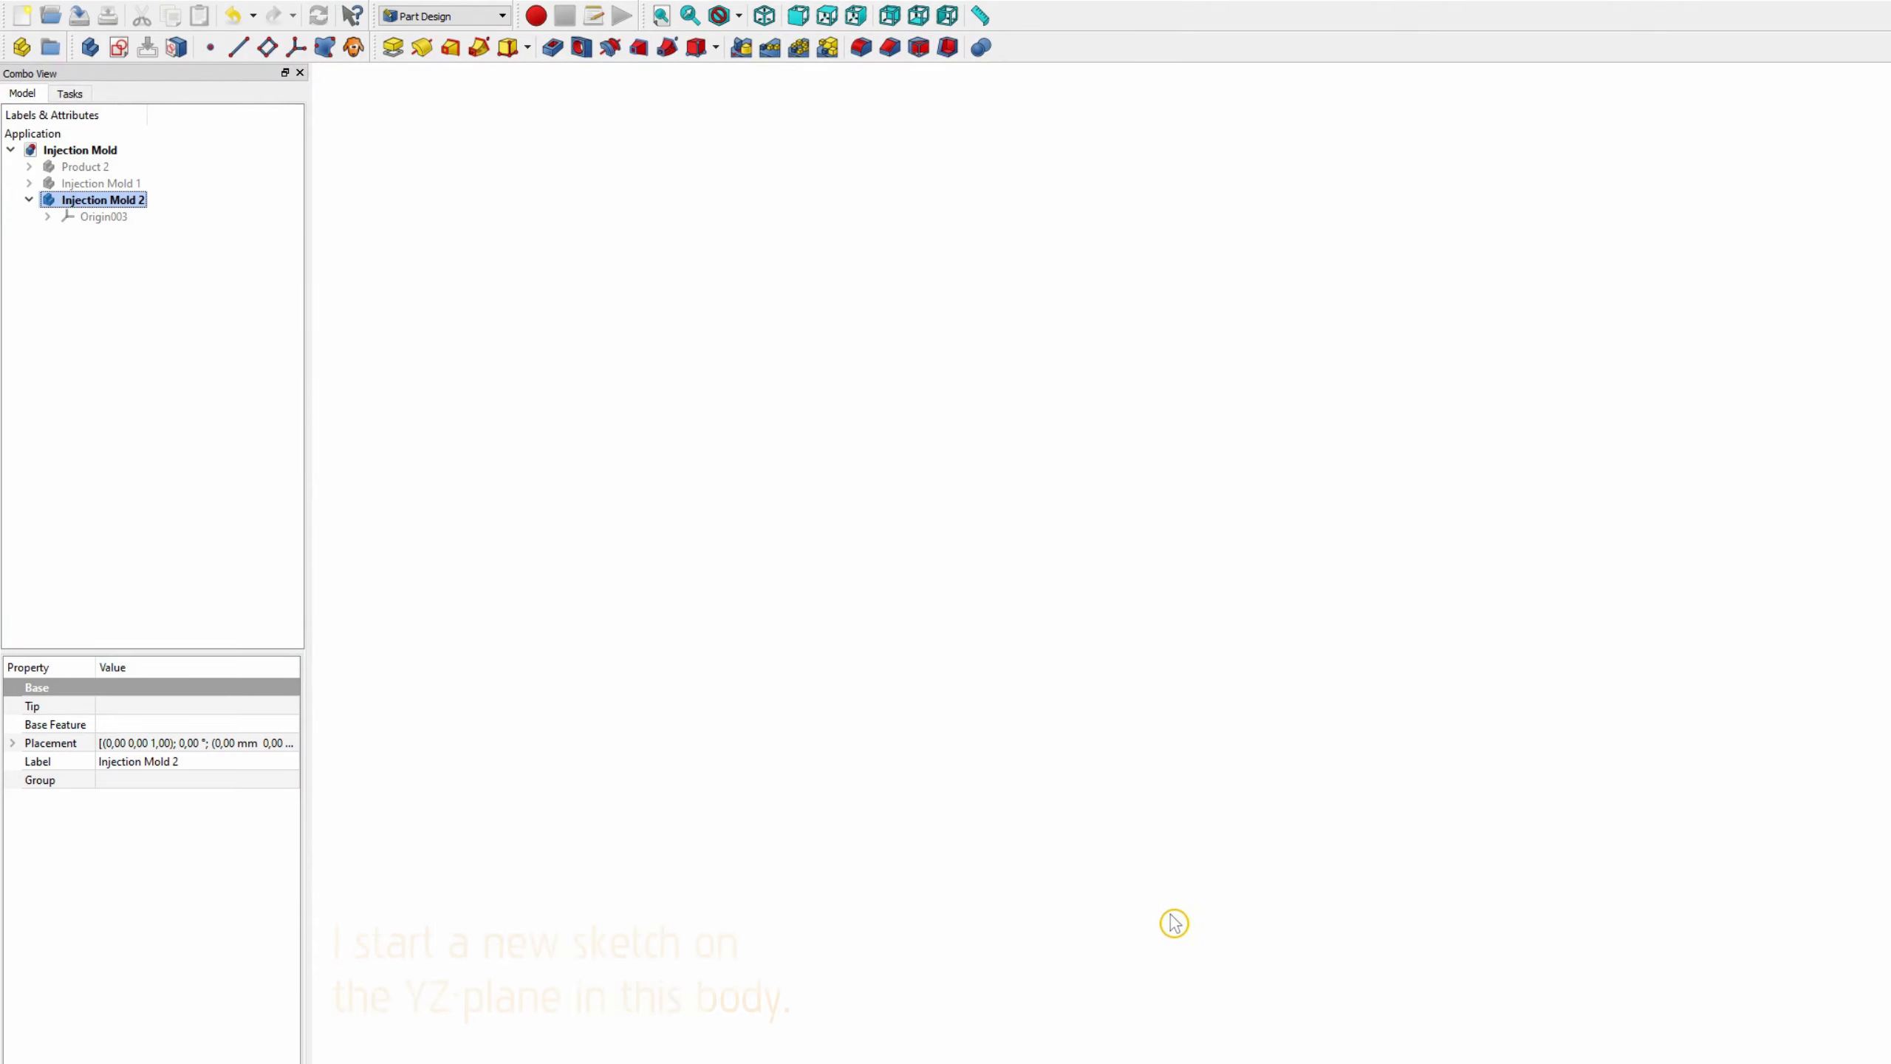
Step: Show Injection Mold 2's origin in isometric view and start a sketch on its YZ plane
click(119, 220)
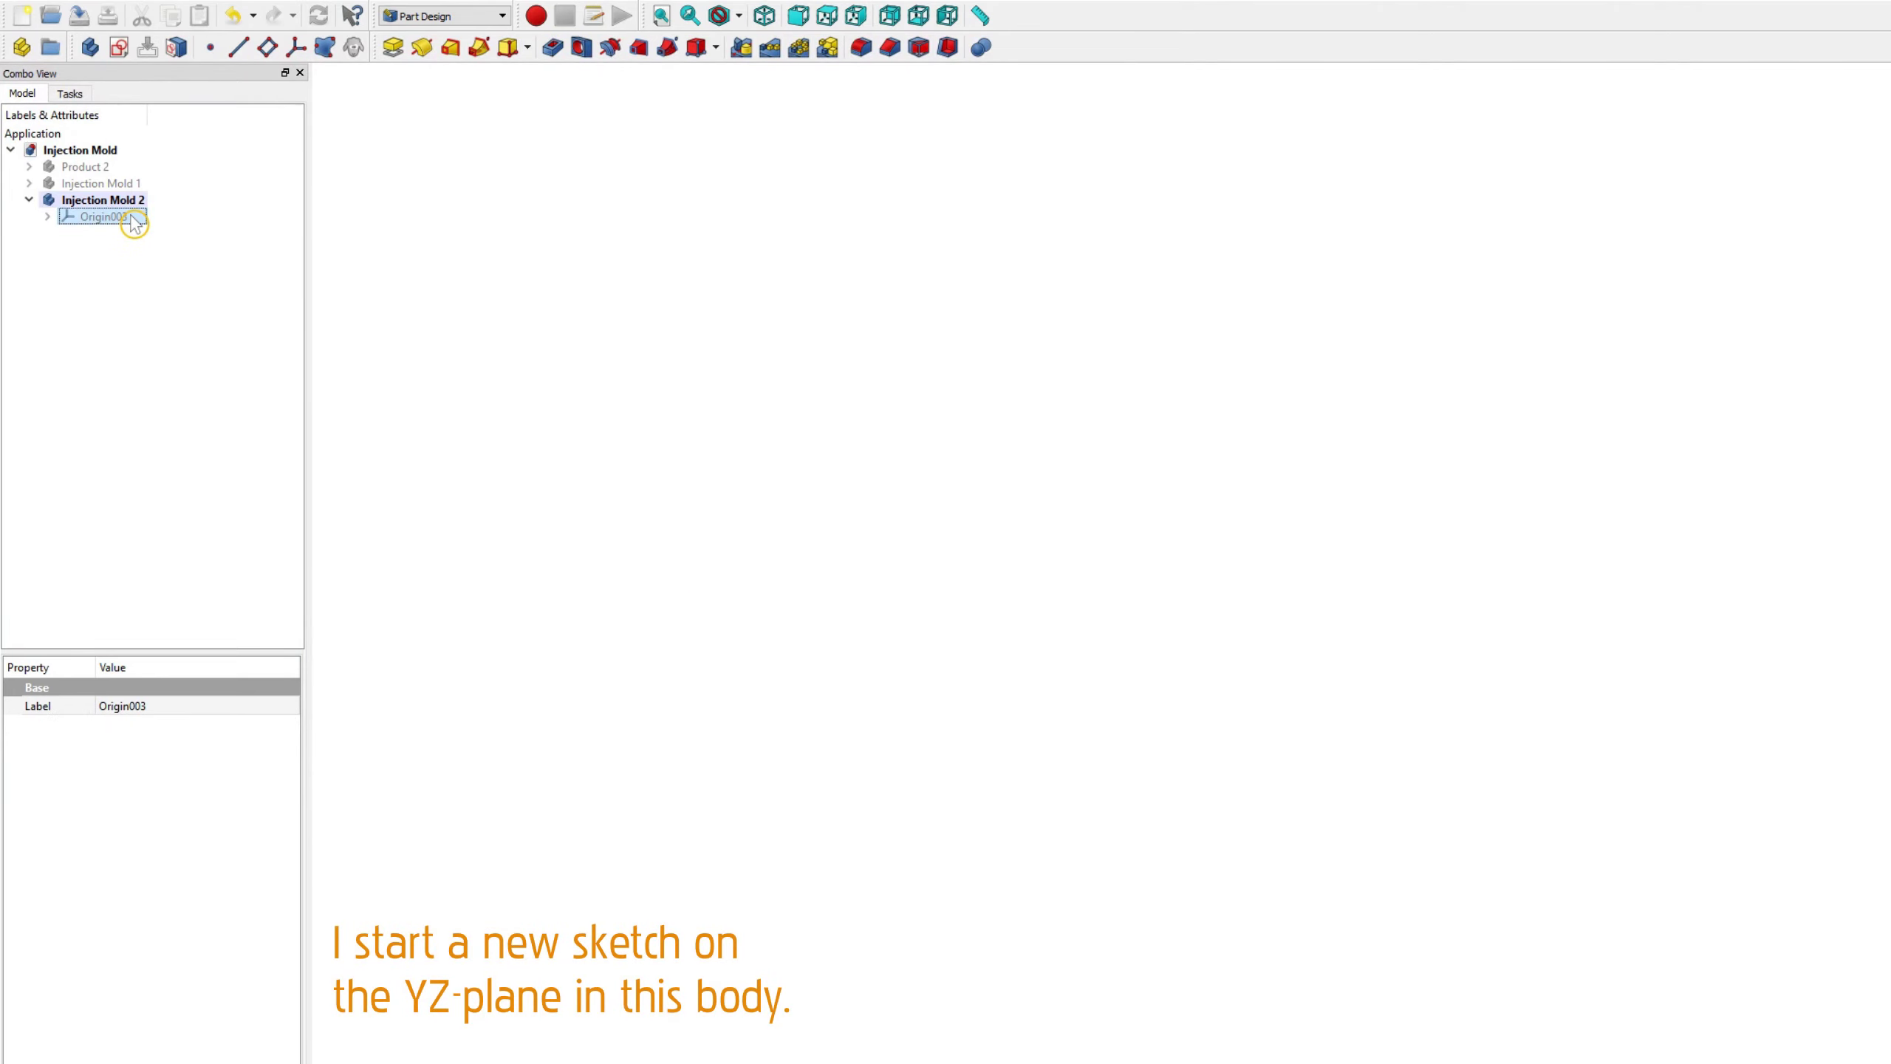
key(space)
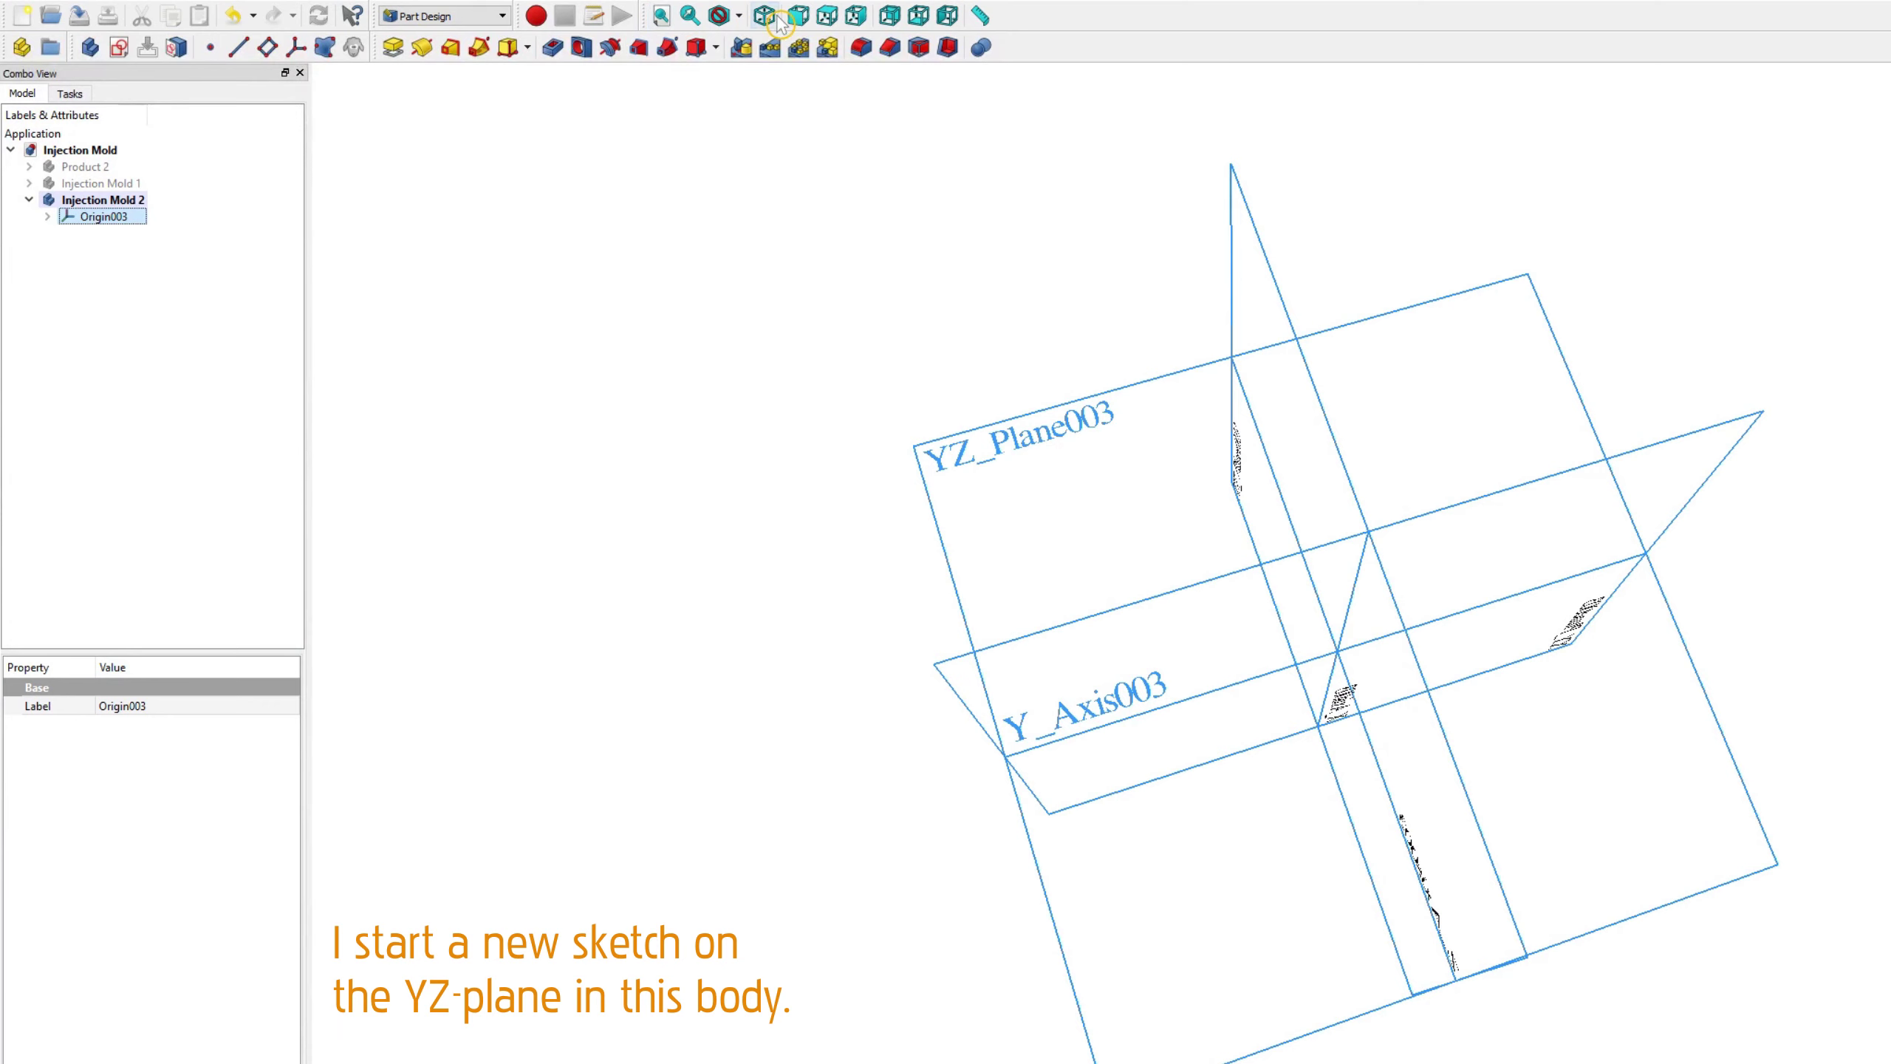
click(769, 17)
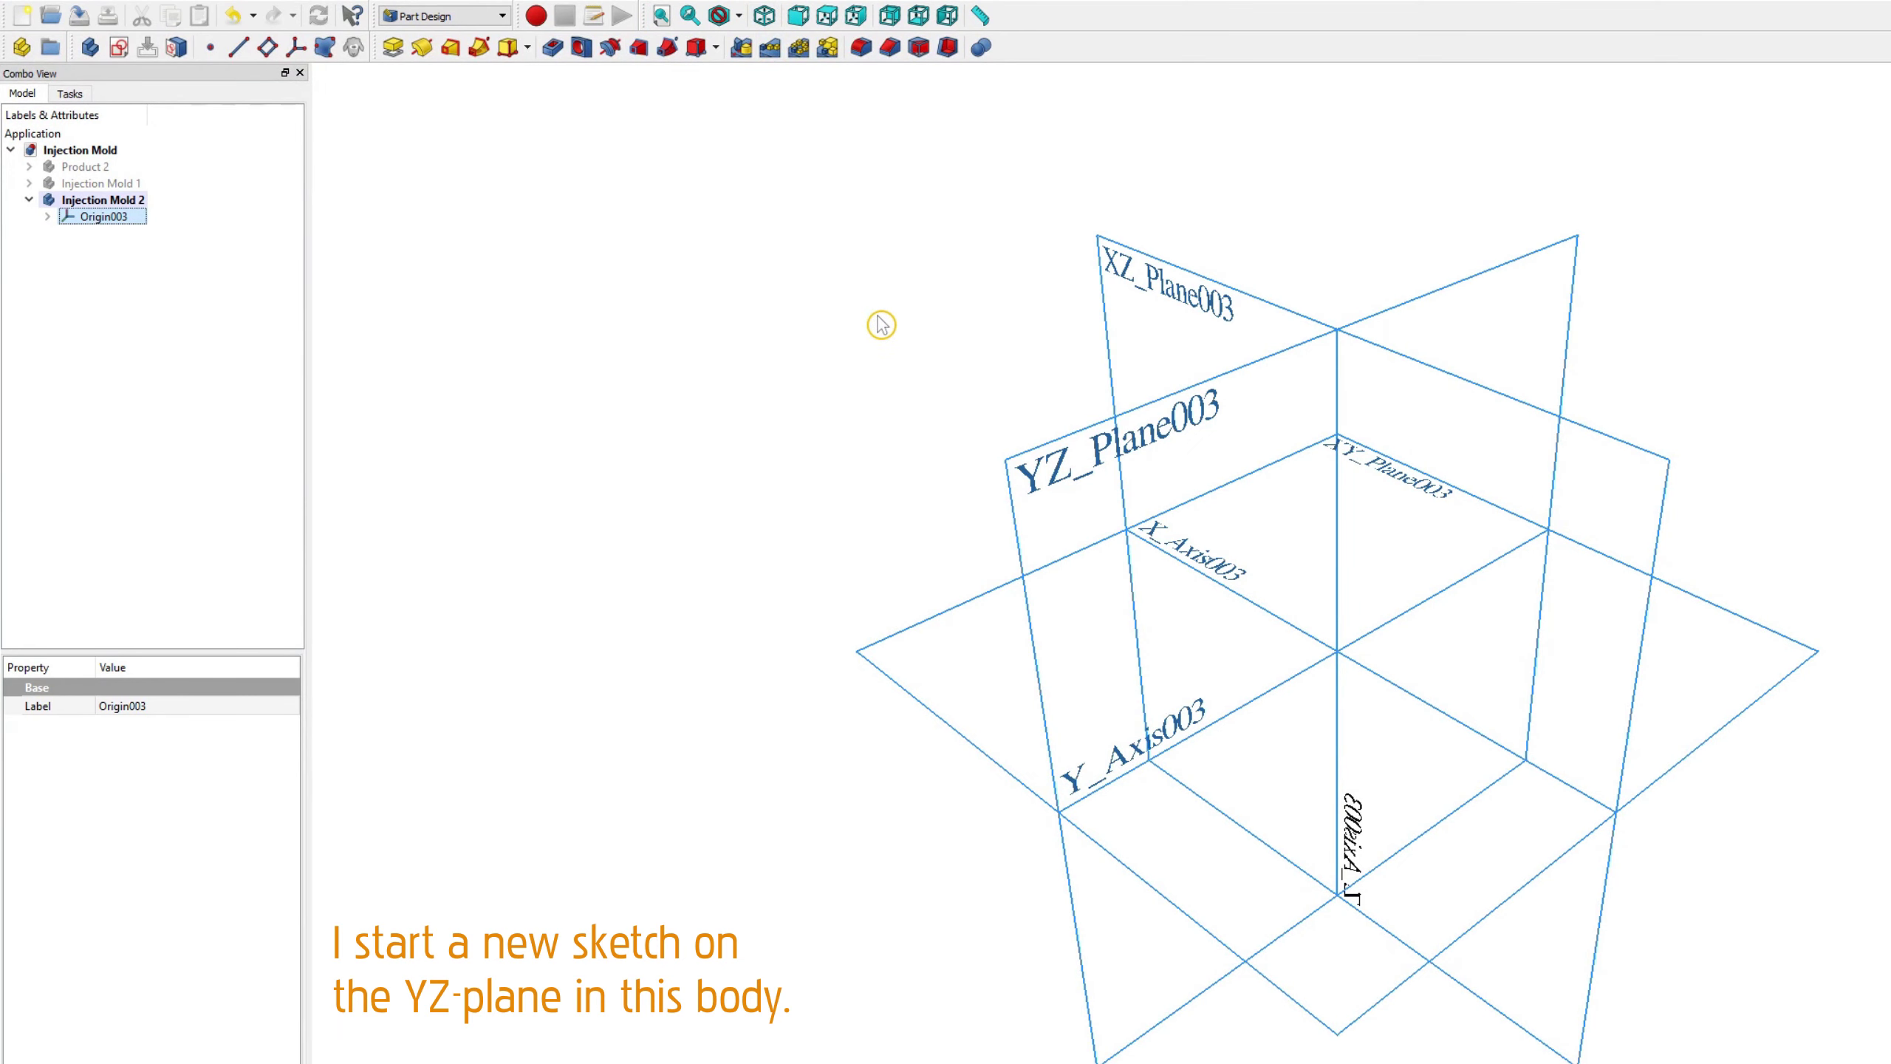
click(1020, 460)
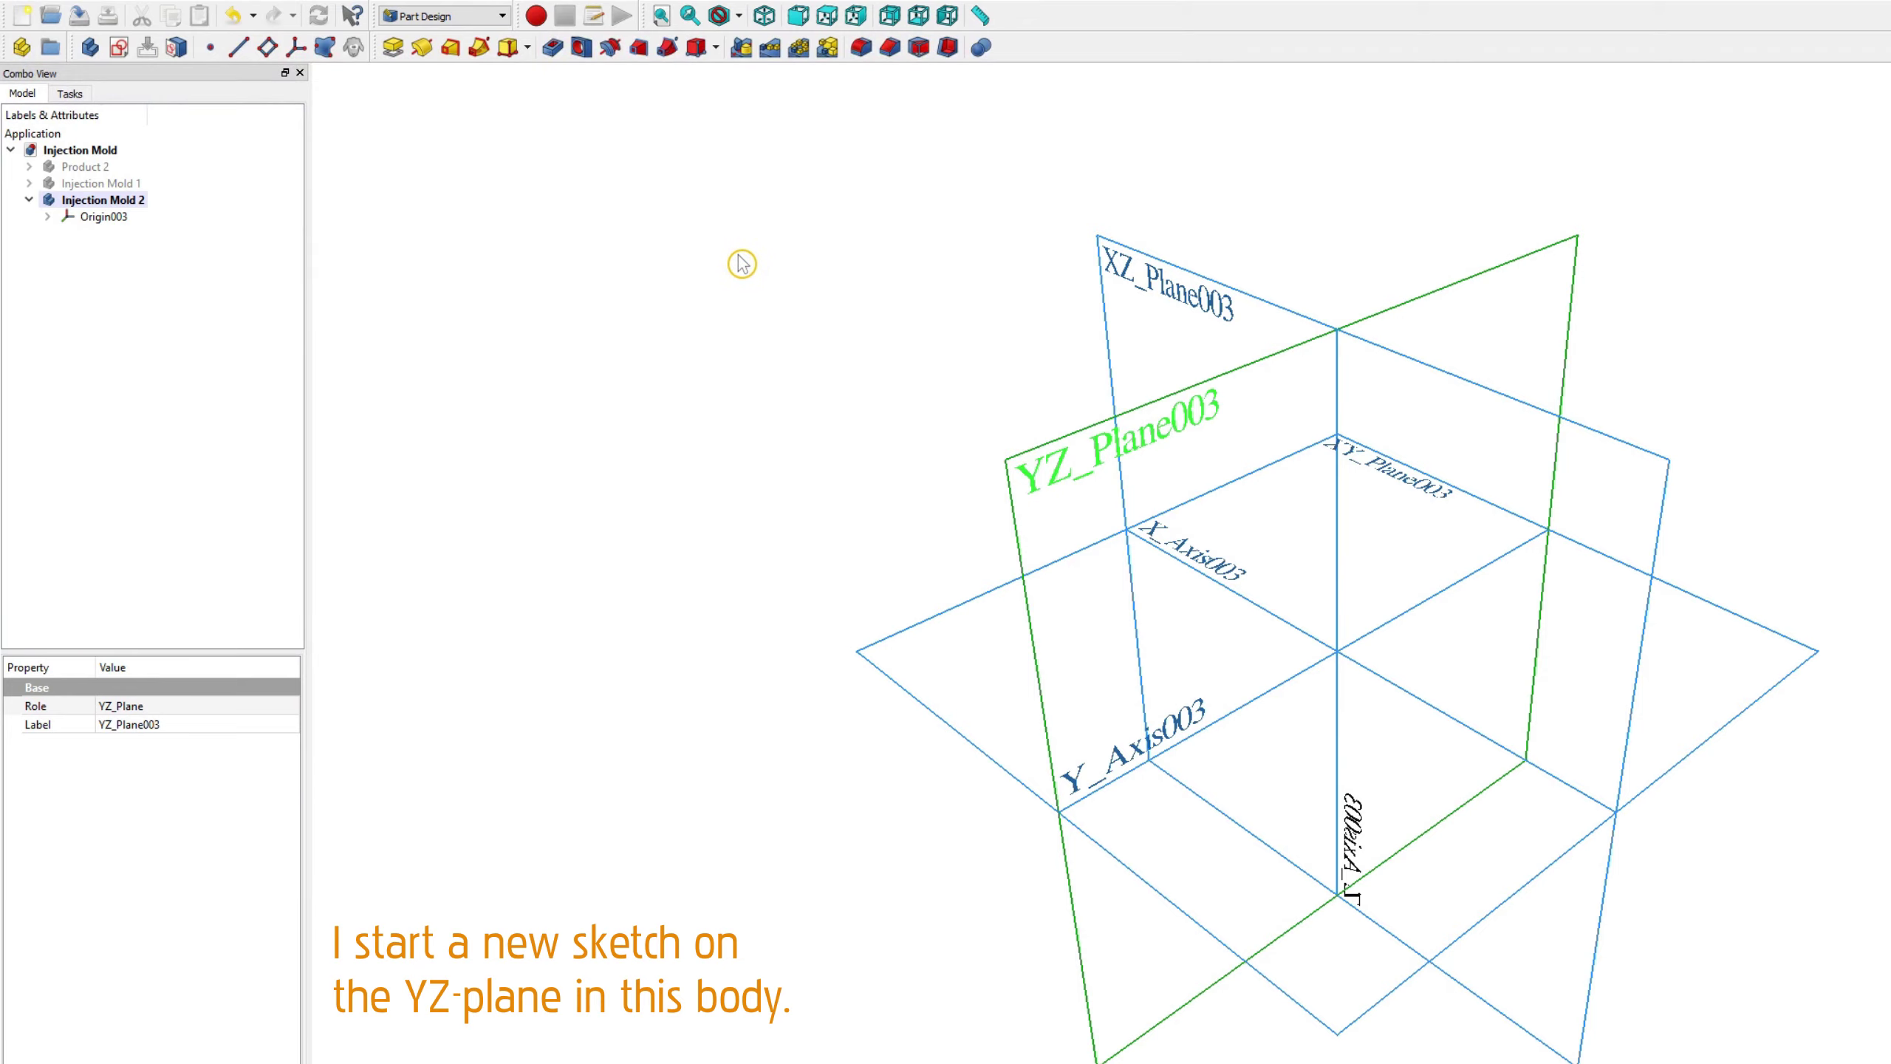
click(120, 53)
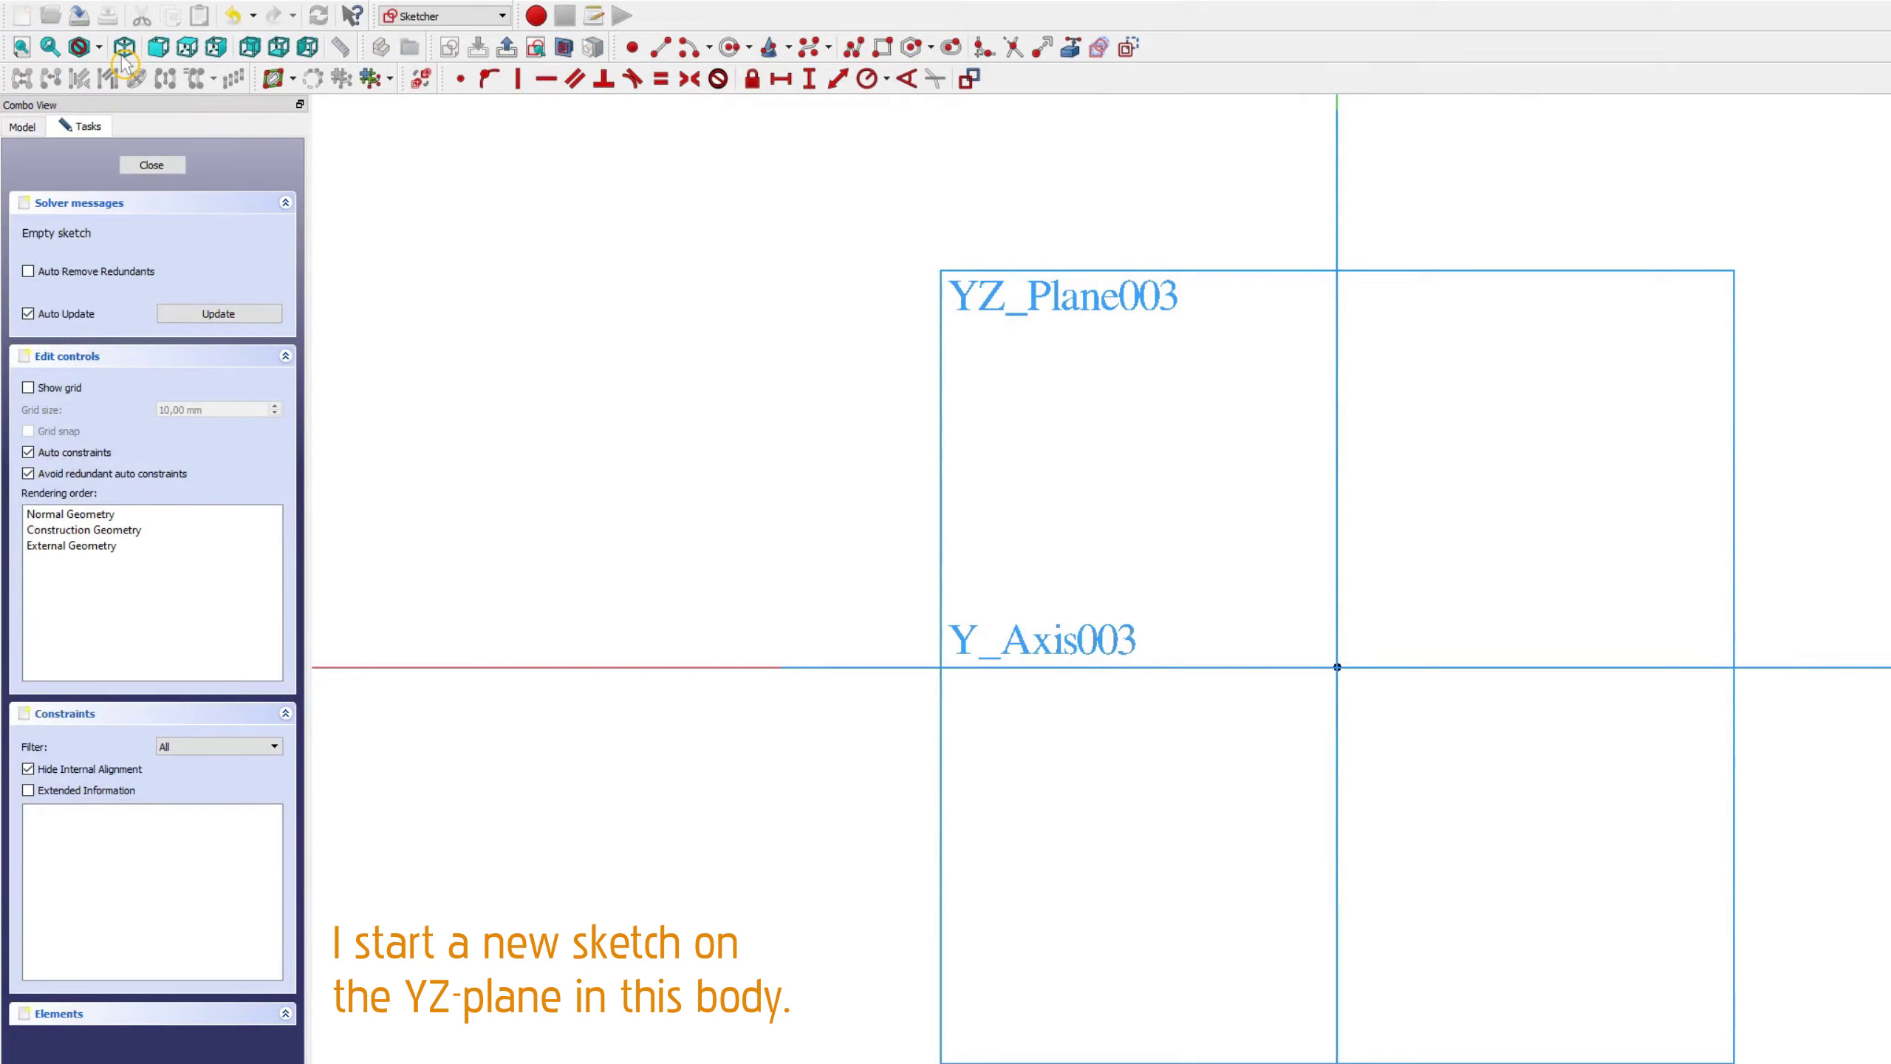
Step: Hide the origin and draw a rectangle across the sketch
click(22, 126)
click(104, 250)
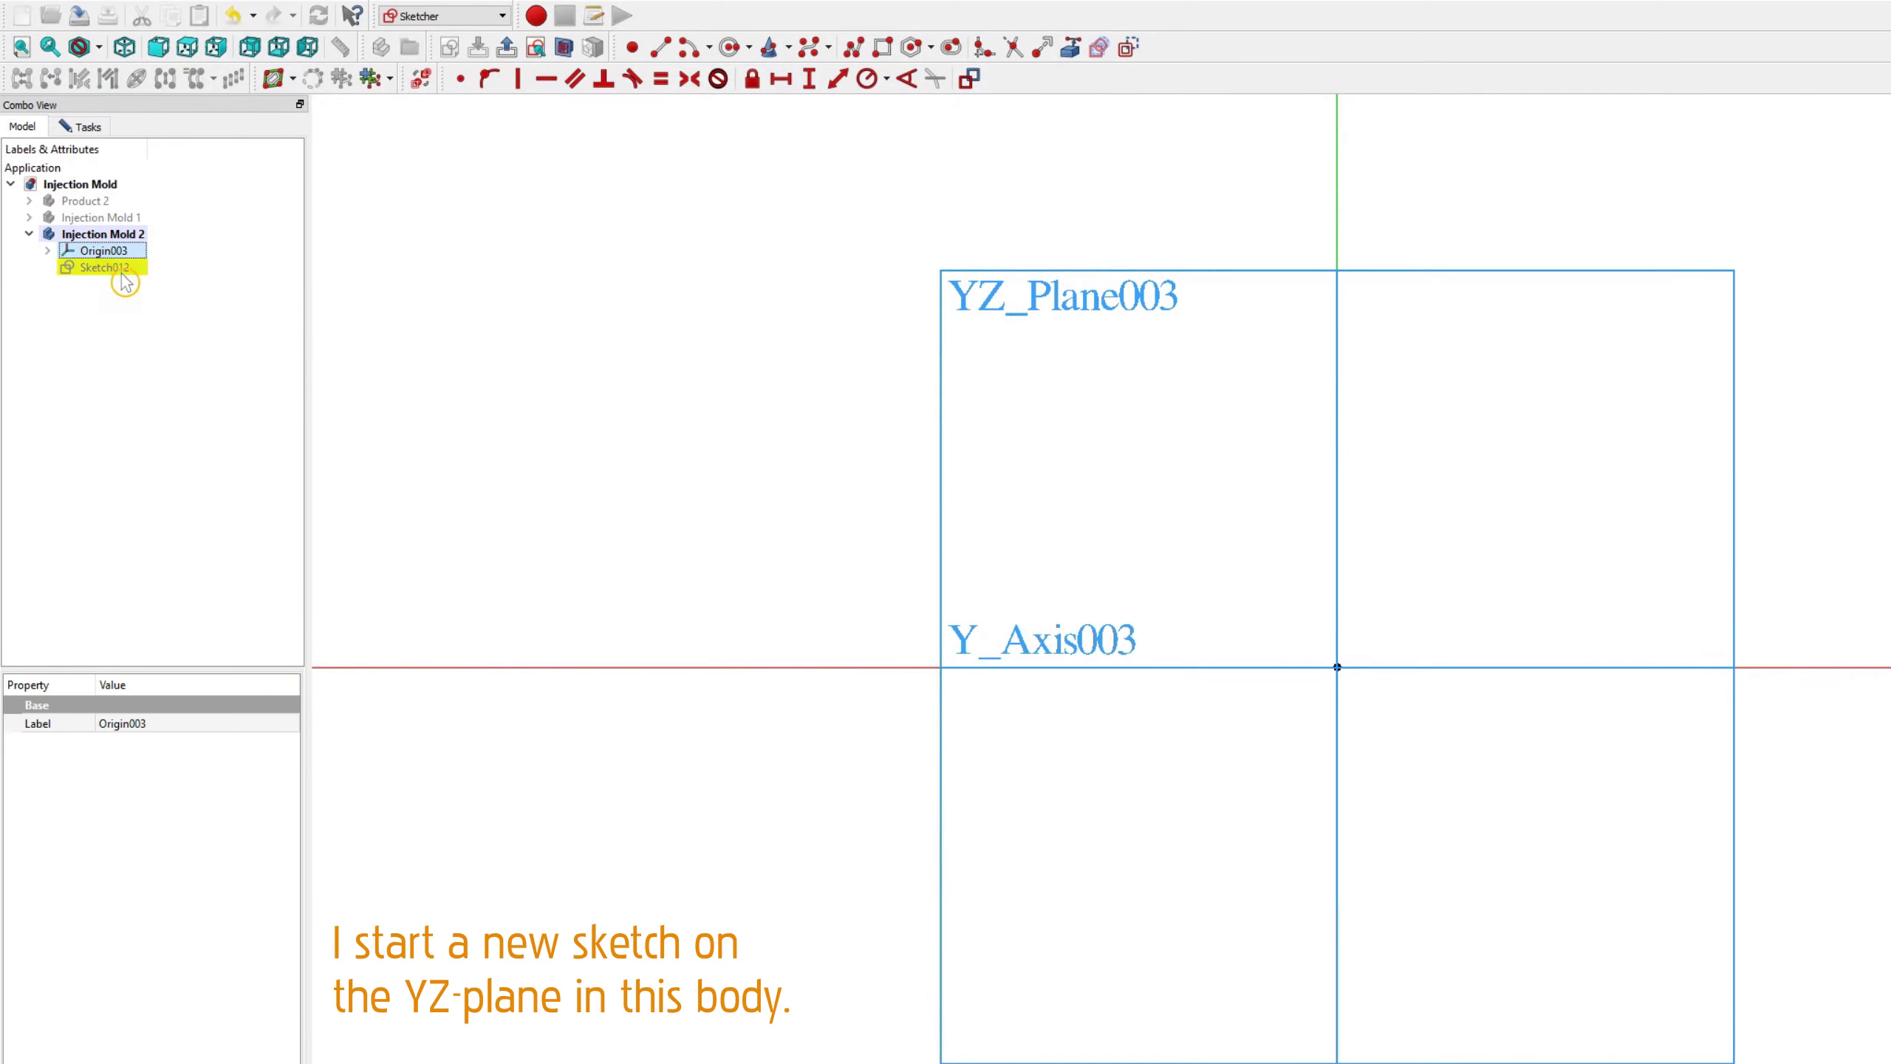
key(space)
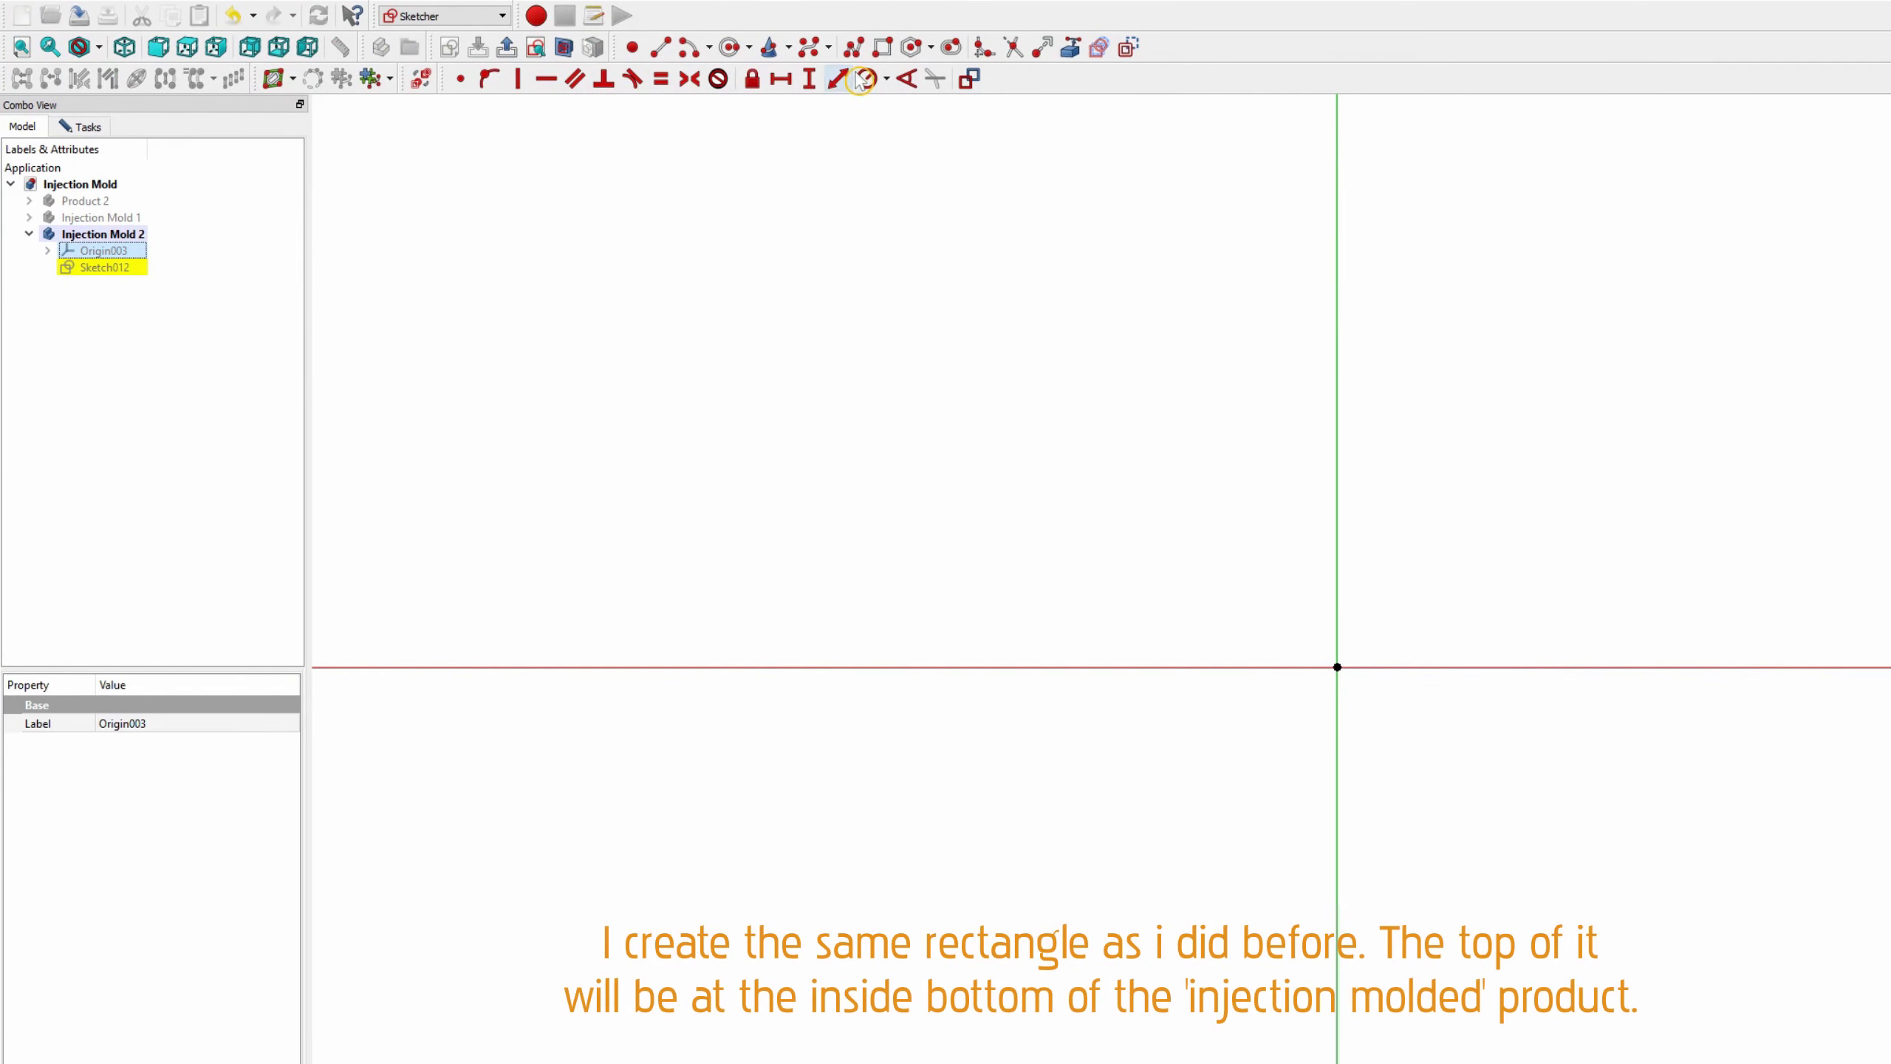
scroll(670, 565, down, 3)
click(389, 586)
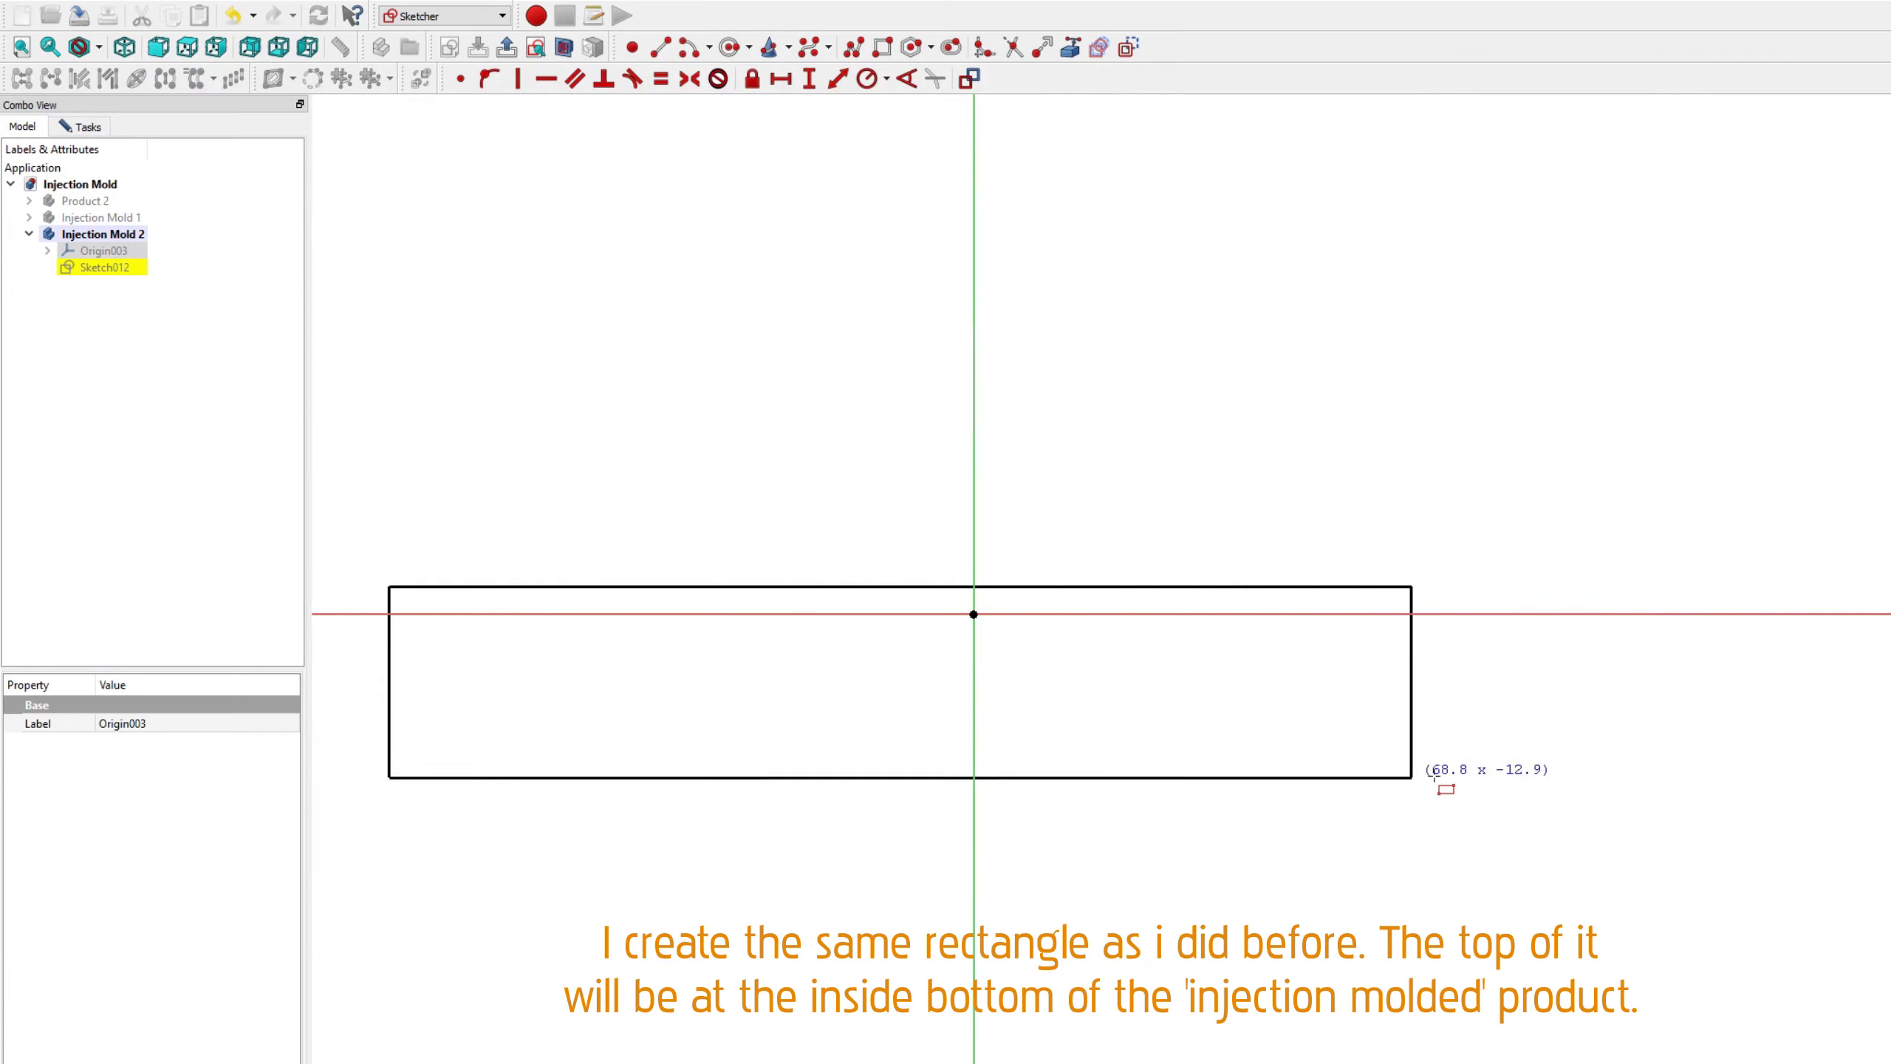
click(1634, 781)
Step: Set the rectangle's top 3,175 mm above the horizontal axis, 35 mm high and 250 mm wide
click(1634, 586)
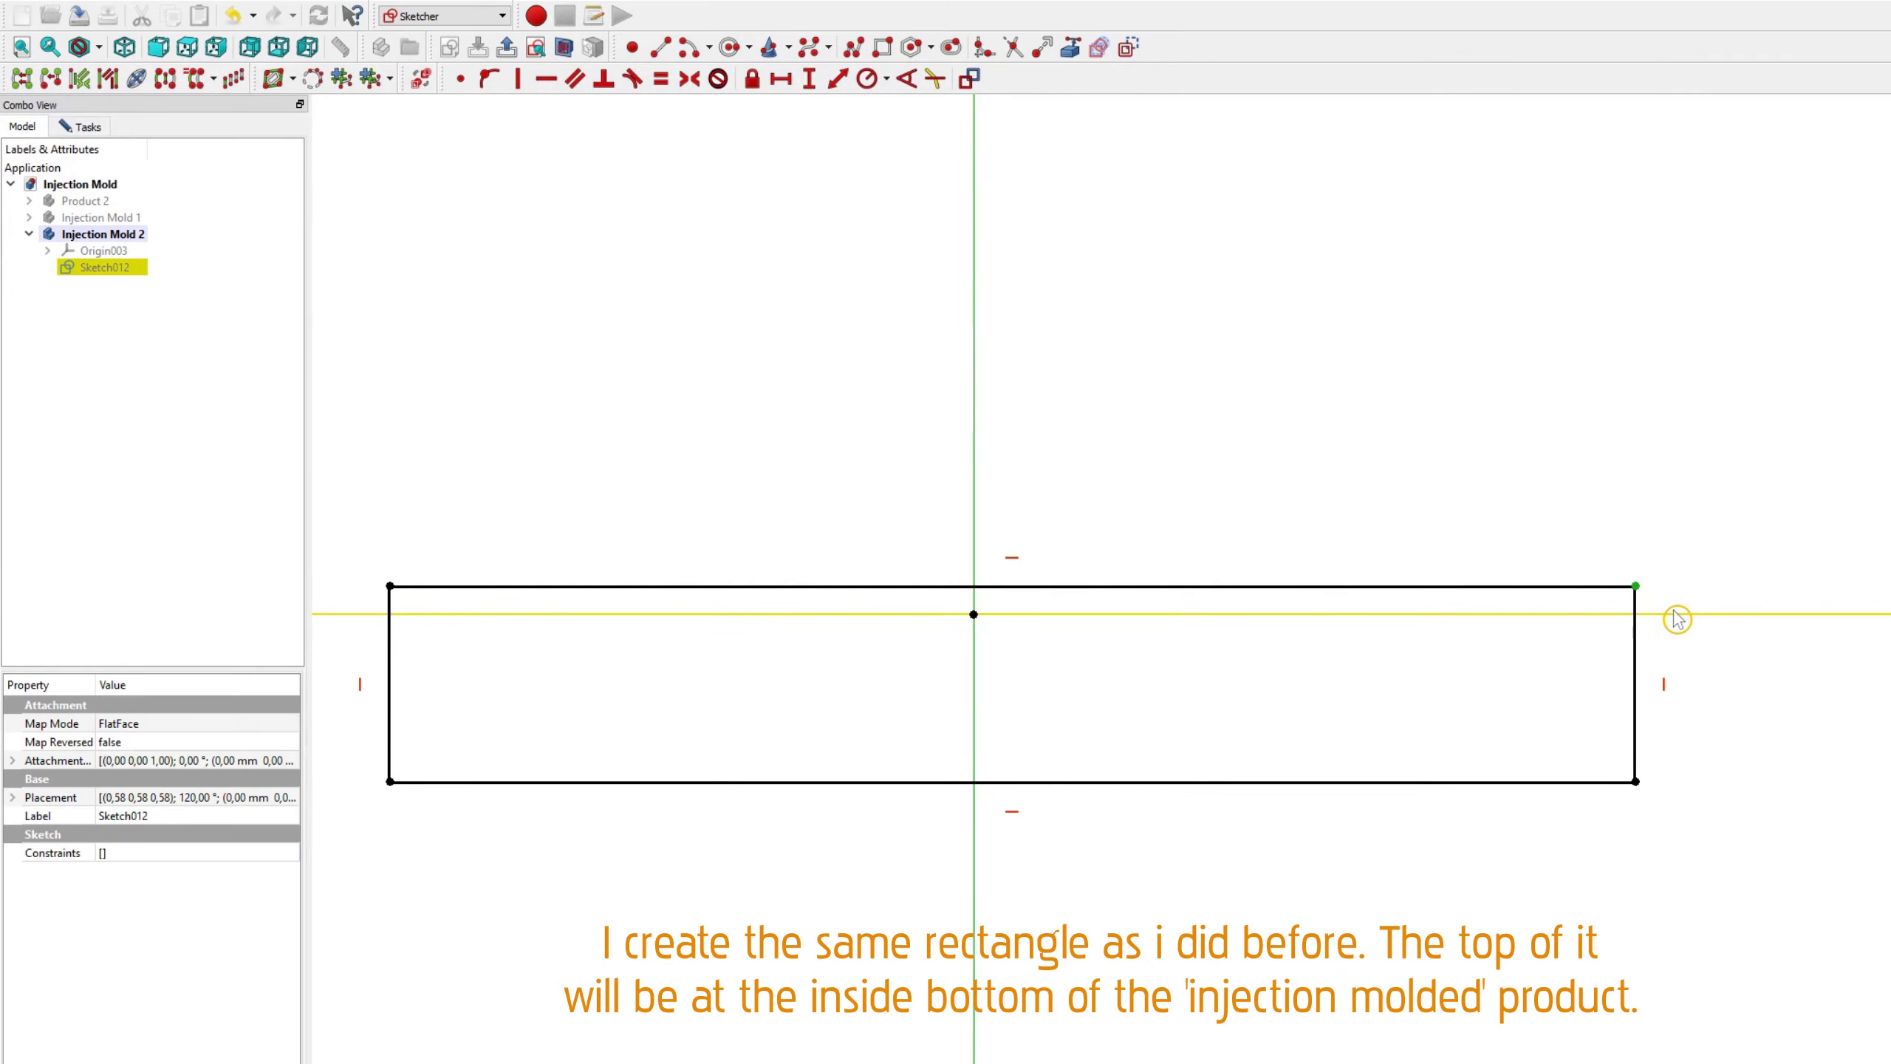
click(1675, 614)
text(i3)
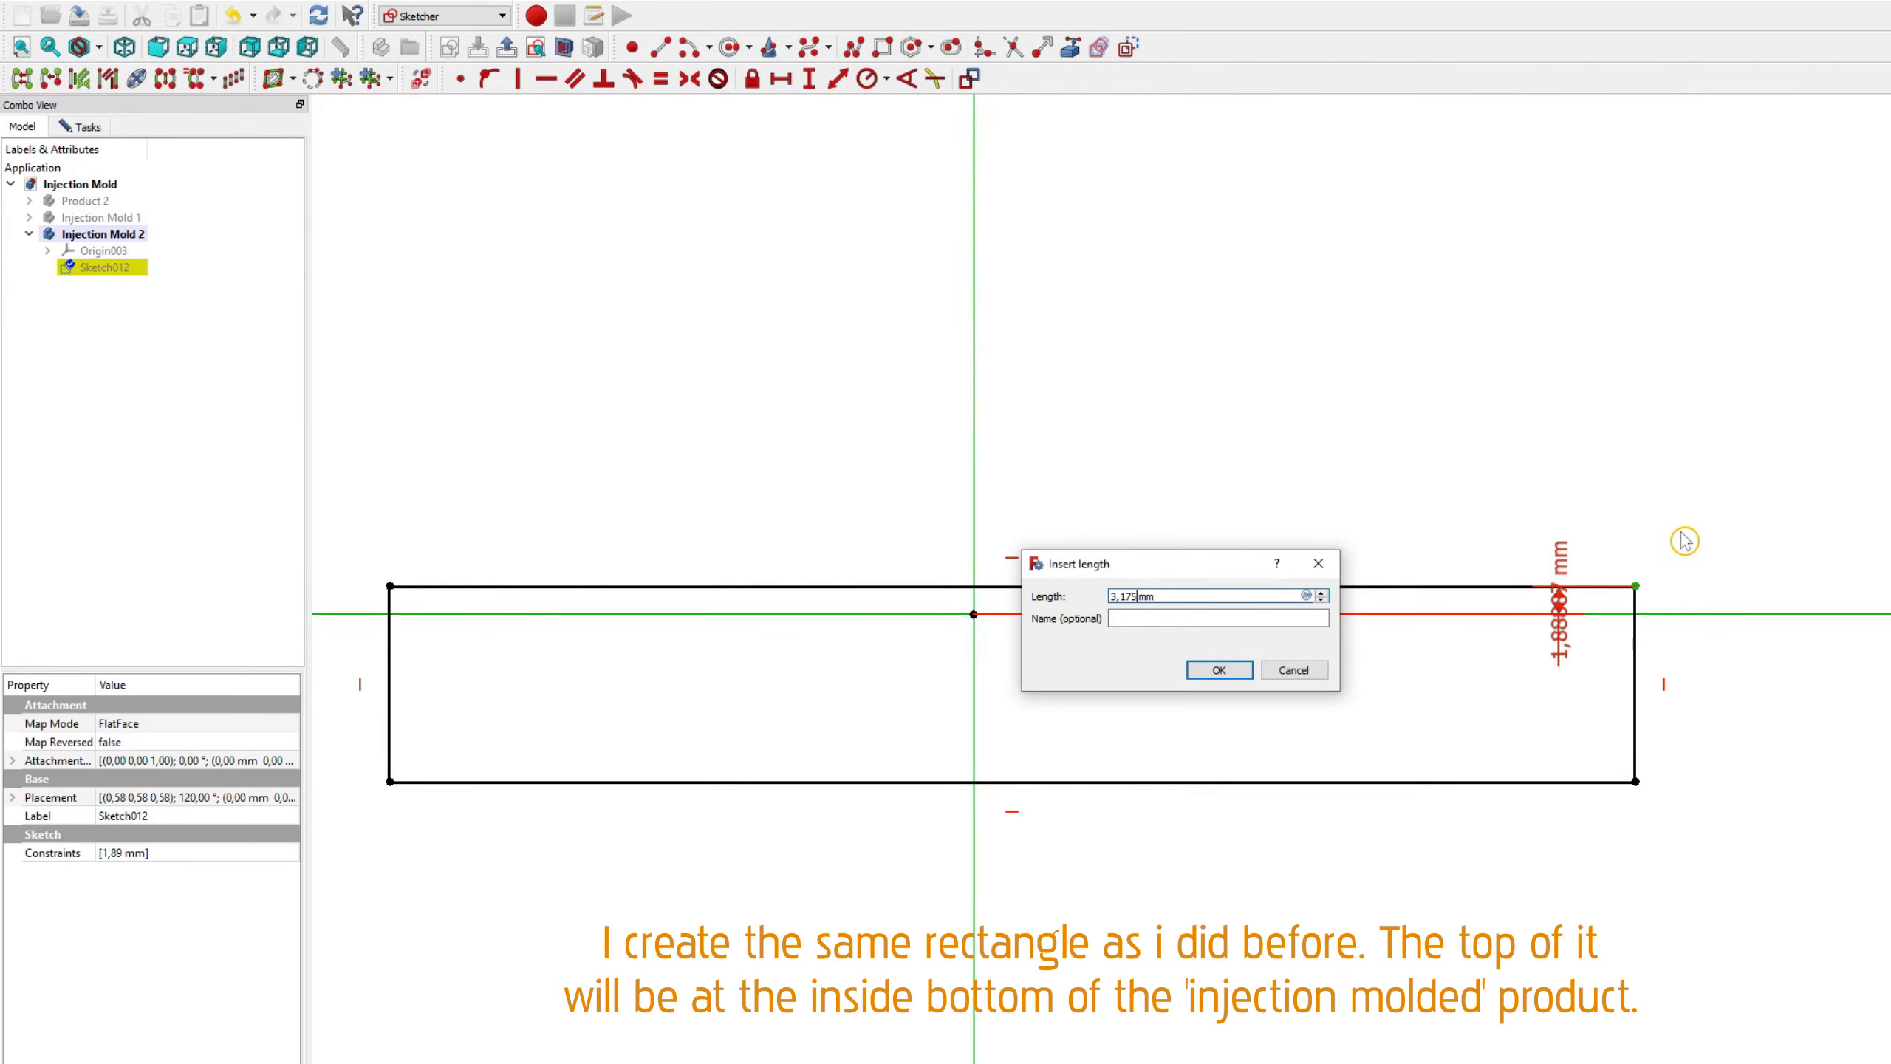
key(Return)
click(1635, 651)
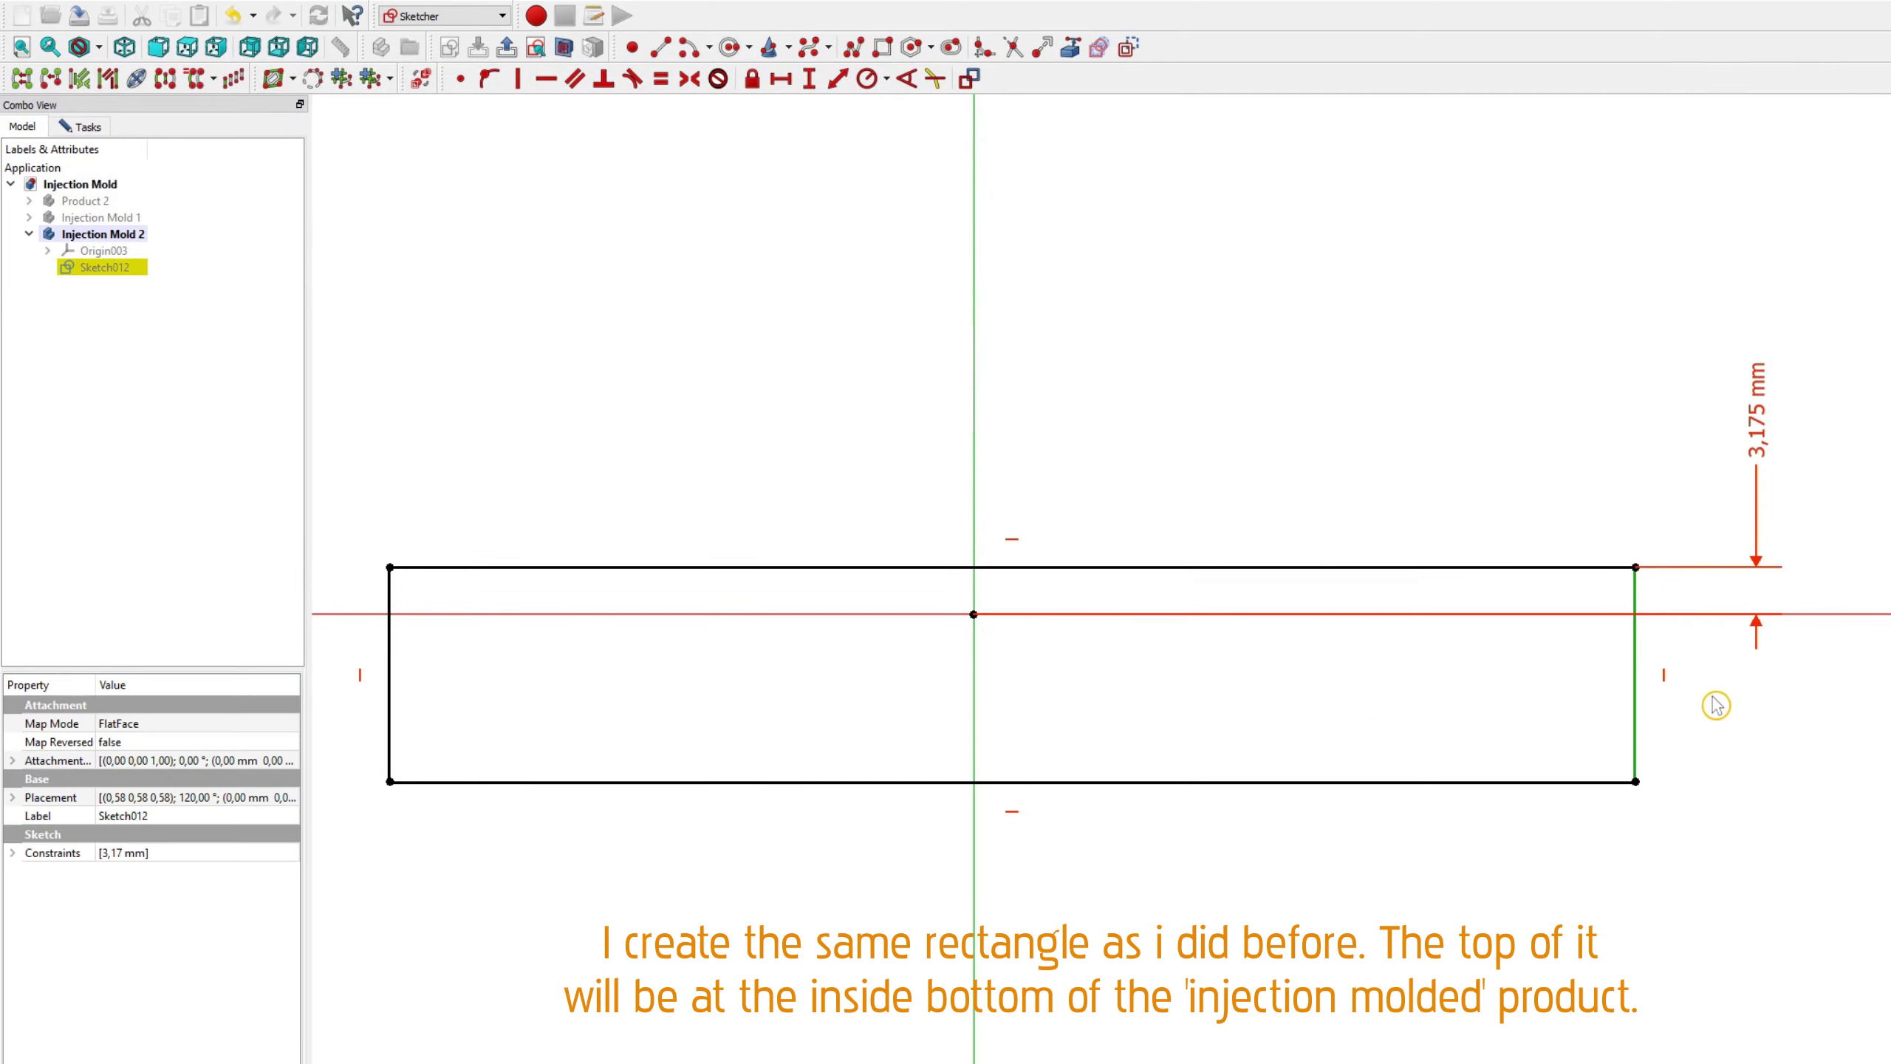
text(i35)
key(Return)
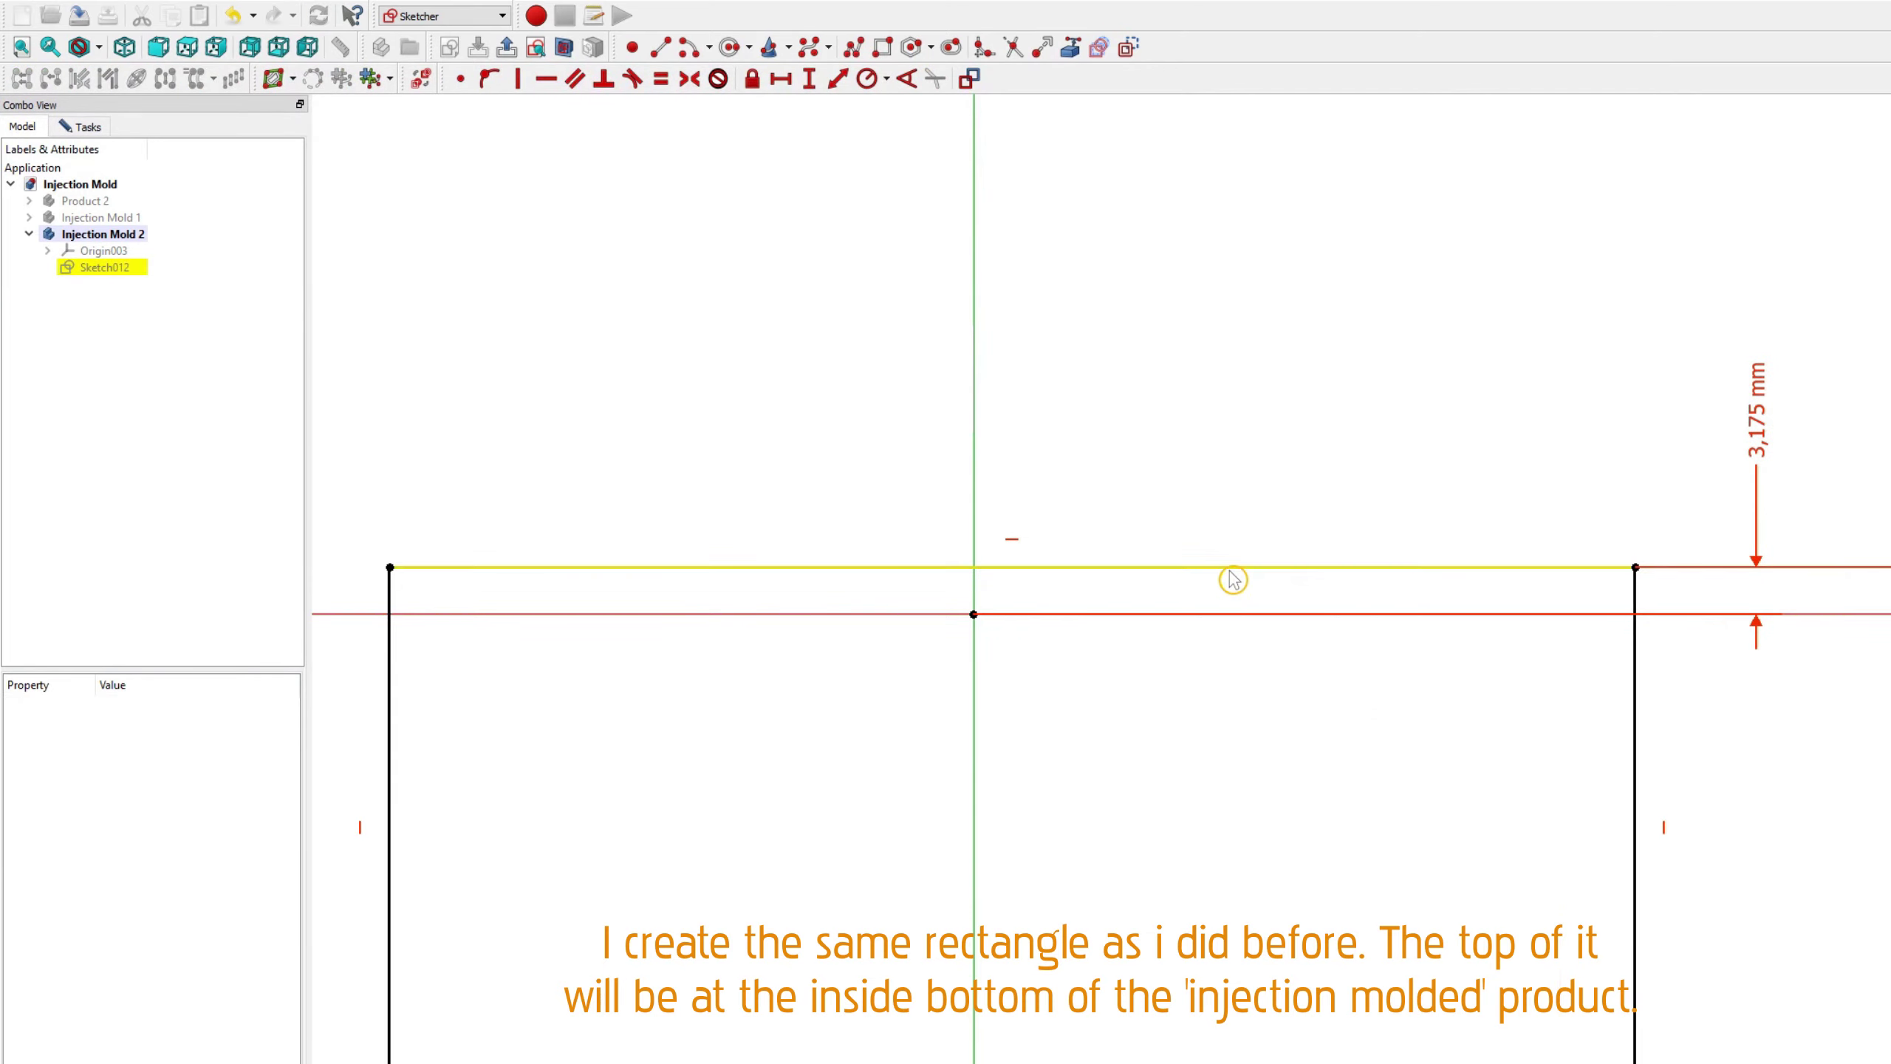
click(1233, 580)
text(l)
text(250)
key(Return)
Step: Make the bottom corners symmetric about the vertical axis and move the 250 mm dimension higher
scroll(1249, 423, down, 2)
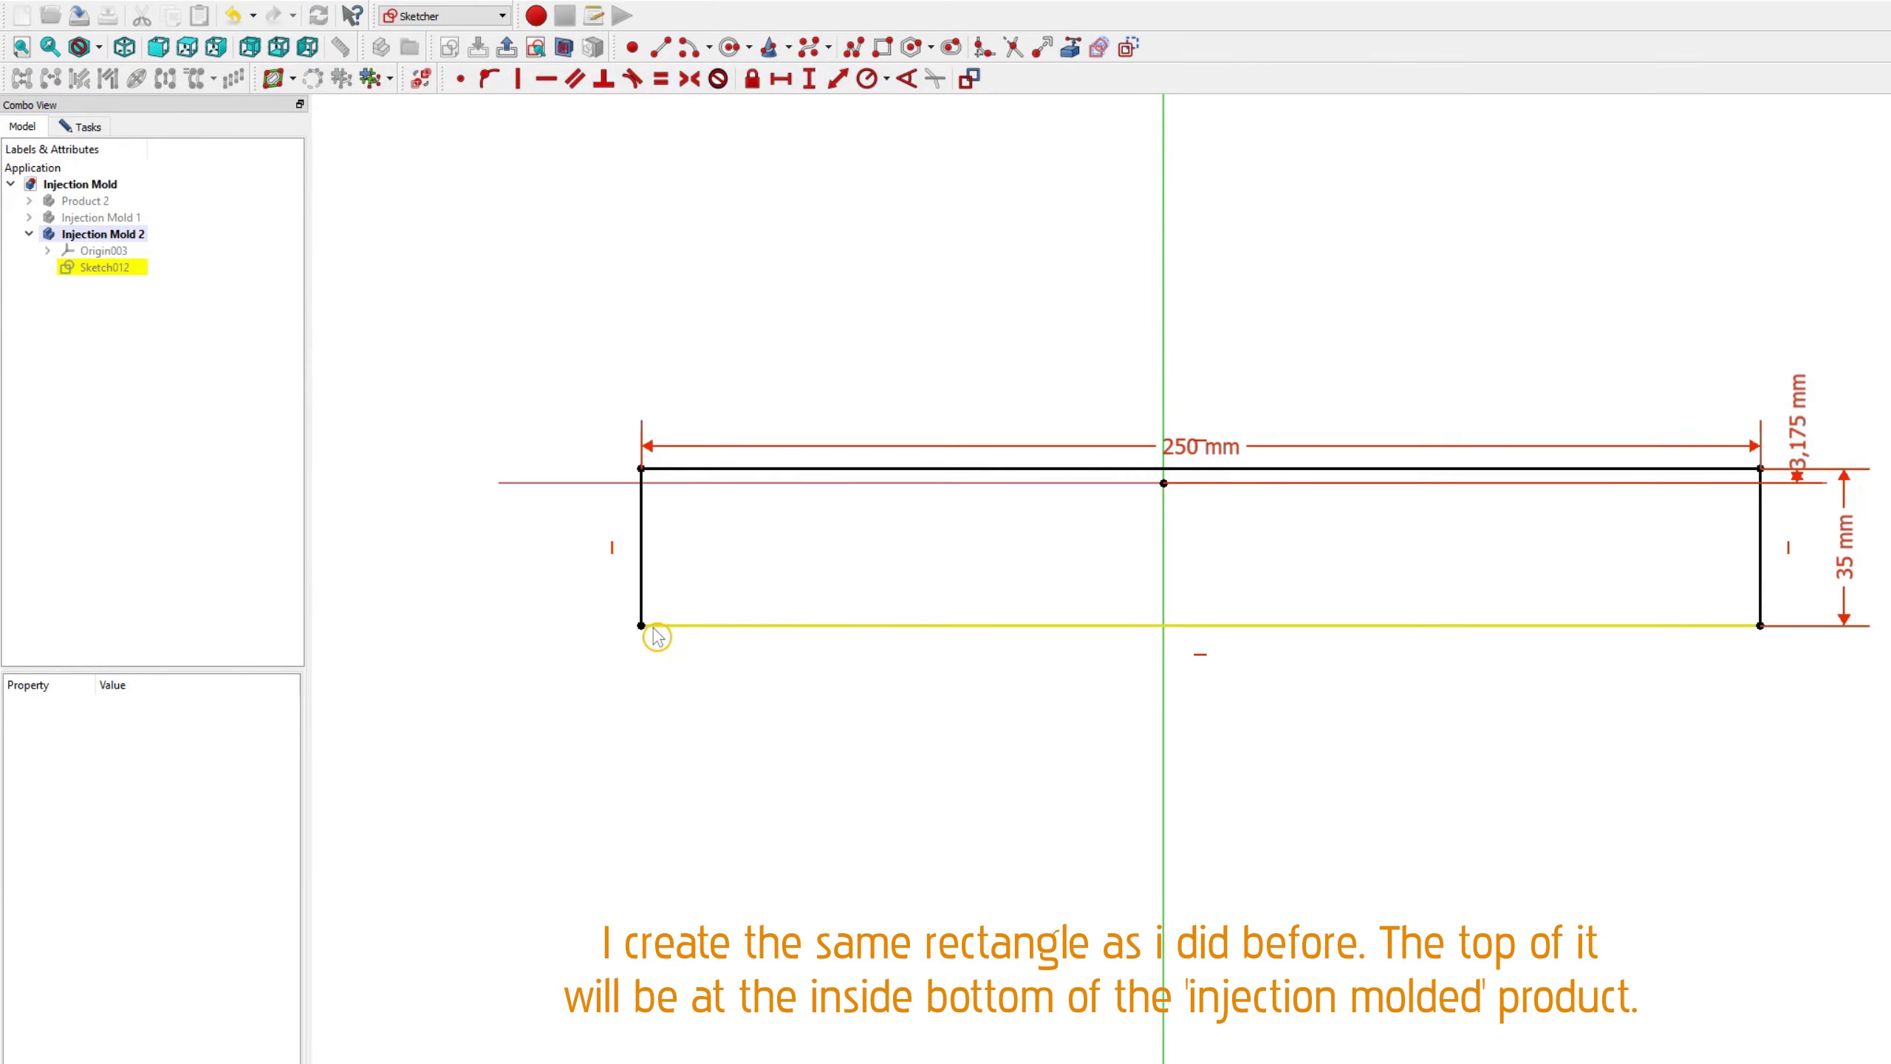
click(642, 625)
click(1760, 626)
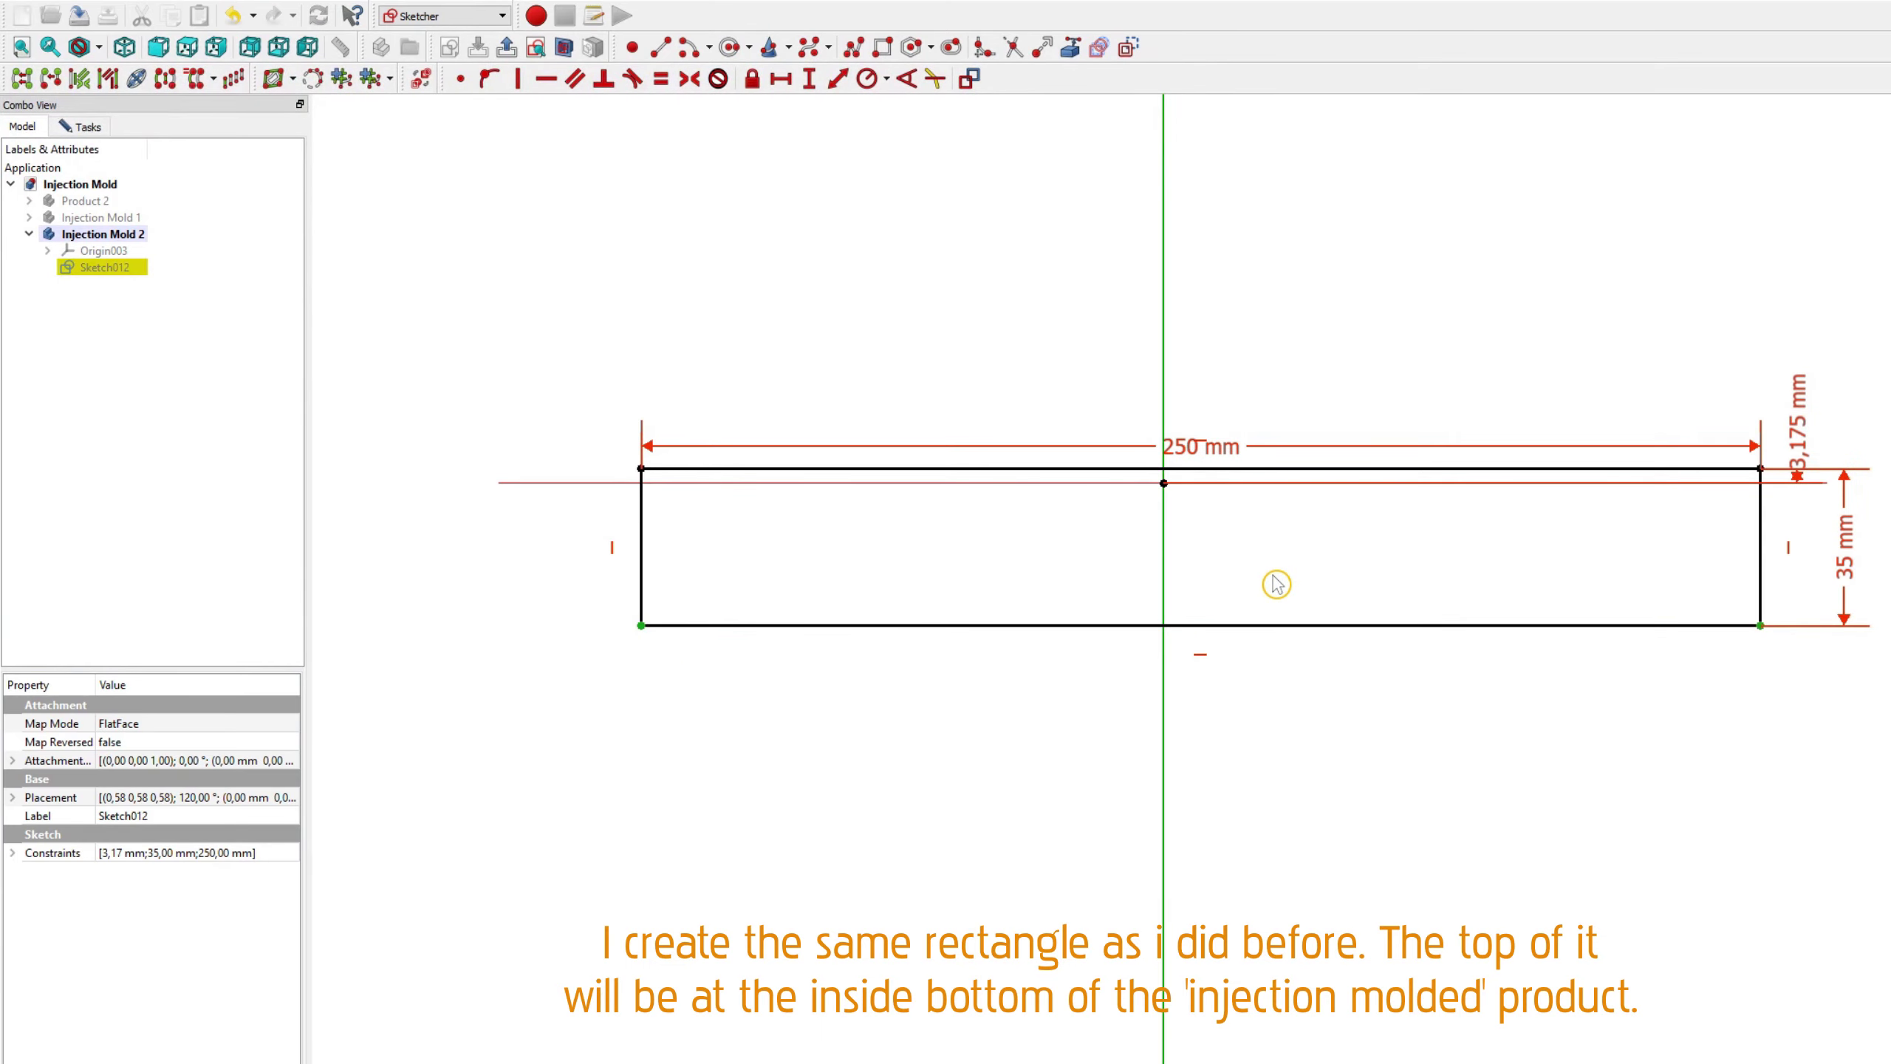
key(s)
click(86, 126)
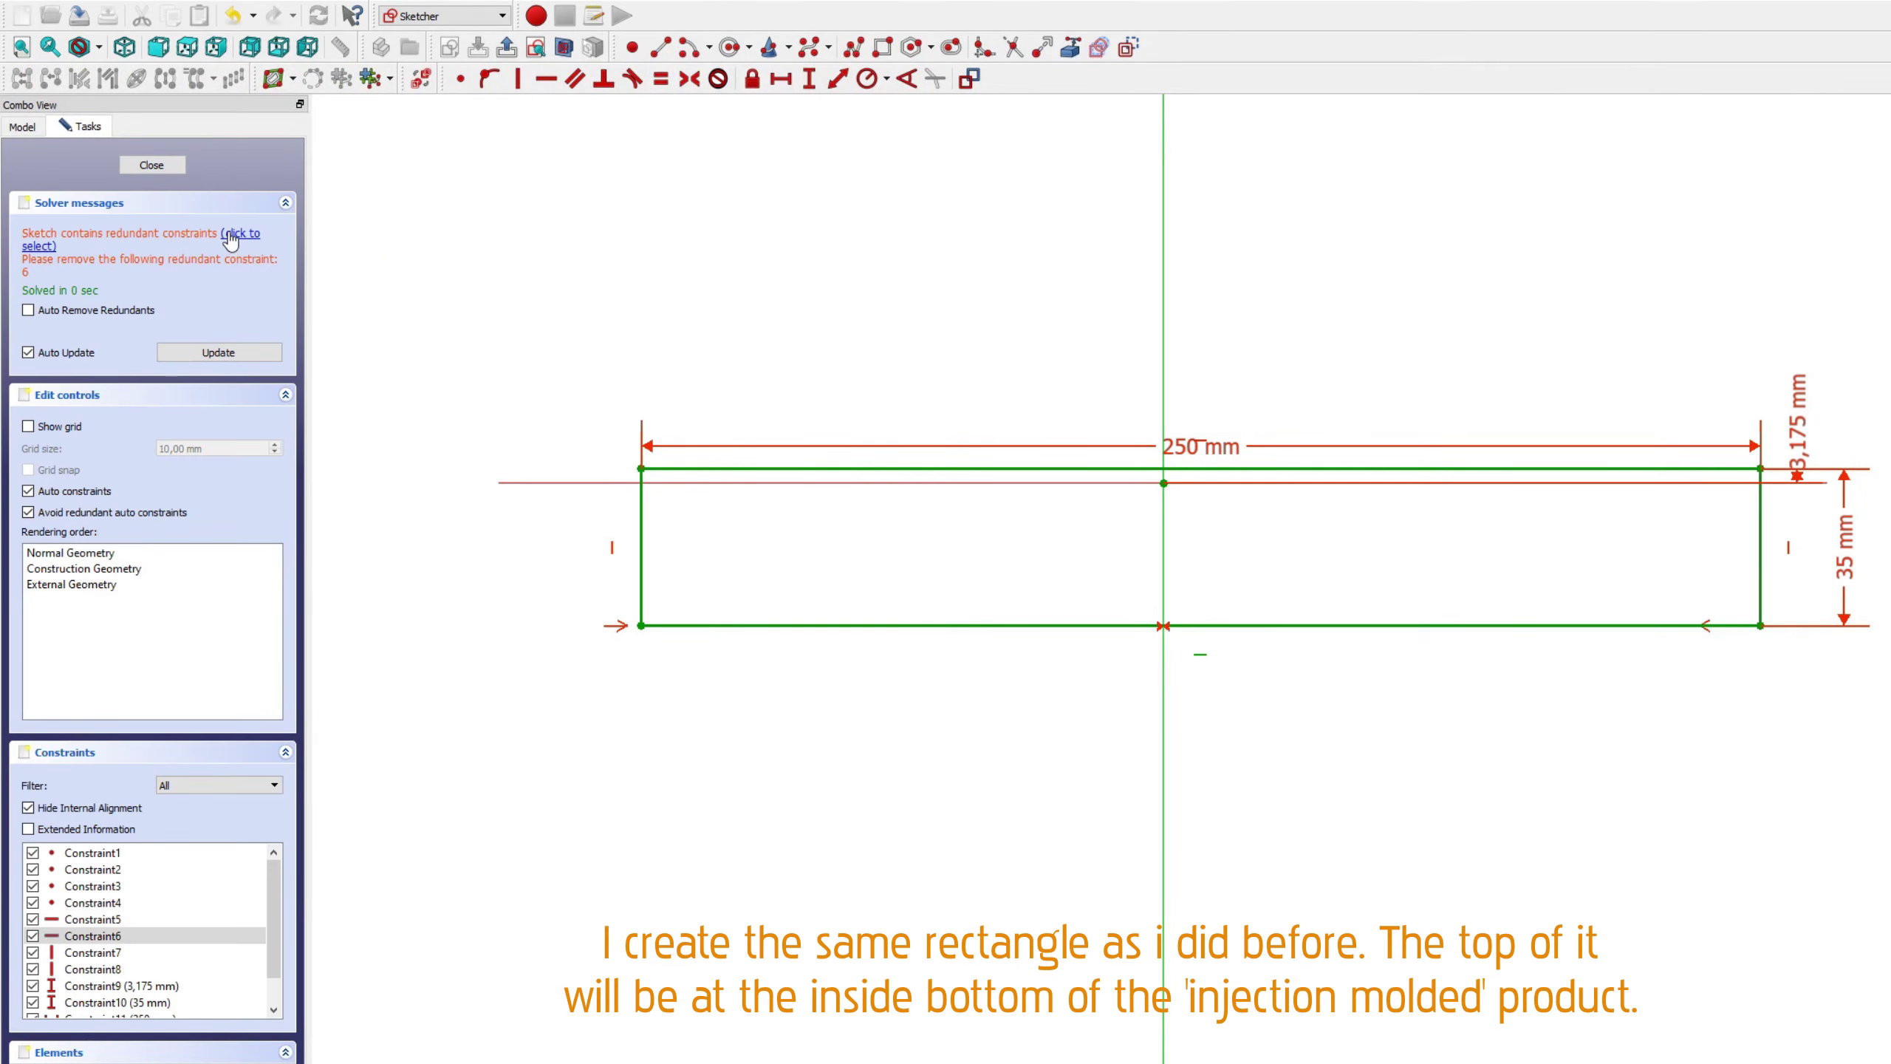
drag(1162, 446, 1100, 396)
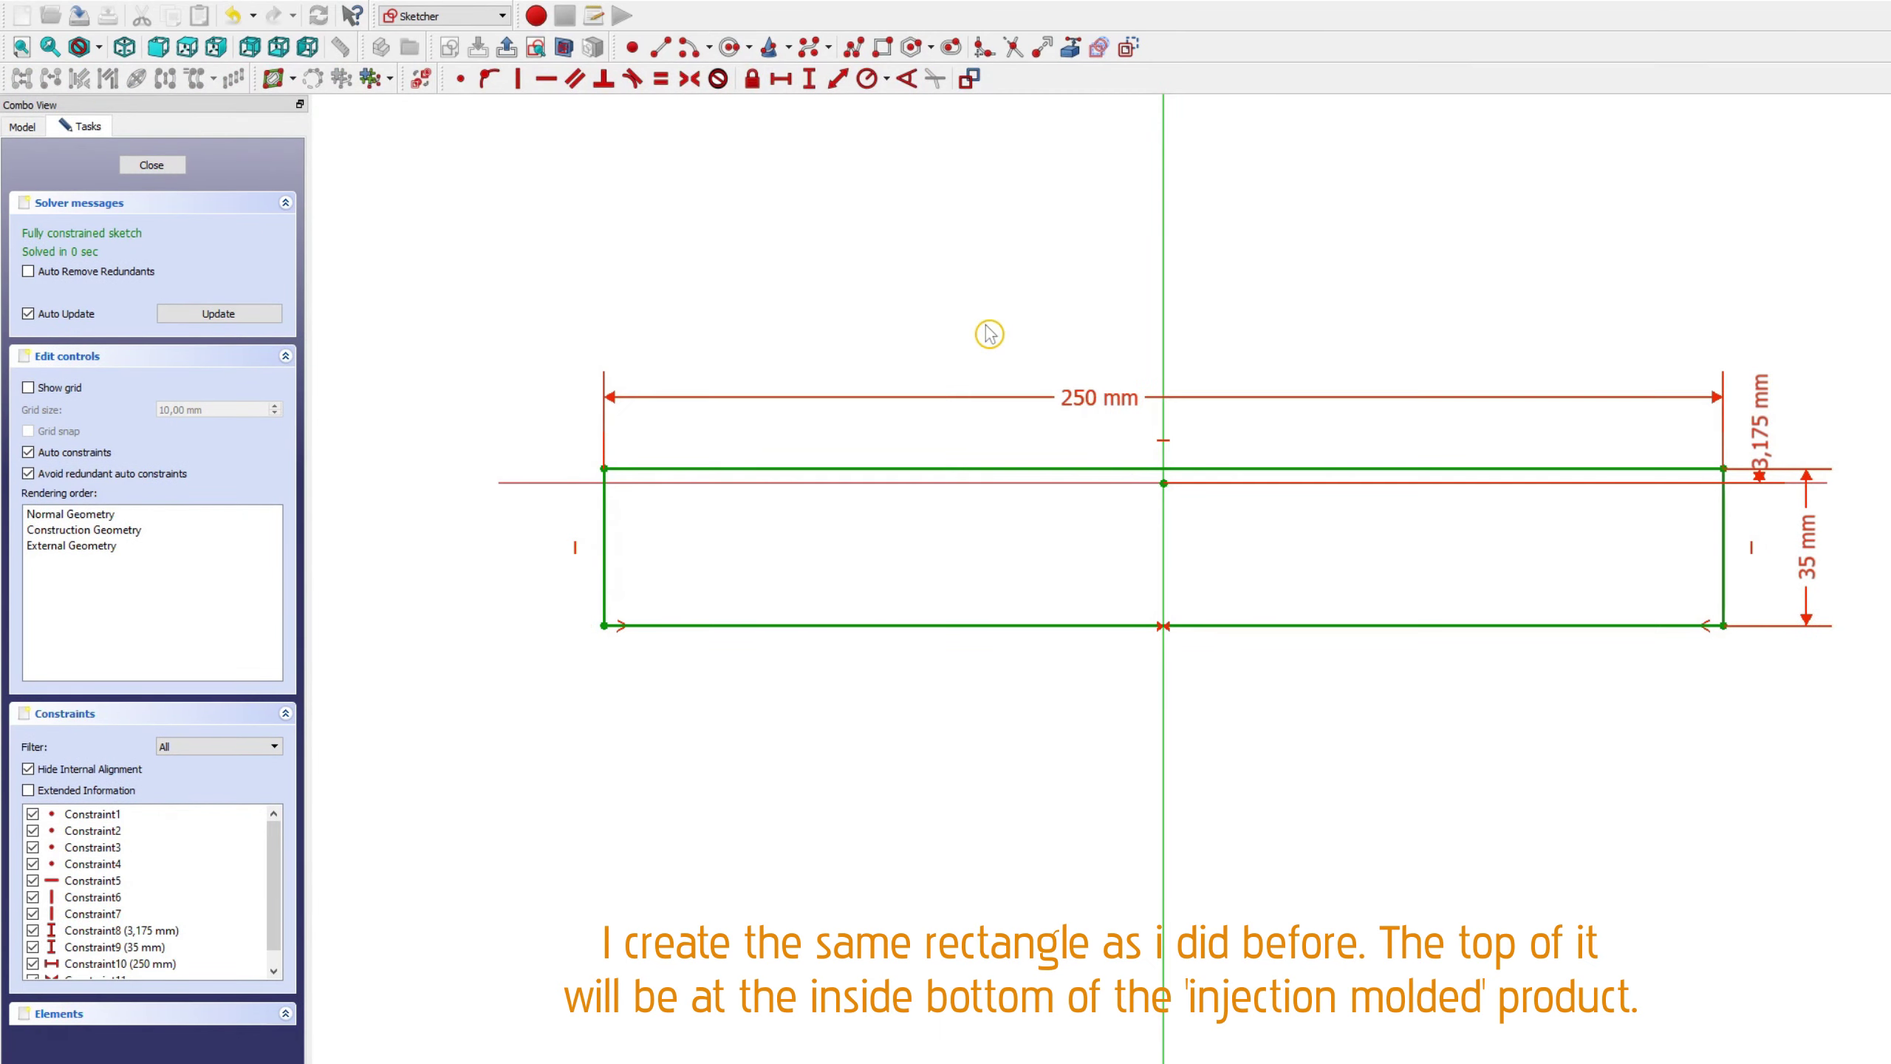
Step: Pad the rectangle sketch 200 mm symmetrically to both sides of the plane
click(506, 47)
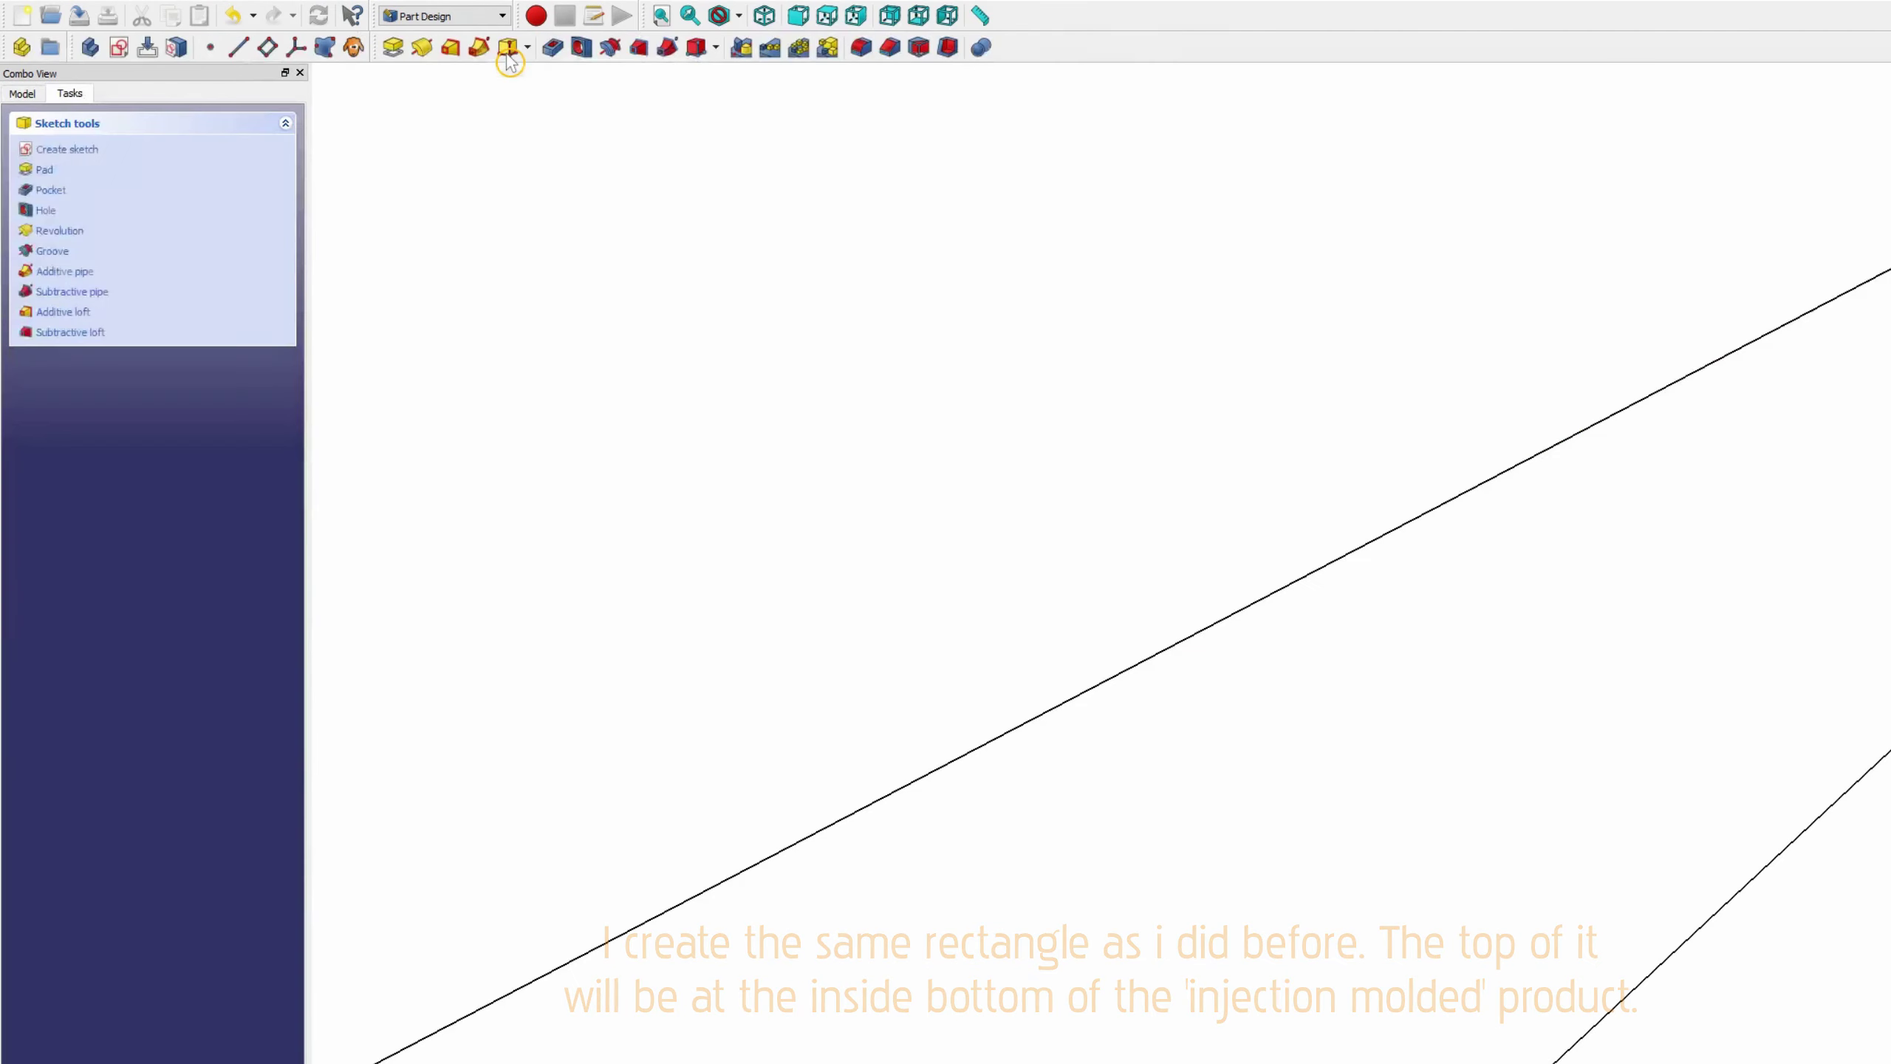
click(44, 169)
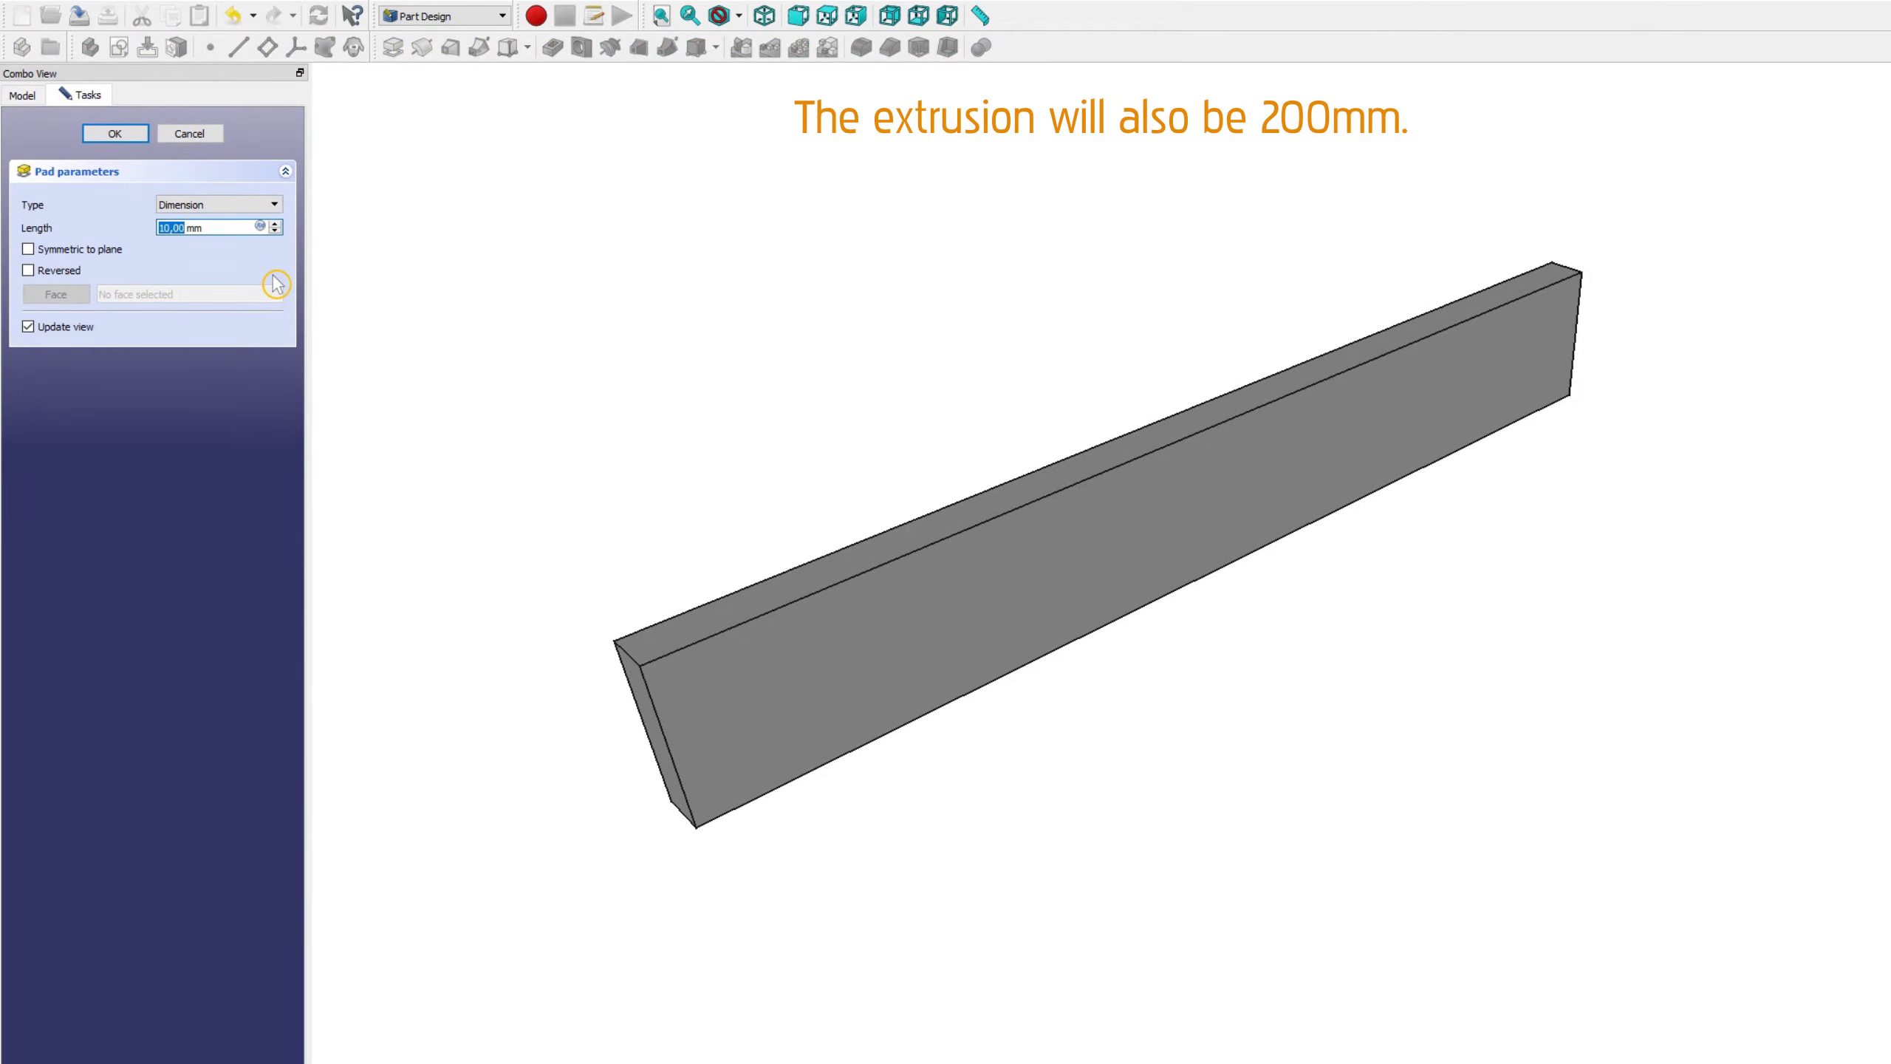
text(200)
scroll(645, 400, down, 3)
click(28, 250)
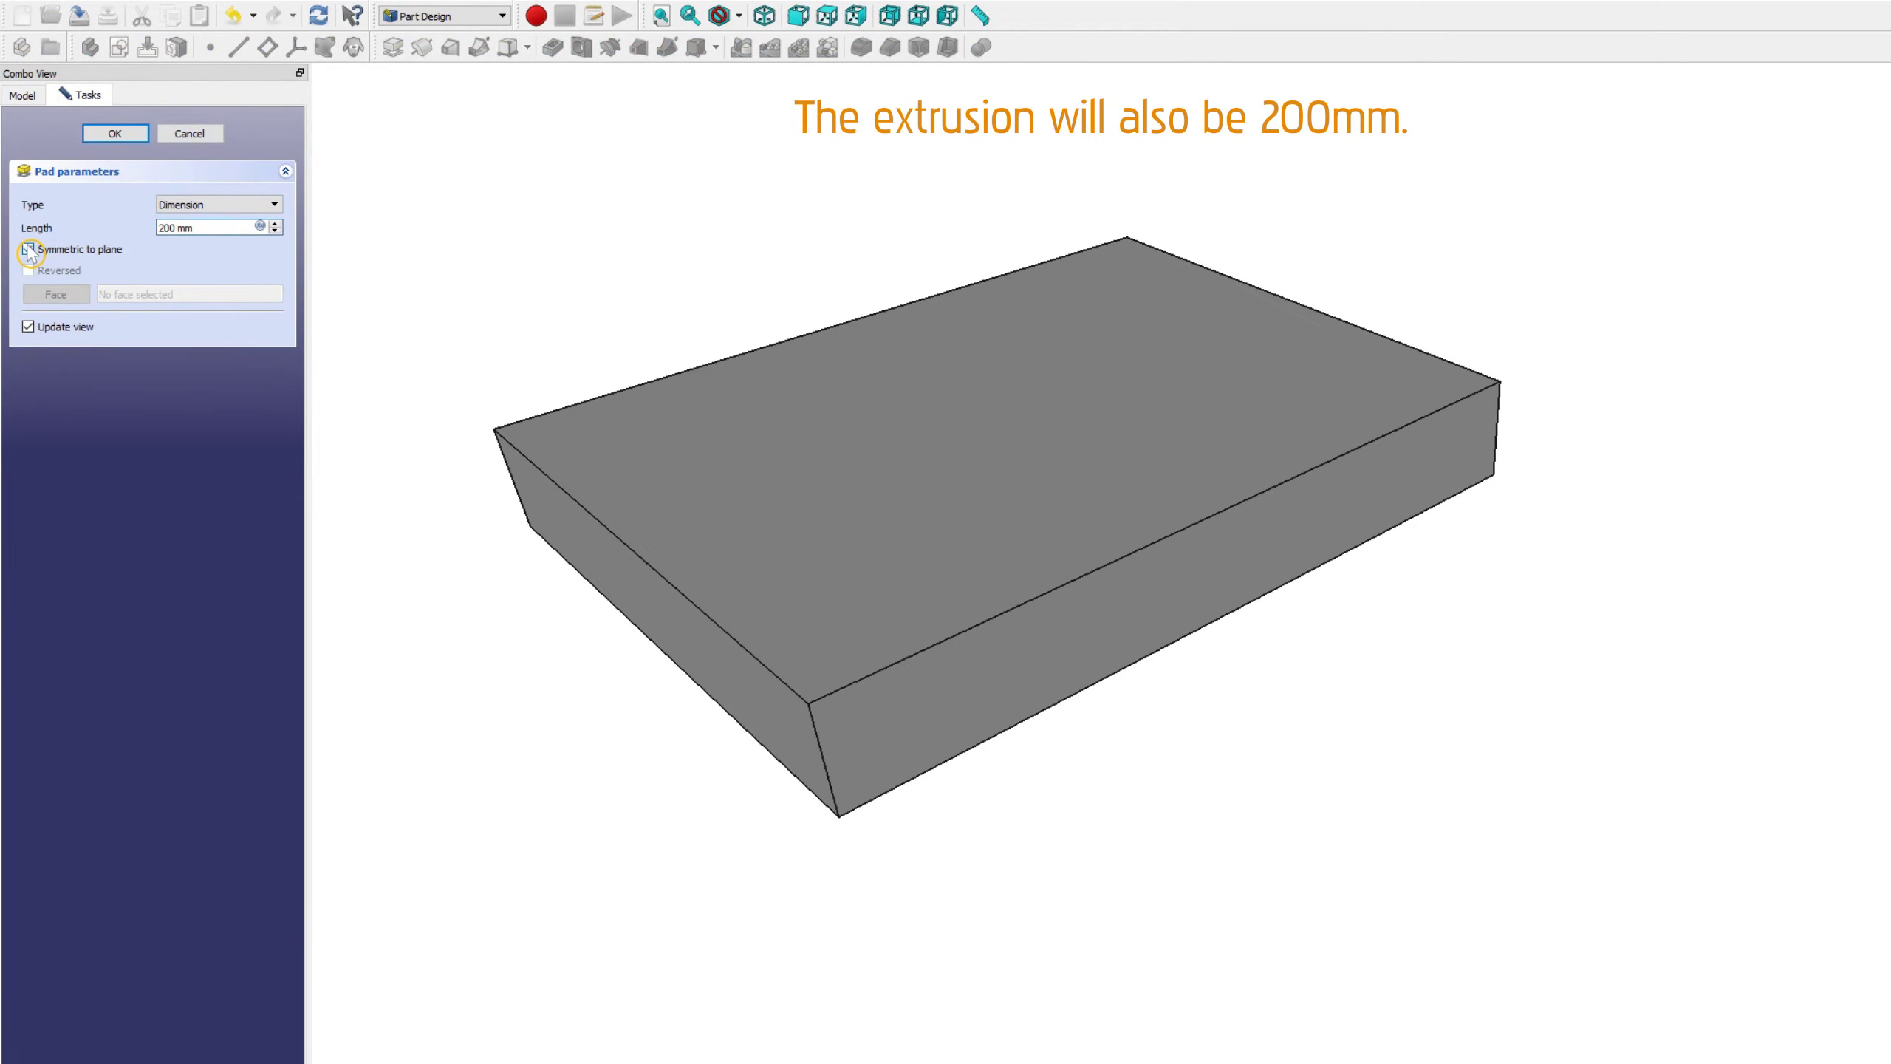
click(115, 134)
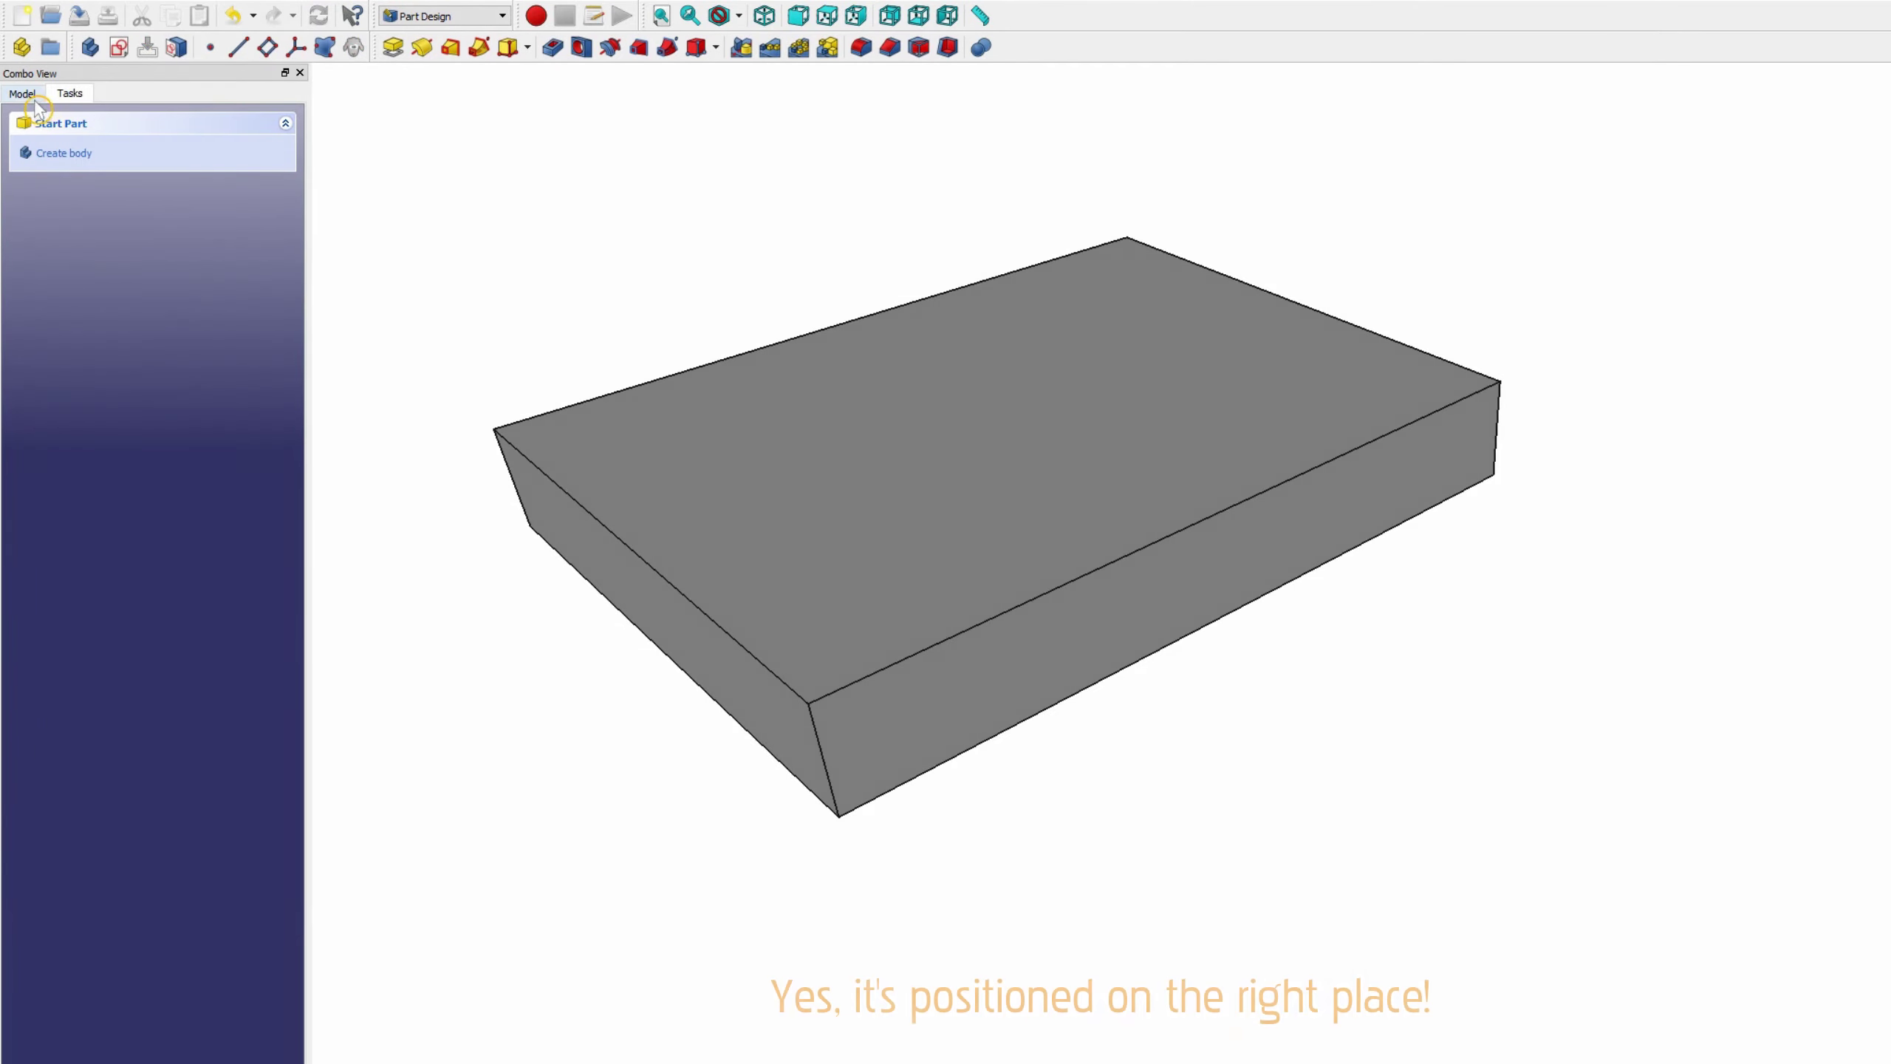
Step: Show Injection Mold 1 to compare both halves, then hide it again
click(100, 183)
key(space)
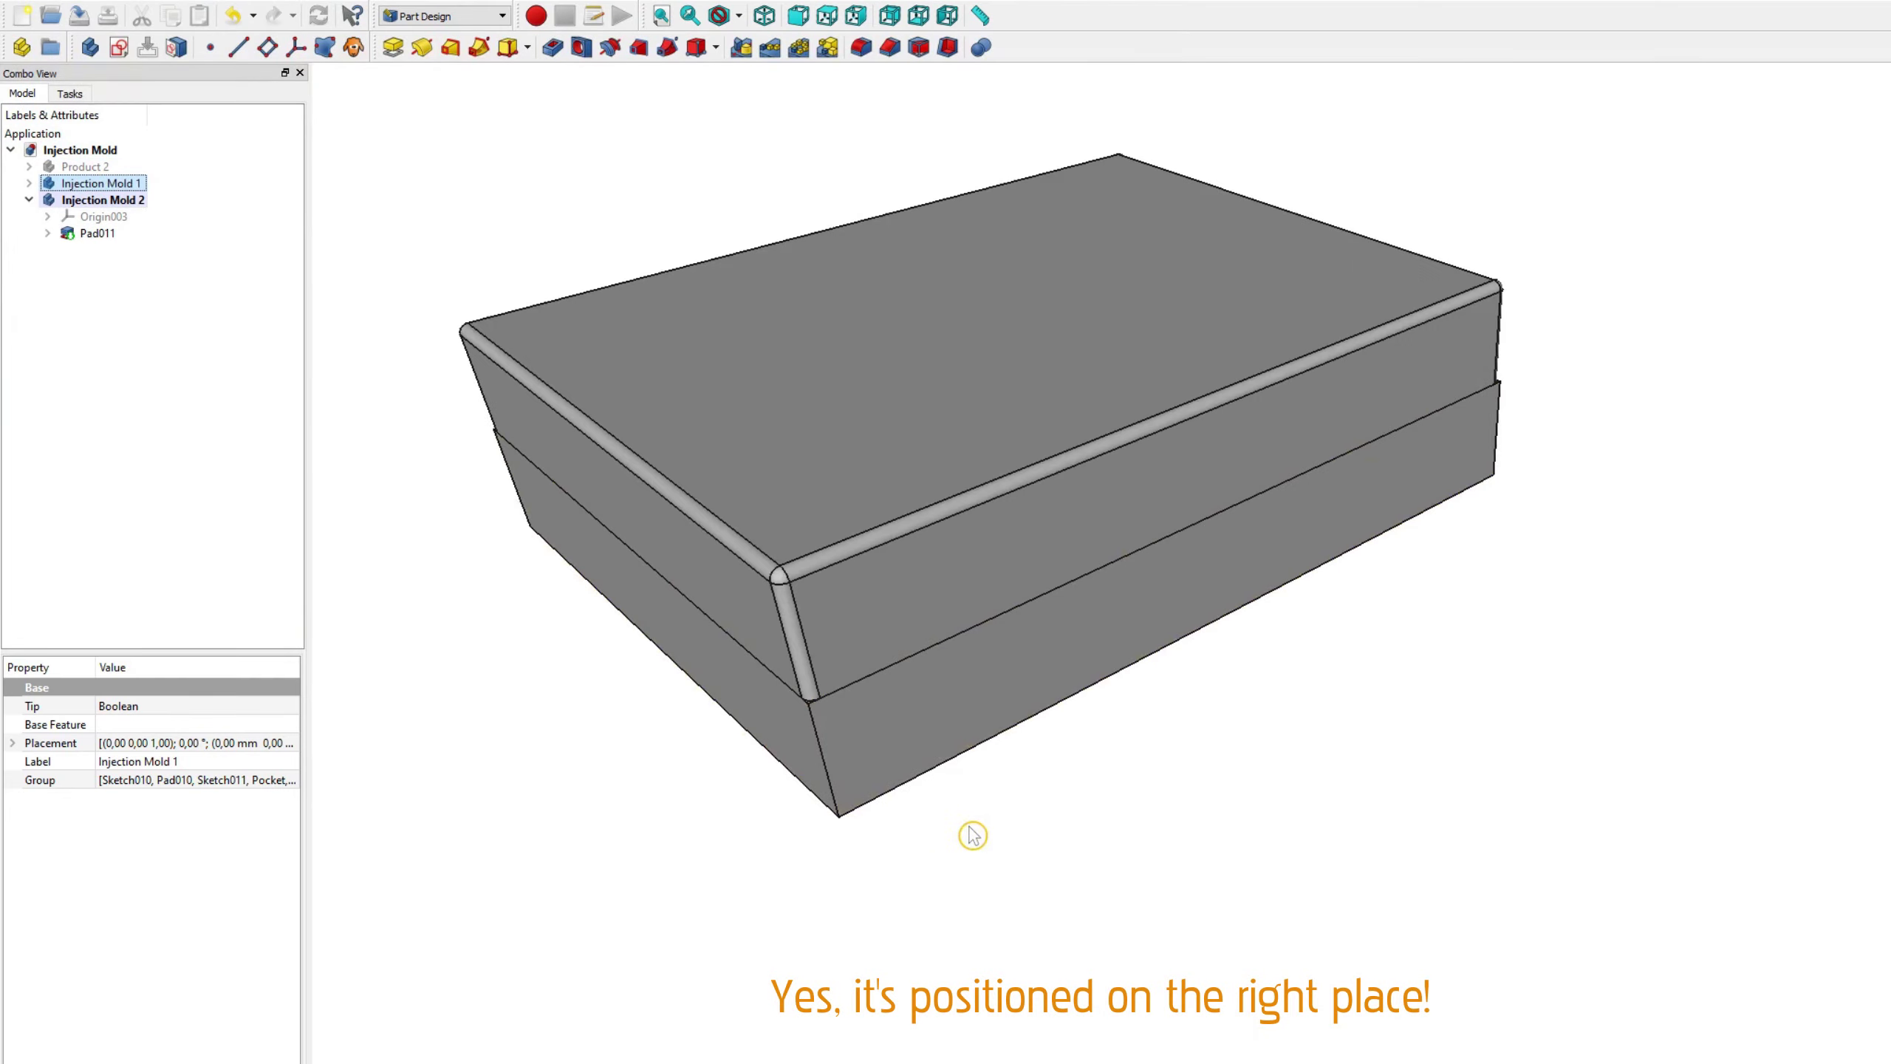
mouse_move(1530, 849)
middle_down()
mouse_move(983, 798)
mouse_move(983, 709)
mouse_move(912, 866)
mouse_move(1216, 853)
mouse_move(508, 406)
mouse_move(794, 476)
mouse_move(981, 852)
middle_up()
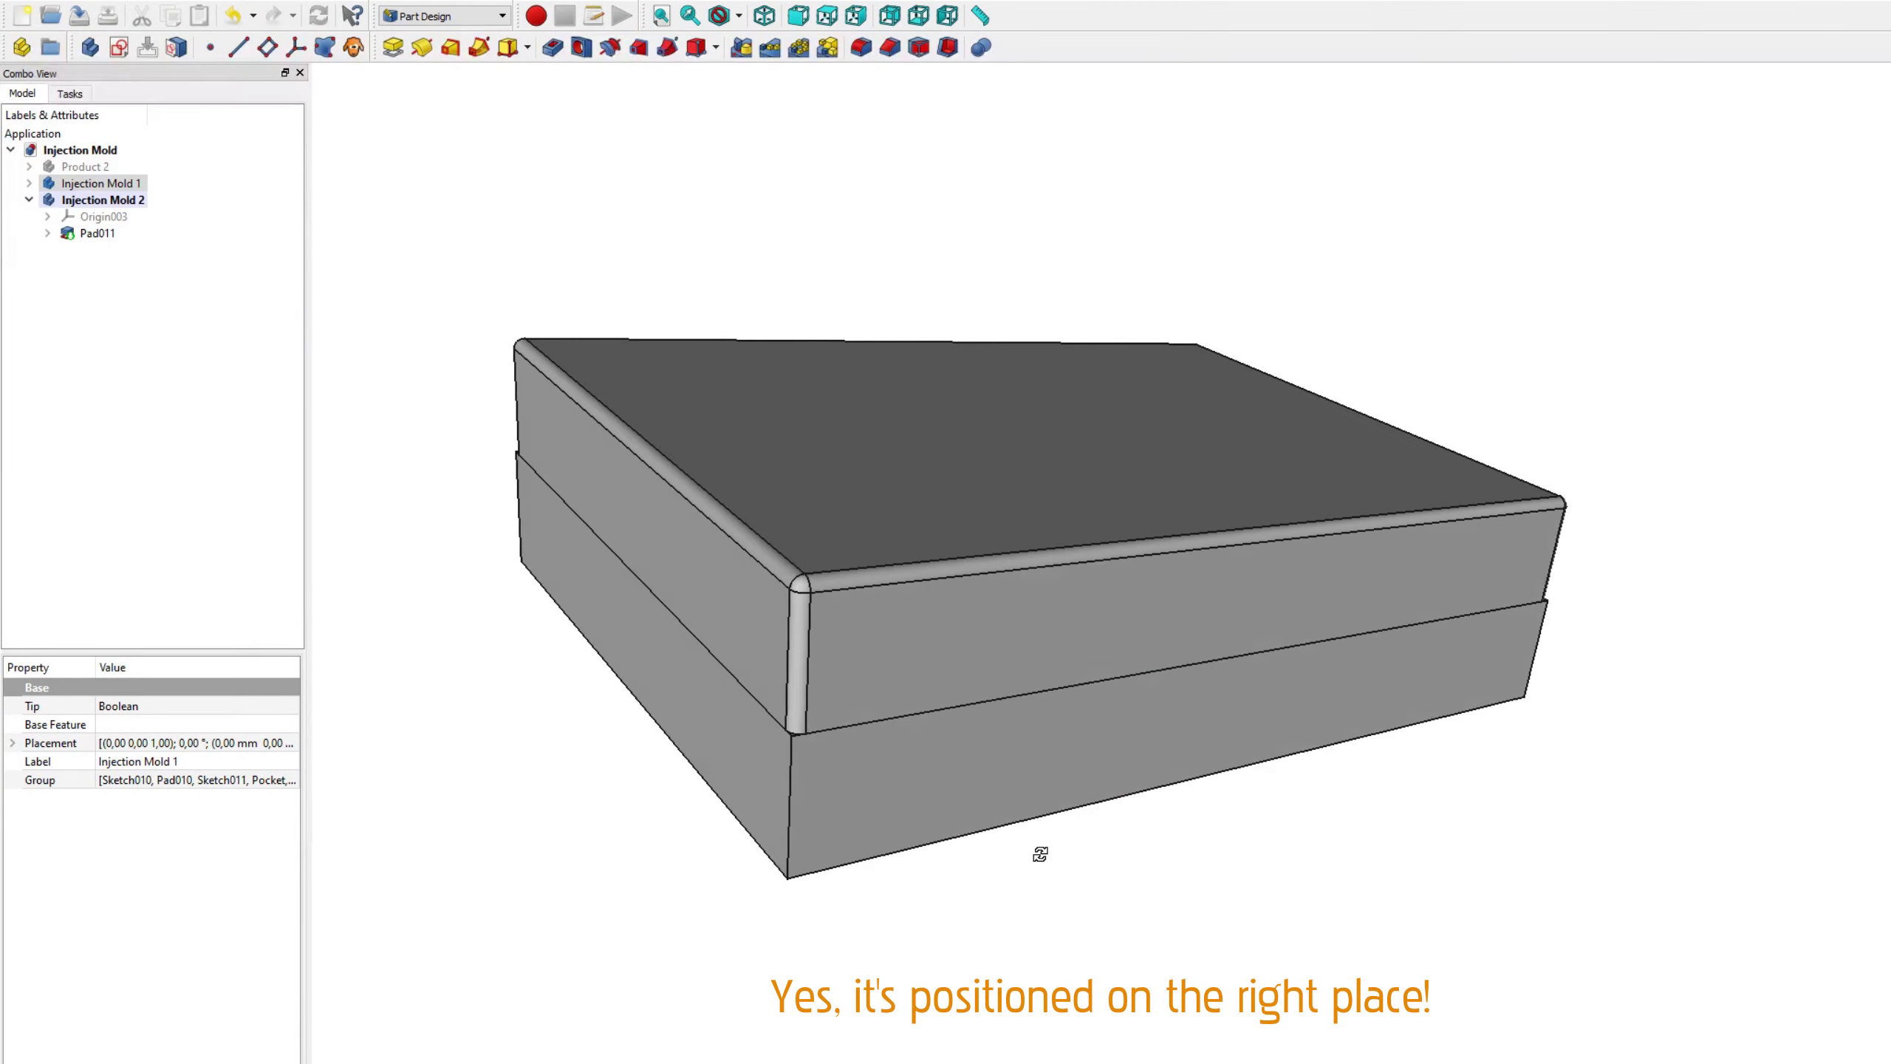
click(100, 183)
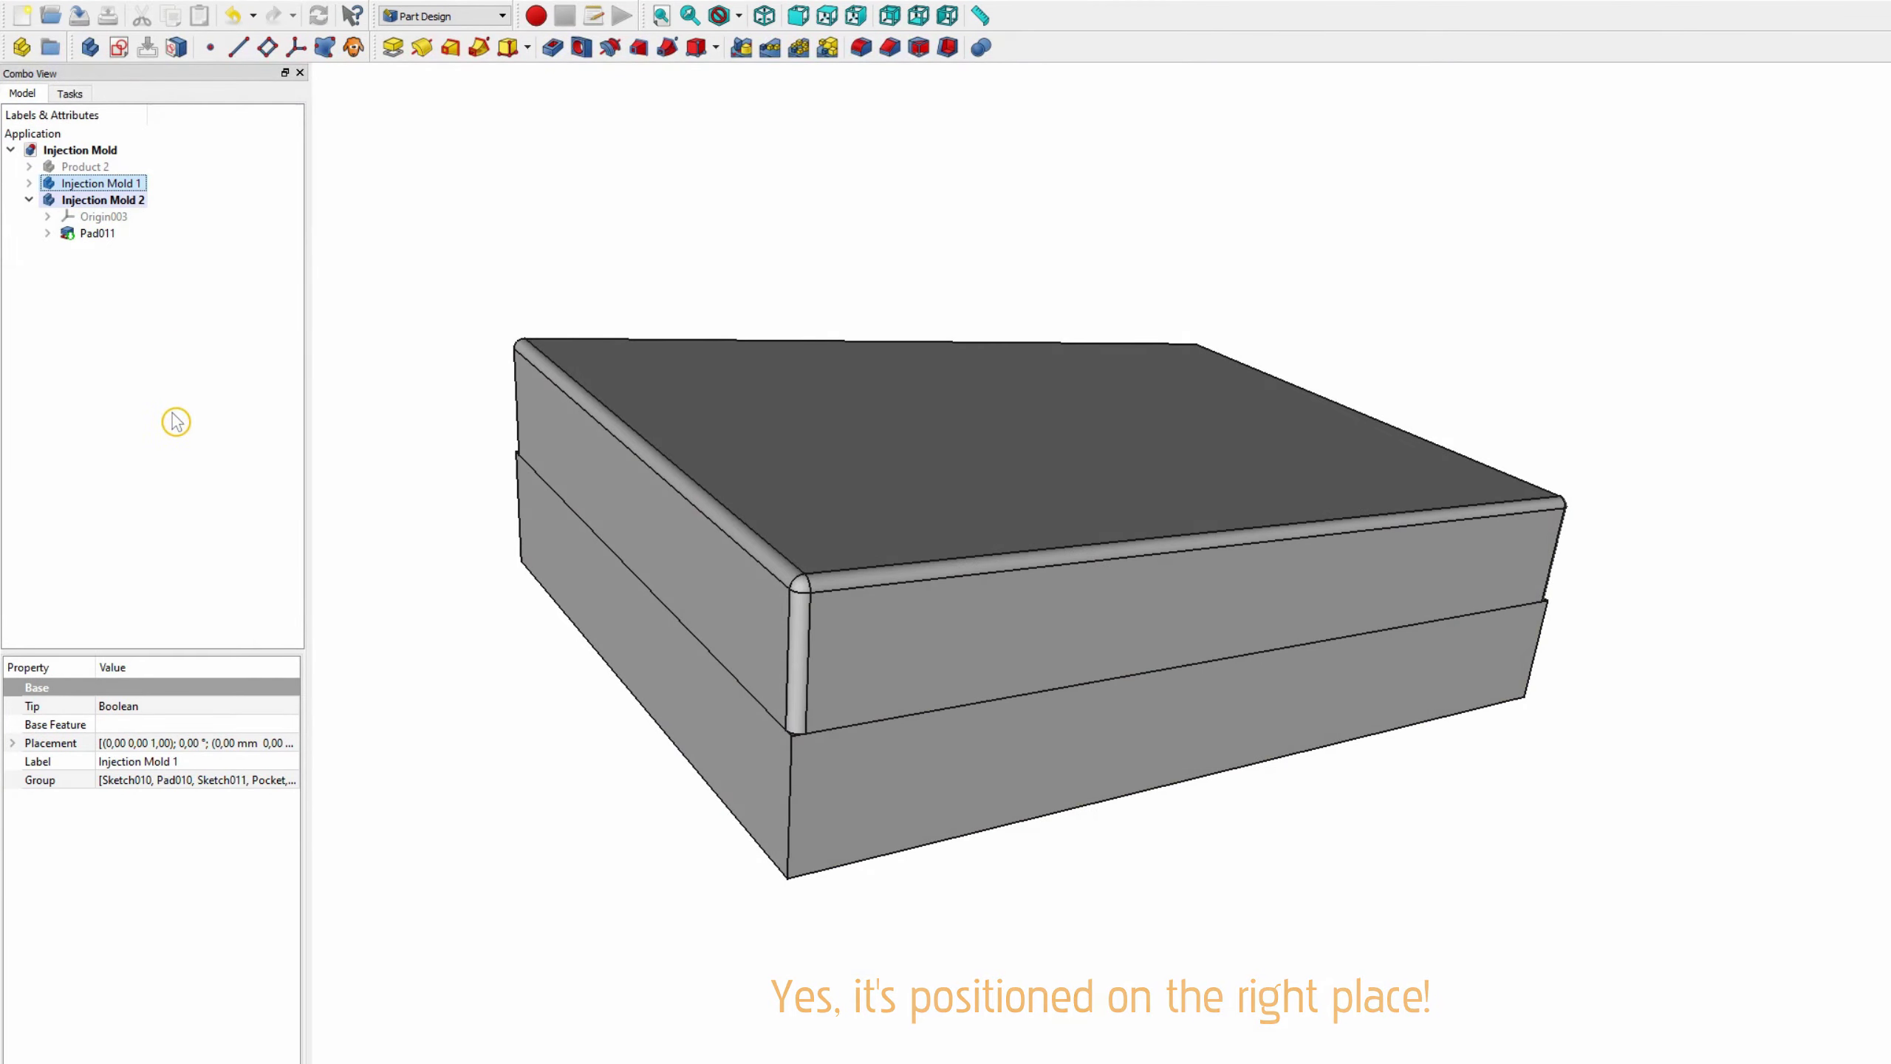
key(space)
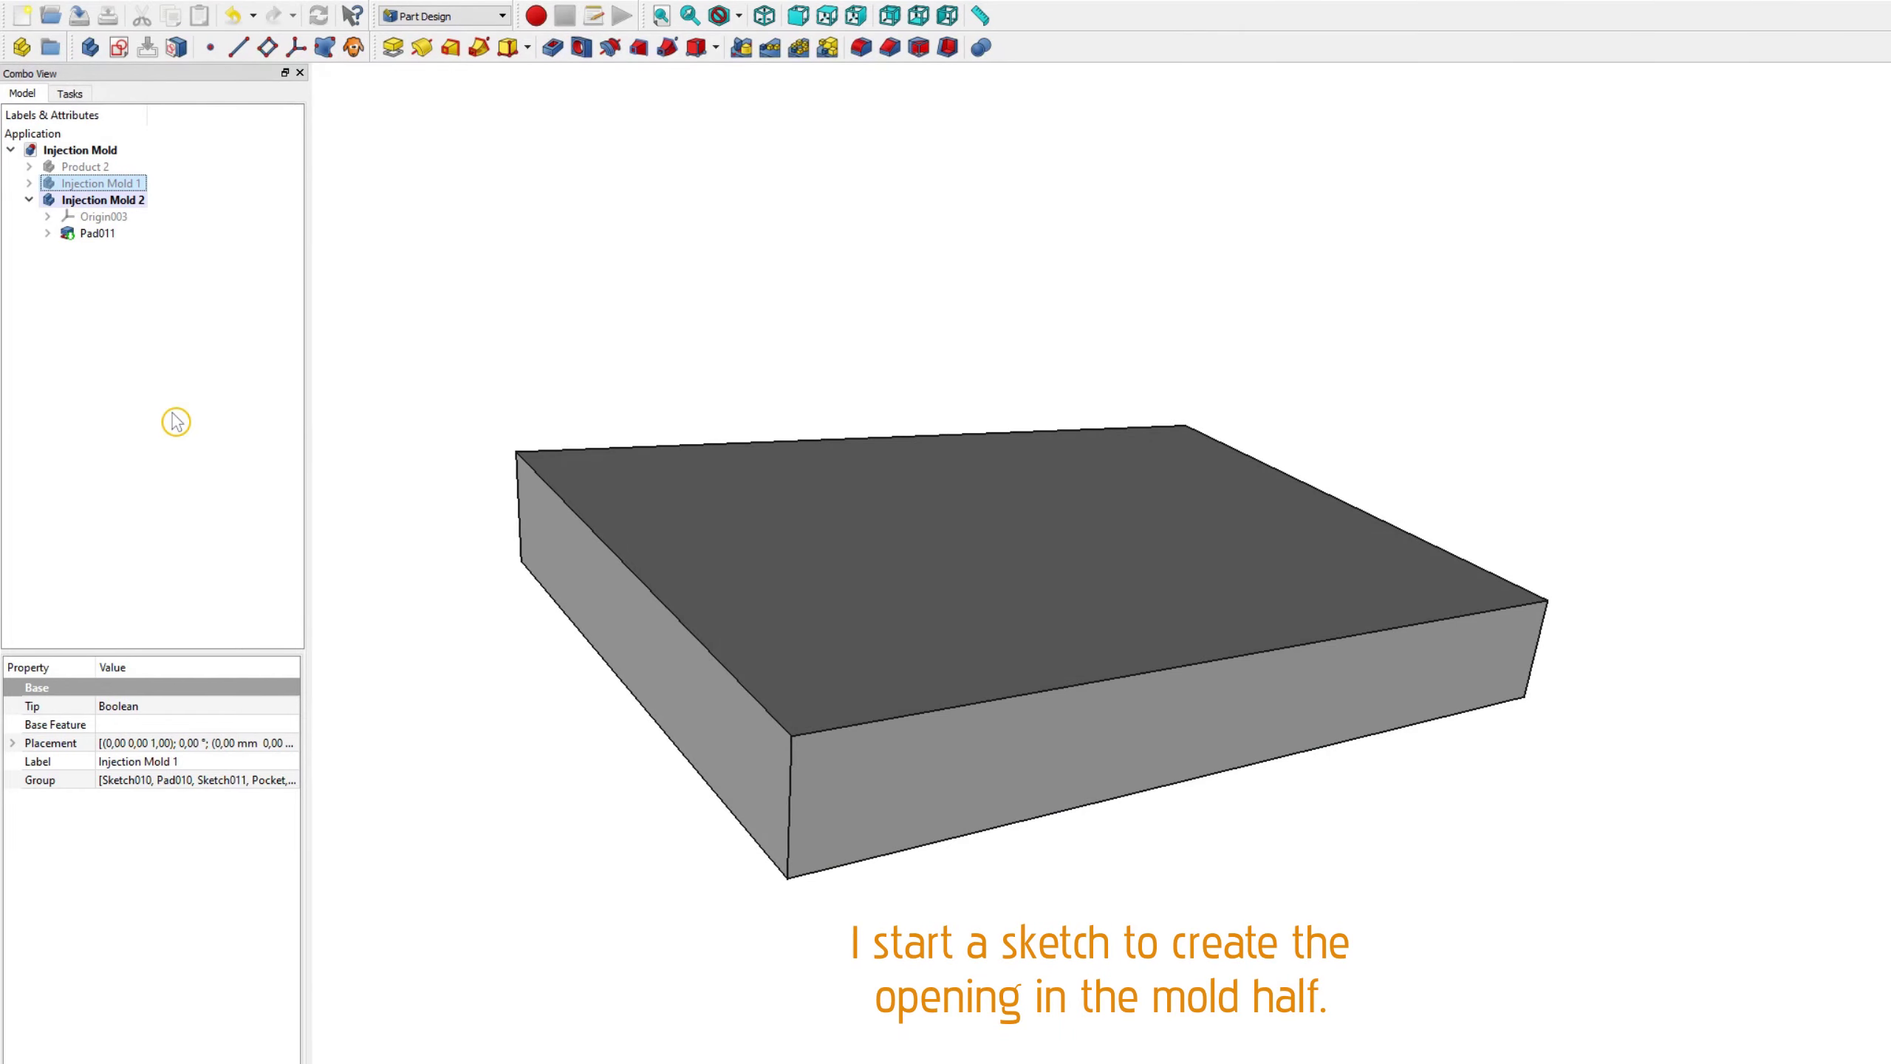
Step: Create Sketch013 on Injection Mold 2's YZ_Plane003 and switch to orthographic view
click(107, 217)
key(space)
scroll(640, 504, down, 2)
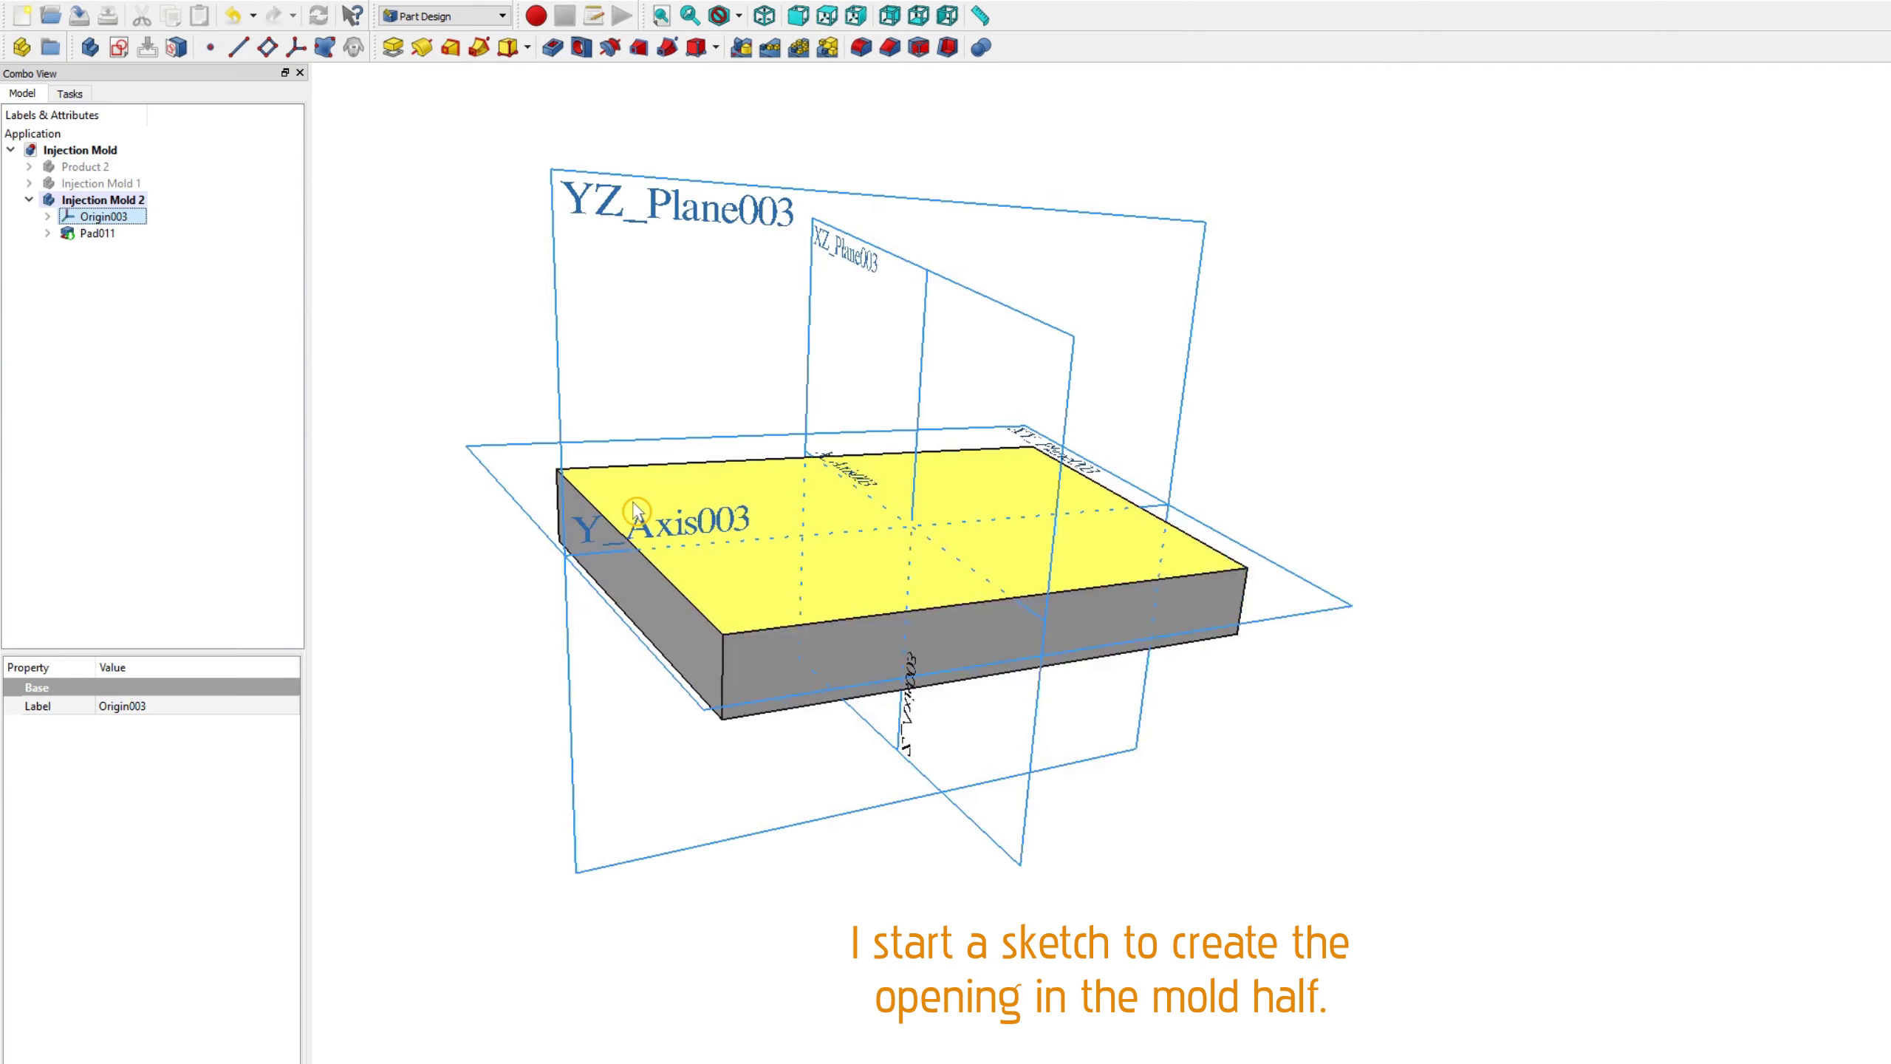
click(699, 192)
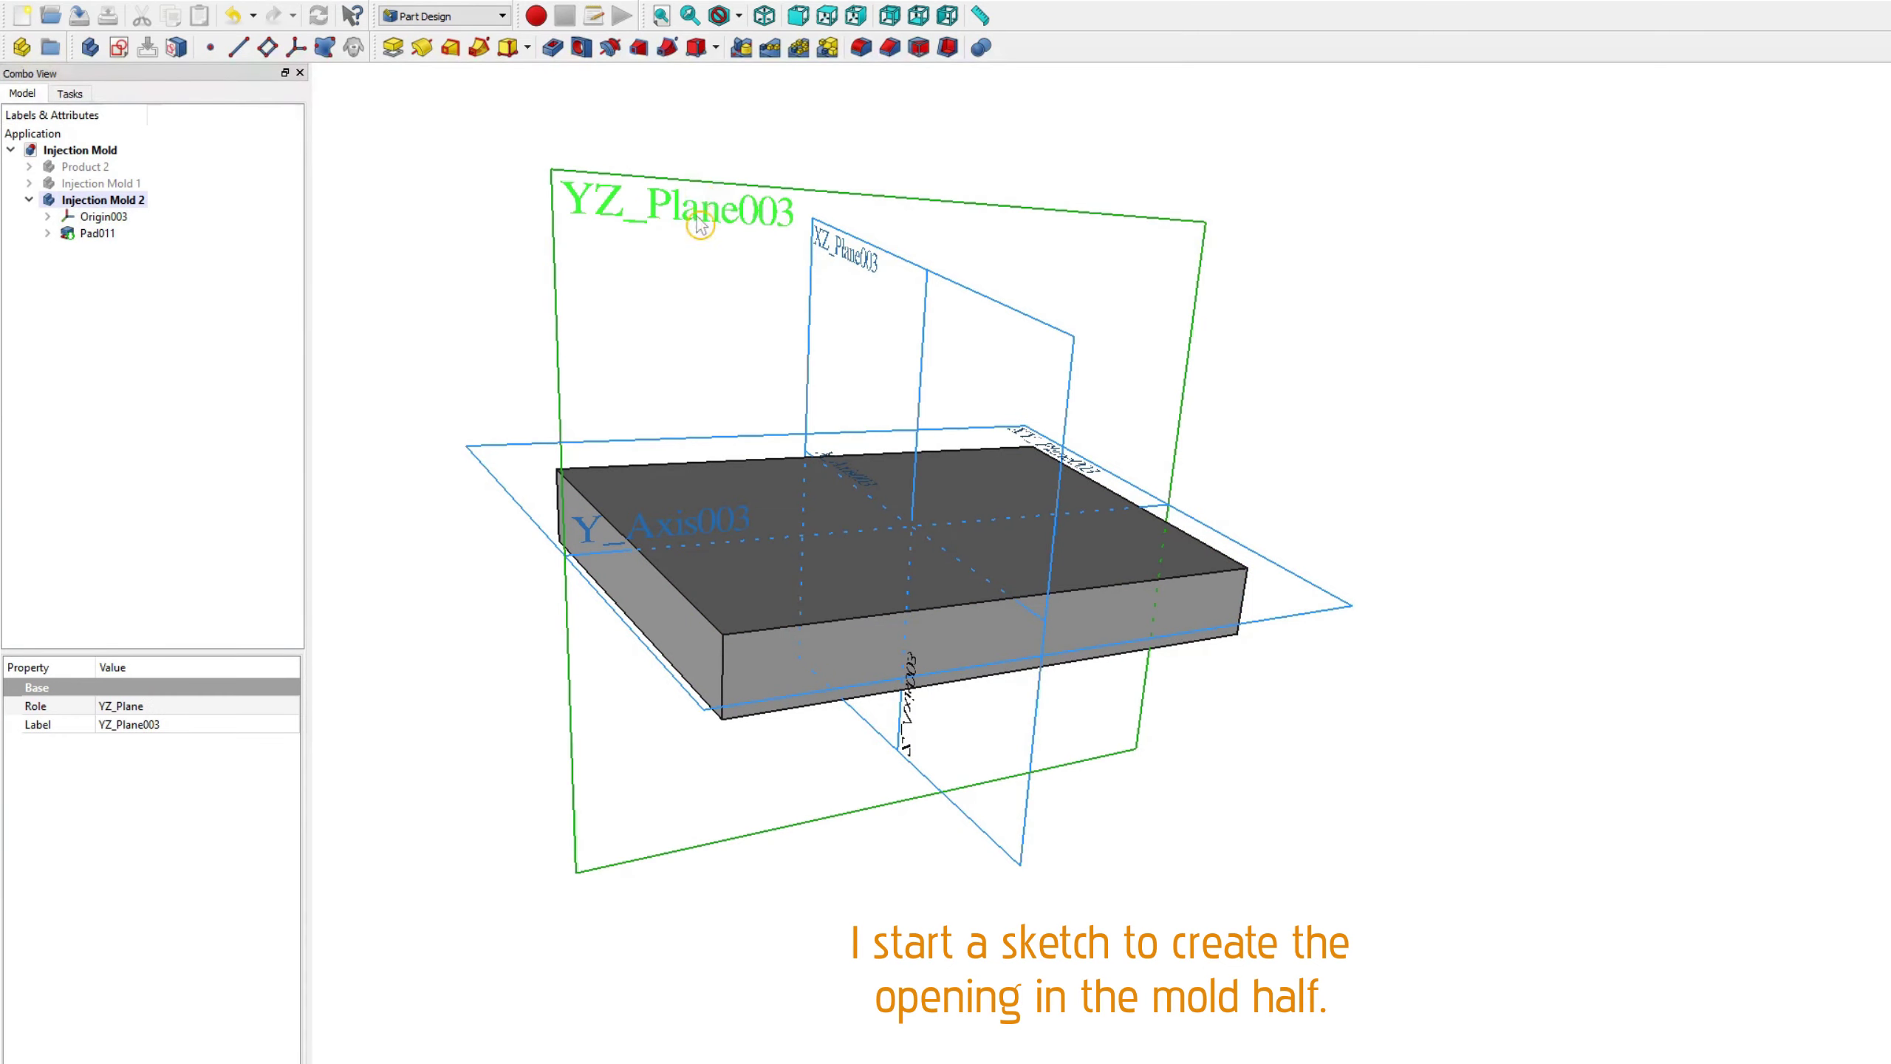
click(119, 48)
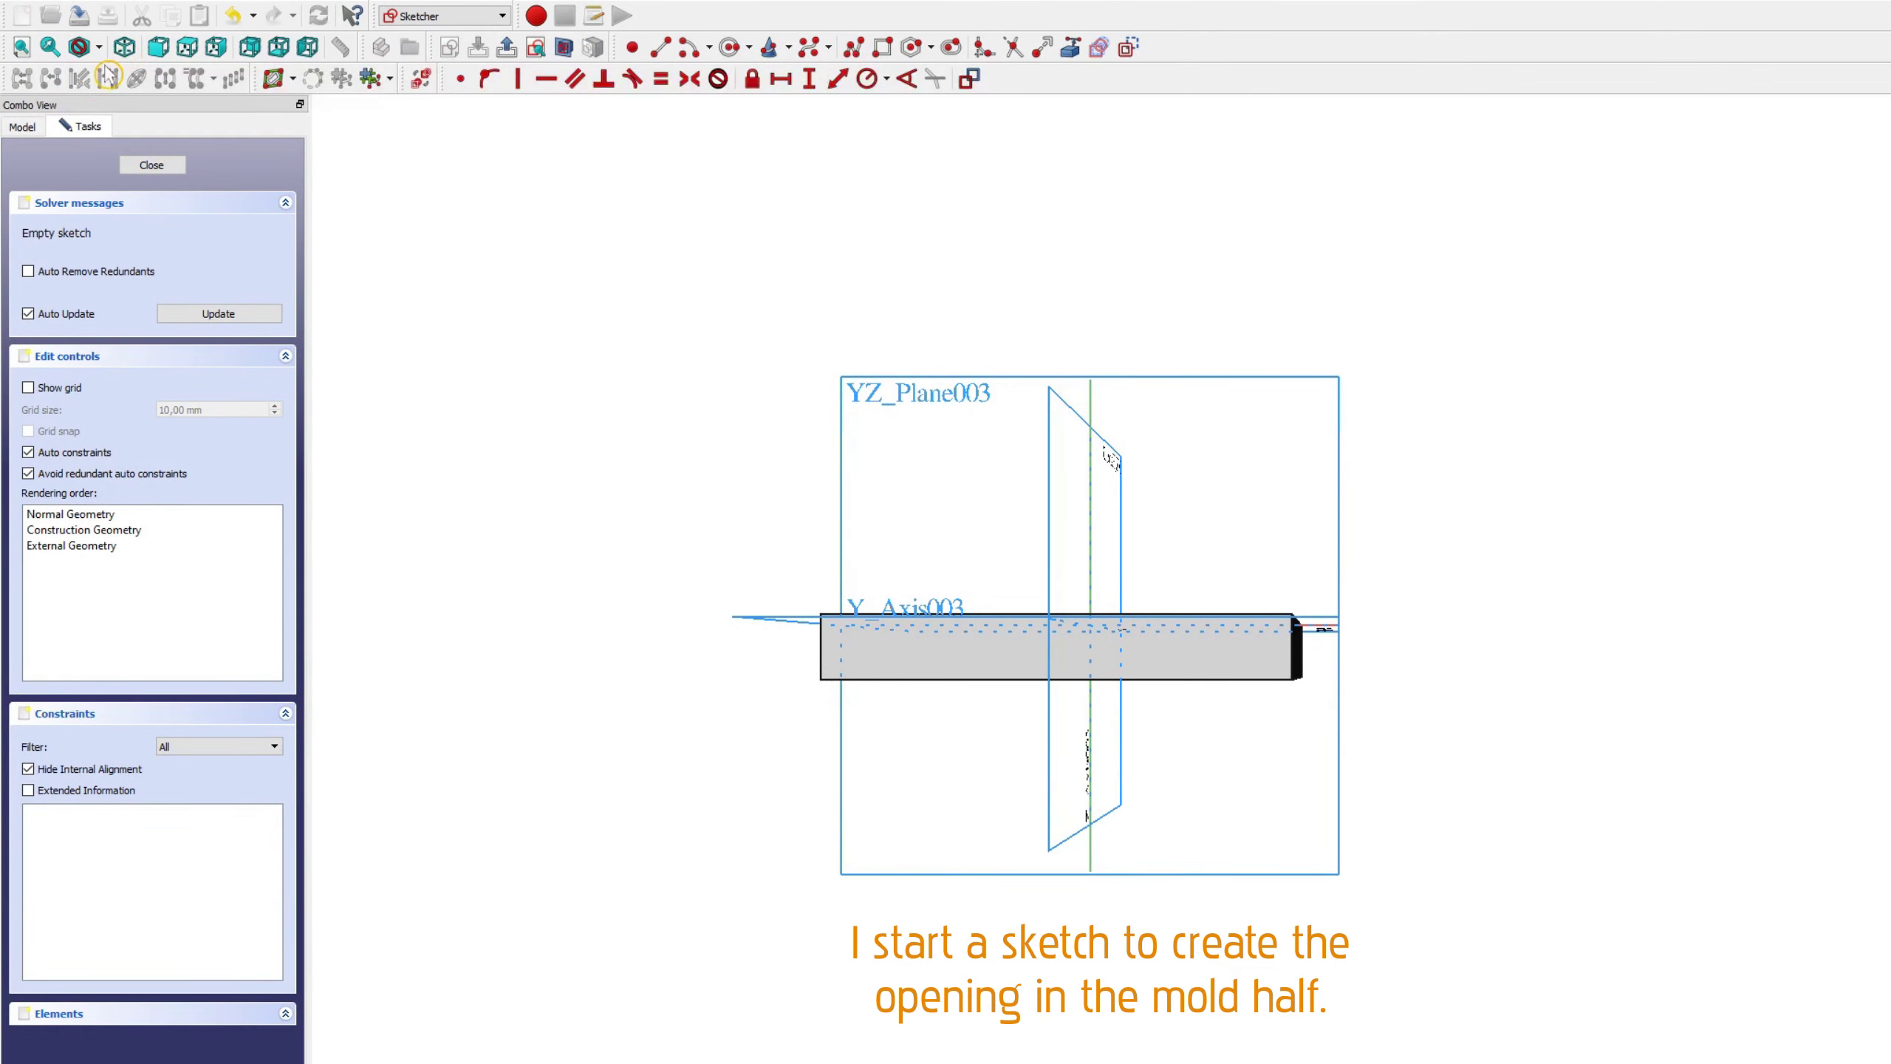
click(22, 126)
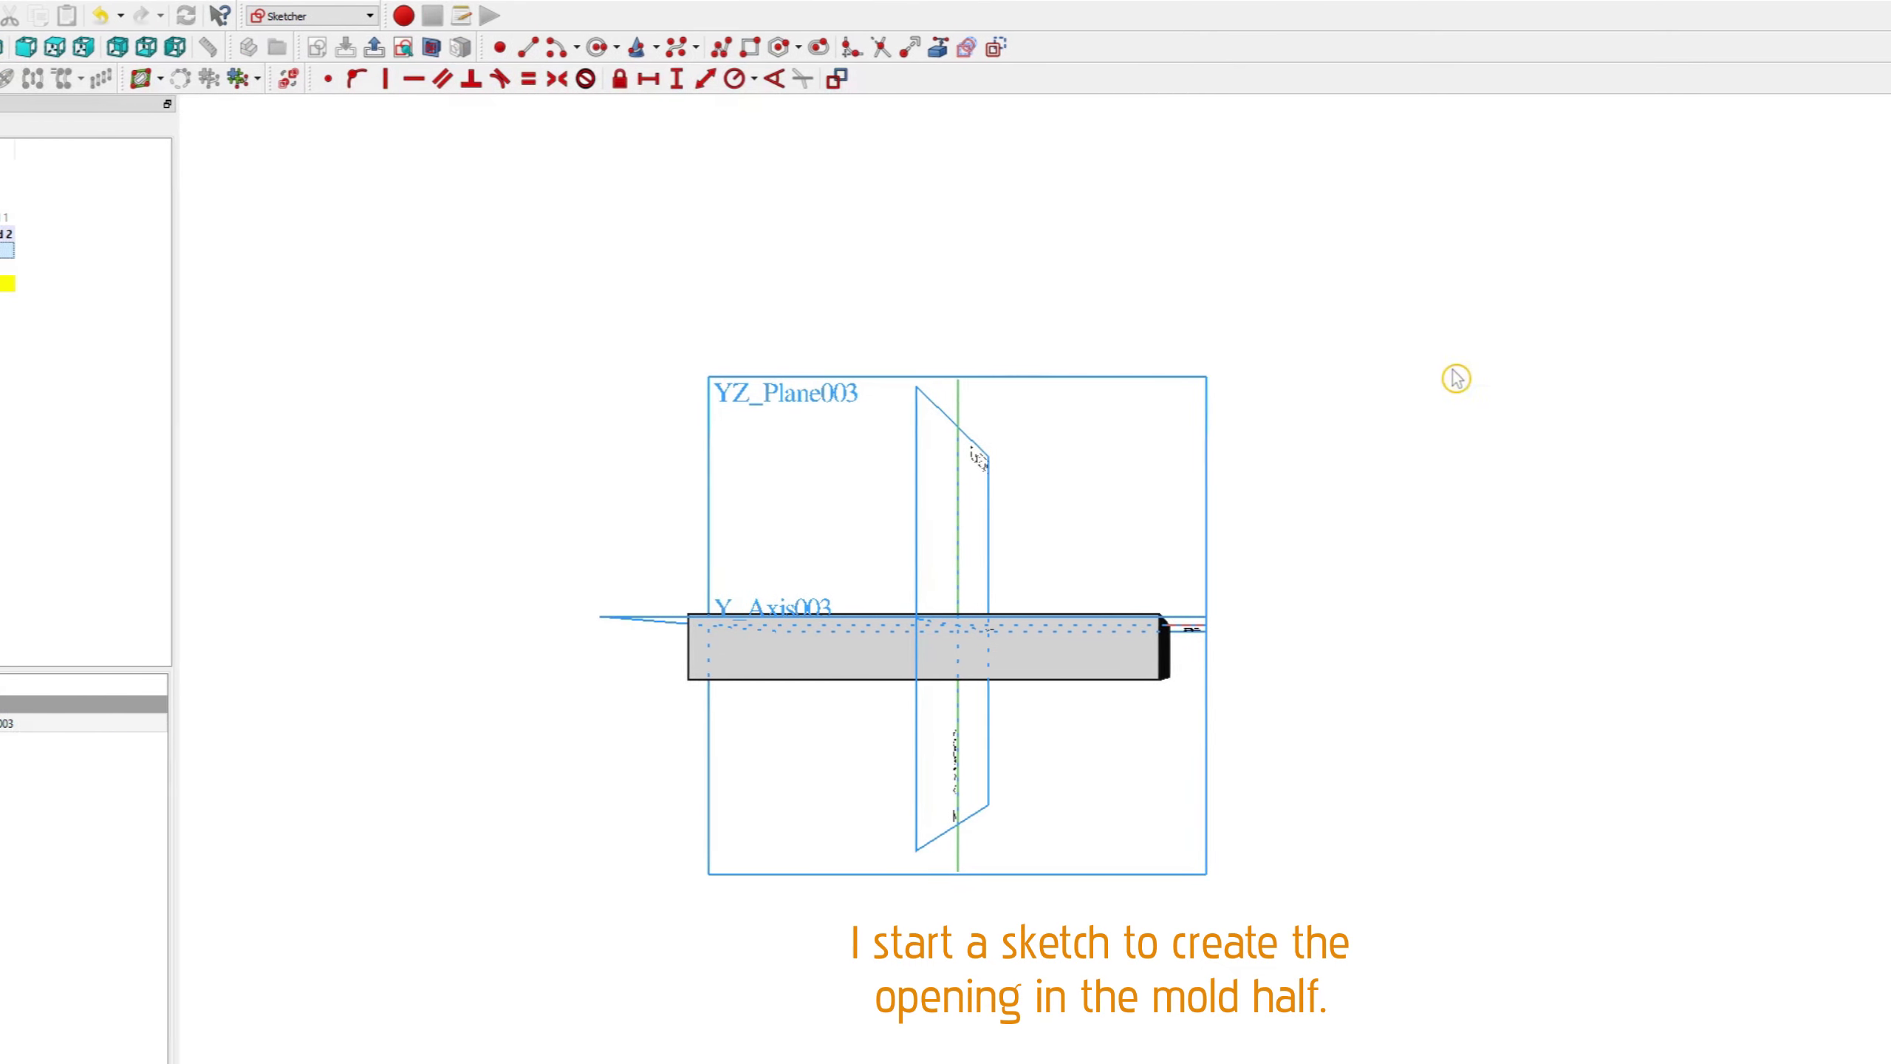
click(1843, 222)
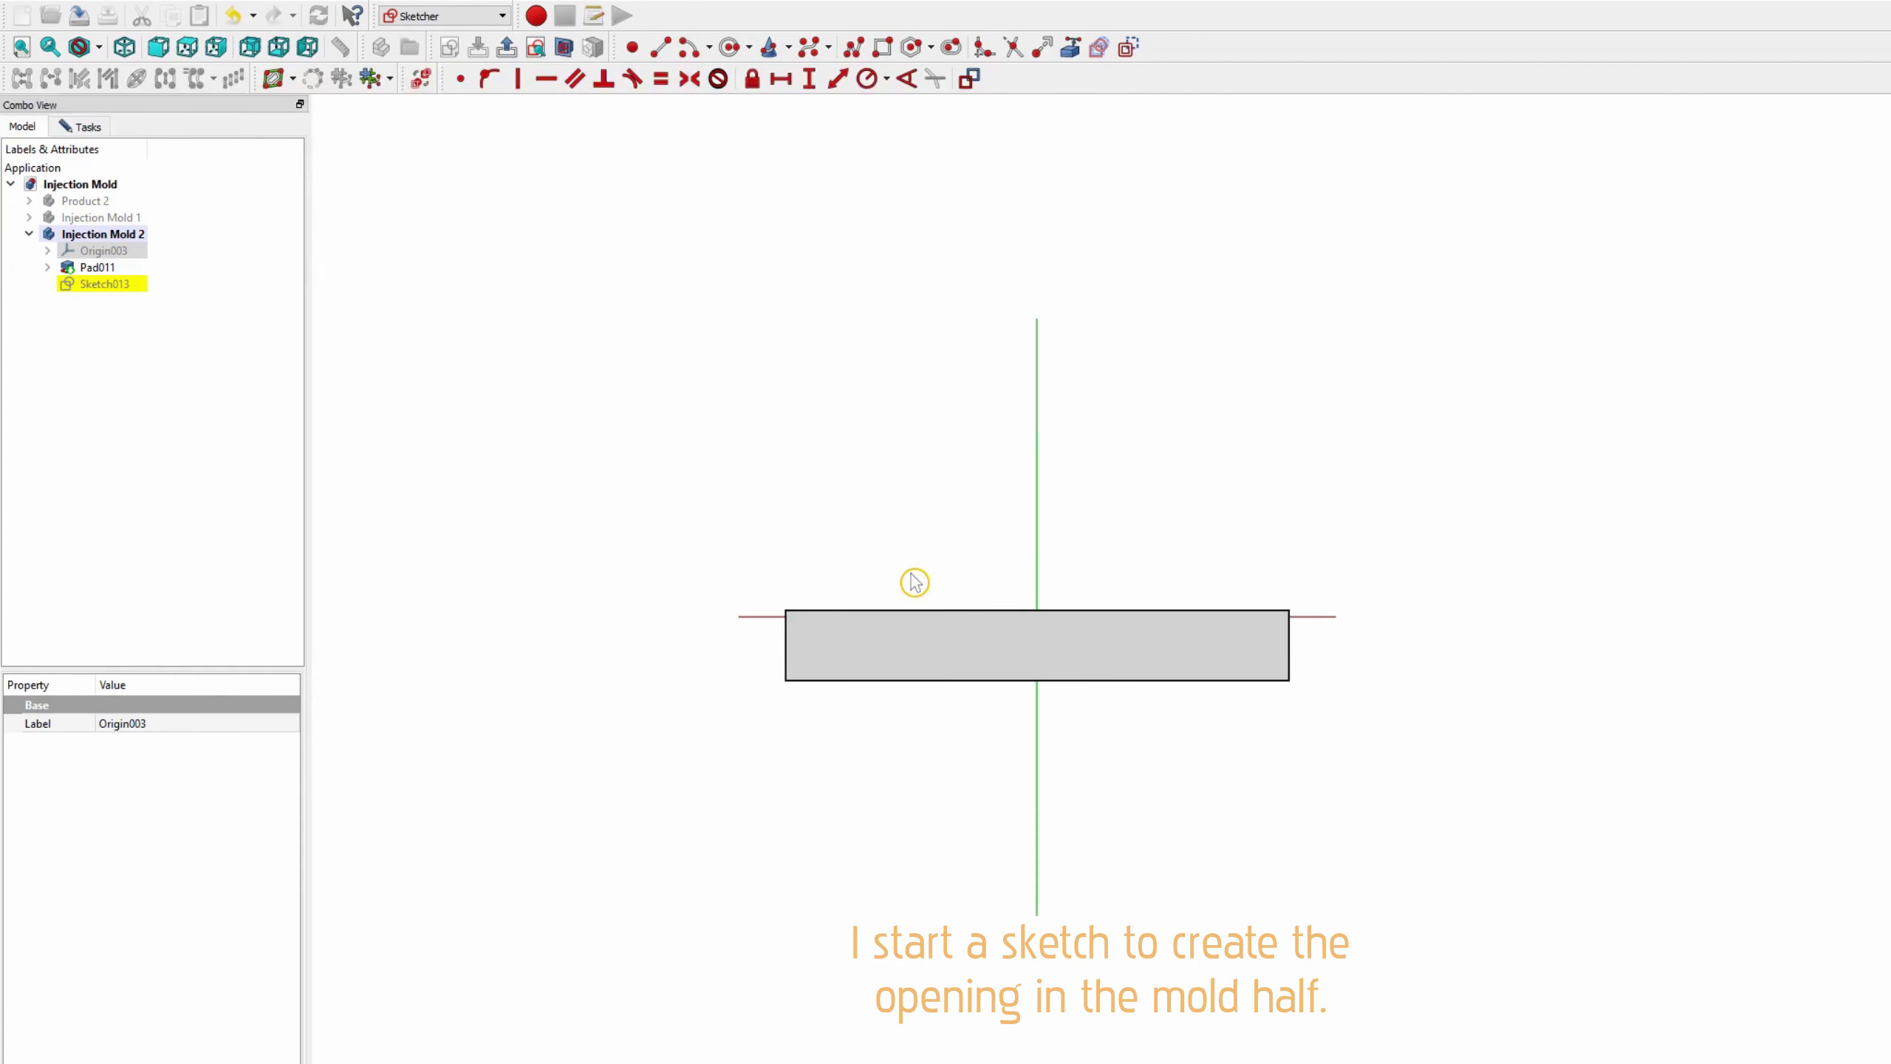
scroll(945, 585, up, 2)
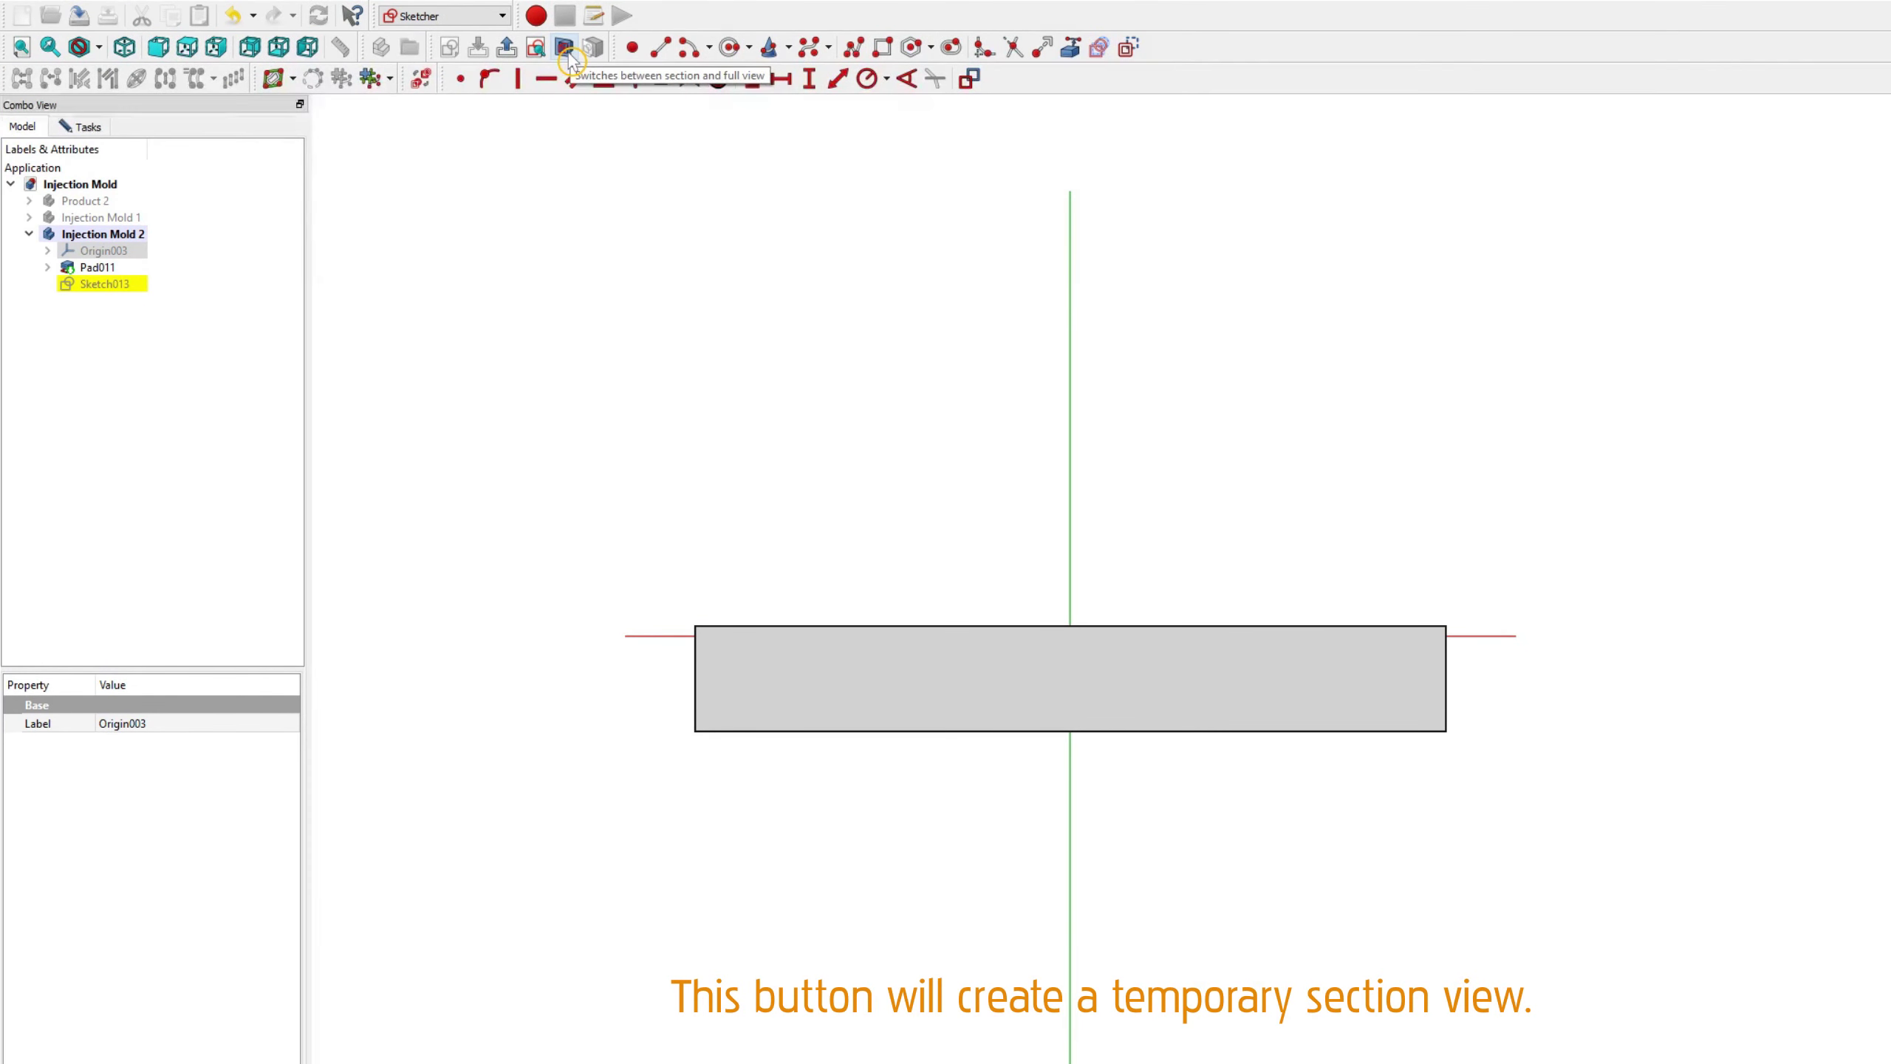
Step: Section the view at the sketch plane and link the pad's top and bottom edges as external geometry
click(568, 53)
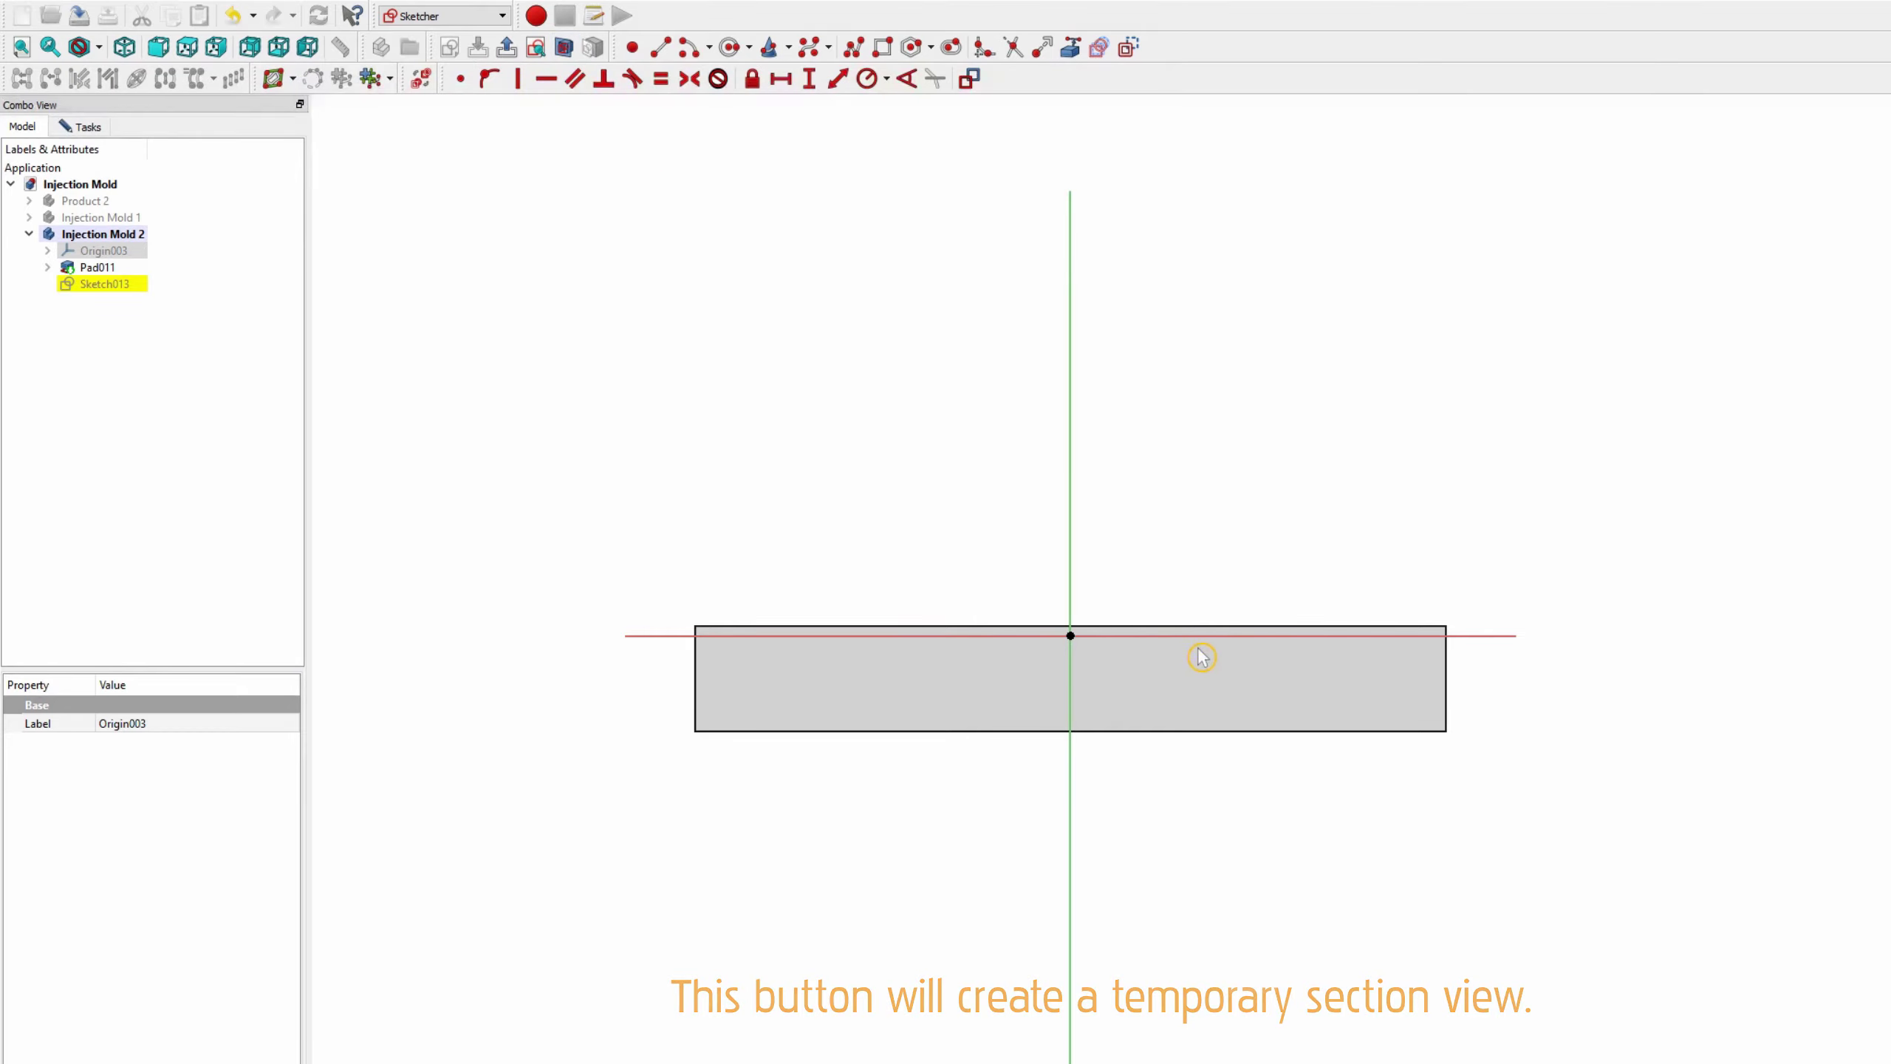
scroll(1106, 653, up, 2)
scroll(1114, 653, up, 2)
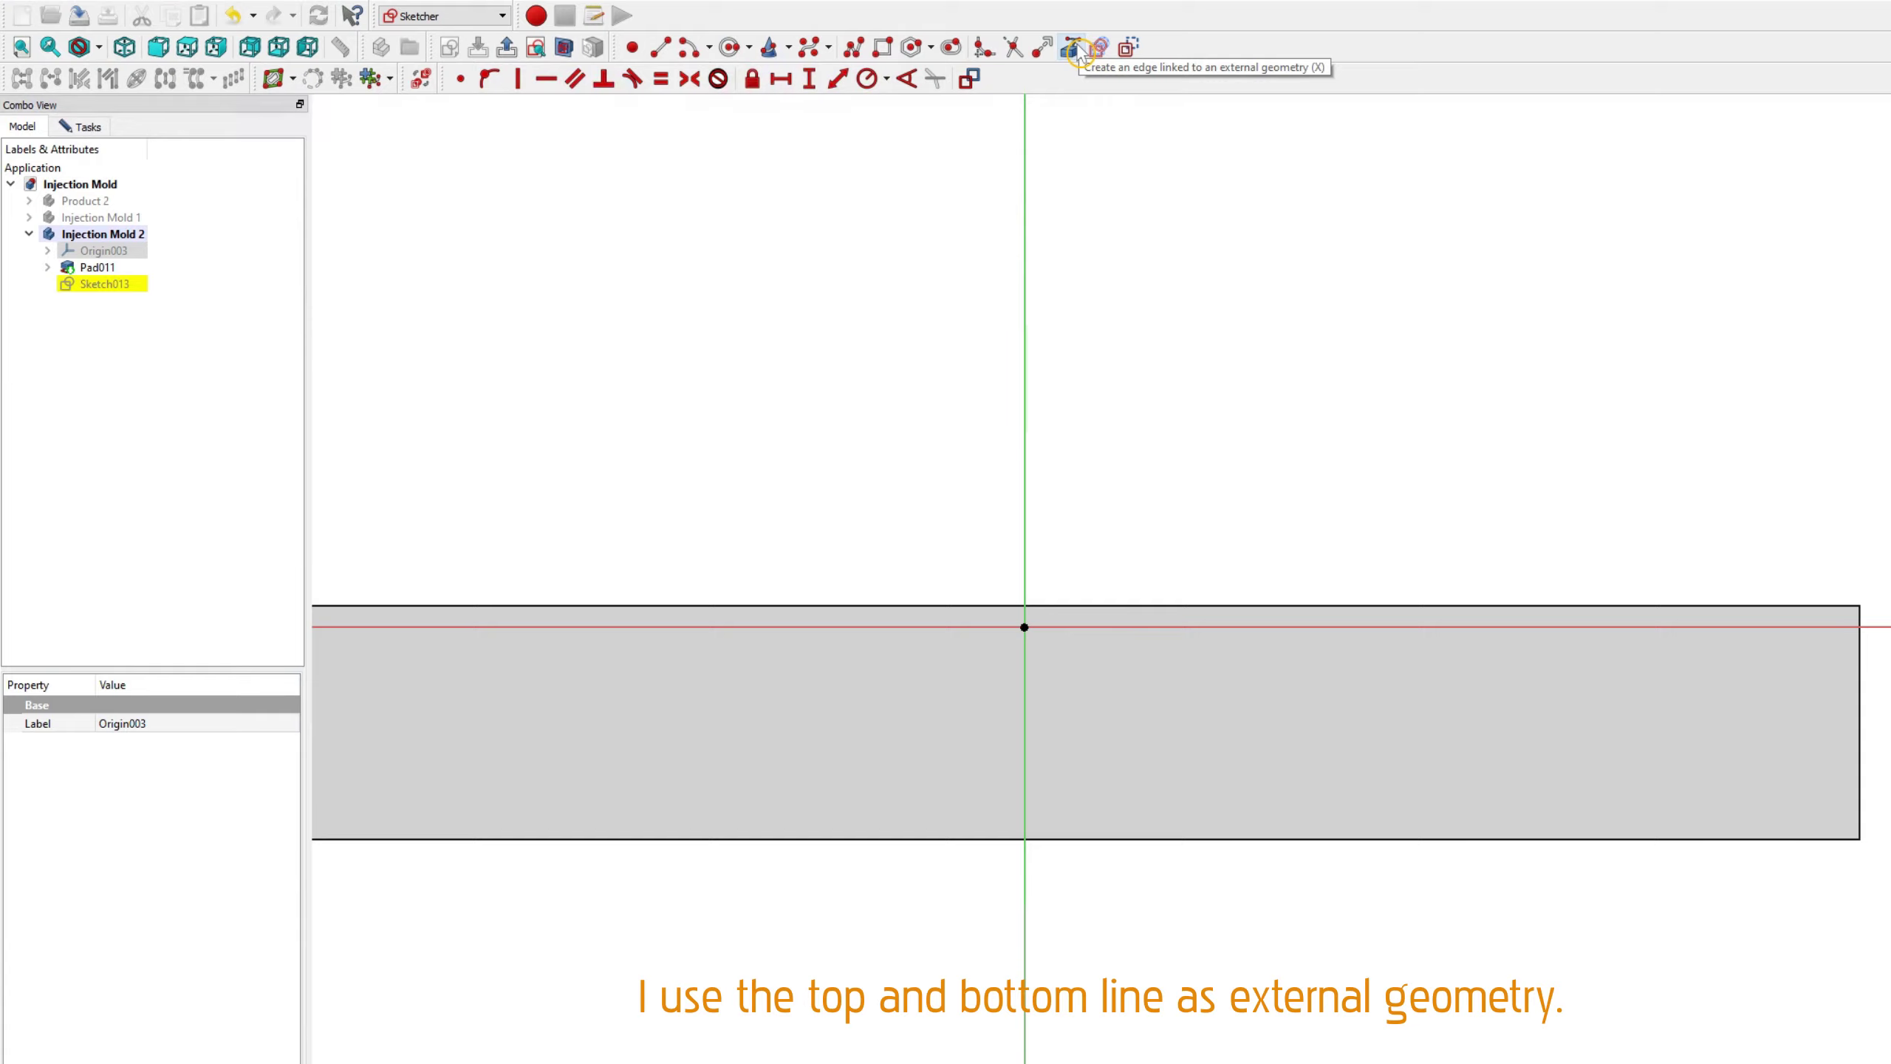
click(1076, 51)
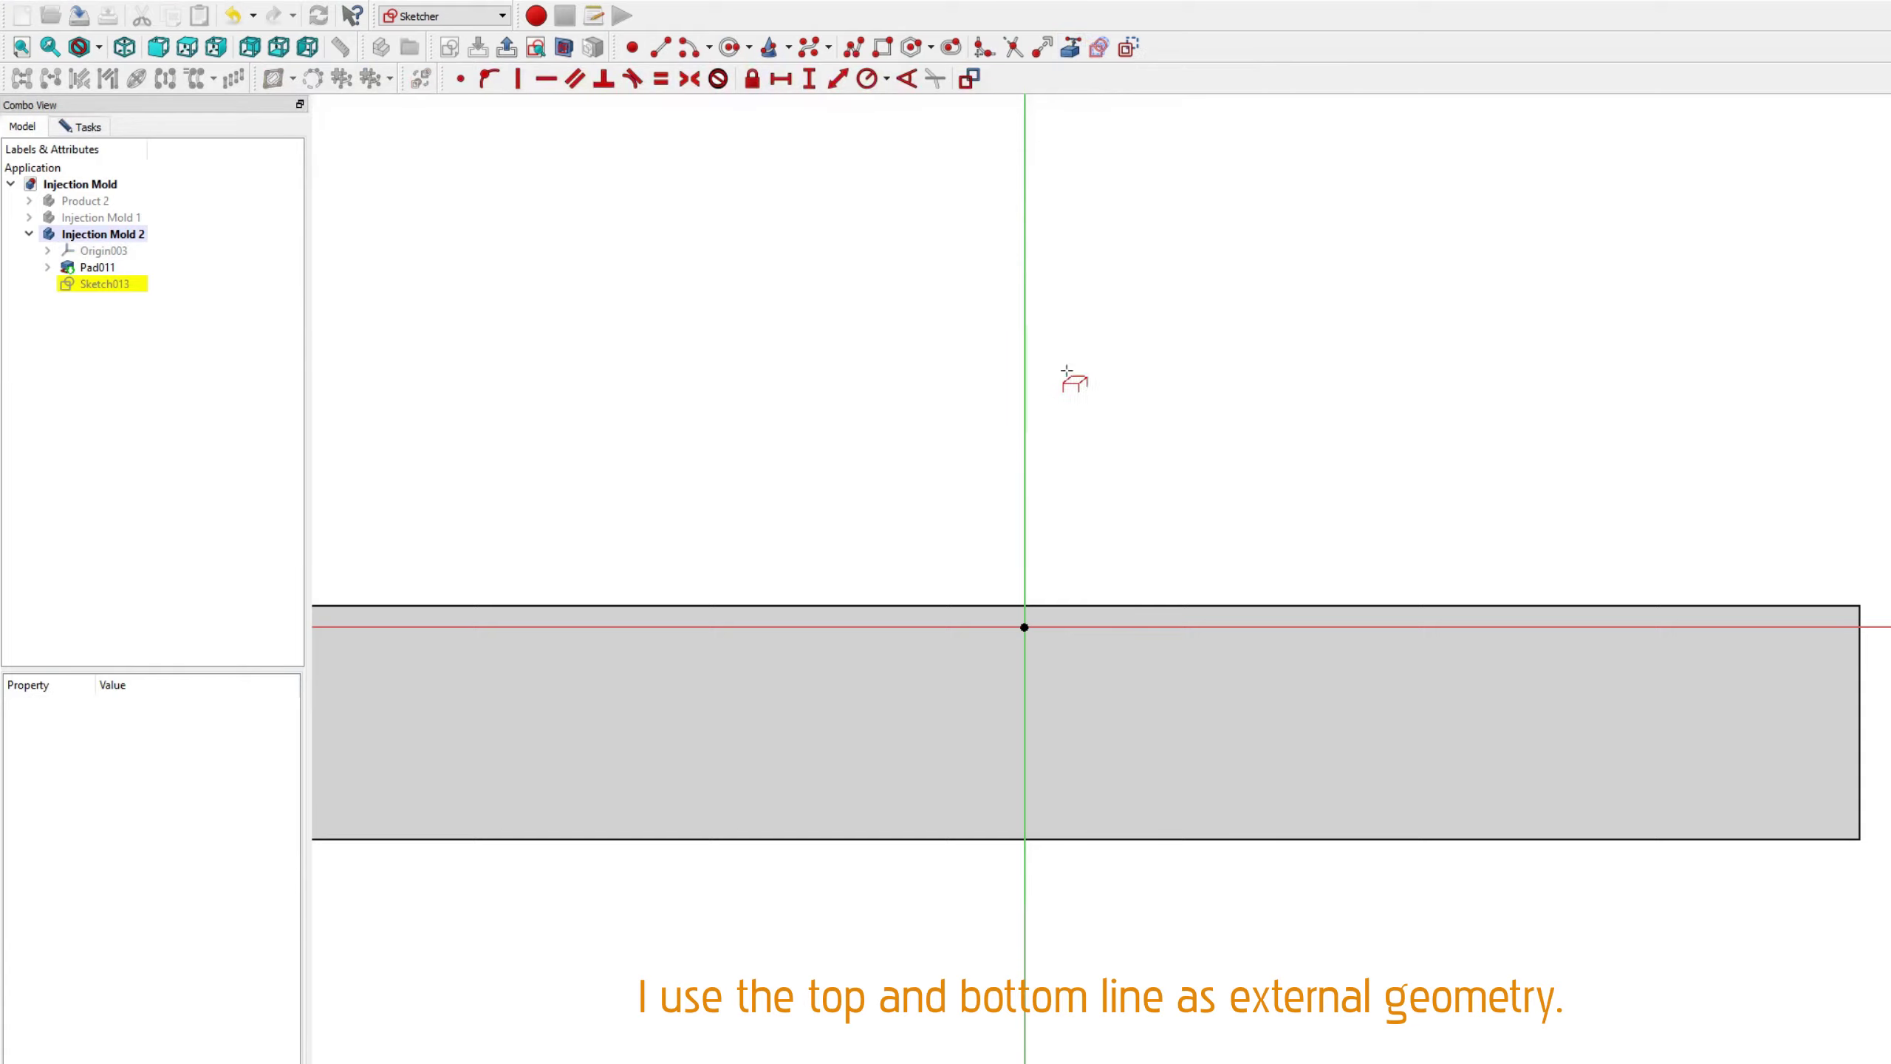
click(1081, 605)
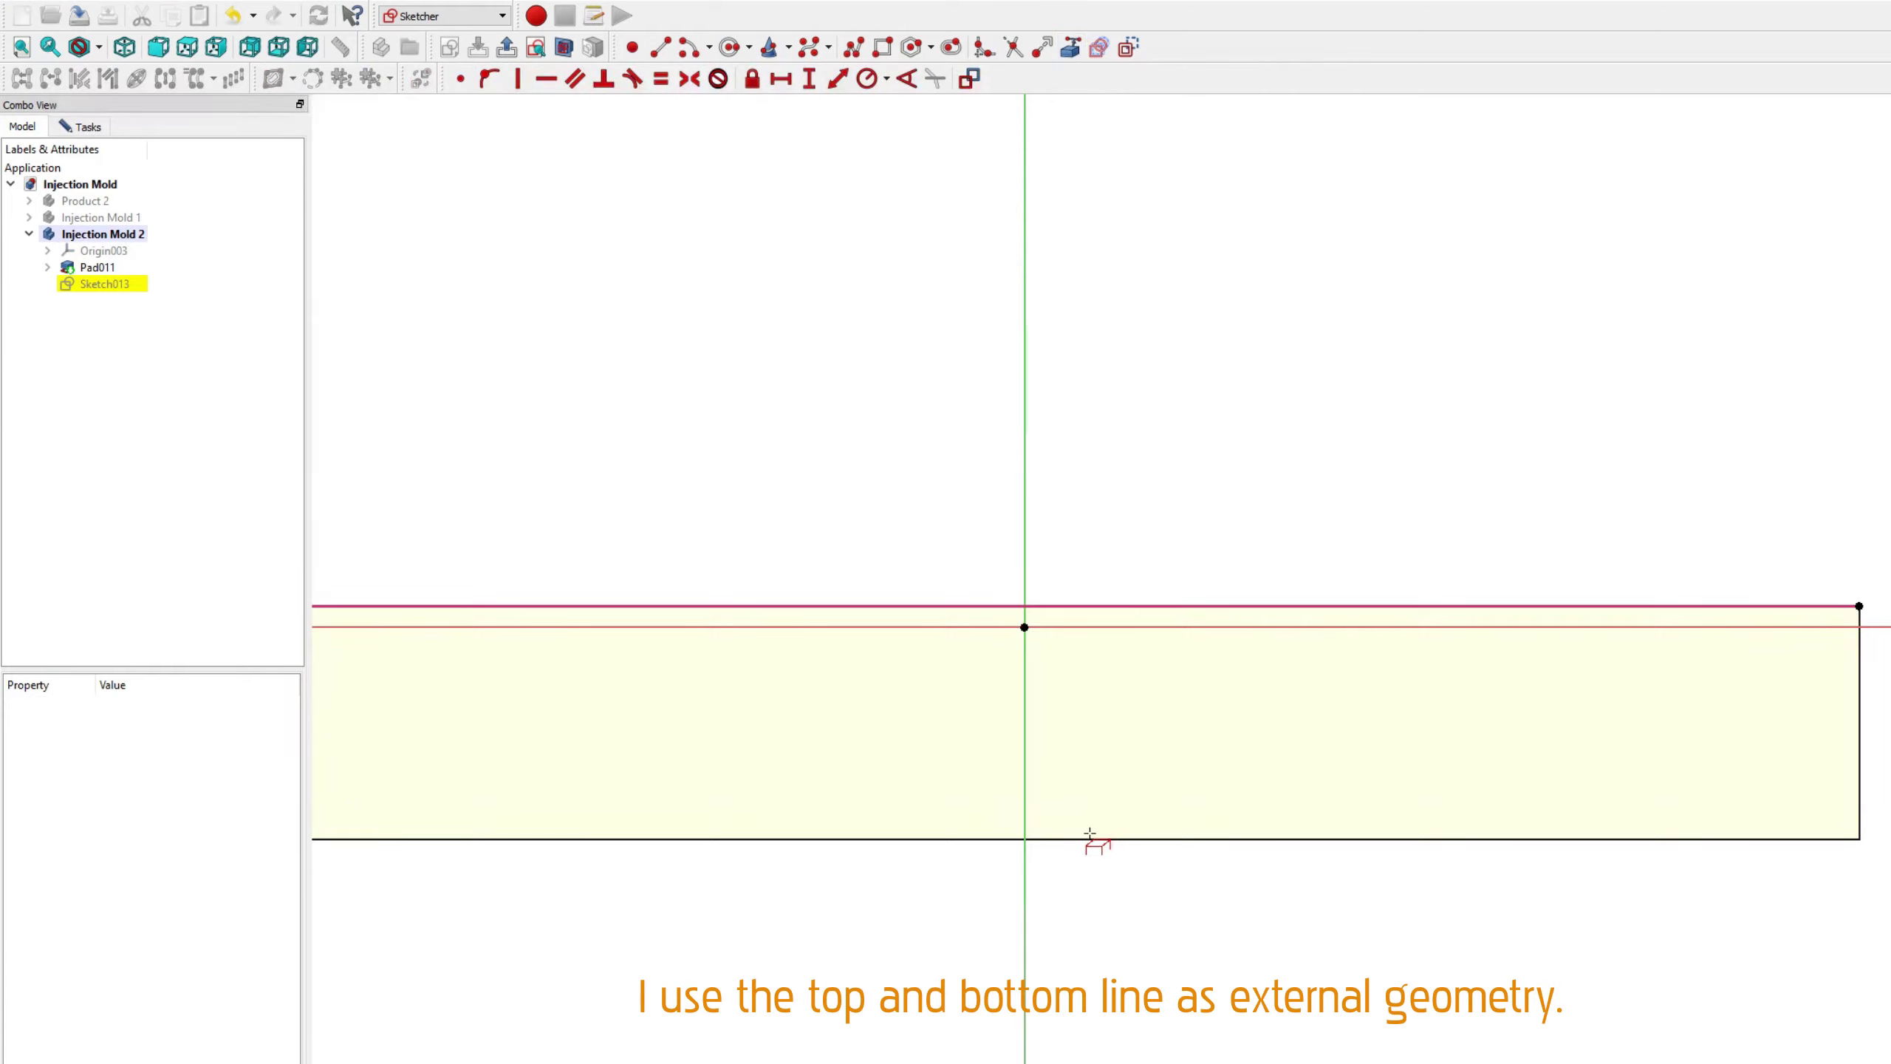
click(1086, 837)
right_click(780, 402)
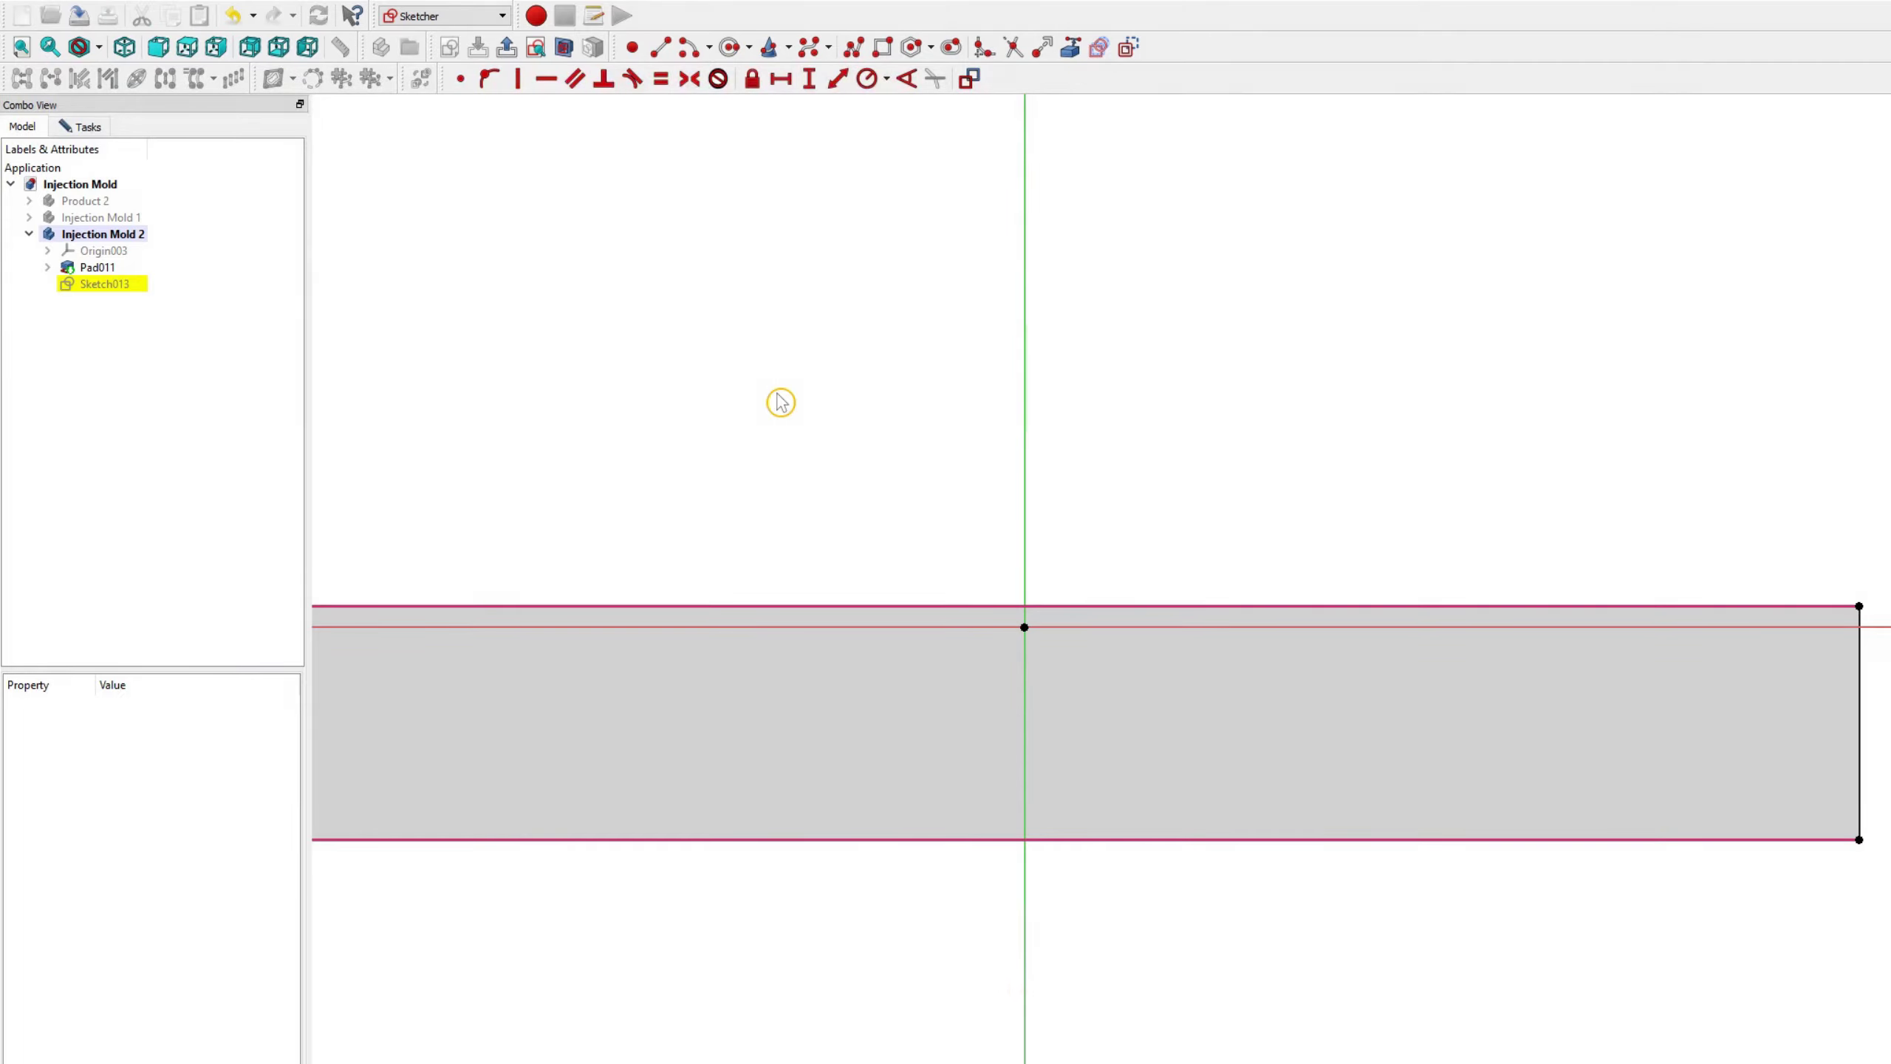
Step: Draw a closed tapered polyline profile between the pad's top and bottom edges
click(854, 50)
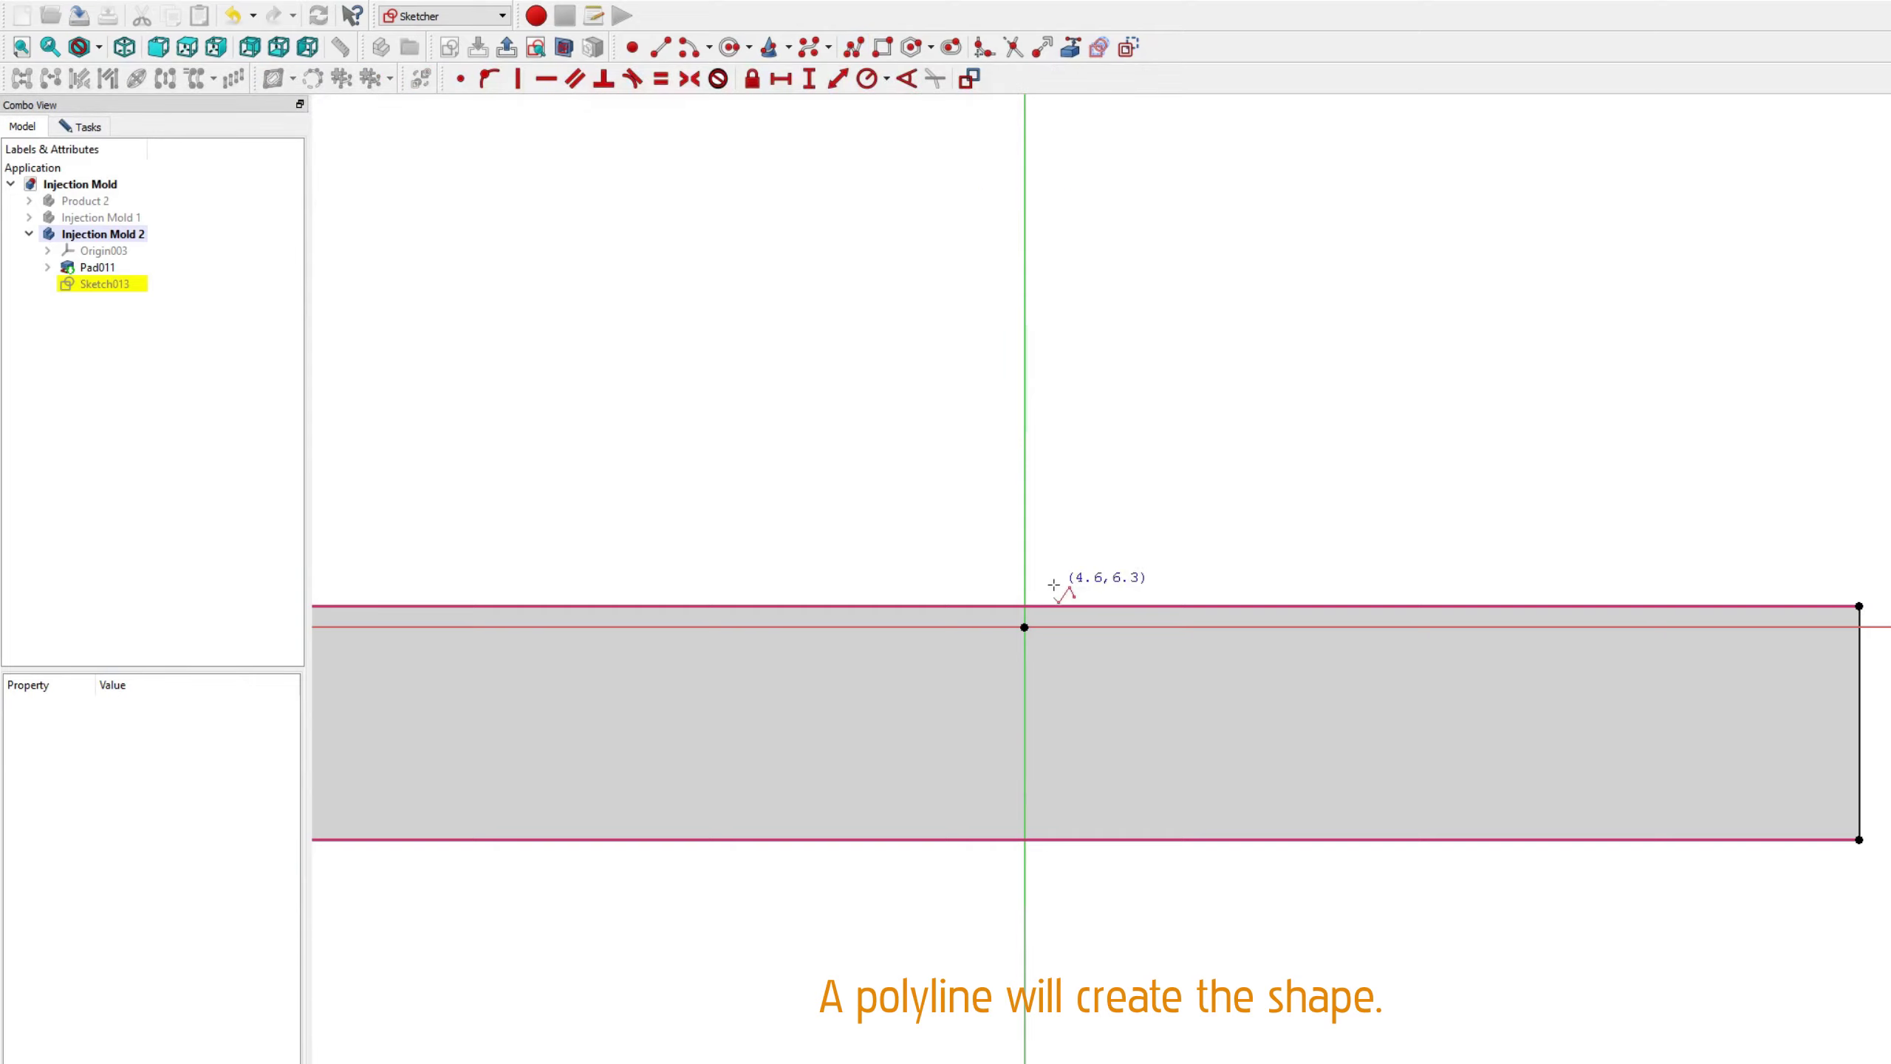
click(1025, 606)
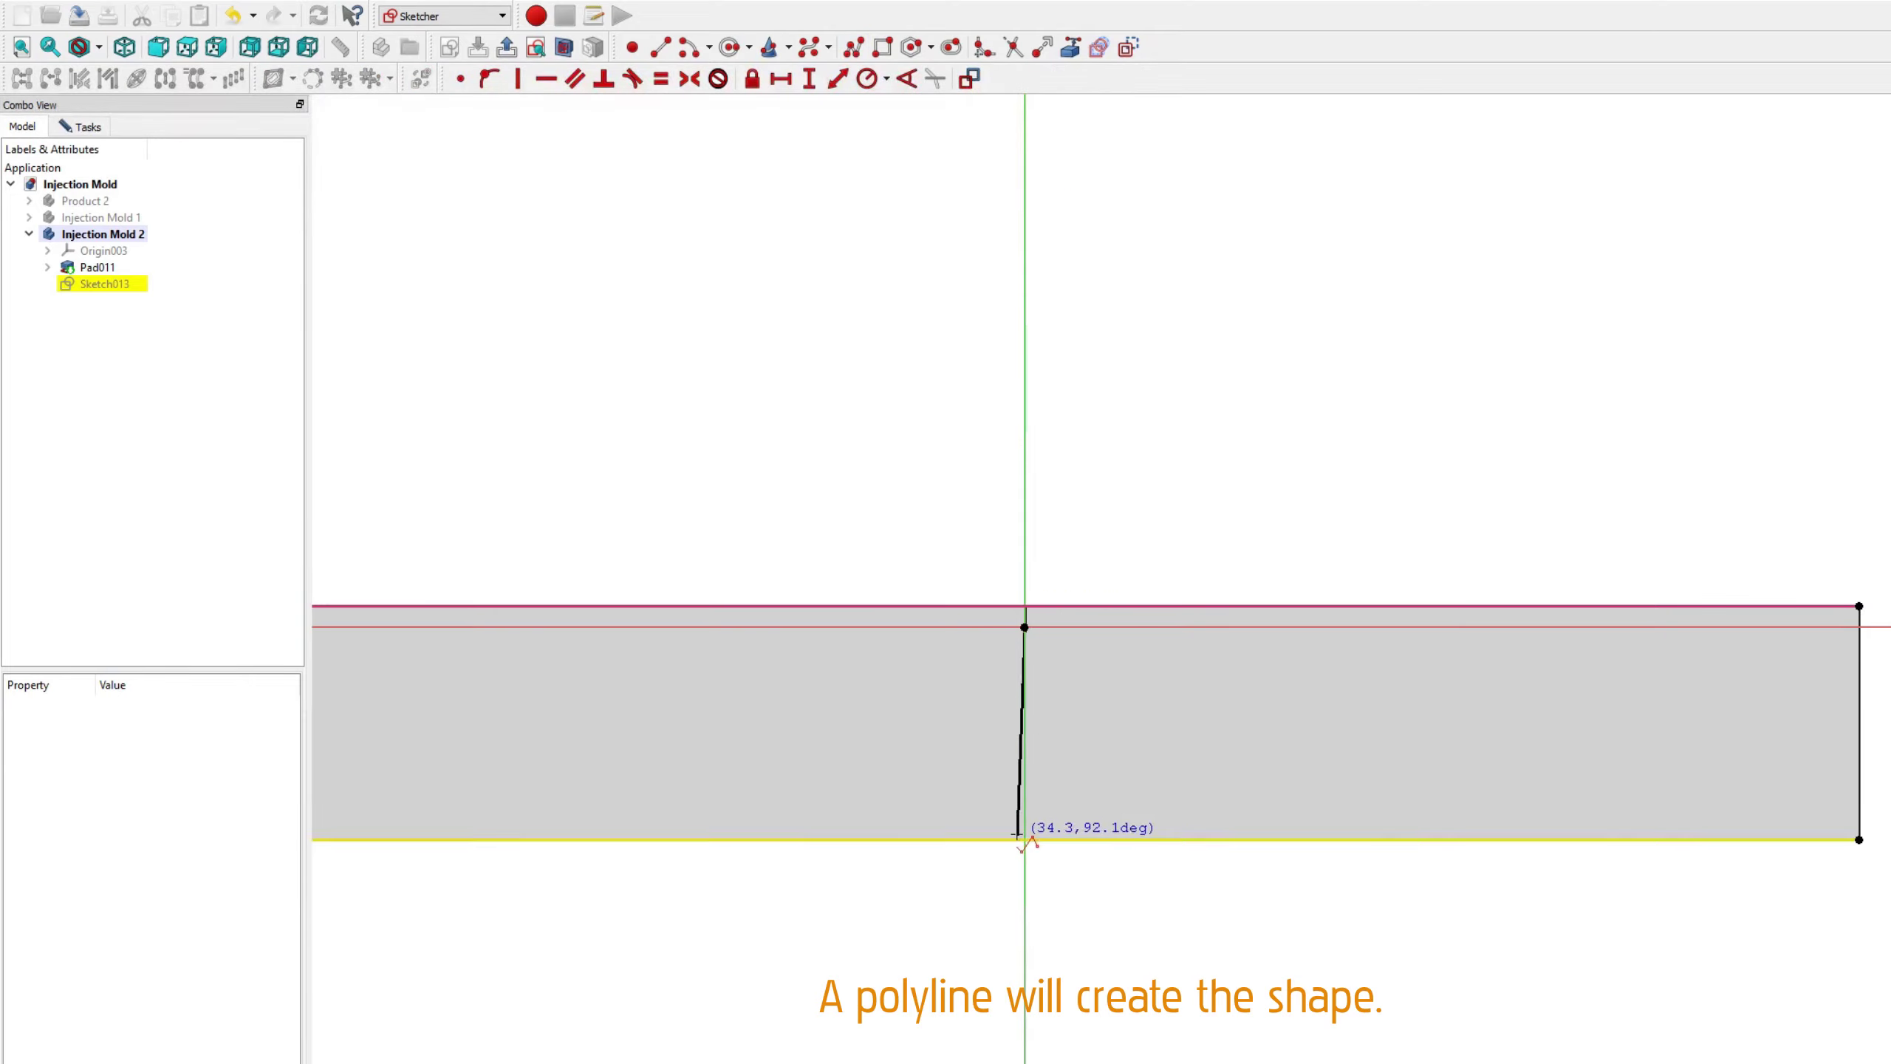
click(1024, 839)
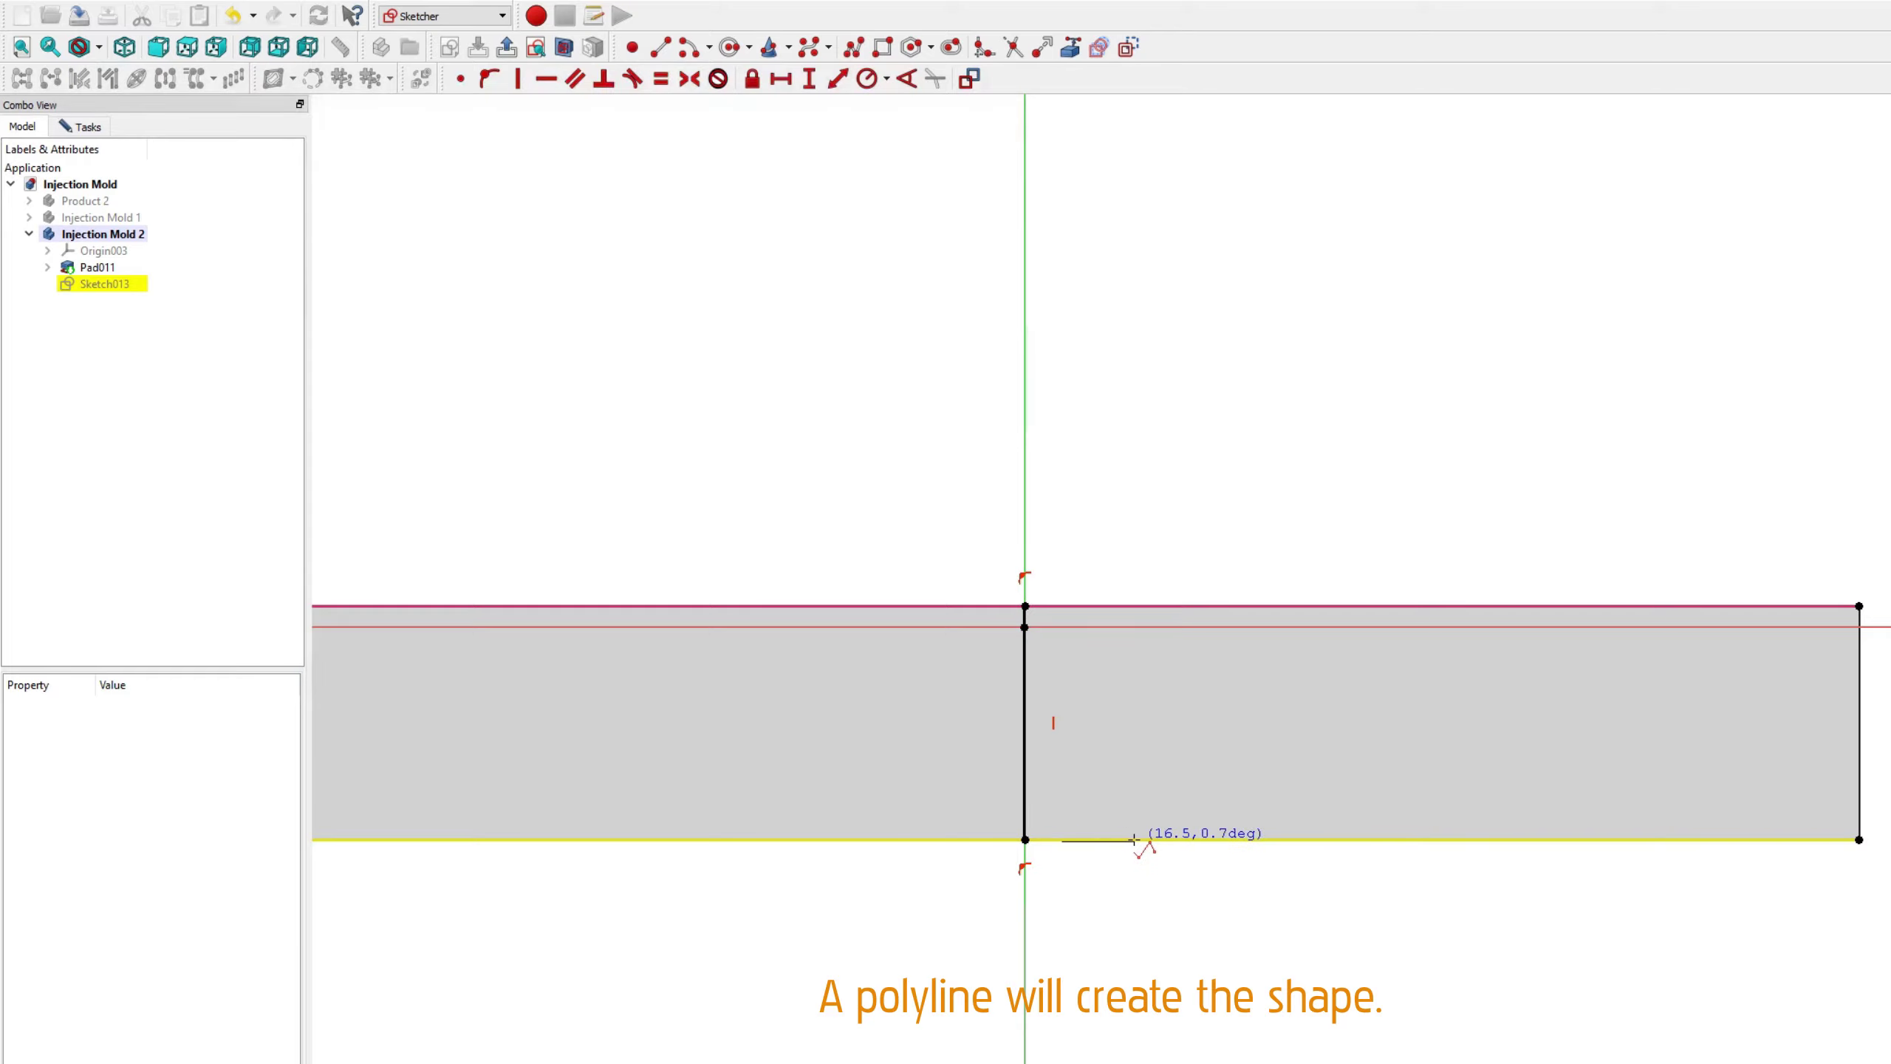
click(1130, 839)
click(1071, 605)
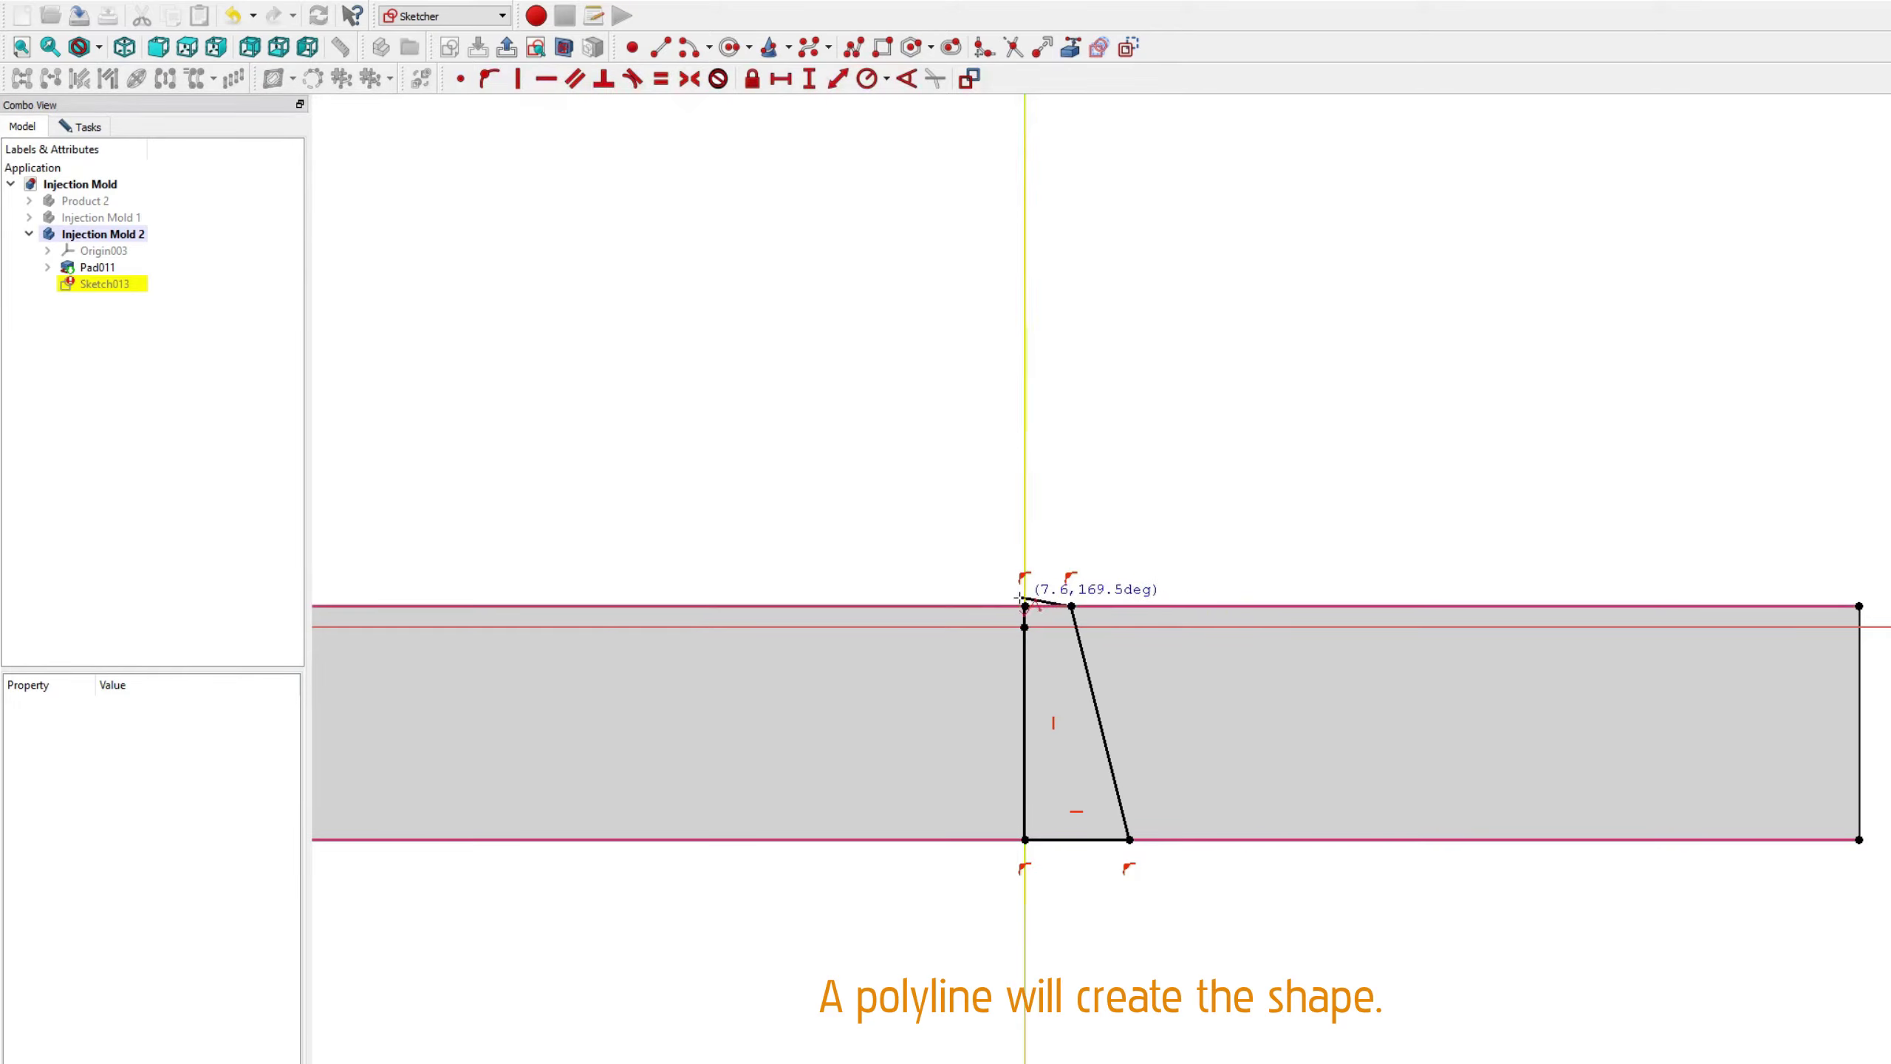
click(1025, 607)
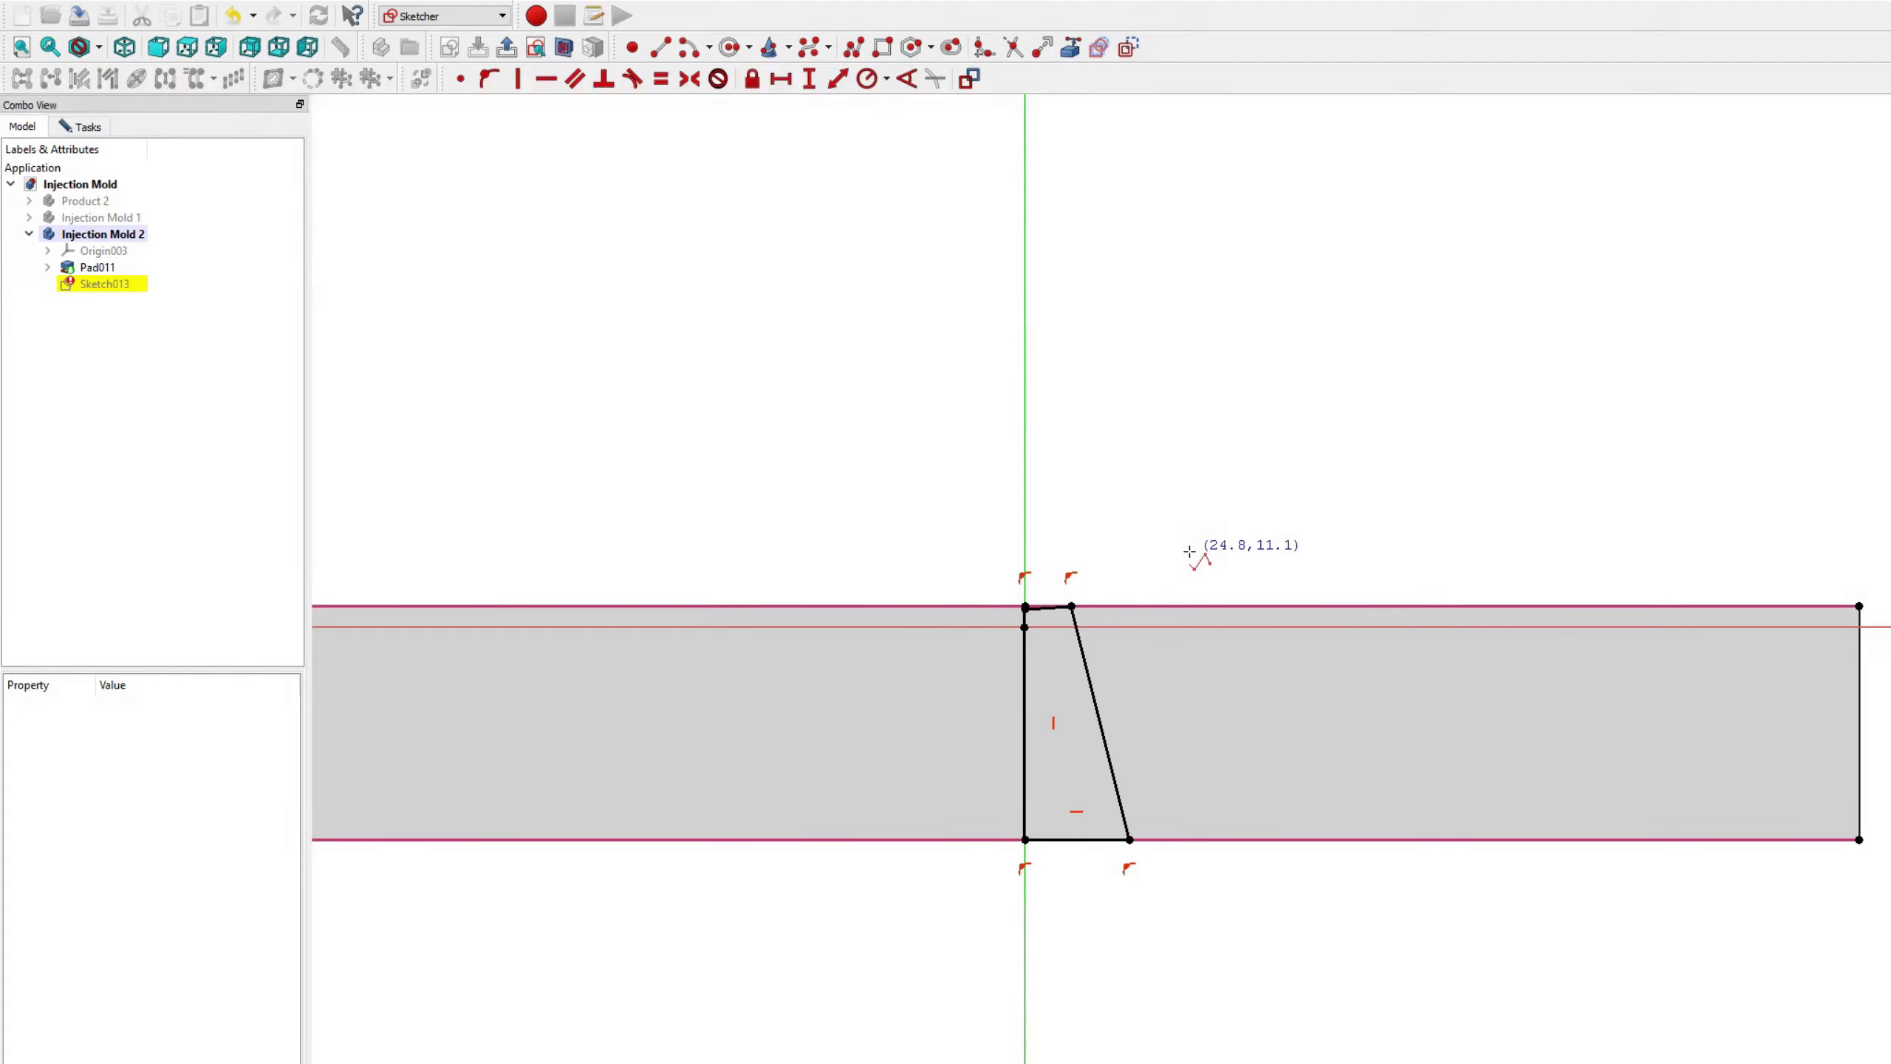
scroll(1028, 605, up, 5)
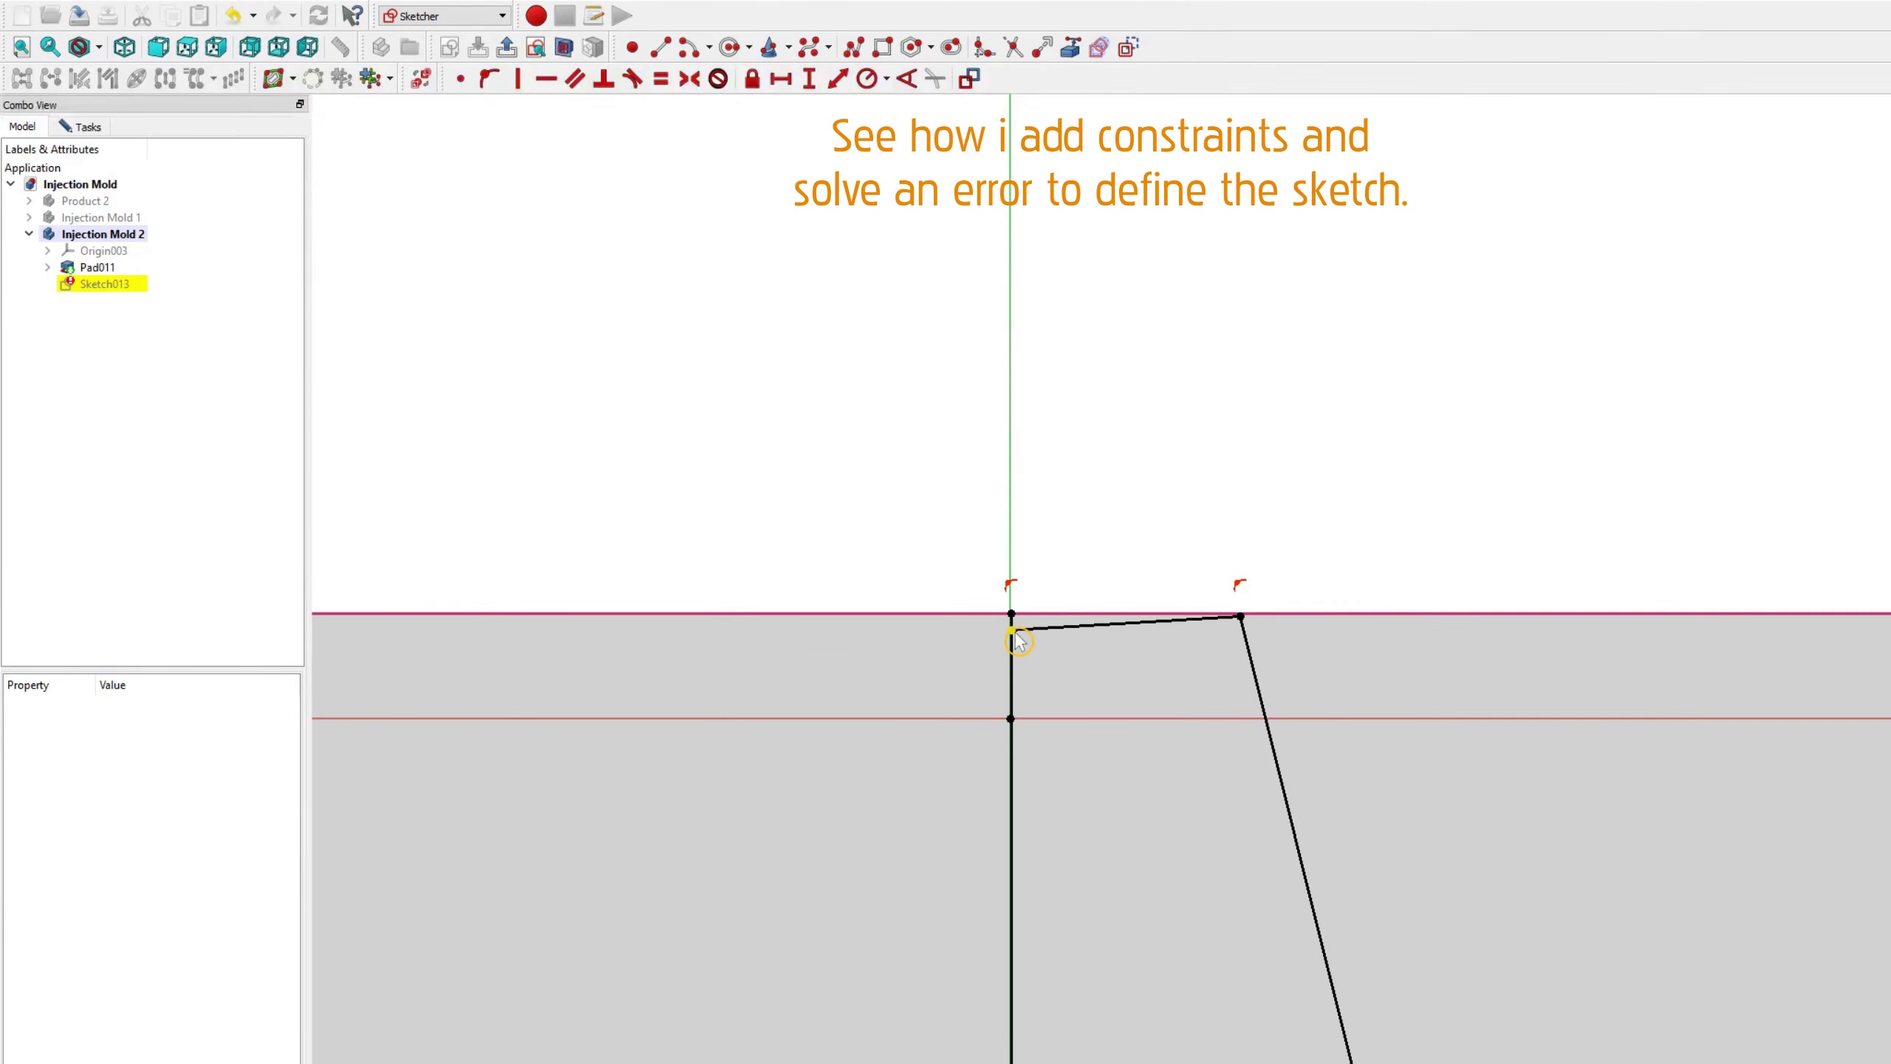
Step: Delete the redundant constraint Constraint6 from the profile
click(1011, 648)
click(1041, 601)
click(1013, 631)
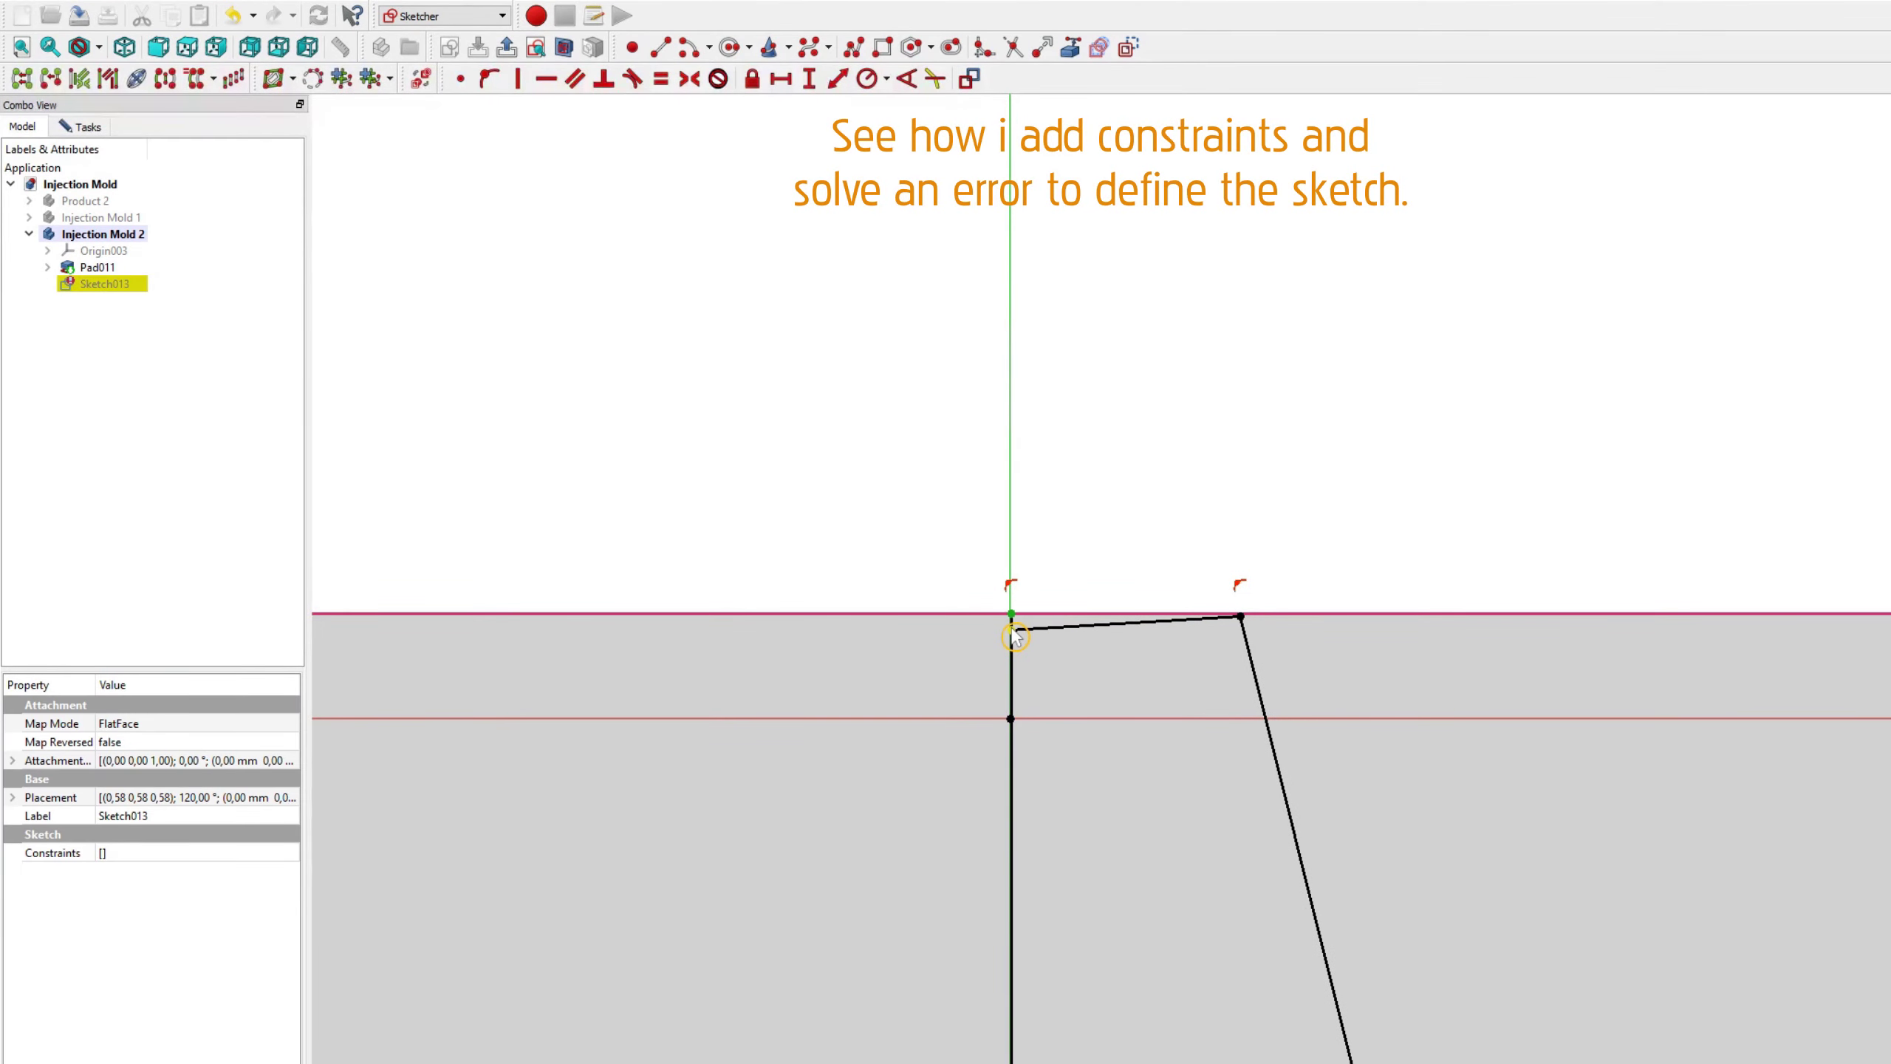
click(914, 482)
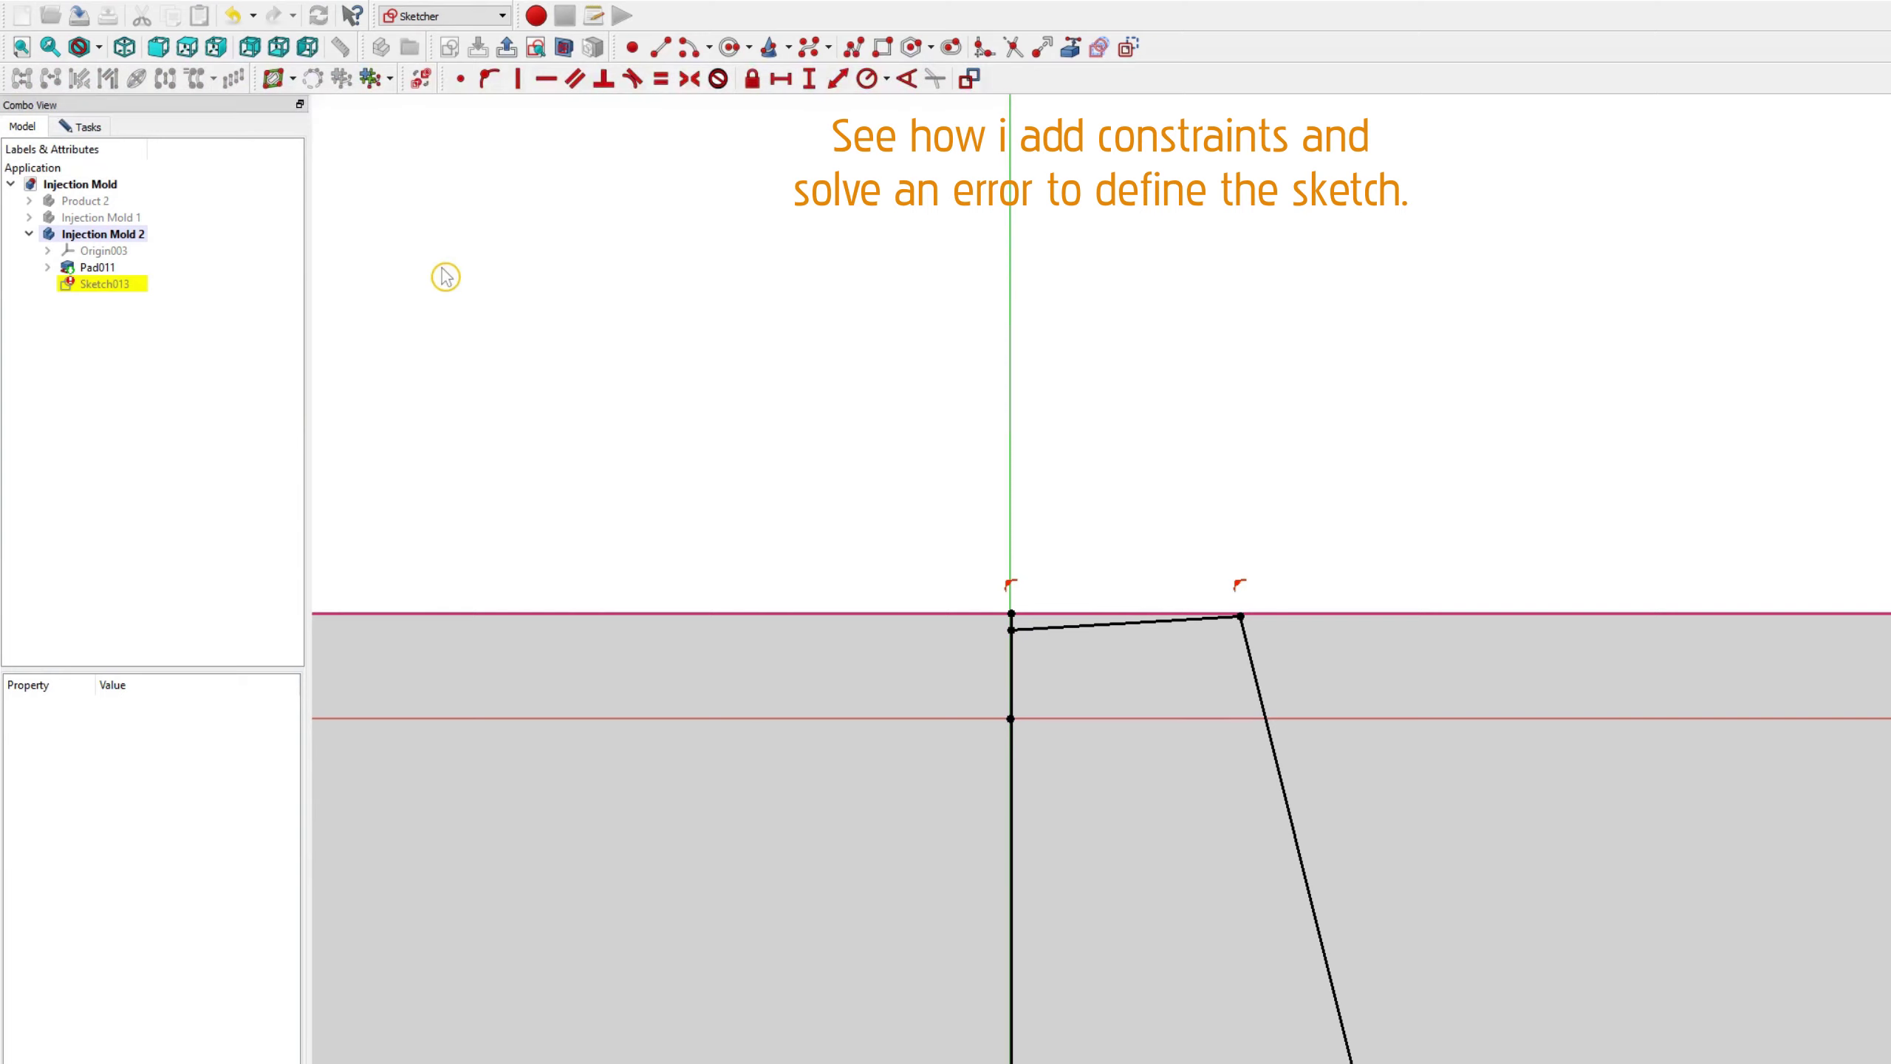
click(86, 127)
click(239, 237)
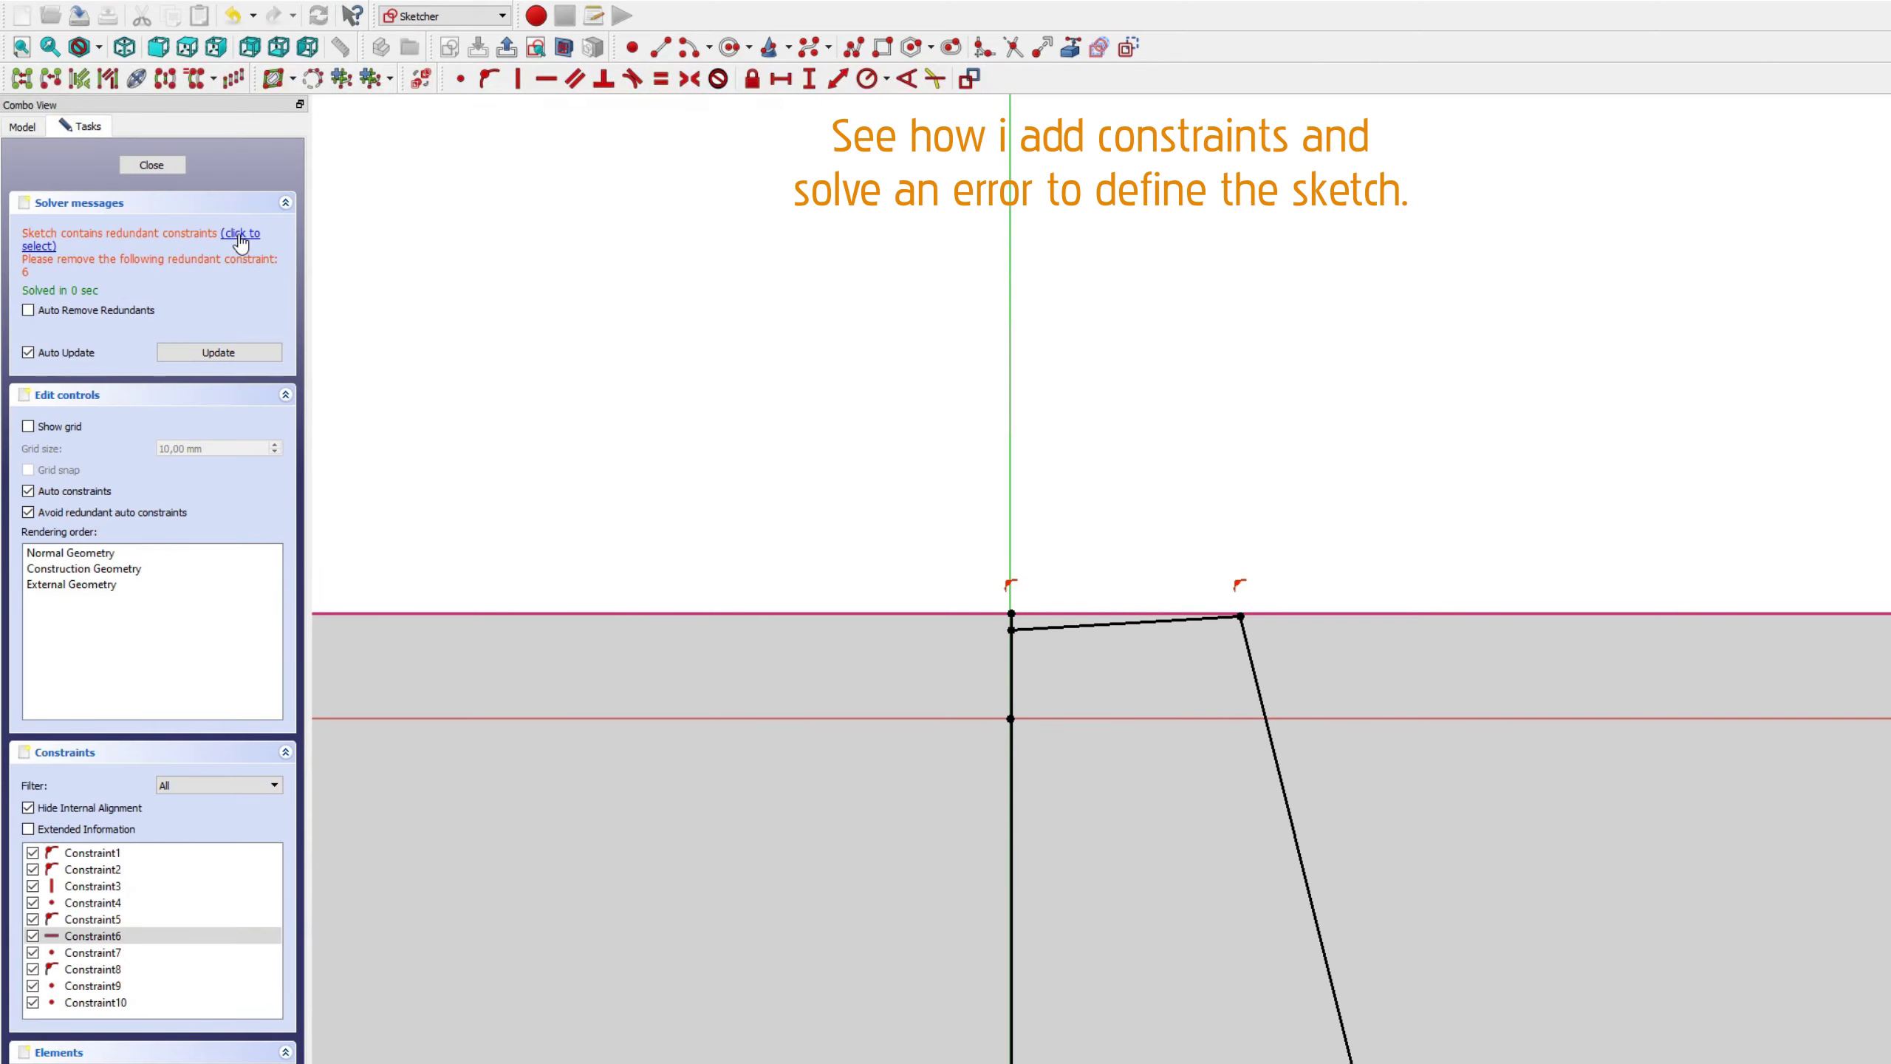
key(Delete)
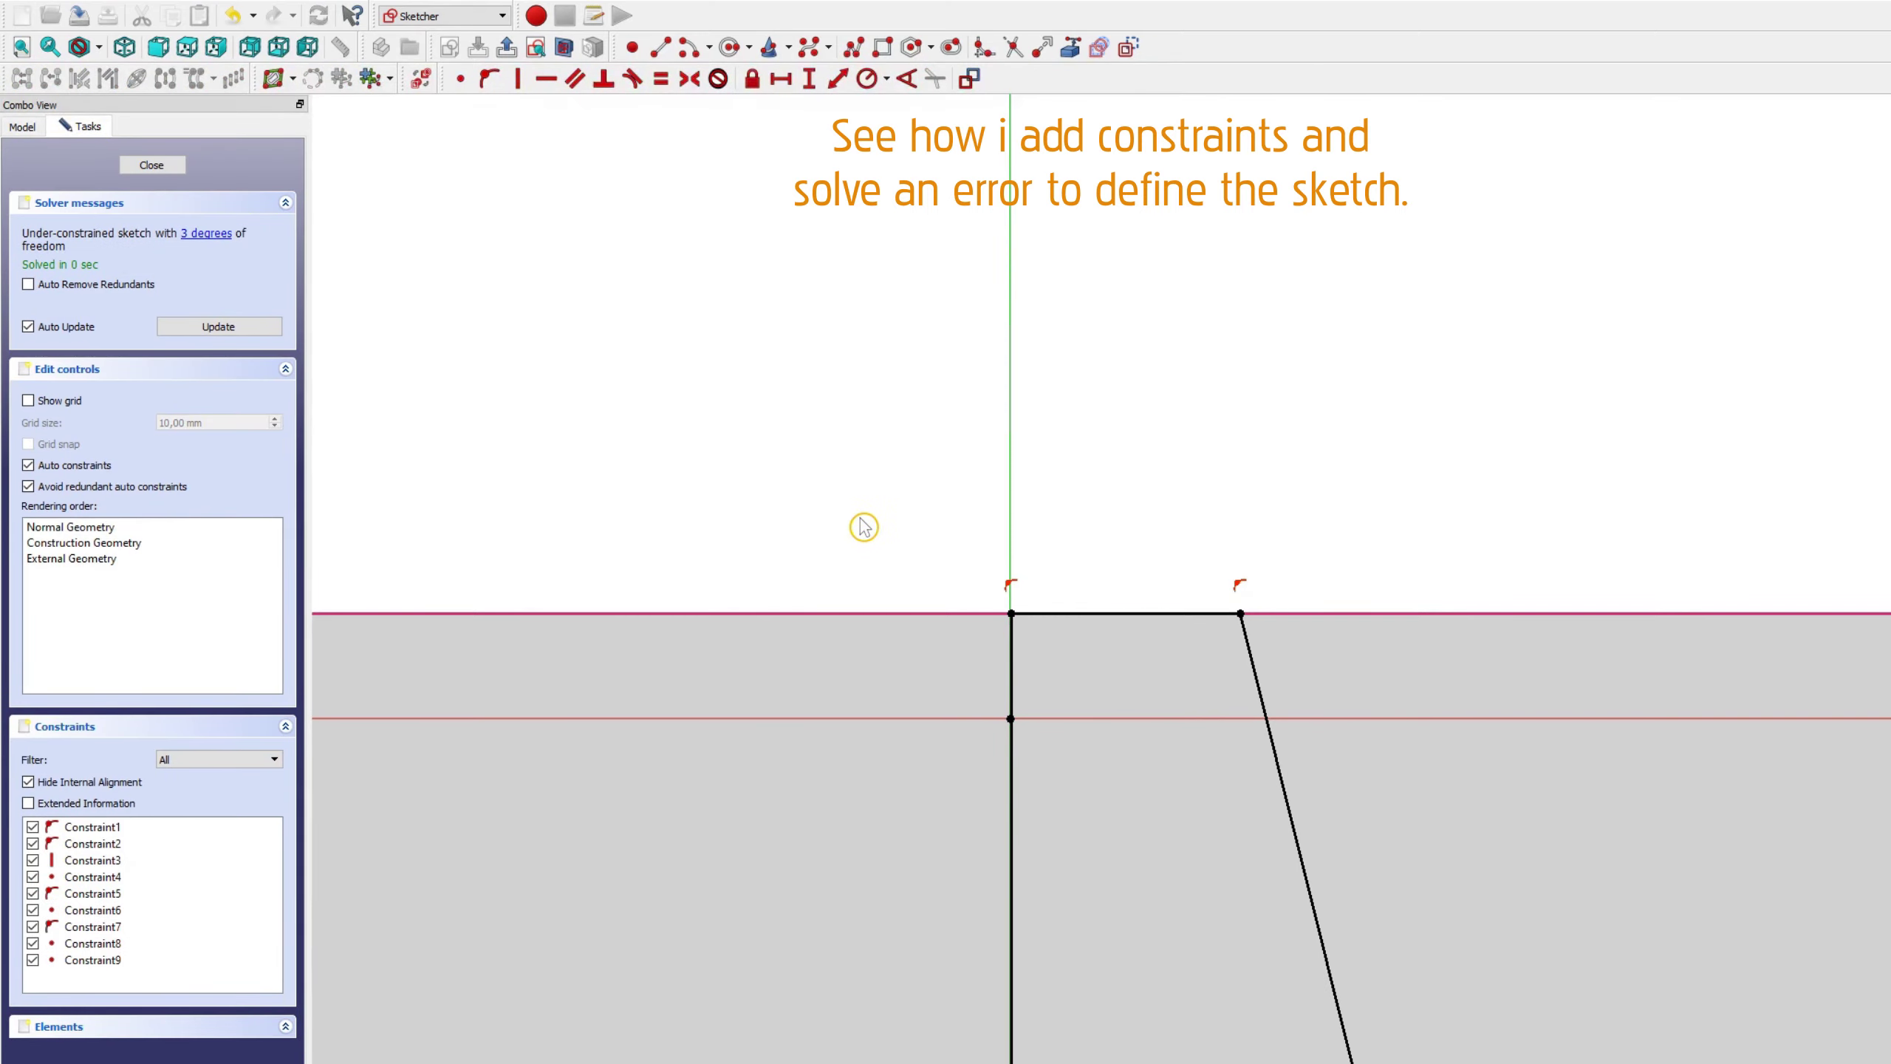
Step: Give the top line a 2,5 mm length and put its corner point on the vertical axis
click(1035, 615)
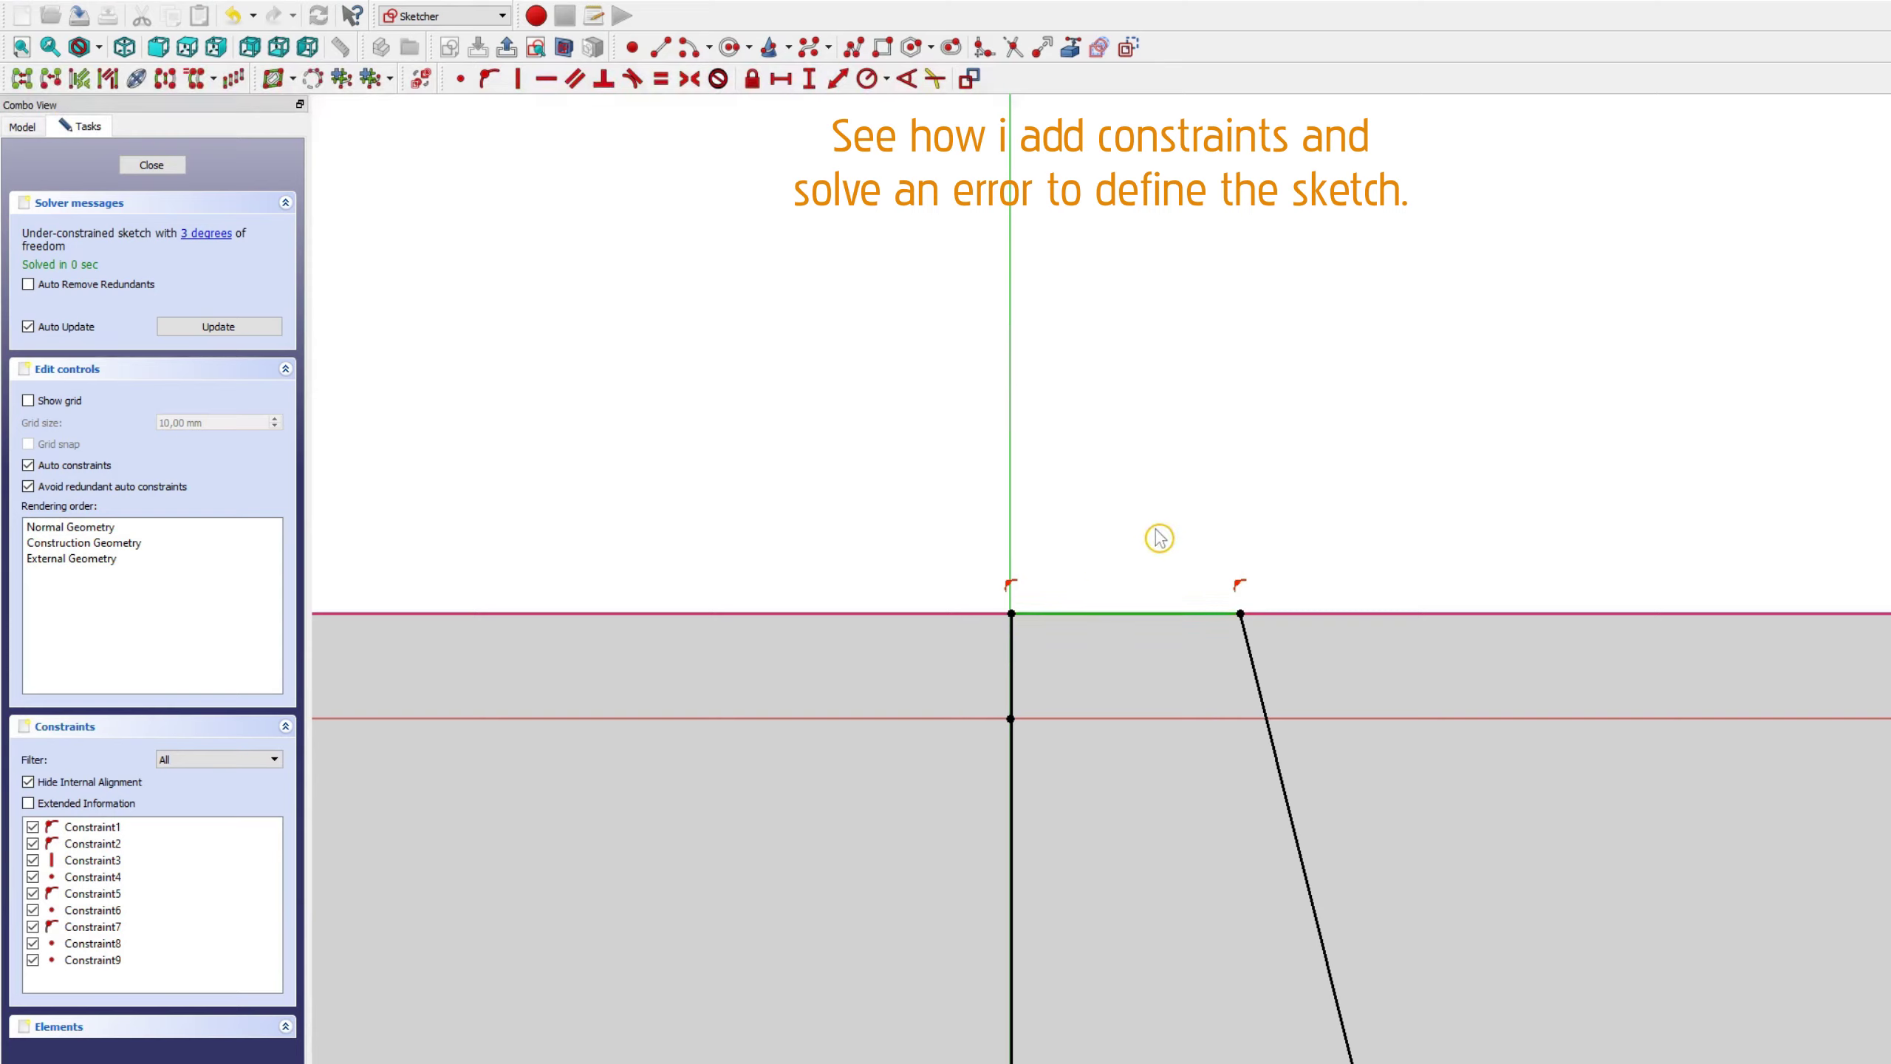
key(l)
text(2,5)
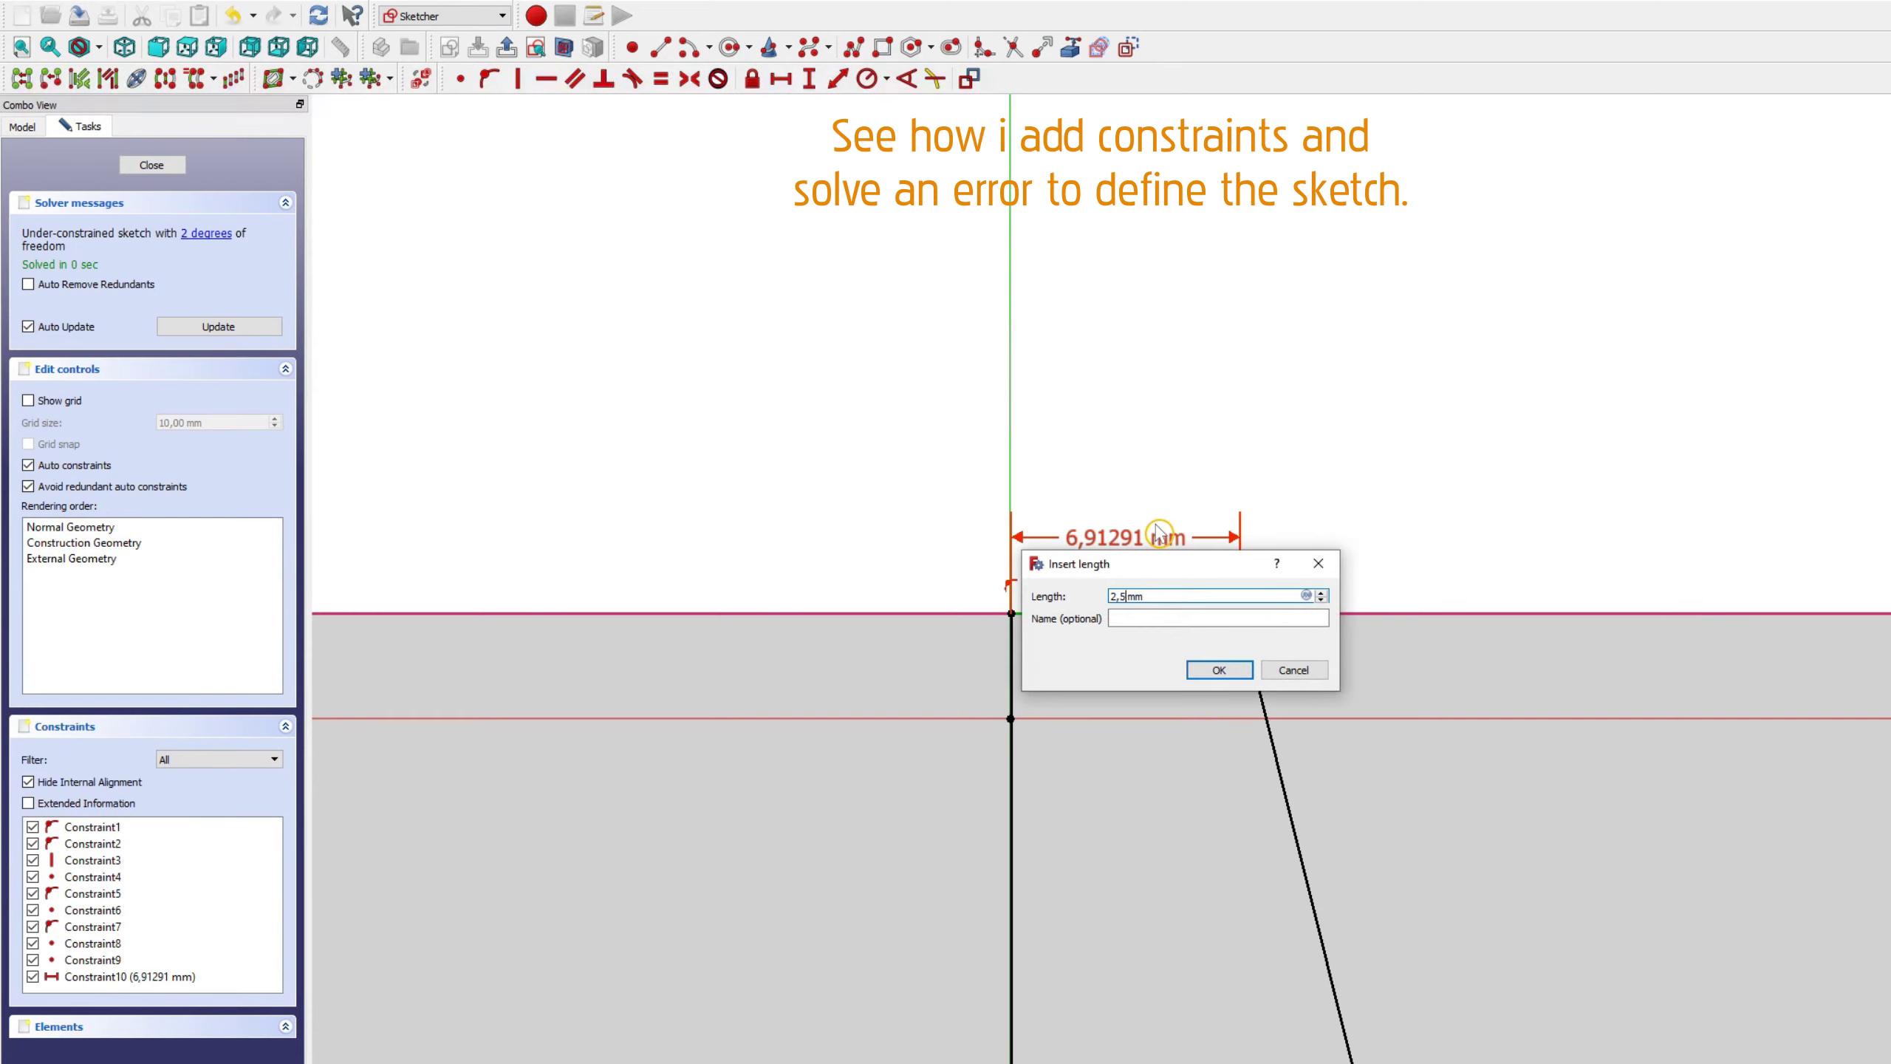
key(Return)
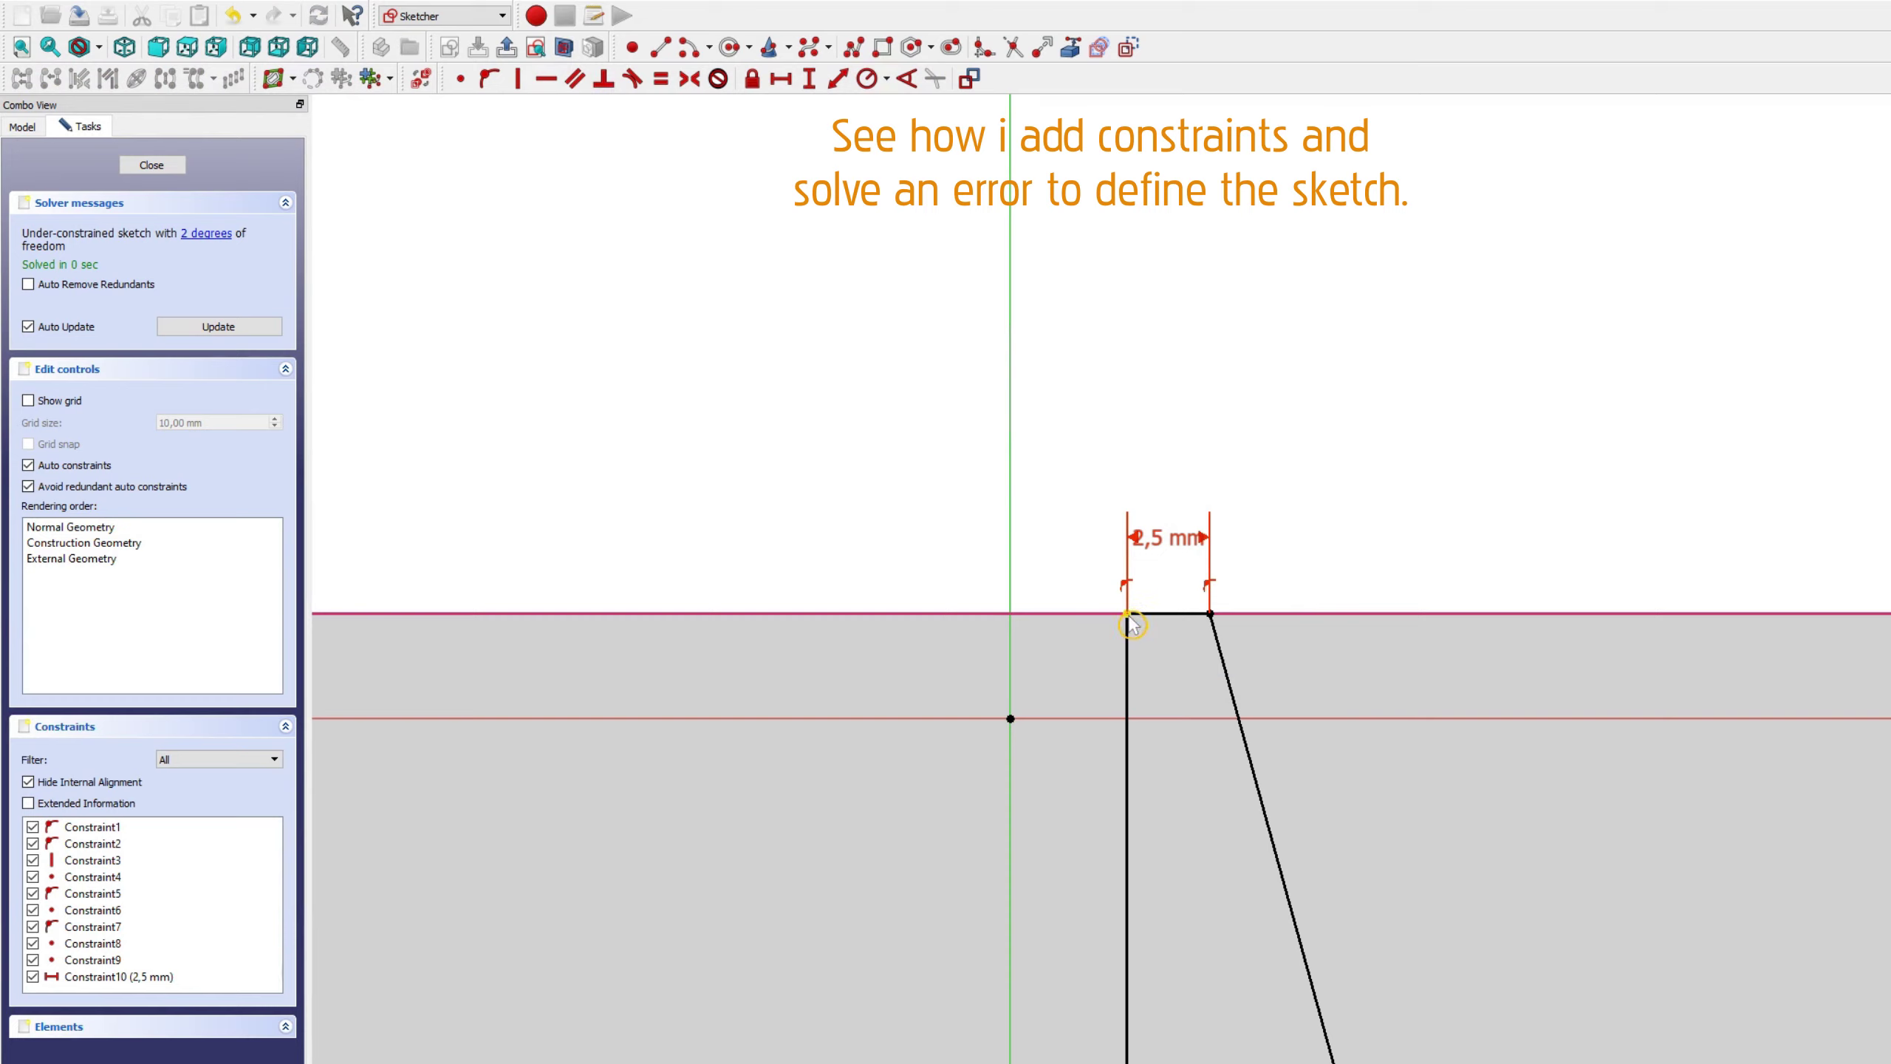
click(1128, 615)
click(1012, 532)
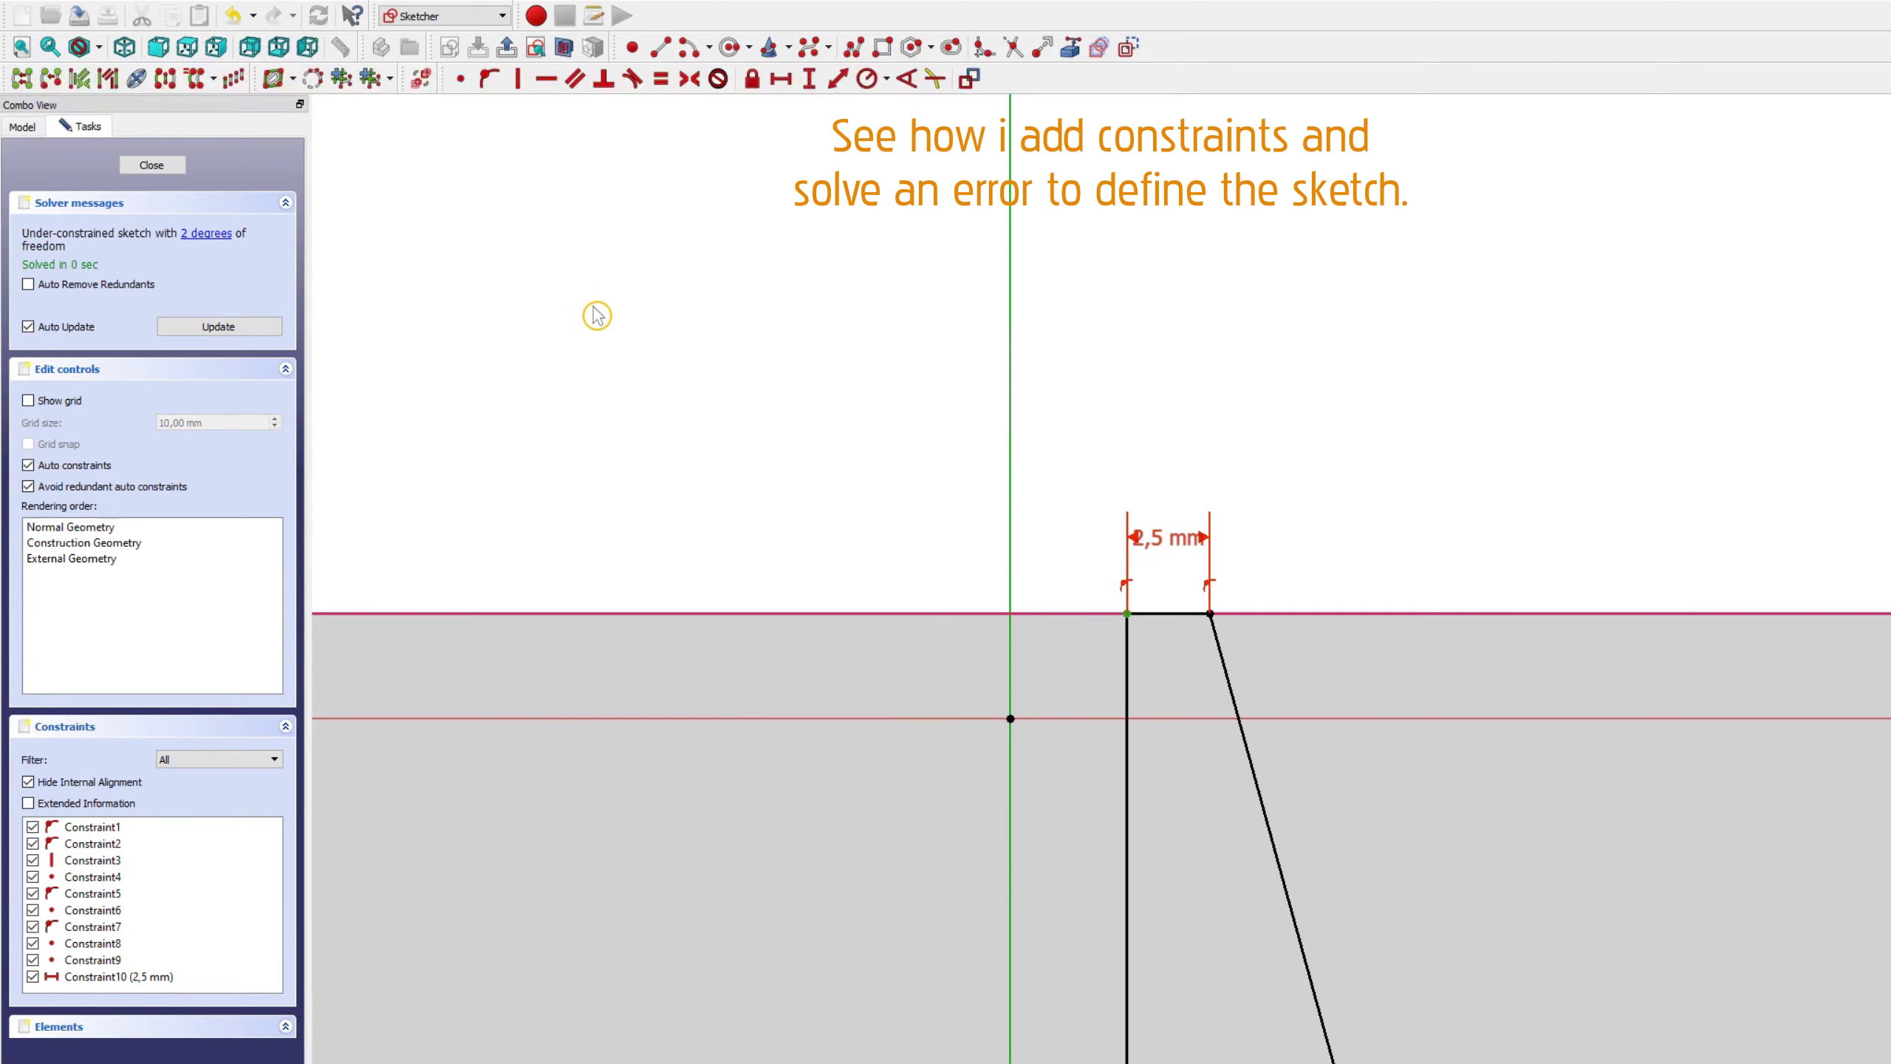
key(shift+o)
Step: Add a 3° angle between the vertical and slanted lines, fully constraining the profile
scroll(661, 319, down, 3)
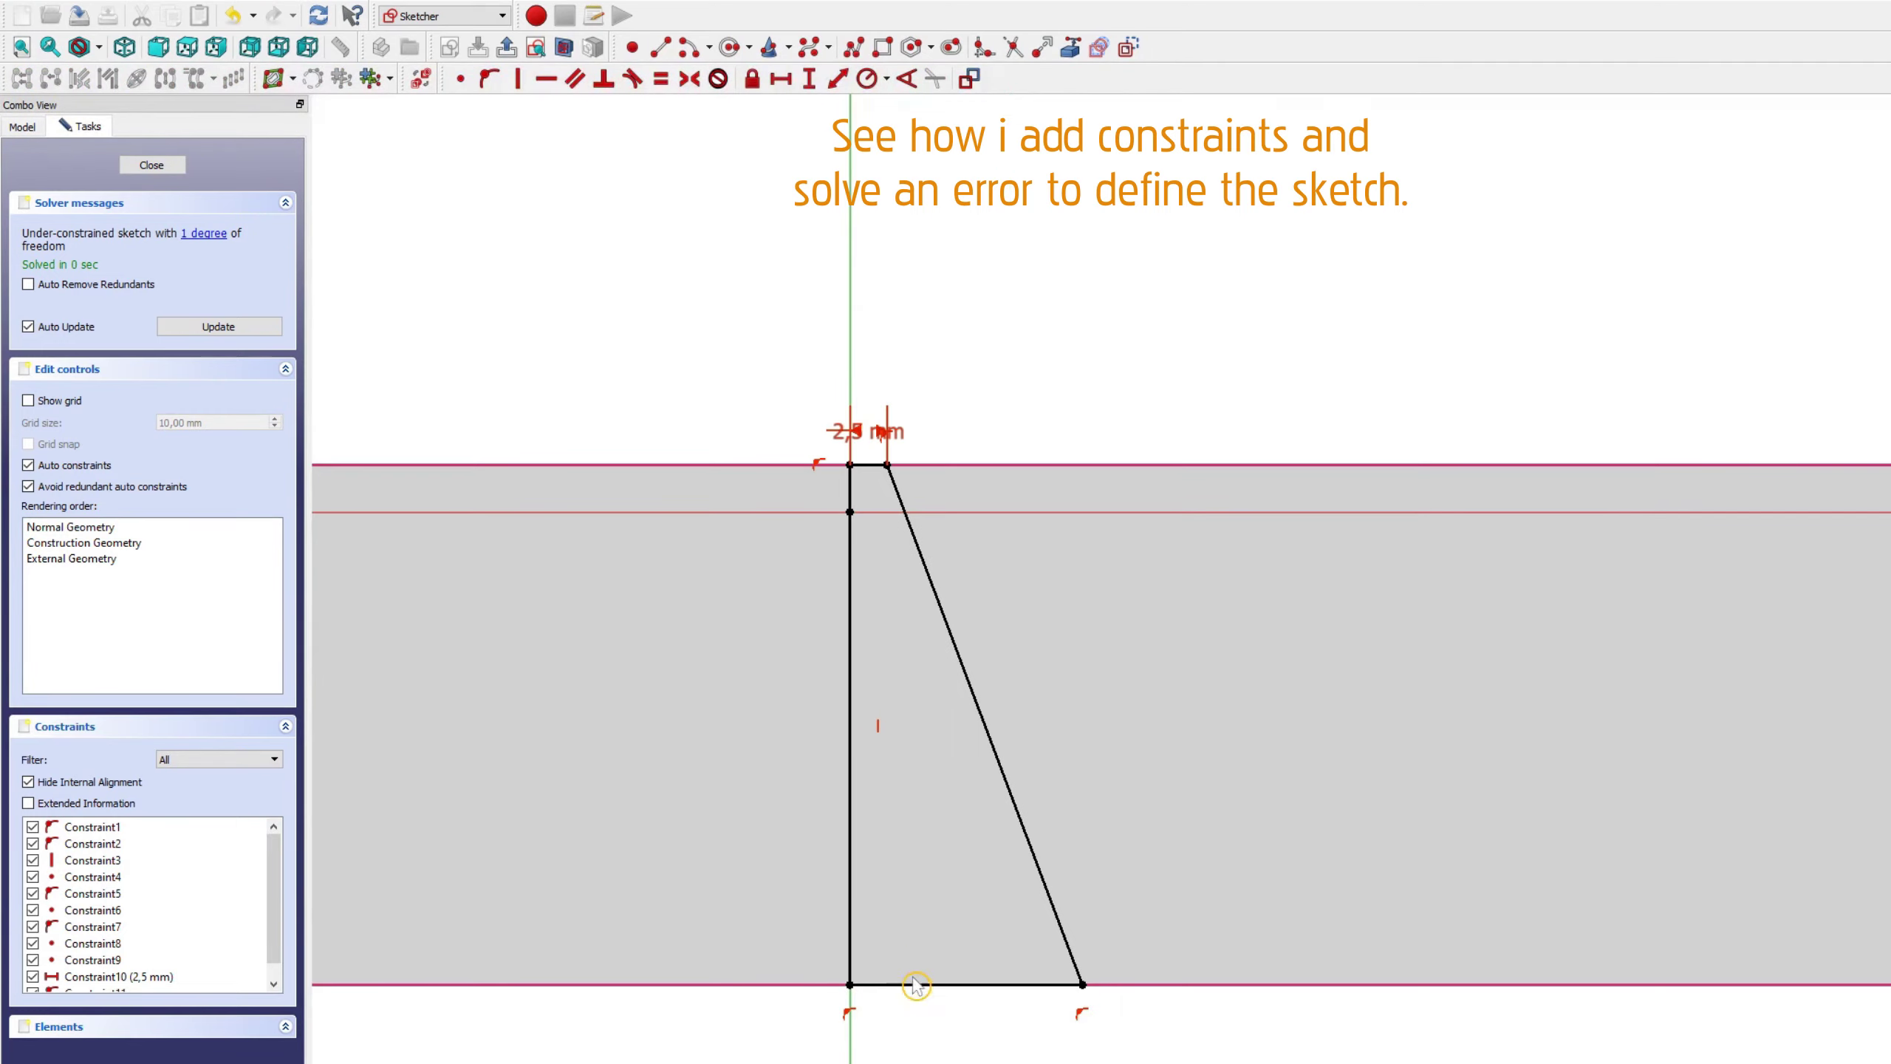
click(849, 929)
click(1057, 926)
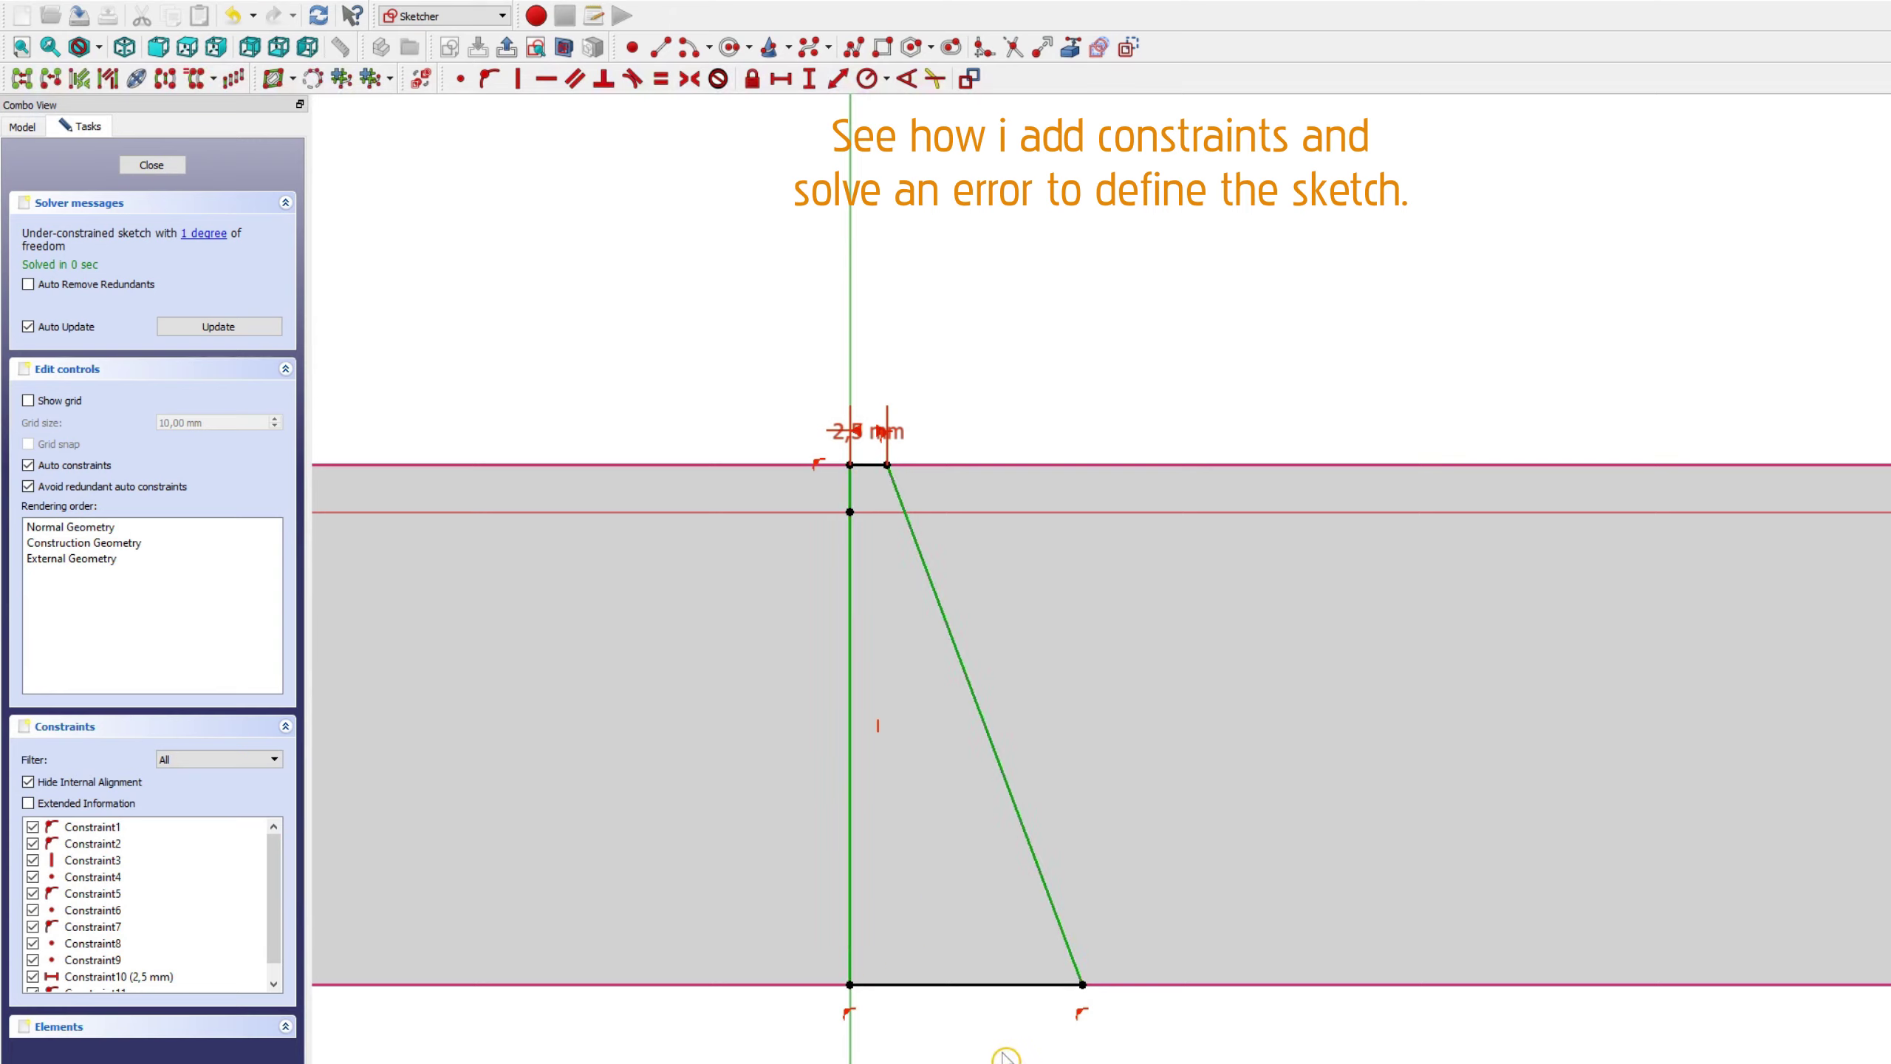
text(ka)
text(3)
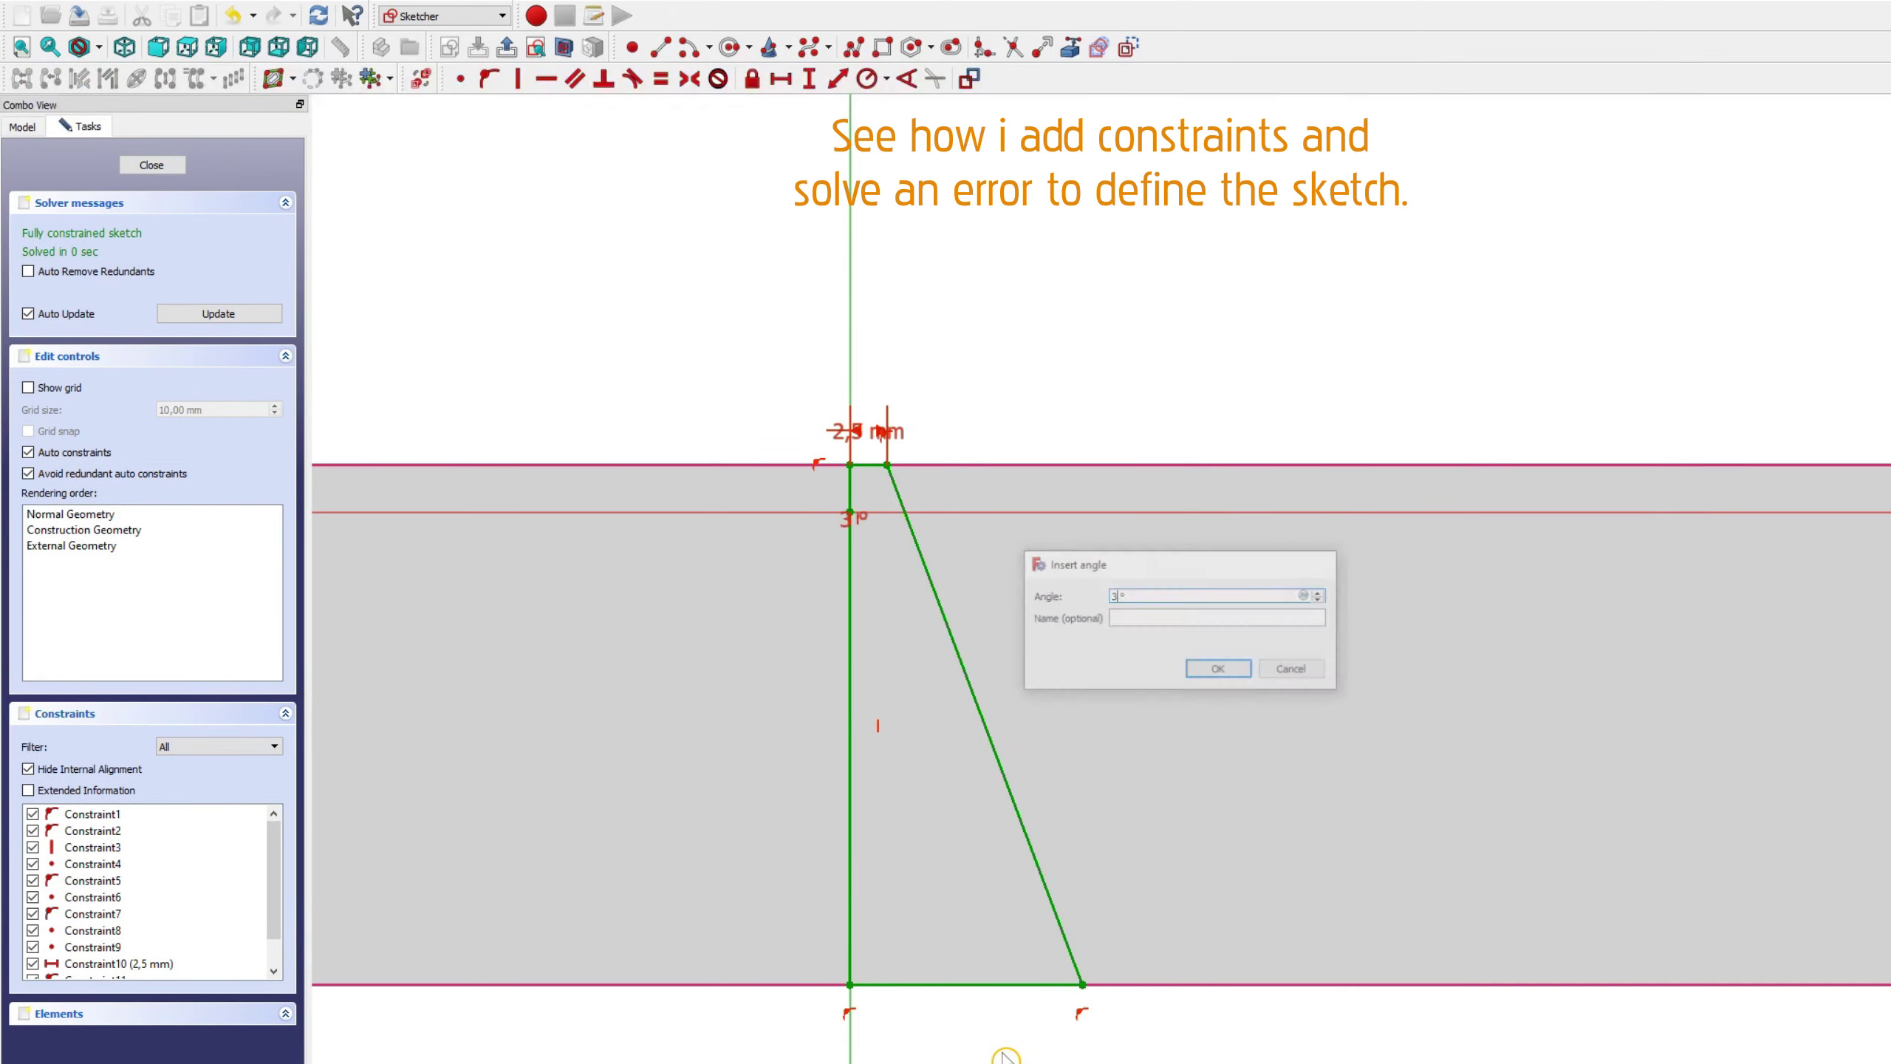
key(Return)
scroll(1129, 637, down, 3)
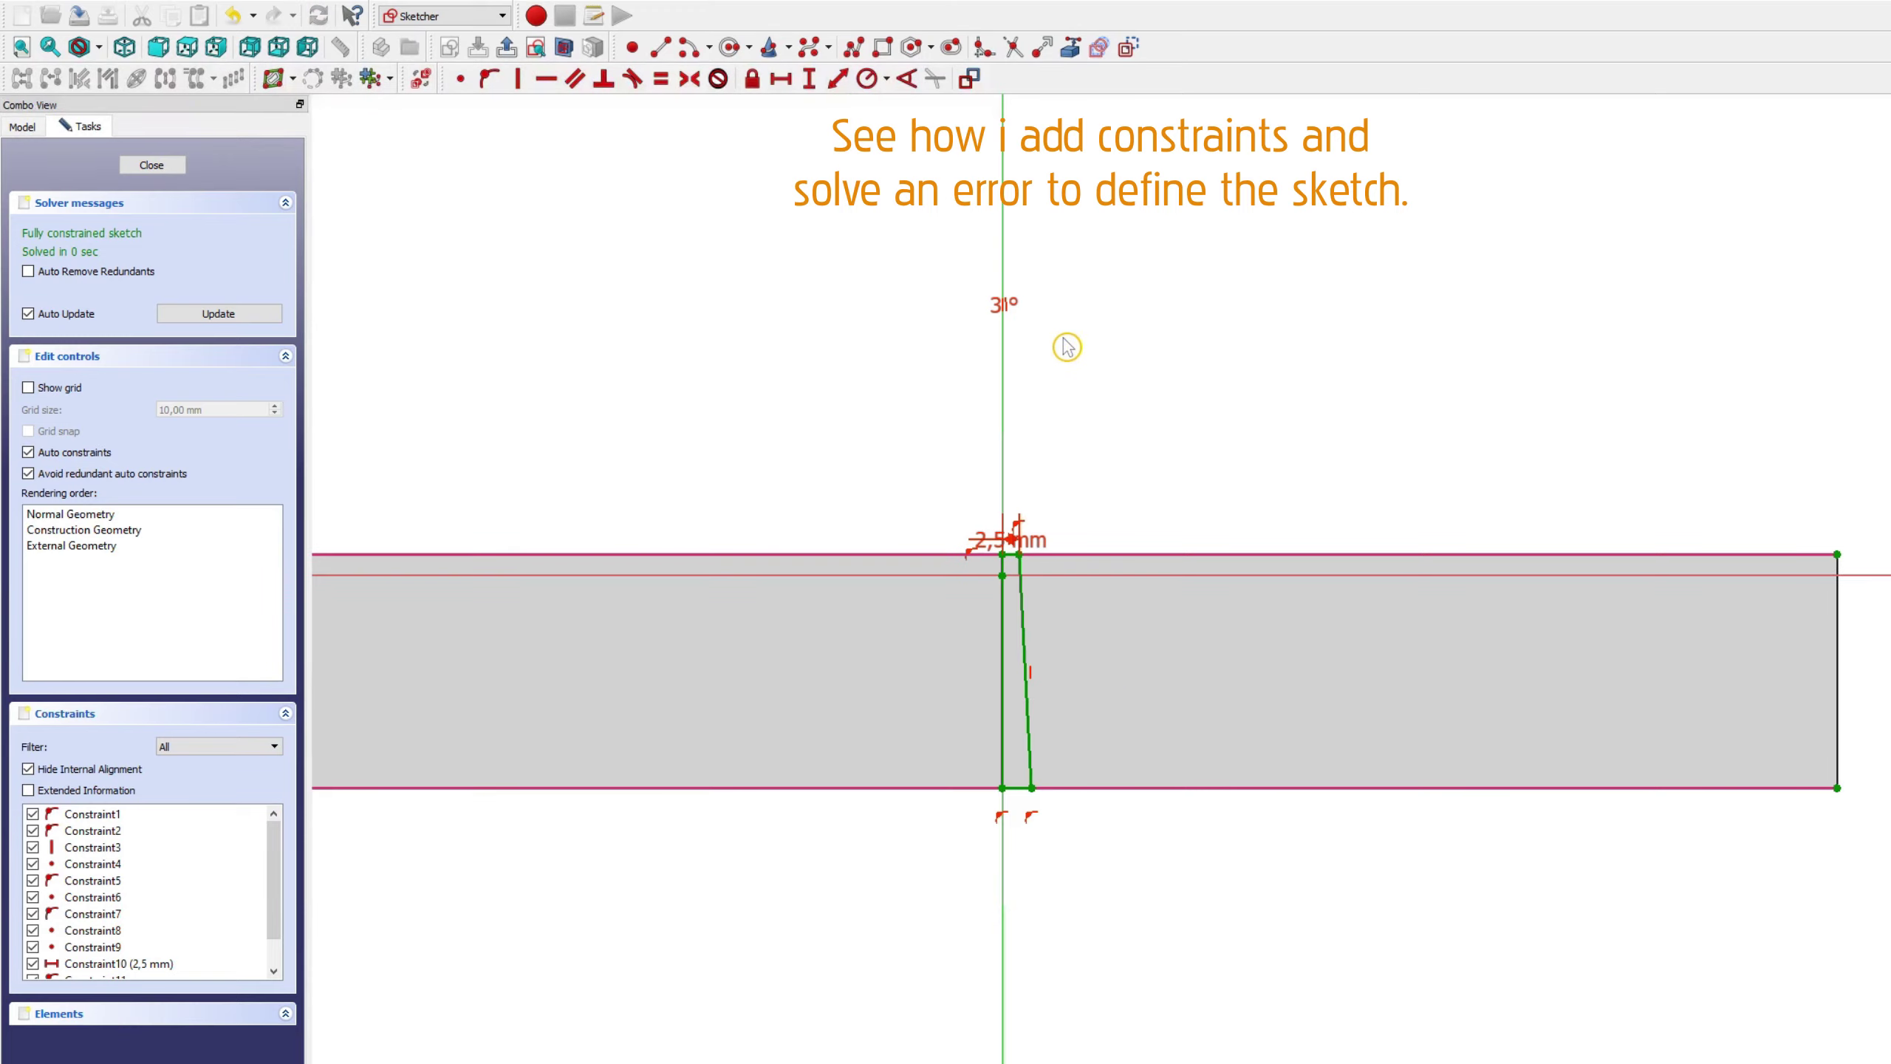
scroll(1009, 843, up, 4)
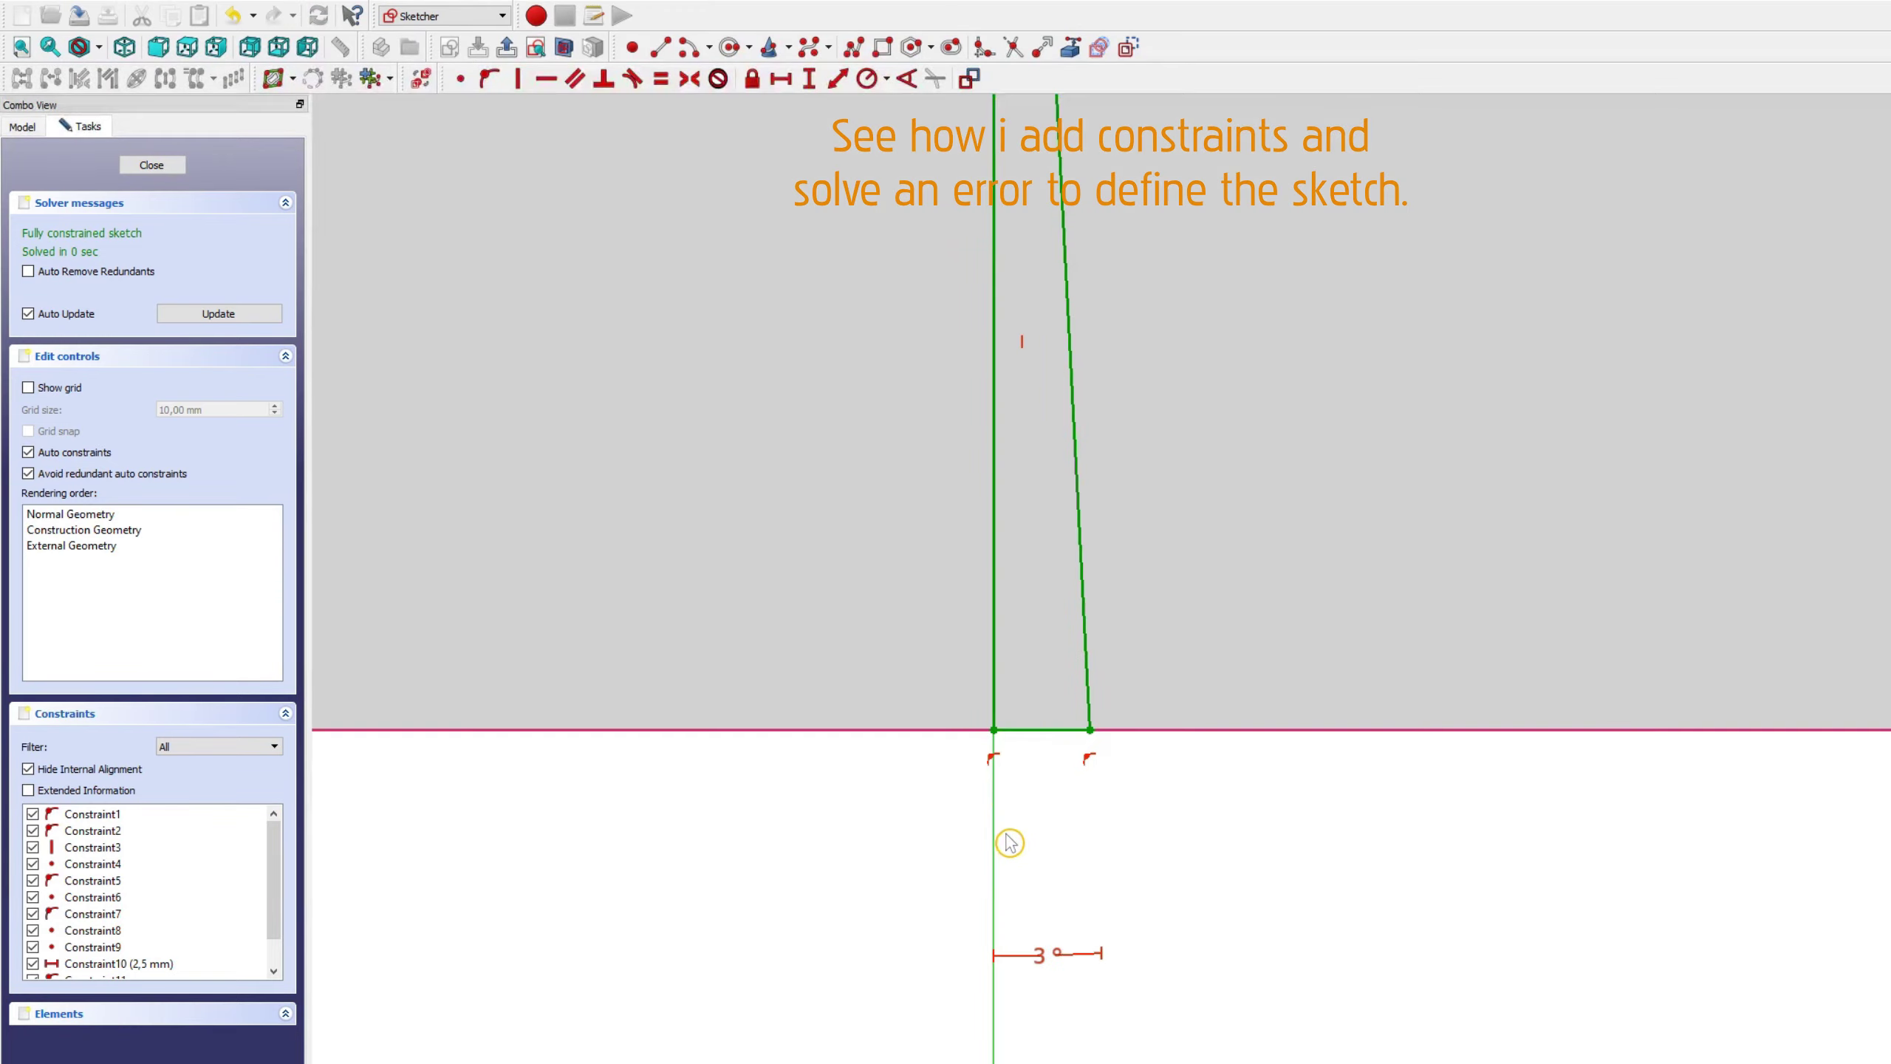
scroll(1053, 841, down, 2)
scroll(1237, 924, down, 1)
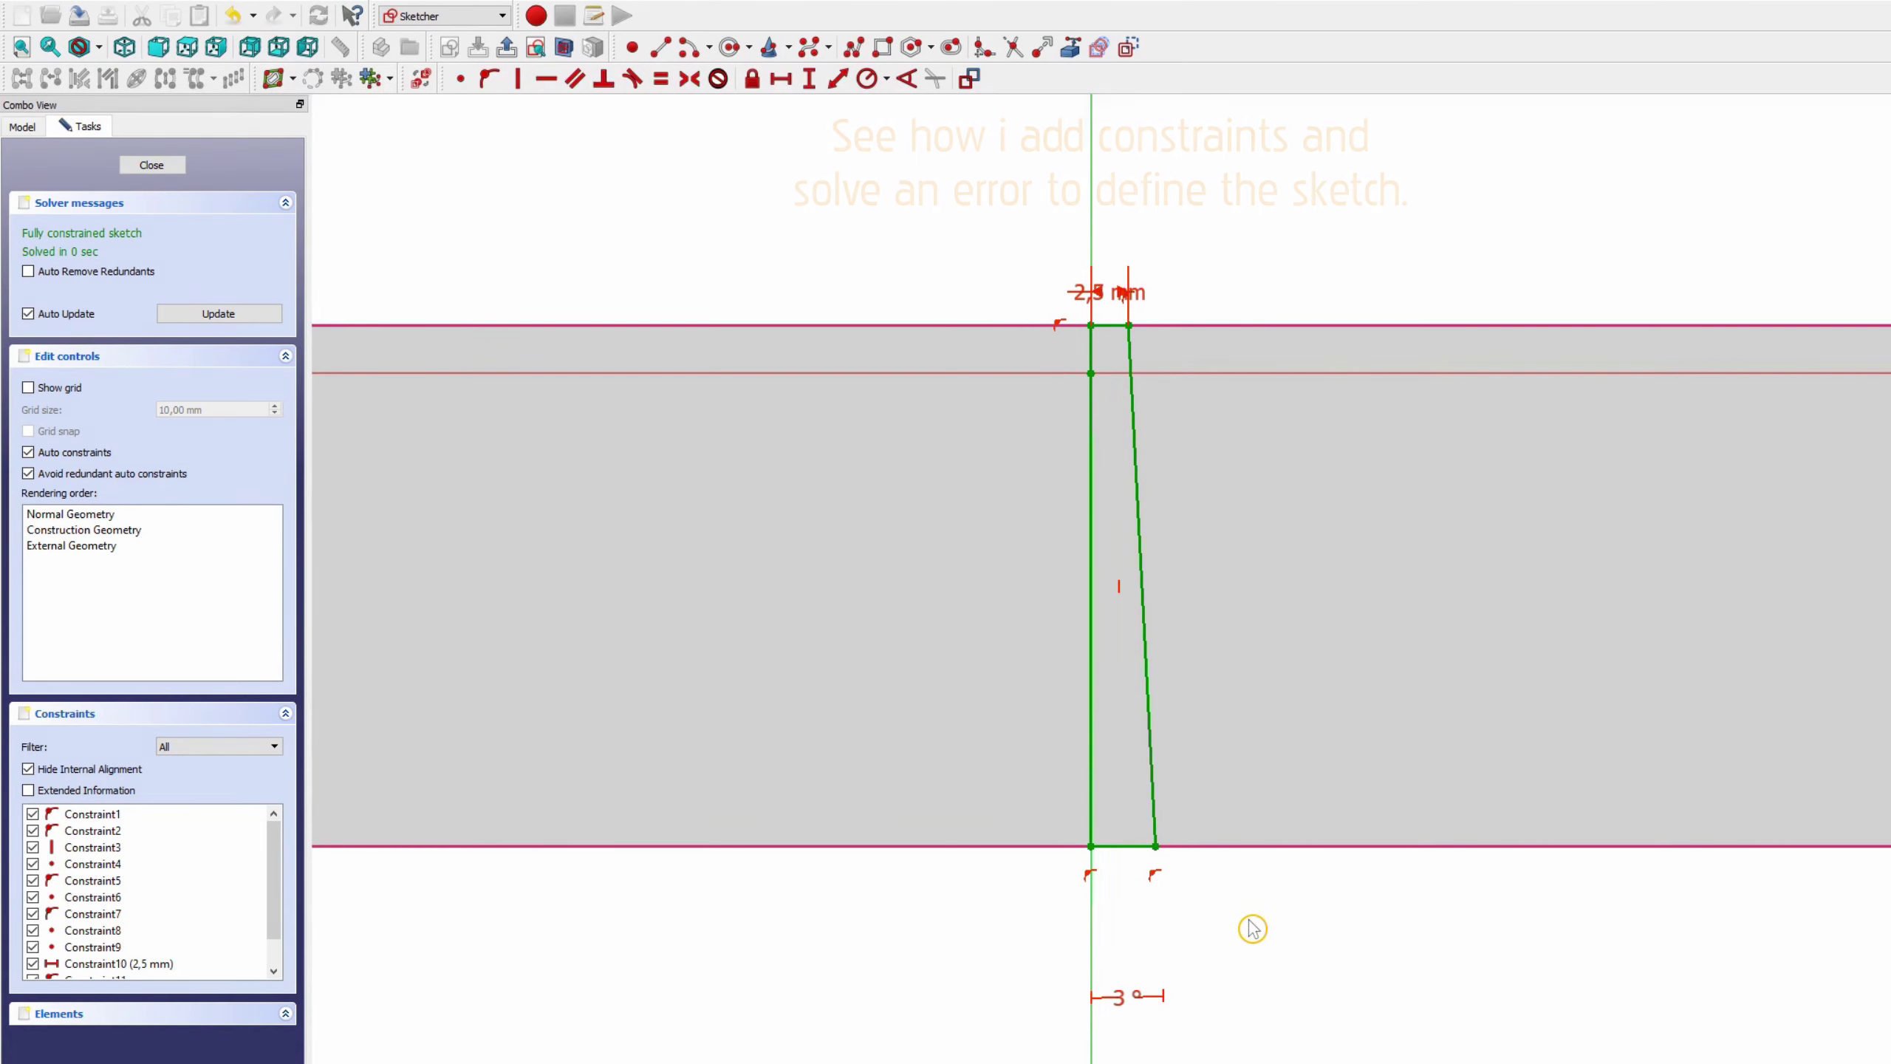
Step: Groove the tapered profile 360° around the vertical sketch axis into the mold block
click(510, 51)
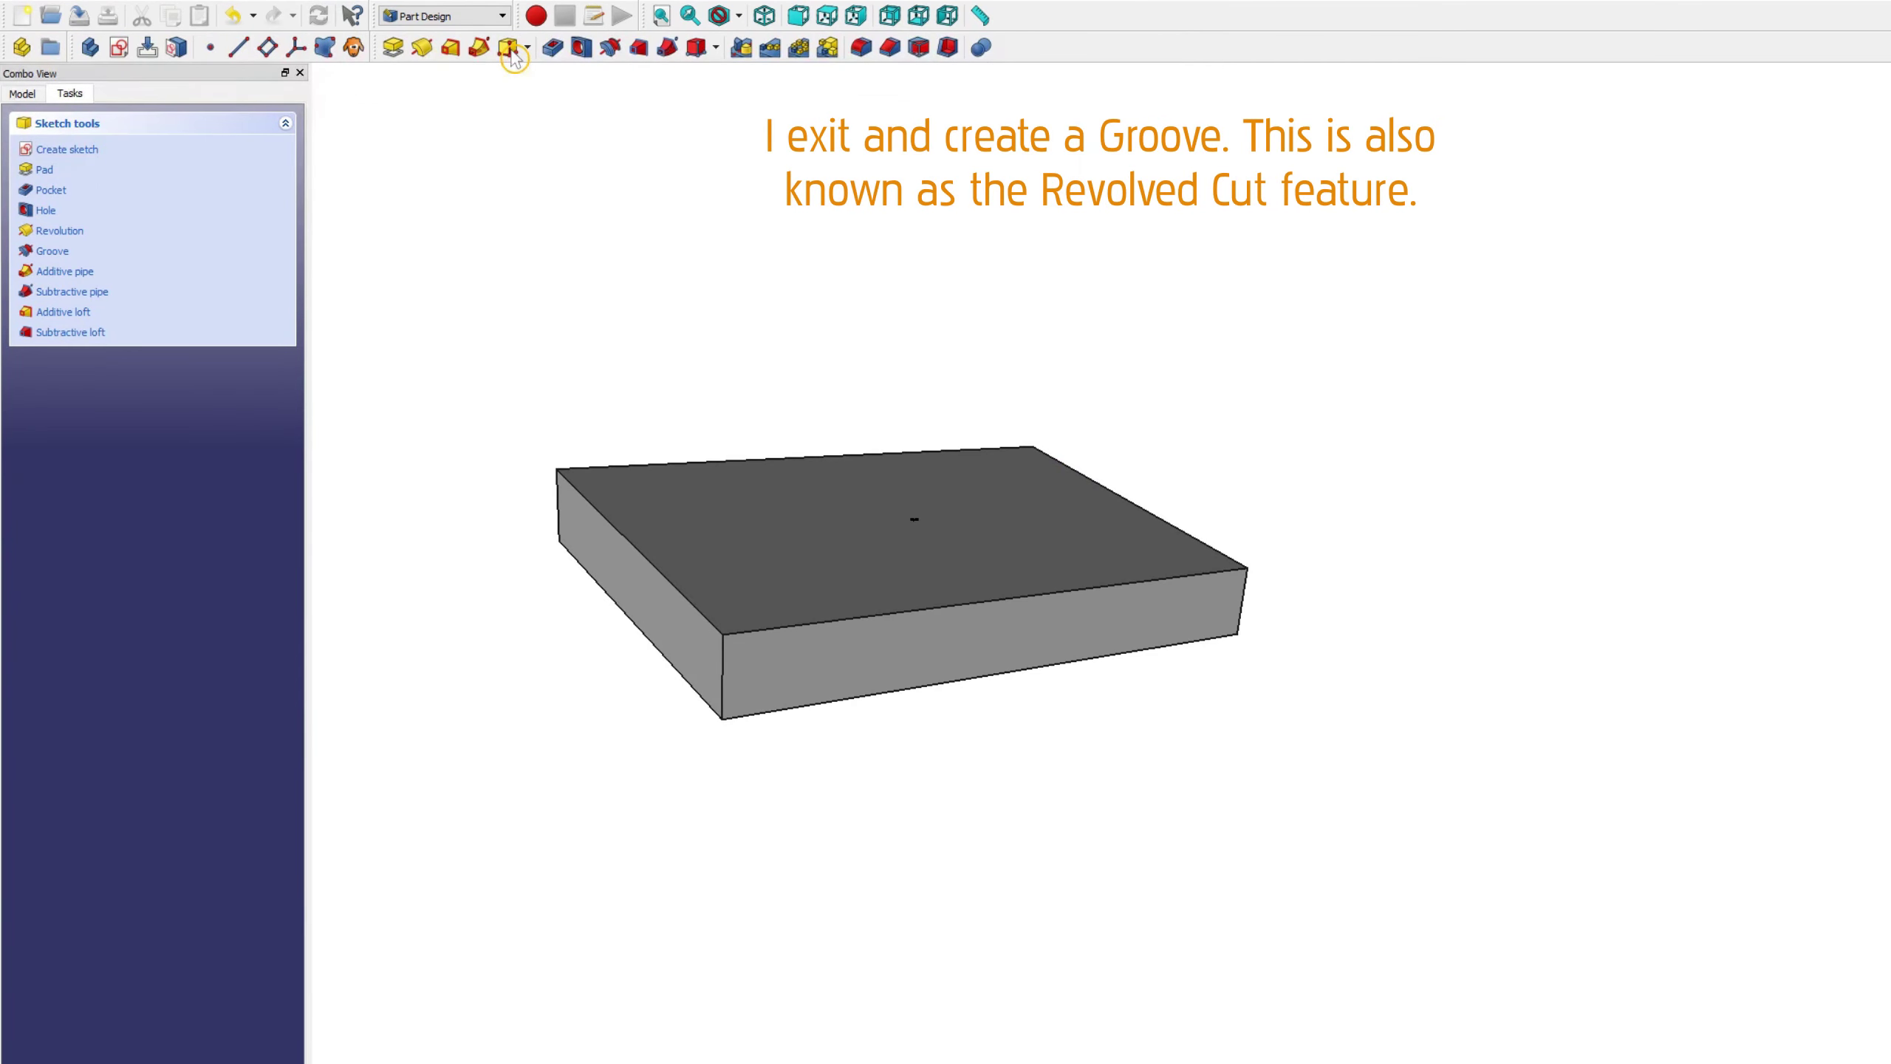
scroll(912, 529, up, 5)
scroll(751, 249, up, 1)
scroll(834, 249, up, 1)
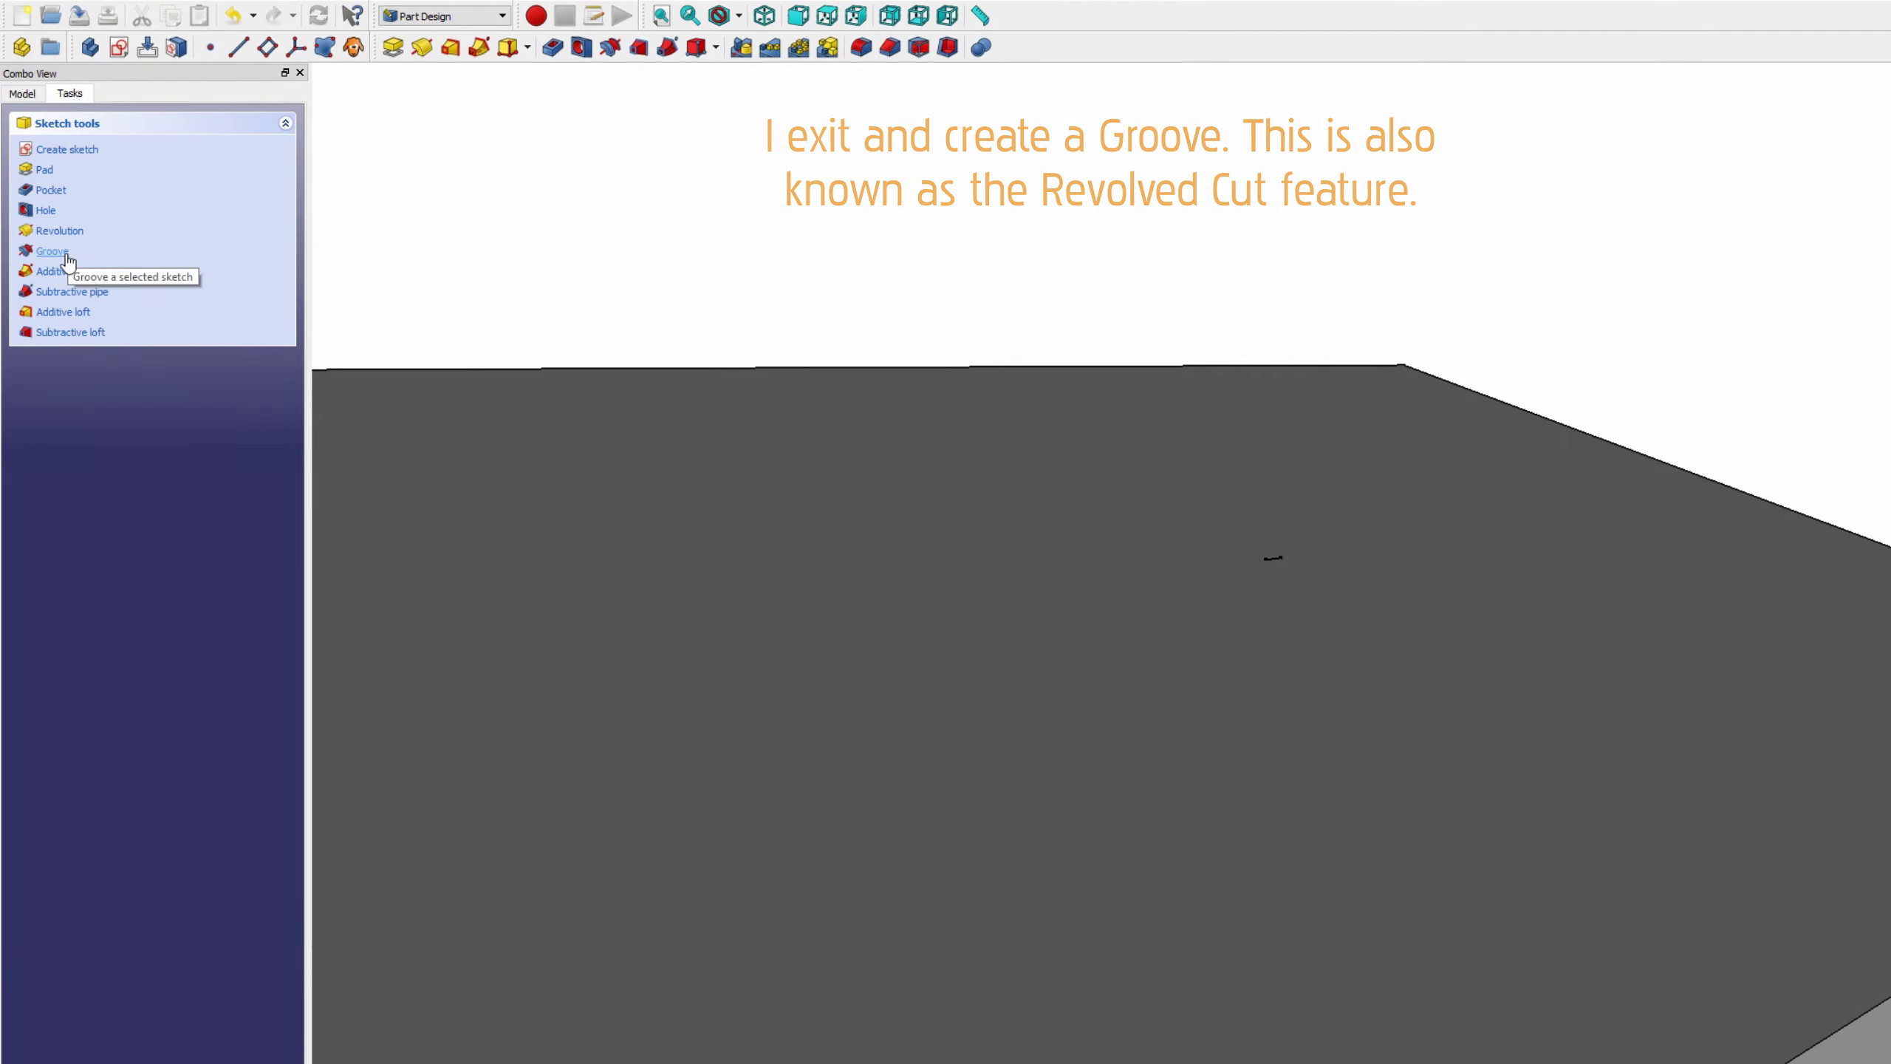
click(67, 257)
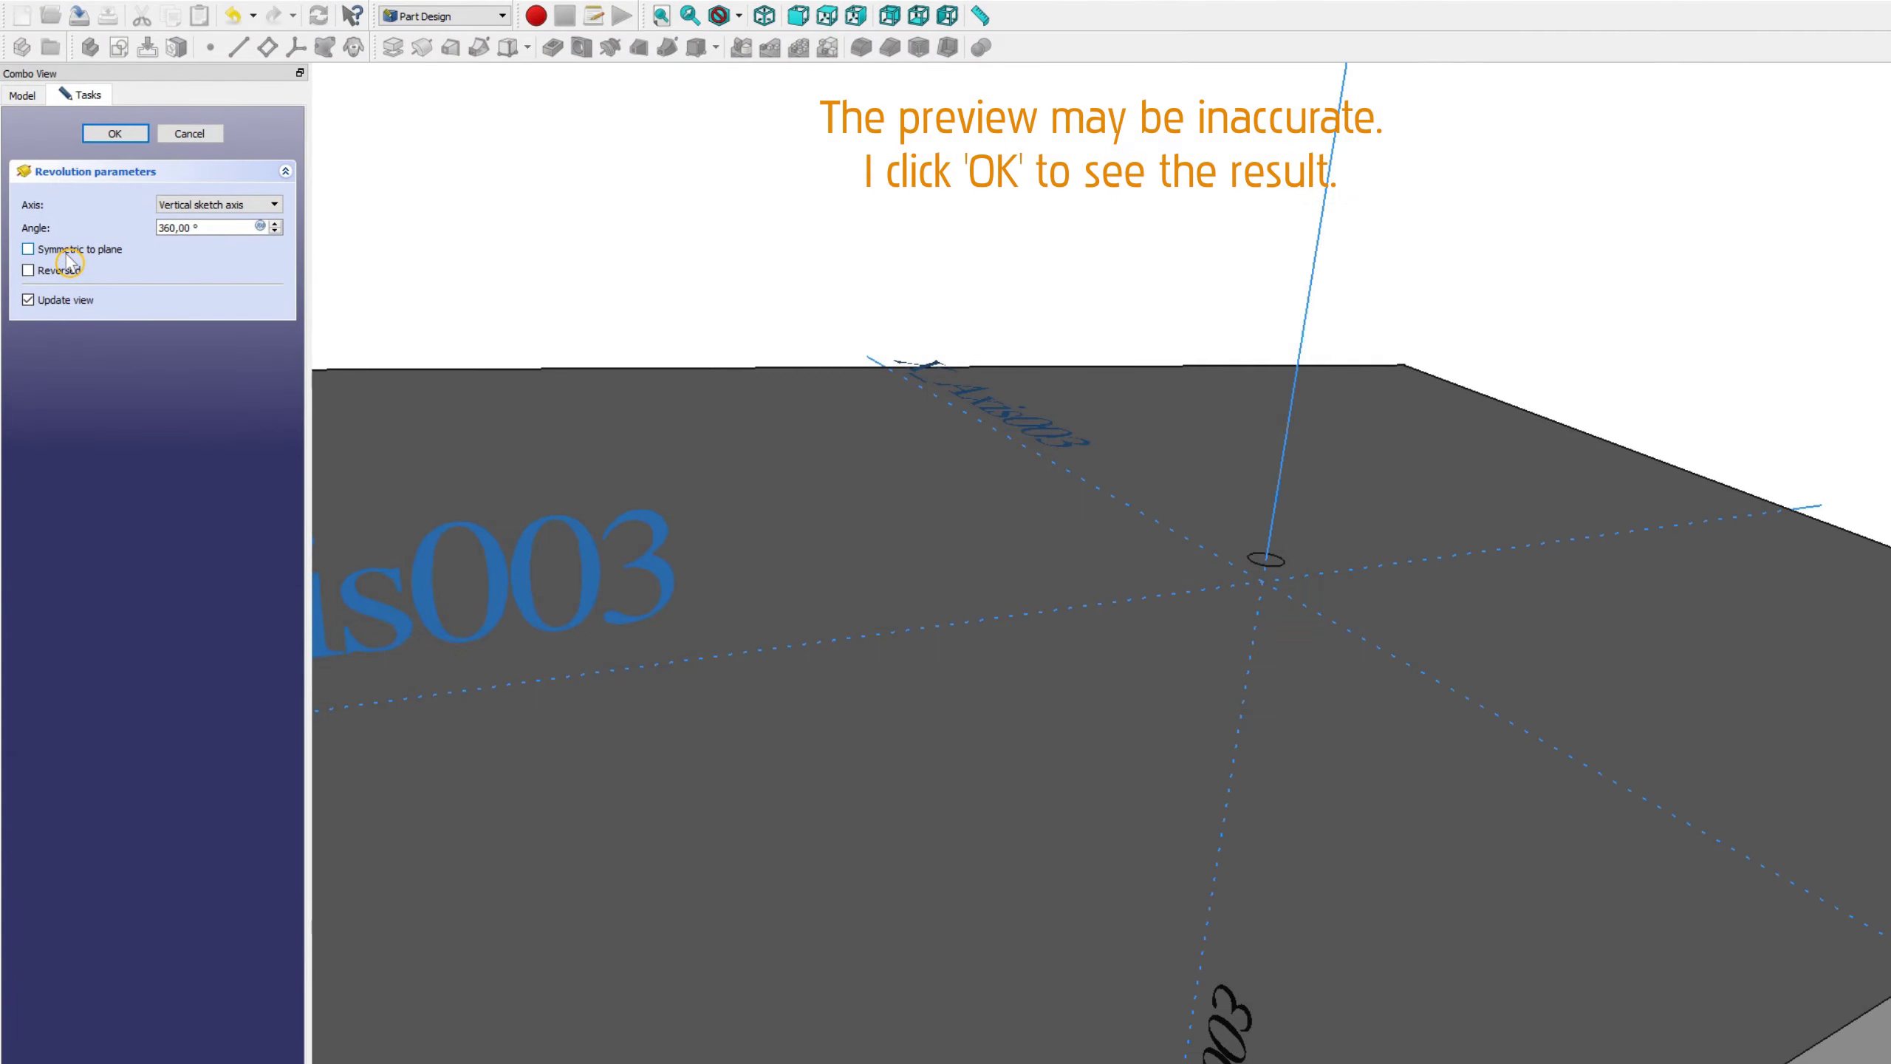
scroll(967, 596, down, 5)
scroll(675, 486, down, 3)
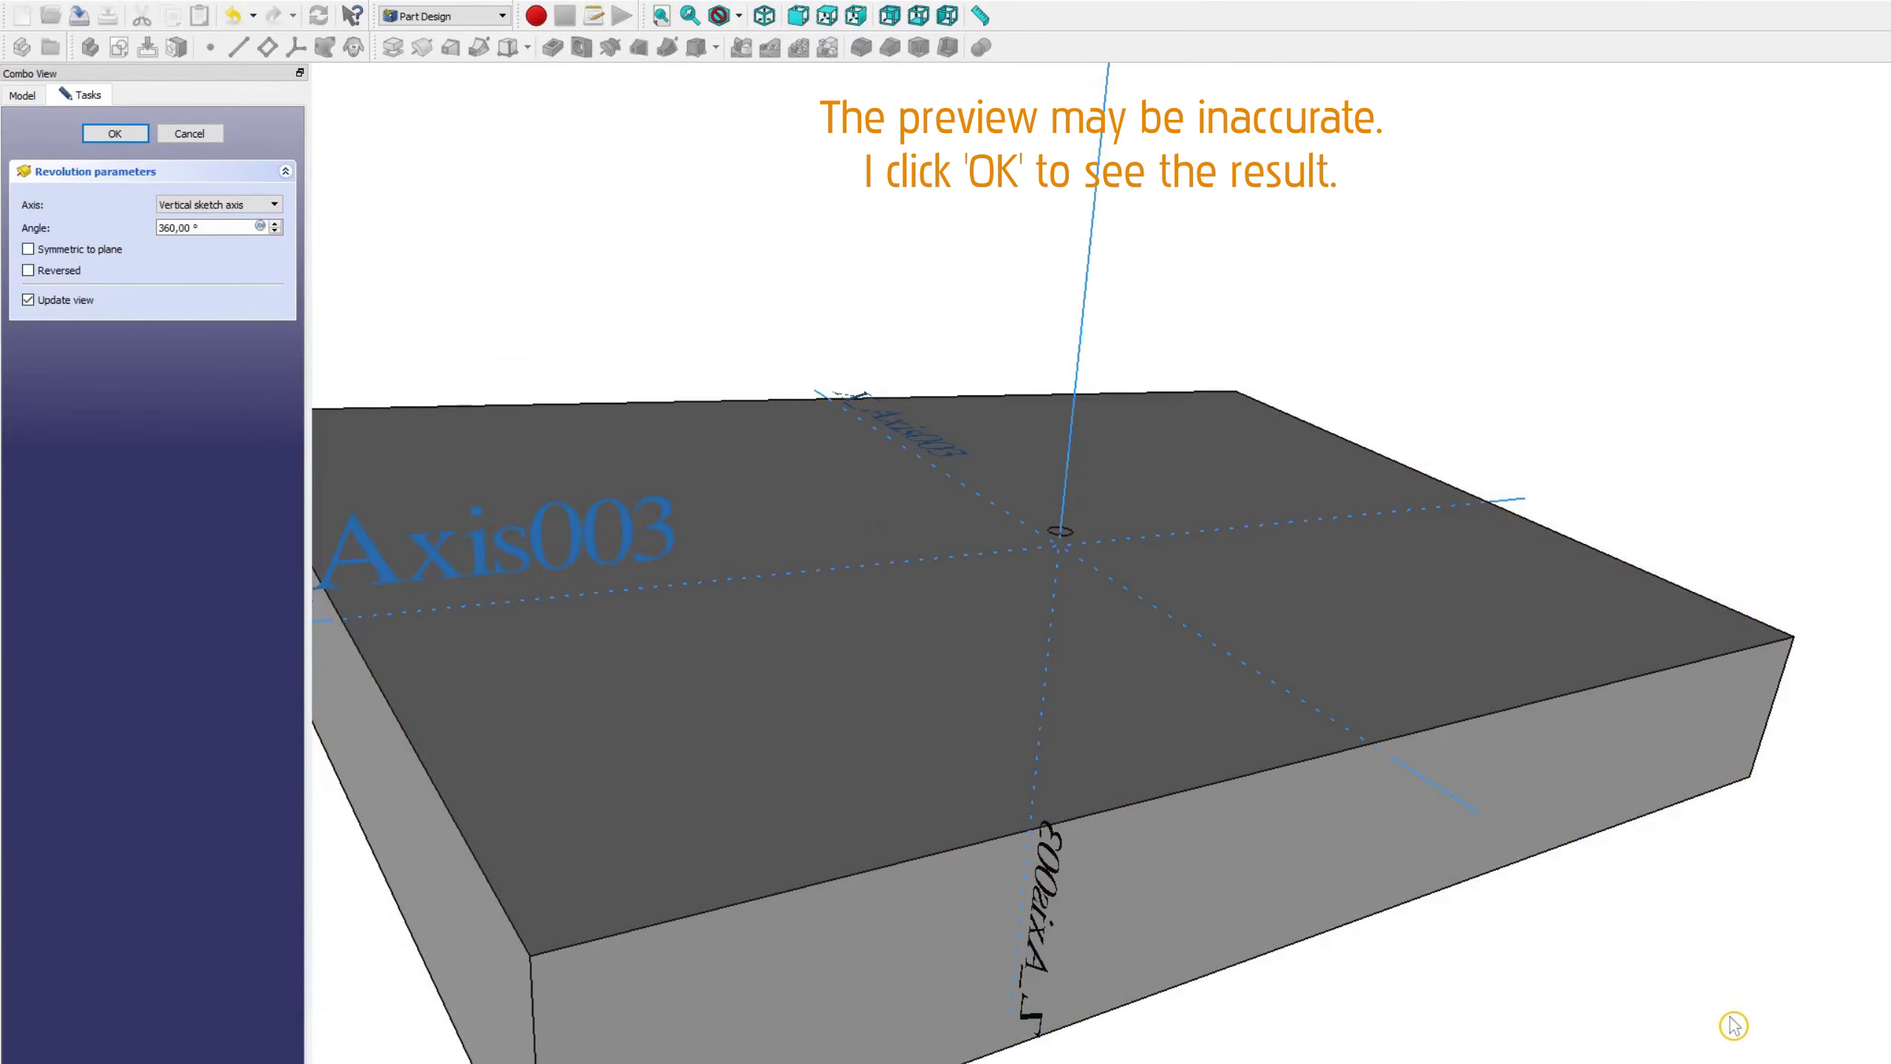
mouse_move(1716, 1026)
middle_down()
mouse_move(1645, 855)
mouse_move(1638, 782)
mouse_move(1616, 773)
middle_up()
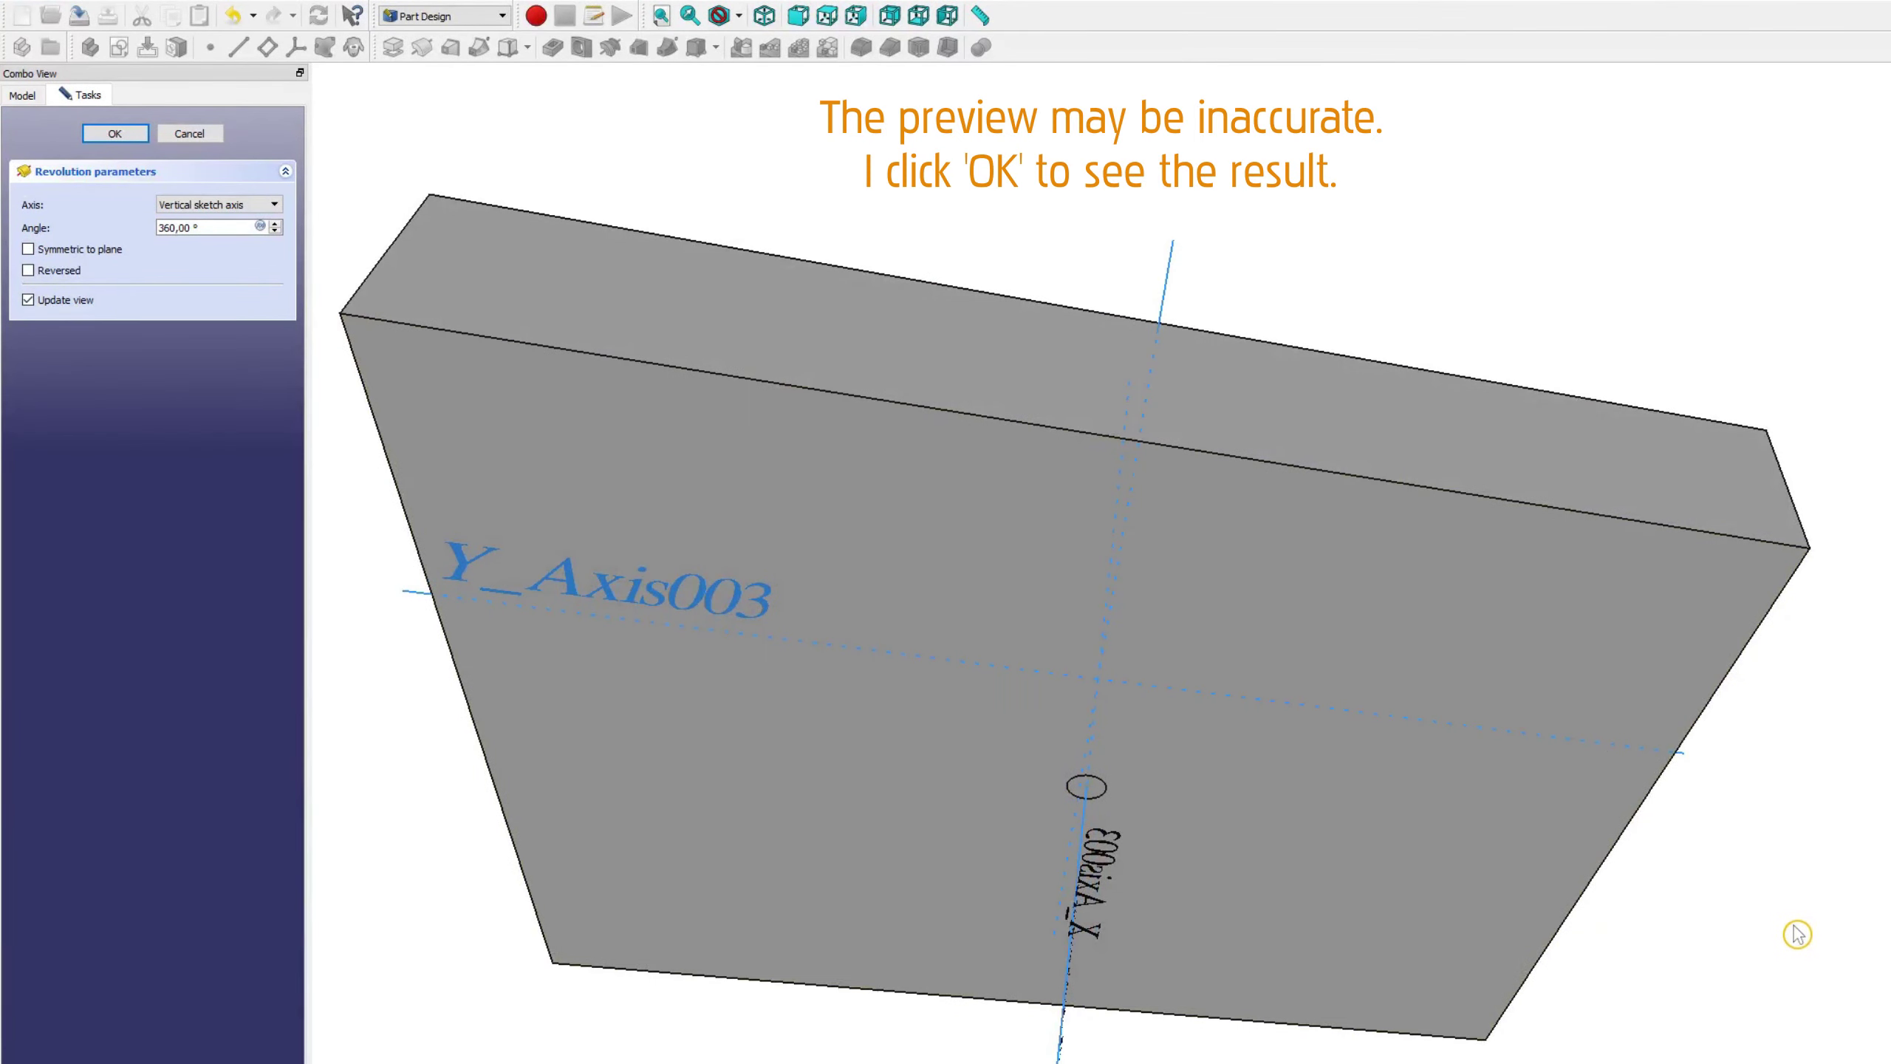
mouse_move(1794, 933)
middle_down()
mouse_move(1794, 646)
mouse_move(1734, 650)
mouse_move(1688, 684)
middle_up()
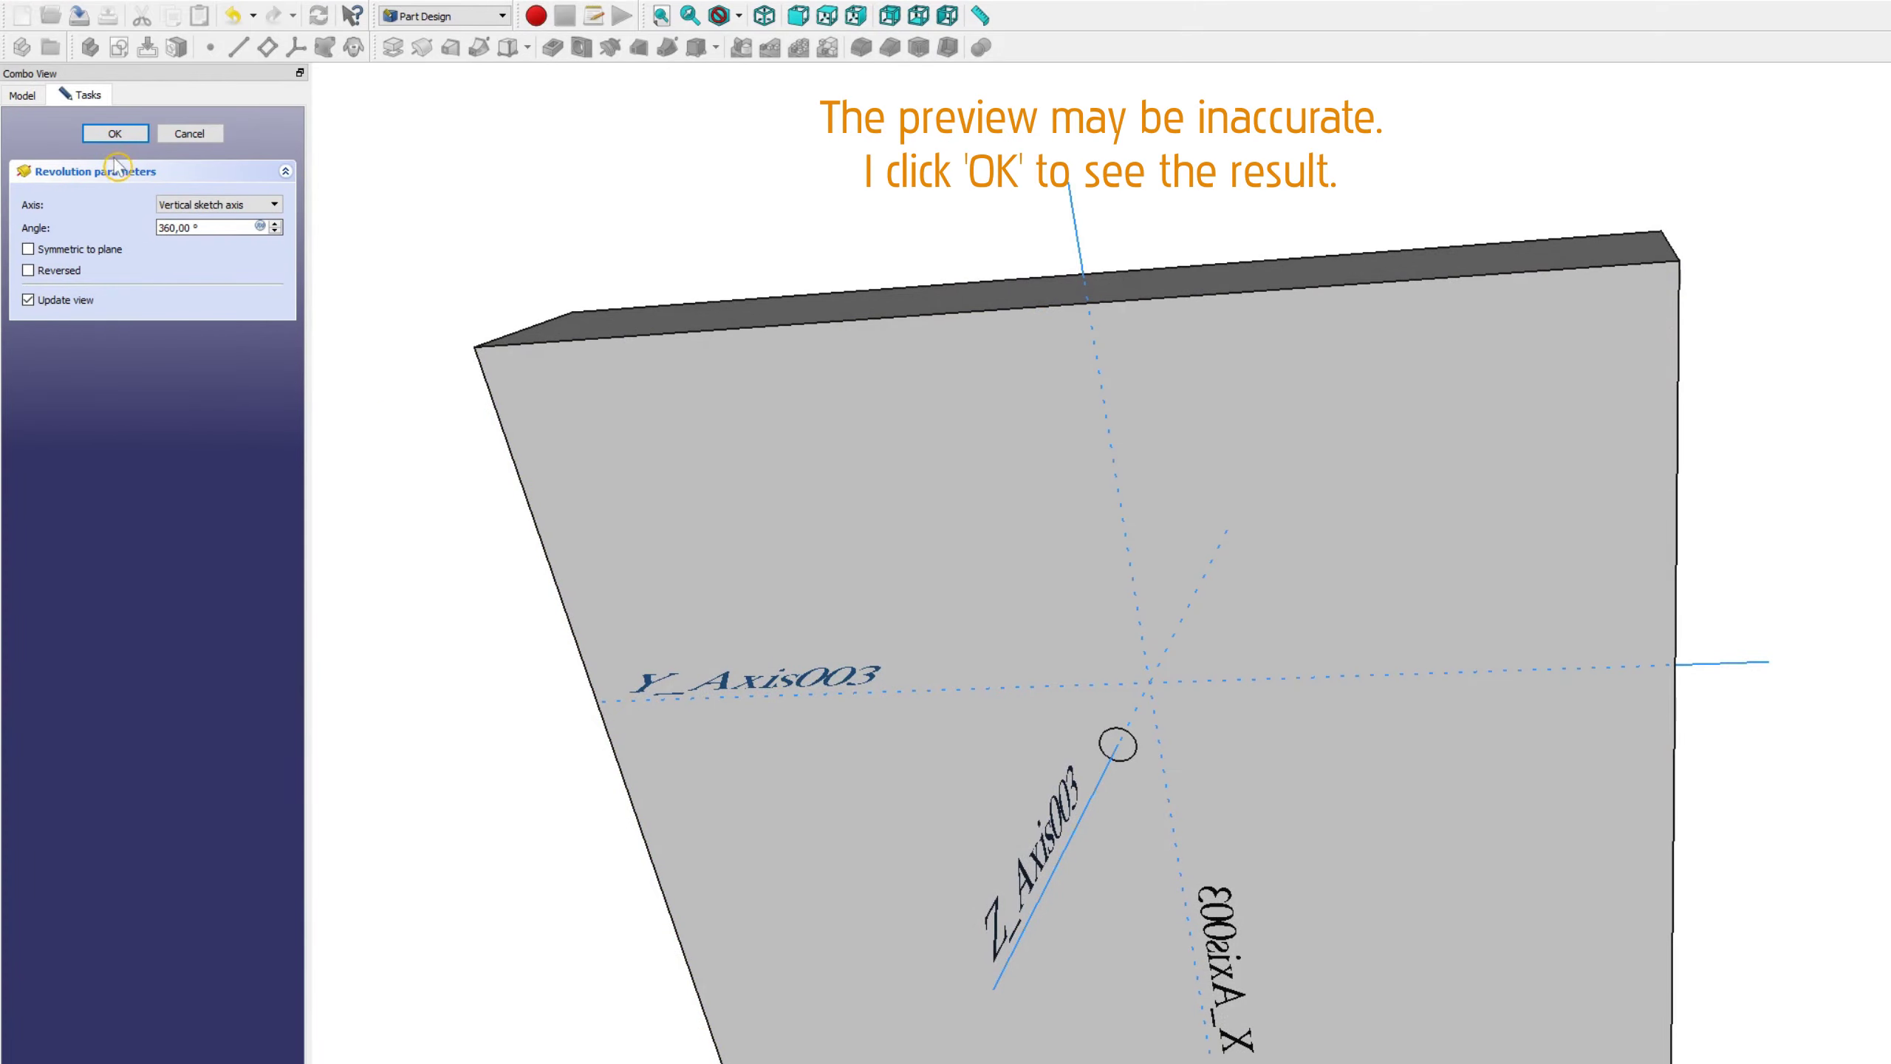
click(115, 135)
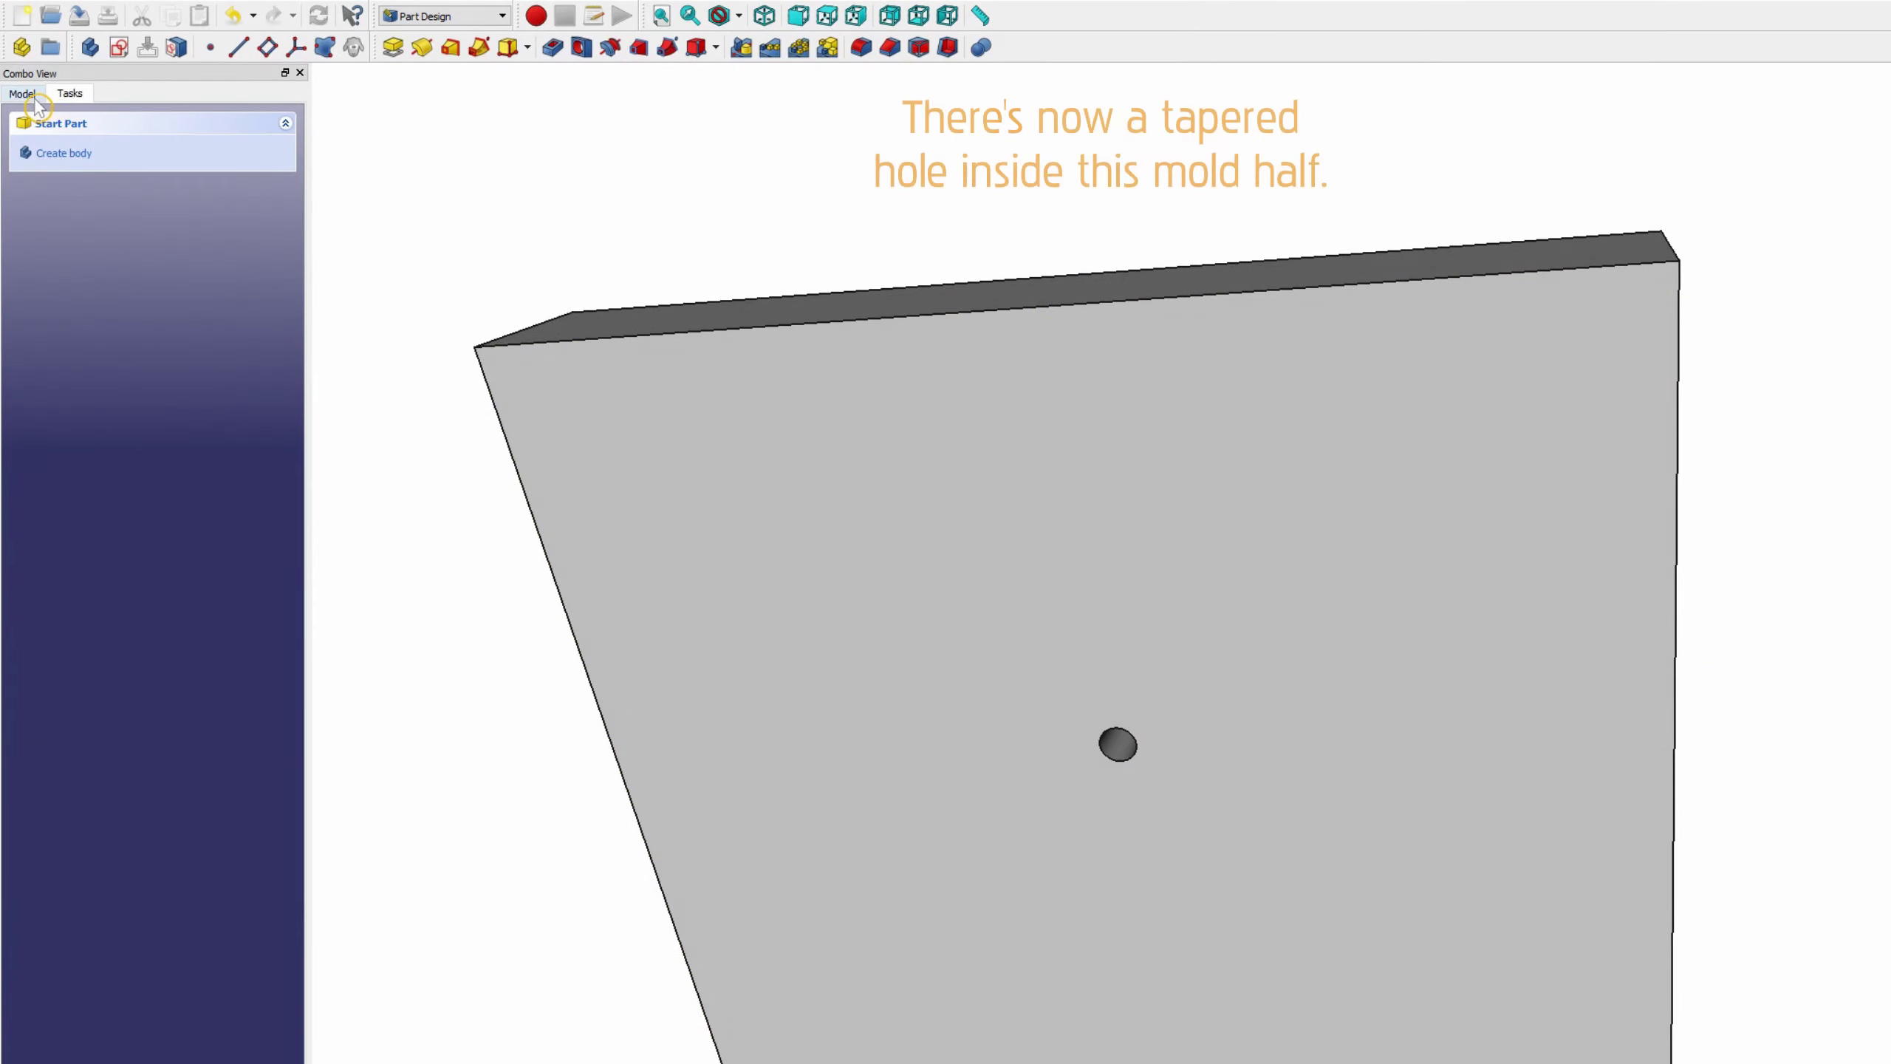
mouse_move(640, 684)
middle_down()
mouse_move(1173, 722)
mouse_move(1195, 662)
mouse_move(1175, 838)
mouse_move(1068, 303)
mouse_move(1232, 675)
mouse_move(1107, 755)
mouse_move(963, 540)
middle_up()
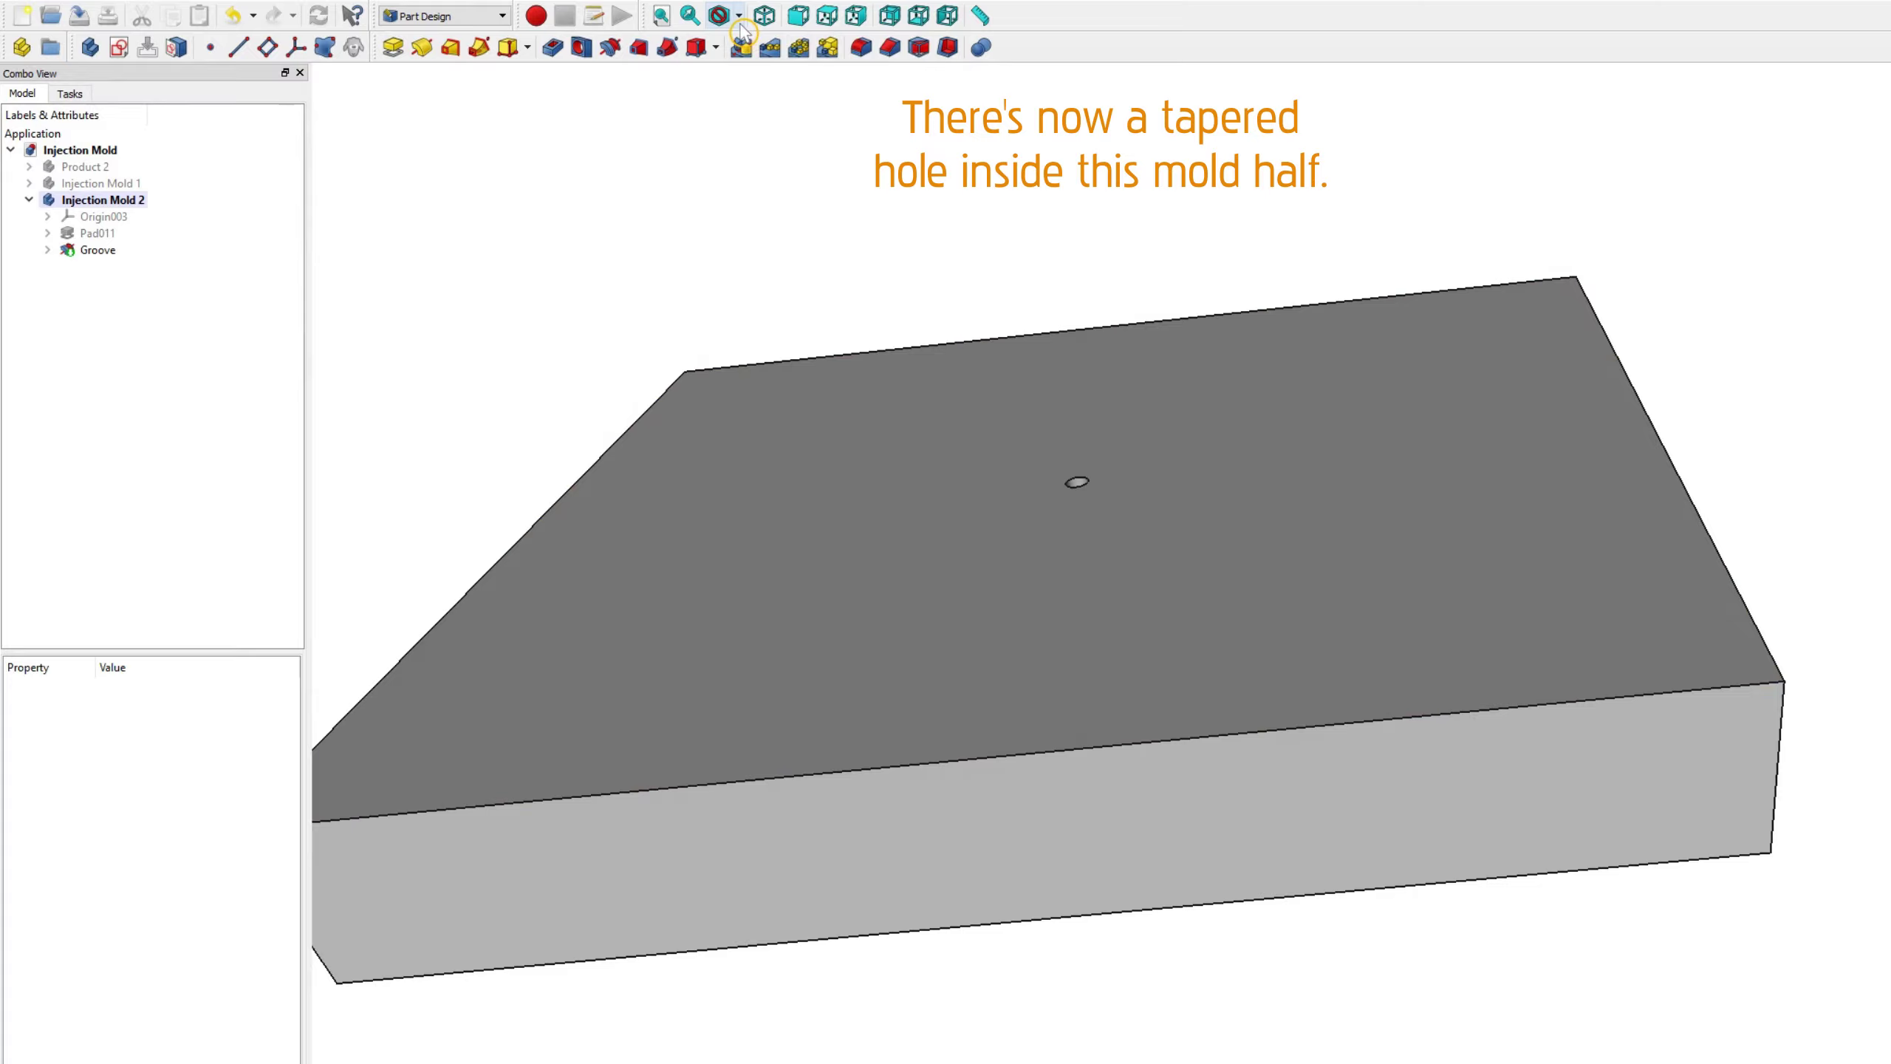
click(739, 16)
click(759, 110)
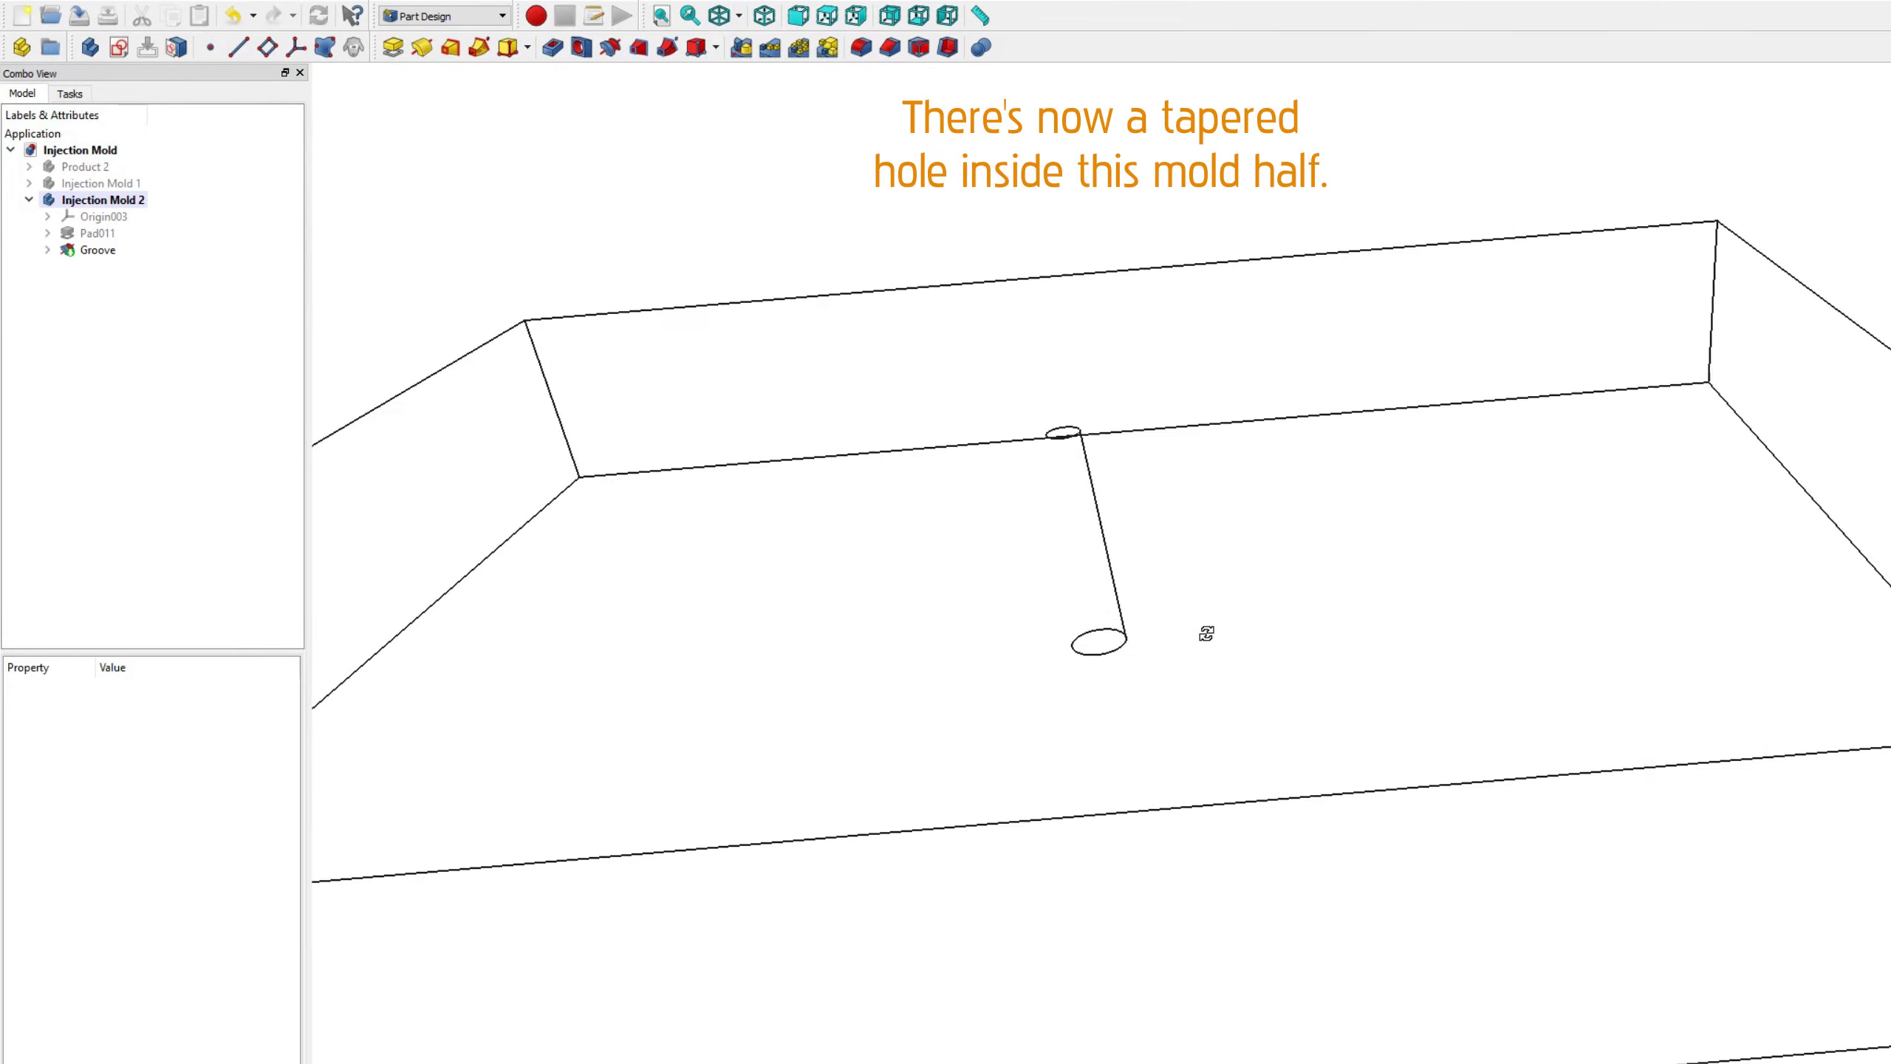
mouse_move(1206, 633)
middle_down()
mouse_move(1241, 524)
mouse_move(1191, 562)
mouse_move(1183, 596)
mouse_move(1235, 763)
middle_up()
scroll(1182, 596, down, 2)
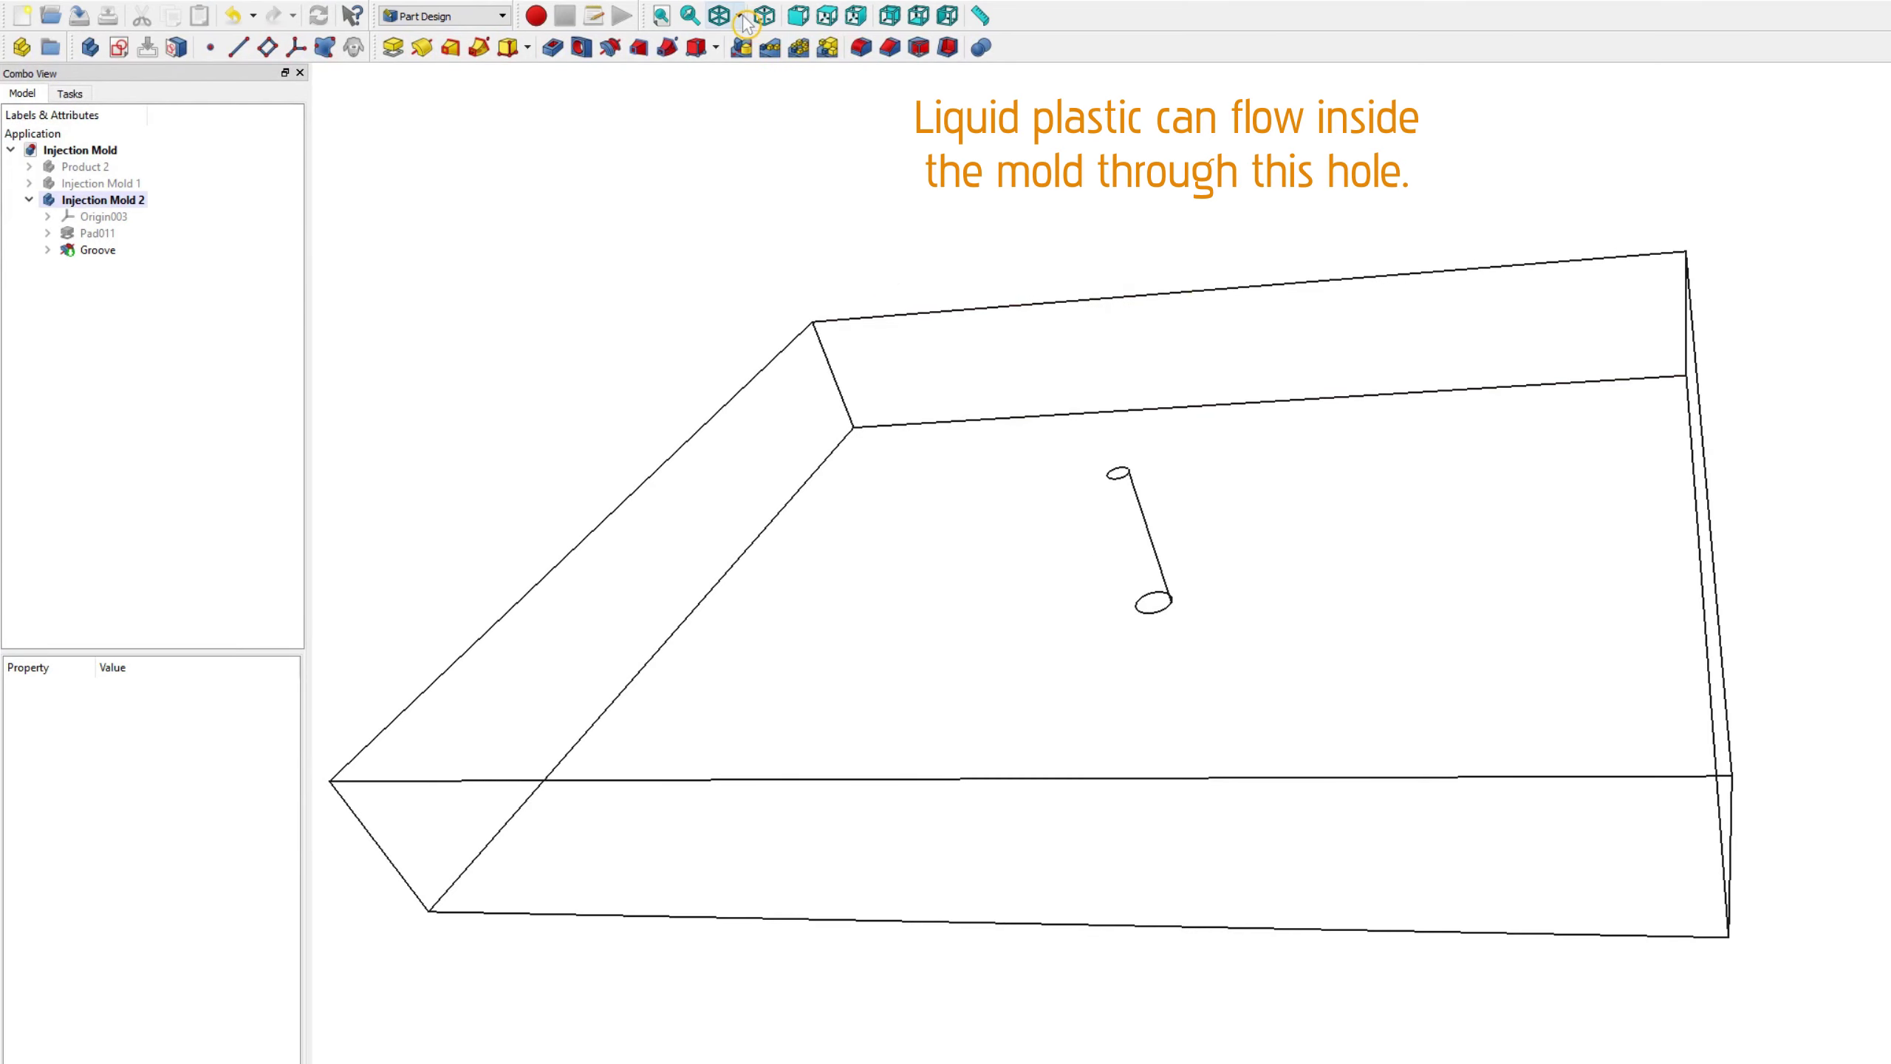
click(739, 16)
click(737, 42)
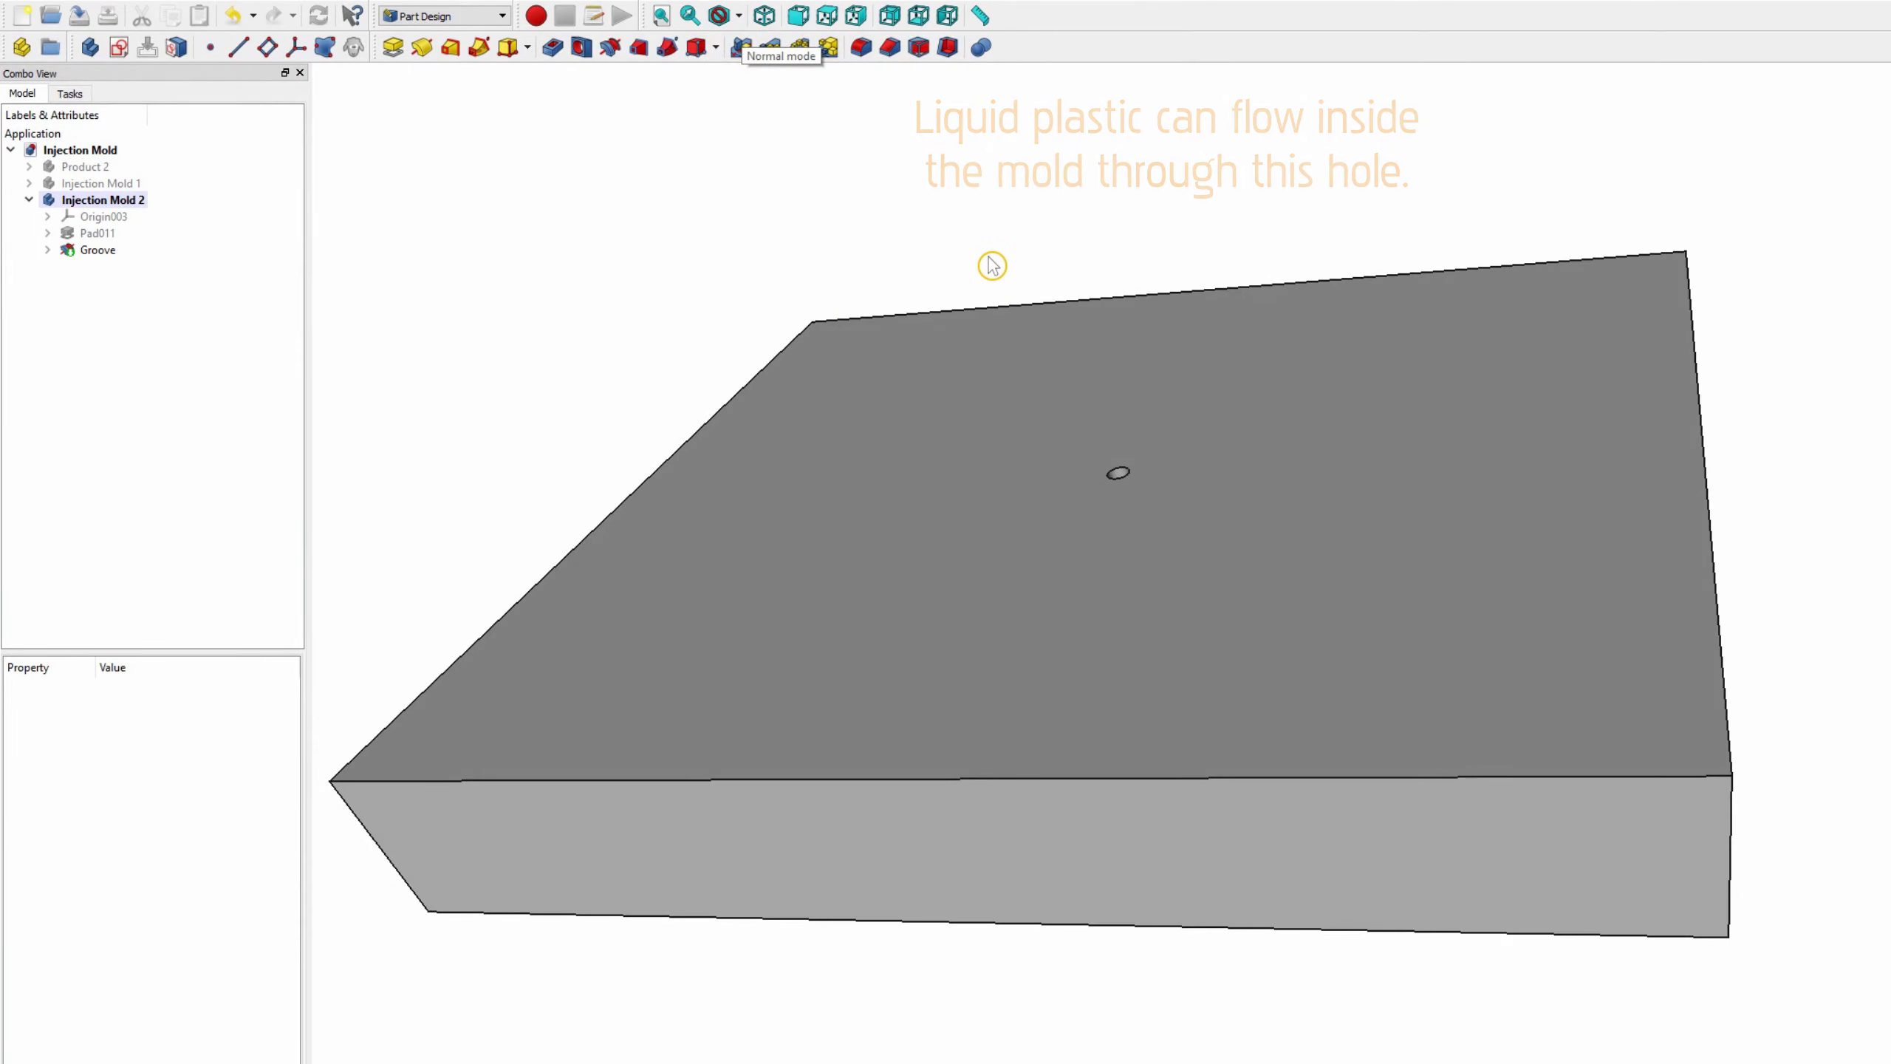
key(0)
click(1019, 649)
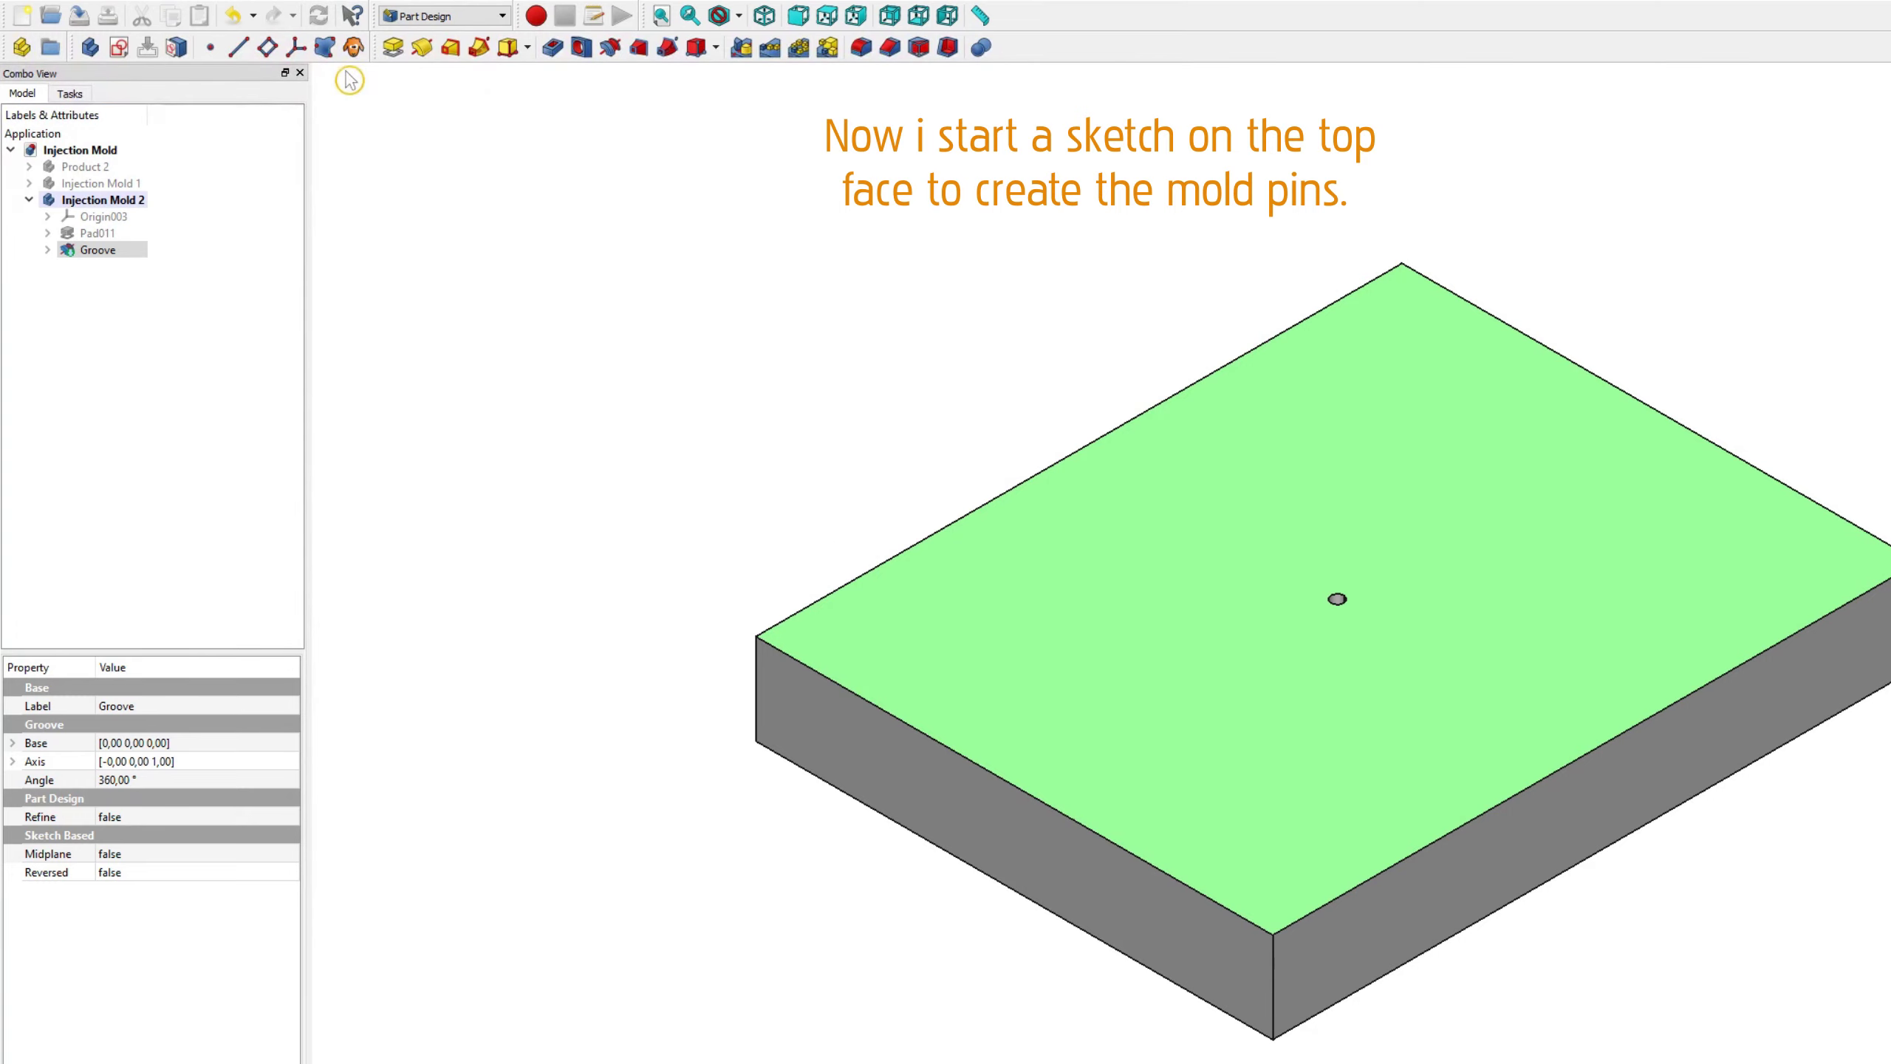
Step: Start a sketch on the top face and draw four circles near its corners
click(119, 47)
click(730, 47)
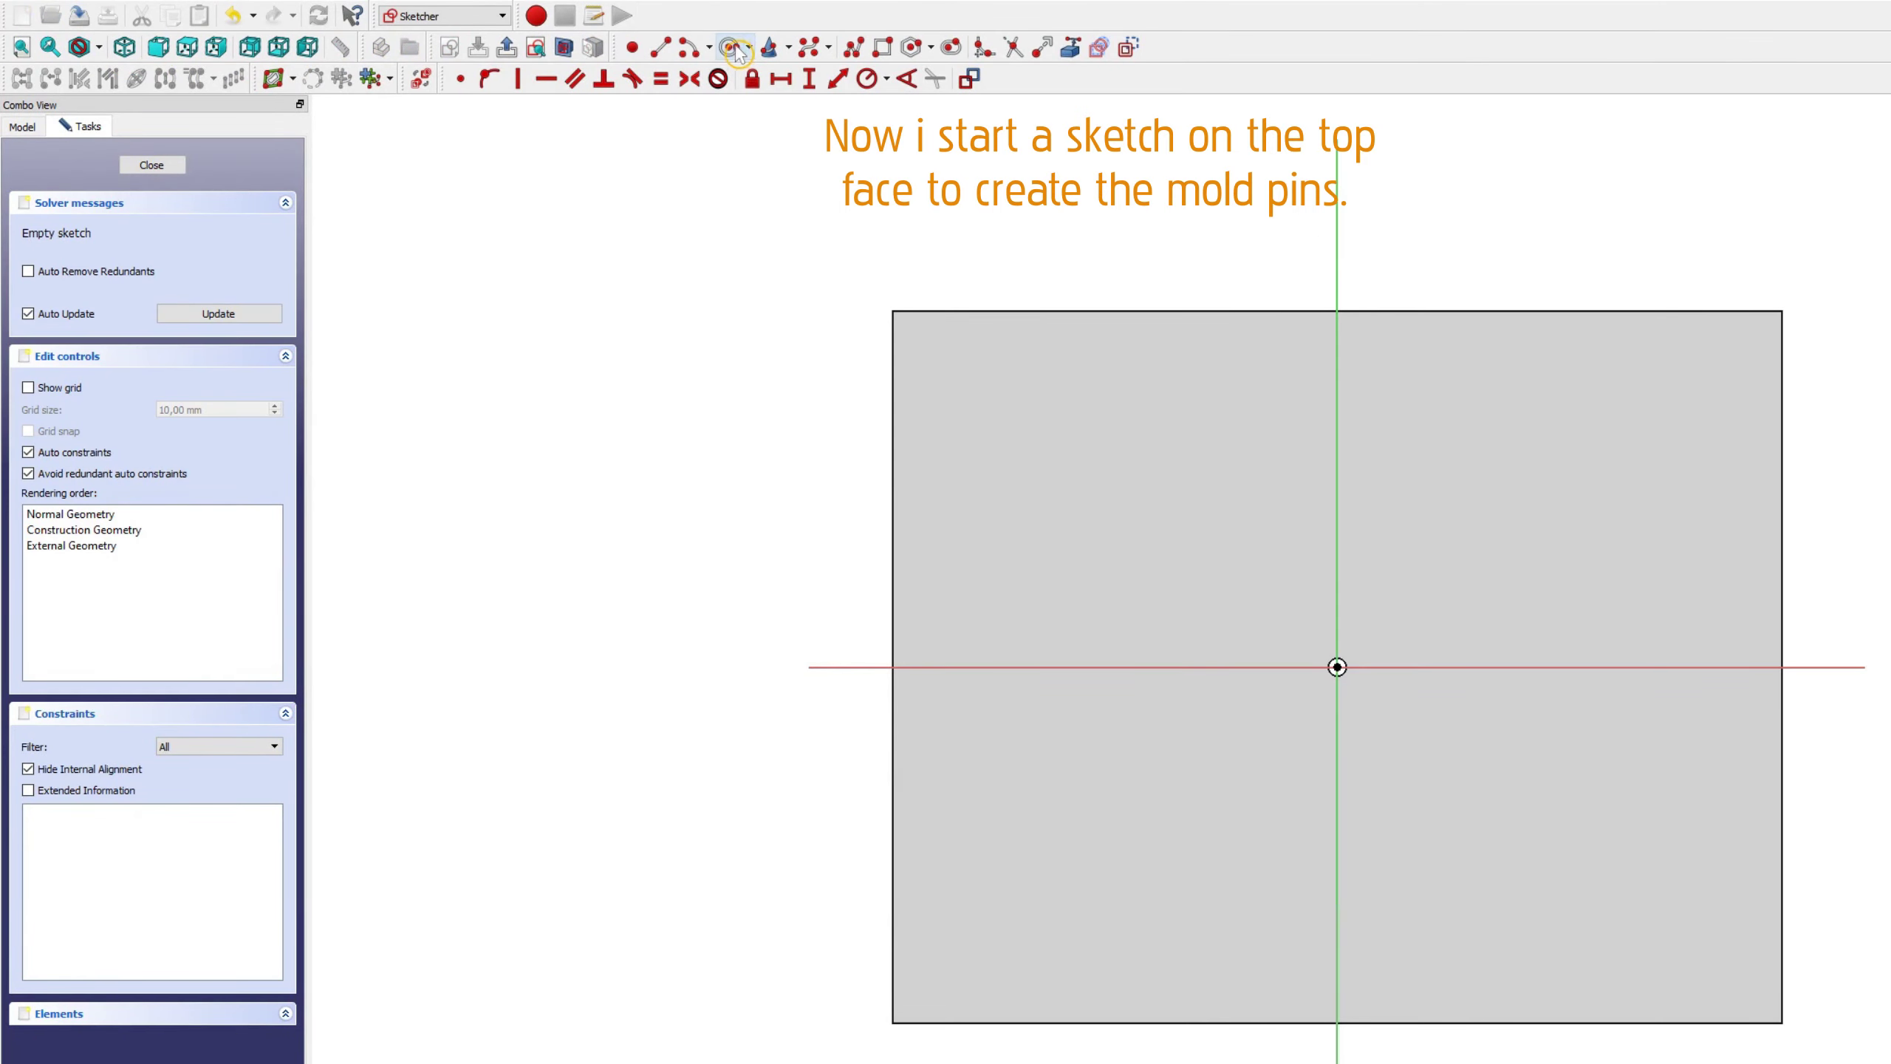
click(979, 416)
click(1009, 416)
click(985, 931)
click(1013, 931)
click(1681, 912)
click(1698, 444)
Step: Make the four circles equal and align their centres vertically and horizontally
click(1702, 407)
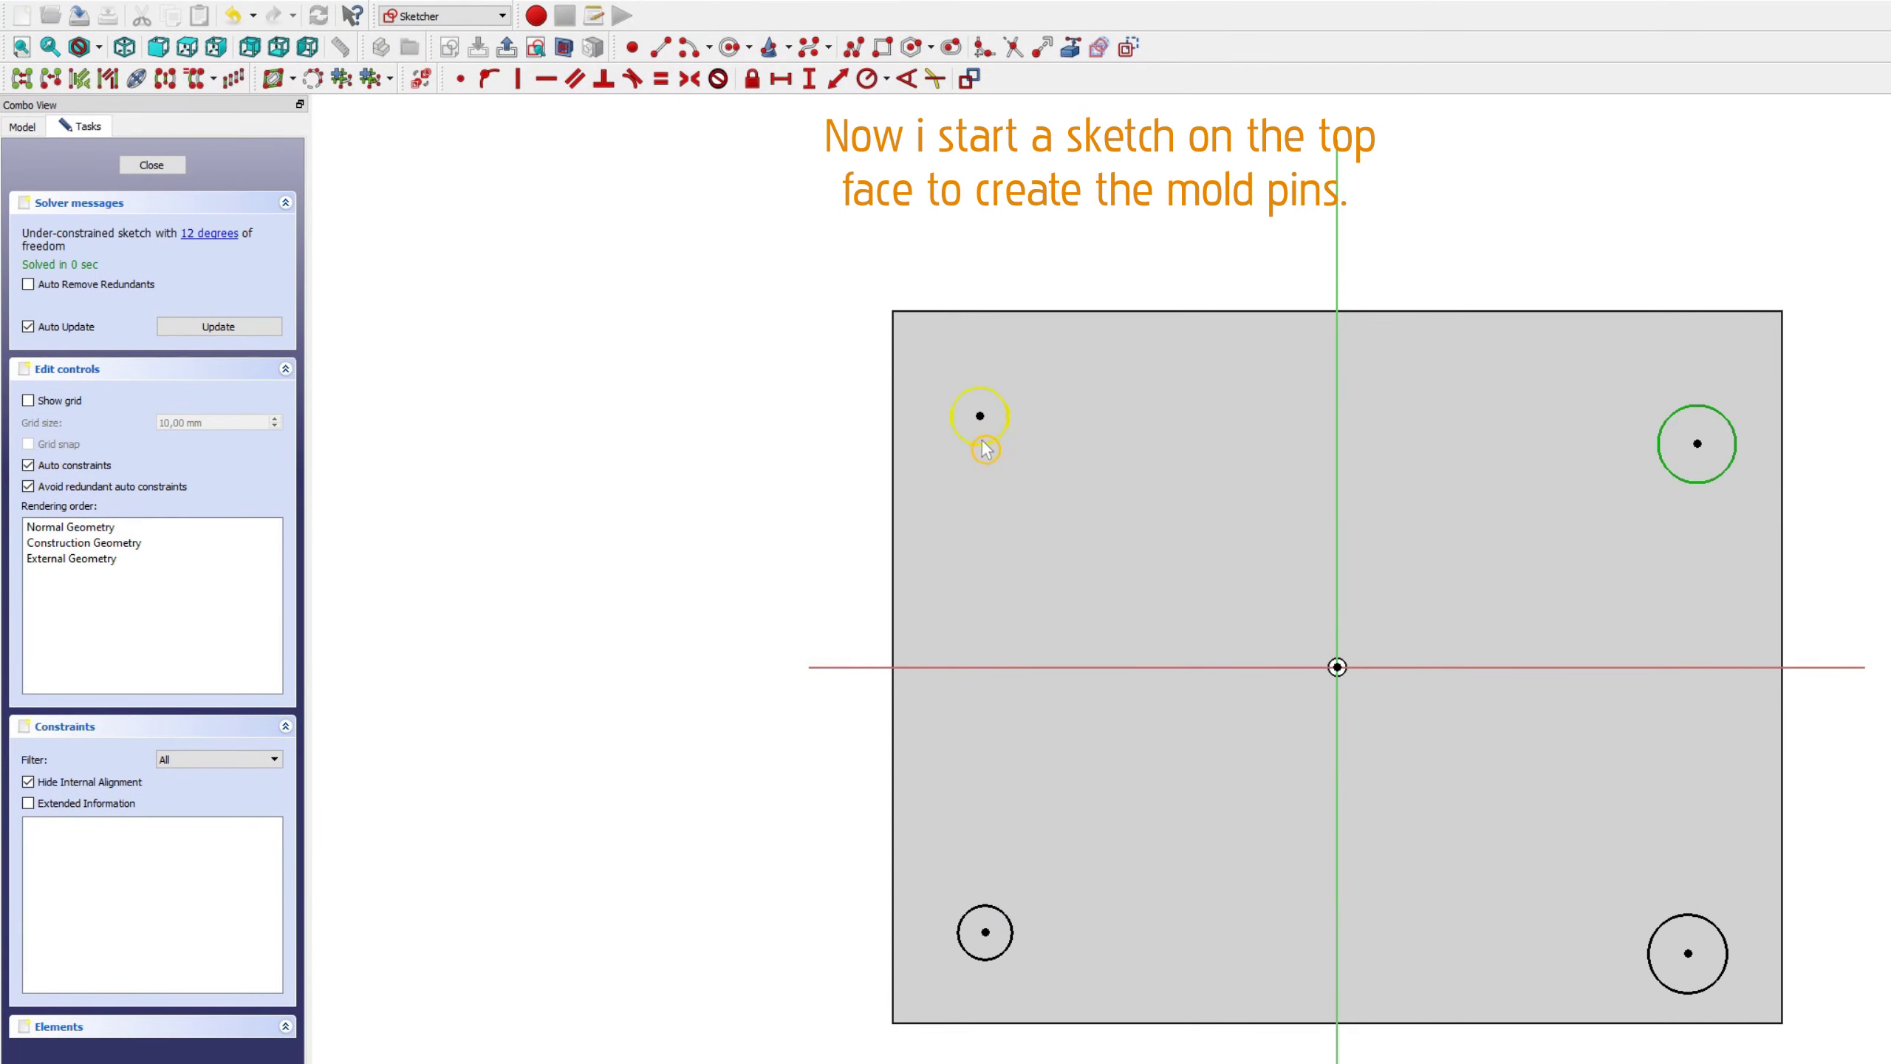
click(1712, 913)
key(e)
click(984, 933)
key(v)
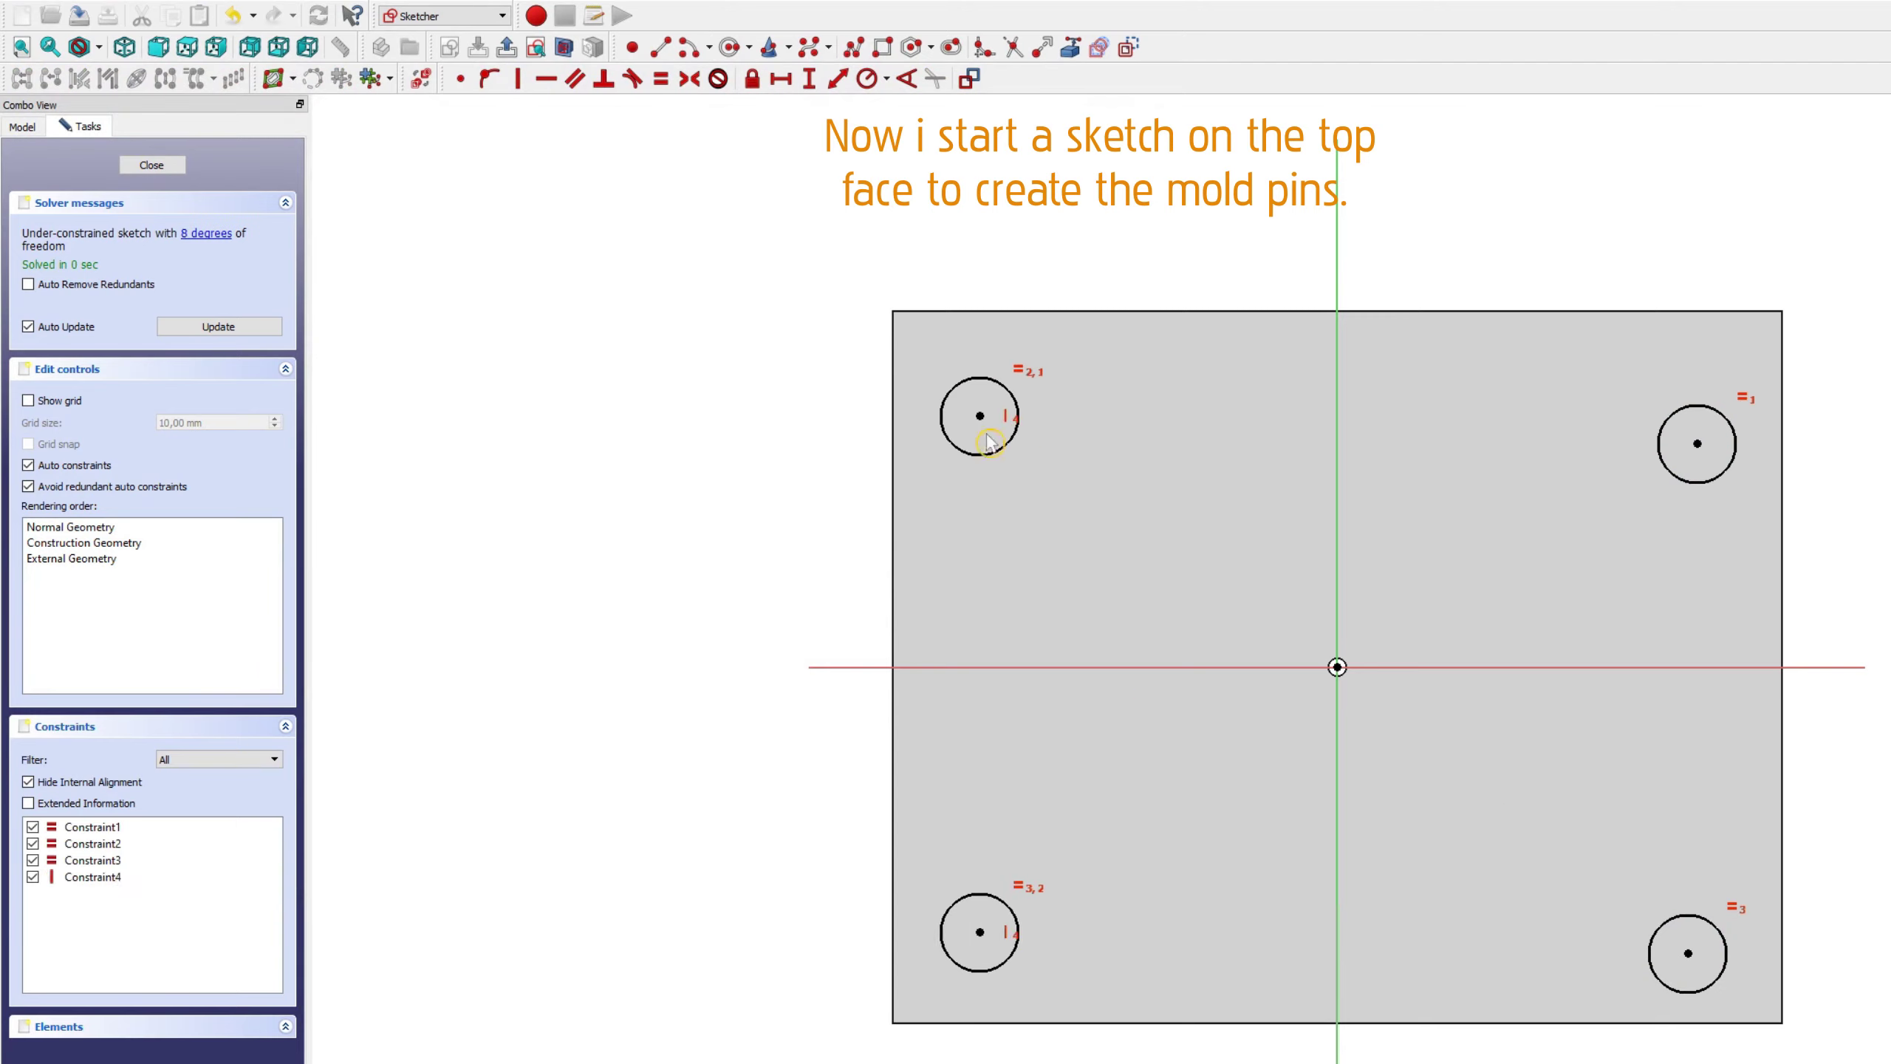
click(979, 415)
click(1697, 444)
key(h)
Step: Make the circle centres symmetric about both axes, removing redundant alignment constraints
click(978, 602)
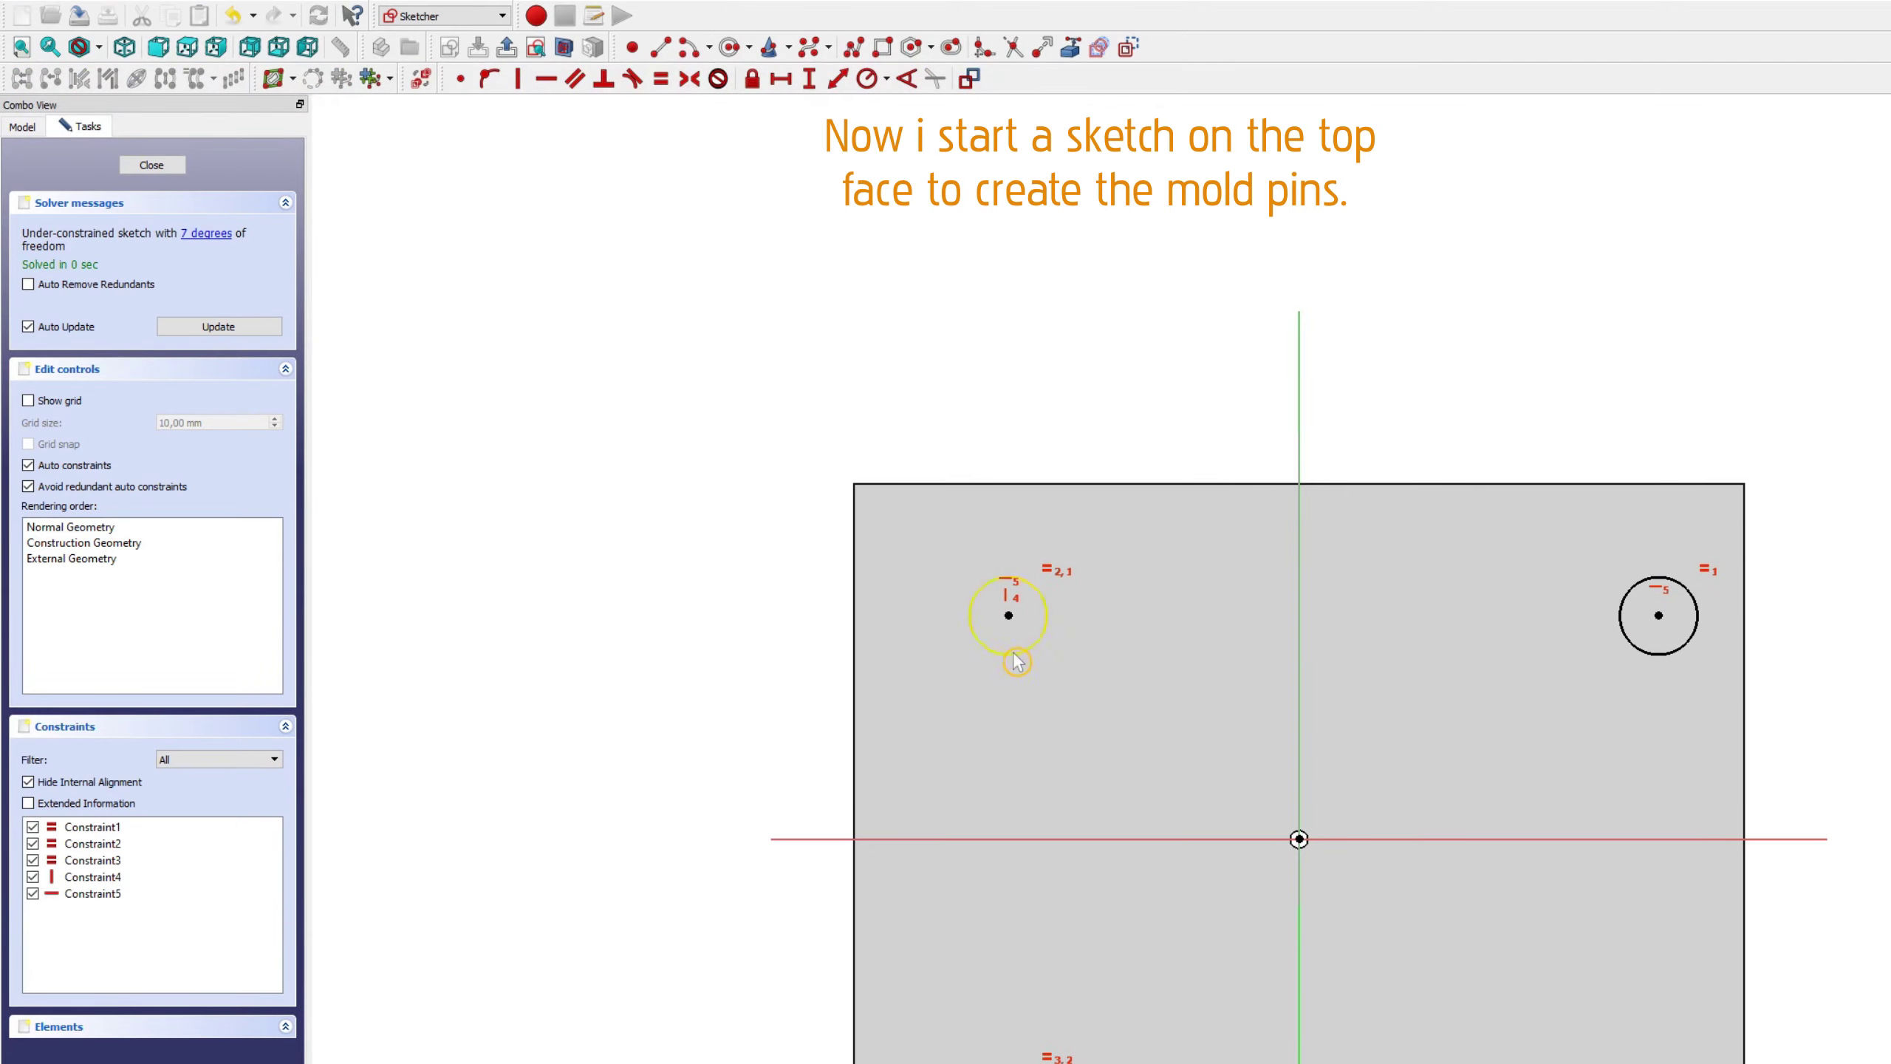
click(1658, 598)
click(1300, 626)
key(s)
key(Delete)
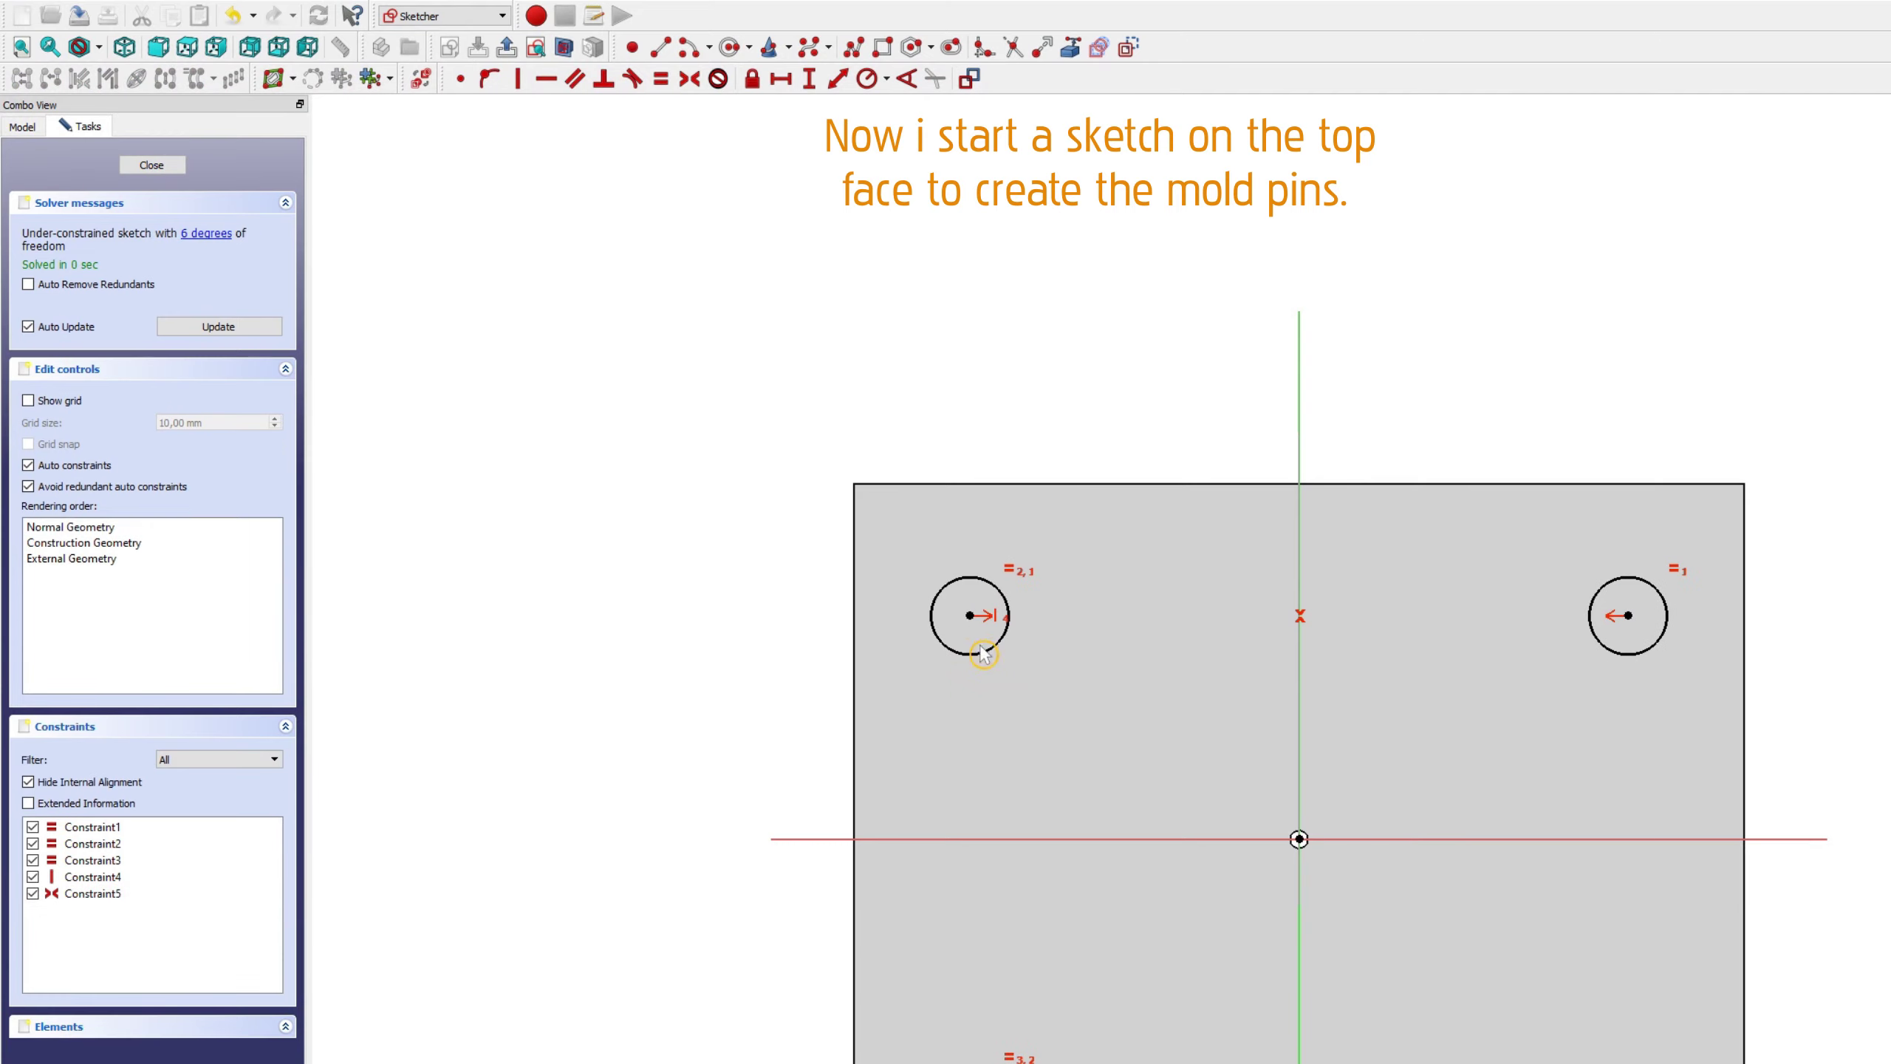
click(1523, 839)
key(s)
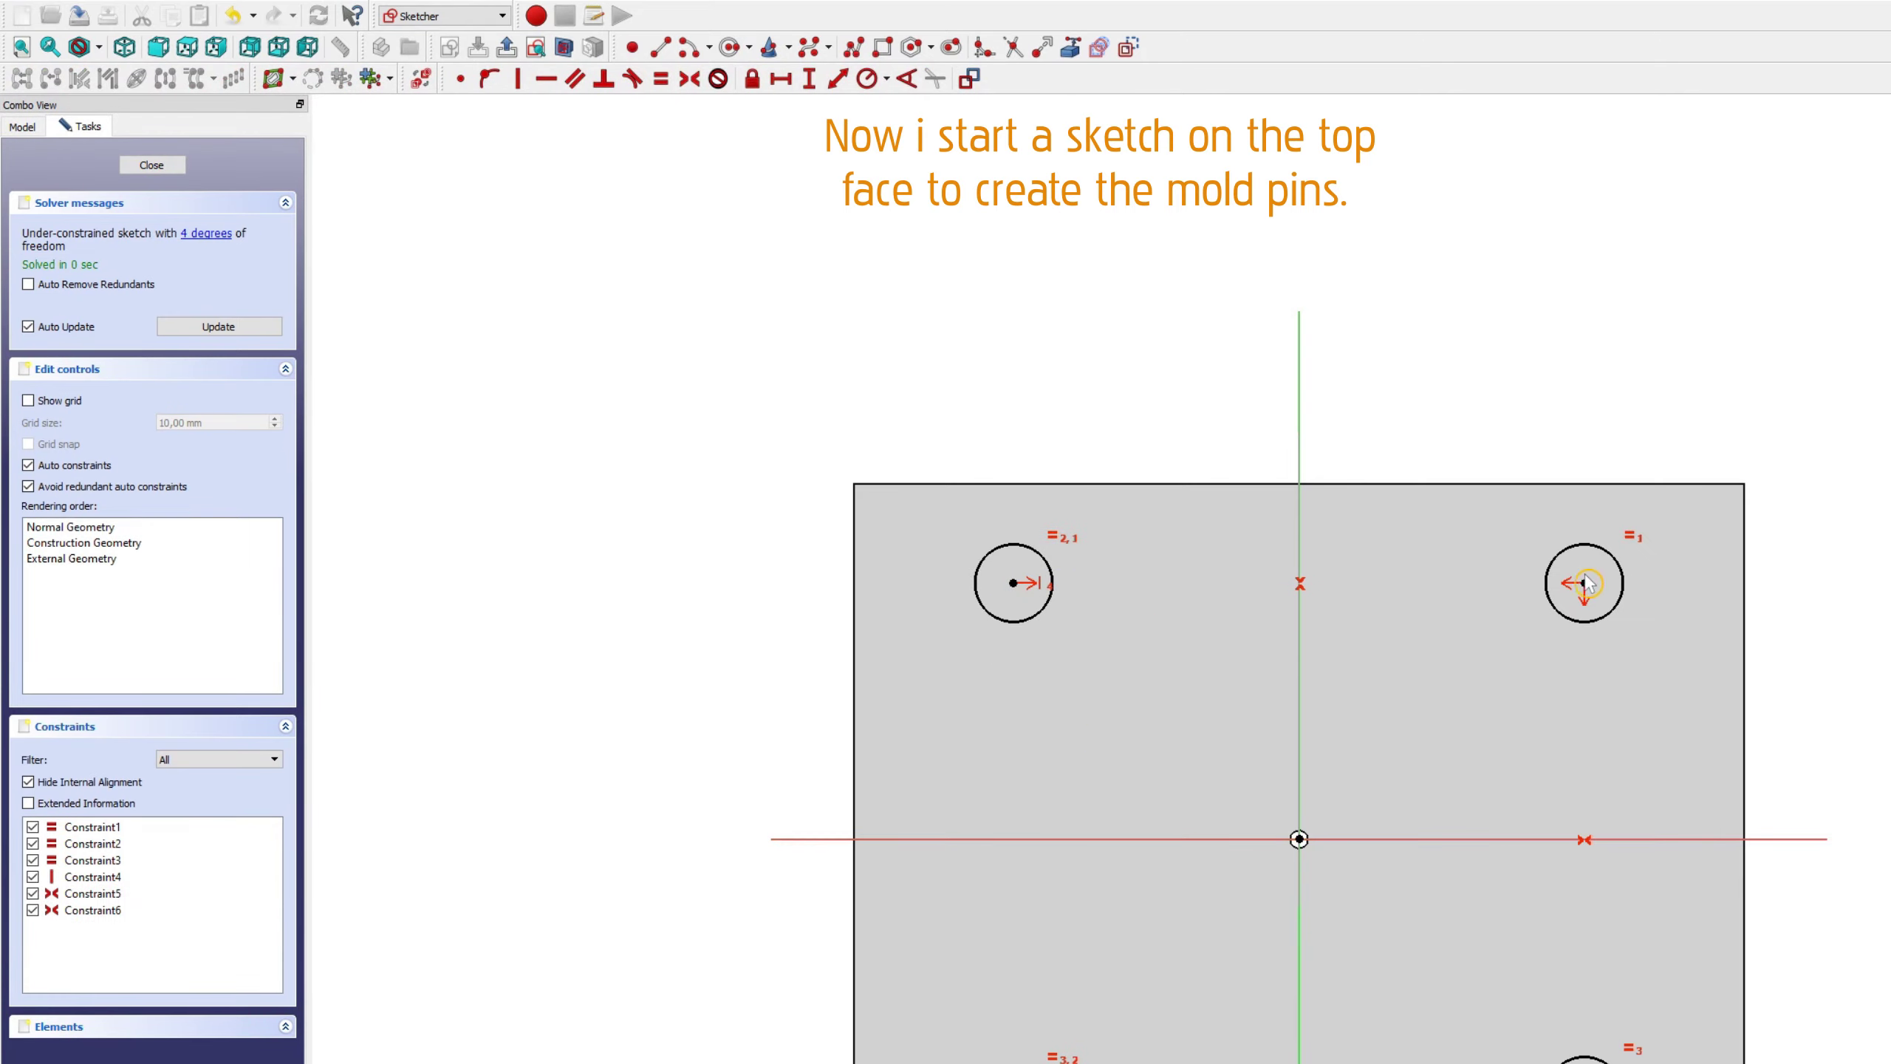
drag(1584, 627, 1576, 649)
click(1300, 1036)
key(s)
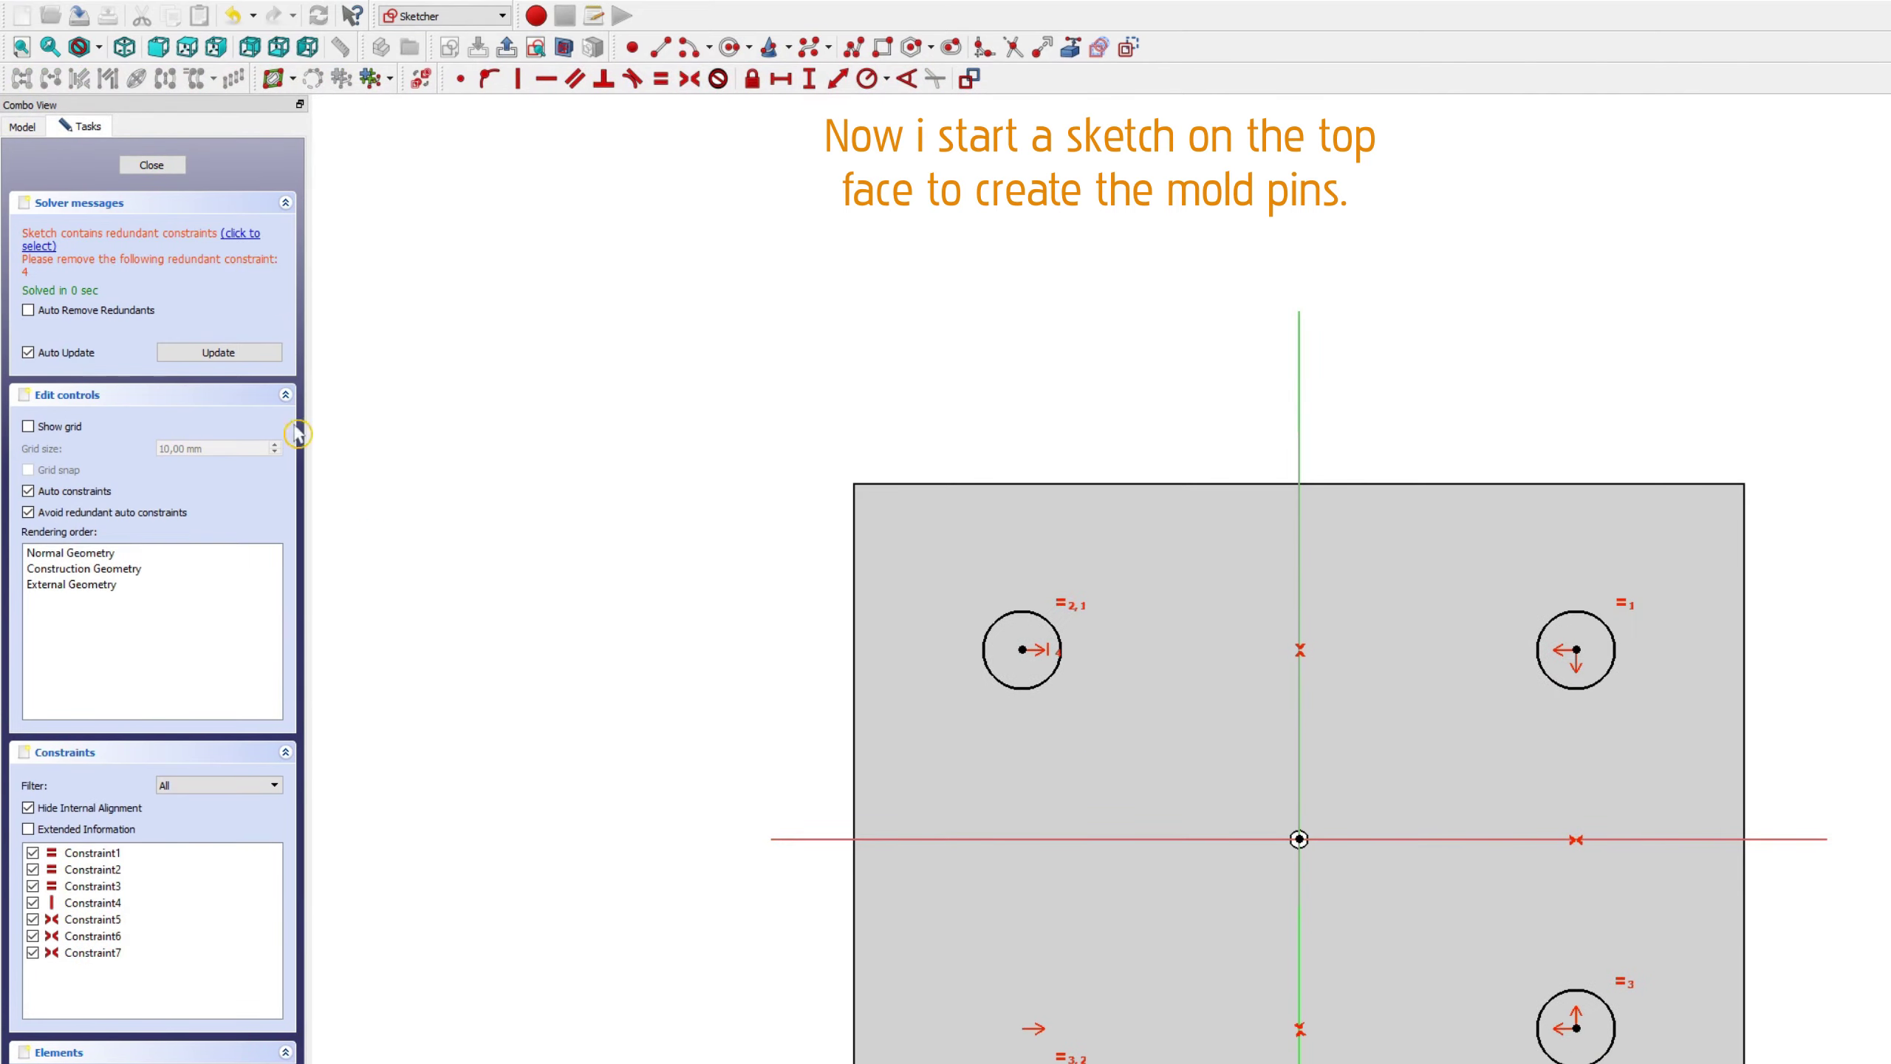
click(223, 250)
key(Delete)
Step: Place the circle centres 110 mm from the vertical axis and 70 mm from the horizontal axis
click(1300, 597)
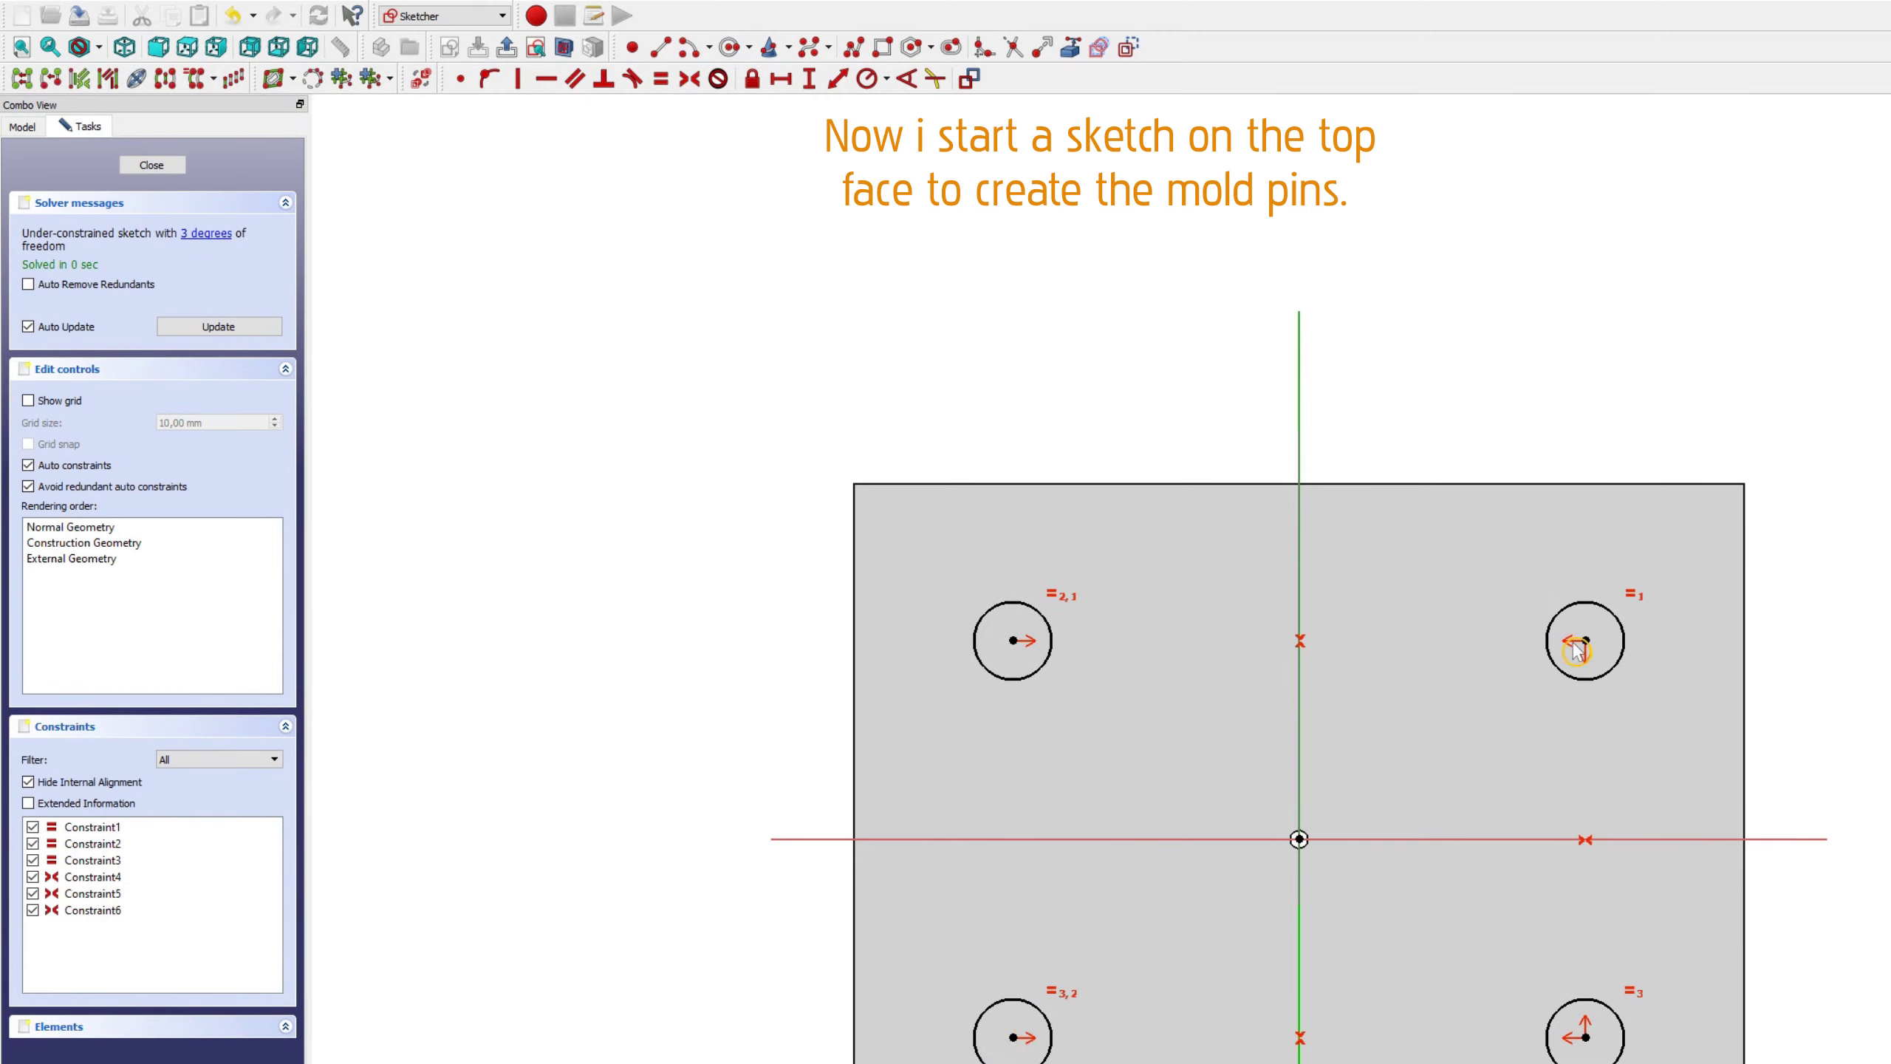
click(1585, 641)
key(shift+h)
text(110)
key(Return)
click(1784, 850)
key(shift+v)
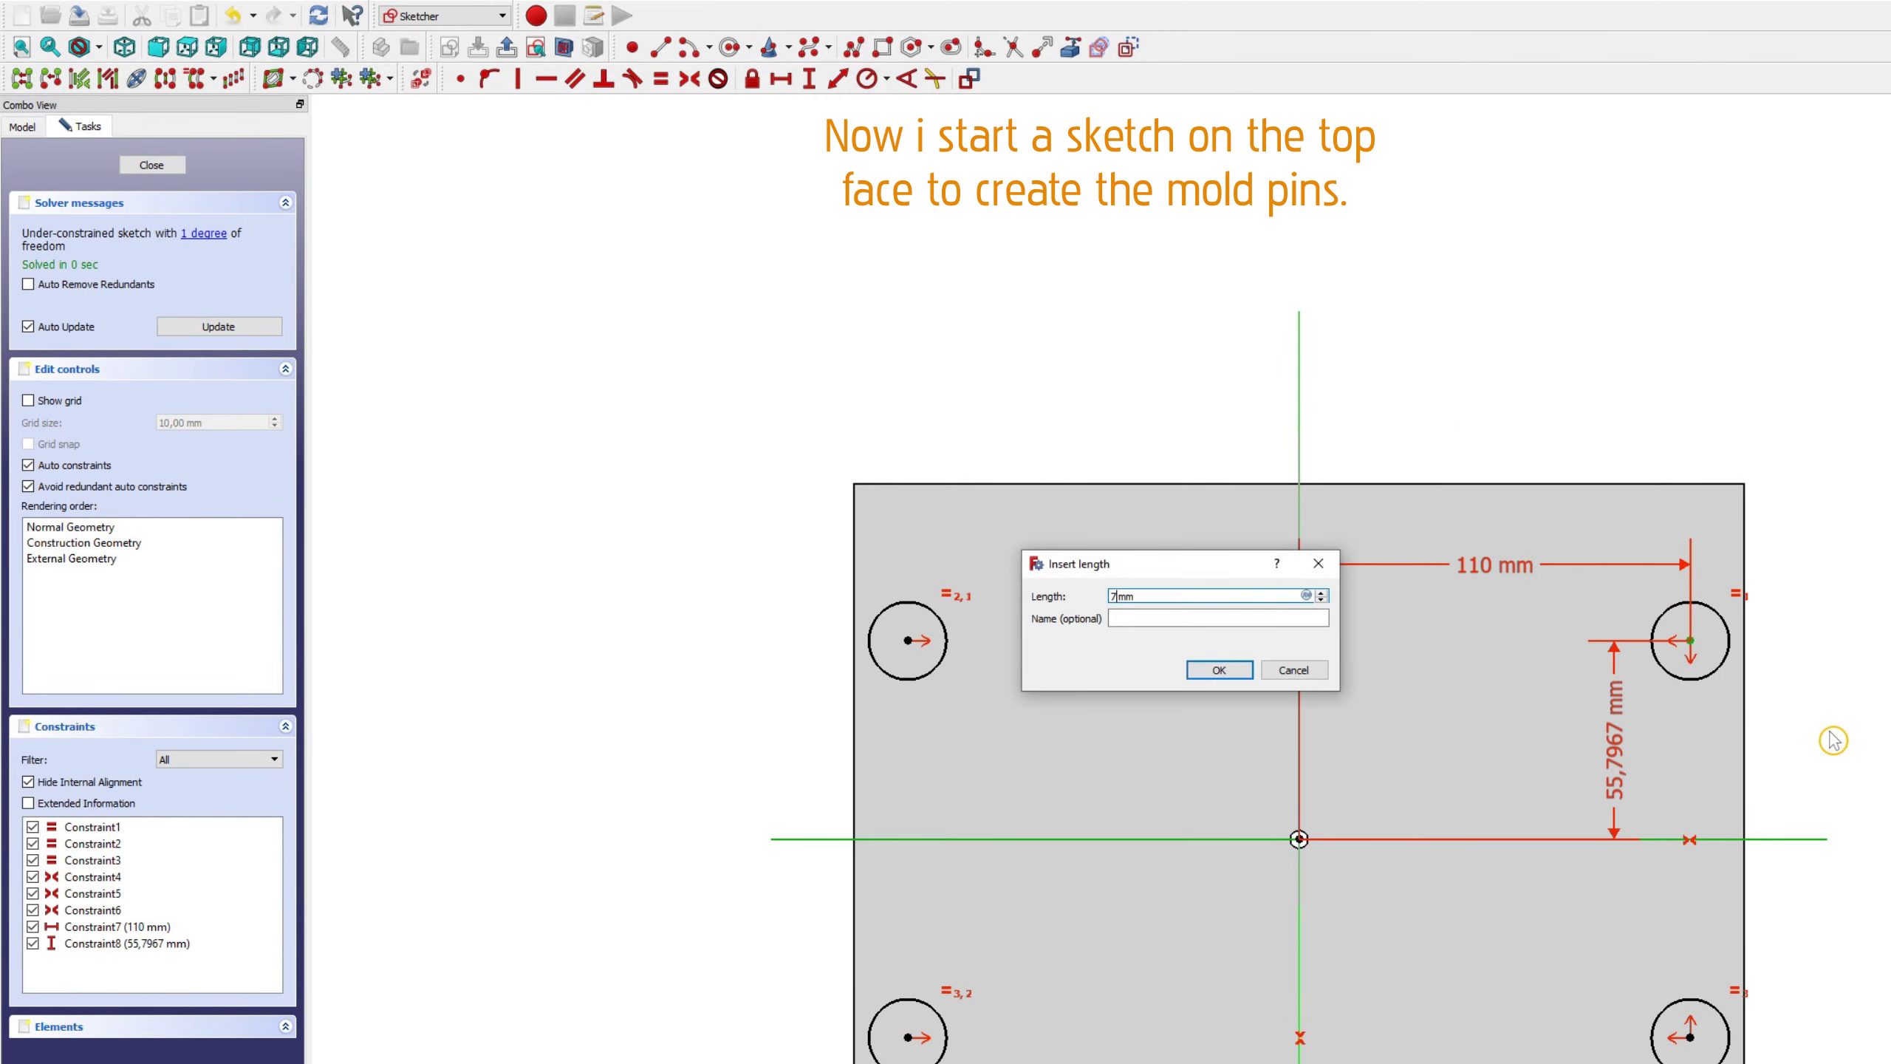
text(70)
key(Return)
Step: Give the circles an 8 mm radius and close the sketch
click(1720, 620)
click(868, 80)
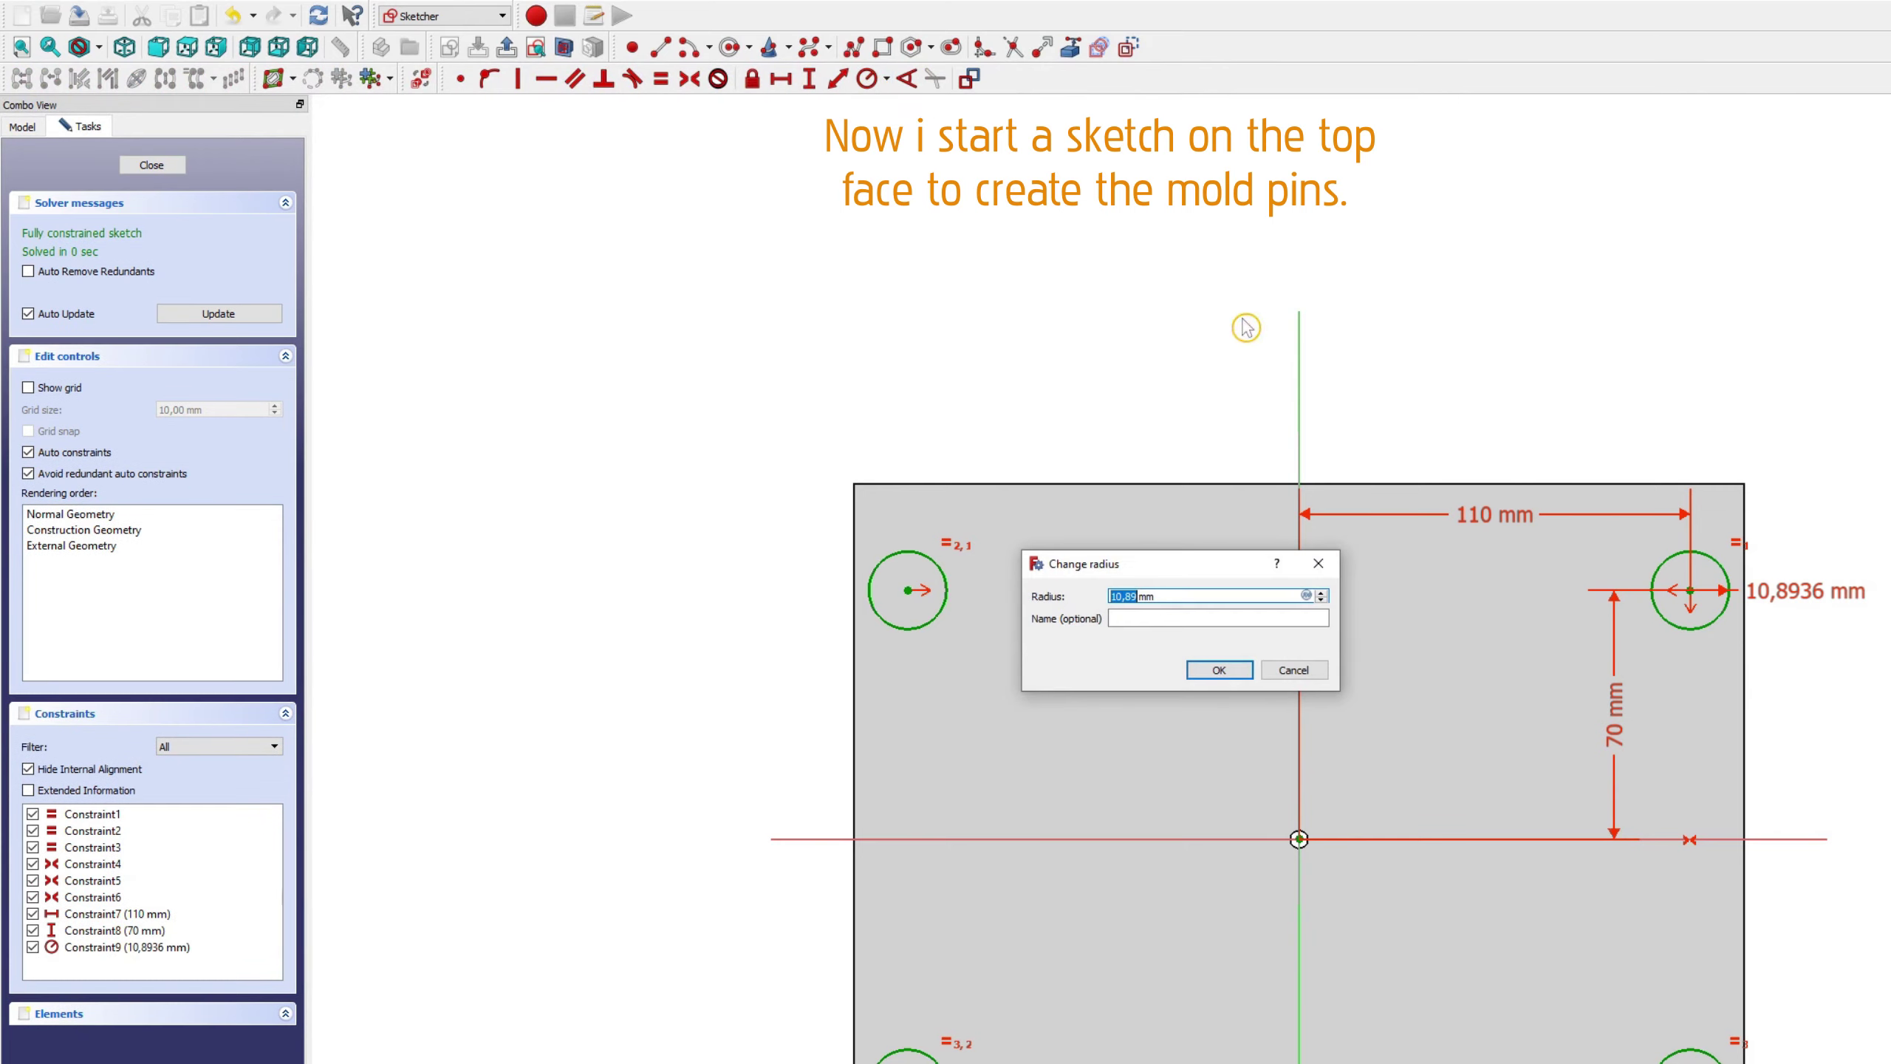
text(8)
key(Return)
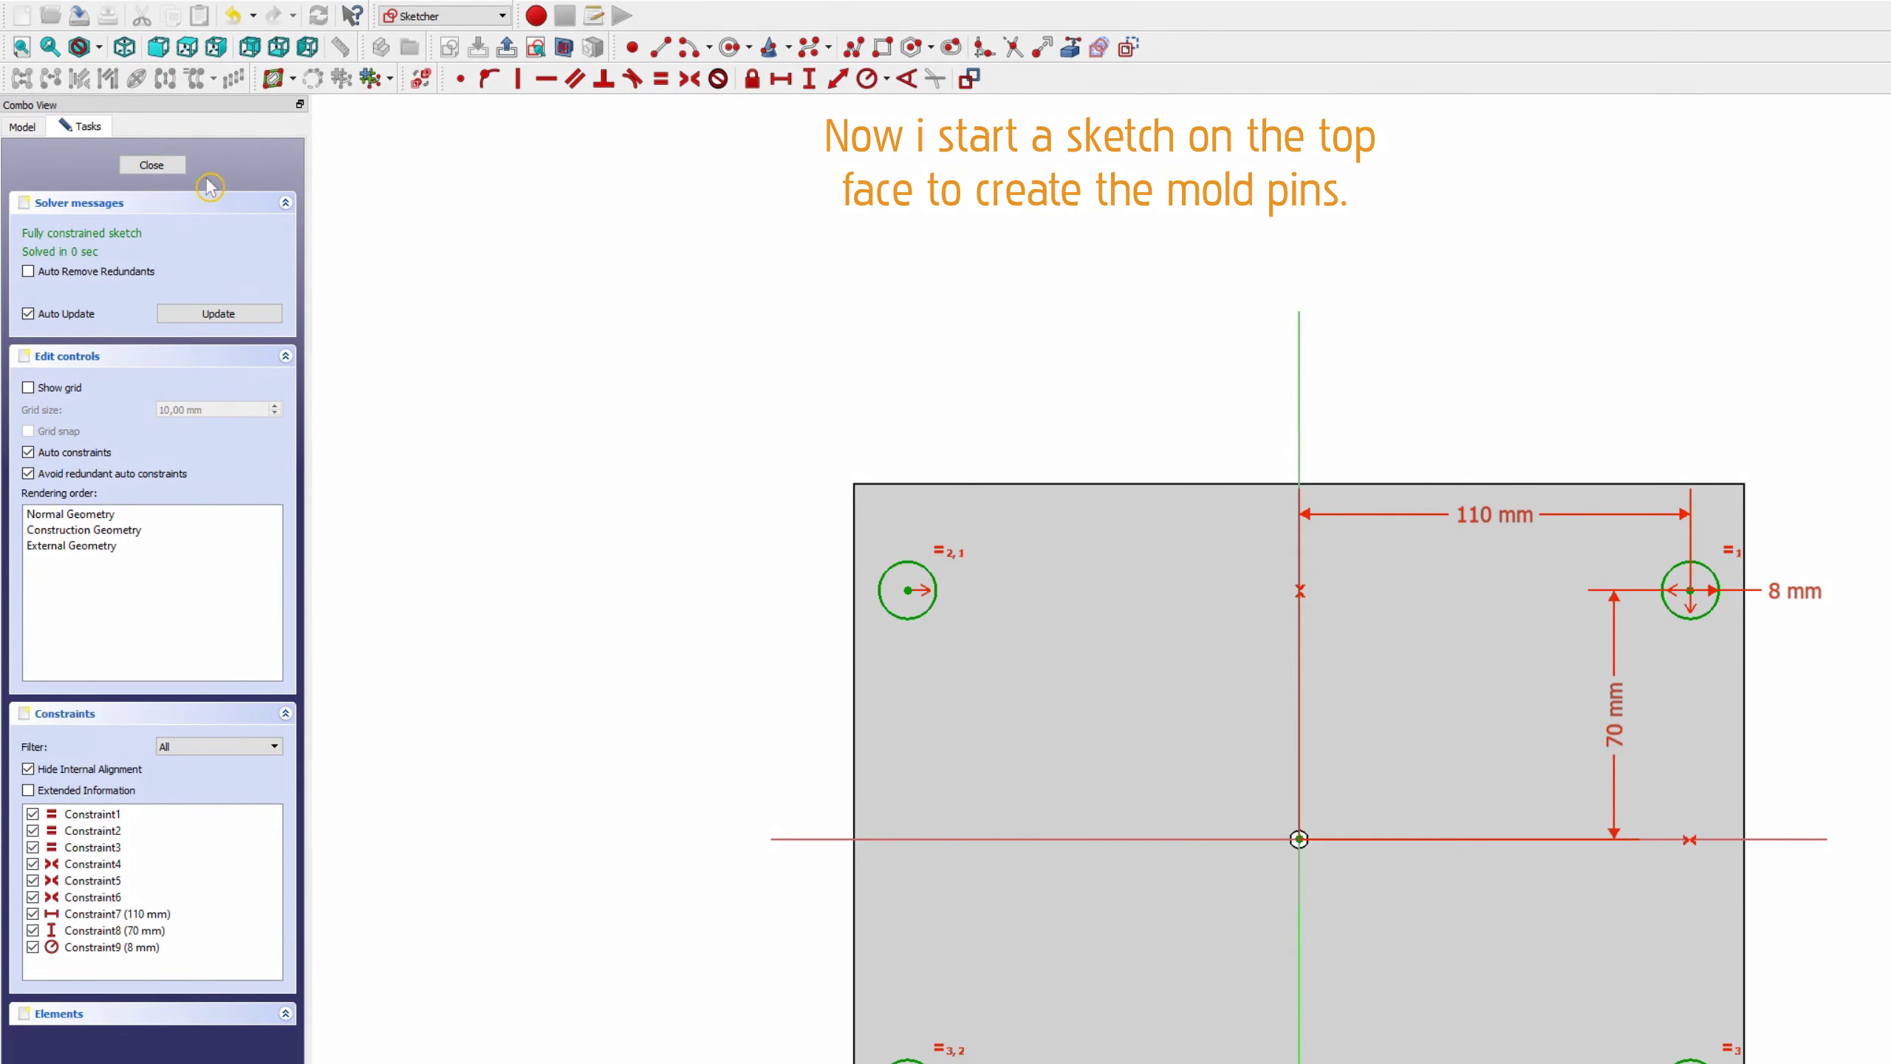
click(152, 164)
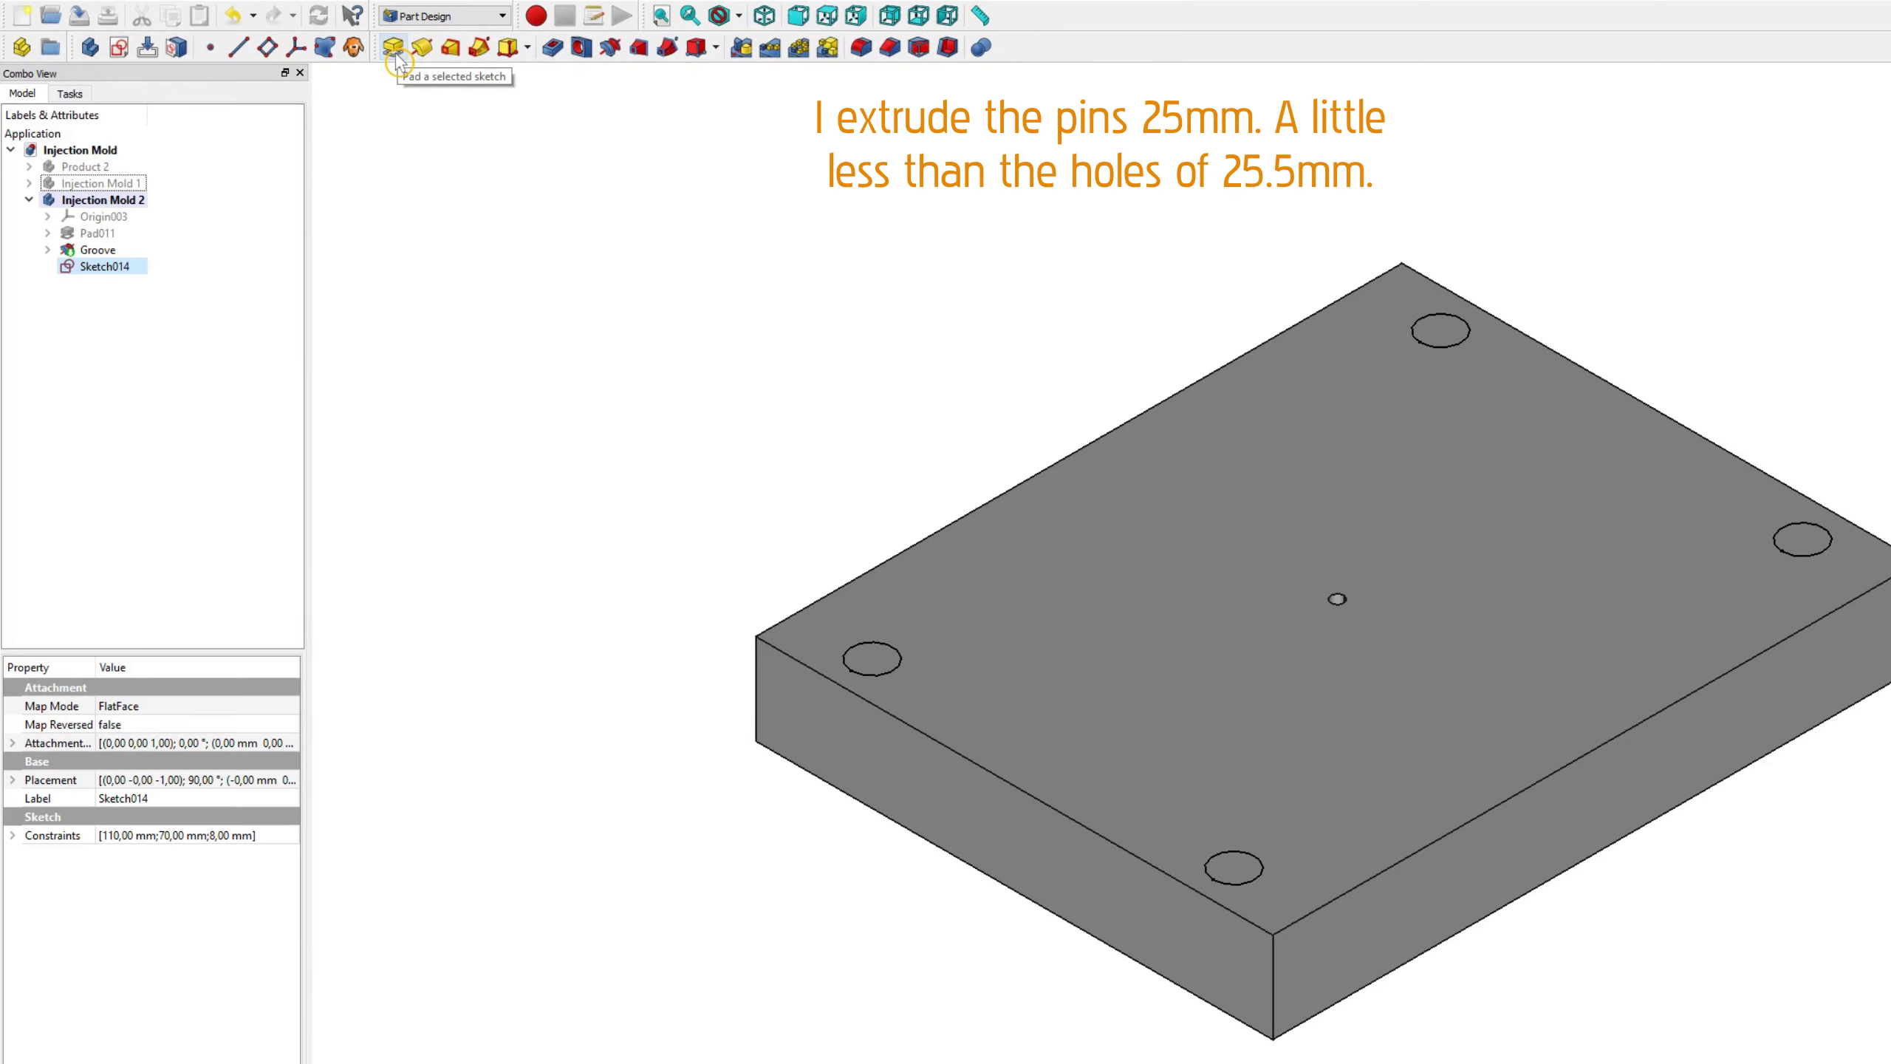
Step: Pad the pin sketch 25 mm high
click(393, 48)
text(25)
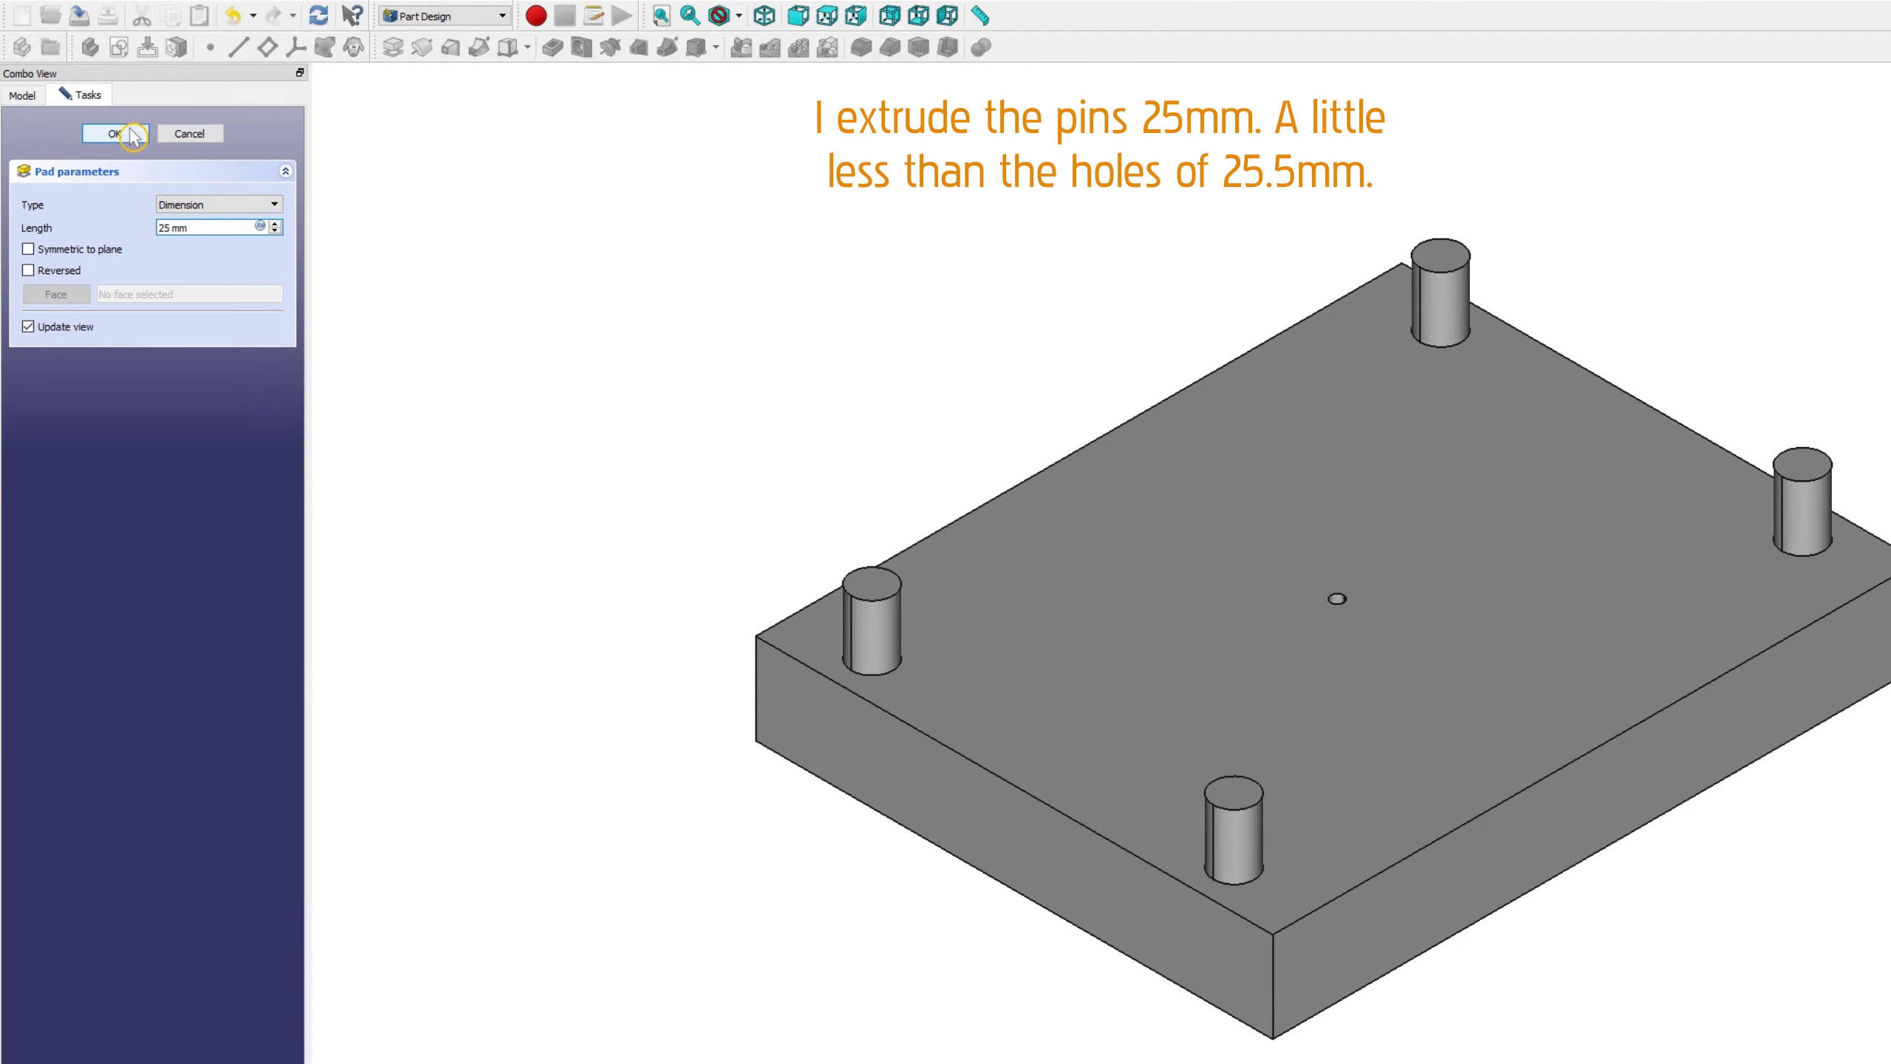
click(116, 133)
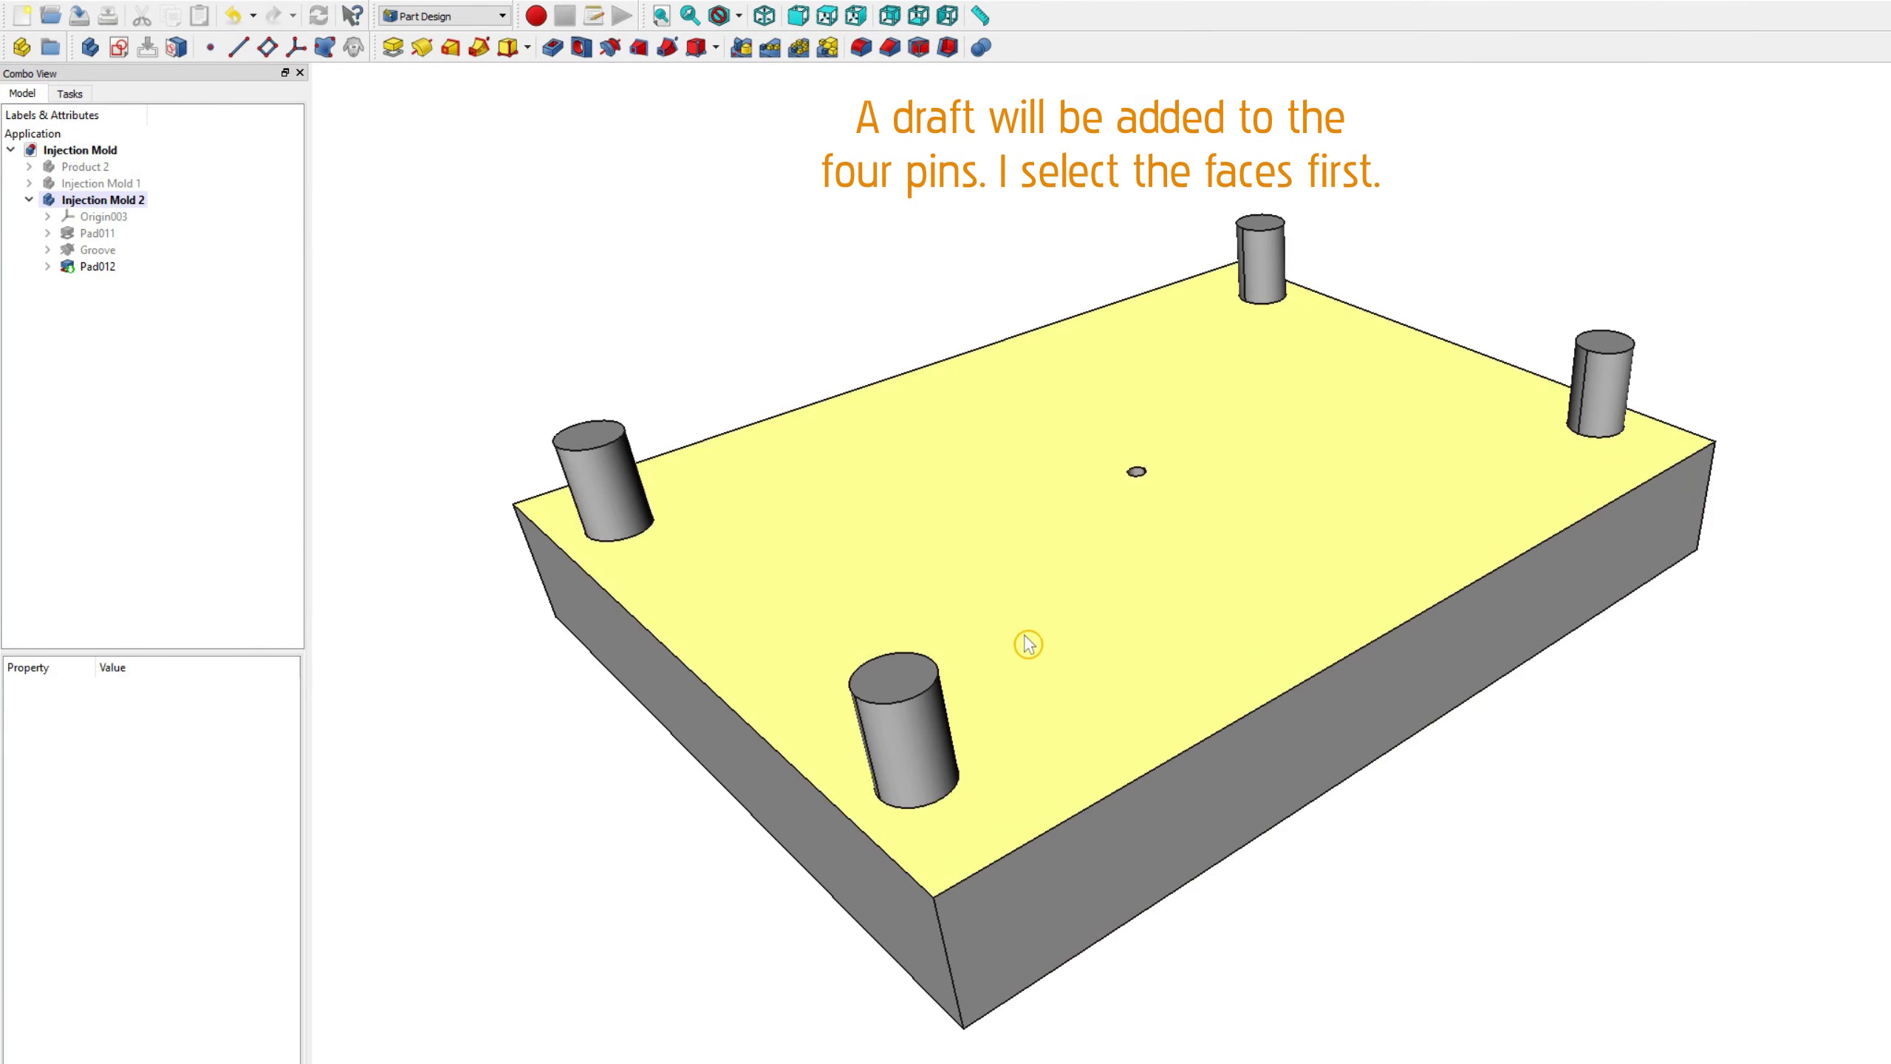
Step: Select the side faces of all four pins
click(618, 491)
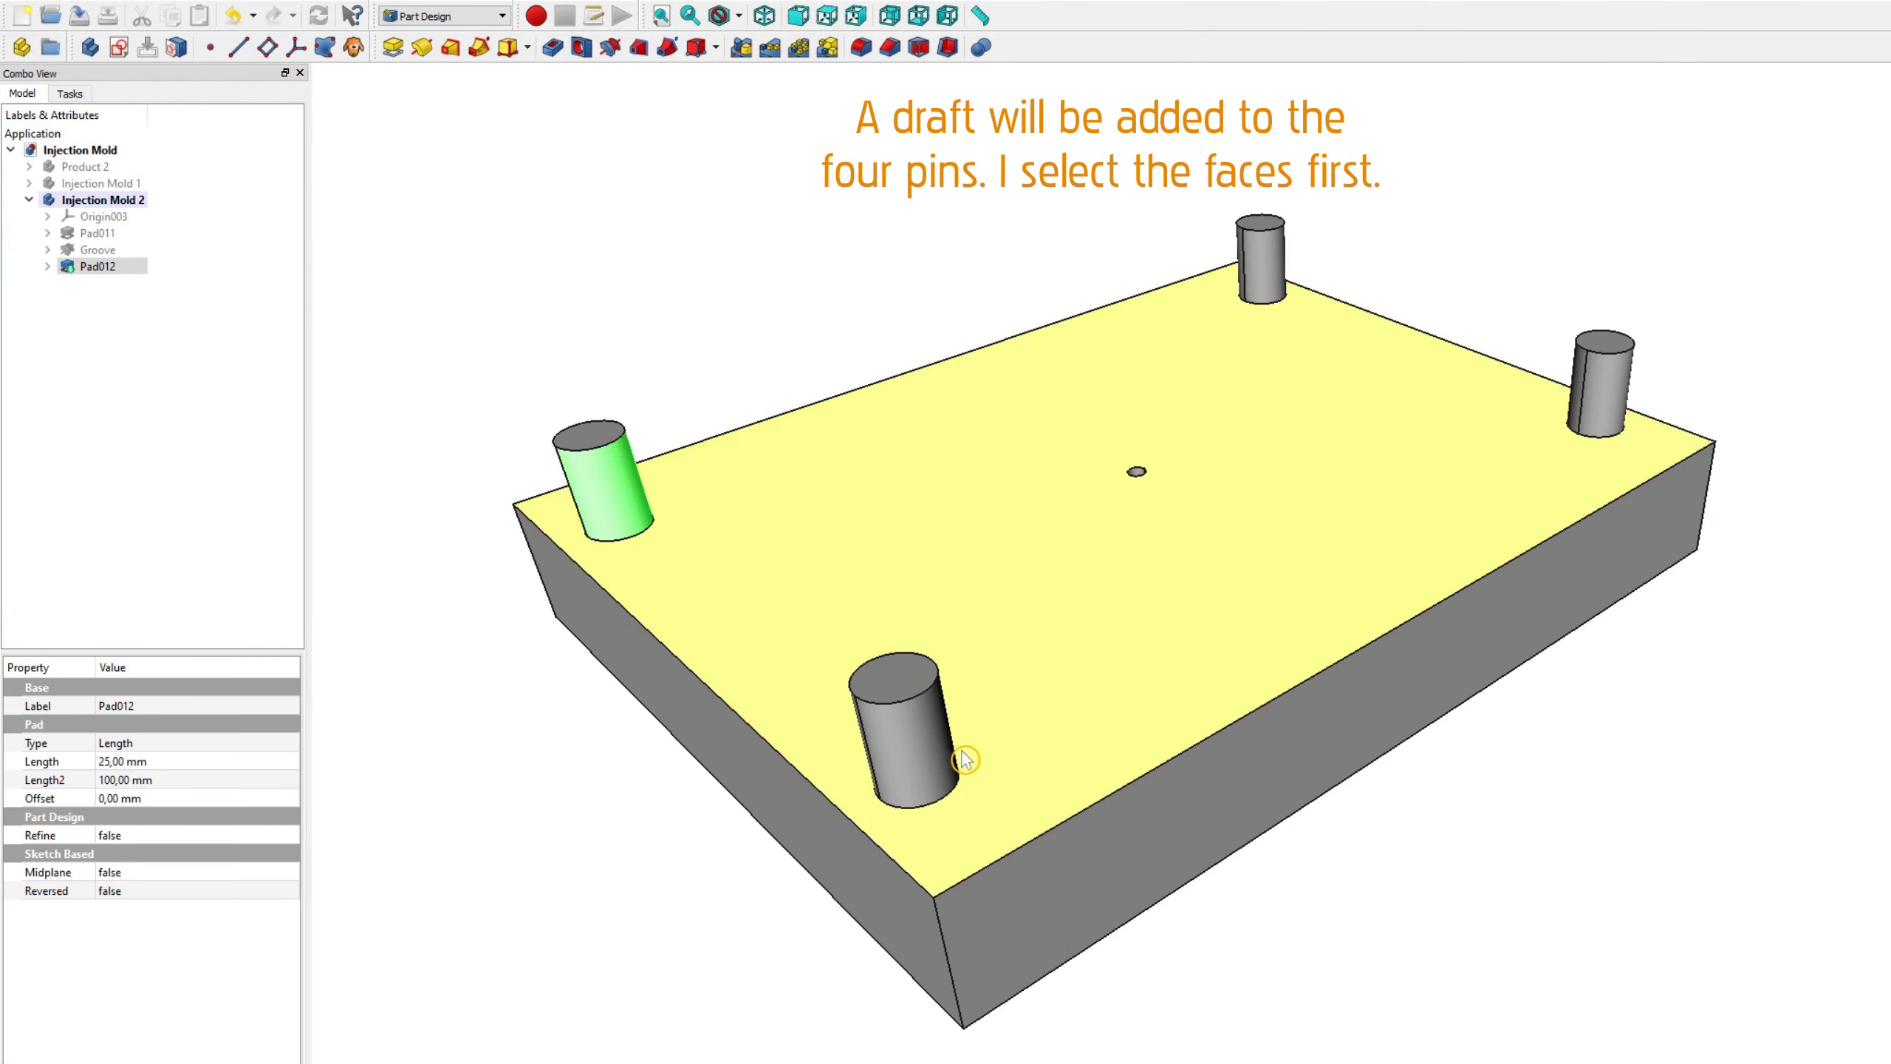
click(927, 752)
click(1600, 398)
click(1271, 287)
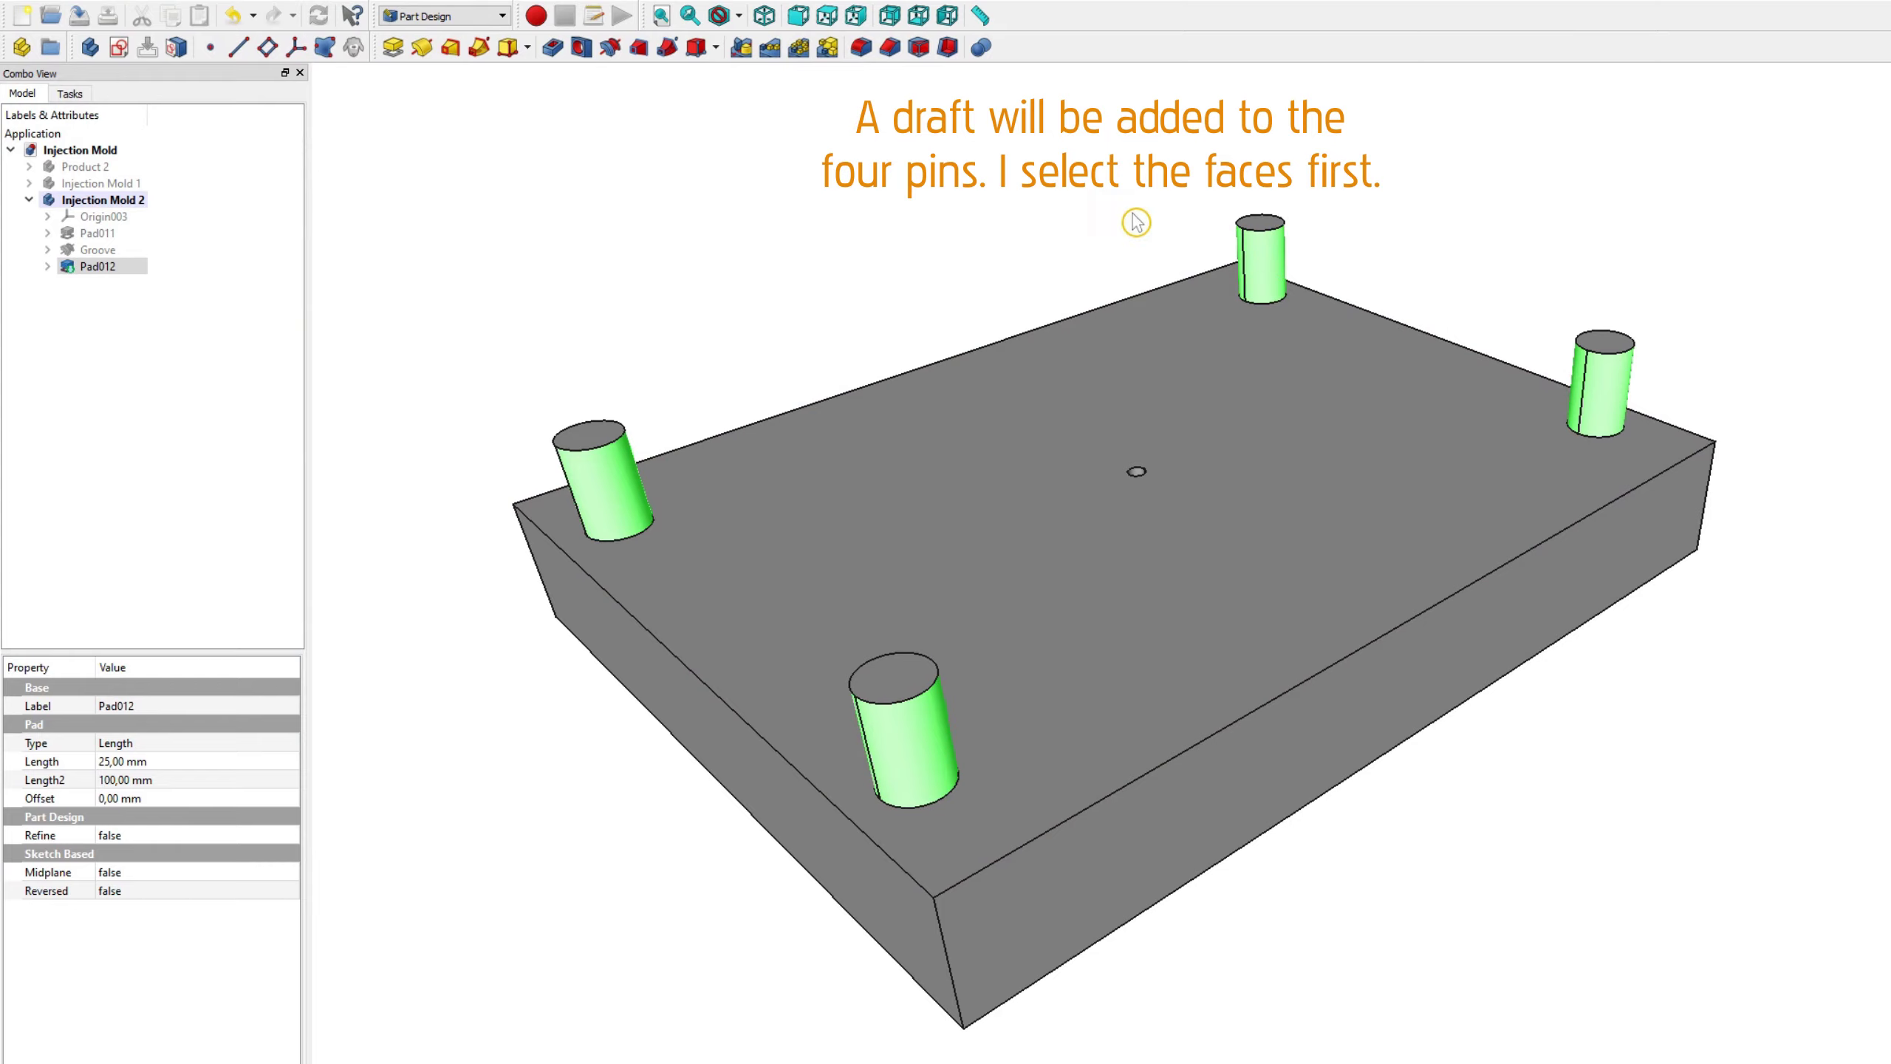
Step: Set the pin draft's neutral plane to the plate's top face and its angle to 1°
click(920, 50)
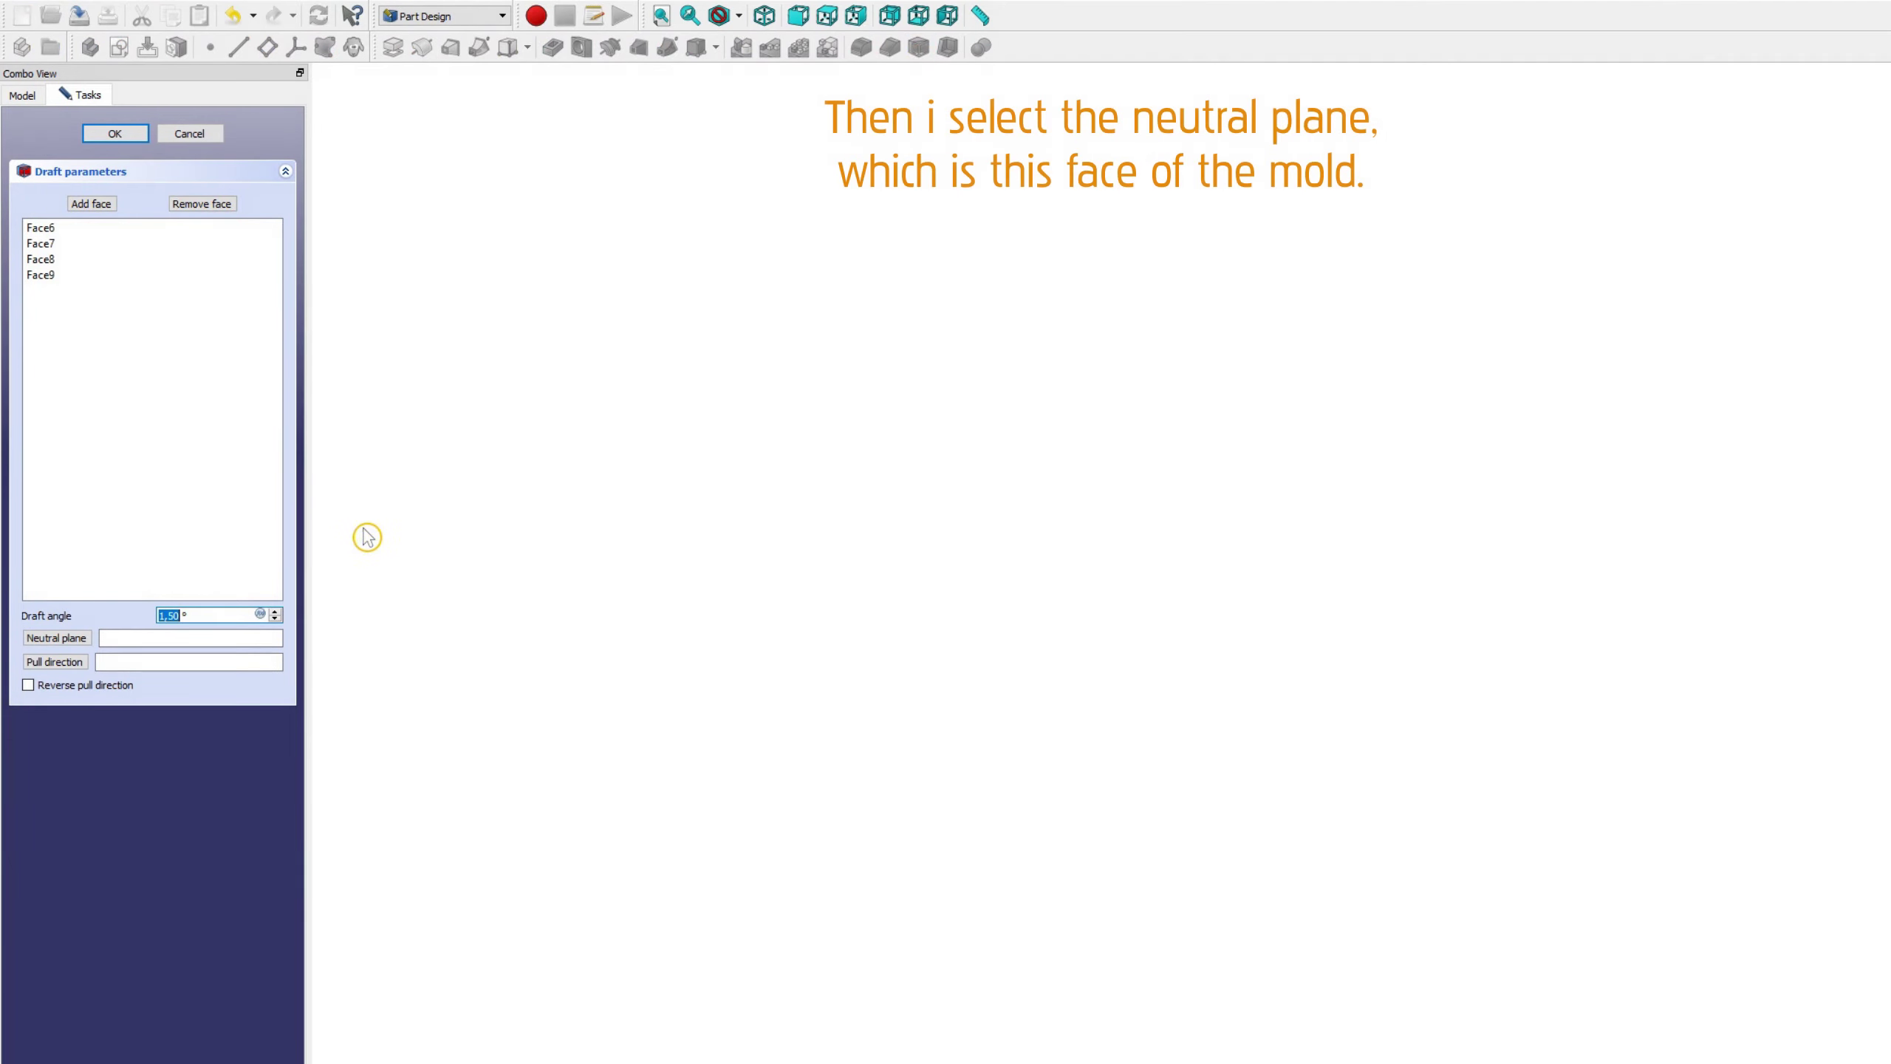
click(56, 637)
click(656, 579)
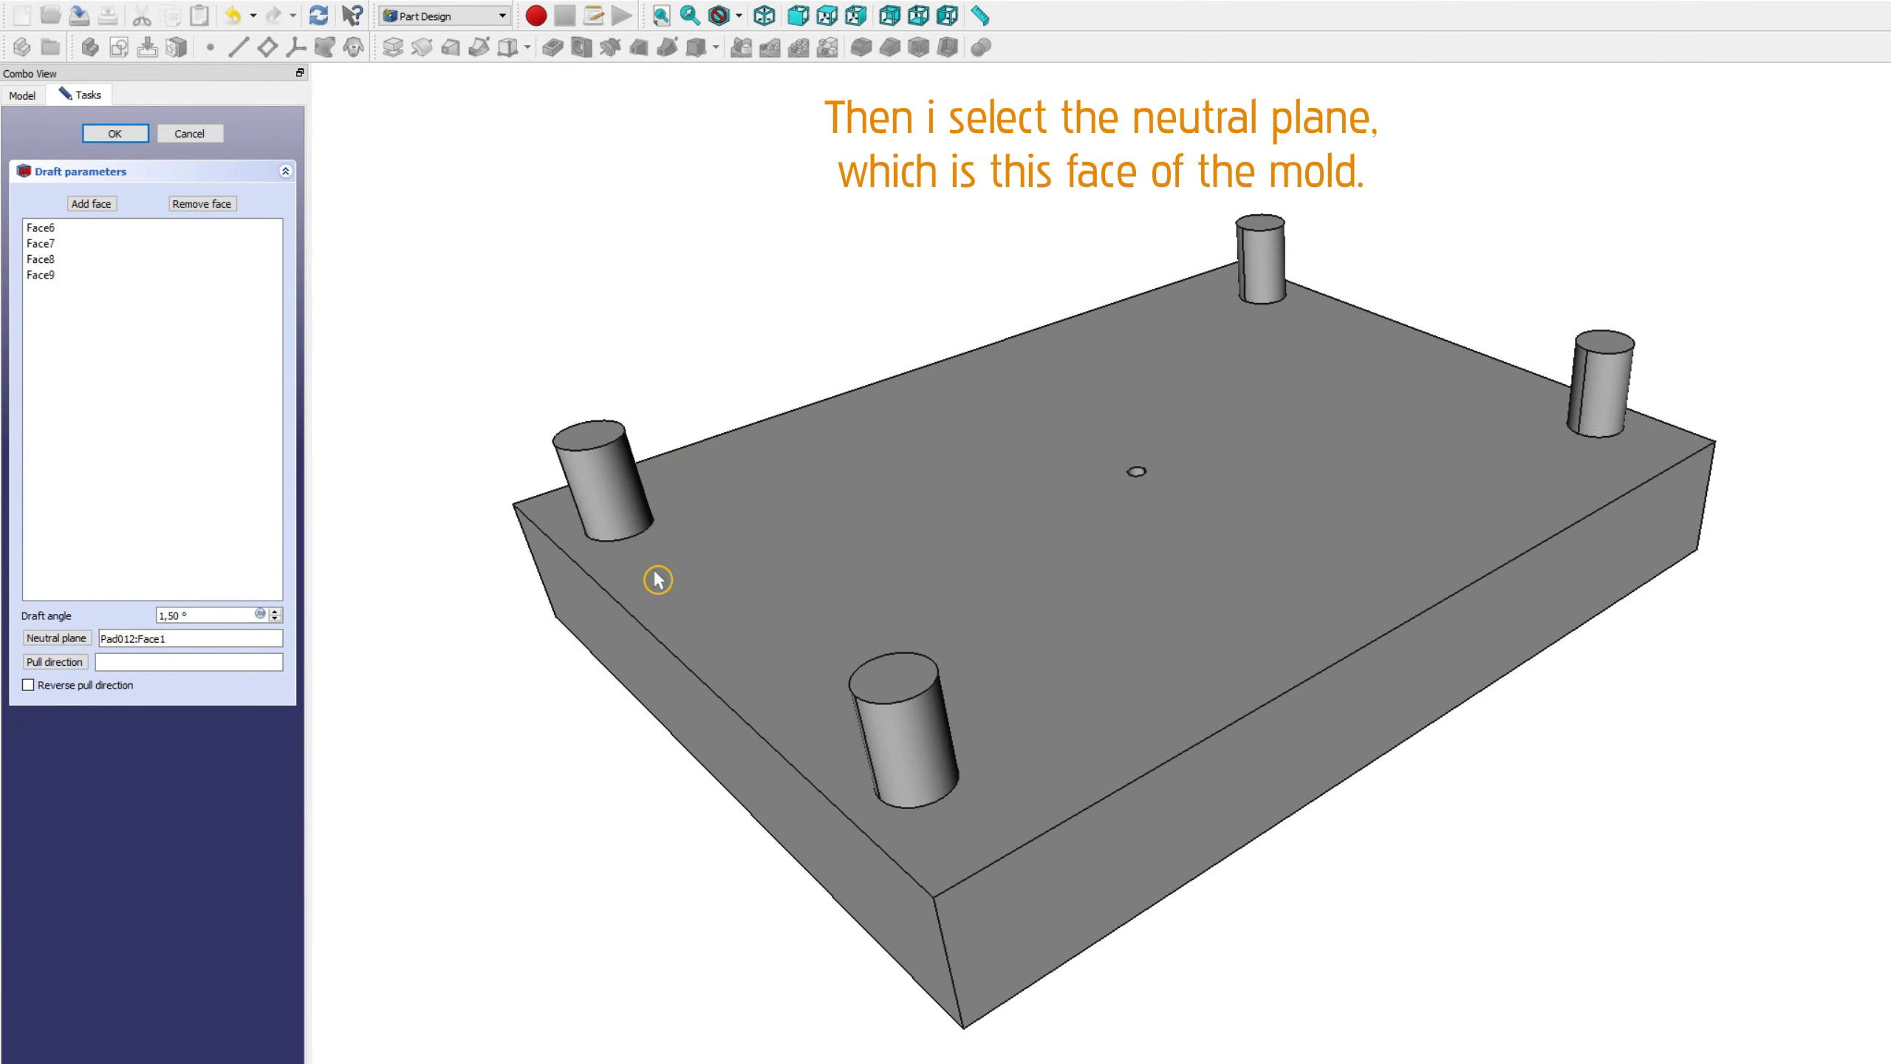
click(28, 686)
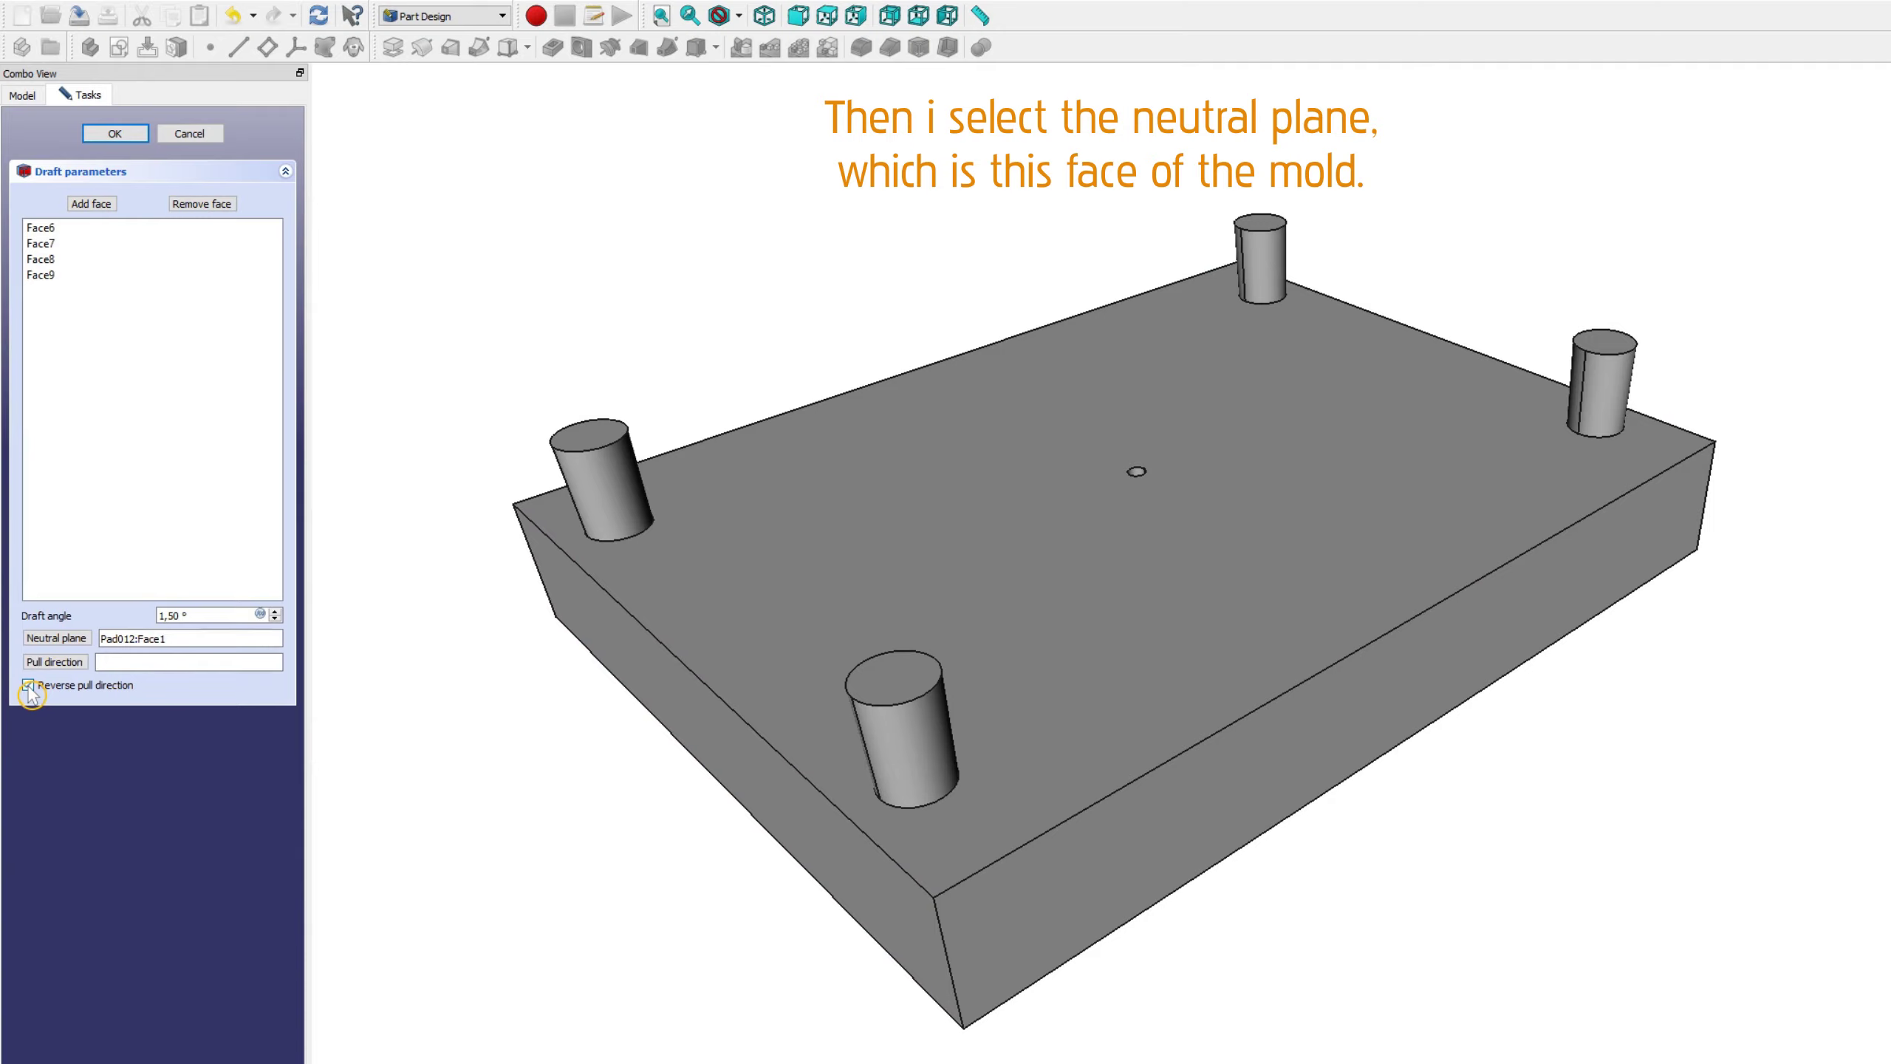
click(28, 685)
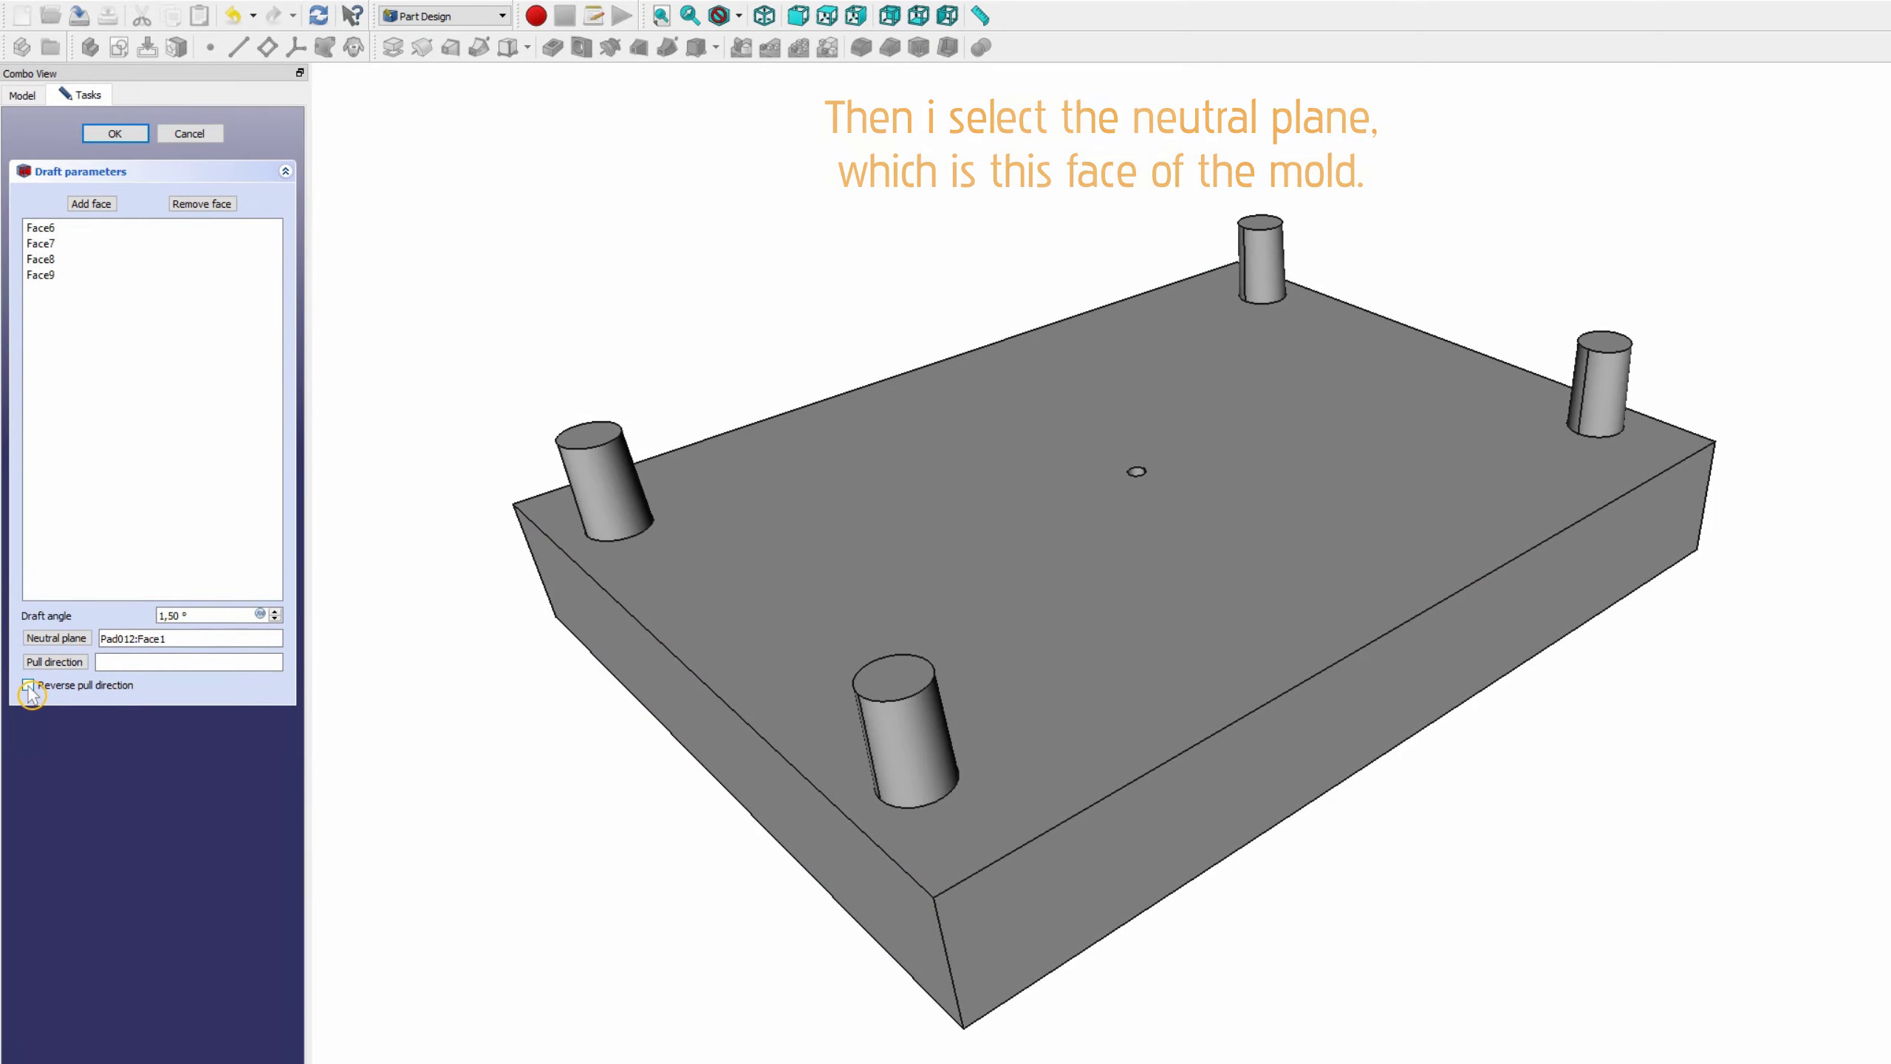
drag(201, 615, 121, 622)
text(4)
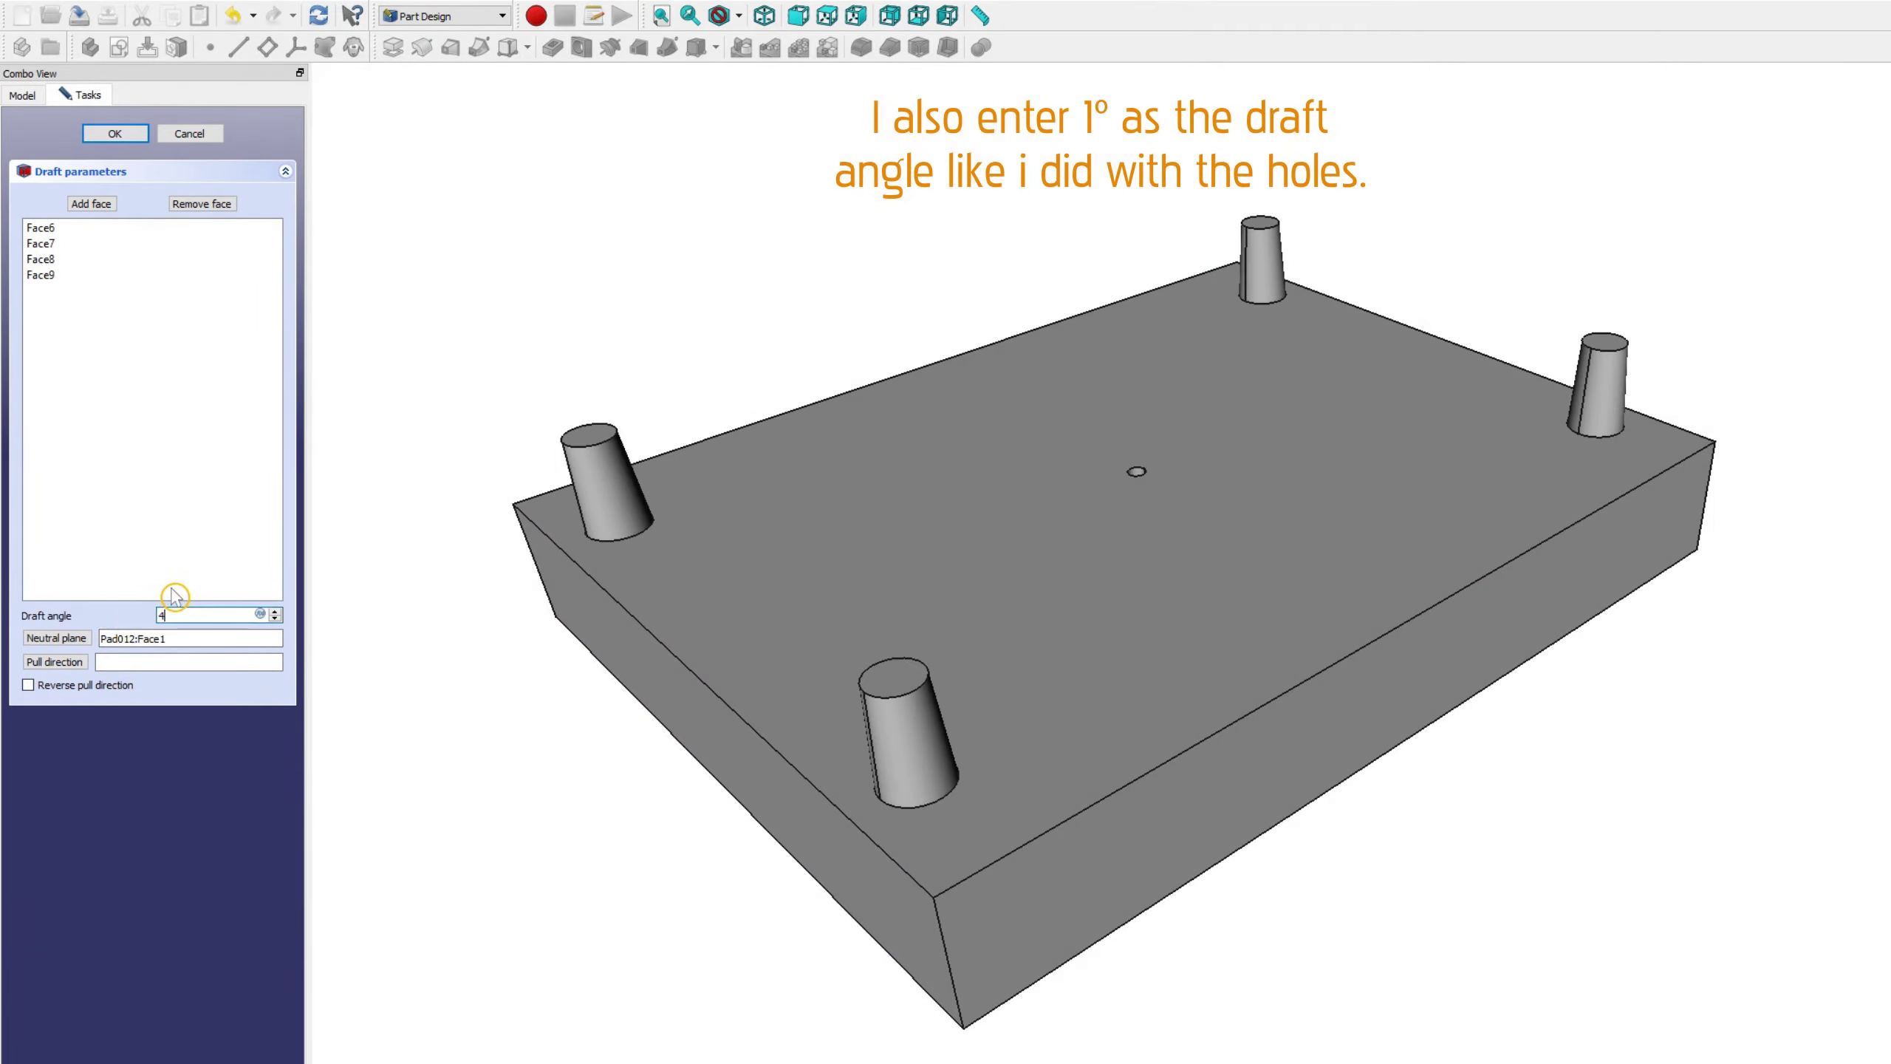
key(BackSpace)
text(7)
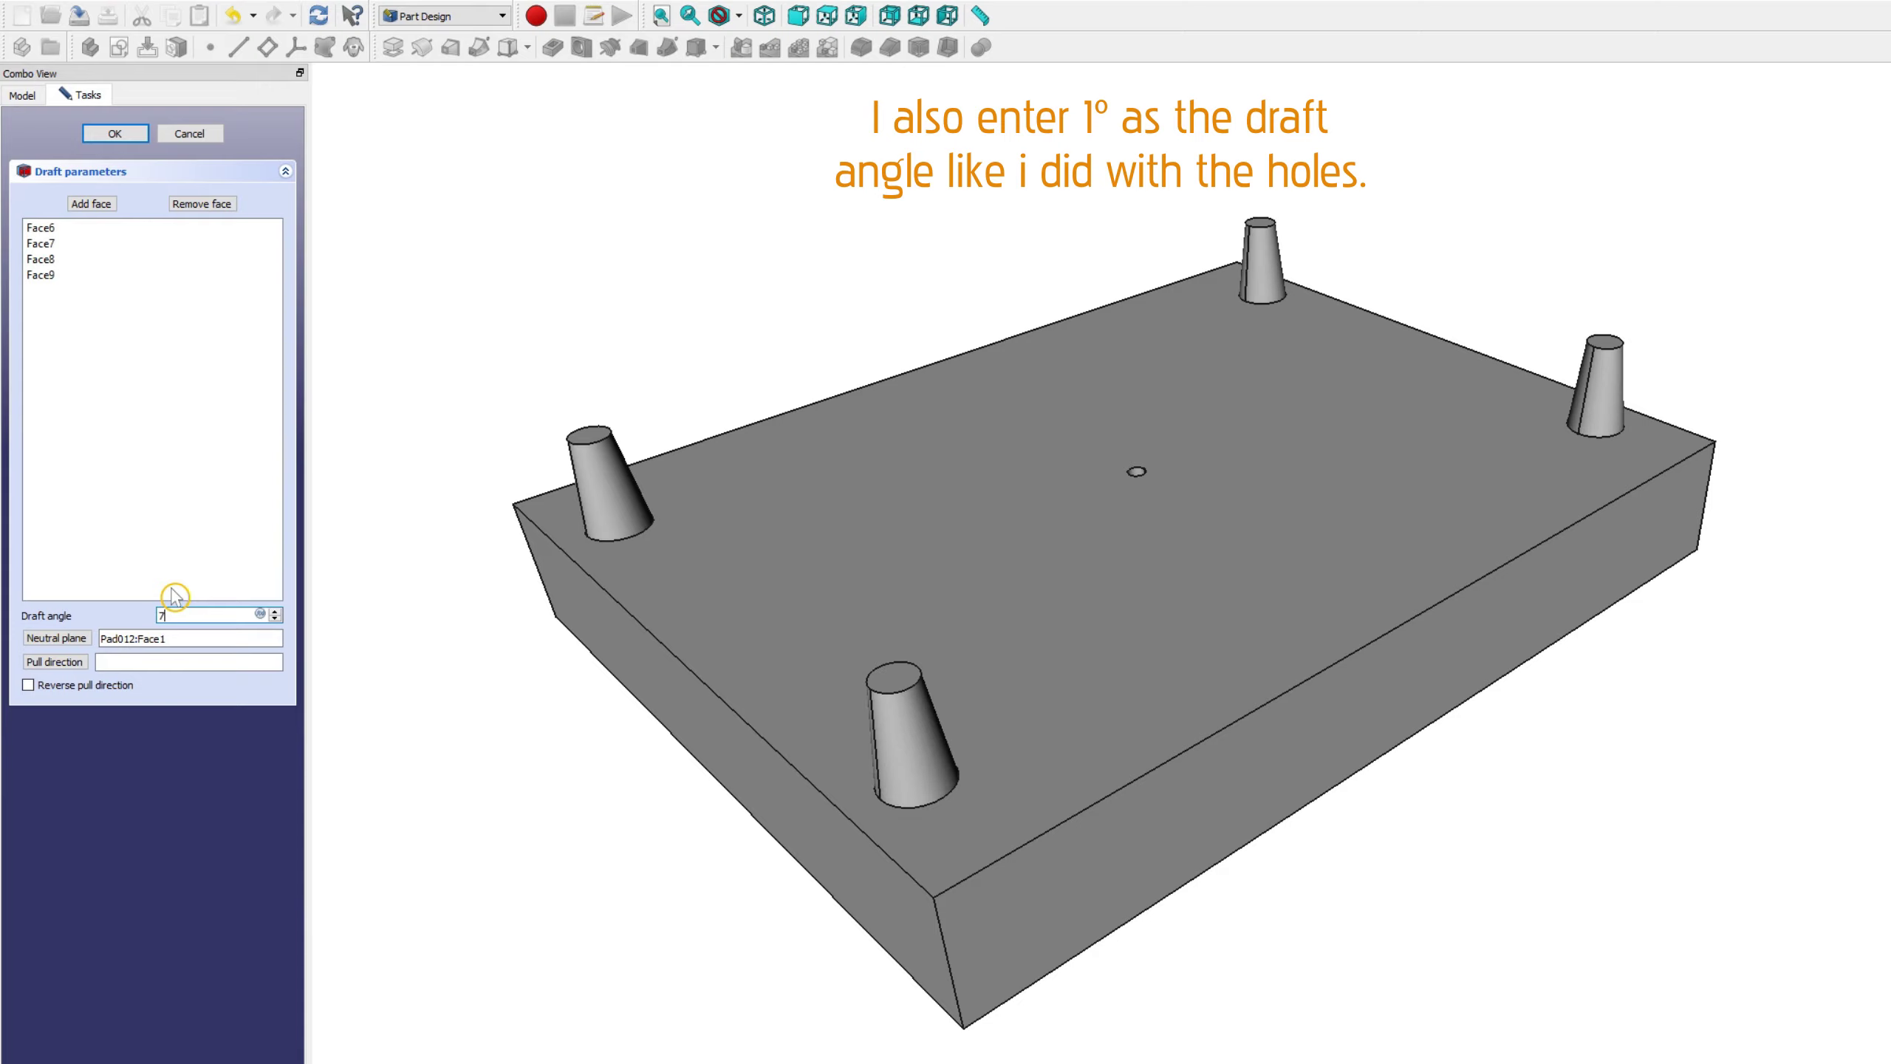
key(BackSpace)
text(1)
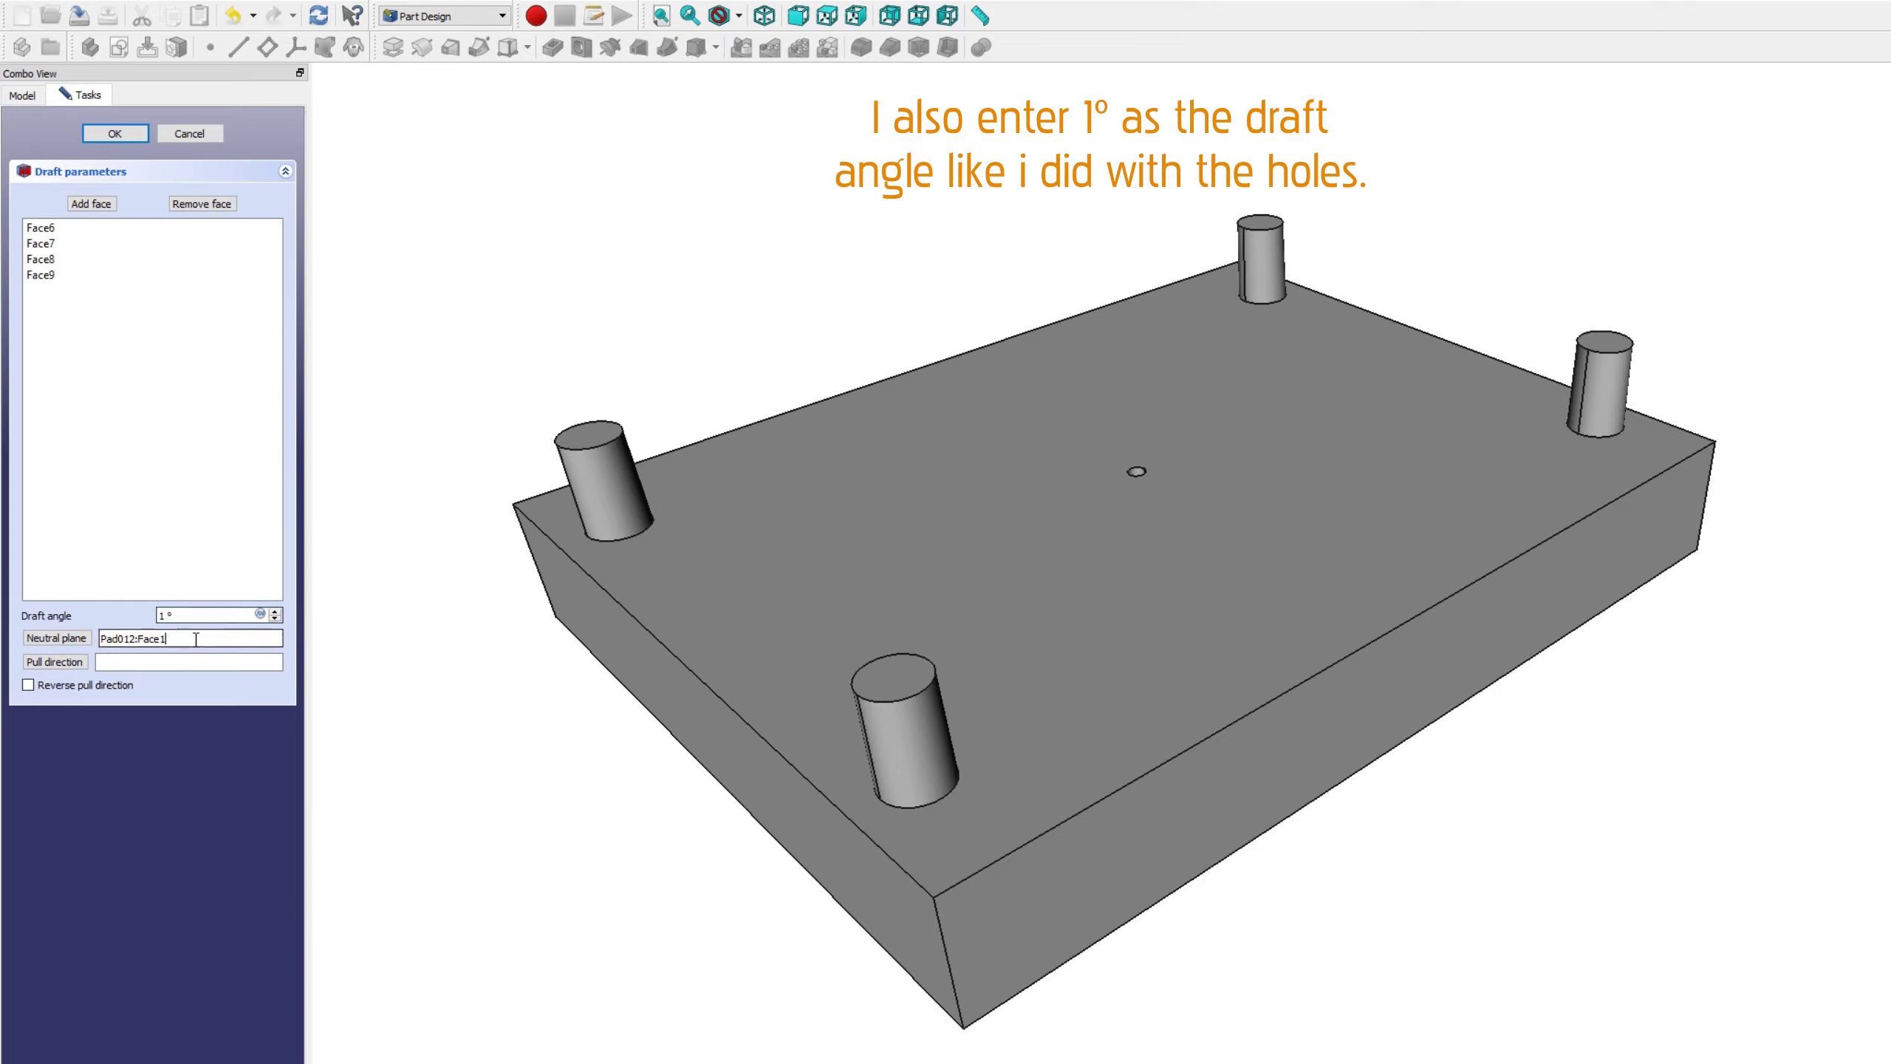
mouse_move(1236, 840)
middle_down()
mouse_move(1168, 815)
mouse_move(1192, 762)
middle_up()
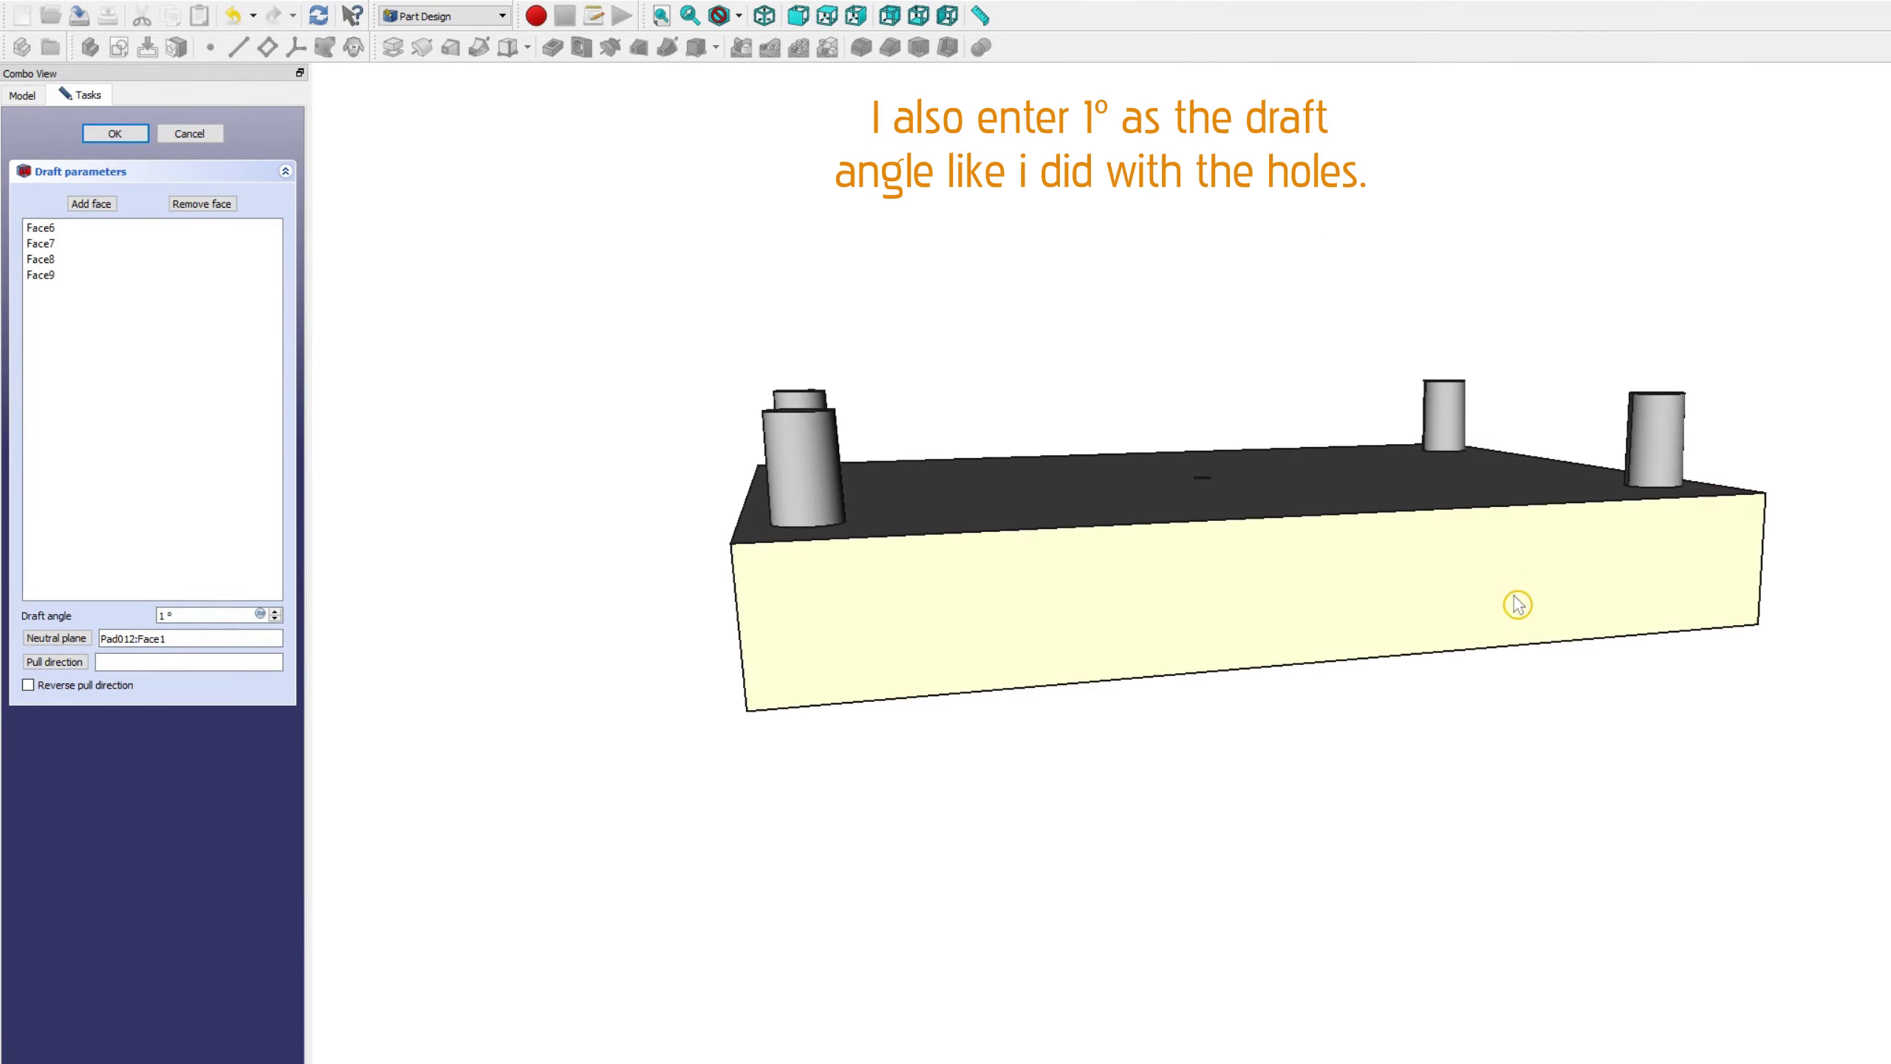
Step: Confirm the 1° pin draft, then fillet the plate's vertical corner and bottom outer edges
click(135, 140)
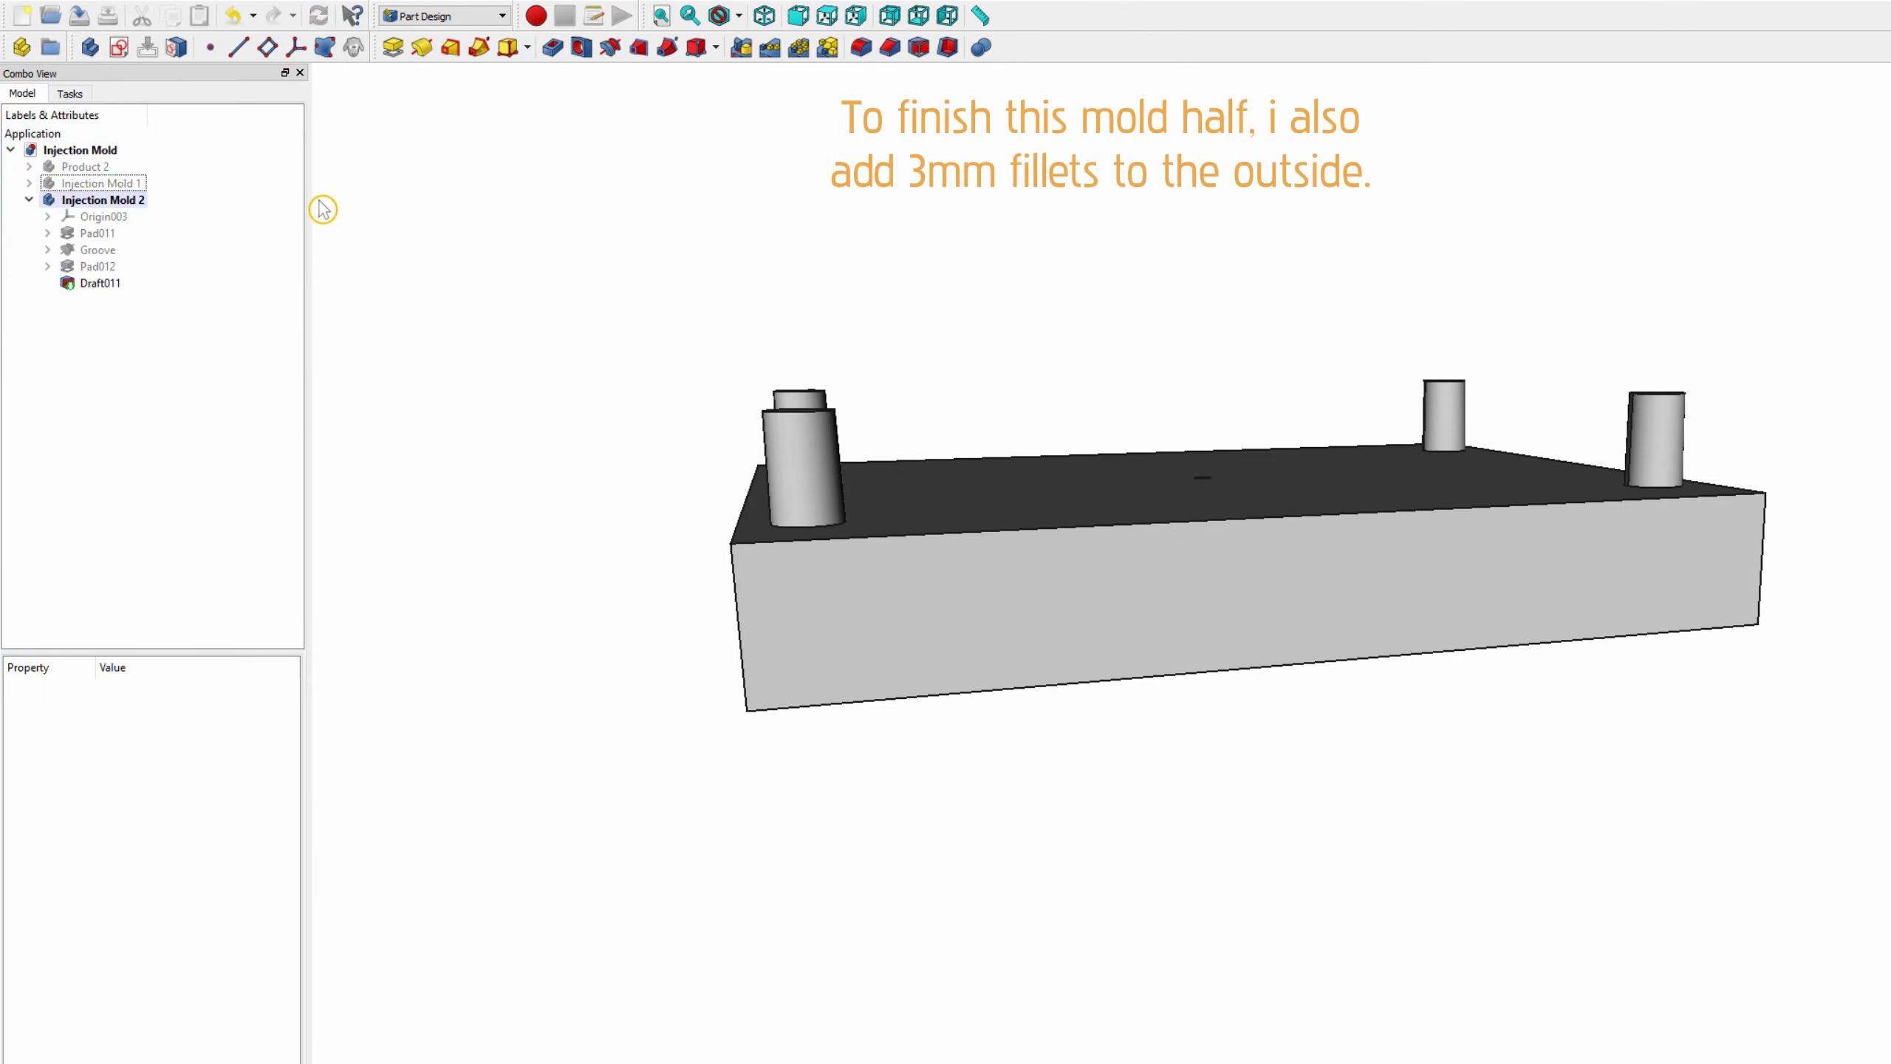
middle_drag(1067, 498, 1156, 541)
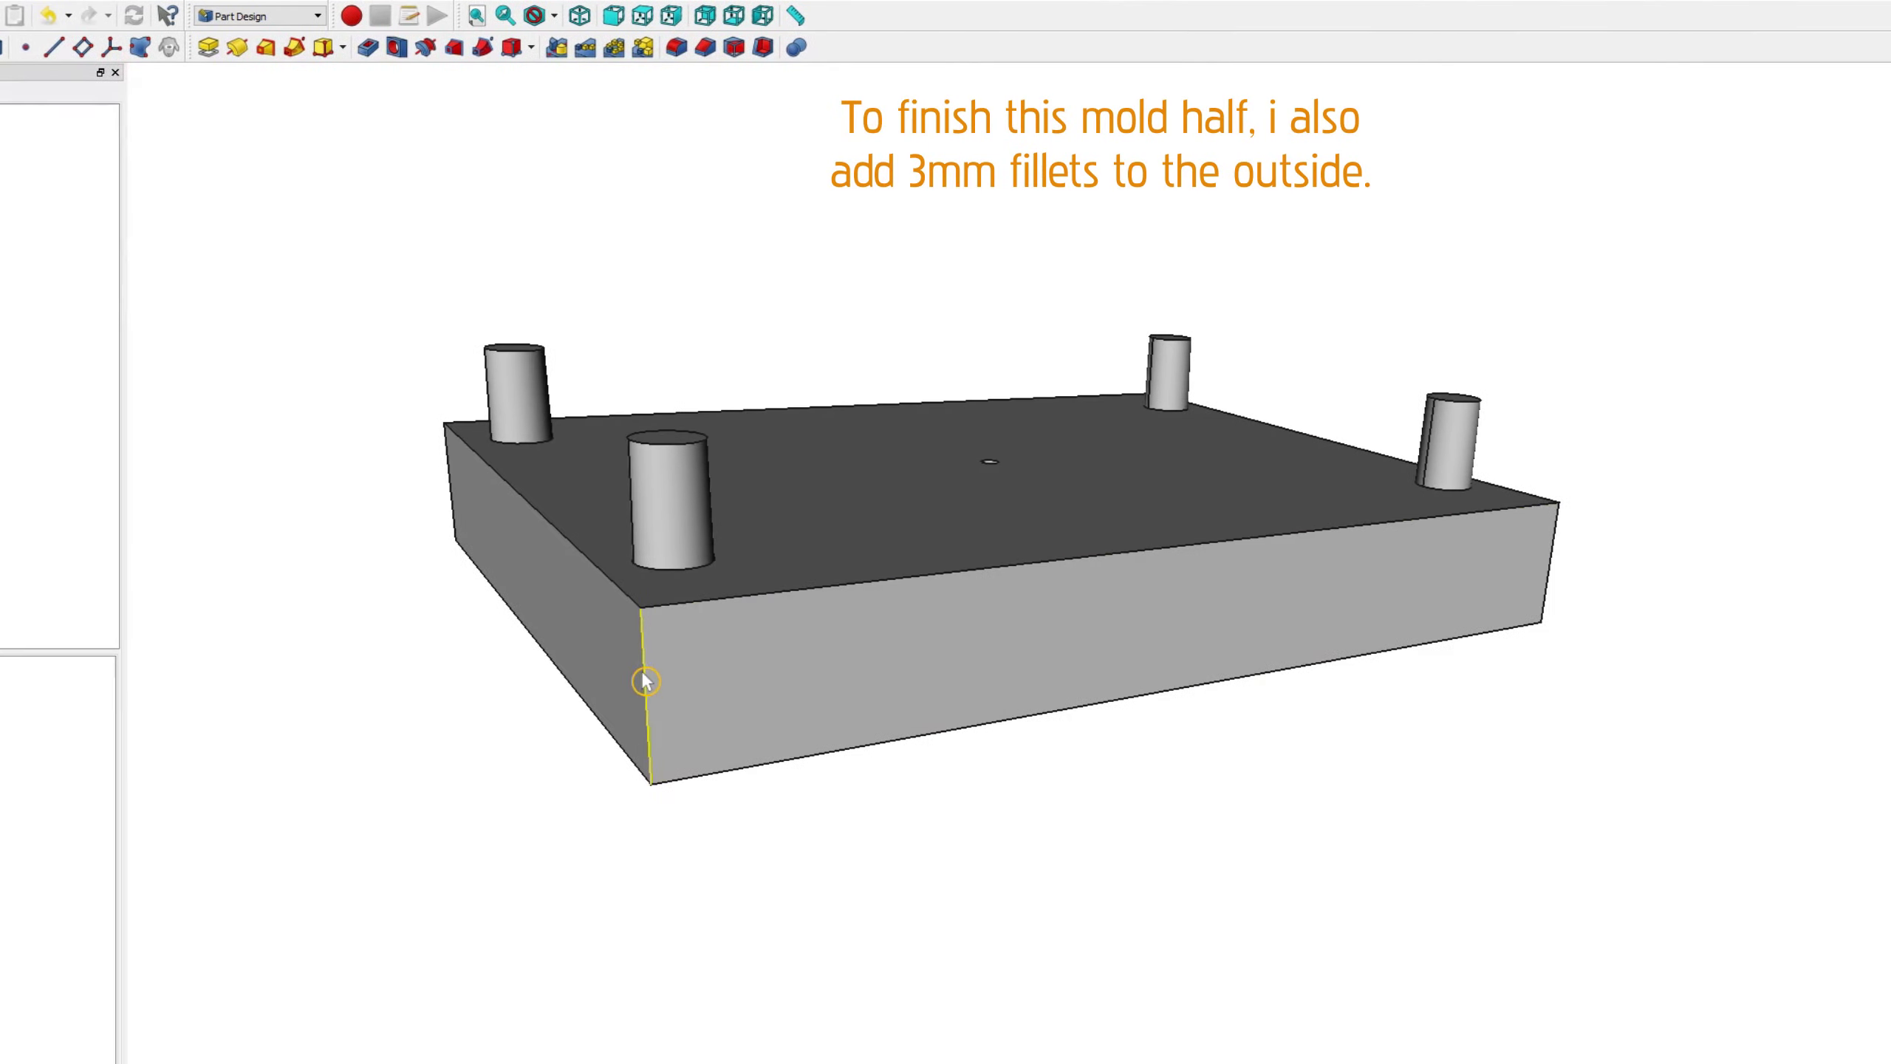
click(644, 681)
middle_drag(645, 681, 1115, 718)
ctrl+click(1383, 618)
middle_drag(1405, 748, 1300, 540)
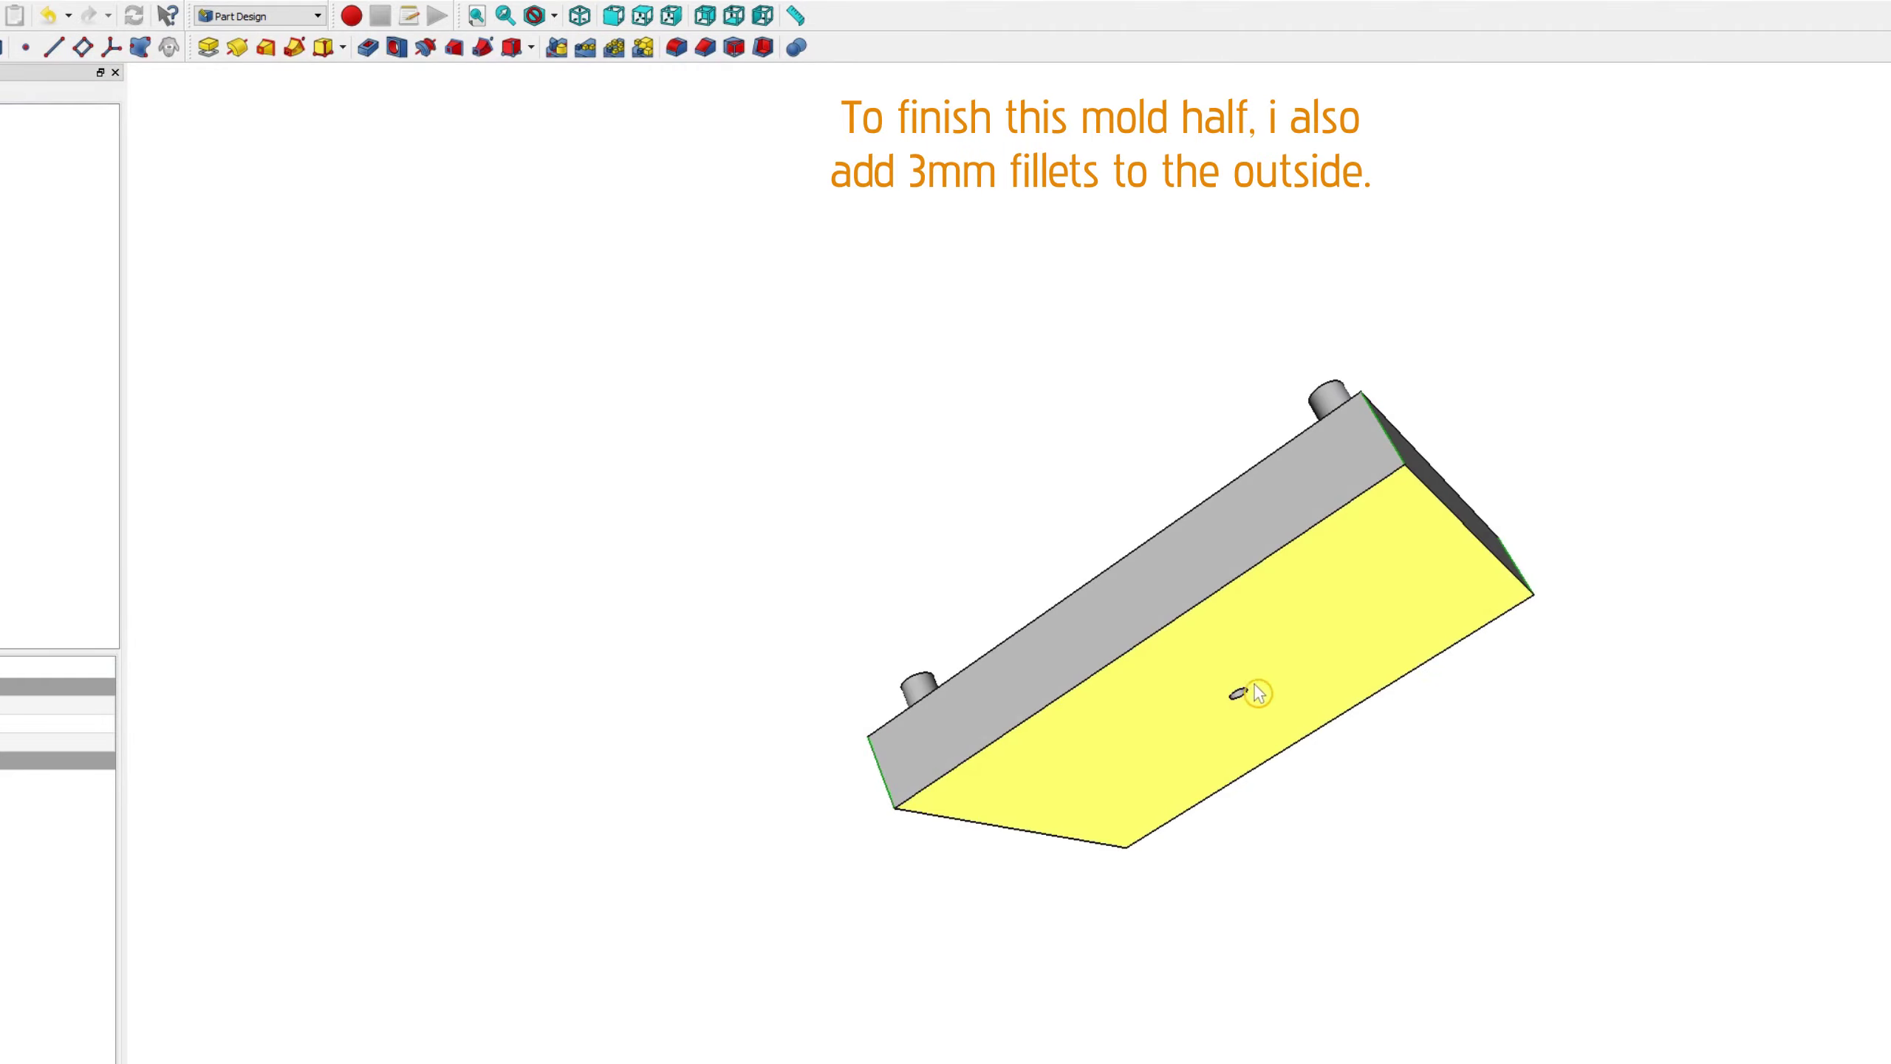
ctrl+click(1300, 541)
middle_drag(1477, 548, 921, 888)
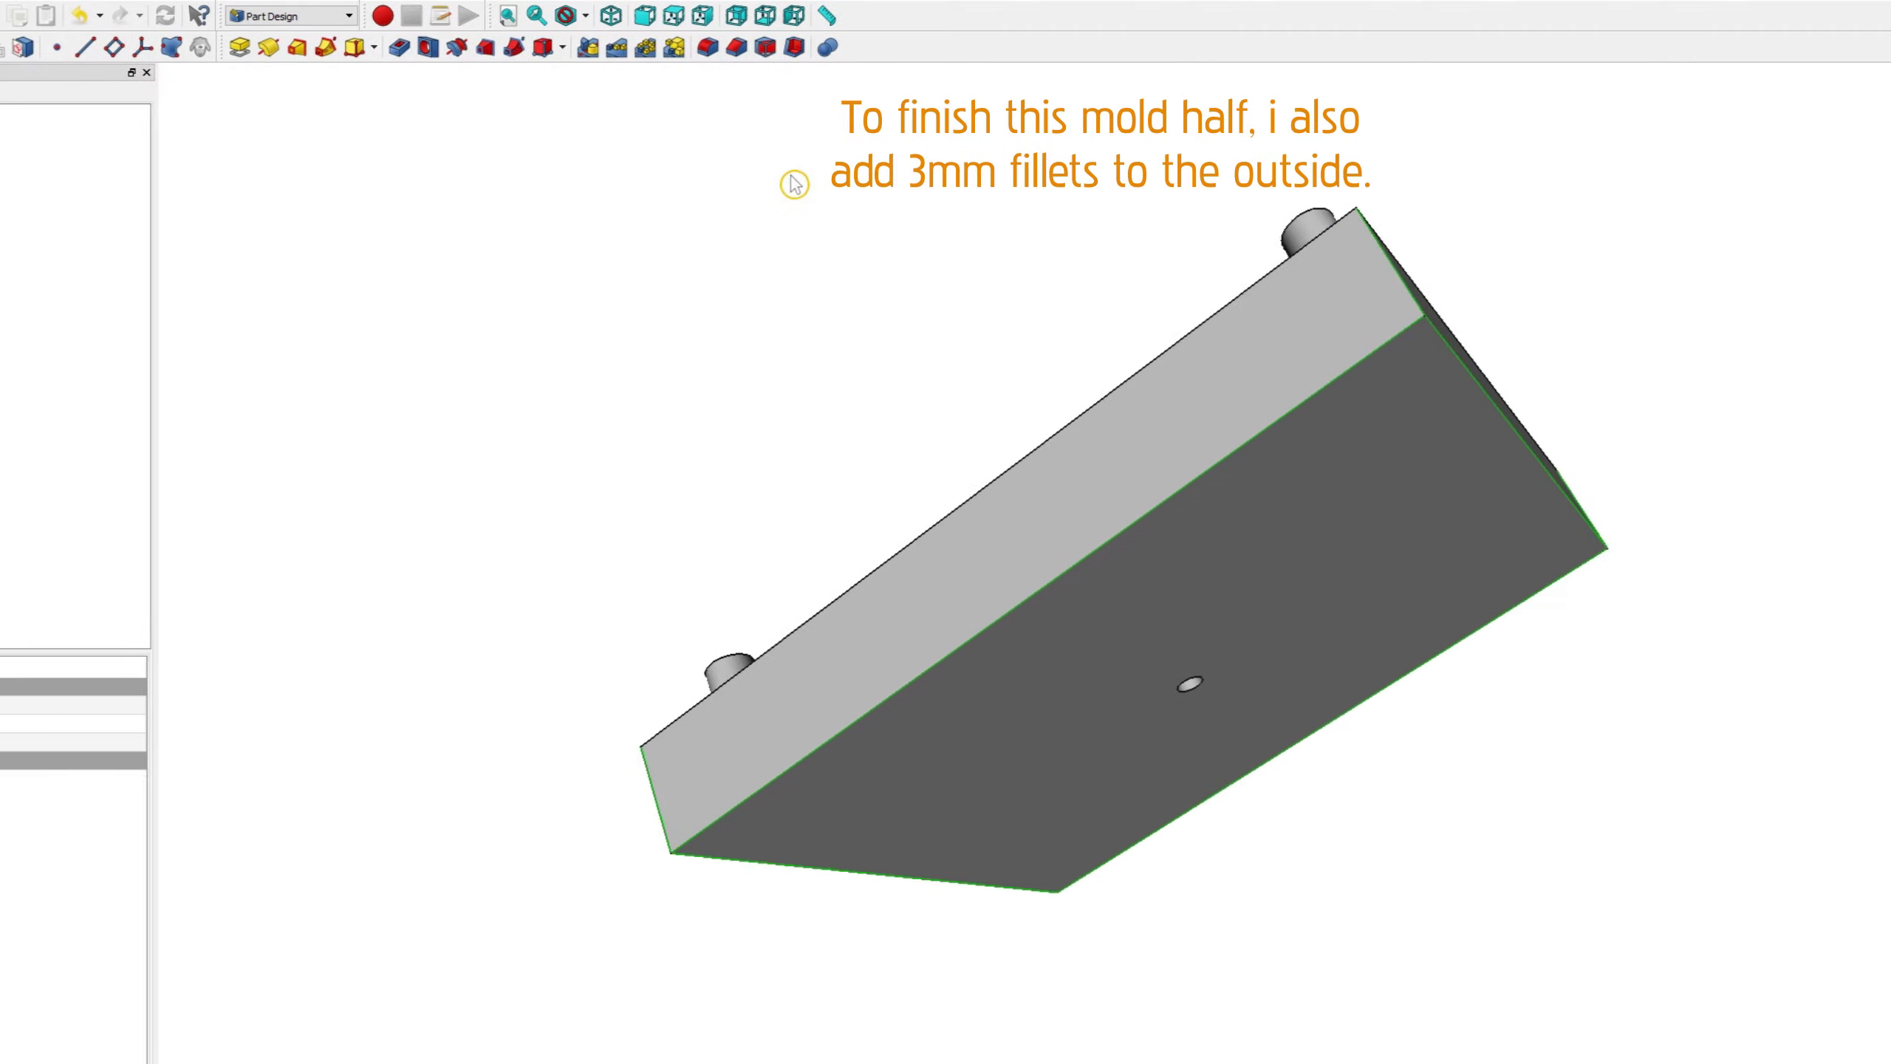
click(781, 47)
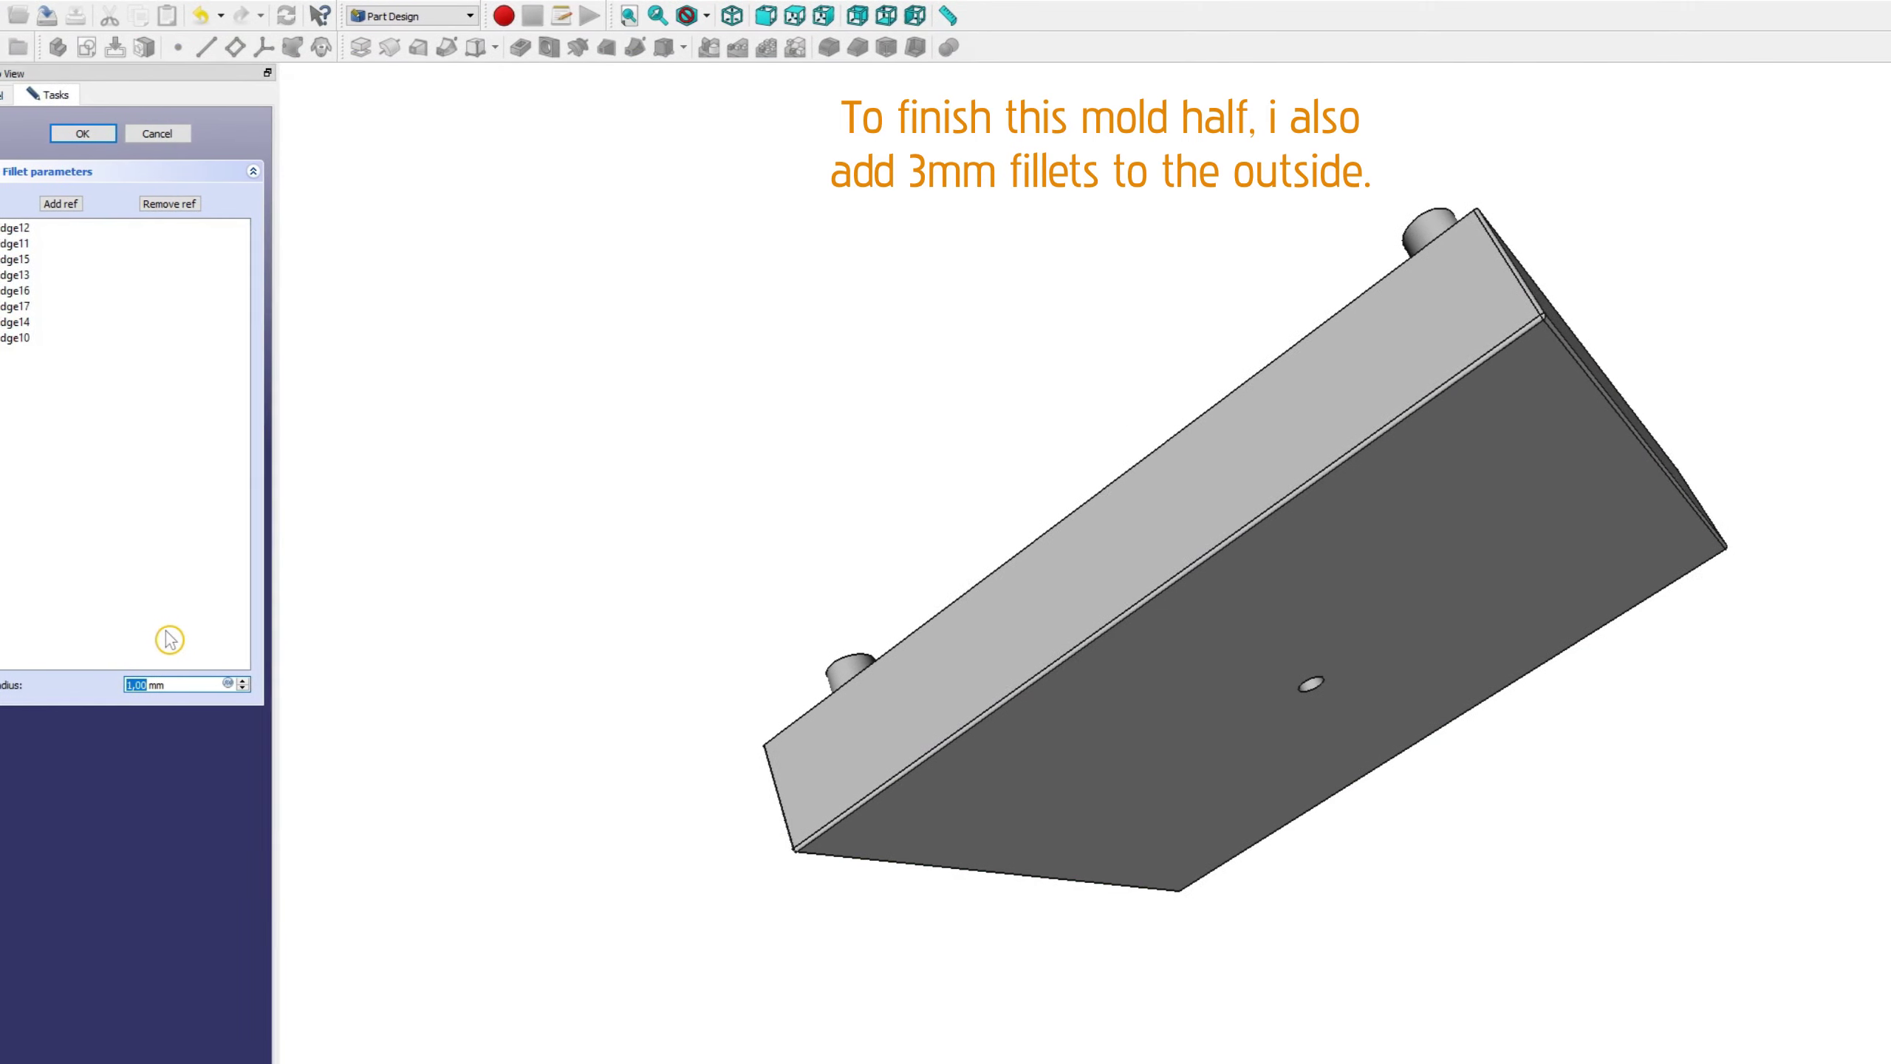
Step: Apply the 3 mm outer fillet and show Injection Mold 1 again
text(3)
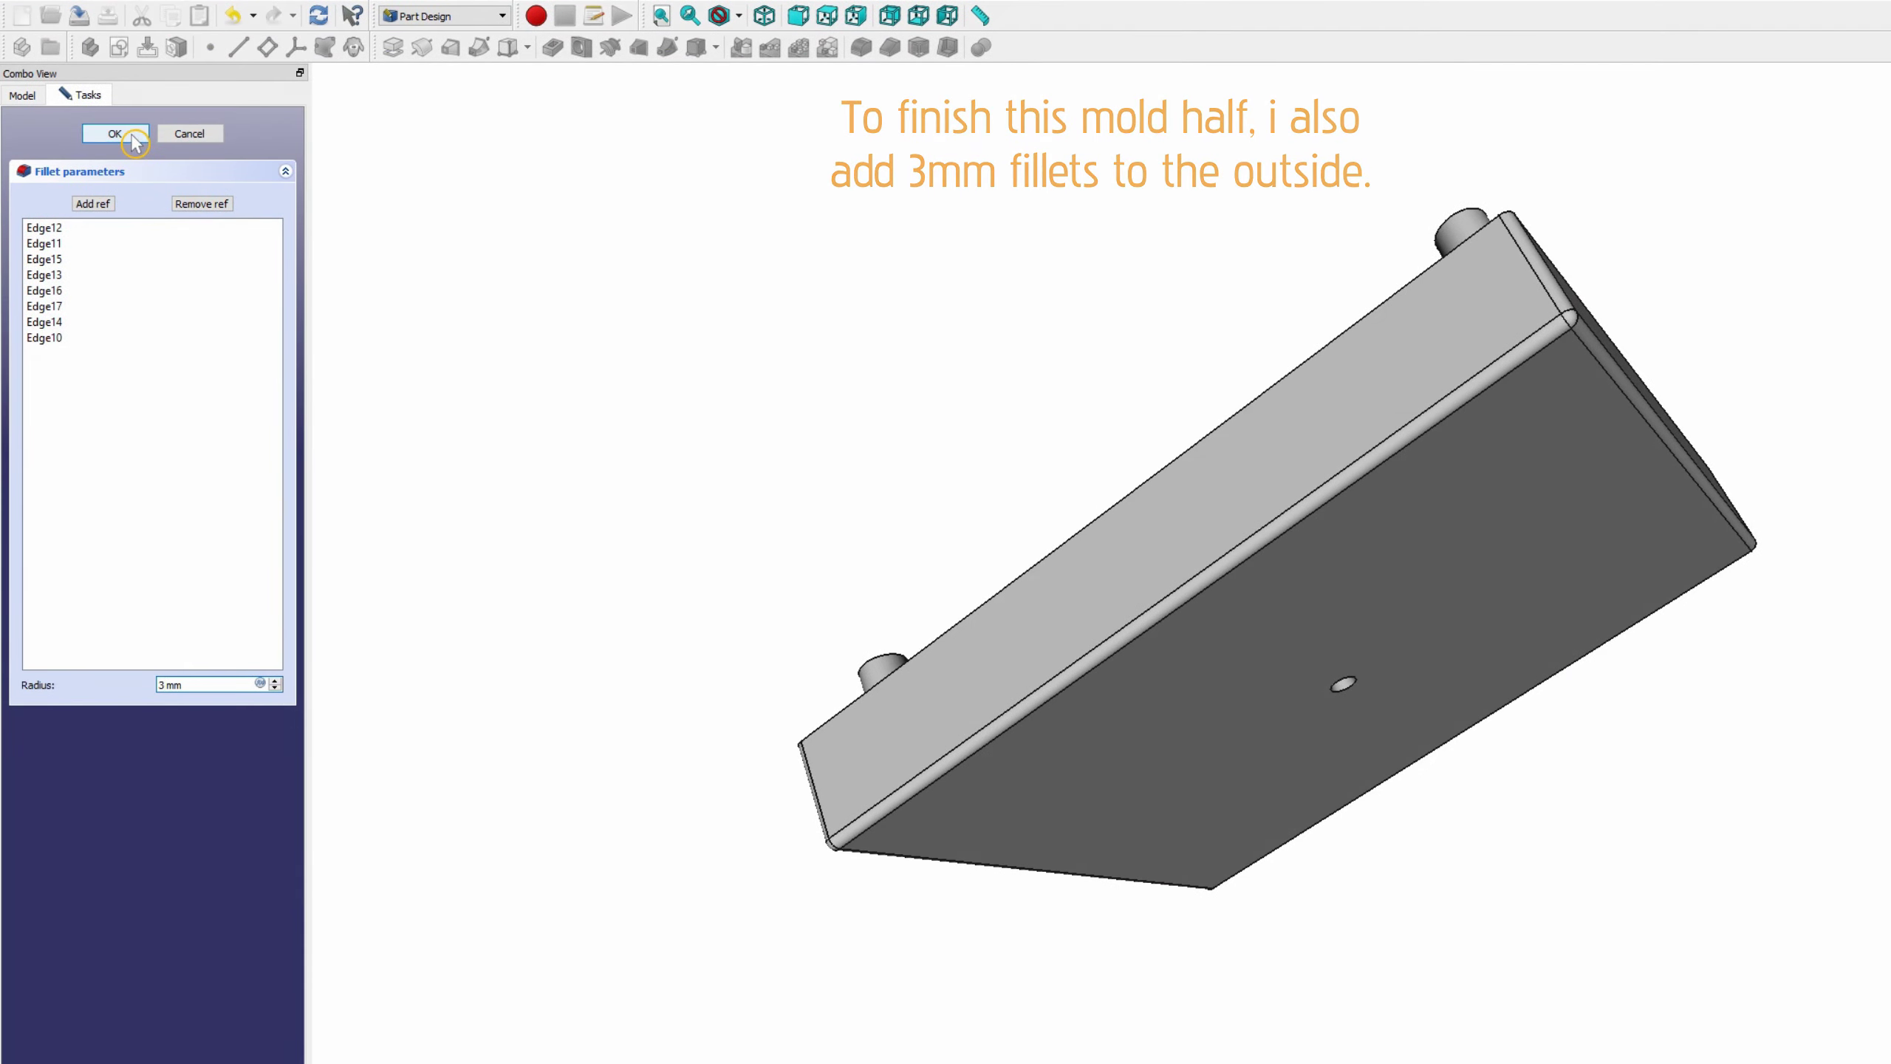
click(137, 136)
mouse_move(739, 376)
middle_down()
mouse_move(591, 276)
mouse_move(1013, 373)
mouse_move(1313, 721)
mouse_move(1464, 835)
mouse_move(1630, 854)
middle_up()
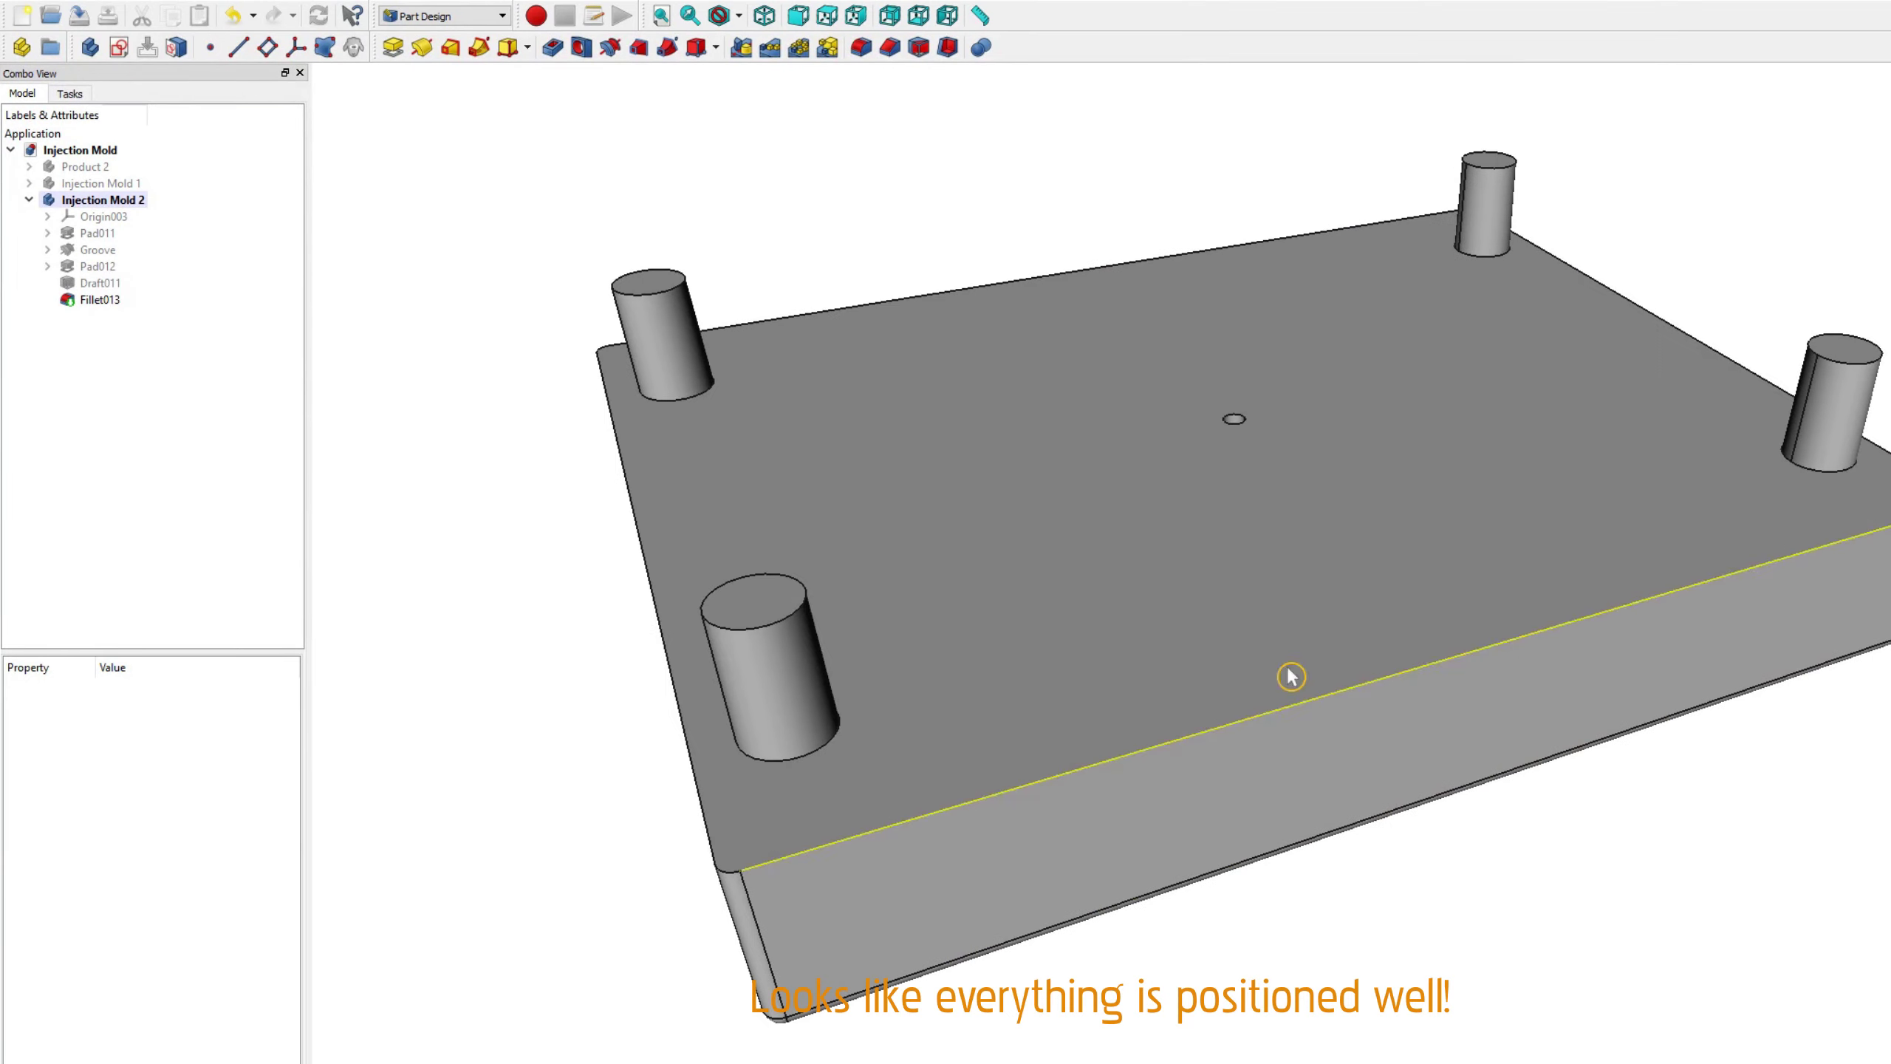
click(100, 183)
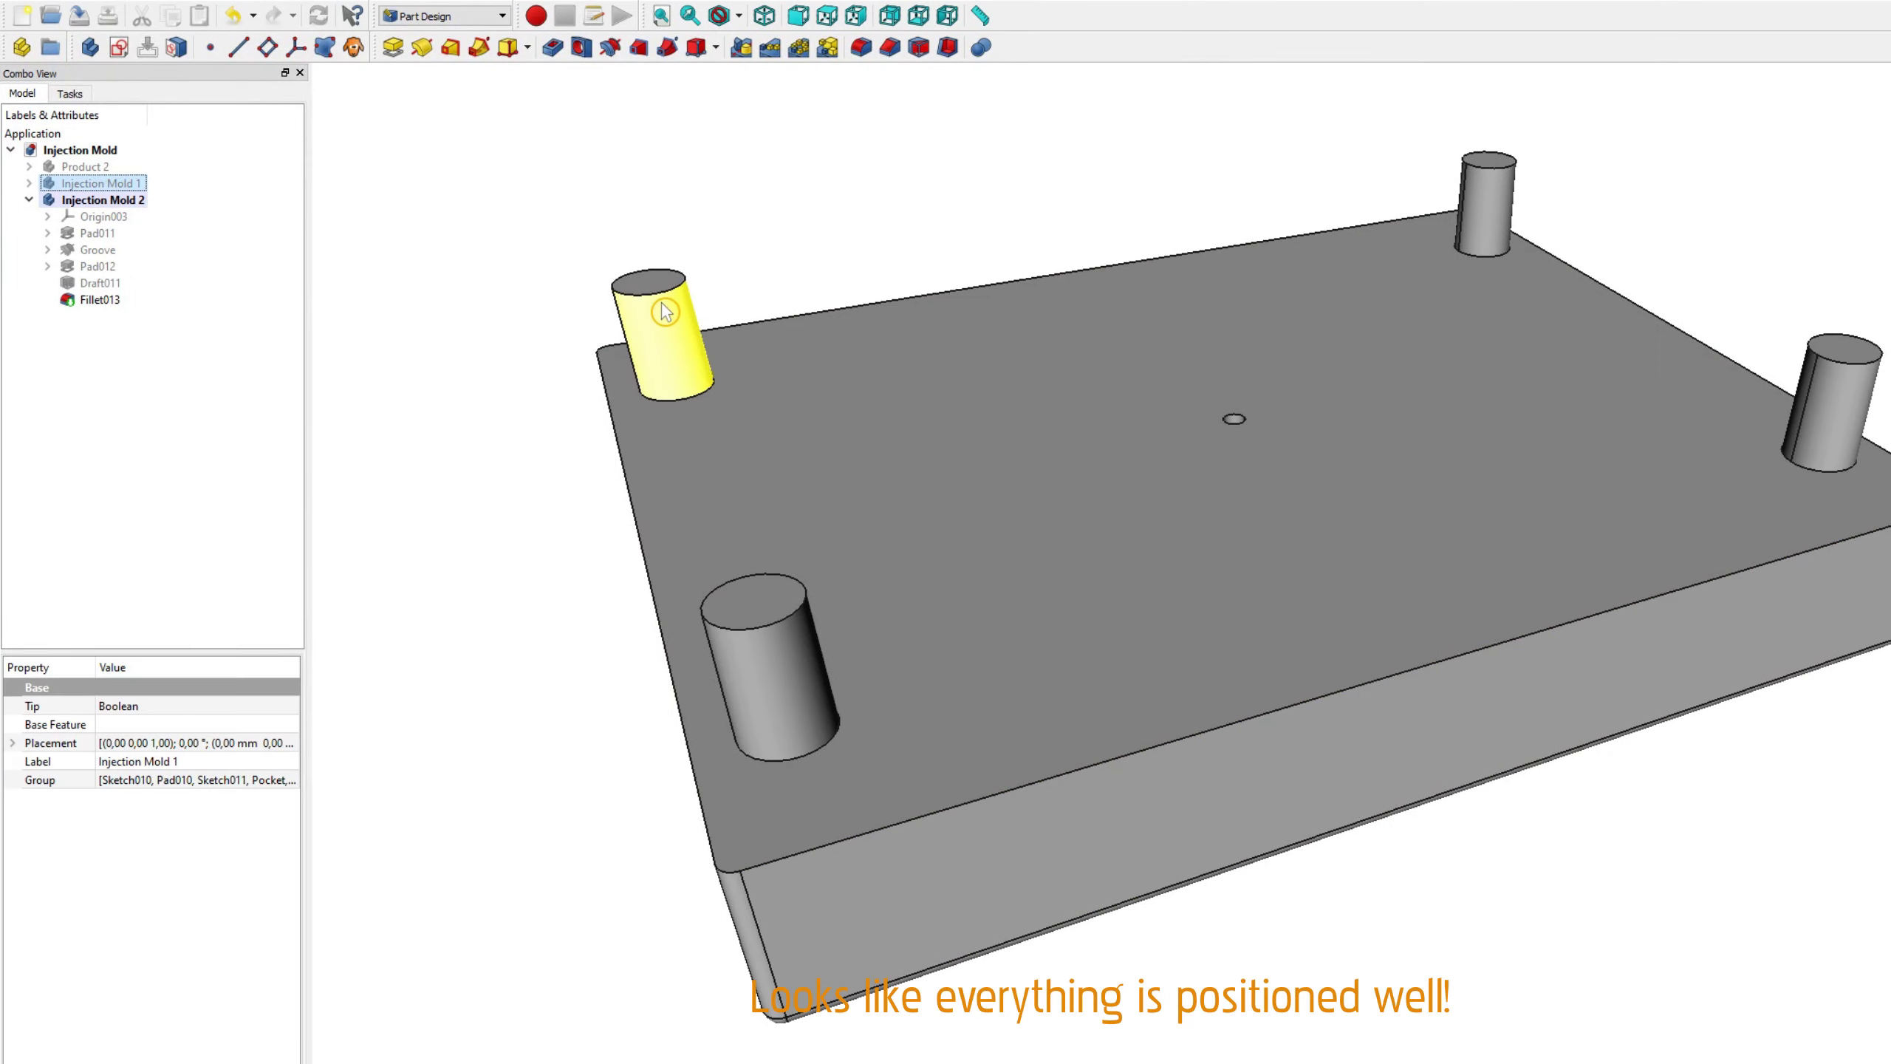
key(space)
Step: Inspect the stacked mold halves in Wireframe, then return the draw style to As is
click(739, 16)
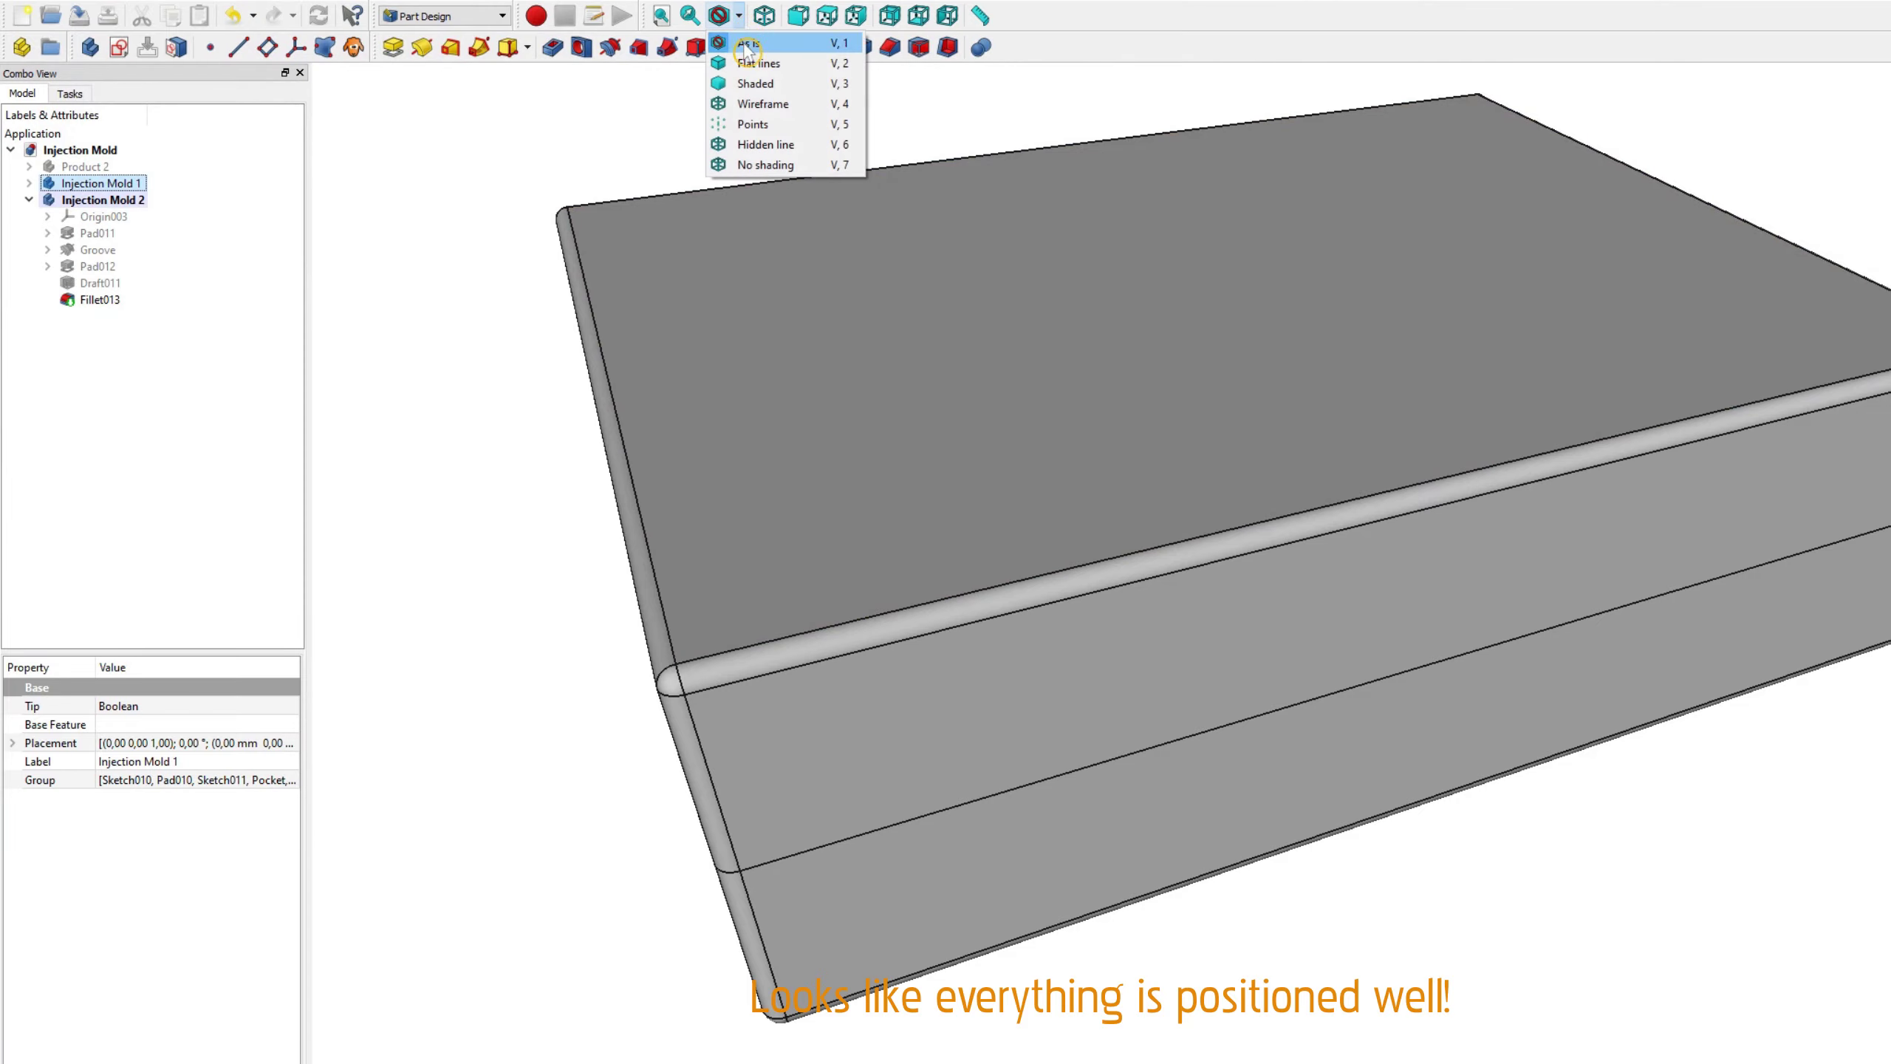
click(745, 101)
middle_drag(1282, 435, 561, 296)
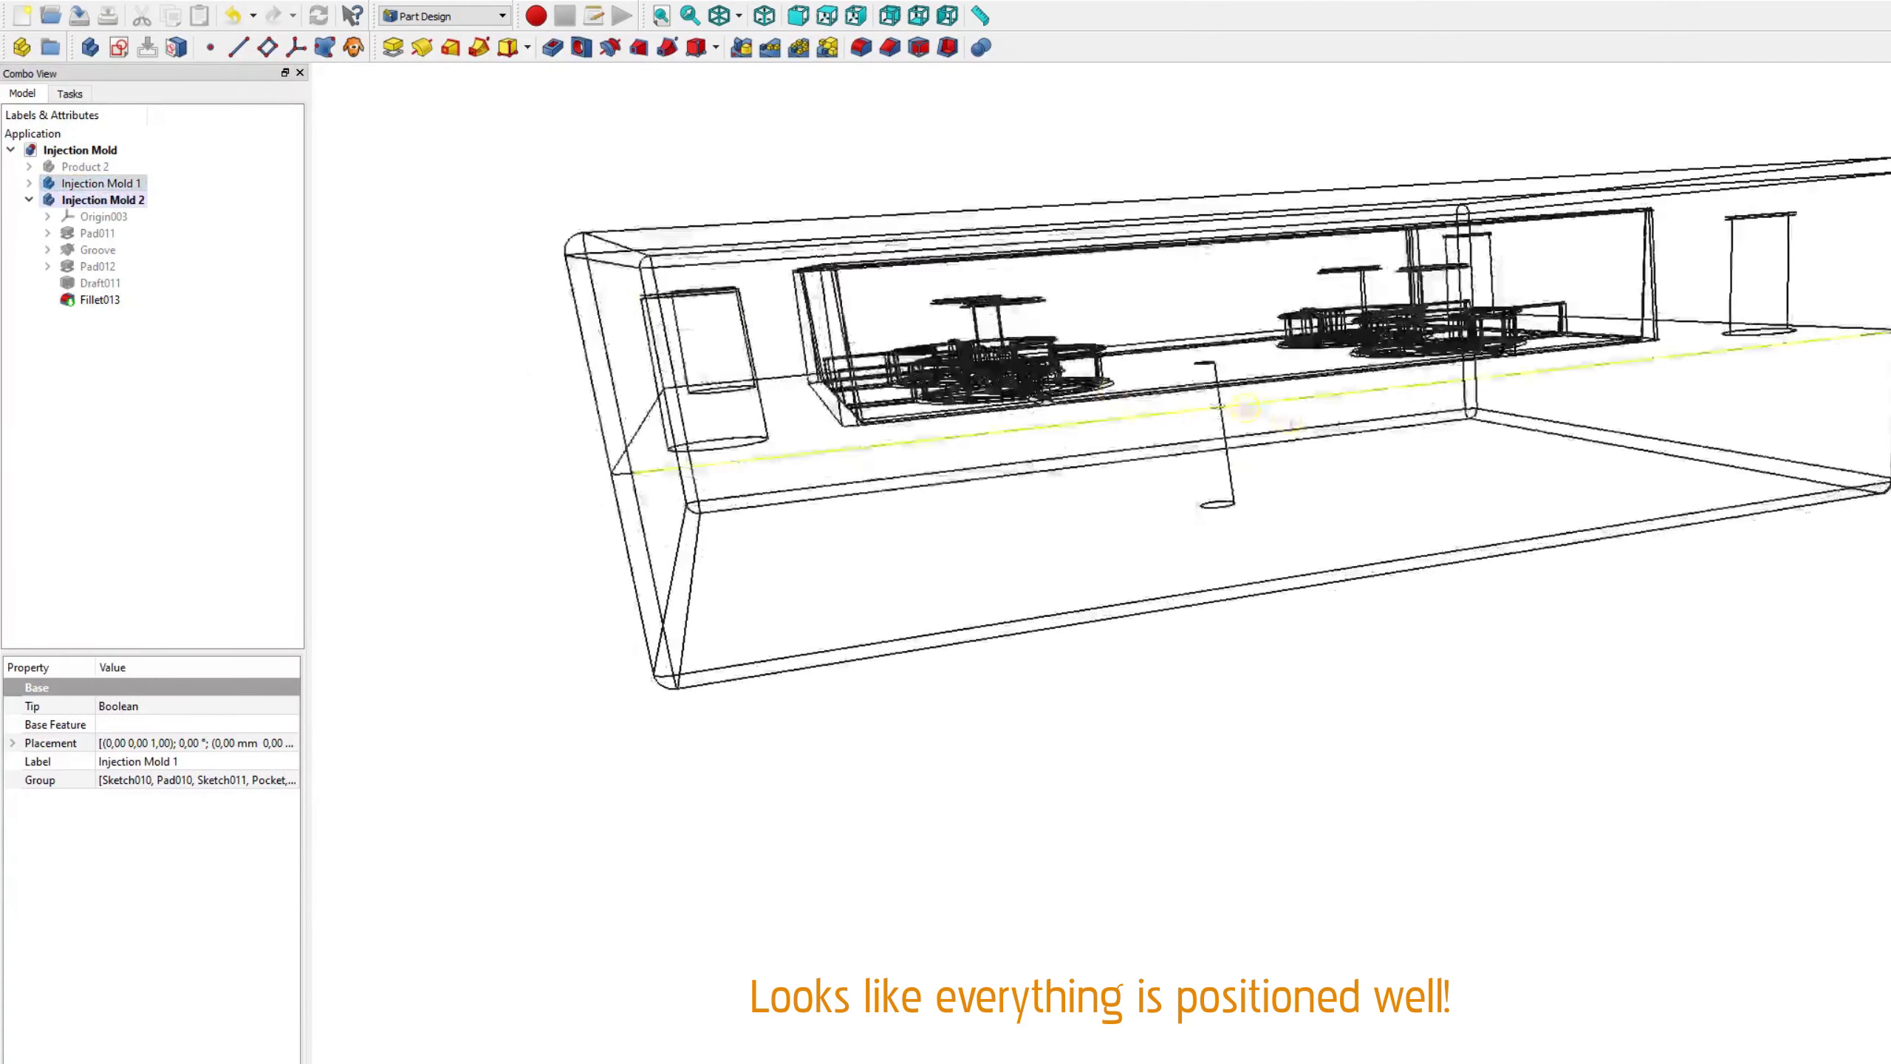
scroll(561, 296, up, 5)
scroll(690, 460, down, 1)
scroll(675, 436, down, 1)
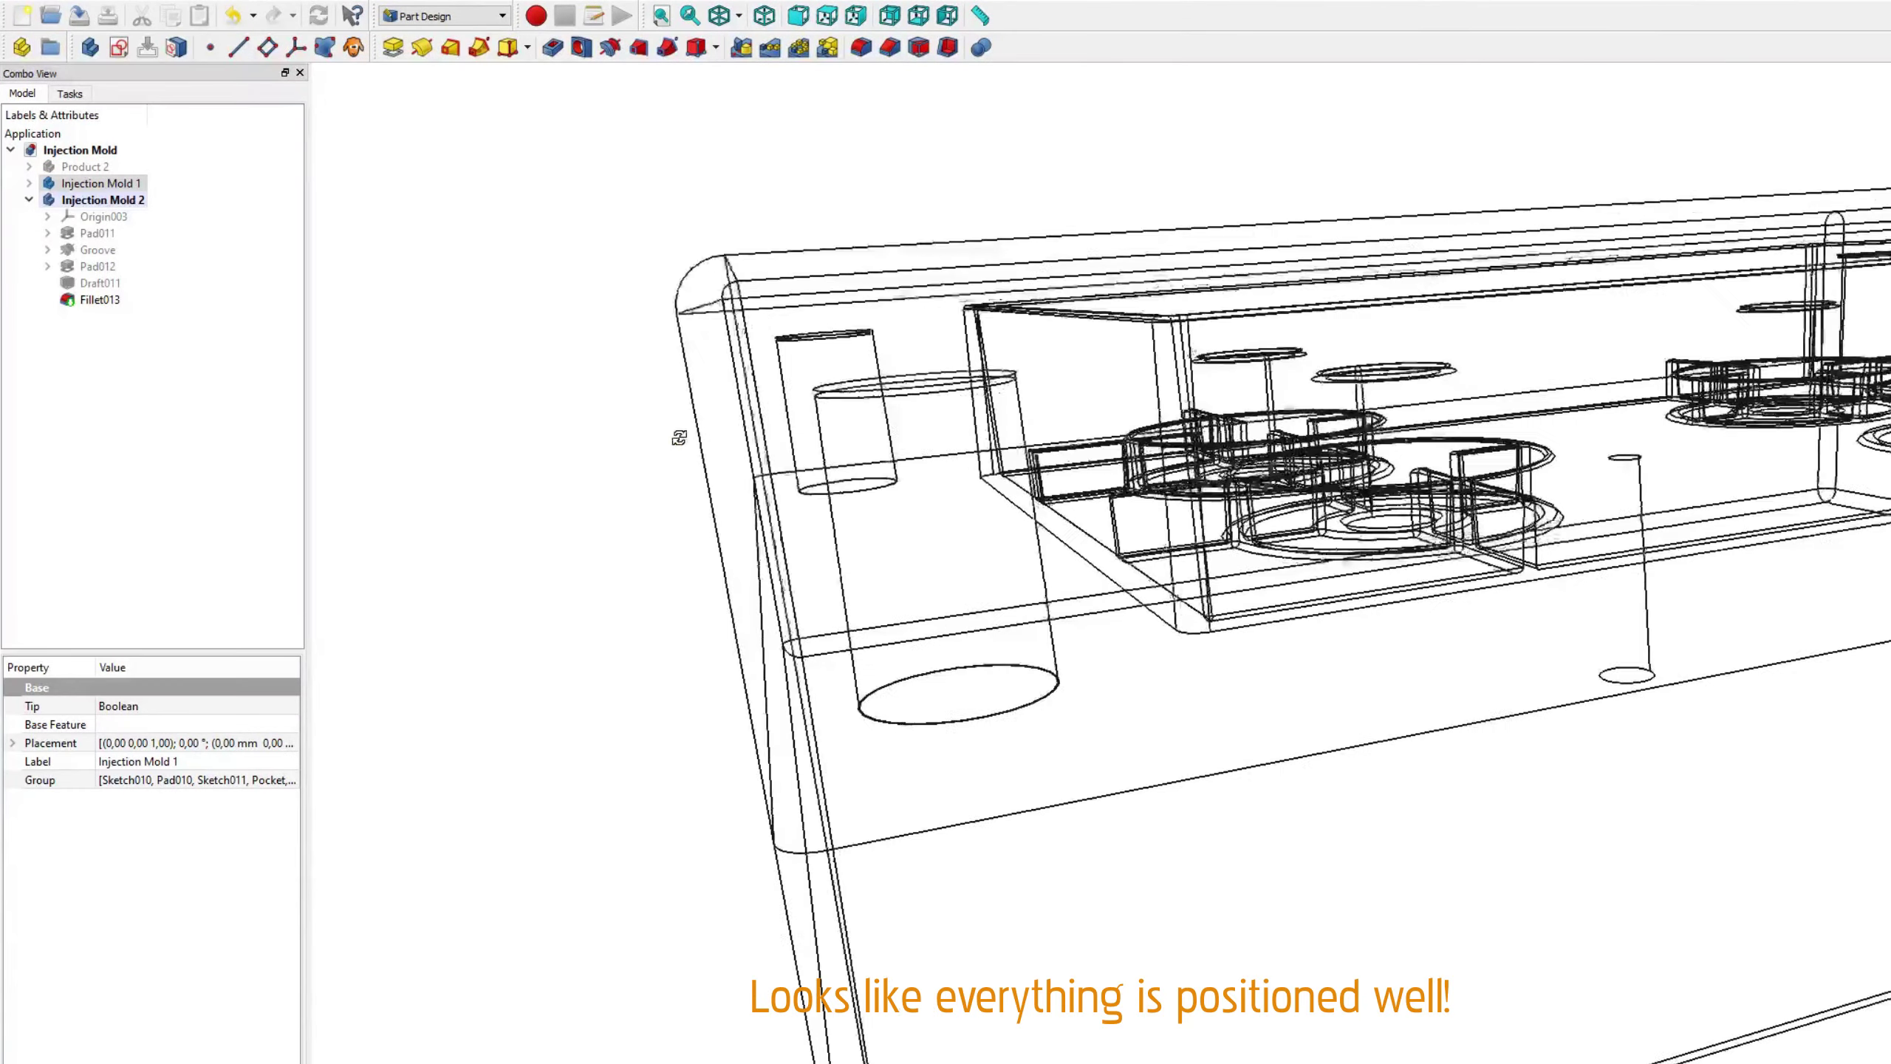
scroll(675, 437, down, 2)
scroll(675, 437, down, 1)
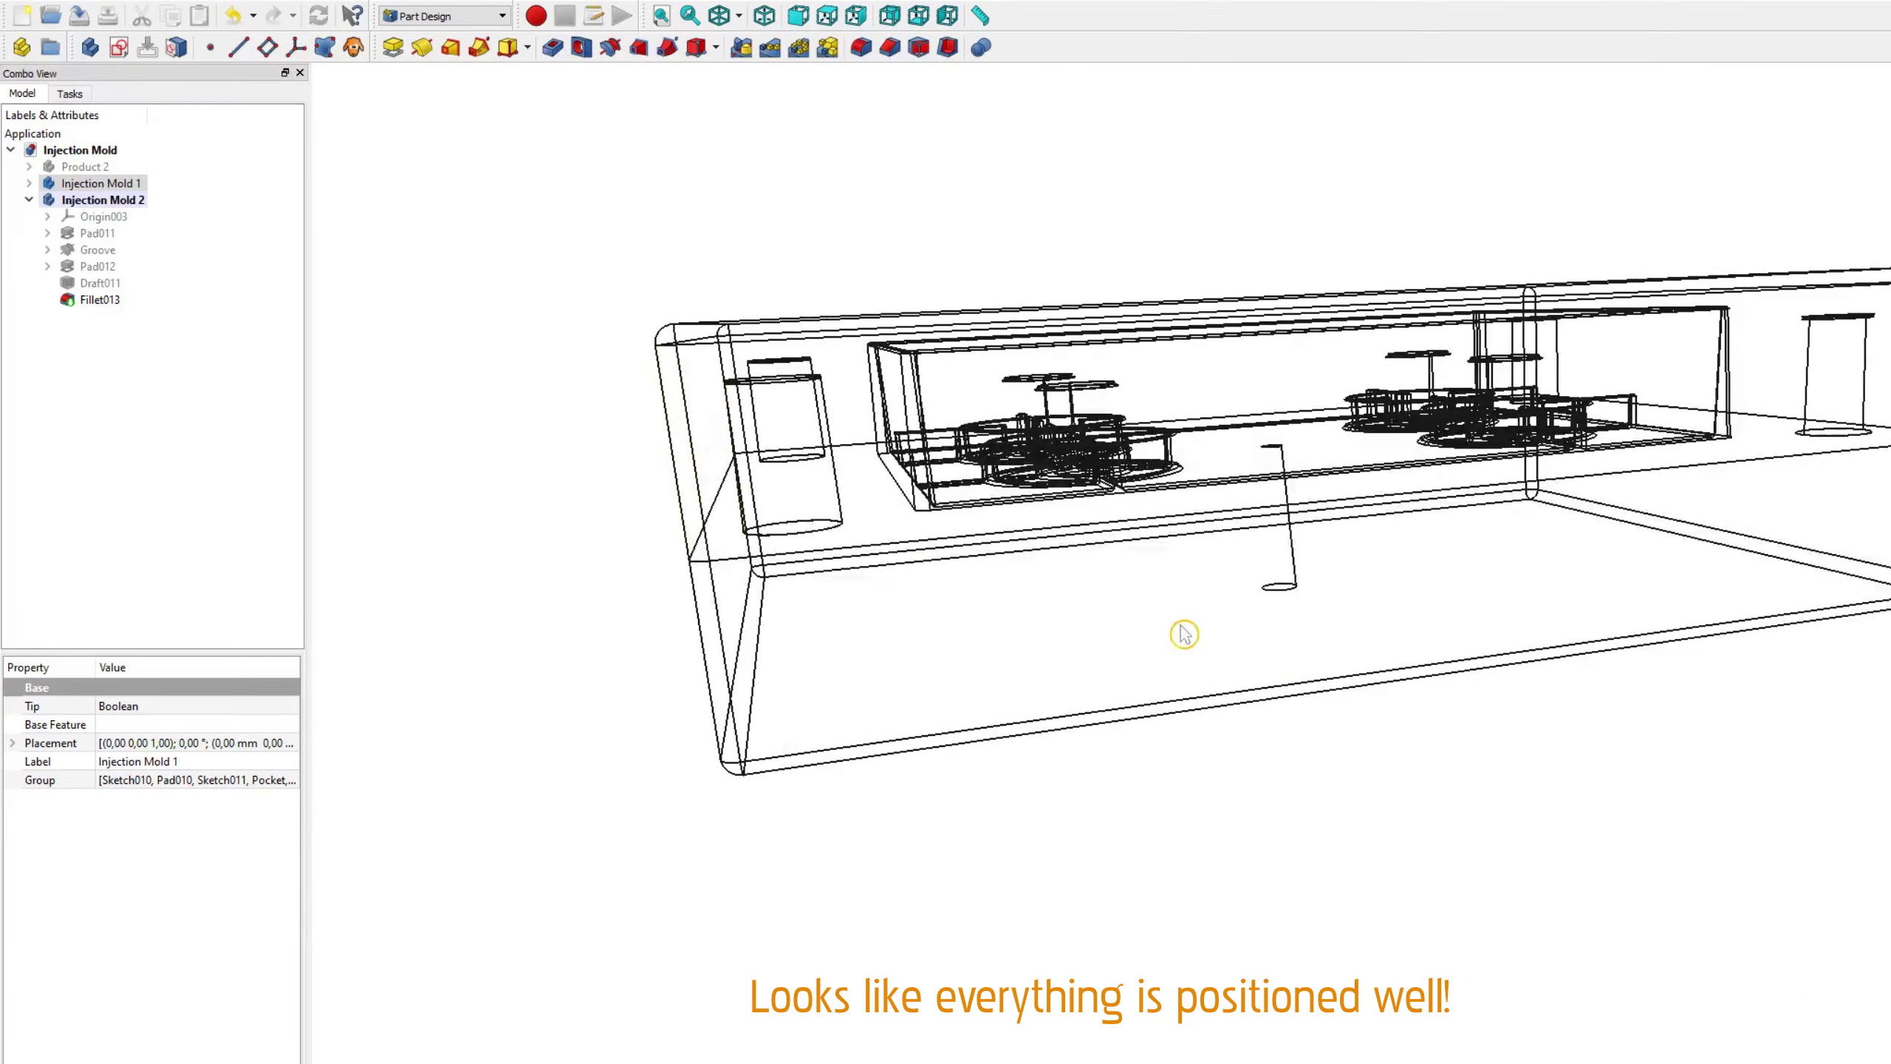
mouse_move(1184, 634)
middle_down()
mouse_move(1620, 757)
mouse_move(1486, 822)
mouse_move(1478, 751)
mouse_move(1502, 882)
mouse_move(1644, 853)
mouse_move(1734, 775)
middle_up()
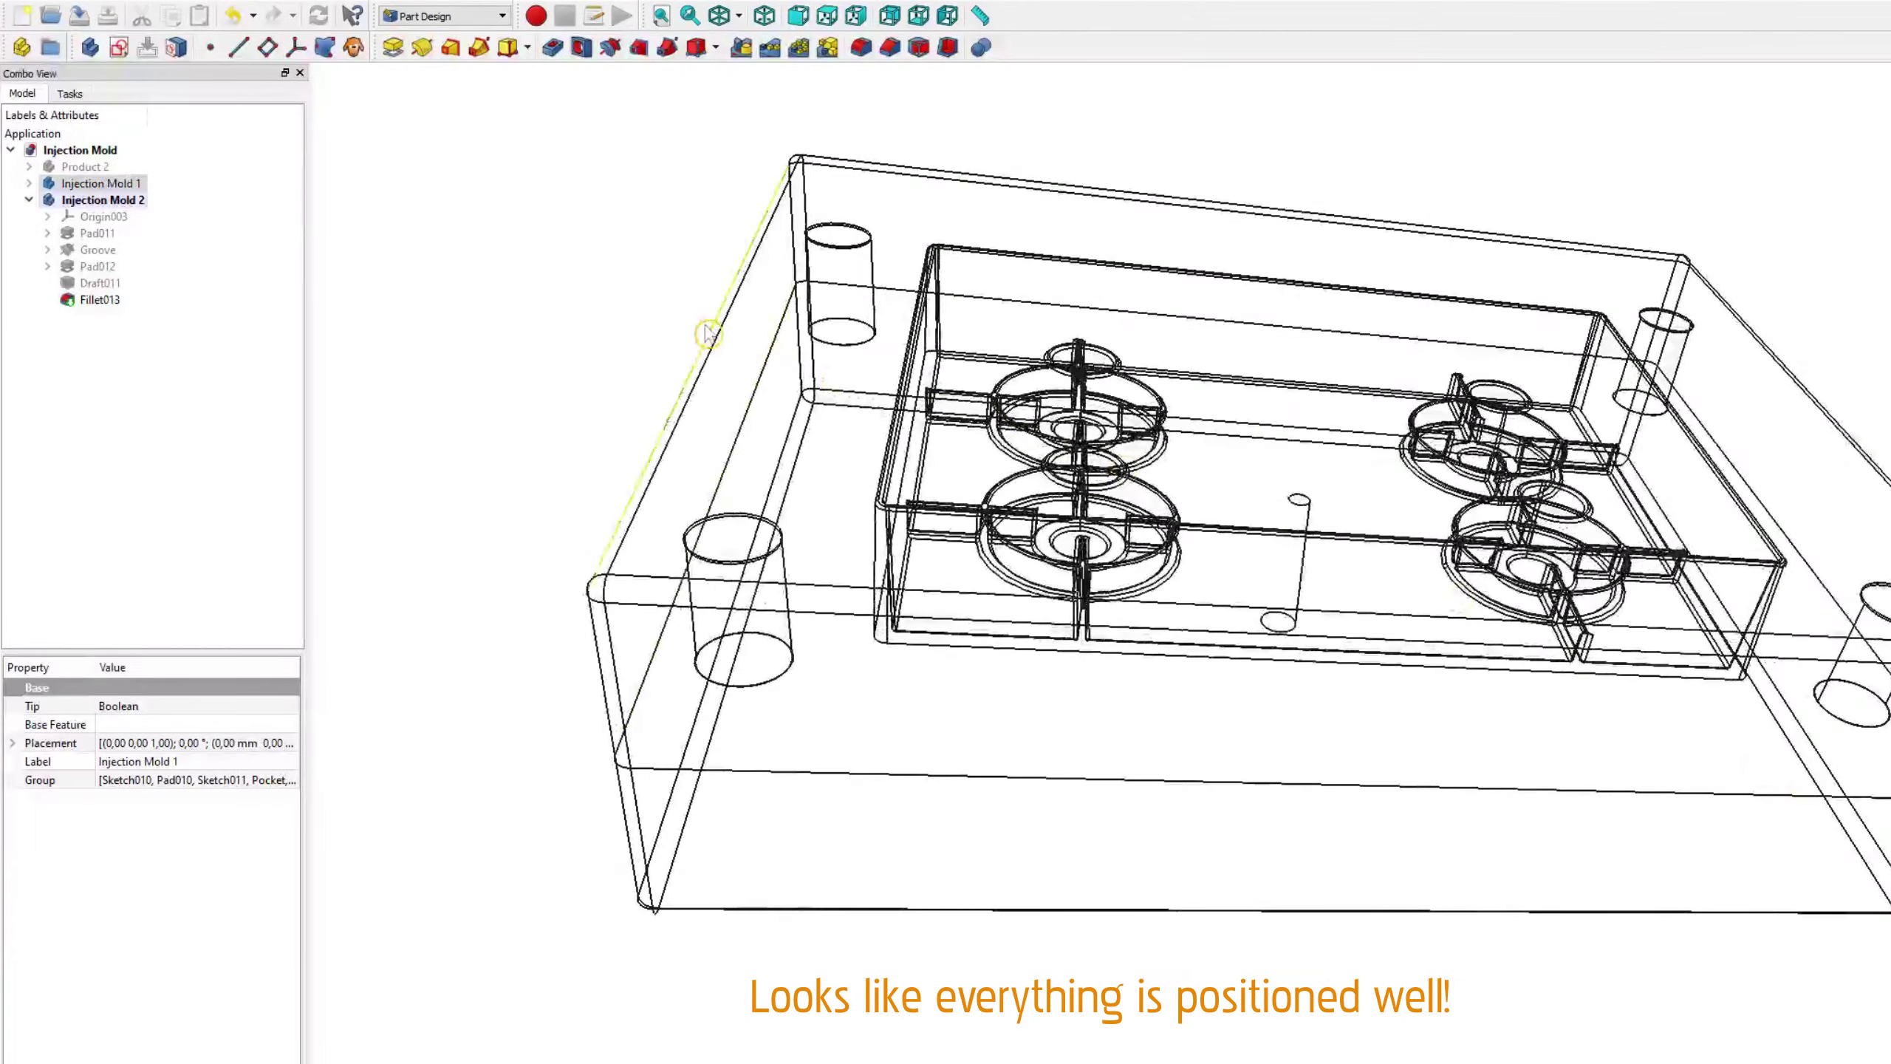
mouse_move(707, 334)
middle_down()
mouse_move(570, 372)
mouse_move(903, 549)
mouse_move(1057, 345)
middle_up()
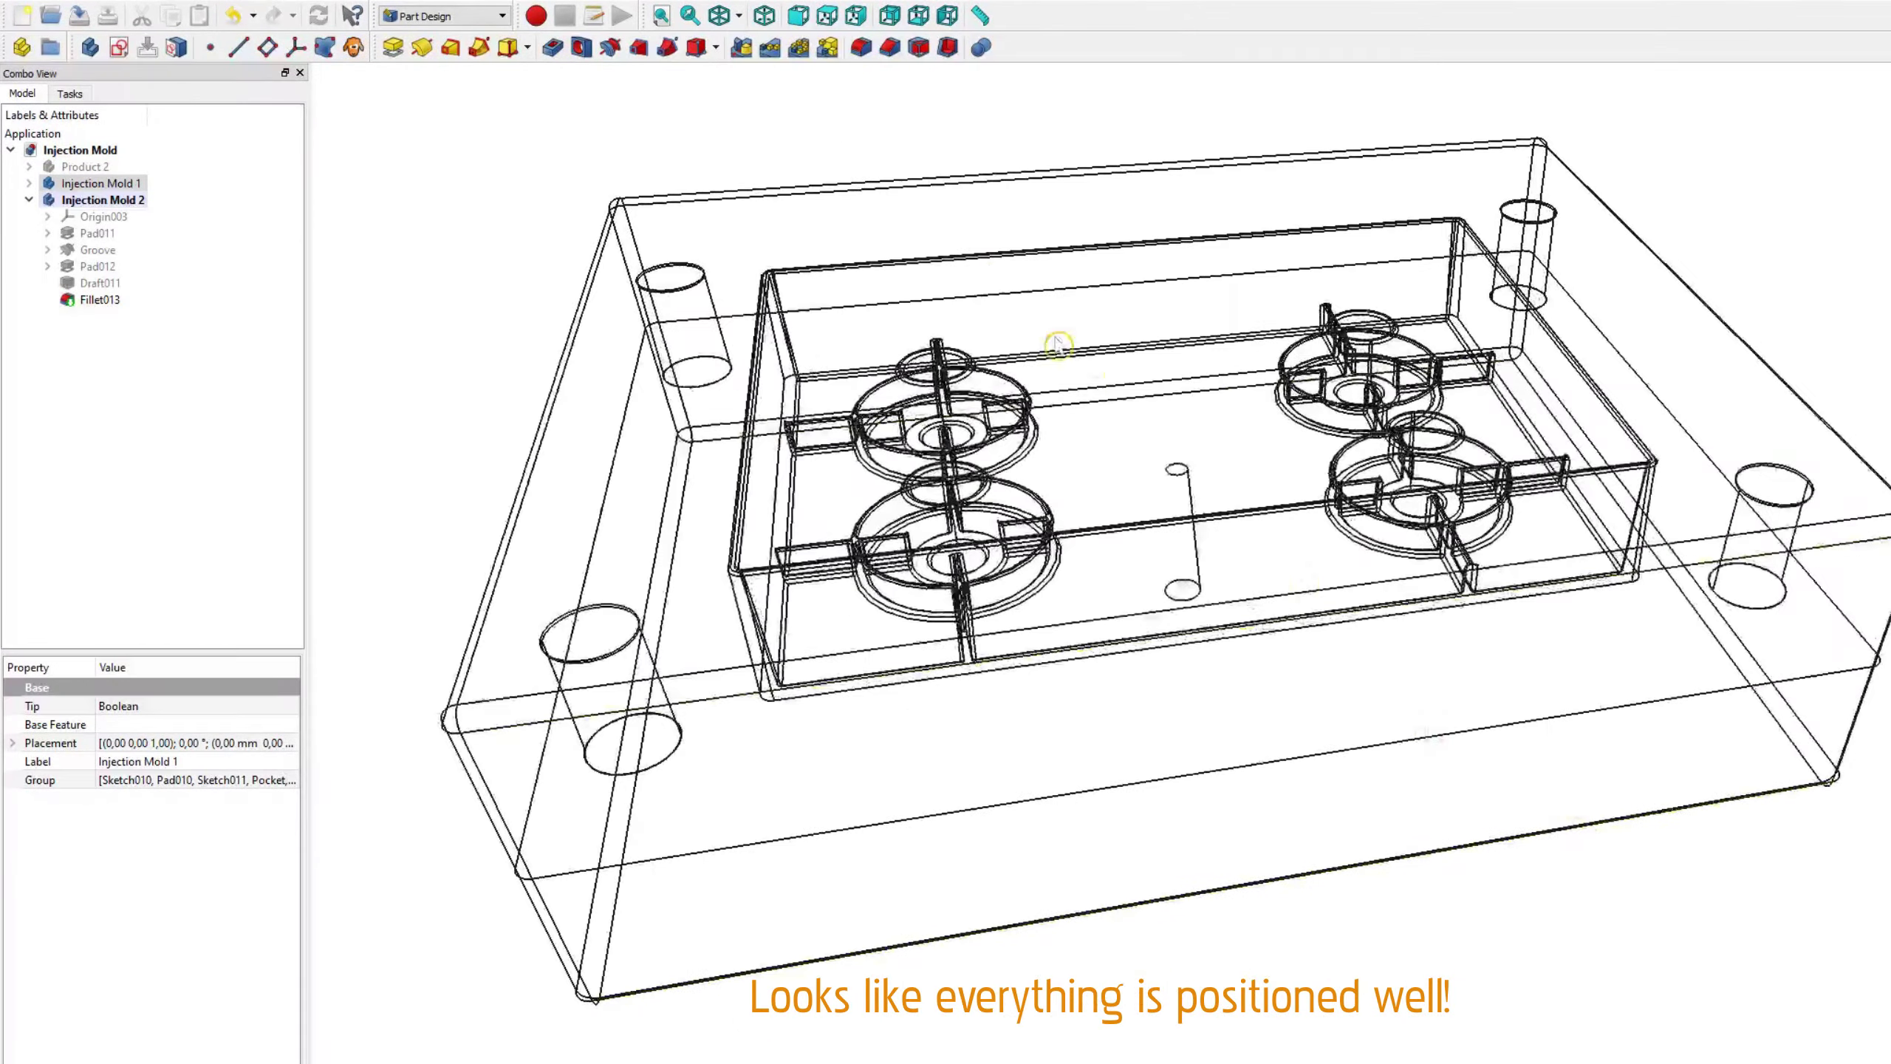
click(741, 26)
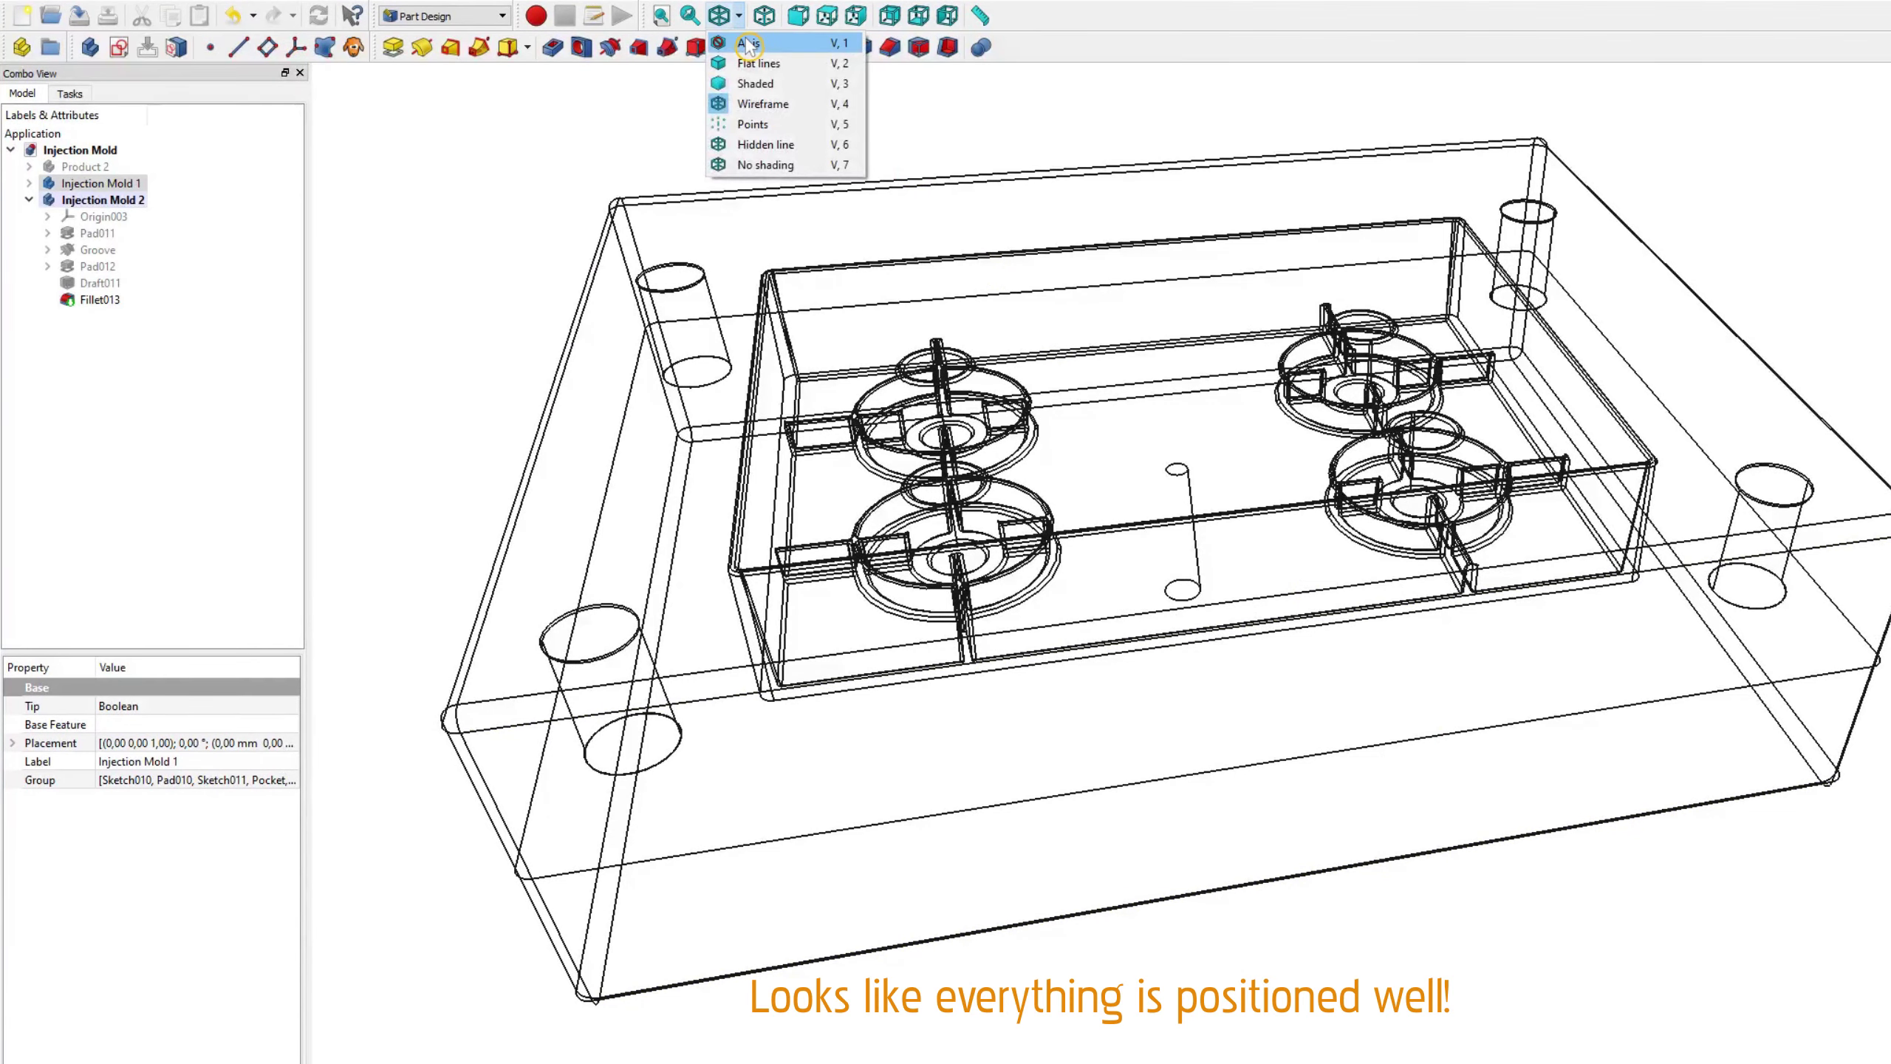
click(748, 46)
Step: Hide Injection Mold 1 and show Product 2 sitting on Injection Mold 2
middle_drag(1012, 511, 991, 814)
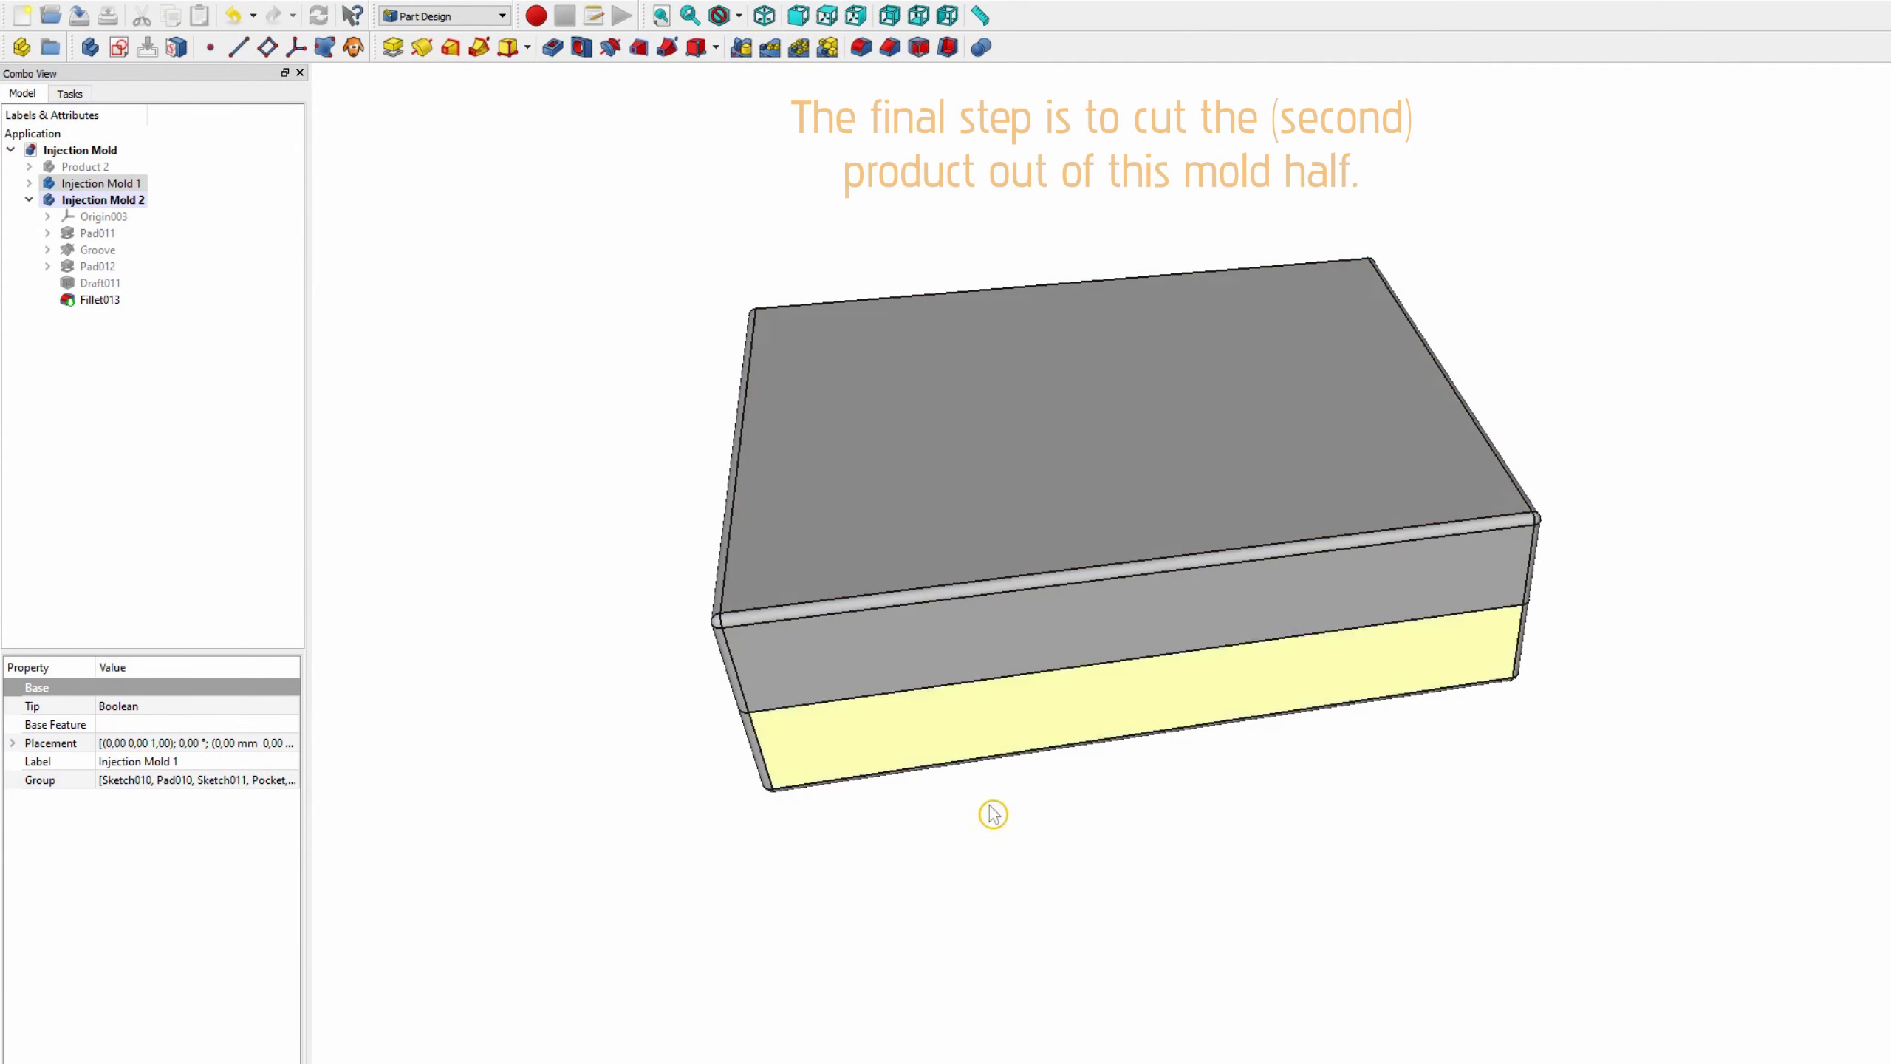
middle_drag(1413, 827, 1545, 878)
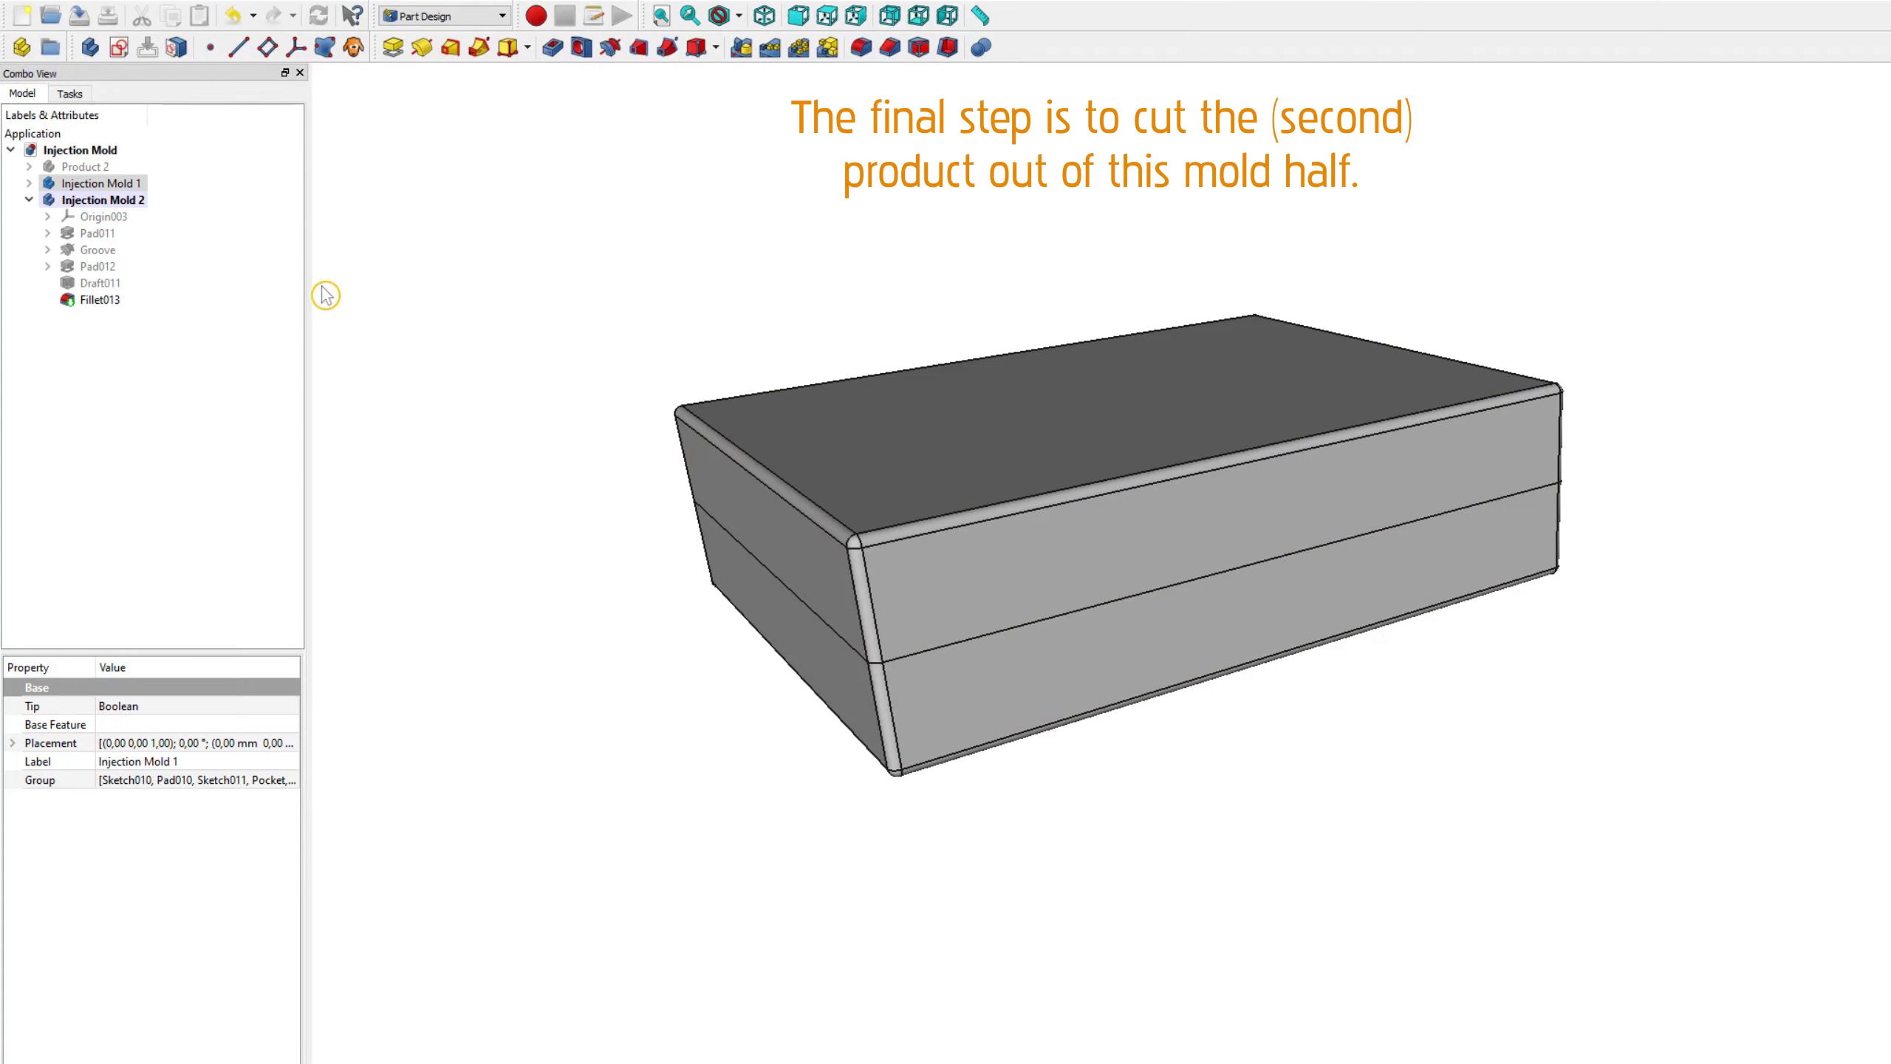
key(space)
key(Up)
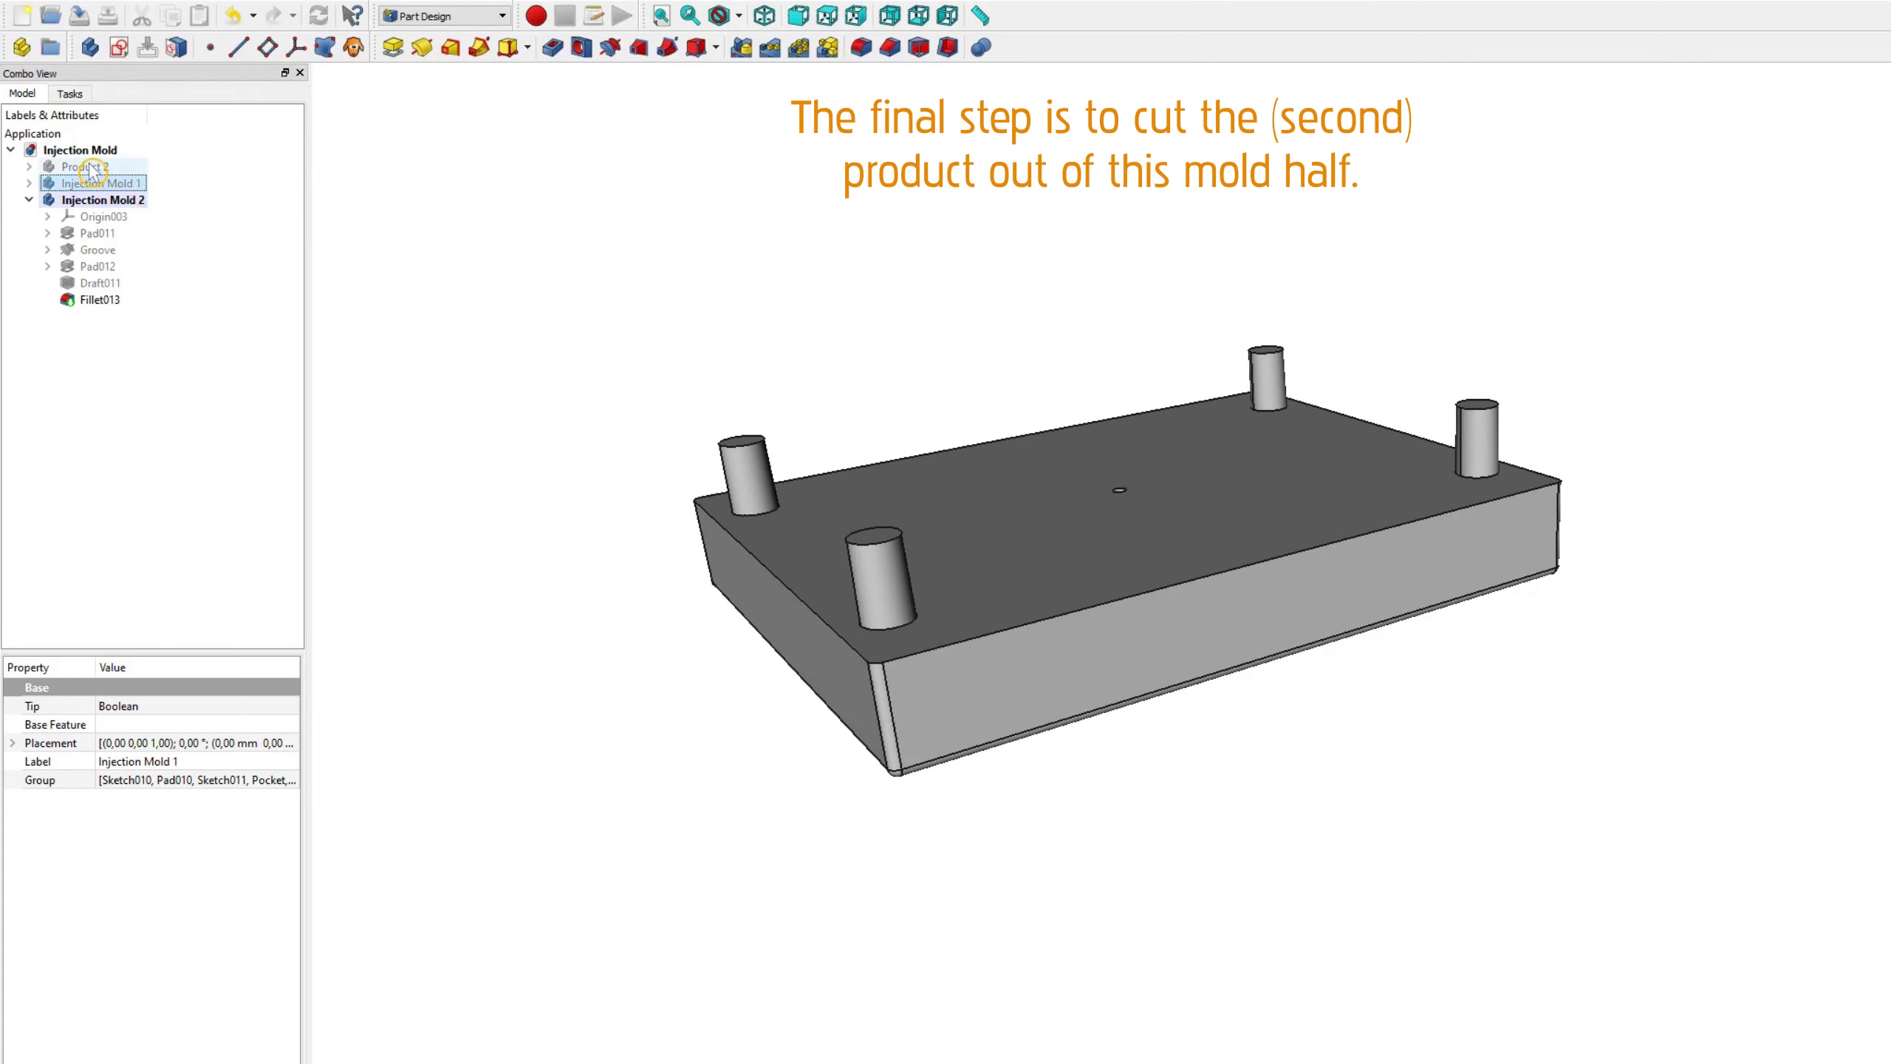
key(space)
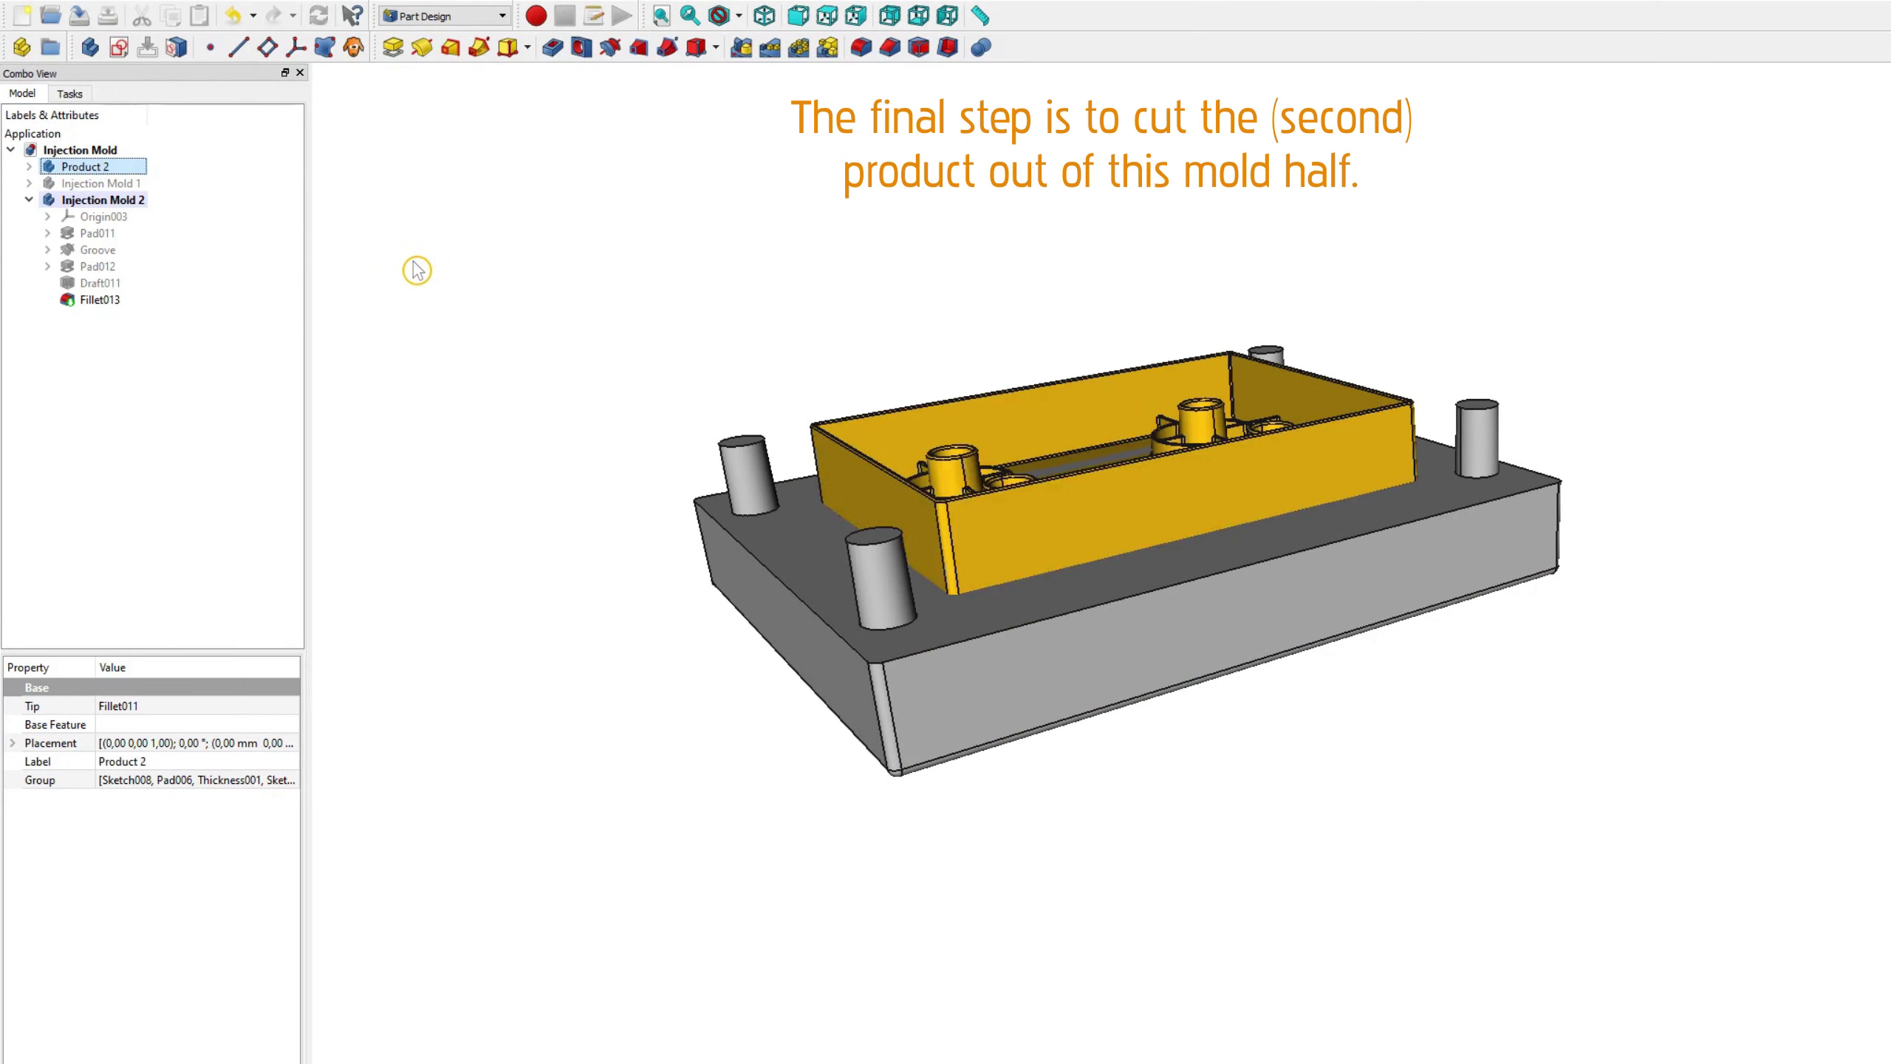
click(412, 282)
mouse_move(918, 258)
middle_down()
mouse_move(945, 321)
mouse_move(723, 356)
middle_up()
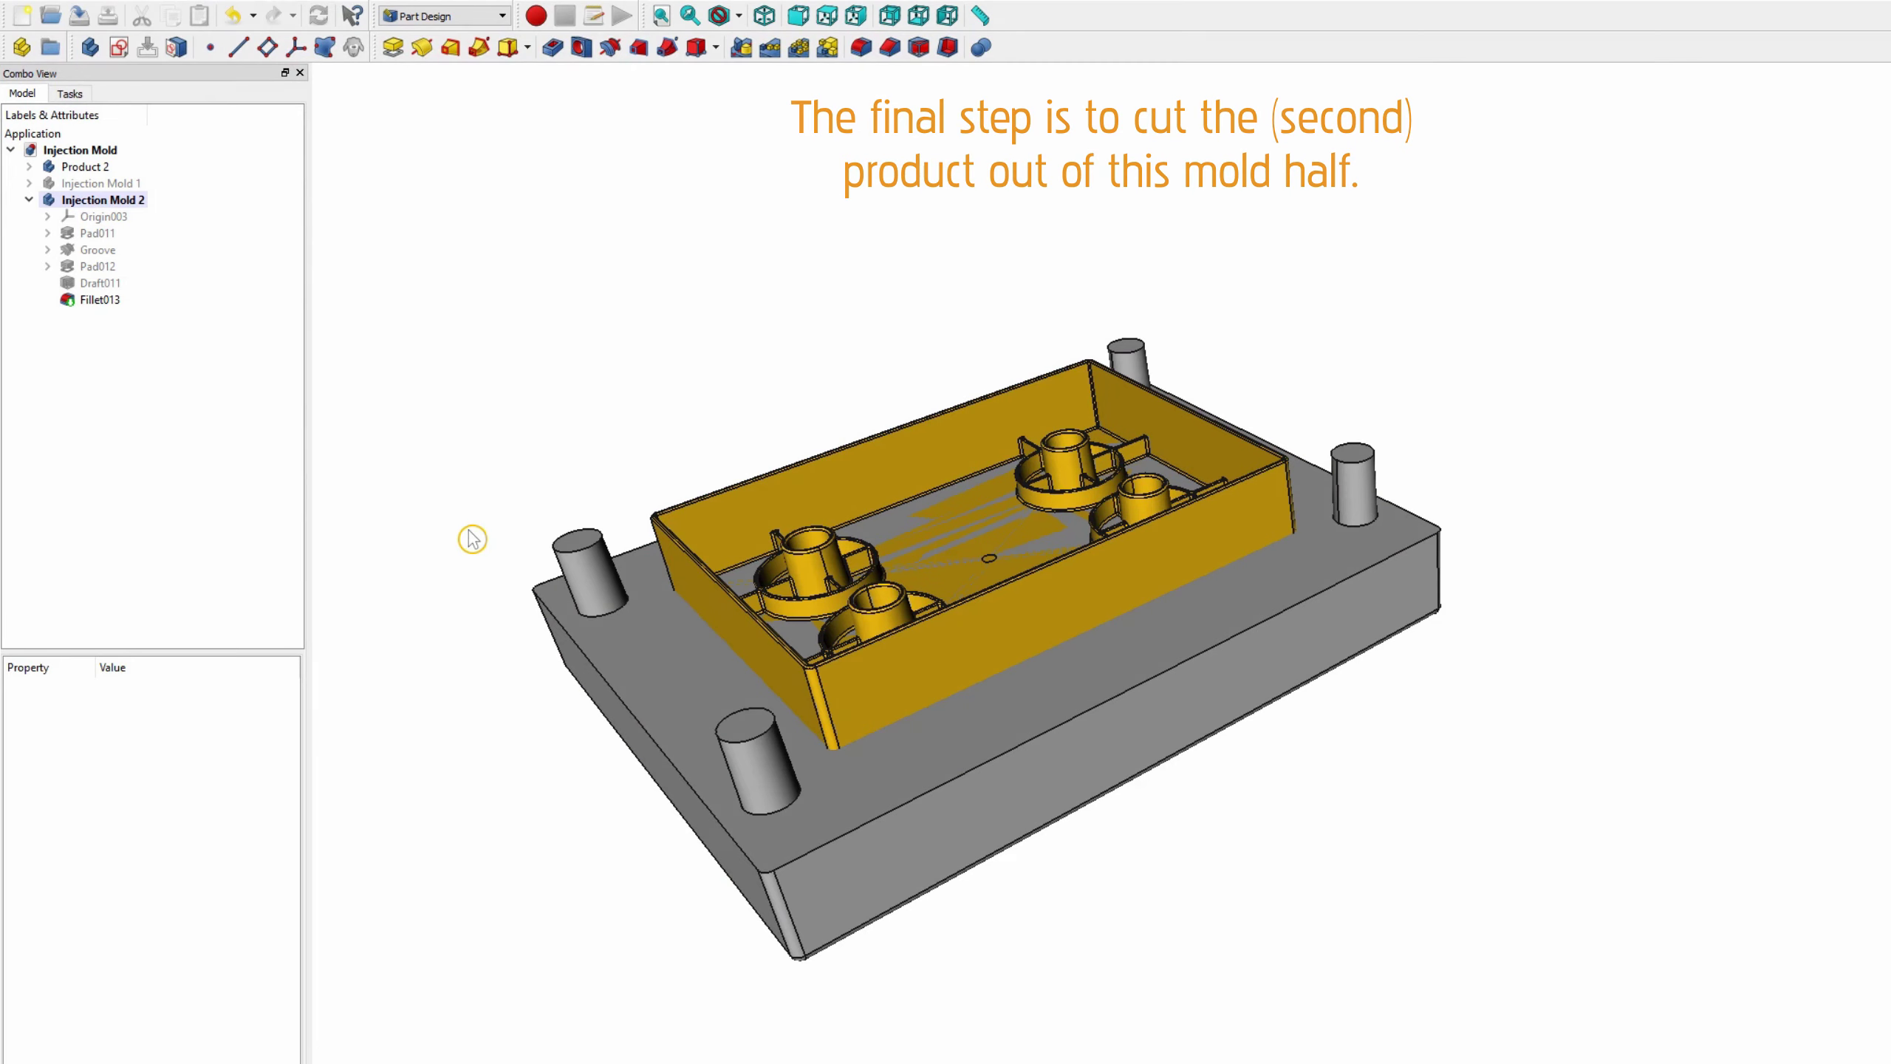
Step: Select Injection Mold 2 then Product 2 and start a Boolean operation
click(28, 201)
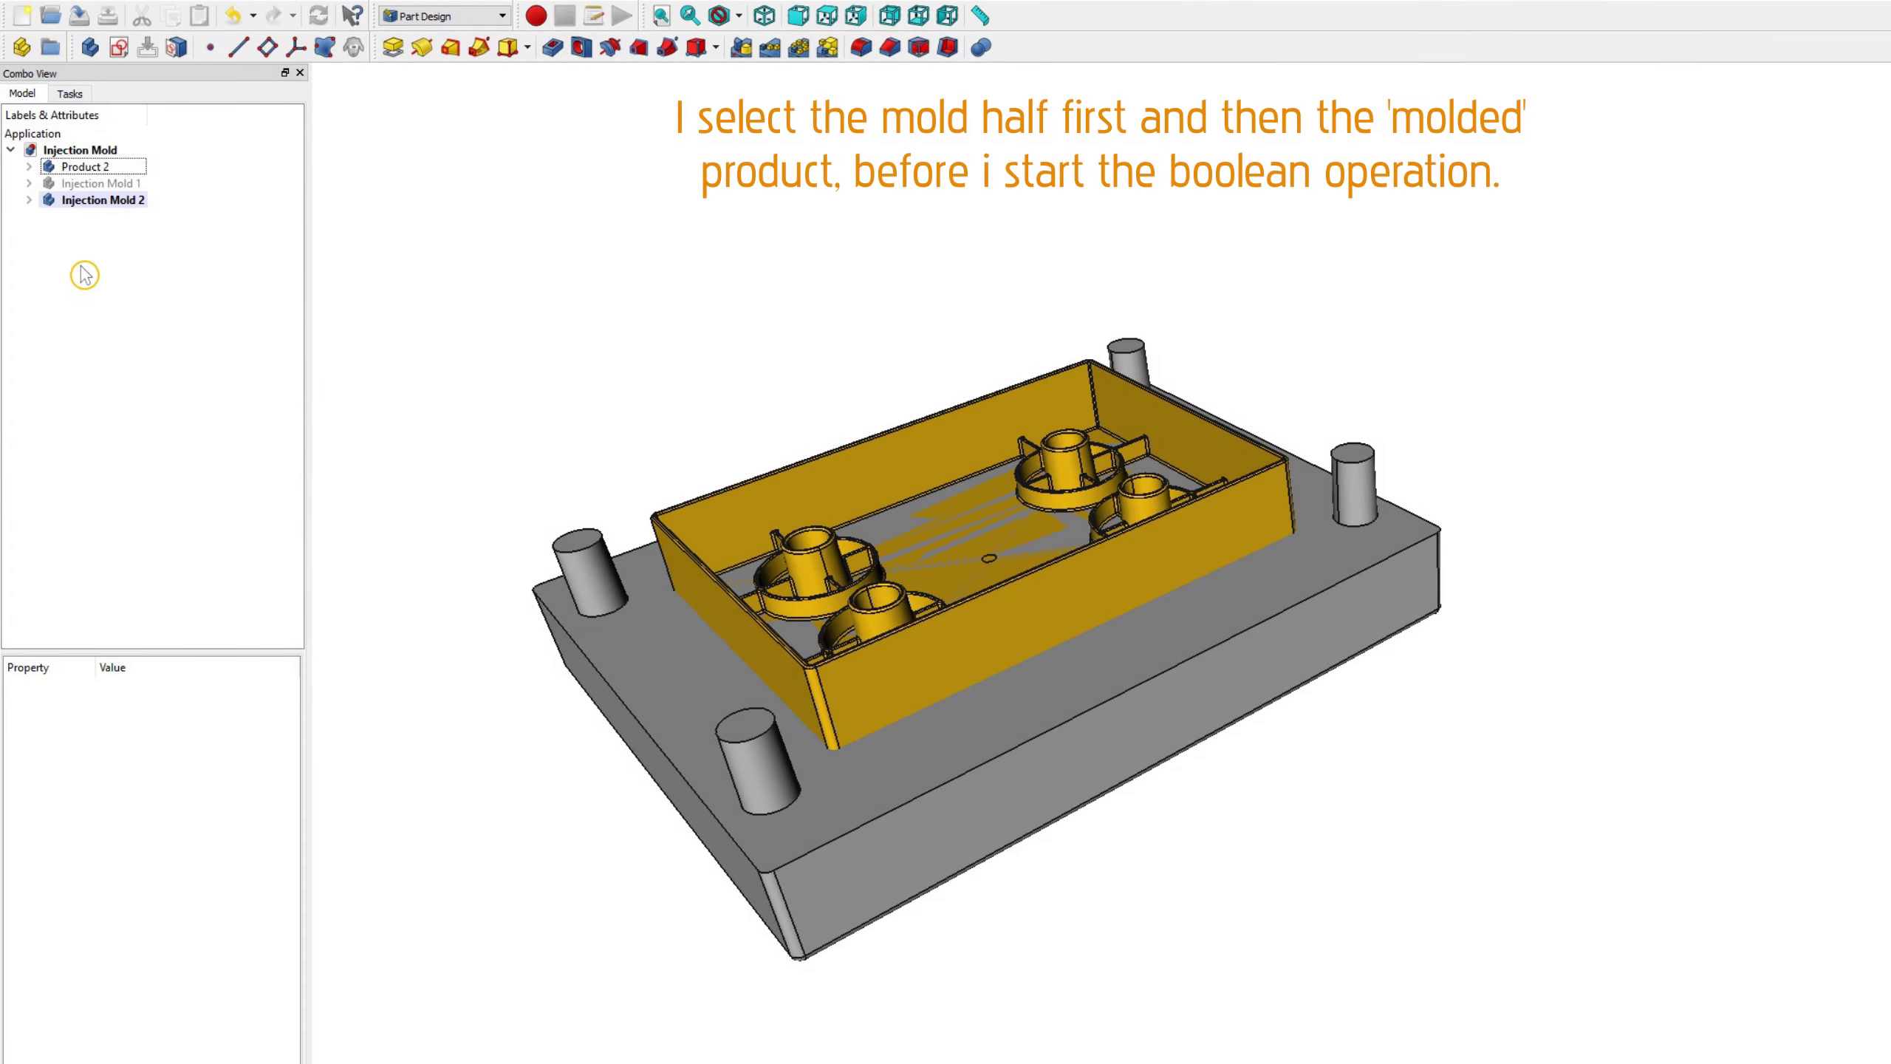
click(109, 201)
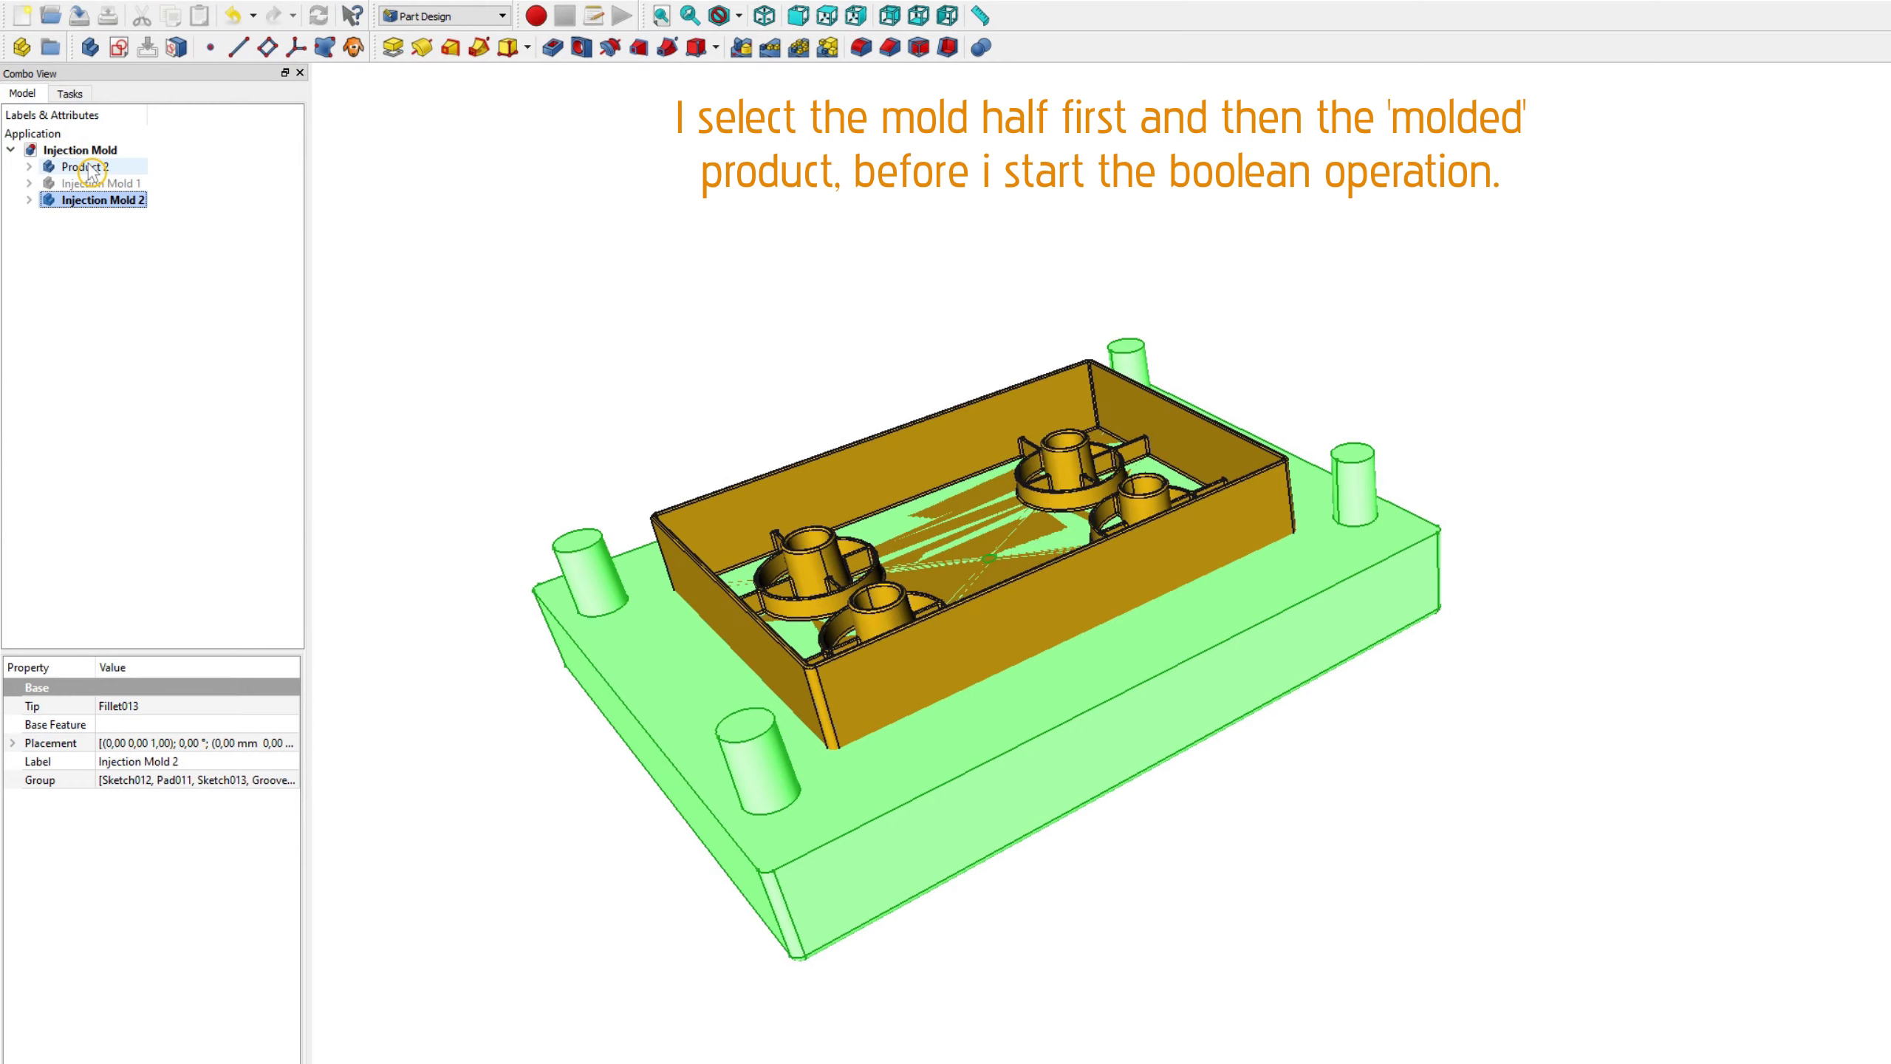
ctrl+click(91, 170)
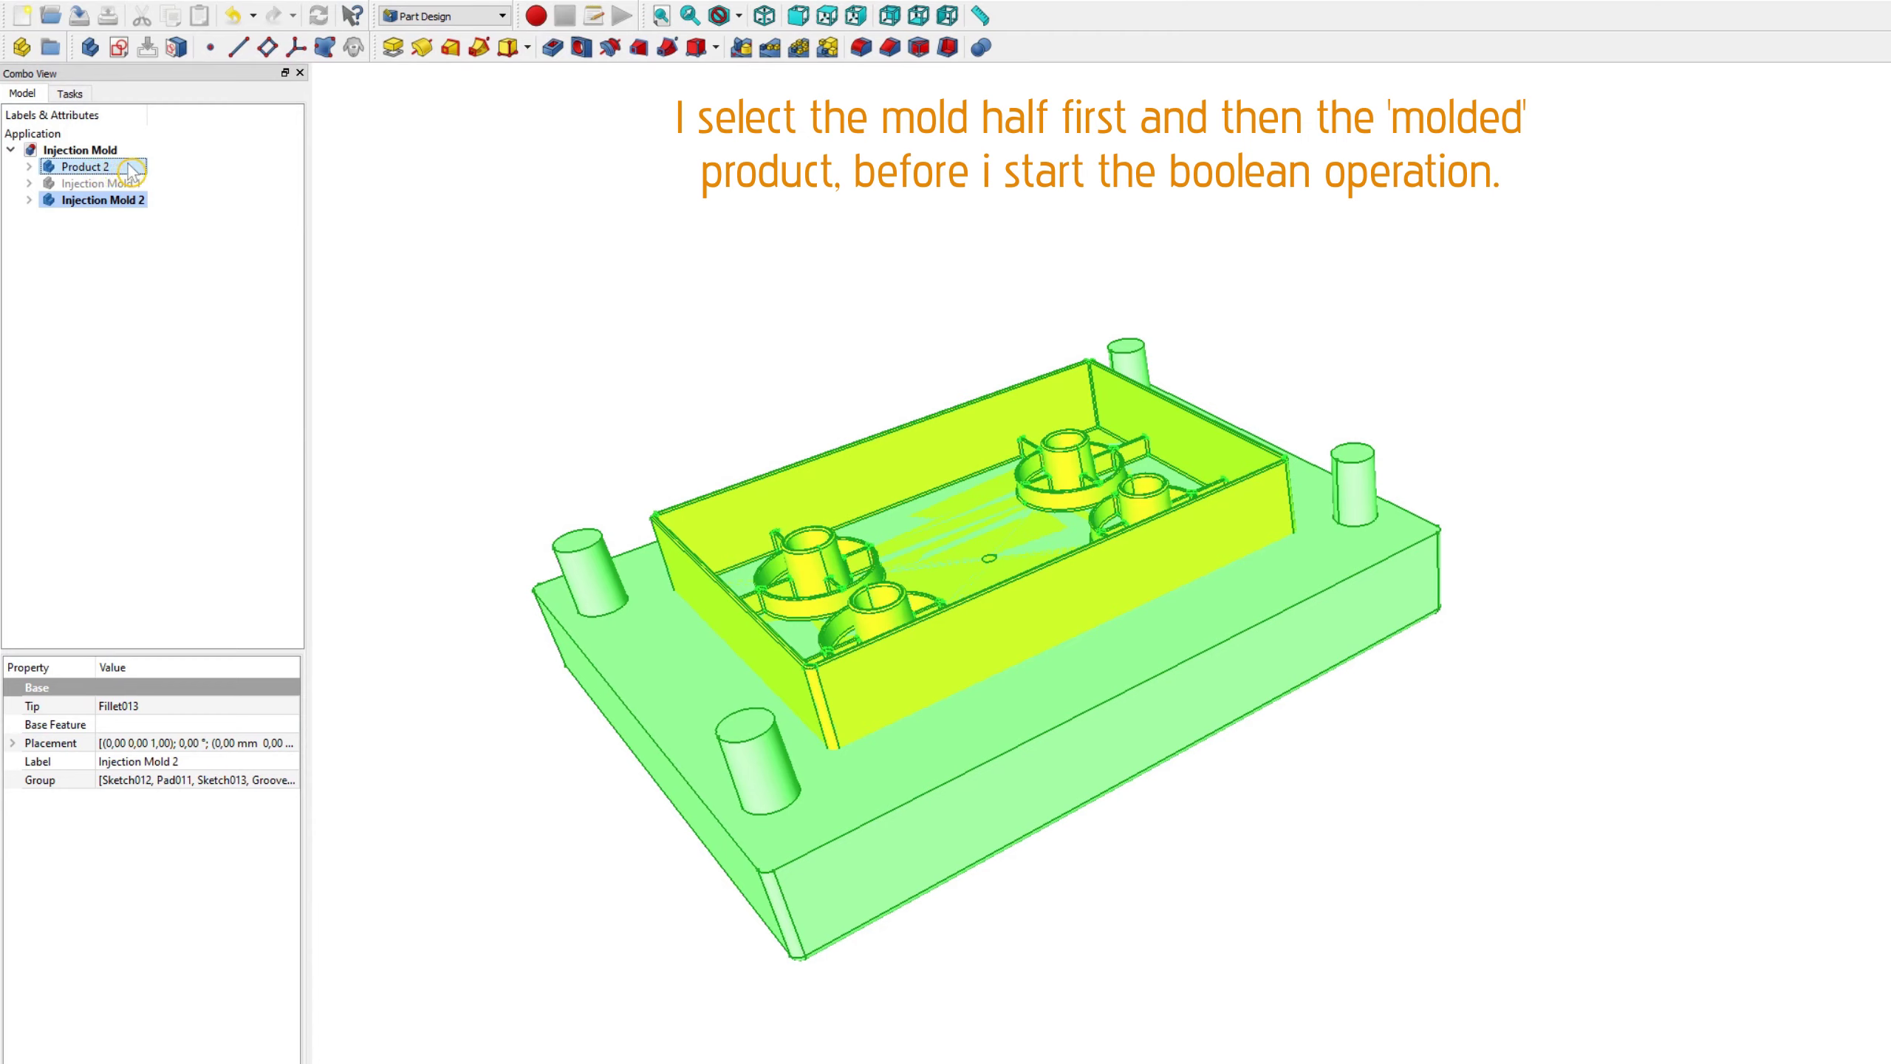
click(981, 49)
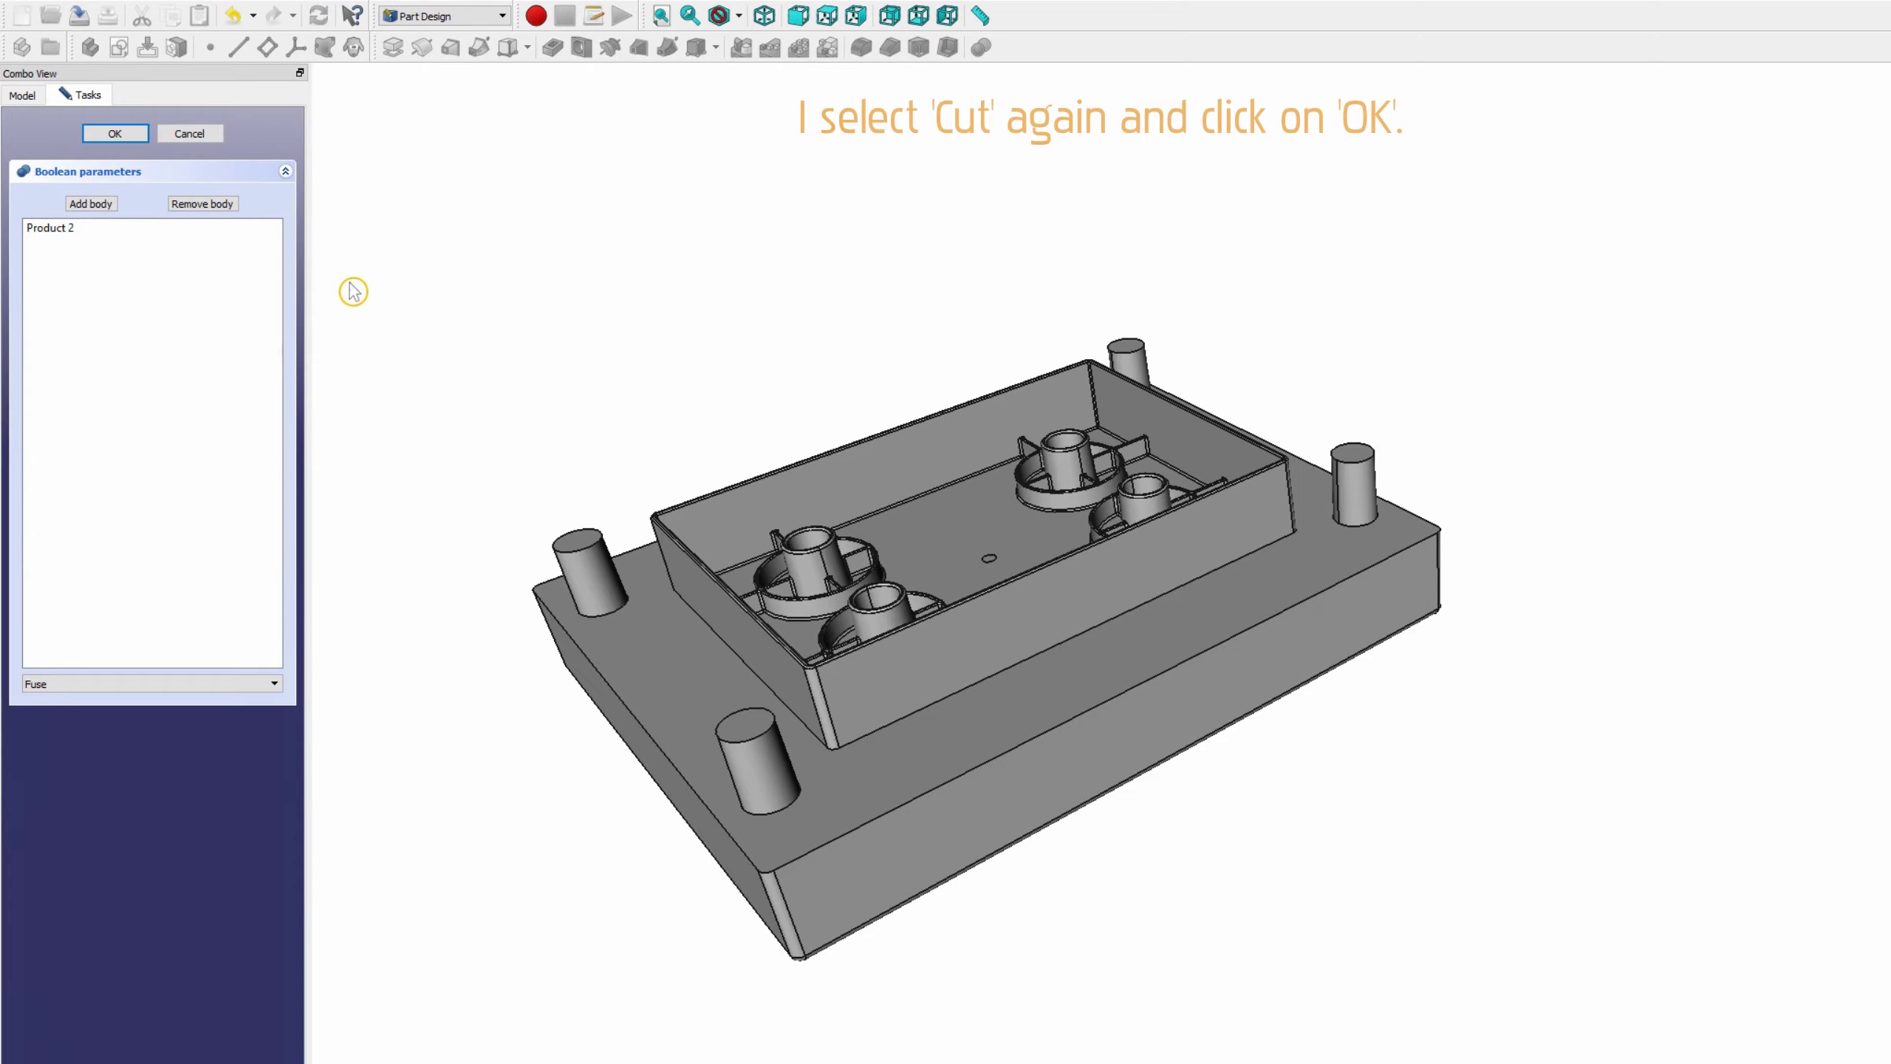
Step: Apply a Boolean Cut of Product 2 into Injection Mold 2
click(150, 691)
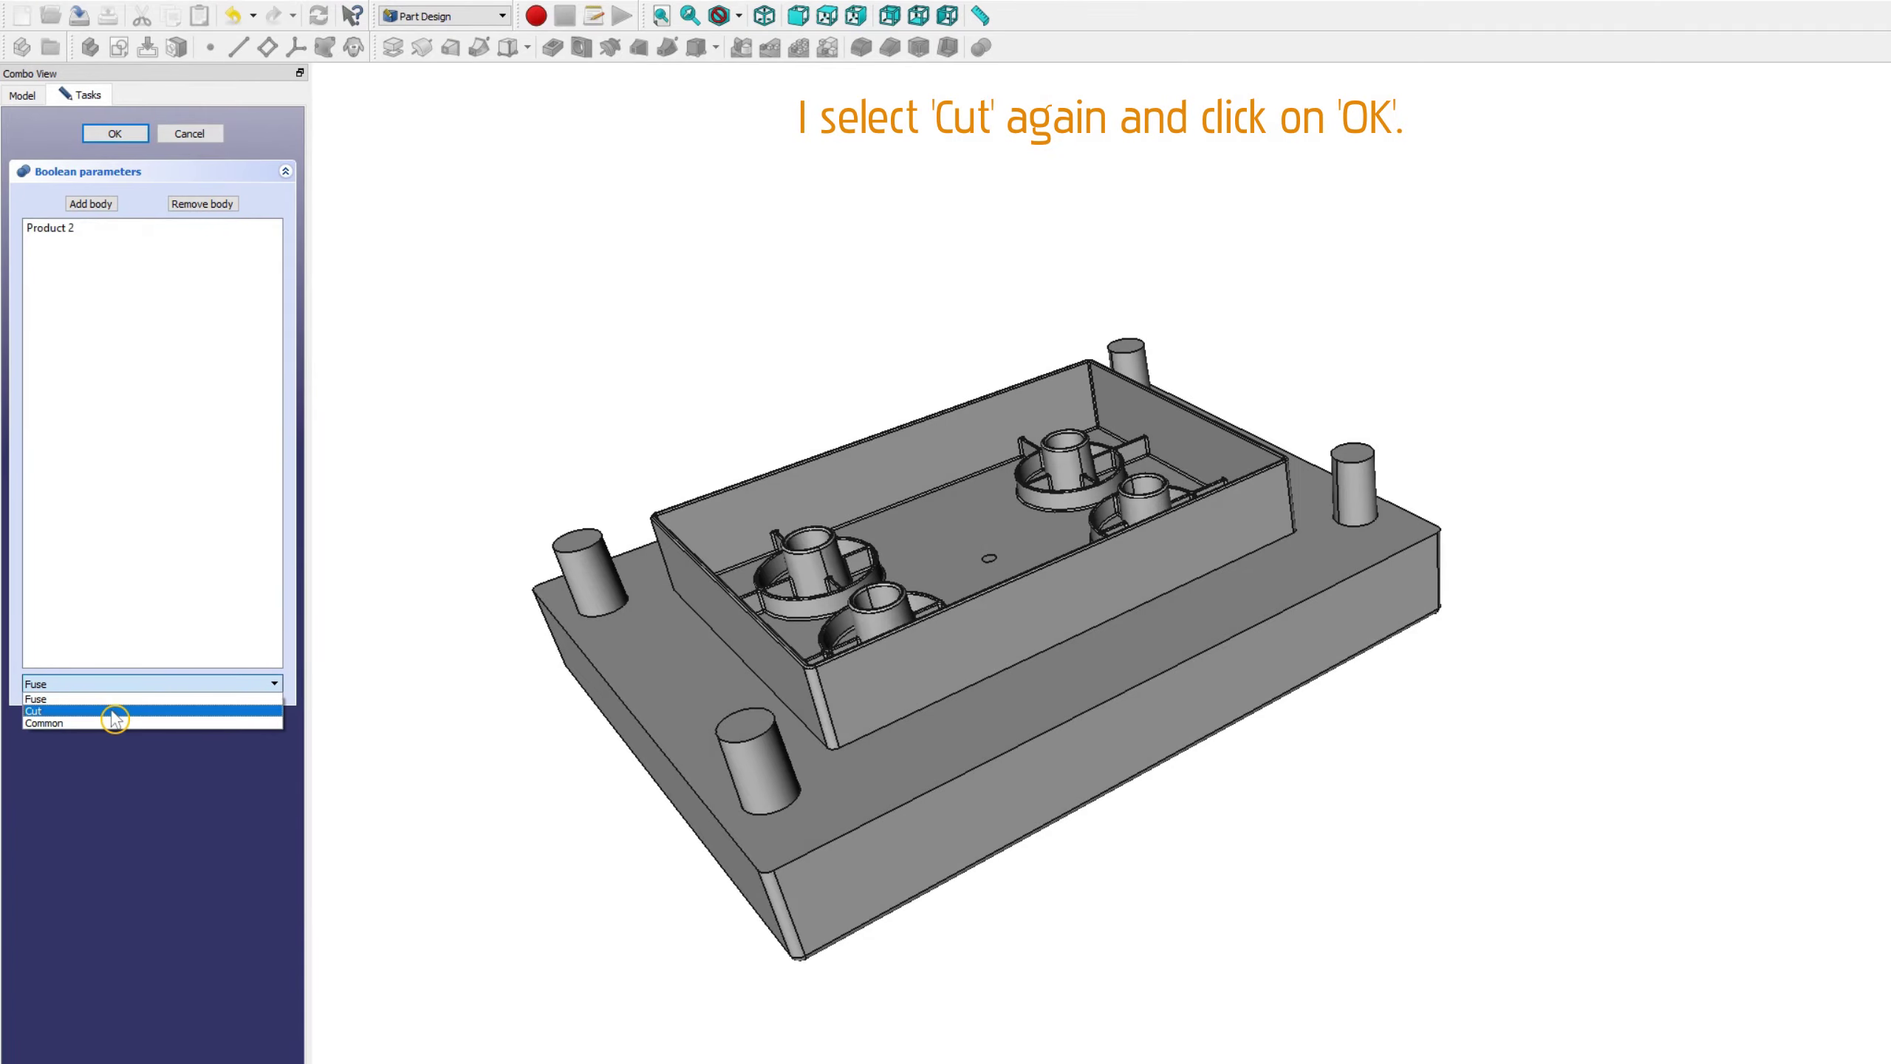
click(112, 712)
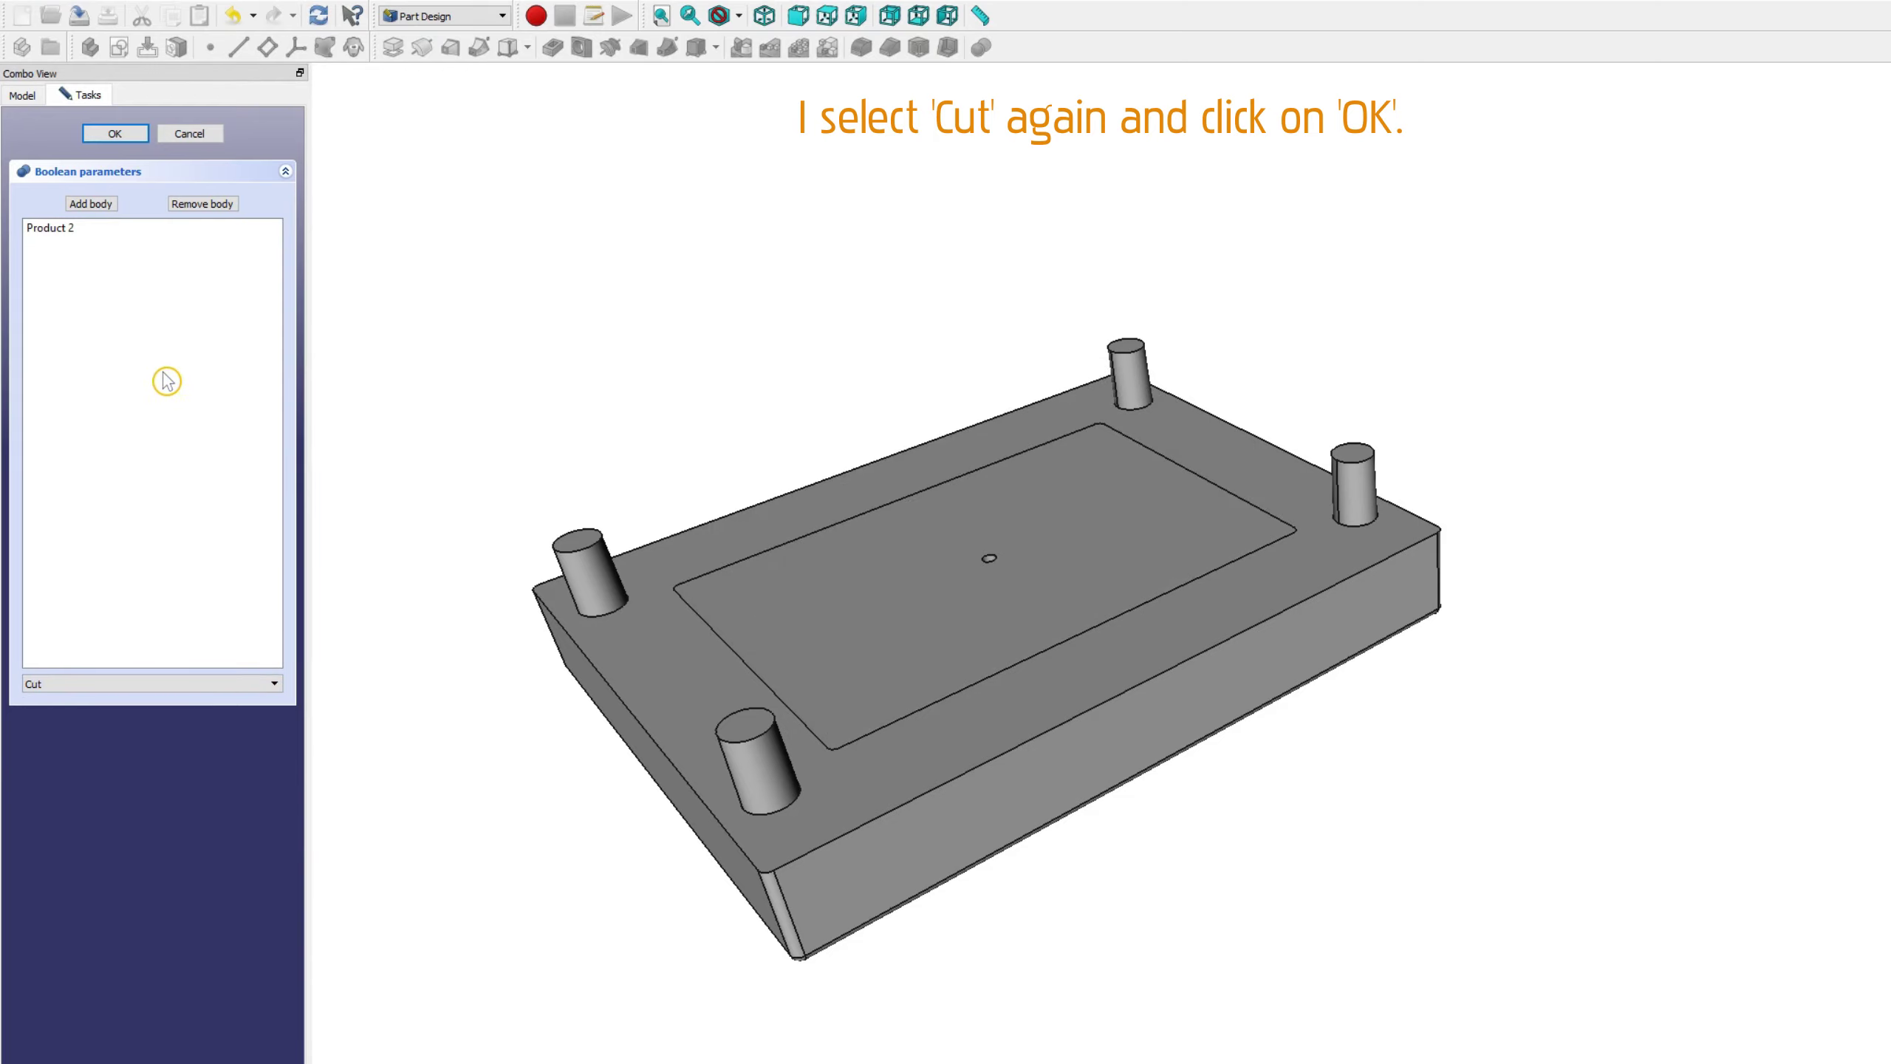
click(138, 142)
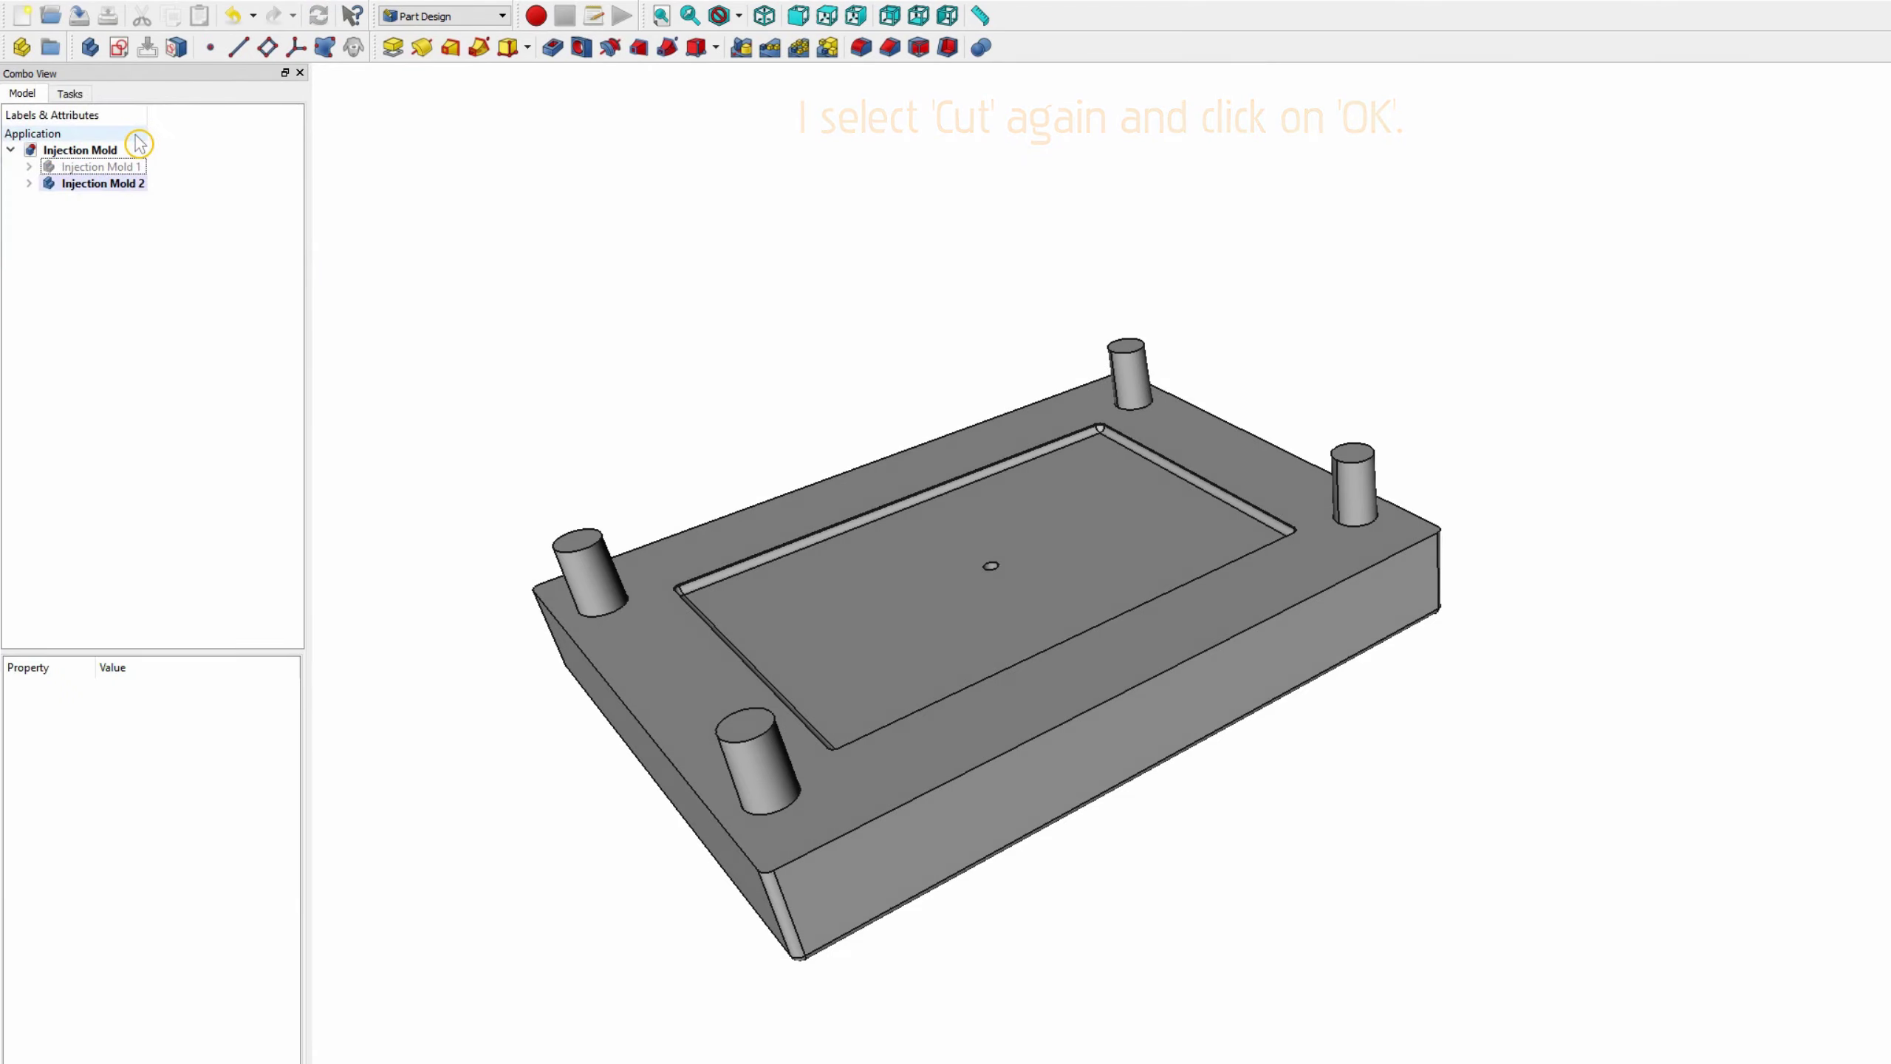
Step: Inspect the new pocket, then make Injection Mold 1 visible again over Injection Mold 2
middle_drag(1491, 534, 1372, 633)
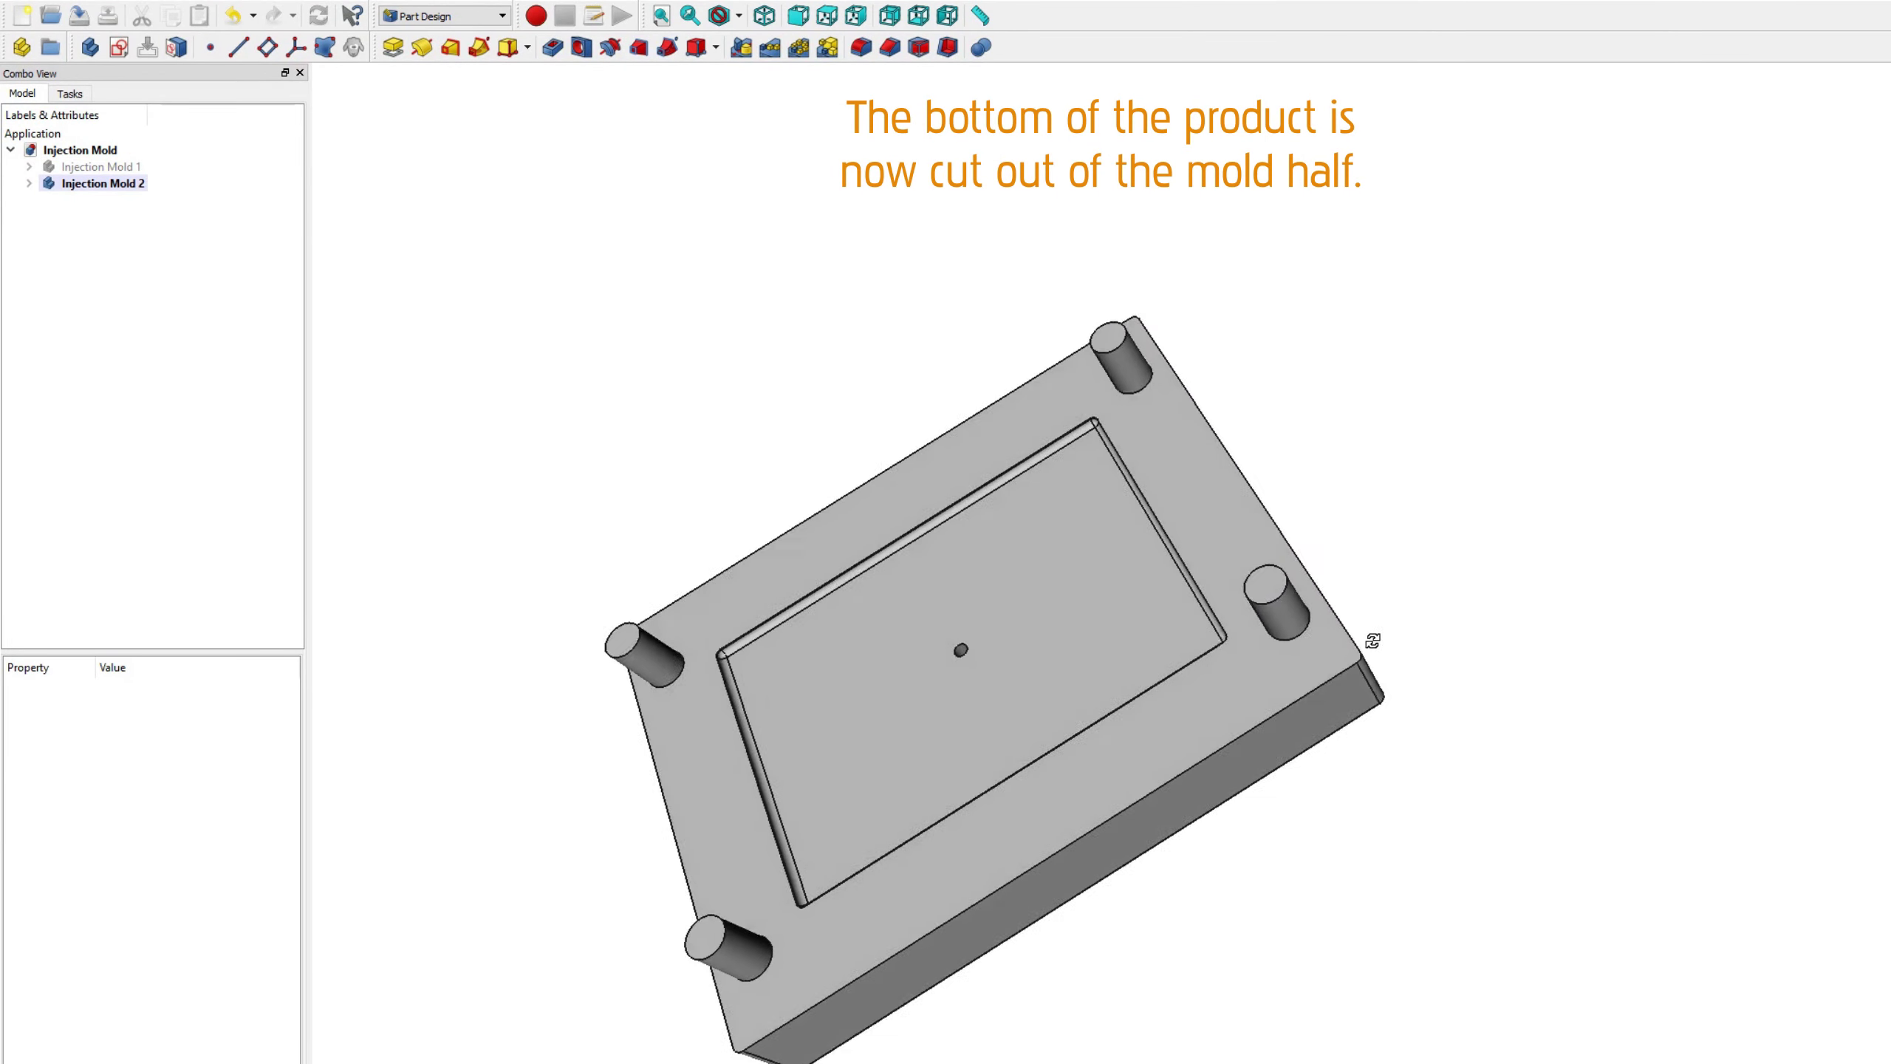
middle_drag(971, 760, 900, 557)
scroll(784, 480, up, 3)
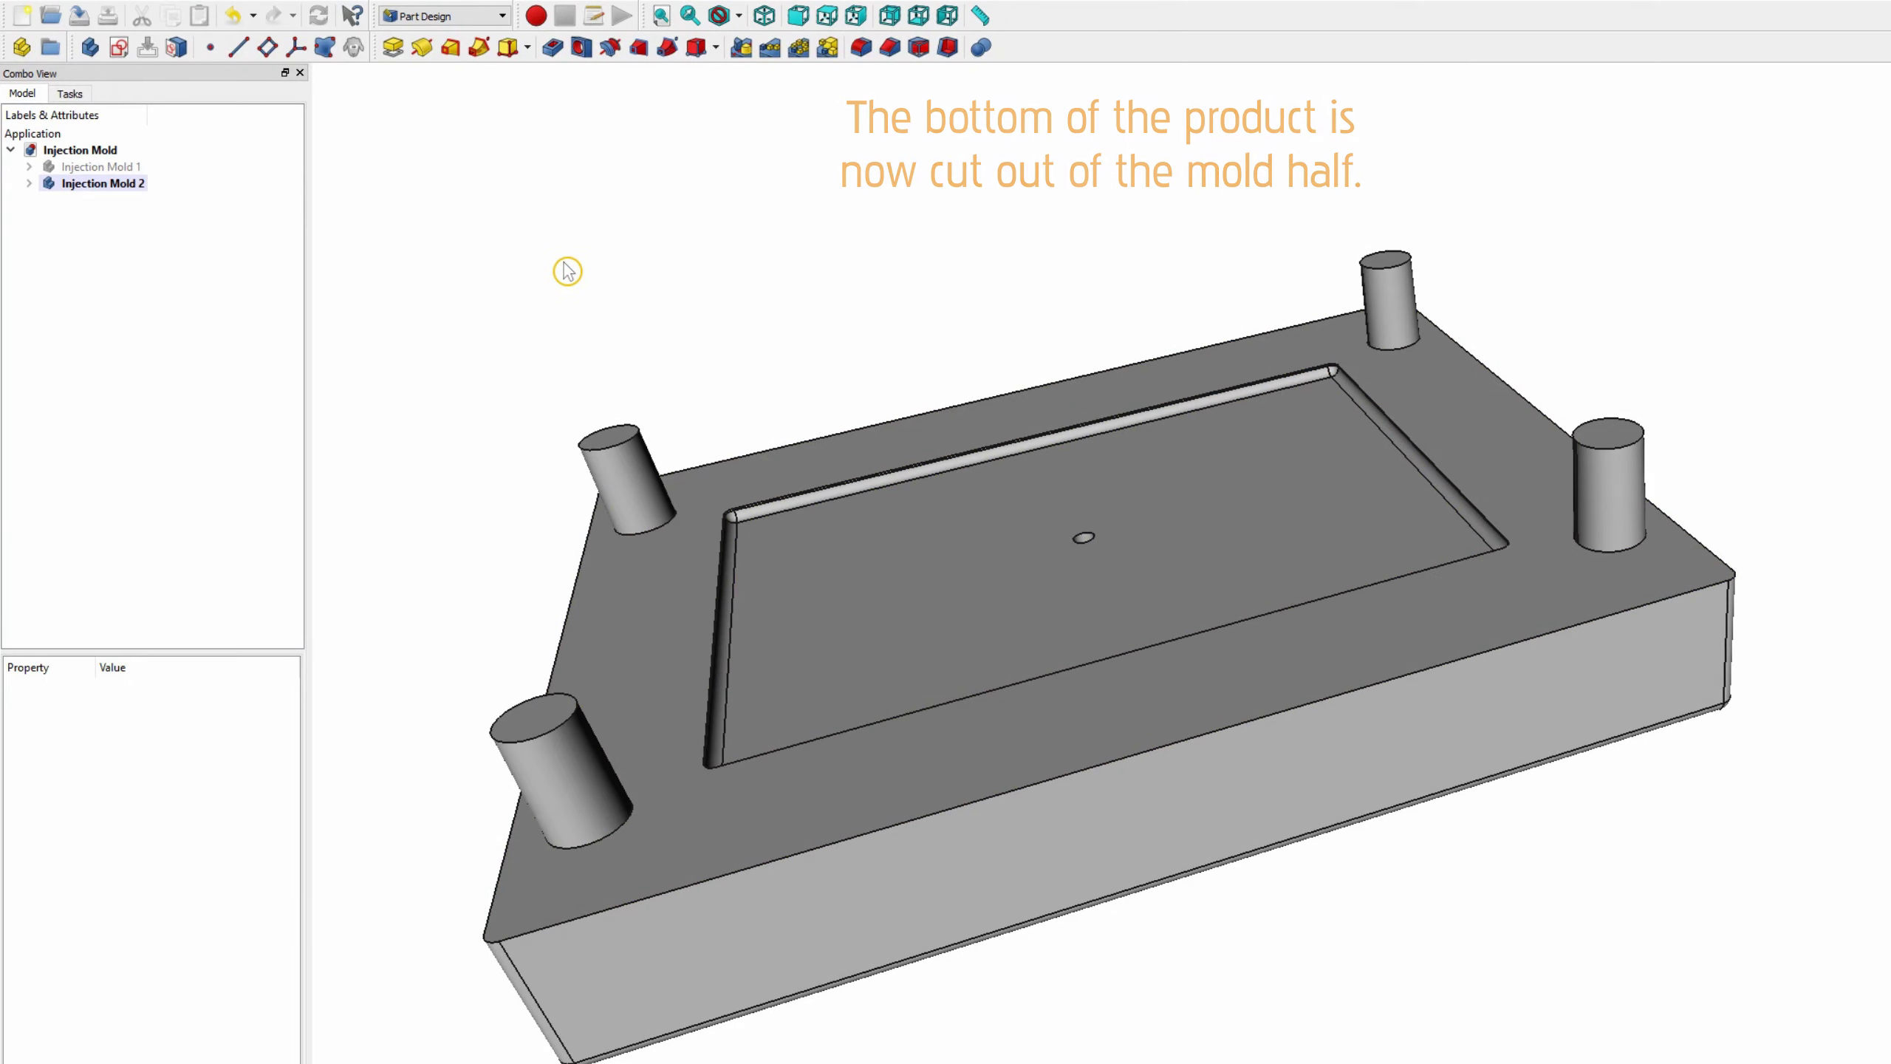
click(114, 169)
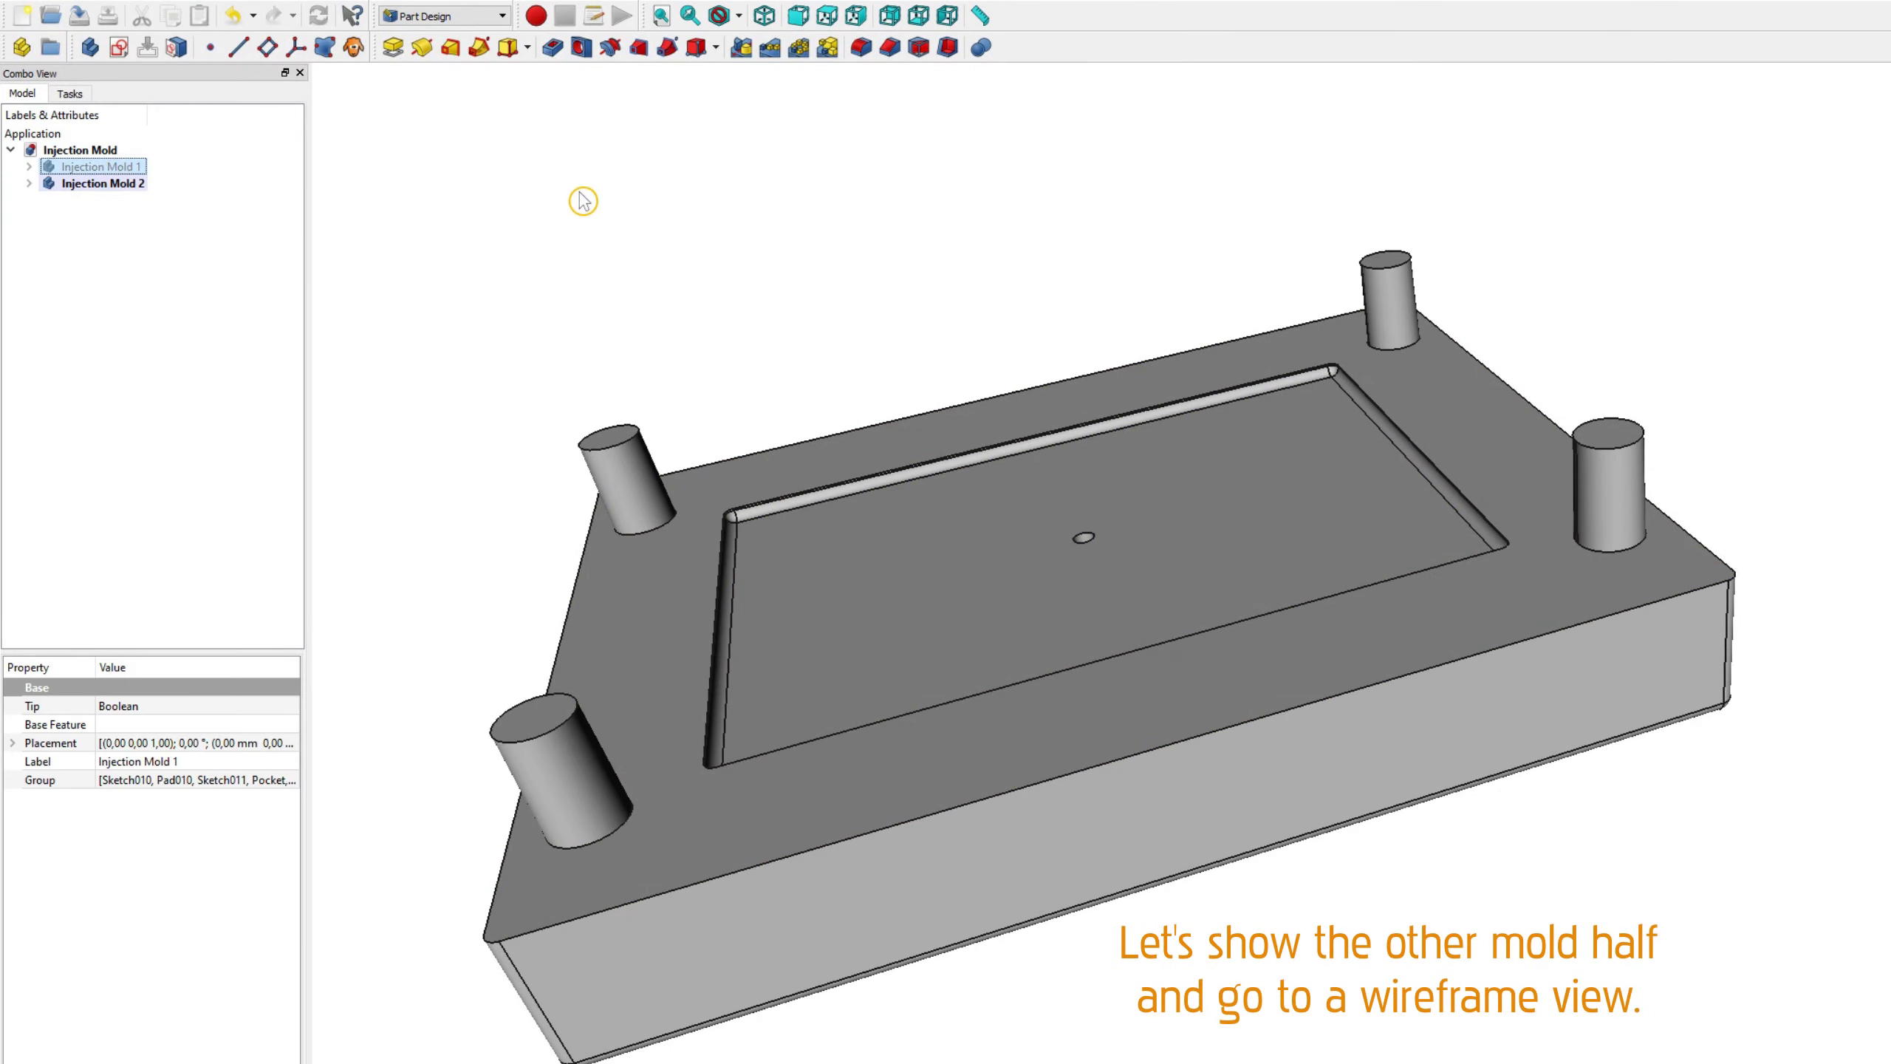
key(space)
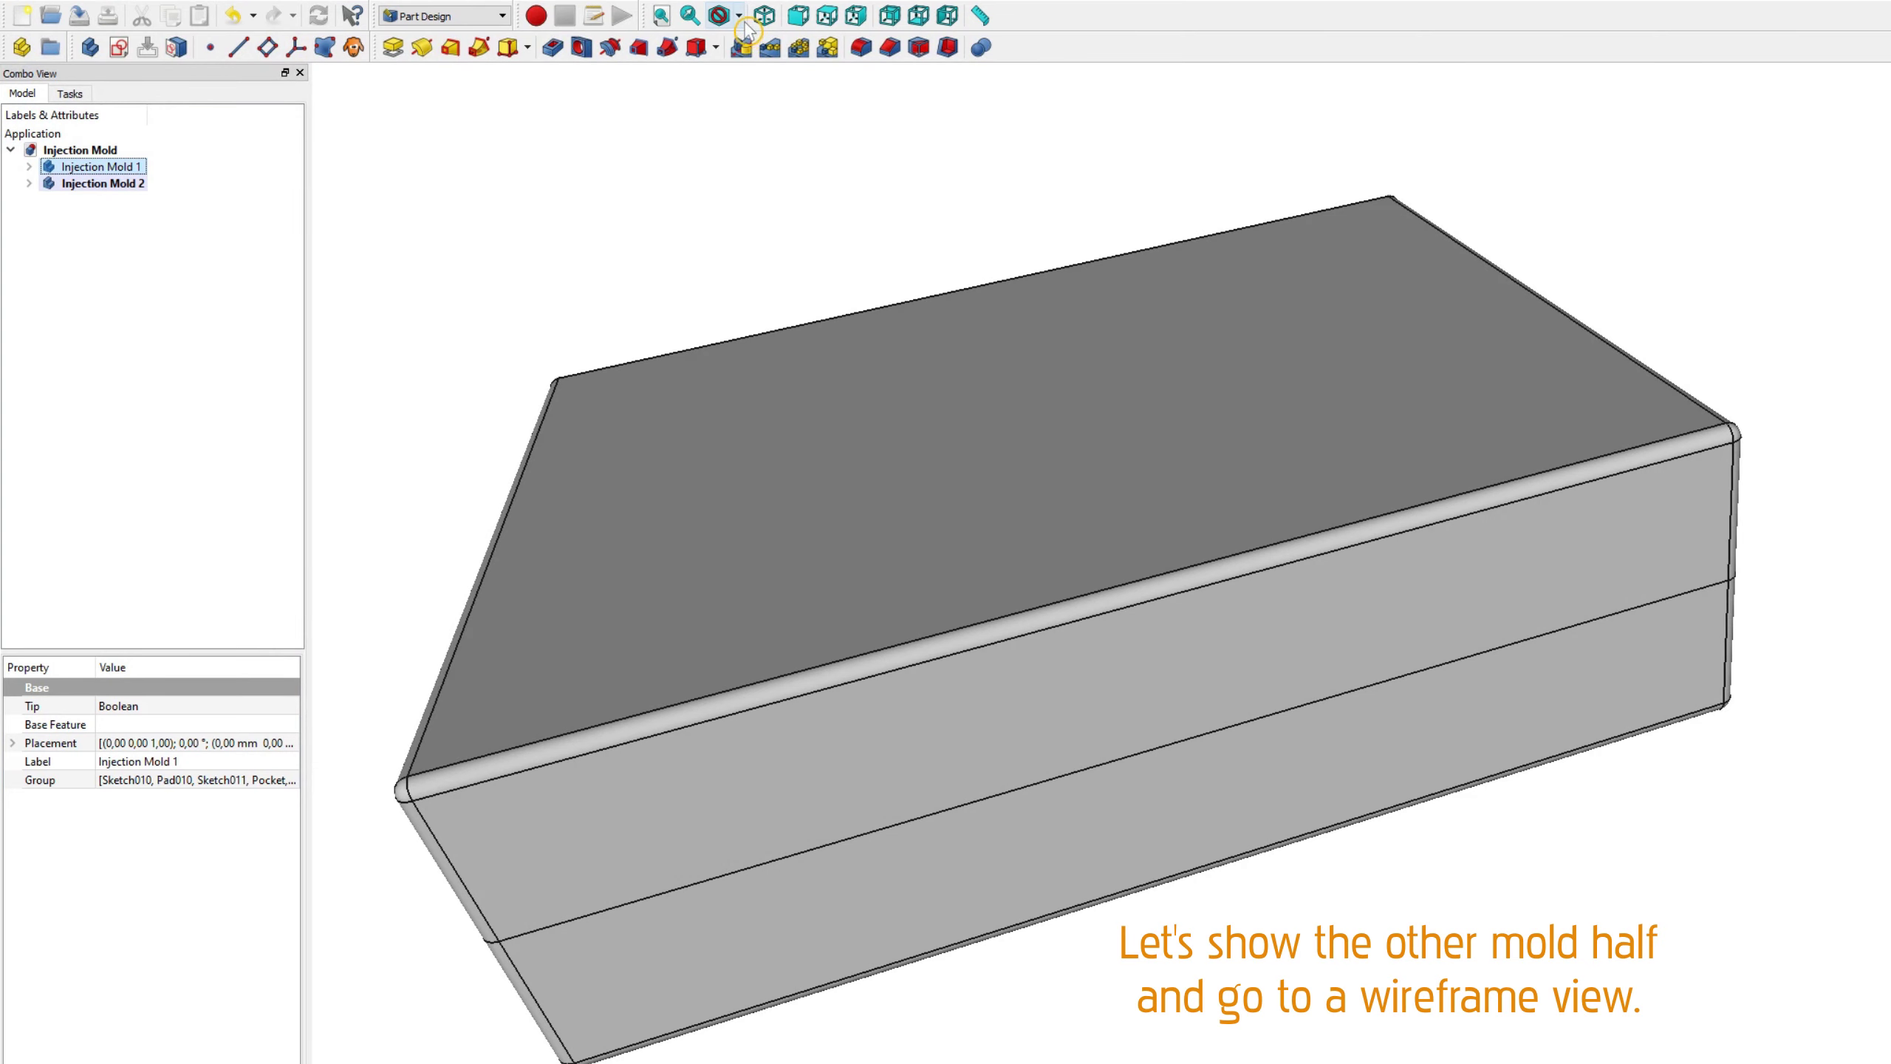
click(742, 18)
click(771, 105)
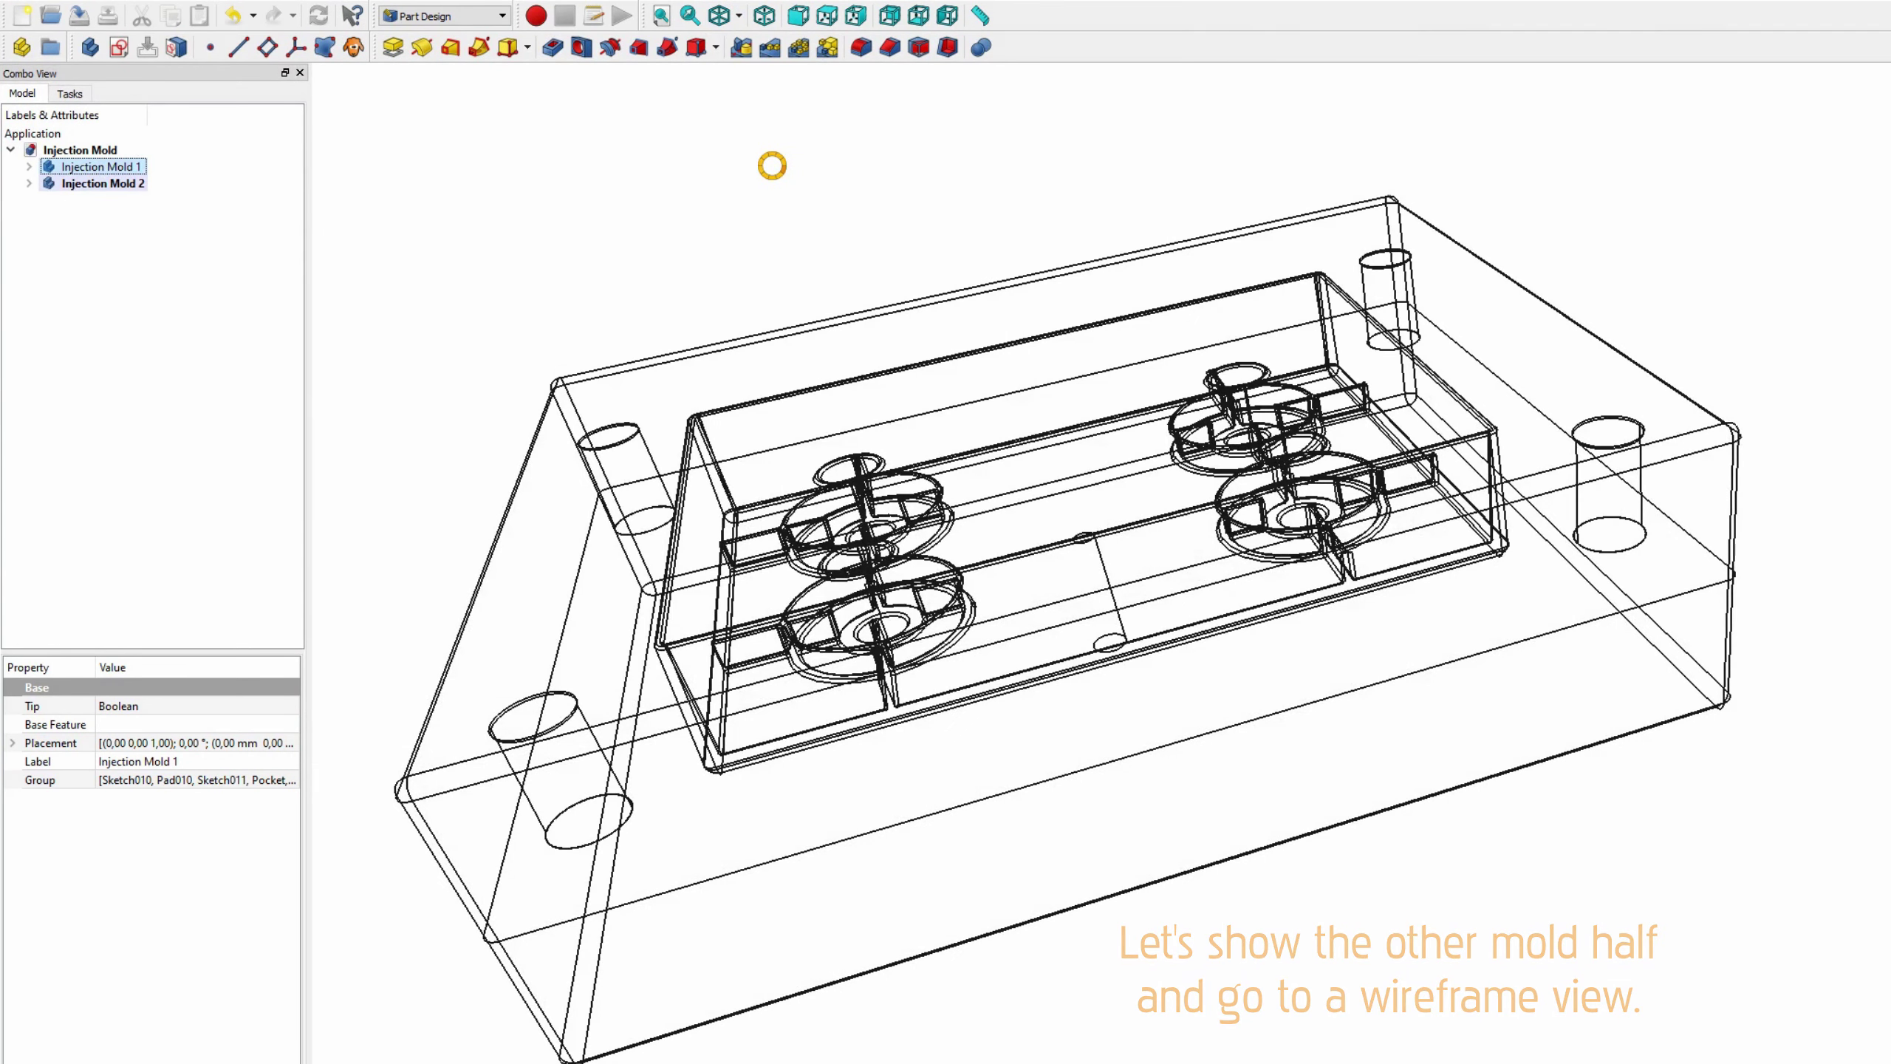
key(1)
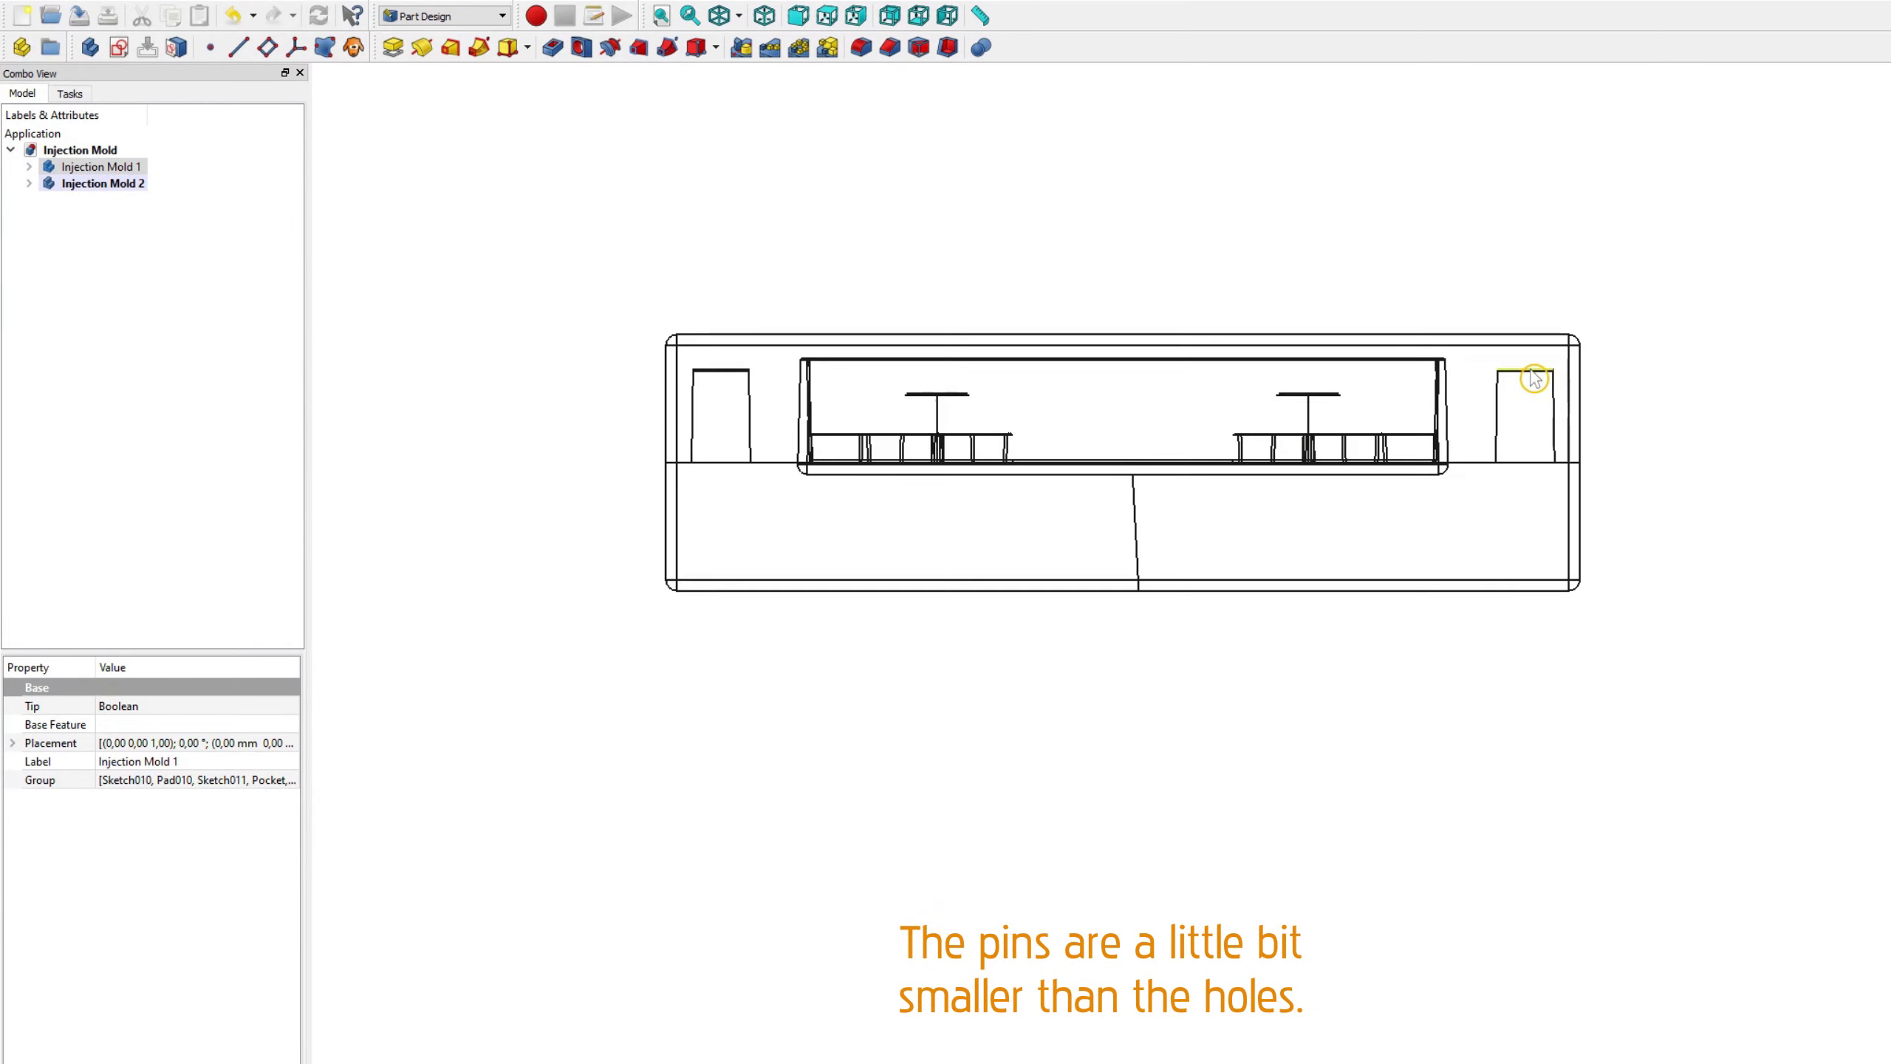
scroll(1498, 382, up, 5)
scroll(1668, 393, up, 3)
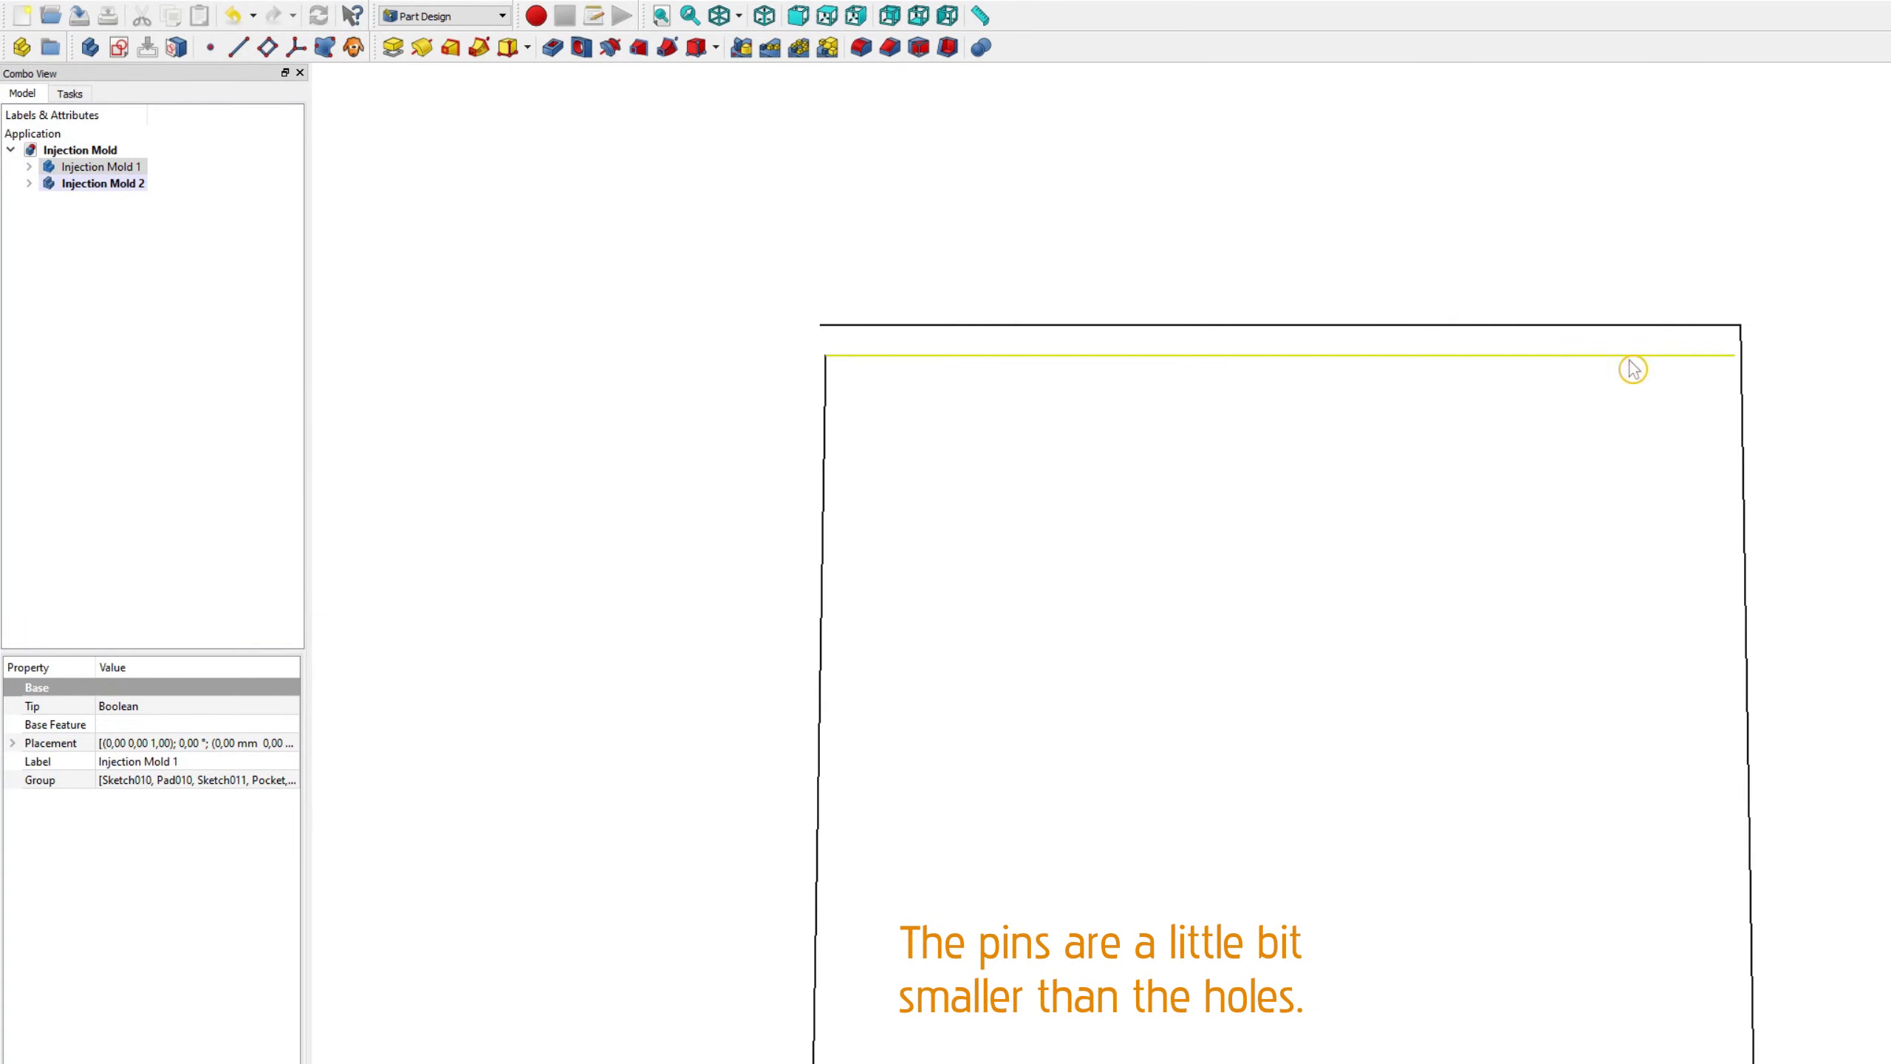
scroll(1684, 356, down, 3)
scroll(1685, 356, down, 1)
scroll(1684, 355, down, 1)
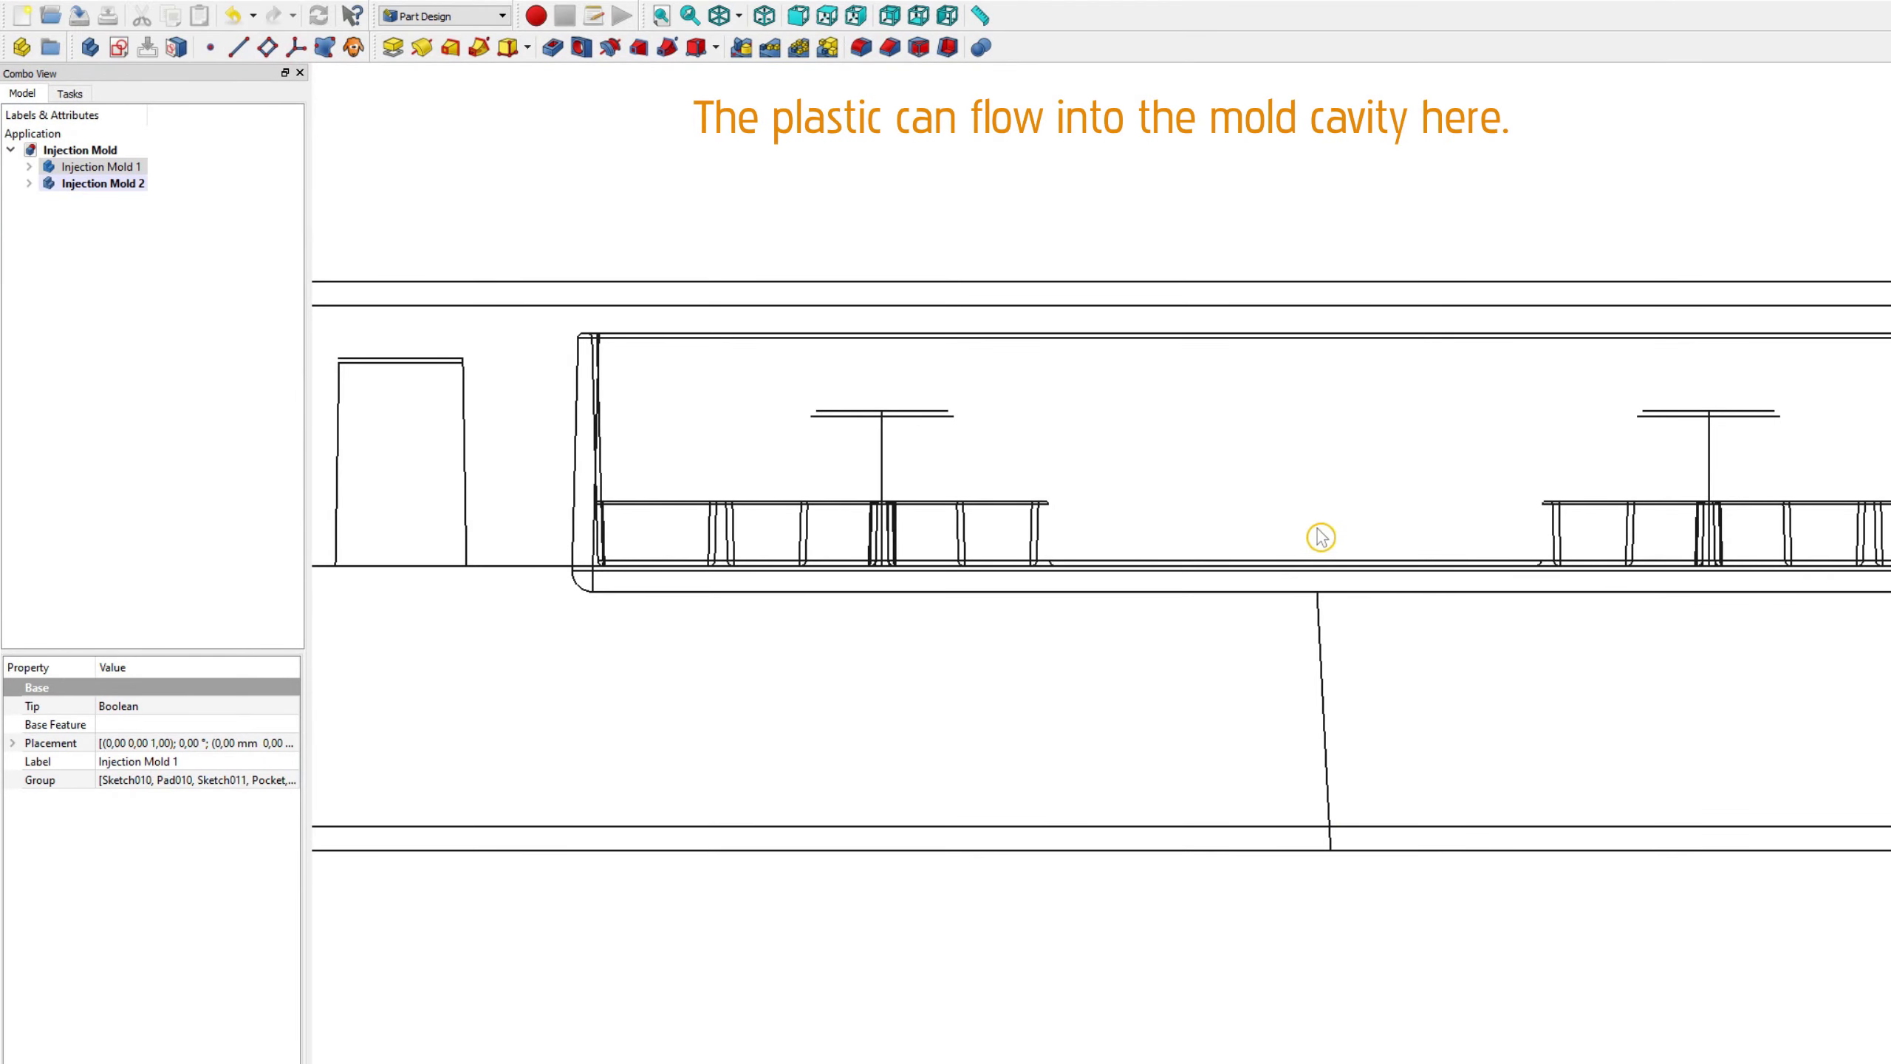
scroll(1321, 536, down, 2)
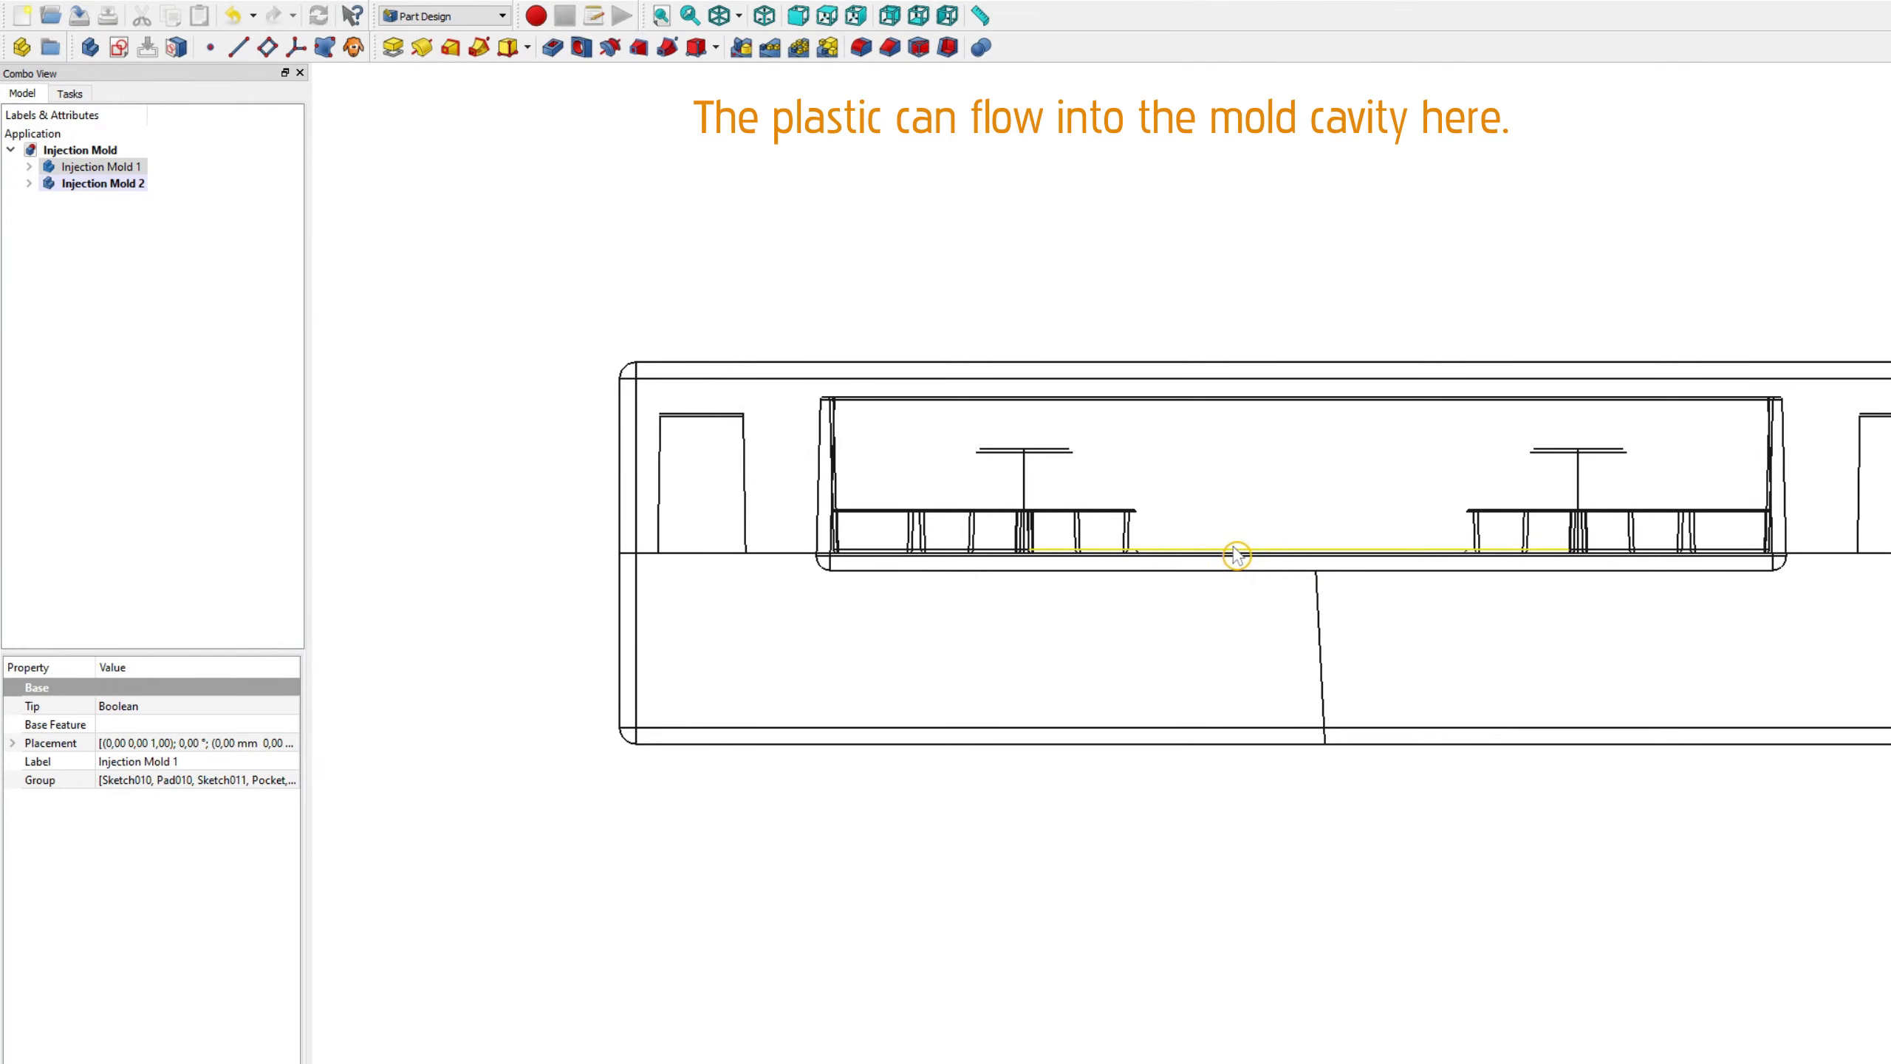
drag(819, 237, 908, 358)
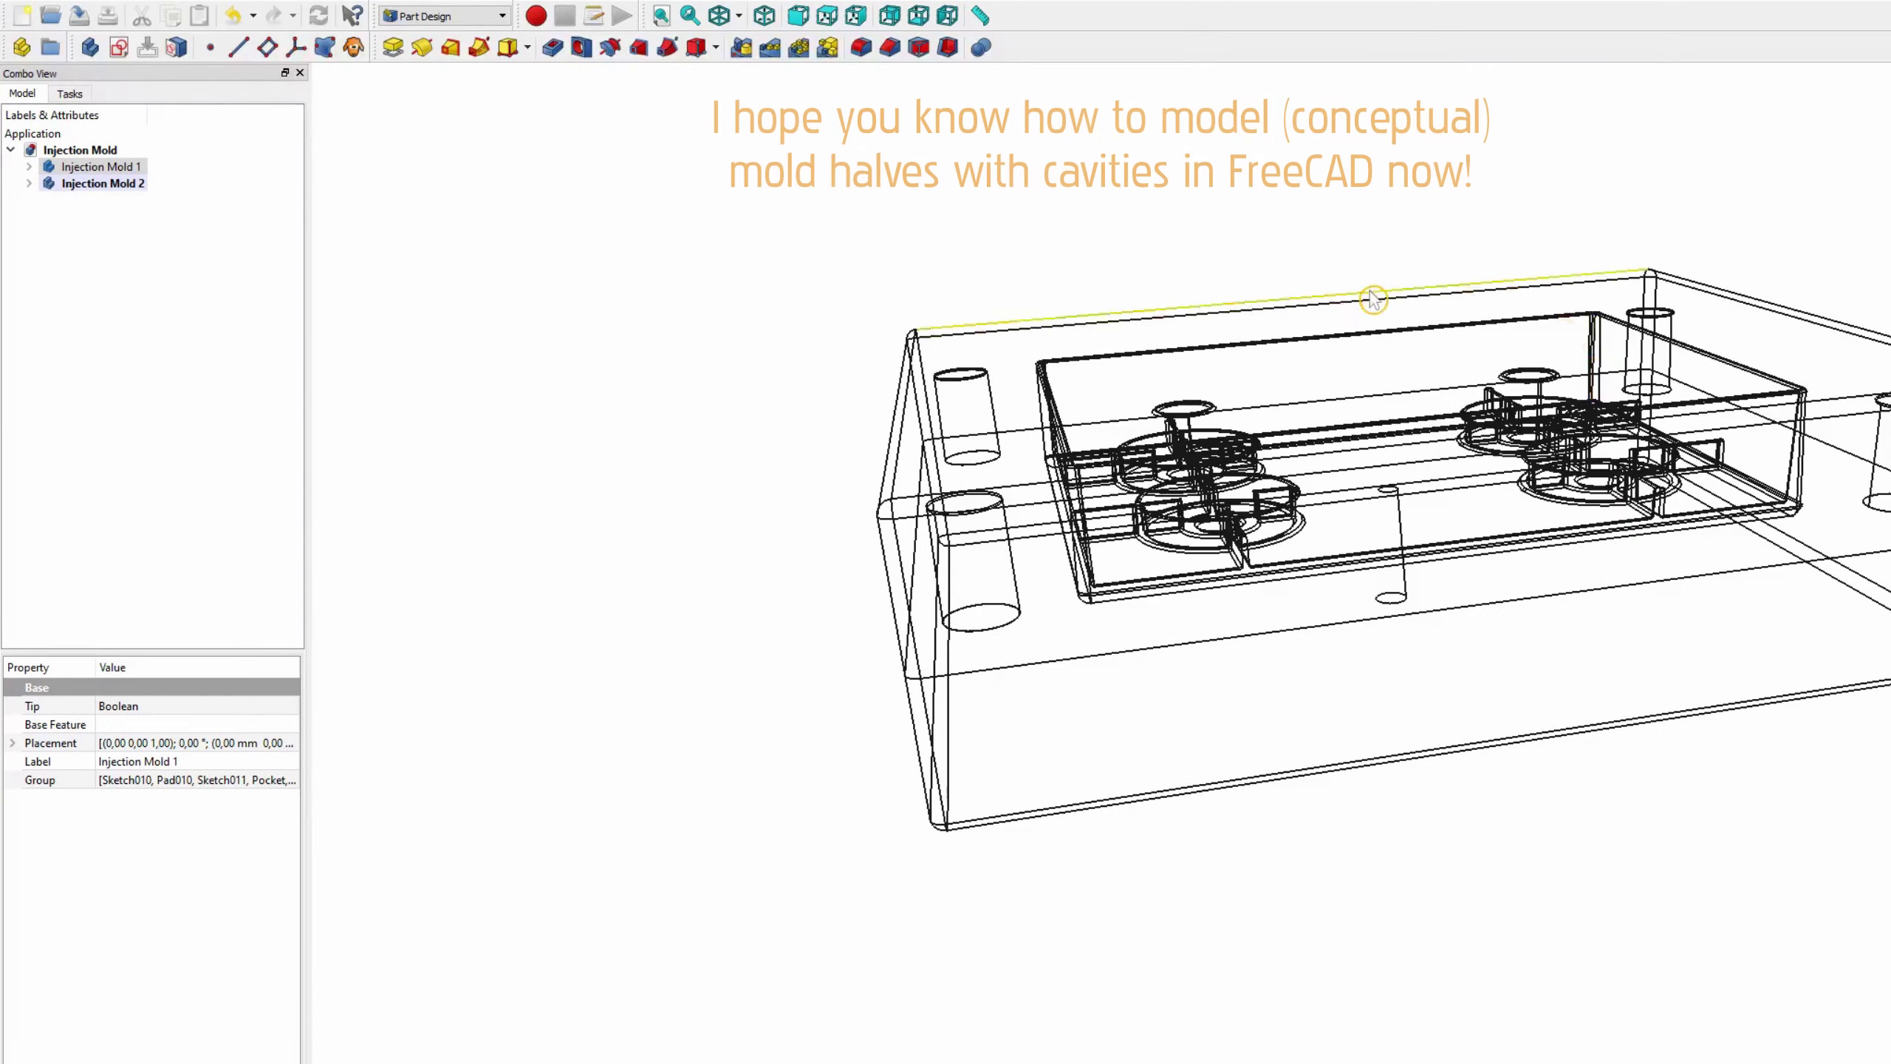
mouse_move(1807, 642)
mouse_down()
mouse_move(1722, 573)
mouse_move(1544, 600)
mouse_move(1429, 677)
mouse_move(1427, 743)
mouse_move(1068, 730)
mouse_move(1183, 748)
mouse_move(1185, 772)
mouse_move(1241, 654)
mouse_move(823, 372)
mouse_move(565, 333)
mouse_move(633, 234)
mouse_up()
click(661, 16)
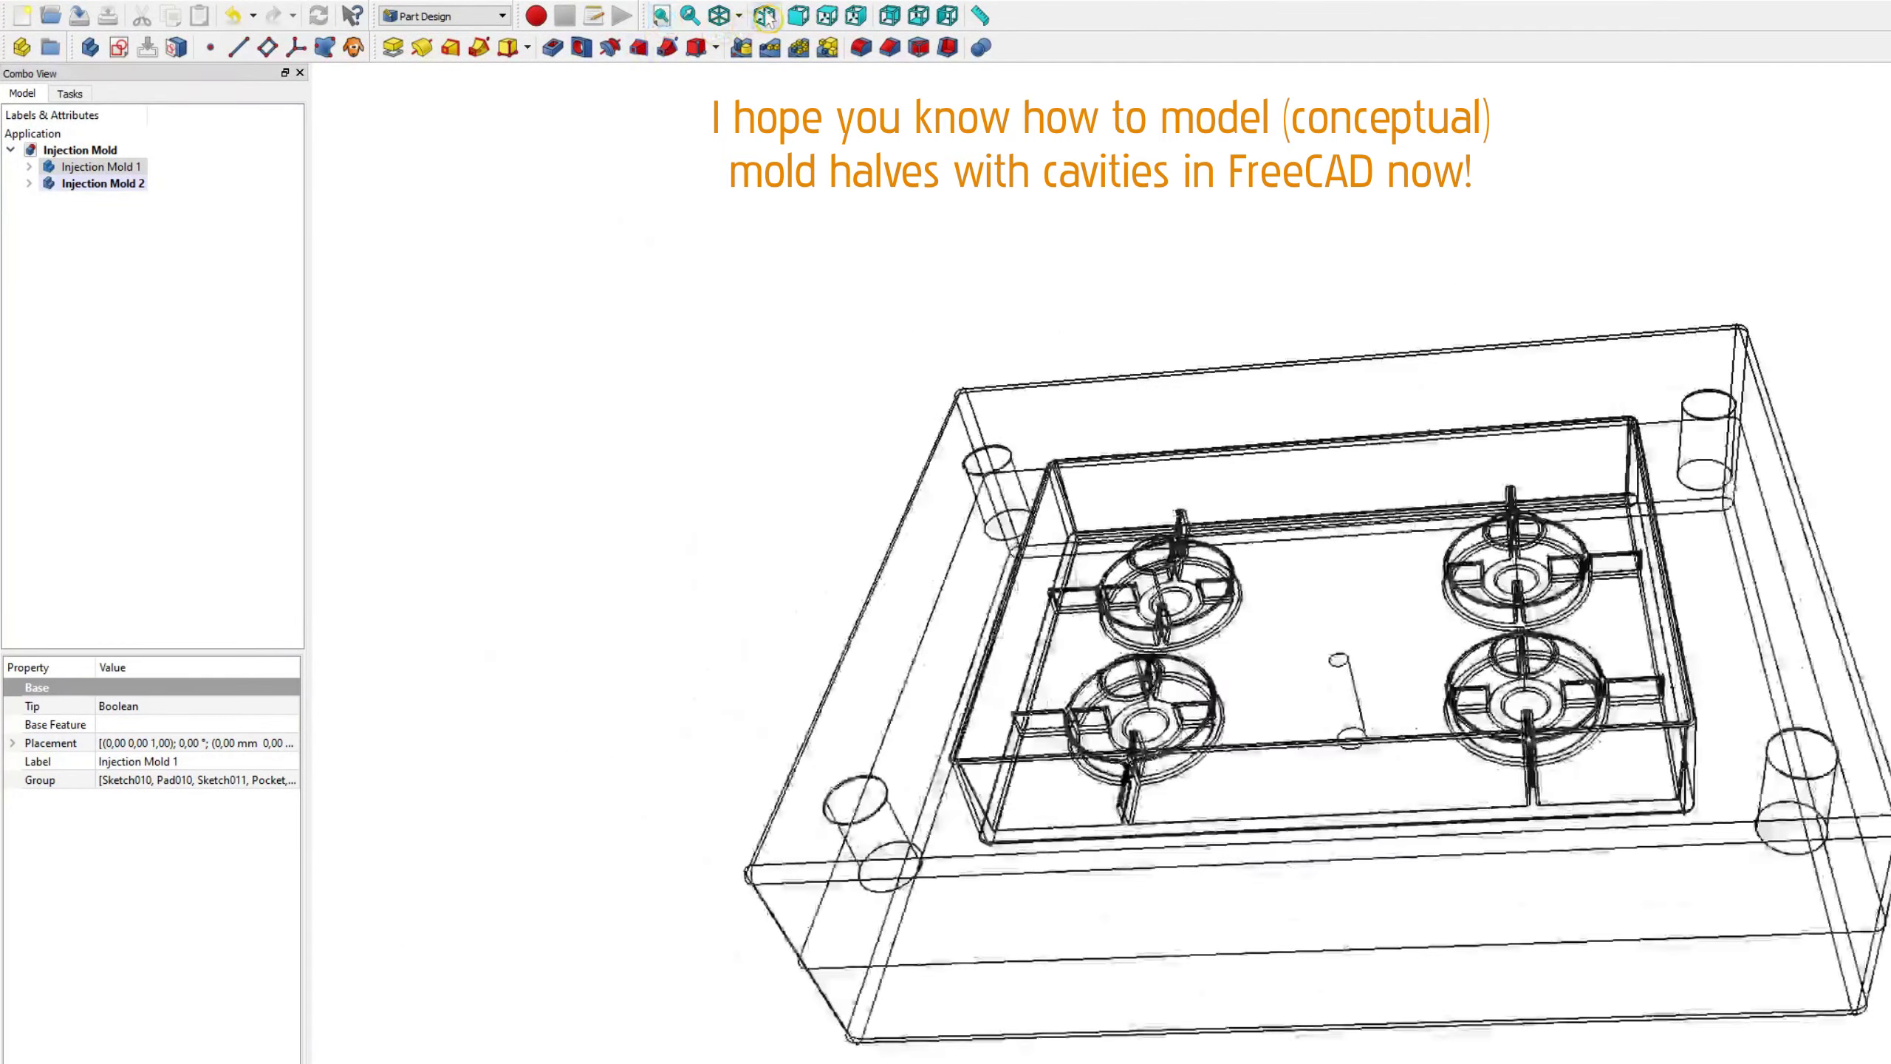
mouse_move(1741, 892)
mouse_down()
mouse_move(1684, 810)
mouse_move(1539, 744)
mouse_up()
middle_drag(1539, 744, 1506, 729)
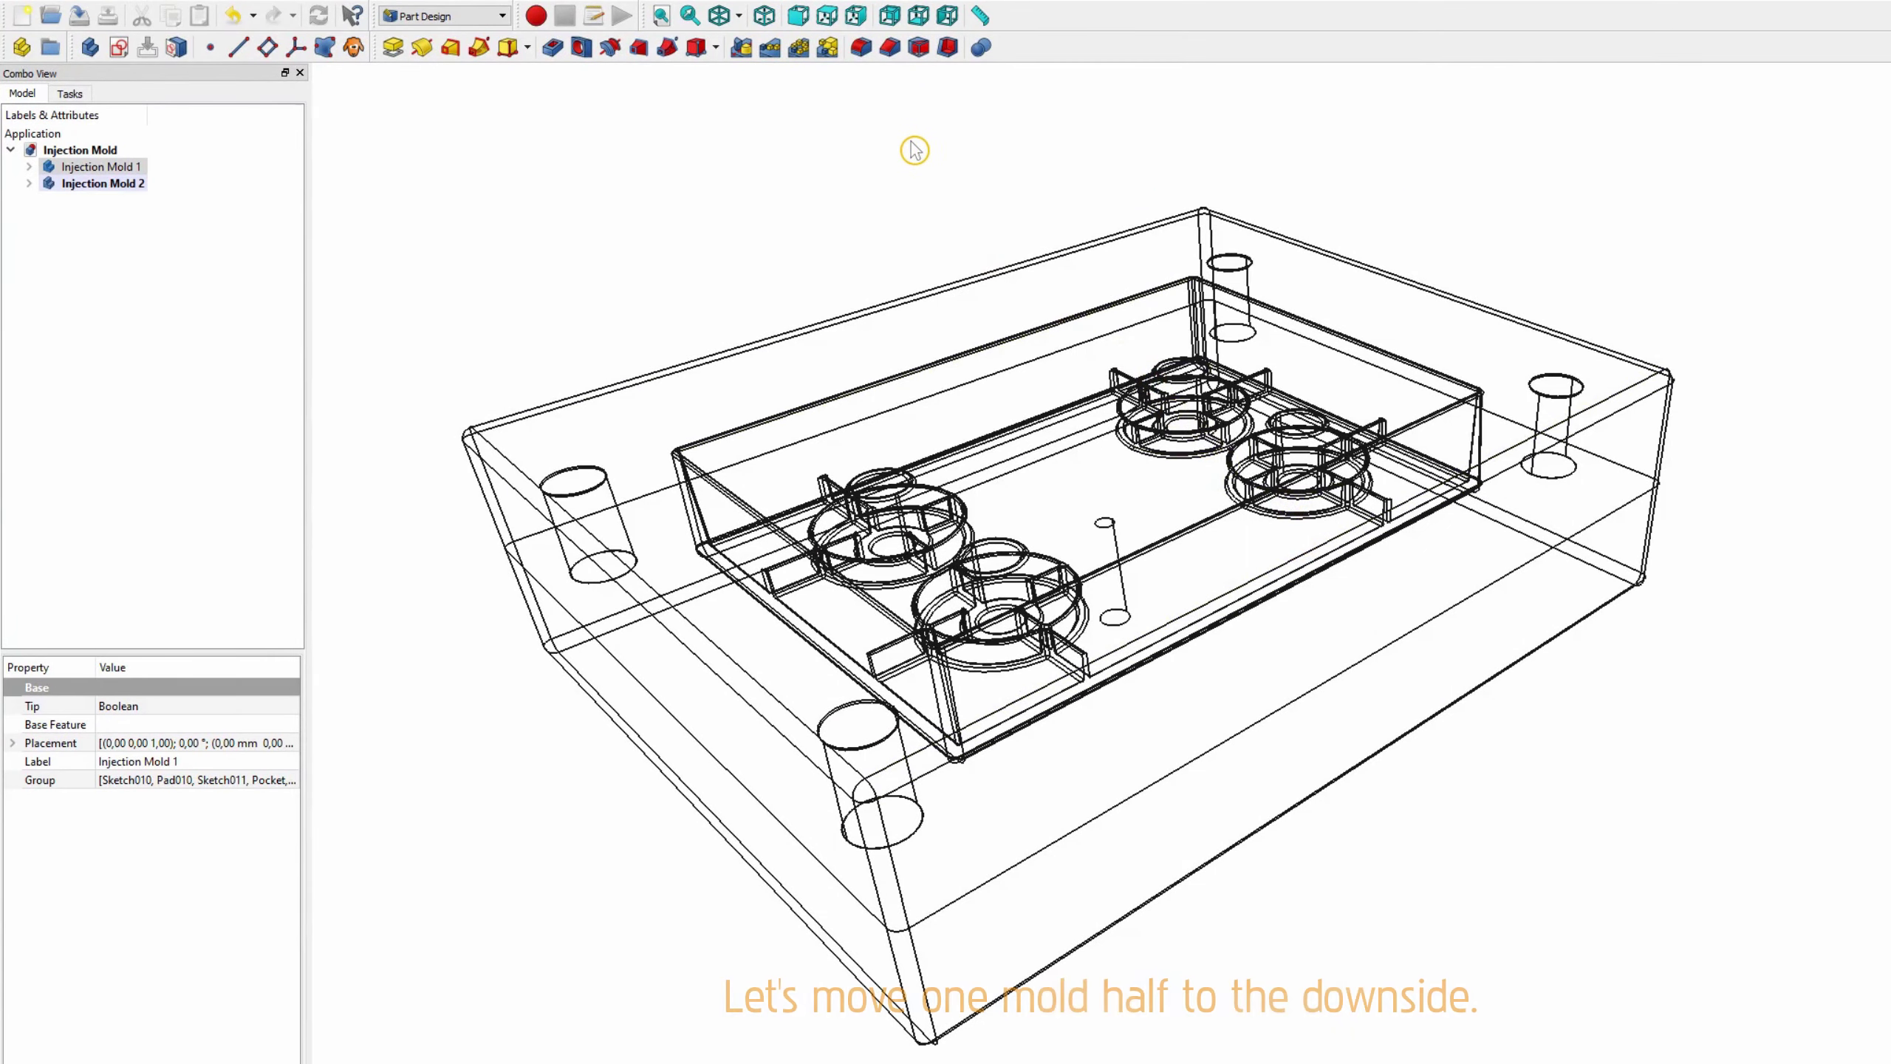
click(738, 24)
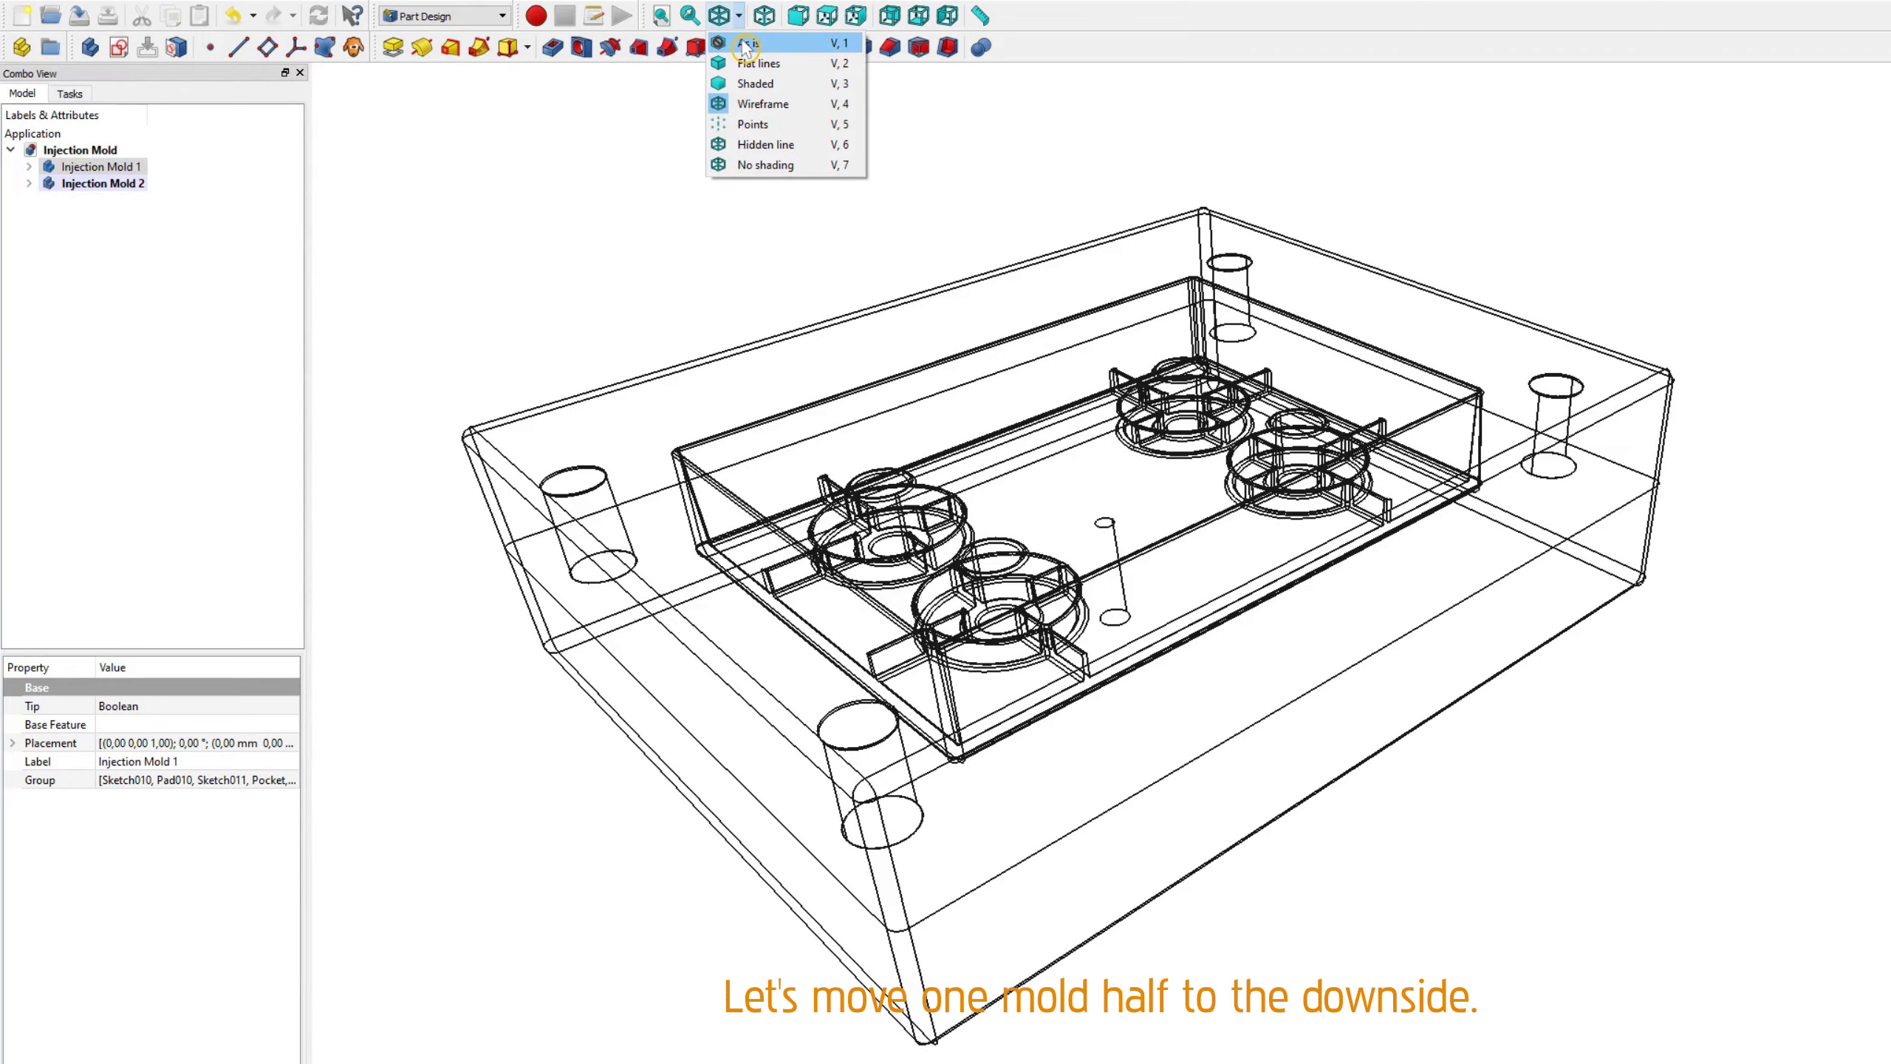
click(773, 81)
Step: Set Injection Mold 2's placement Translation Z to -50 mm
click(223, 283)
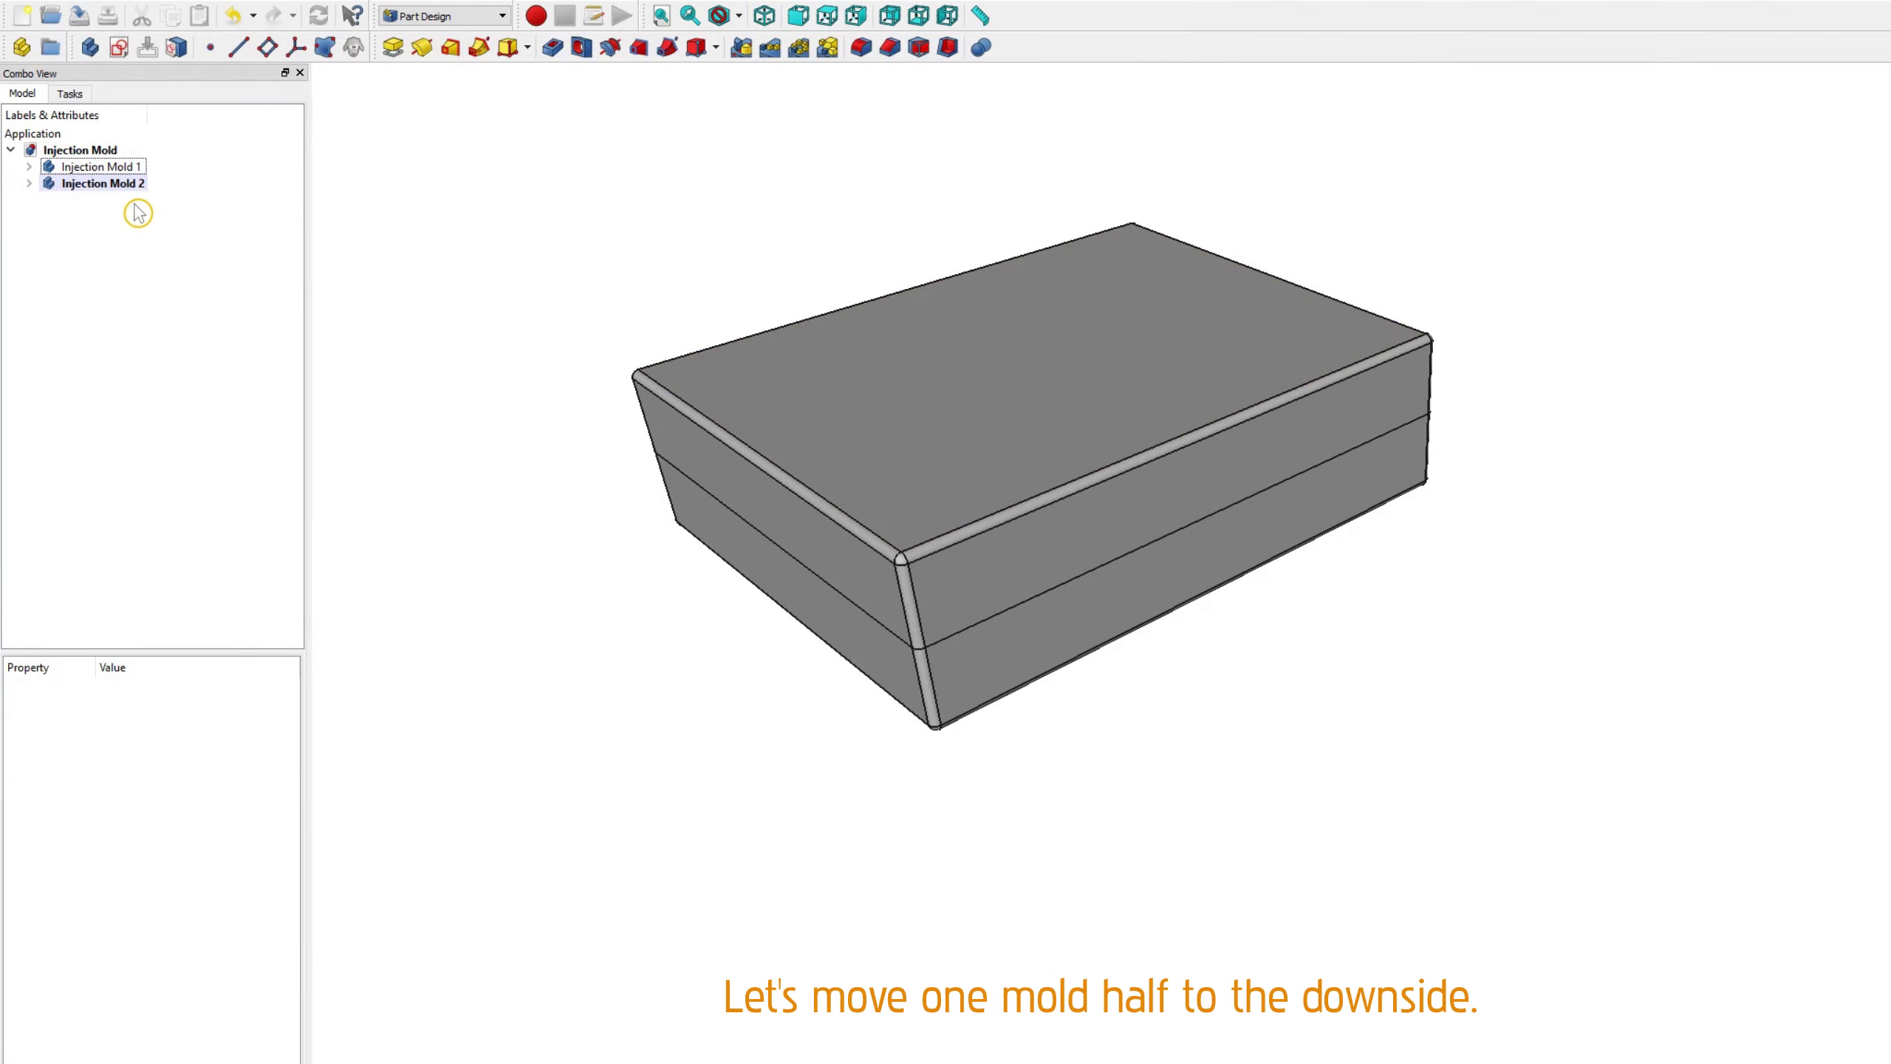
click(127, 185)
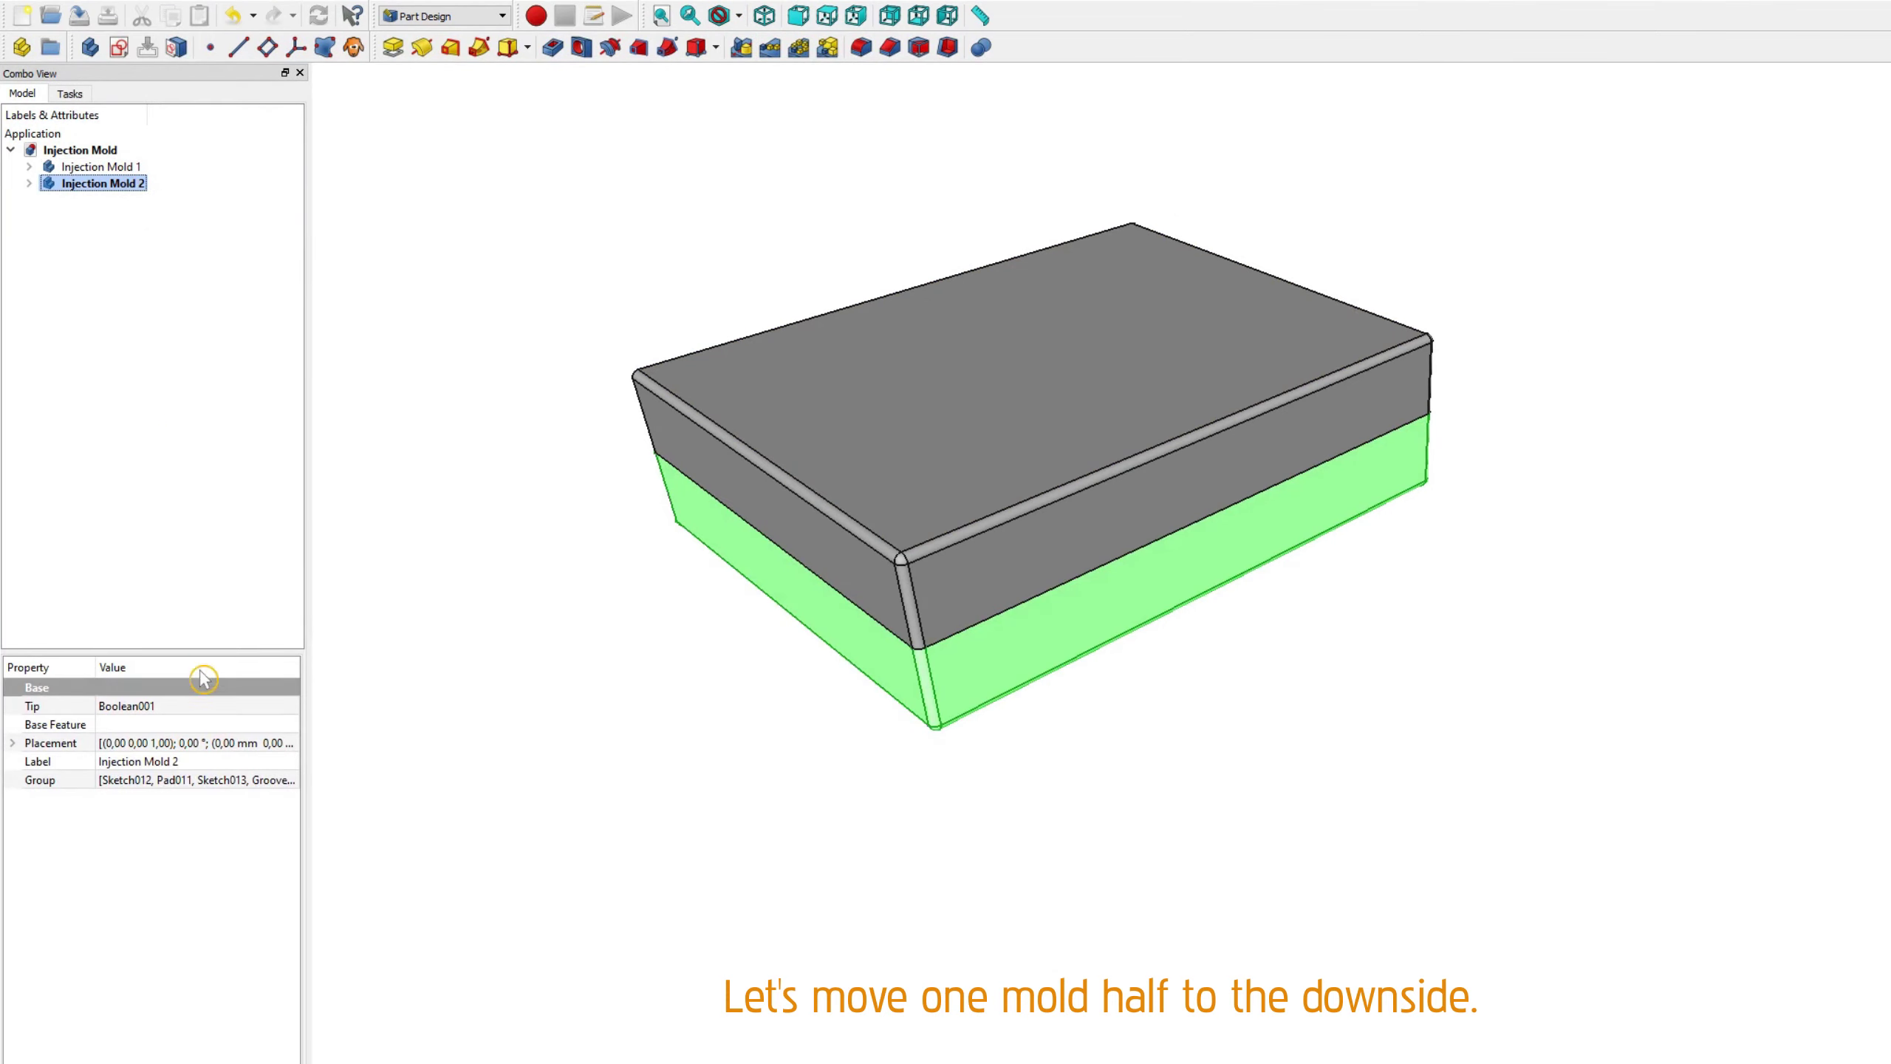
click(289, 743)
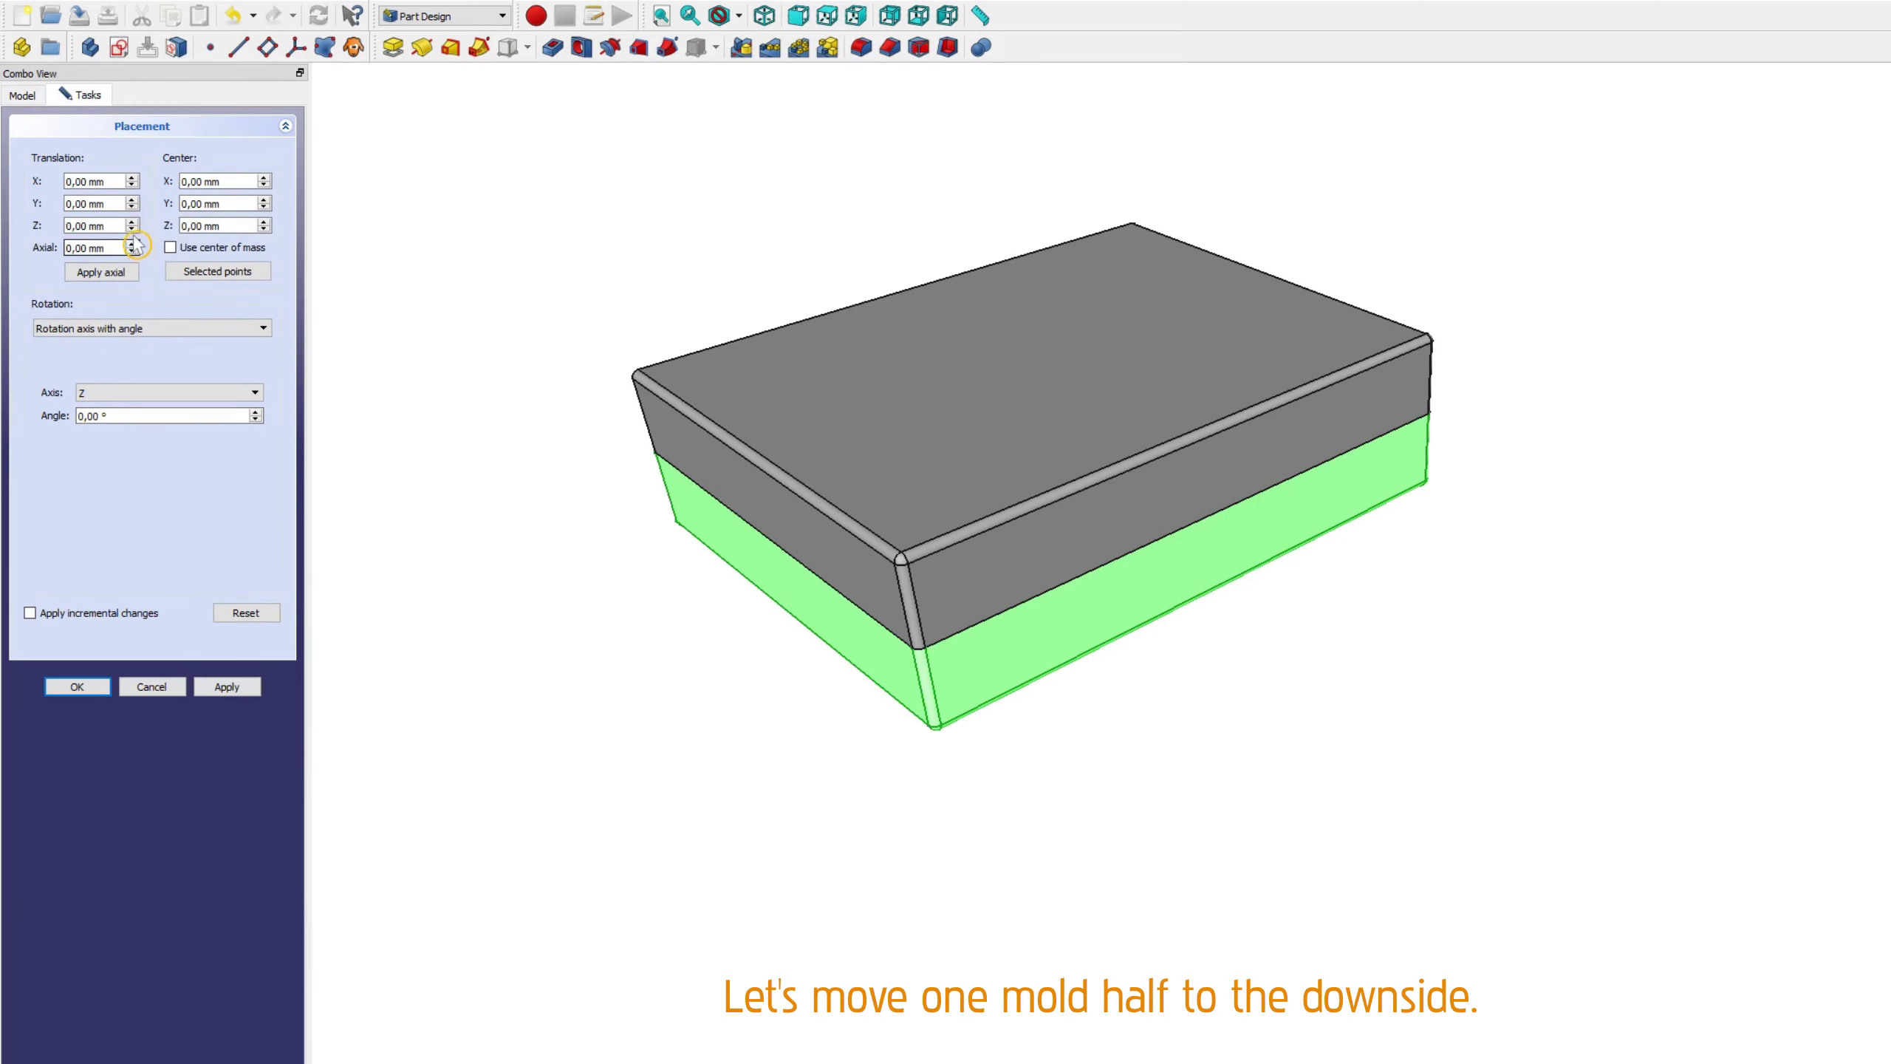
scroll(134, 230, down, 2)
scroll(134, 230, down, 2)
scroll(134, 230, down, 3)
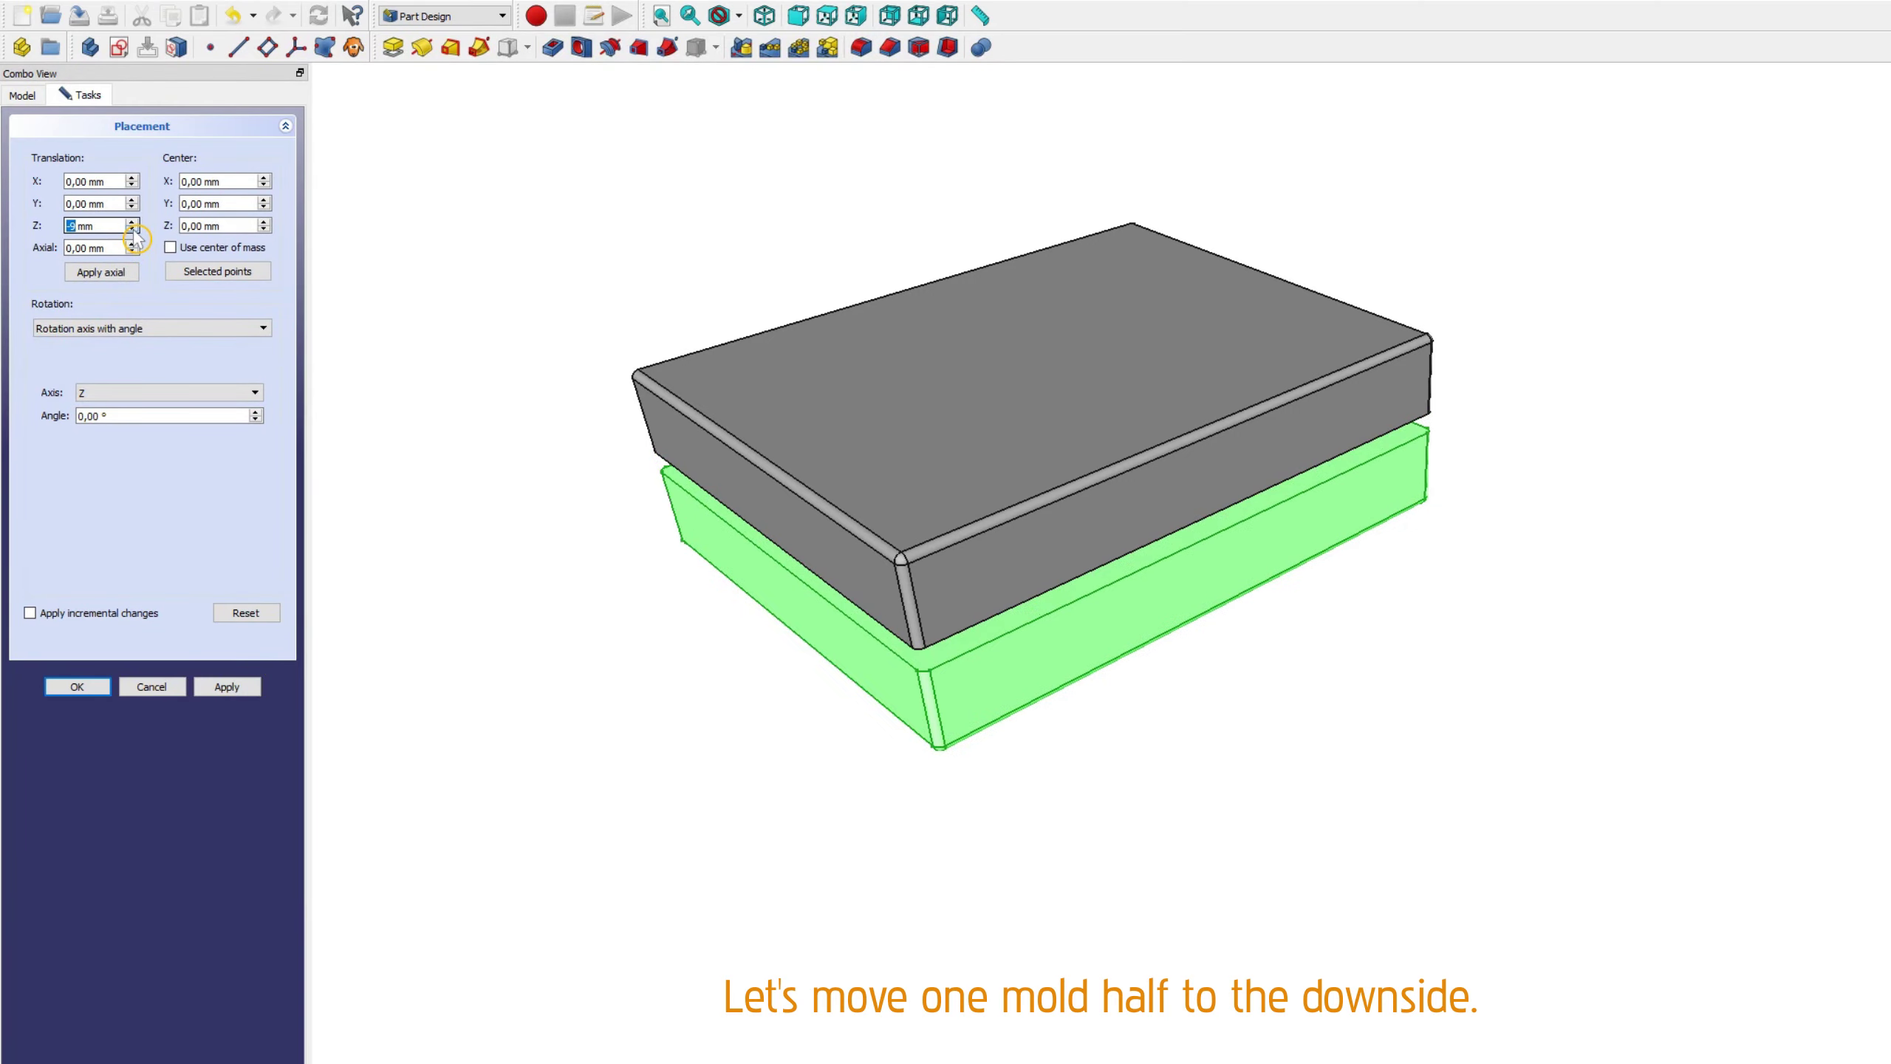
scroll(133, 230, down, 2)
text(-50)
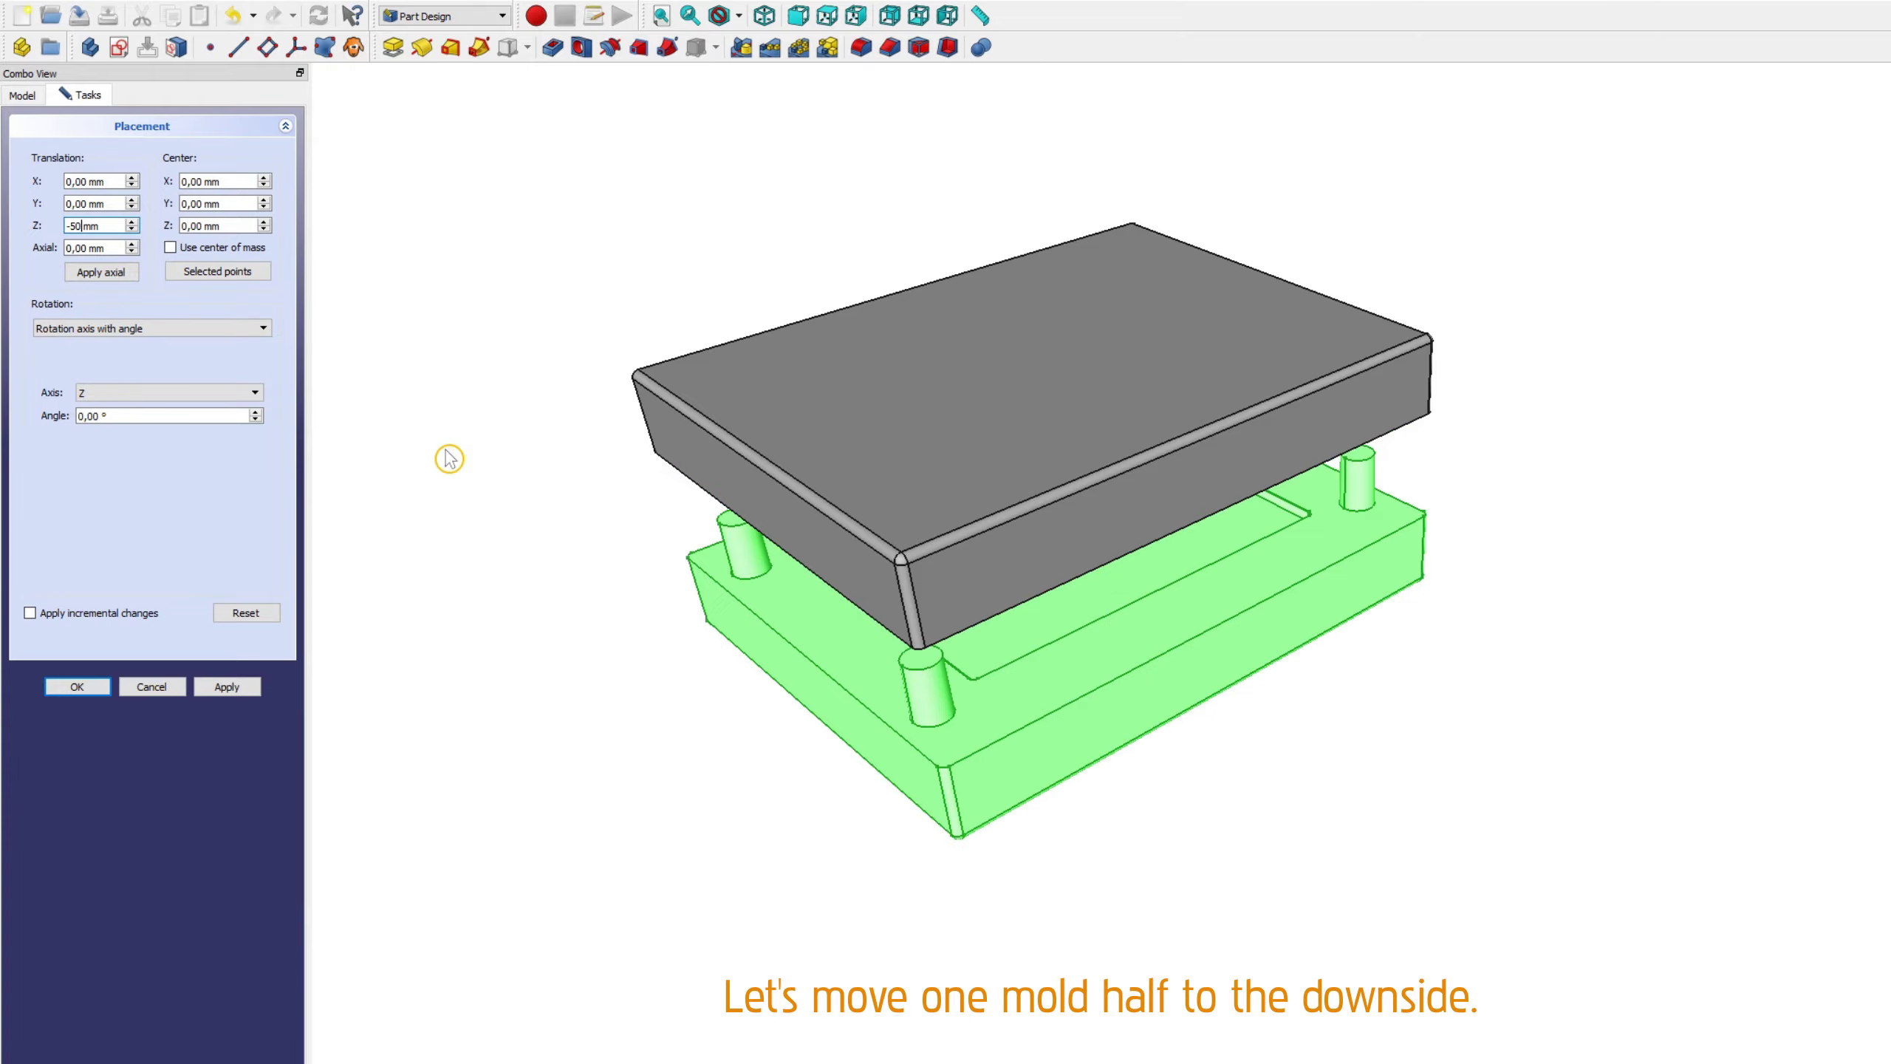
mouse_move(1296, 689)
middle_down()
mouse_move(1381, 679)
mouse_move(1150, 633)
middle_up()
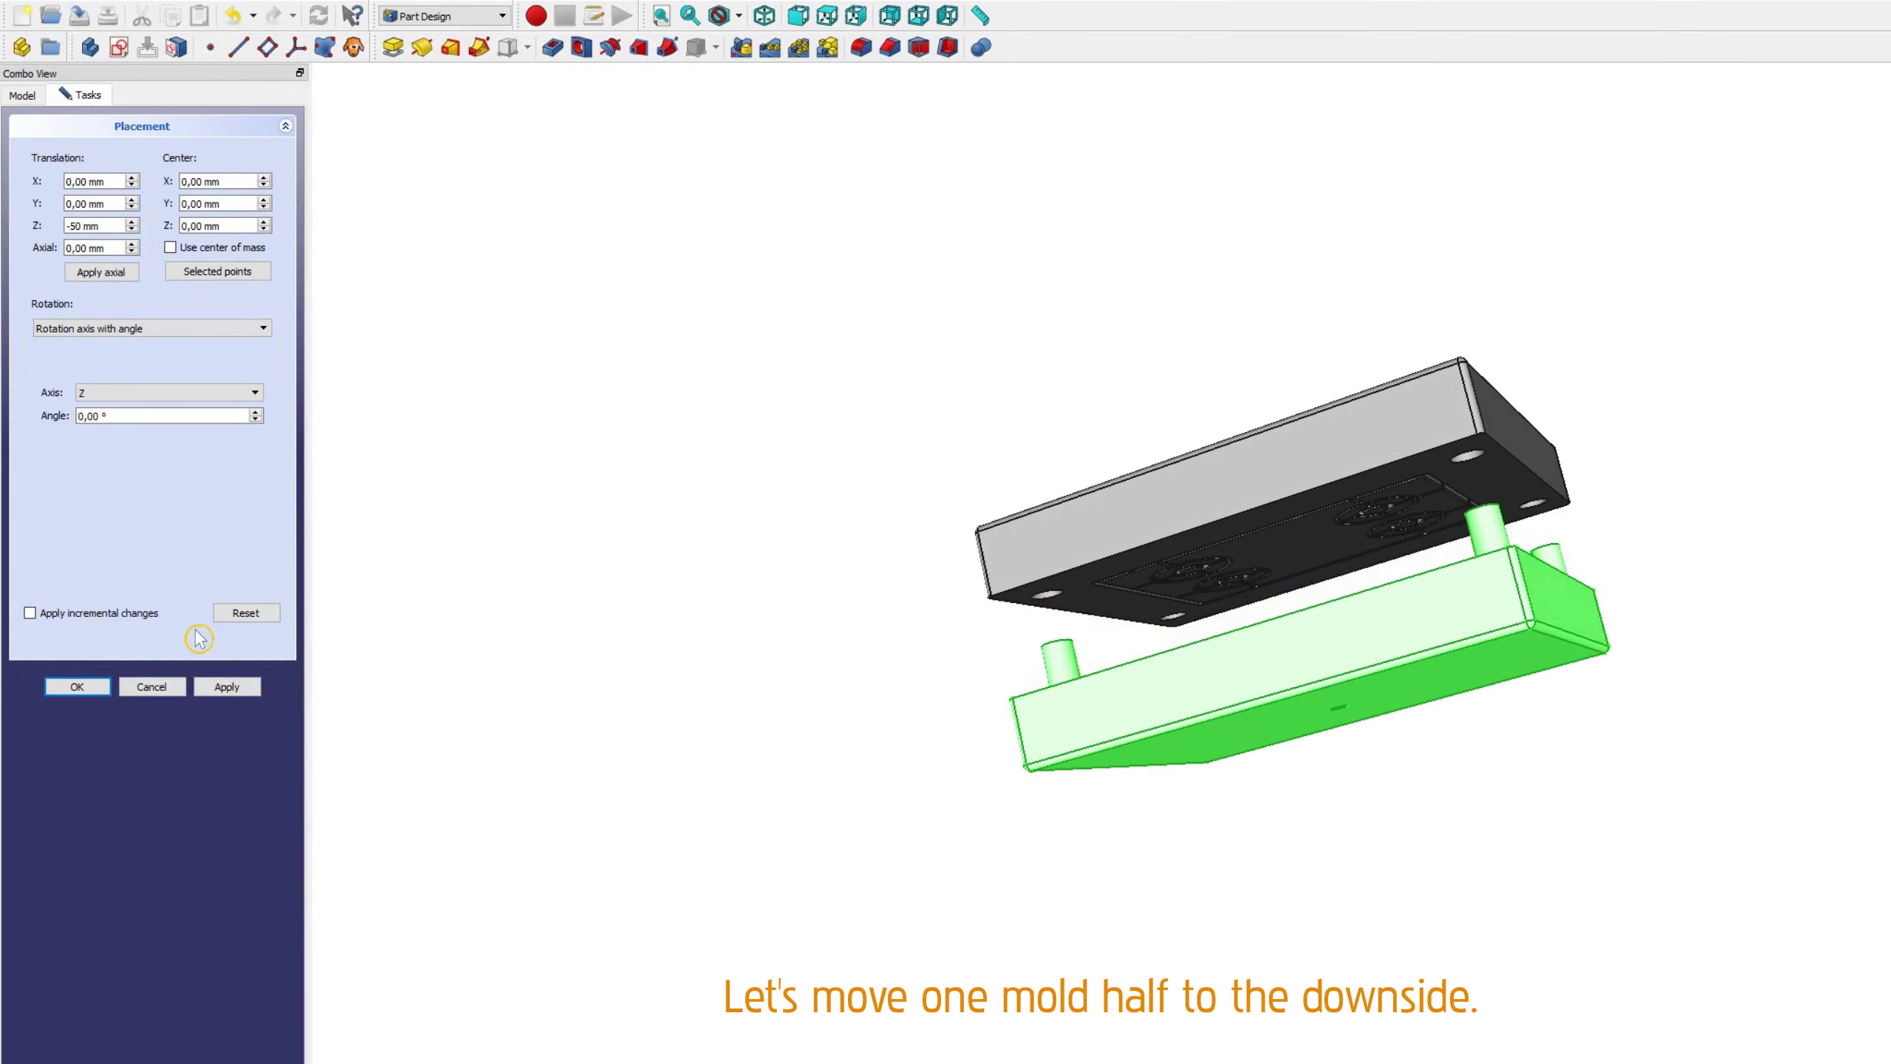
click(76, 686)
mouse_move(886, 415)
middle_down()
mouse_move(591, 312)
mouse_move(1444, 752)
mouse_move(1367, 701)
mouse_move(1097, 878)
mouse_move(626, 859)
middle_up()
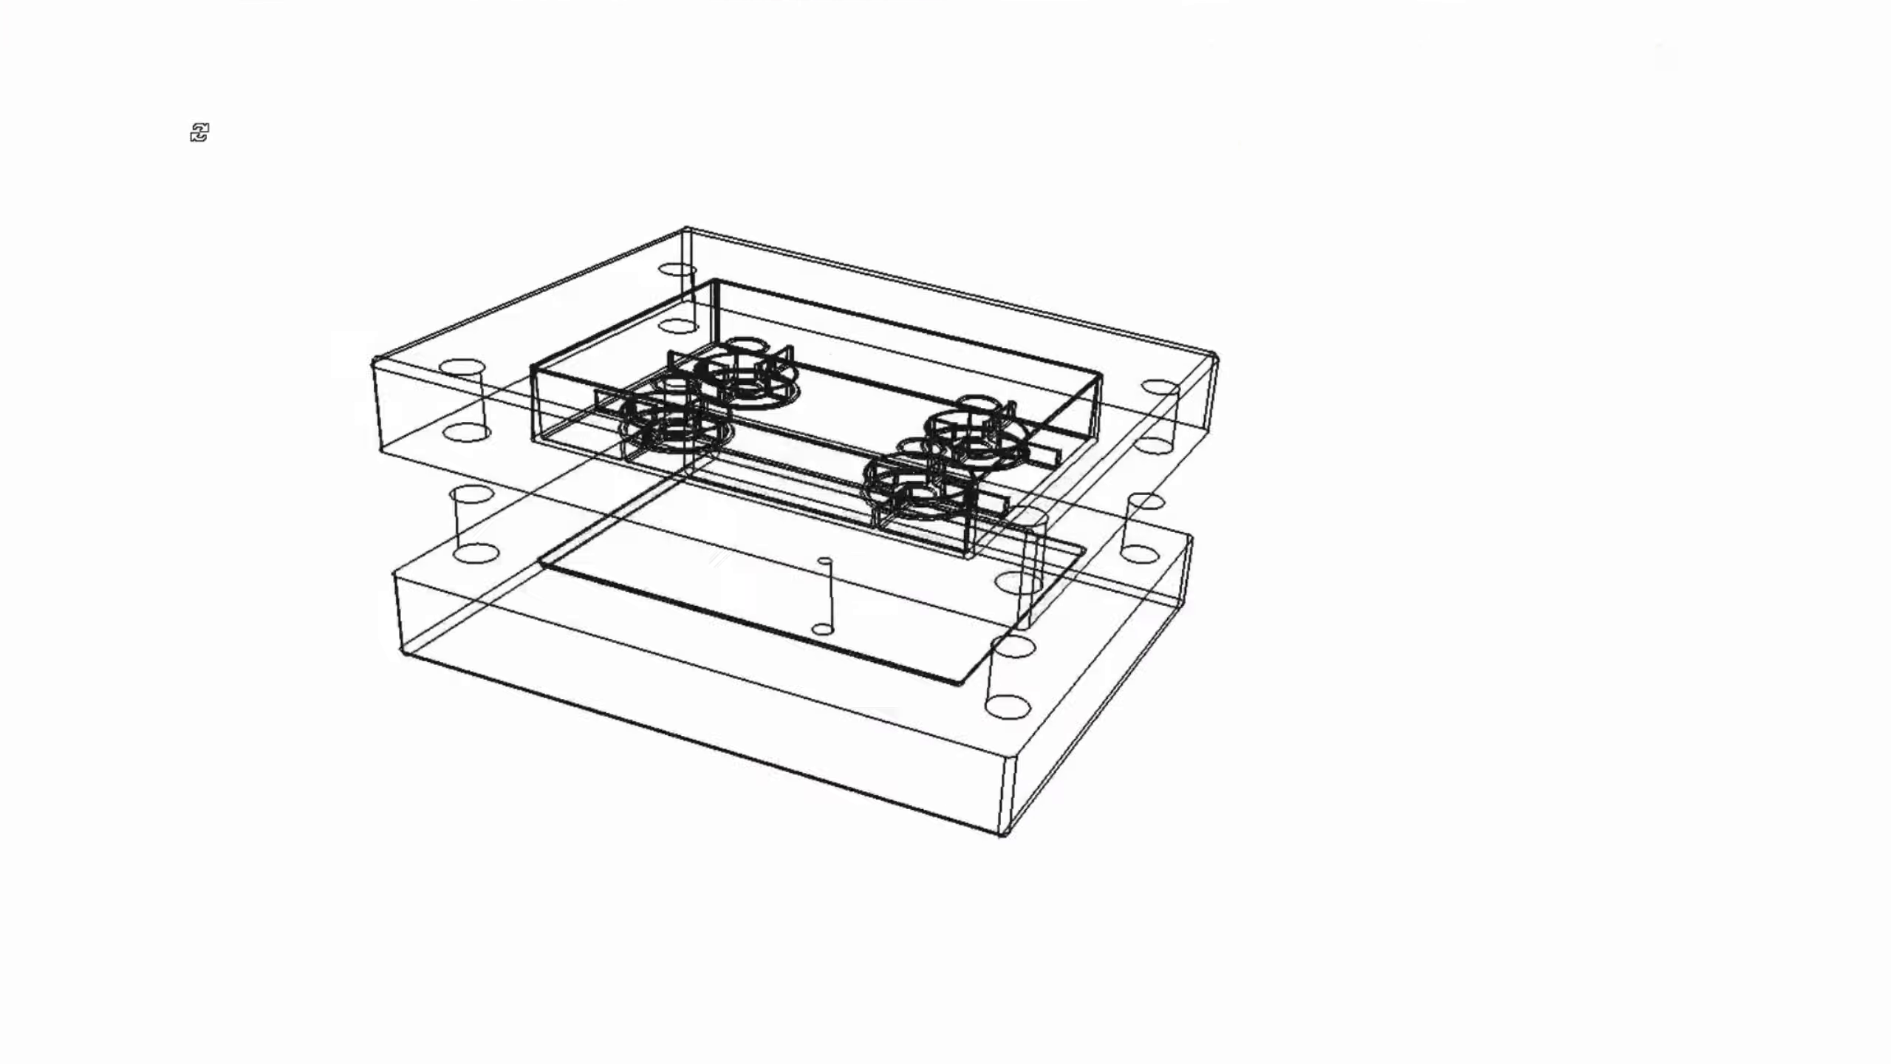
mouse_move(189, 131)
middle_down()
mouse_move(194, 245)
mouse_move(262, 355)
middle_up()
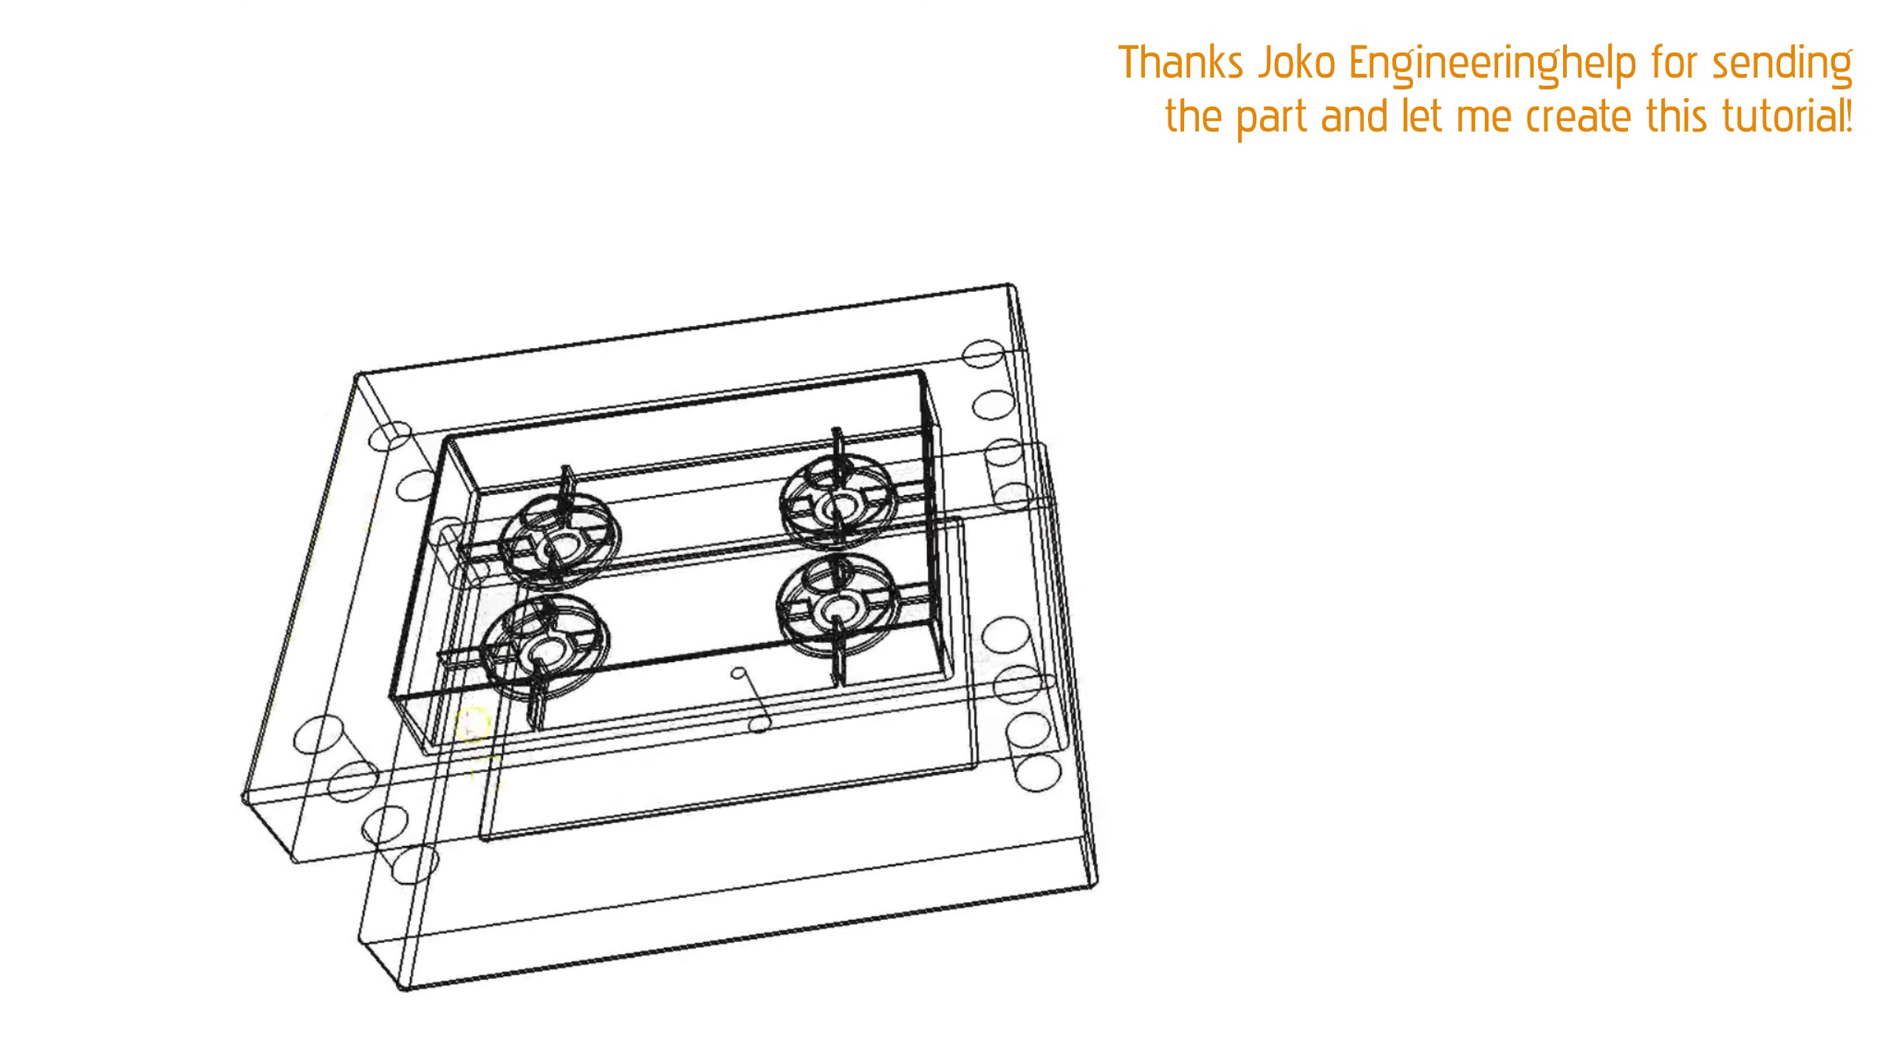
mouse_move(1852, 963)
middle_down()
mouse_move(1768, 998)
mouse_move(1528, 954)
mouse_move(1460, 832)
mouse_move(1448, 689)
mouse_move(1274, 820)
mouse_move(1003, 914)
middle_up()
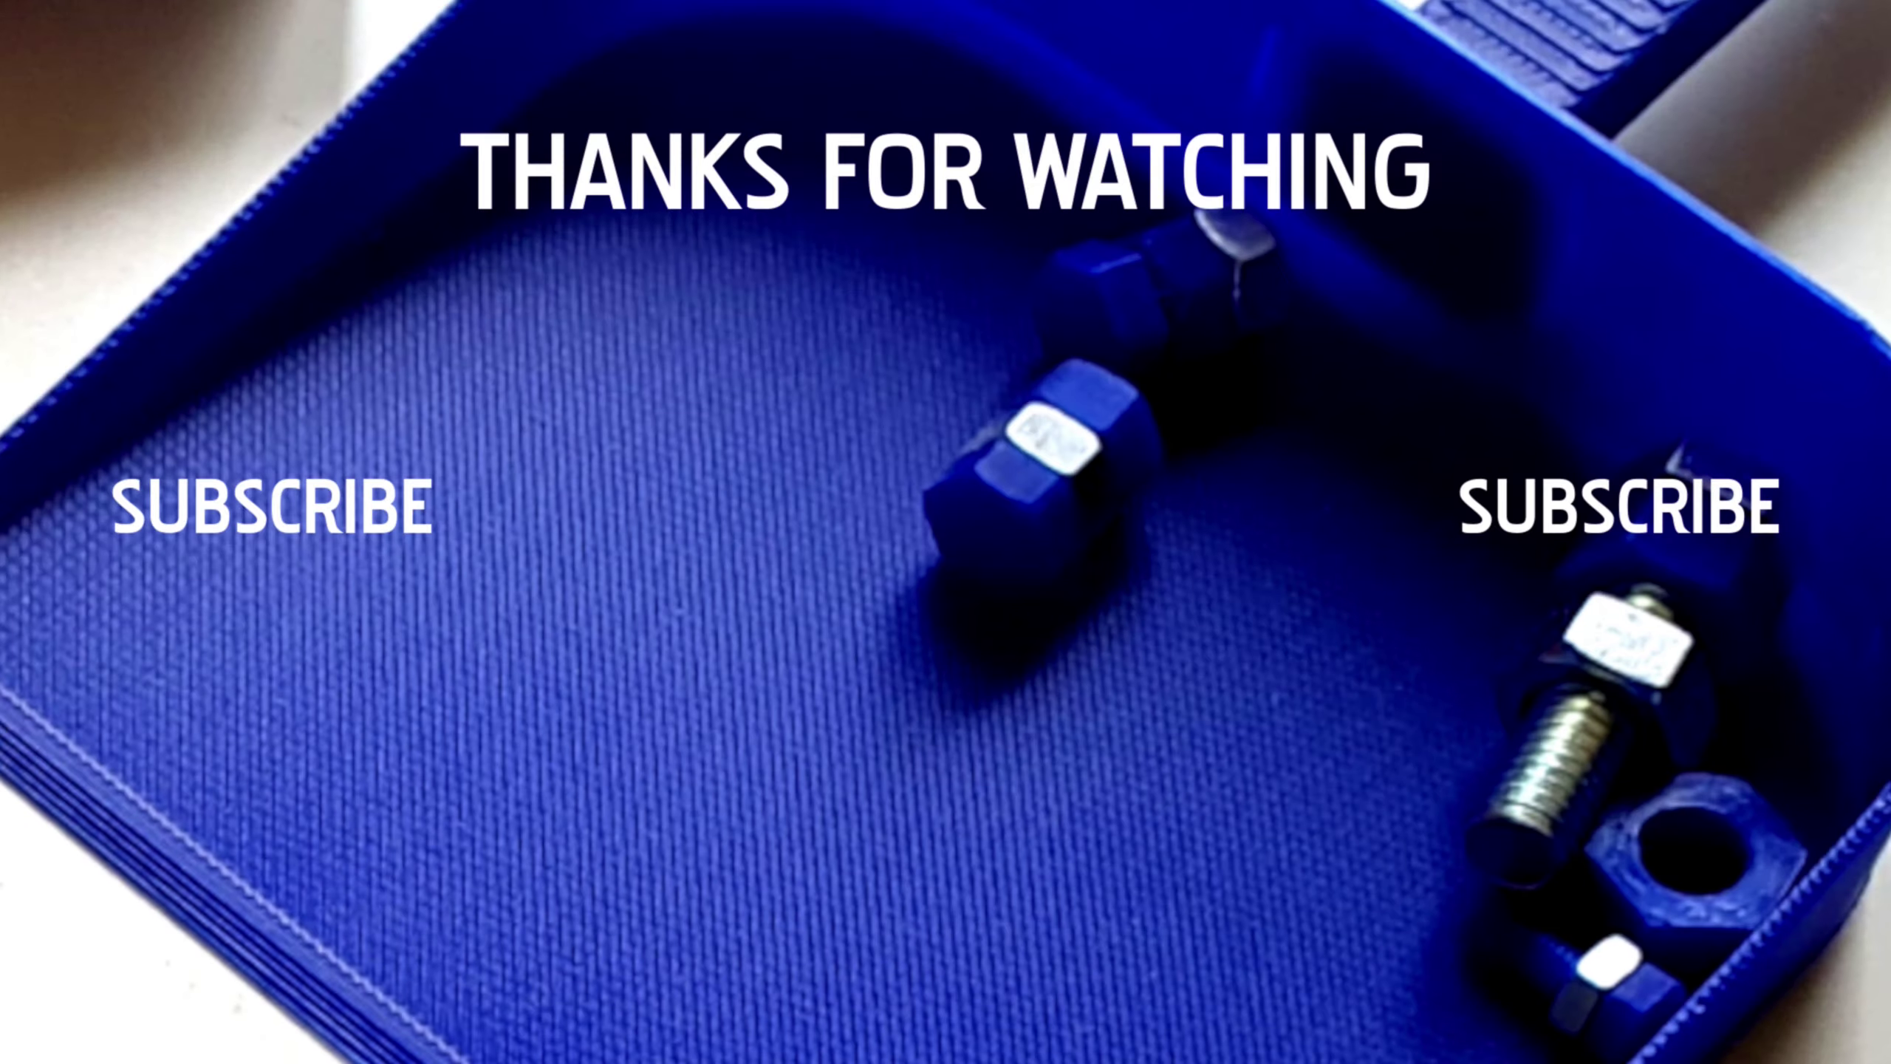